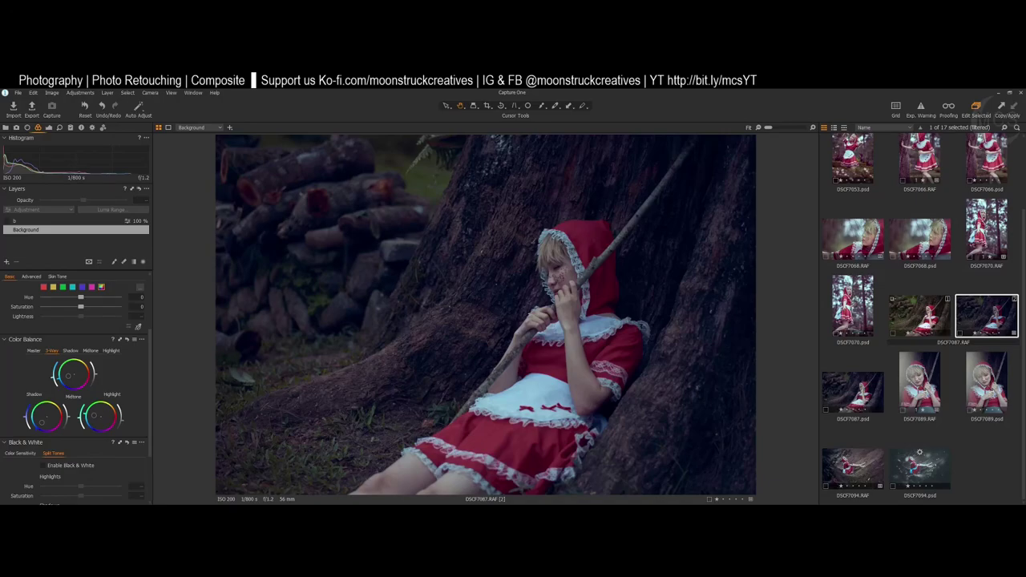
# - Compare the original and graded variants of DSCF7087.RAF, and view the DSCF7094.psd composite for reference
pyautogui.click(928, 309)
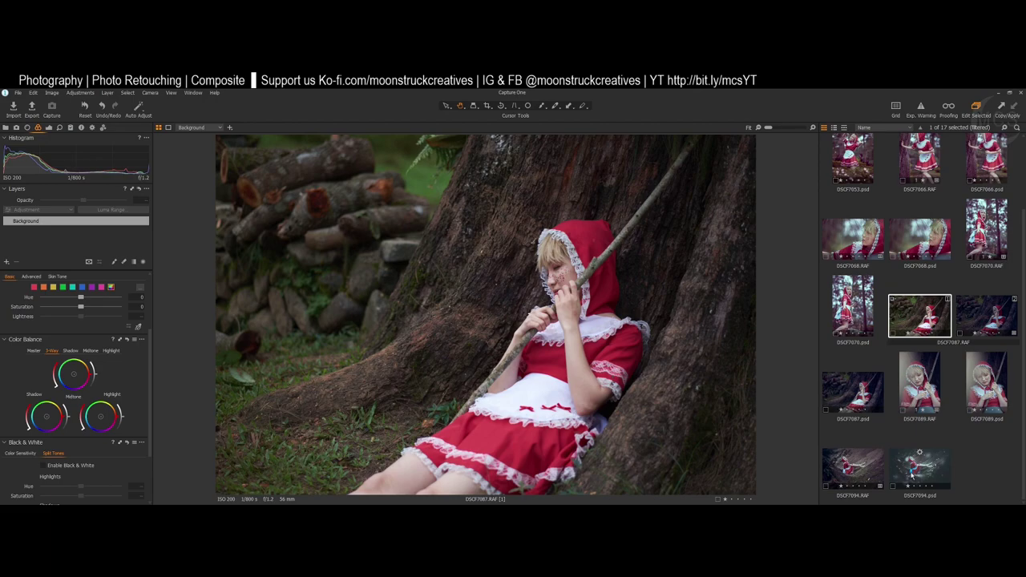
pyautogui.click(921, 473)
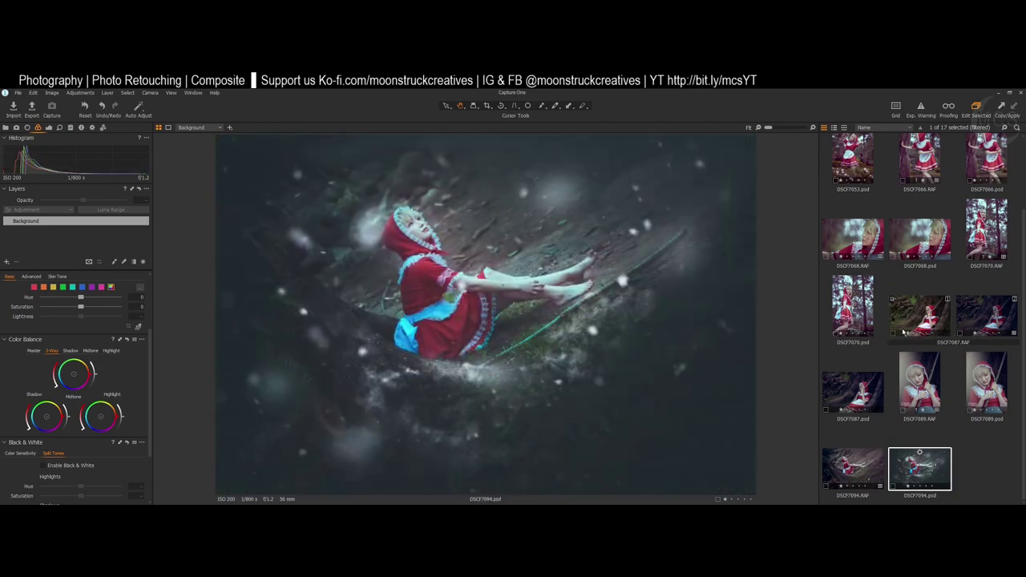
pyautogui.click(920, 316)
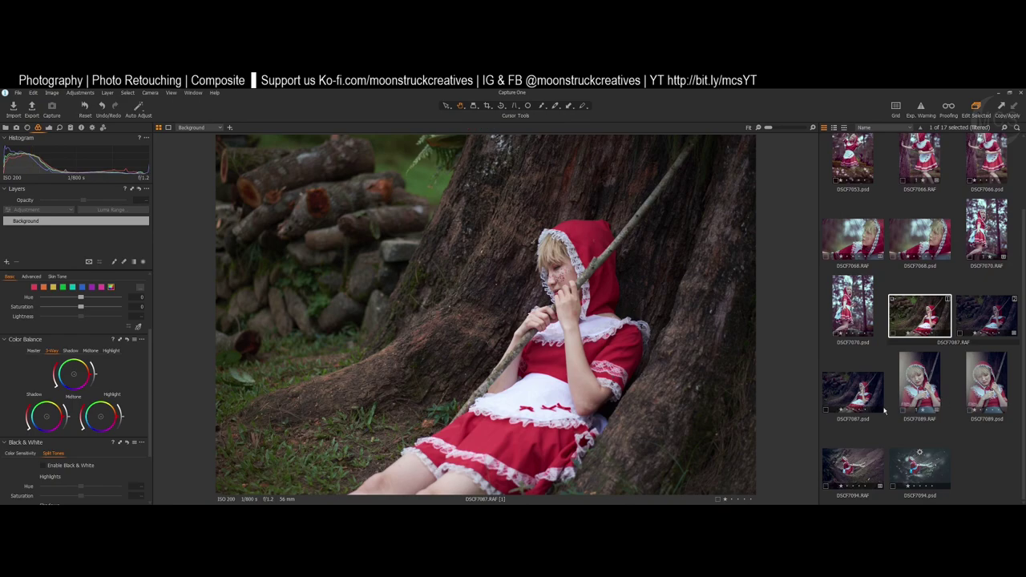
pyautogui.click(932, 469)
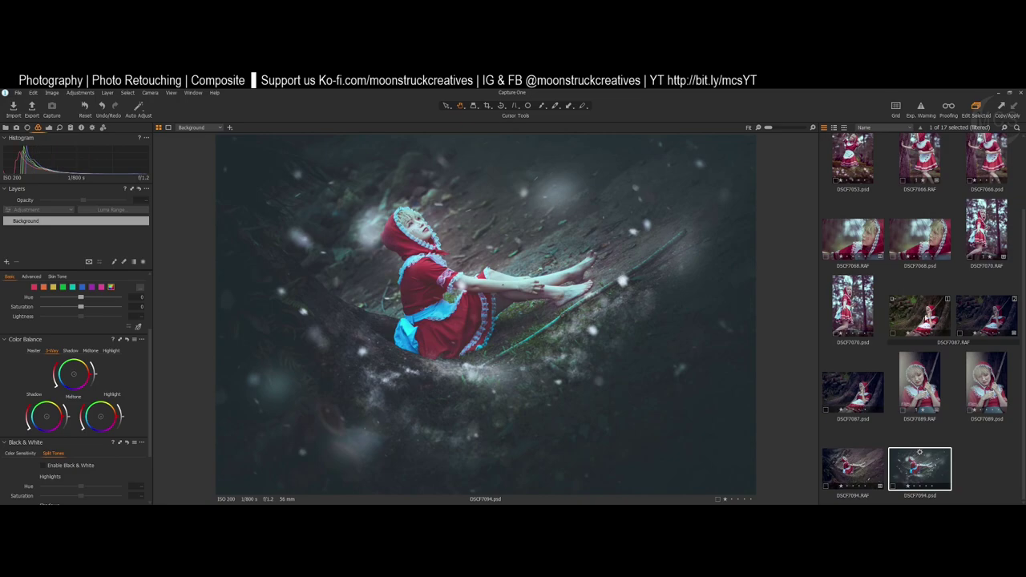
pyautogui.click(926, 318)
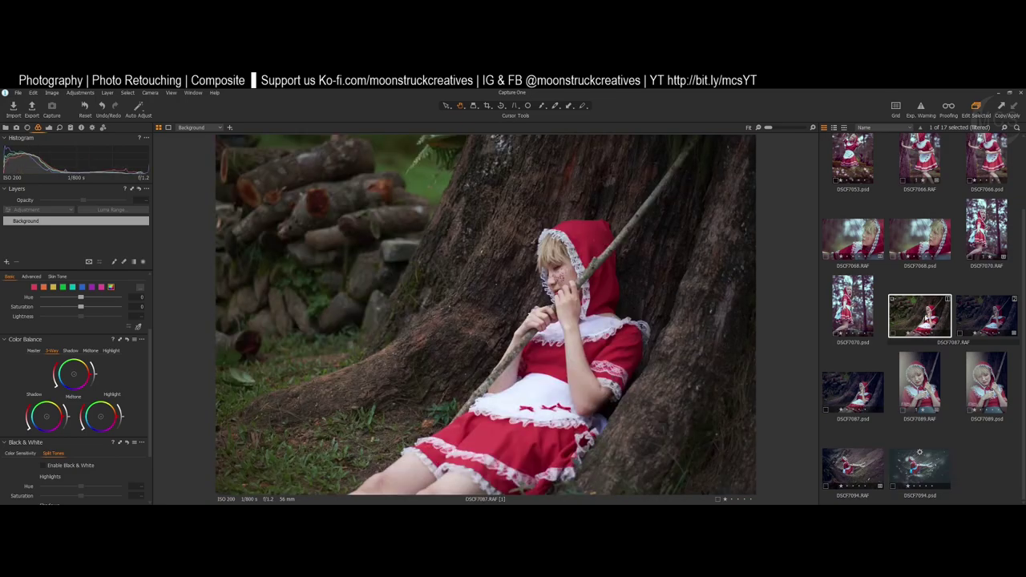
pyautogui.click(959, 321)
pyautogui.click(934, 319)
pyautogui.click(959, 323)
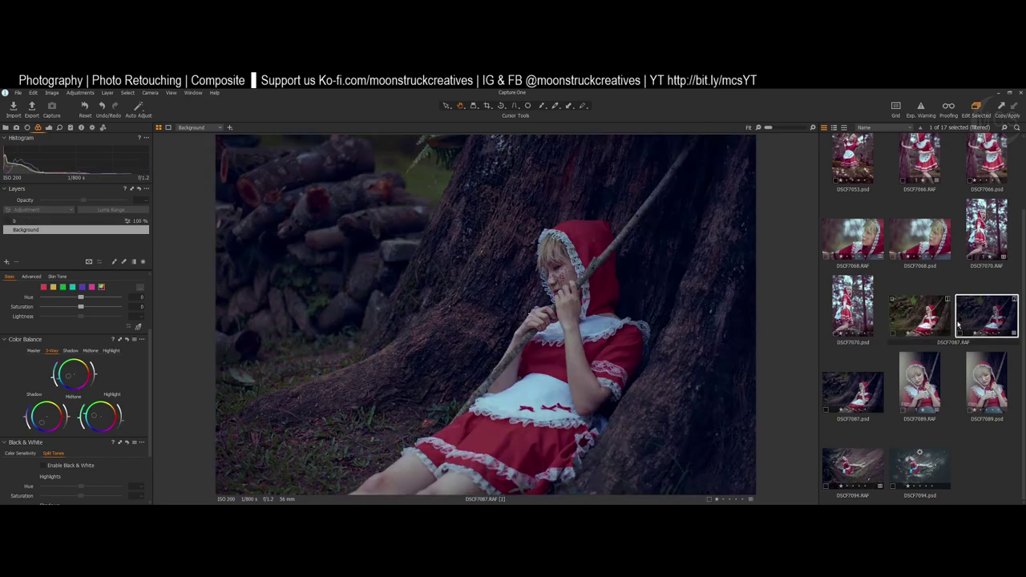
pyautogui.click(918, 319)
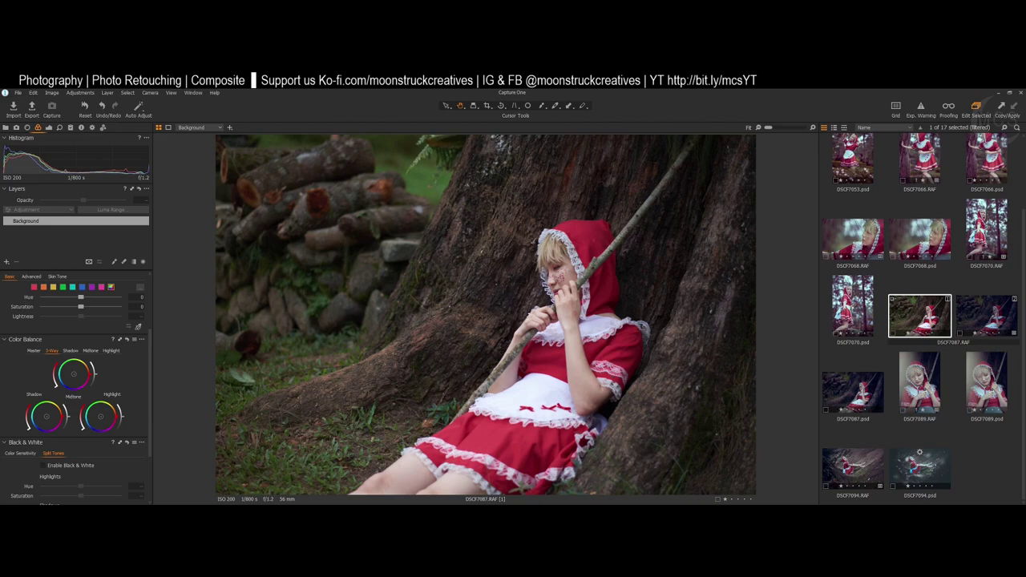
# - Switch to Photoshop and close the DSCF7087.psd document, keeping DSCF7094.psd open
pyautogui.hotkey('alt', 'Tab')
pyautogui.hotkey('alt', 'Tab')
pyautogui.hotkey('alt', 'Tab')
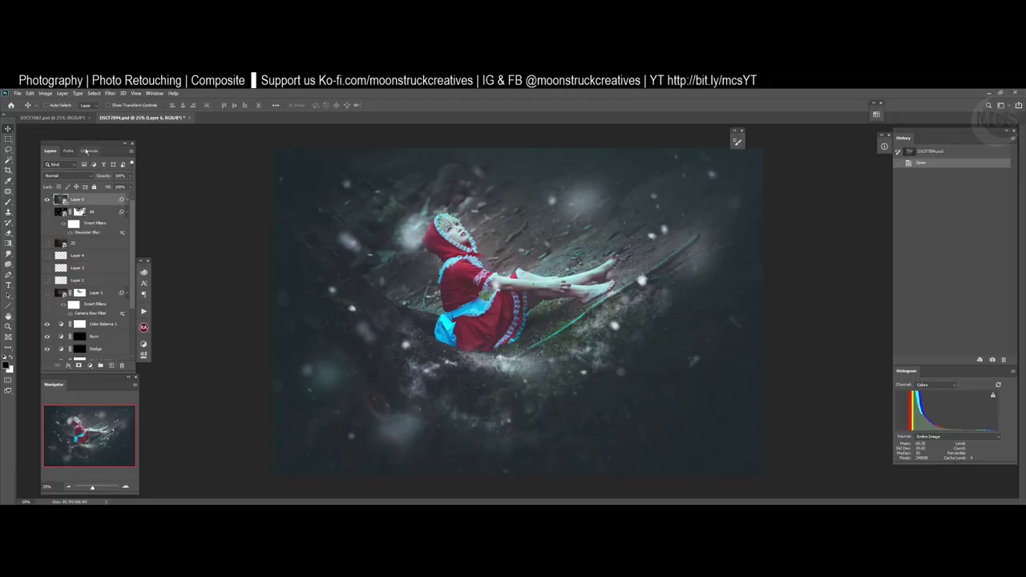
pyautogui.click(87, 118)
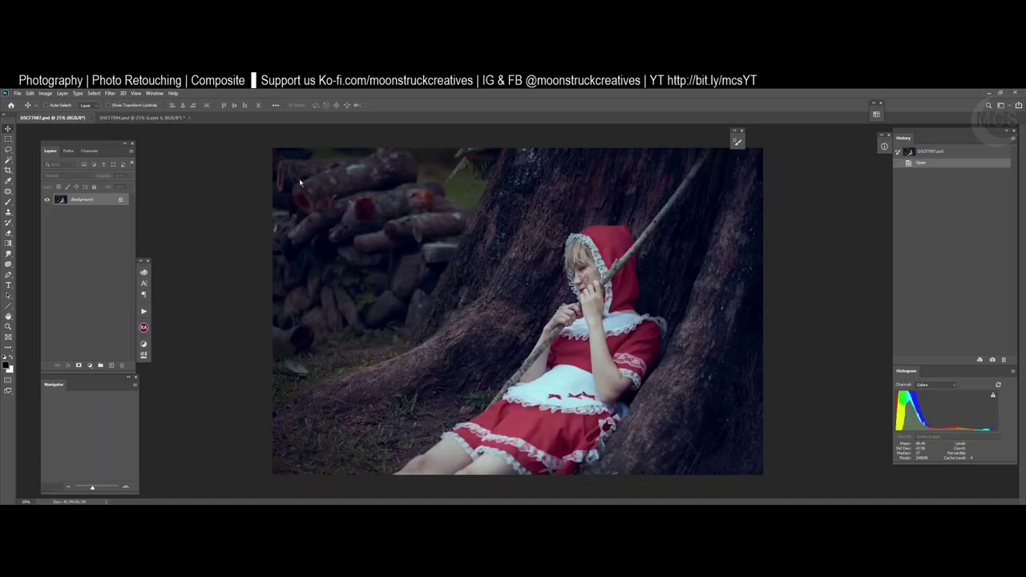
pyautogui.click(88, 118)
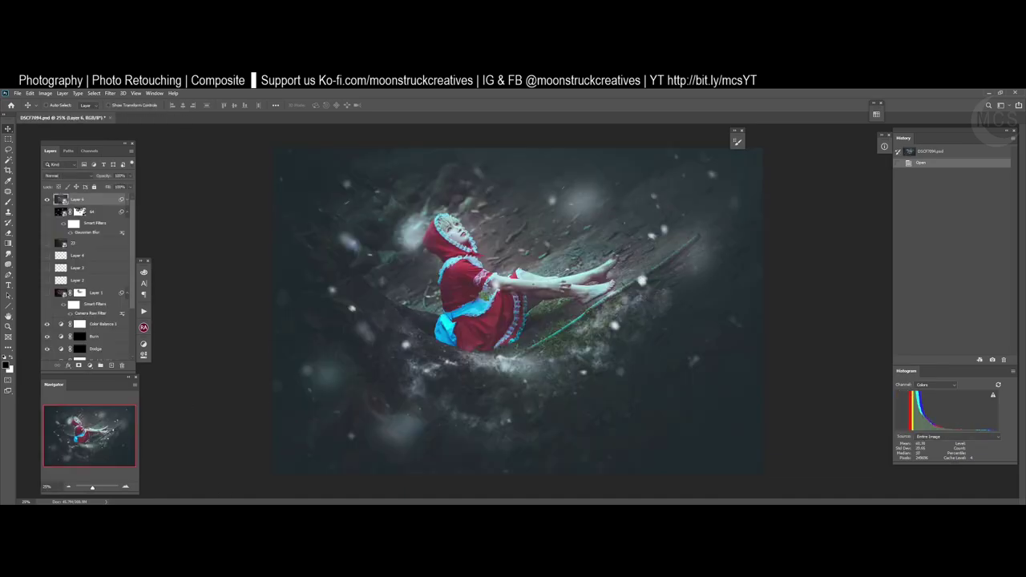
# - Switch to File Explorer and open DSCF7087.RAF from the 19-08-17.18 - PMTK 7 (Baguio) folder in Photoshop's Camera Raw
pyautogui.hotkey('alt', 'Tab')
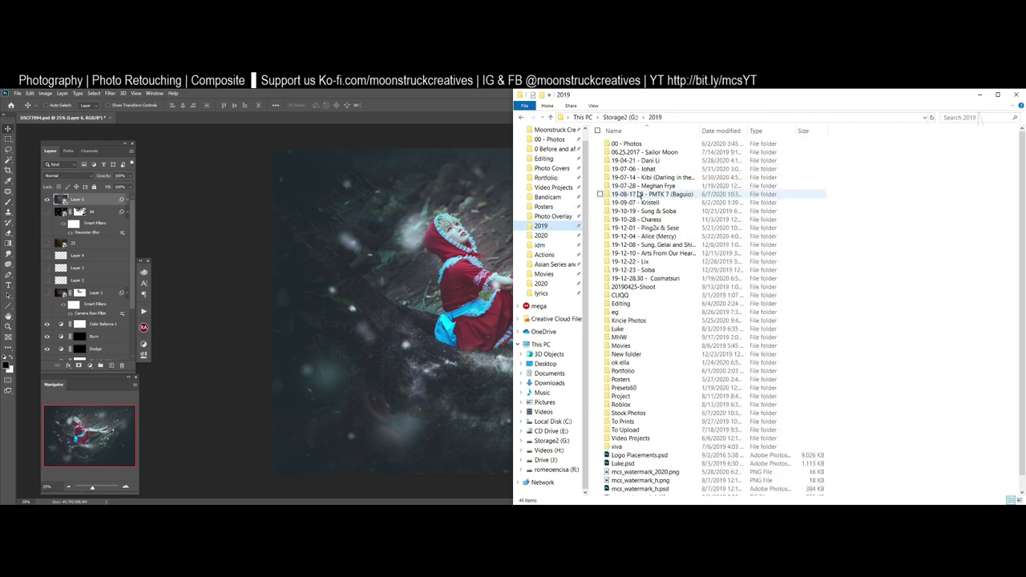
pyautogui.doubleClick(646, 193)
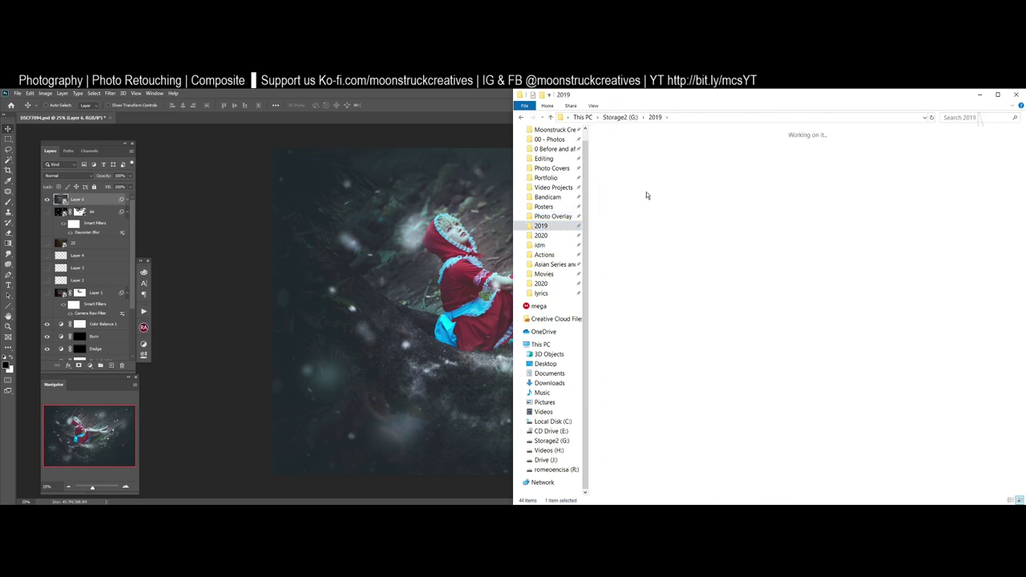
pyautogui.scroll(-2, 808, 300)
pyautogui.scroll(2, 808, 301)
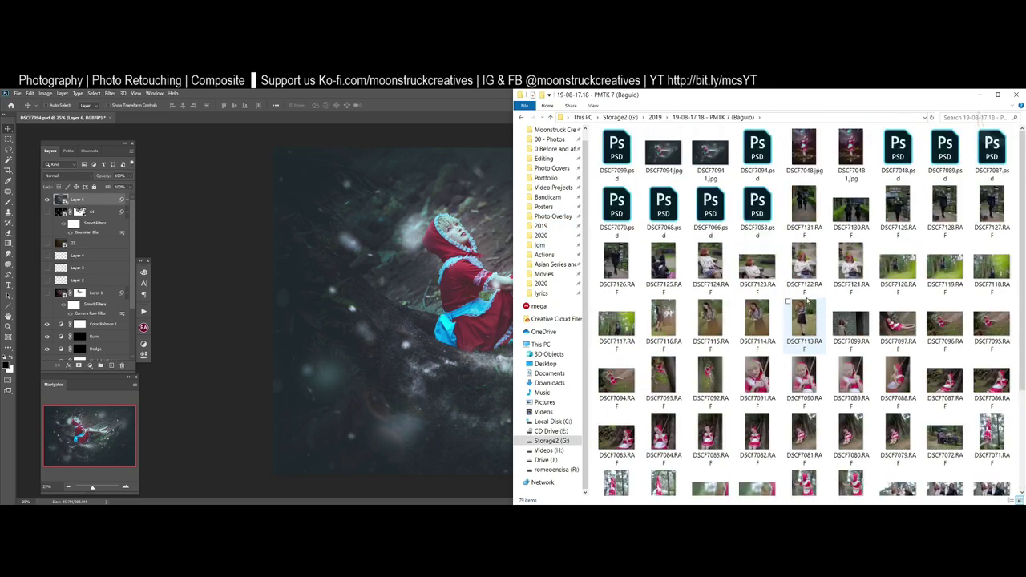
pyautogui.click(852, 152)
pyautogui.scroll(-3, 806, 339)
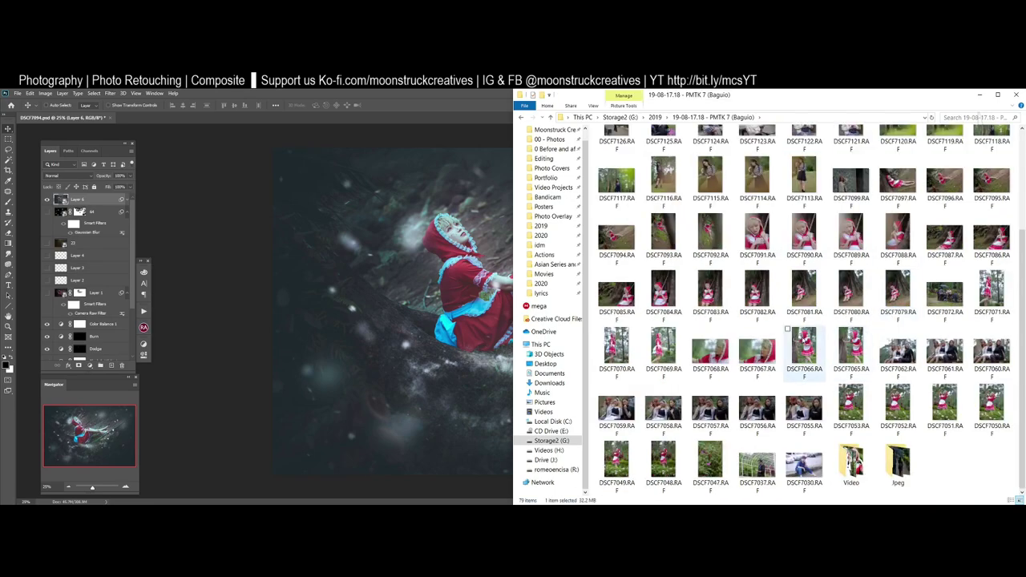
pyautogui.click(947, 239)
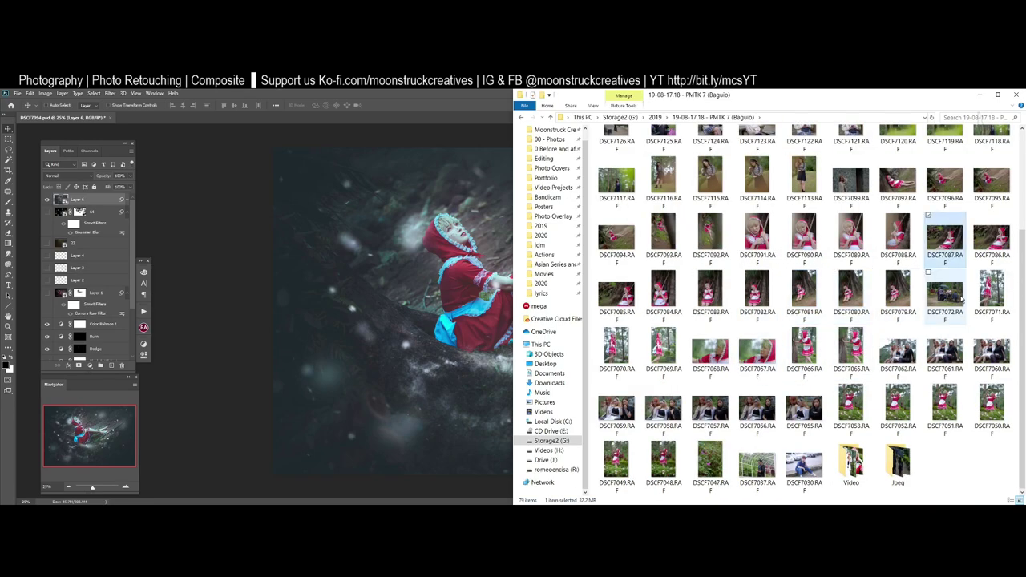
pyautogui.moveTo(946, 248); pyautogui.dragTo(424, 95)
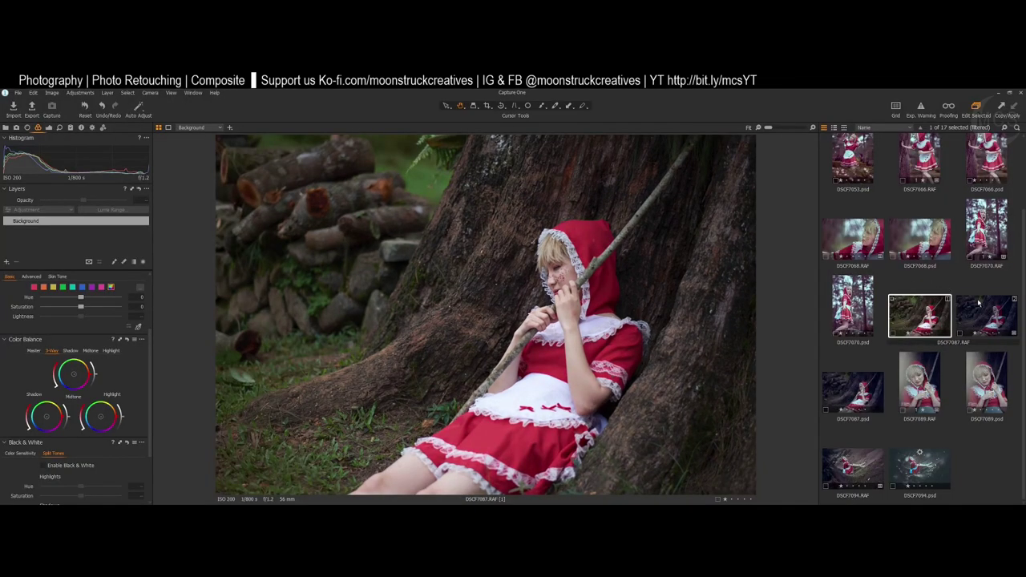
# - Review the white balance, exposure and dynamic range settings of the graded DSCF7087.RAF variant in Capture One
pyautogui.click(1000, 322)
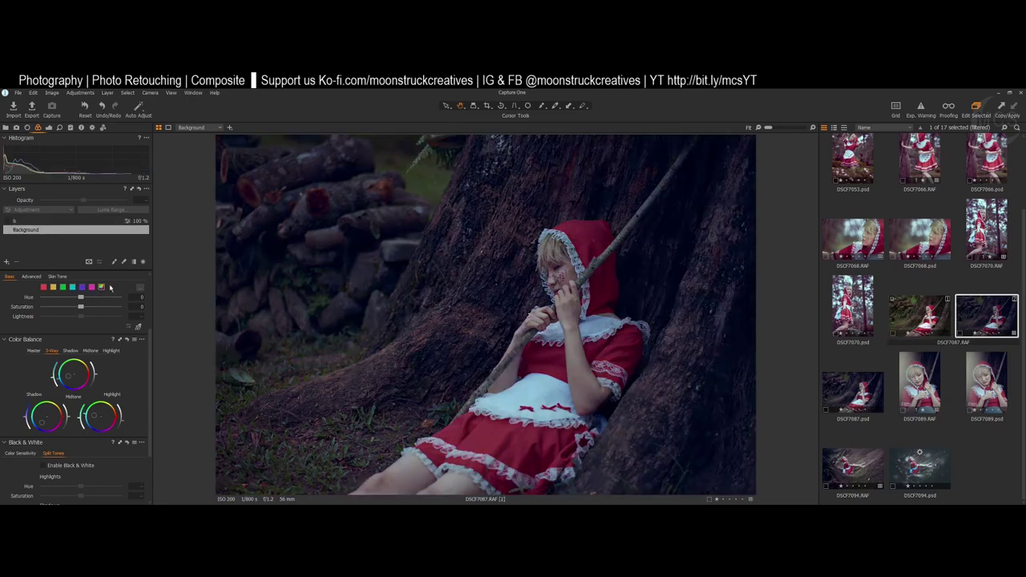
pyautogui.click(48, 128)
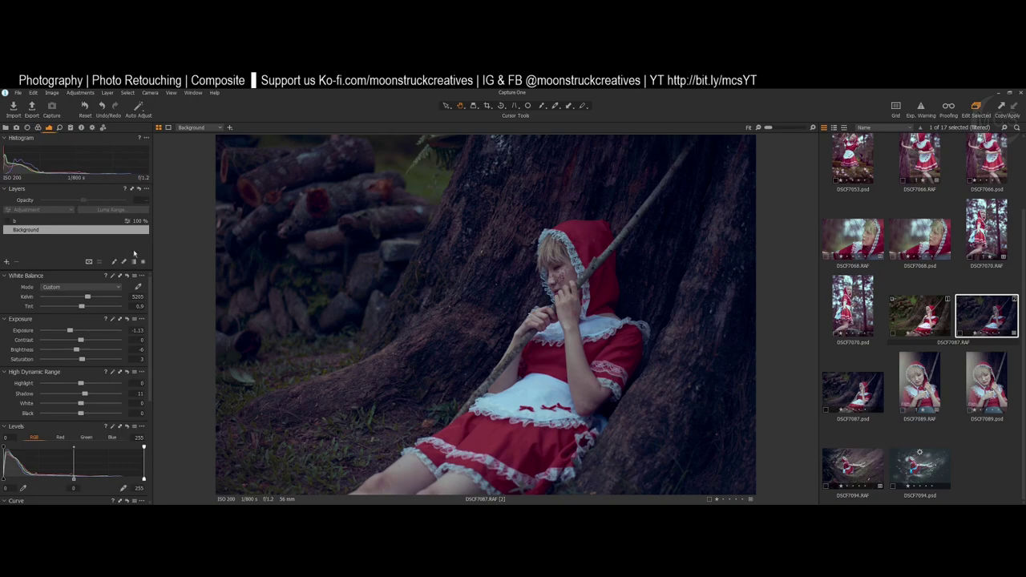
pyautogui.scroll(-3, 137, 375)
pyautogui.scroll(3, 133, 361)
pyautogui.scroll(-1, 105, 318)
pyautogui.scroll(1, 112, 309)
pyautogui.click(137, 297)
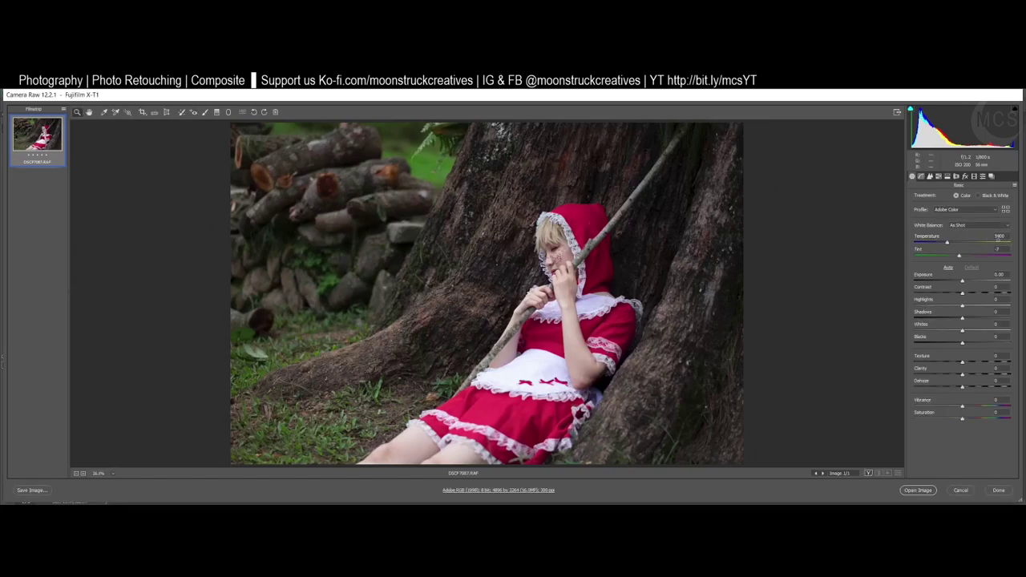
# - Set the white balance temperature in Camera Raw to 5205, matching the graded variant in Capture One
pyautogui.click(999, 236)
pyautogui.moveTo(947, 243); pyautogui.dragTo(878, 241)
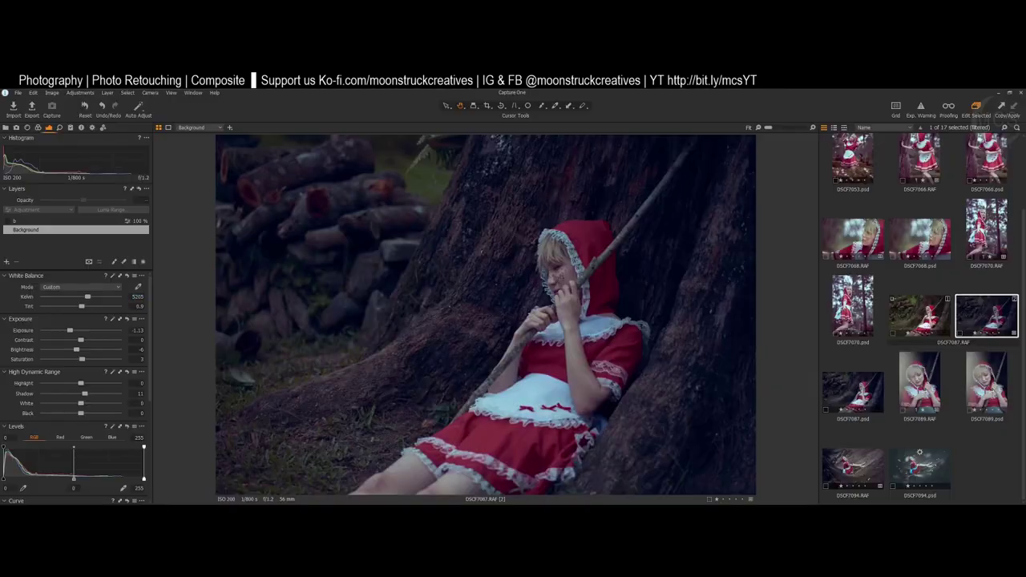
pyautogui.click(138, 297)
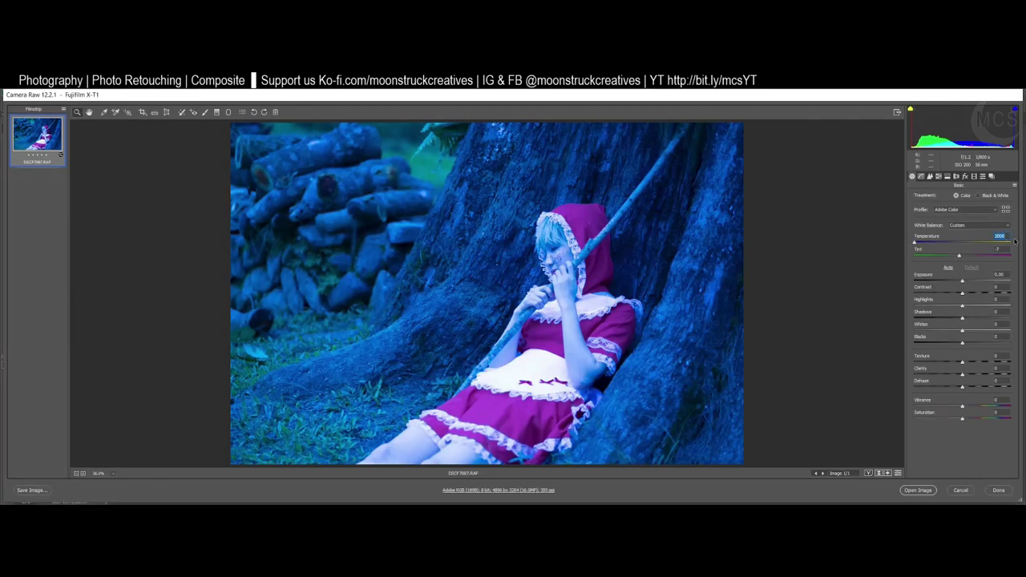
pyautogui.write('5200')
pyautogui.press('Return')
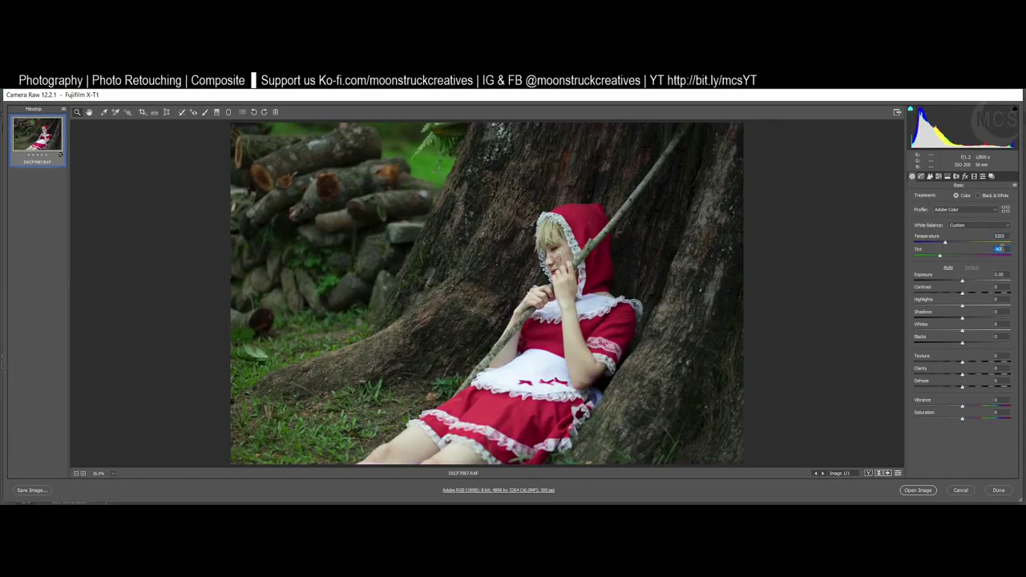
# - Set the tint in Camera Raw to 0 and check it against the graded variant's tint in Capture One
pyautogui.write('09')
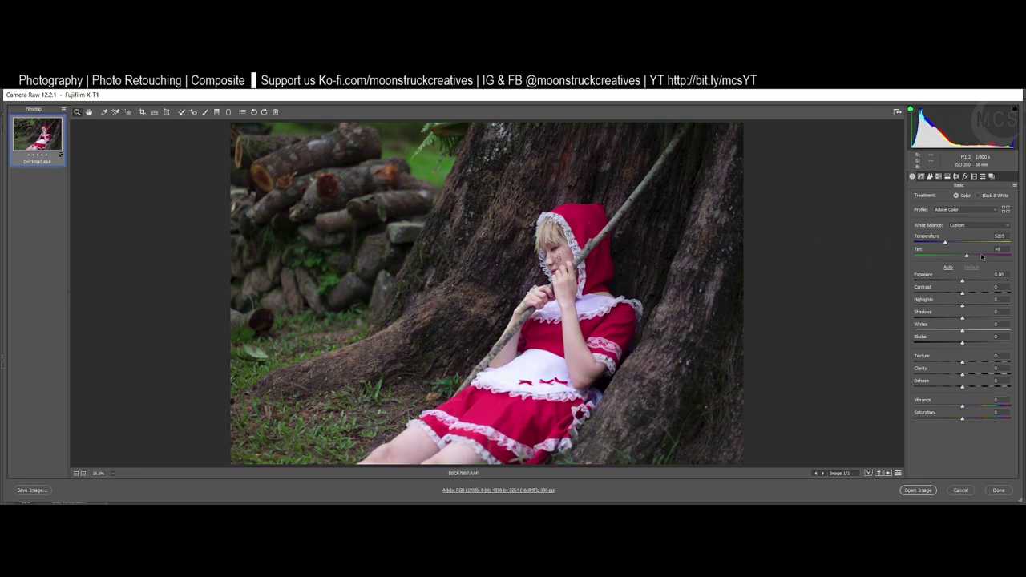
pyautogui.click(991, 252)
pyautogui.doubleClick(967, 251)
pyautogui.moveTo(963, 257); pyautogui.dragTo(965, 257)
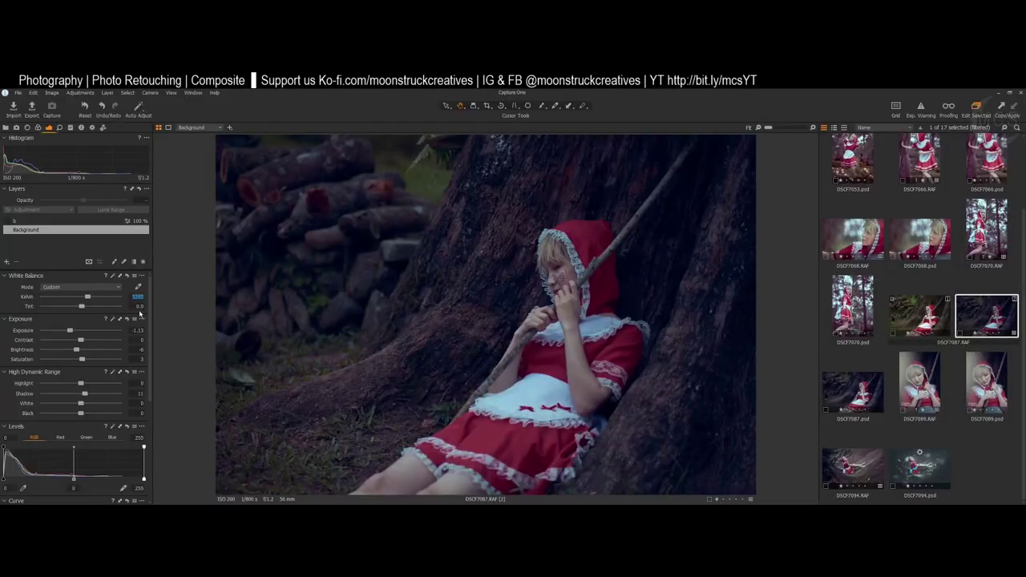
pyautogui.click(138, 308)
pyautogui.press('Up')
pyautogui.press('Up')
pyautogui.moveTo(107, 503)
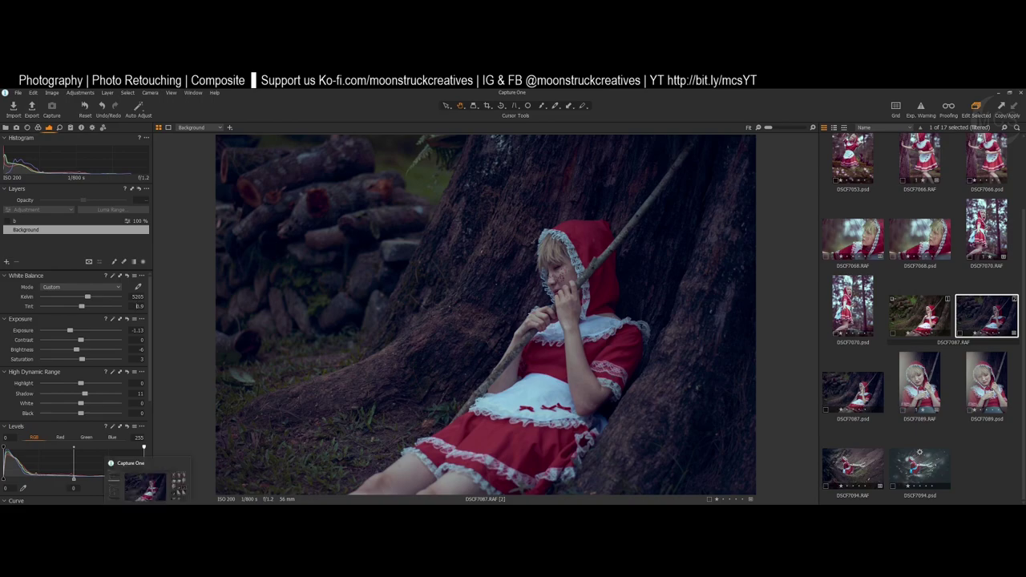
# - Return to Camera Raw and set the exposure to -1.13
pyautogui.click(115, 509)
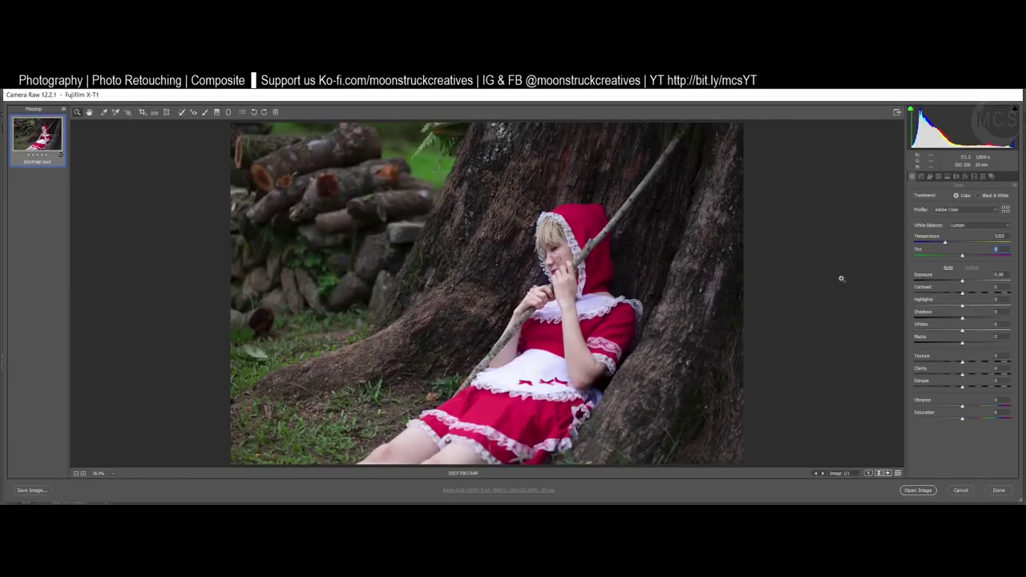
pyautogui.click(1002, 274)
pyautogui.write('-1')
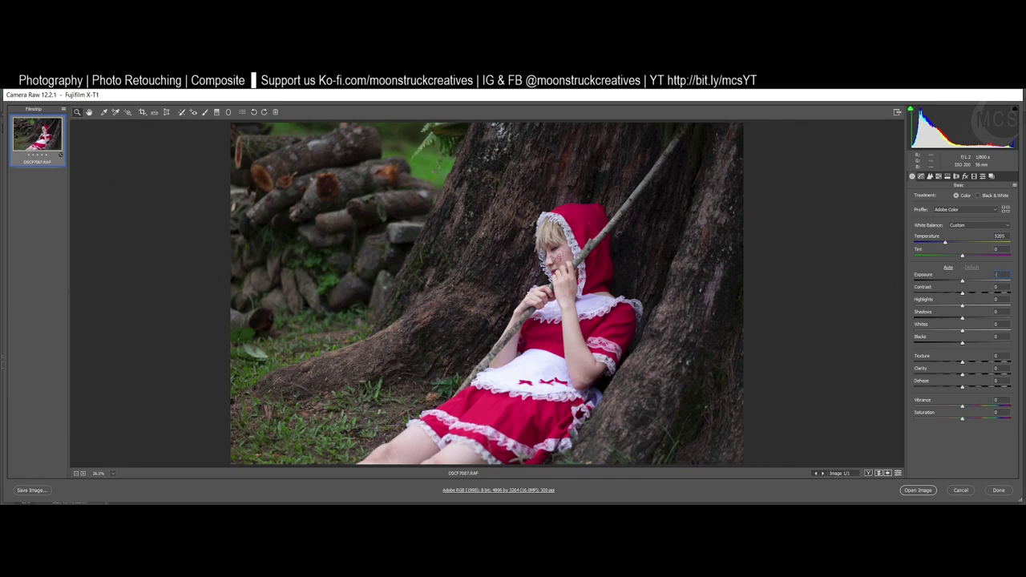
pyautogui.write('.15')
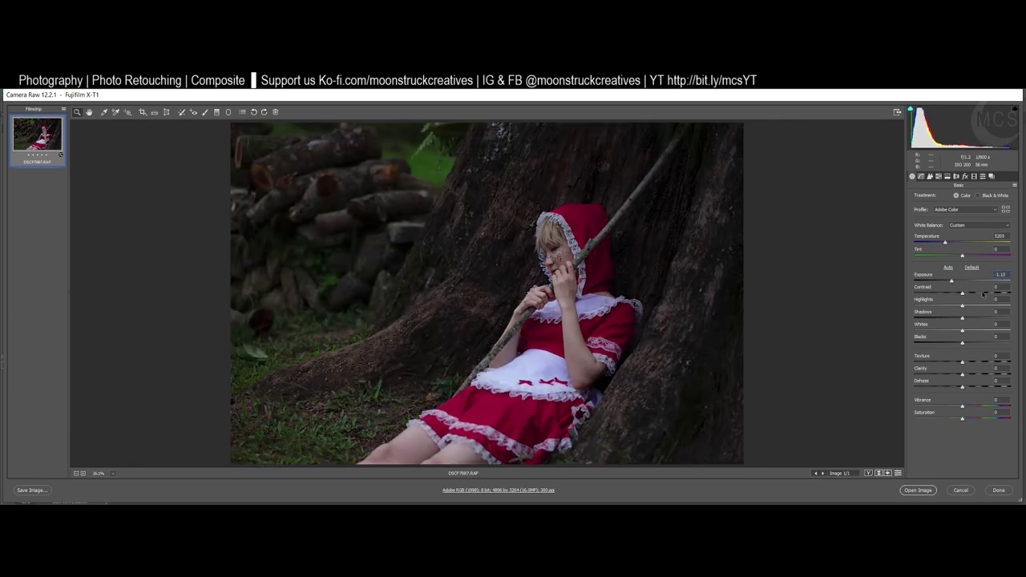
# - Set Whites to -6 and Saturation to +3 in the basic adjustments, and nudge Shadows up slightly
pyautogui.click(1003, 312)
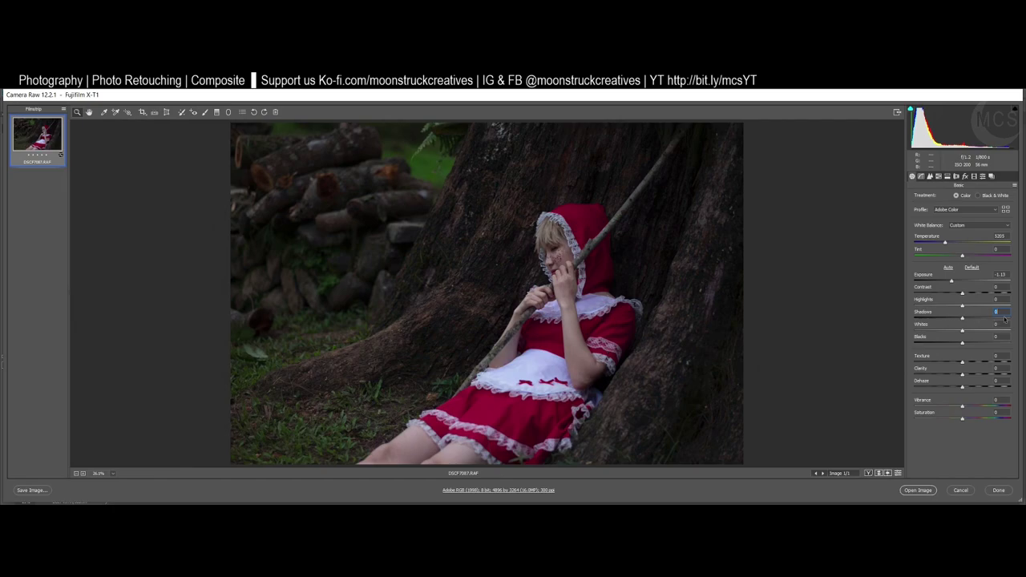
pyautogui.click(1001, 324)
pyautogui.write('-6')
pyautogui.click(997, 413)
pyautogui.write('3')
pyautogui.click(923, 176)
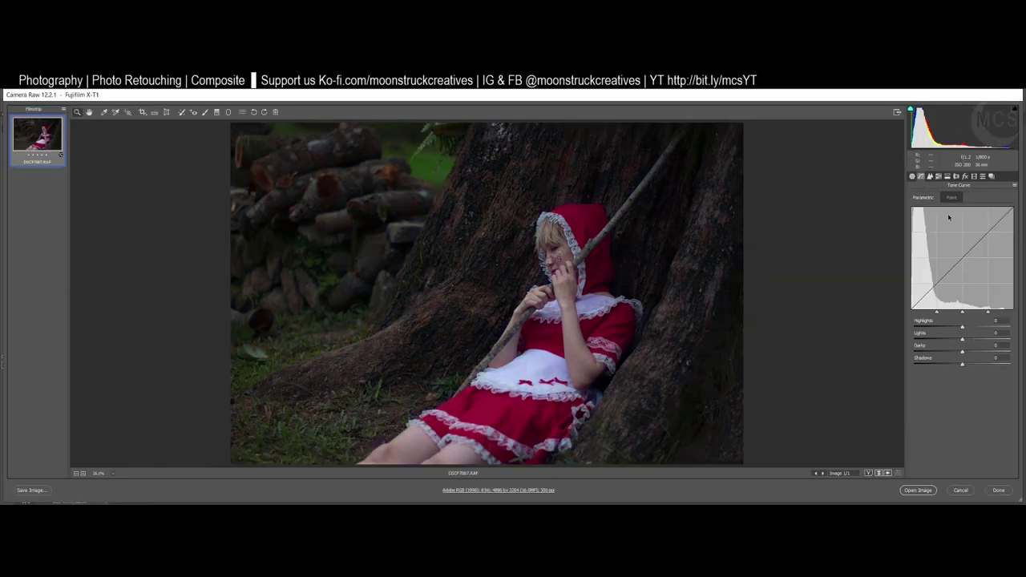
pyautogui.click(913, 177)
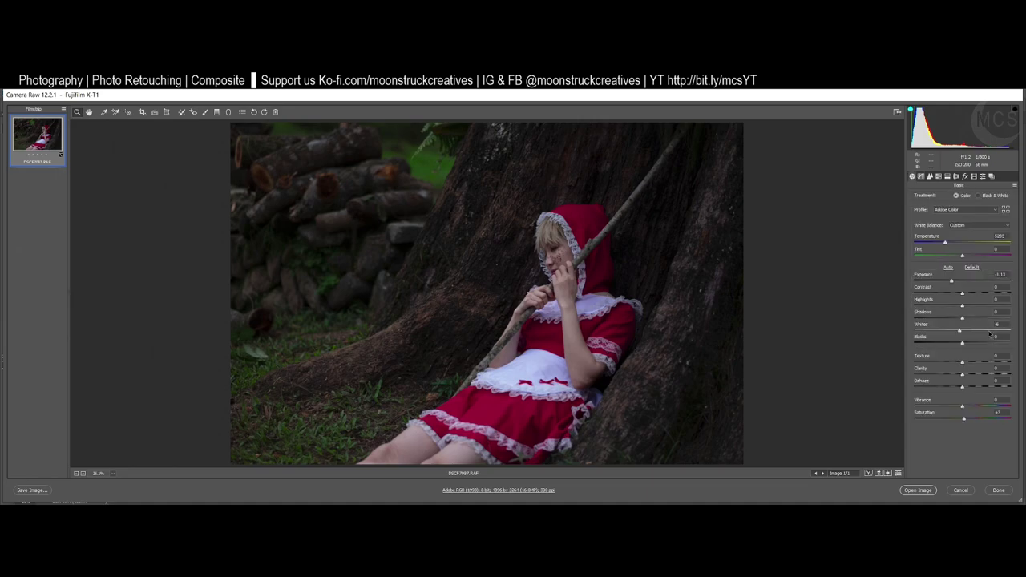
pyautogui.moveTo(979, 313); pyautogui.dragTo(982, 313)
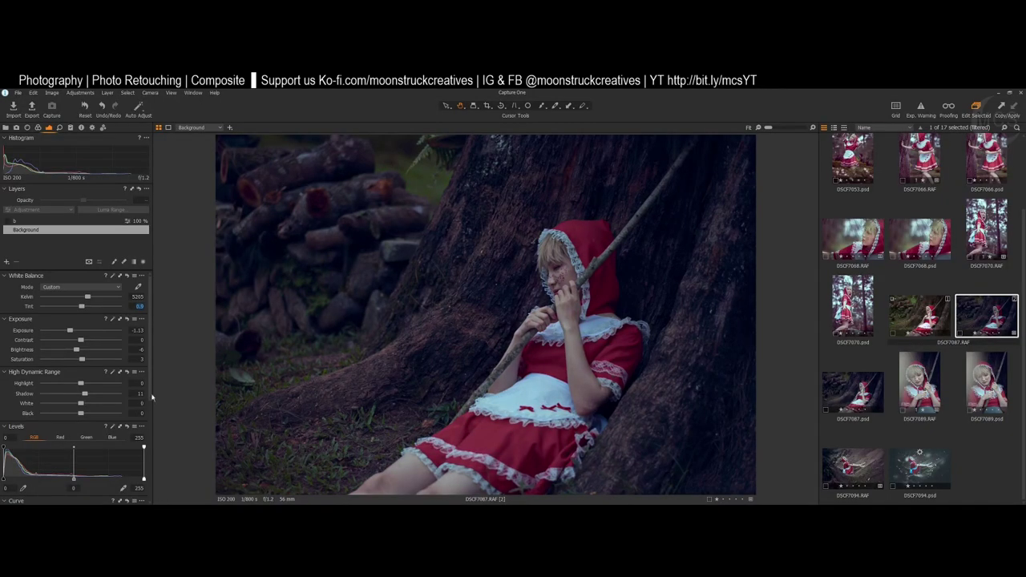
# - Switch to Capture One and examine the graded variant's levels, curve, color editor and color balance settings
pyautogui.scroll(-4, 109, 337)
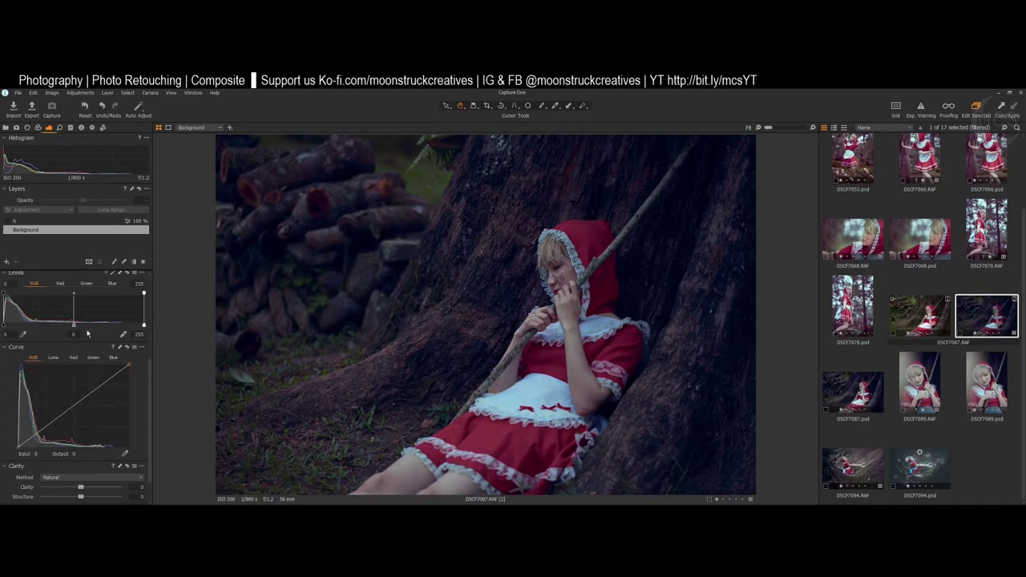
pyautogui.scroll(-1, 109, 351)
pyautogui.scroll(4, 112, 353)
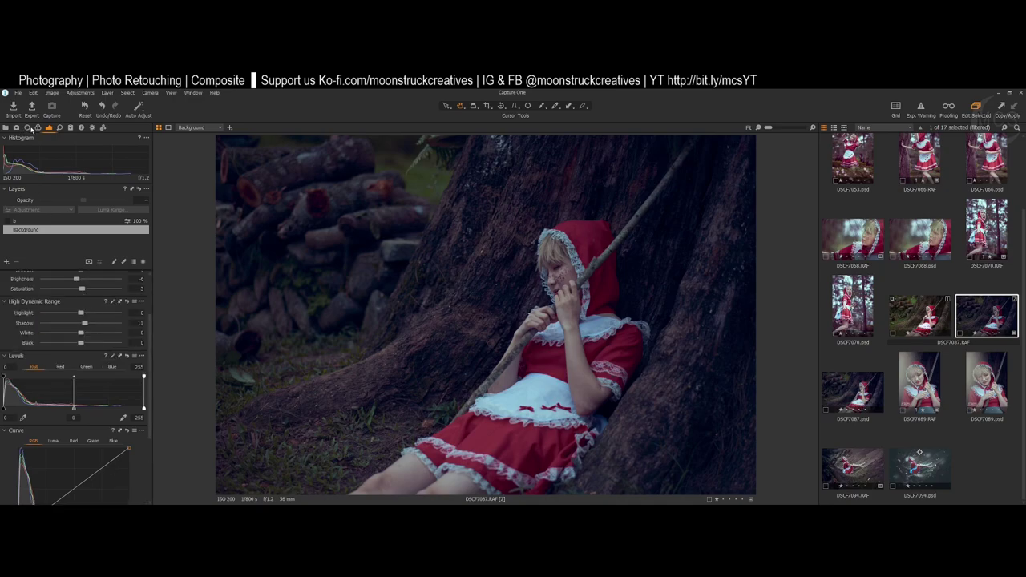
pyautogui.click(37, 127)
pyautogui.scroll(-1, 122, 357)
pyautogui.scroll(1, 121, 374)
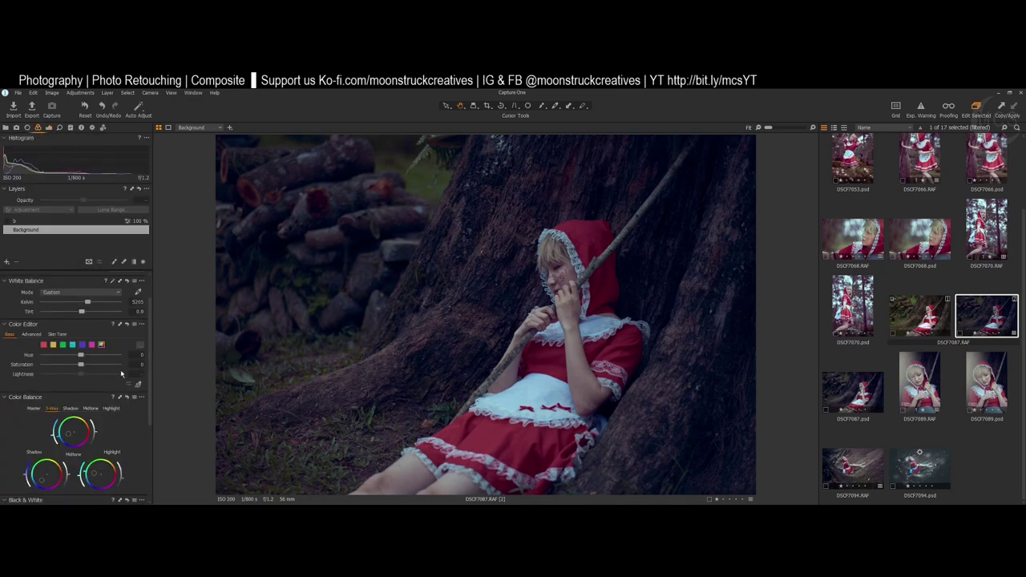
# - Examine the graded variant's green, blue and cyan color editor adjustments in Capture One
pyautogui.click(63, 345)
pyautogui.click(82, 345)
pyautogui.click(72, 346)
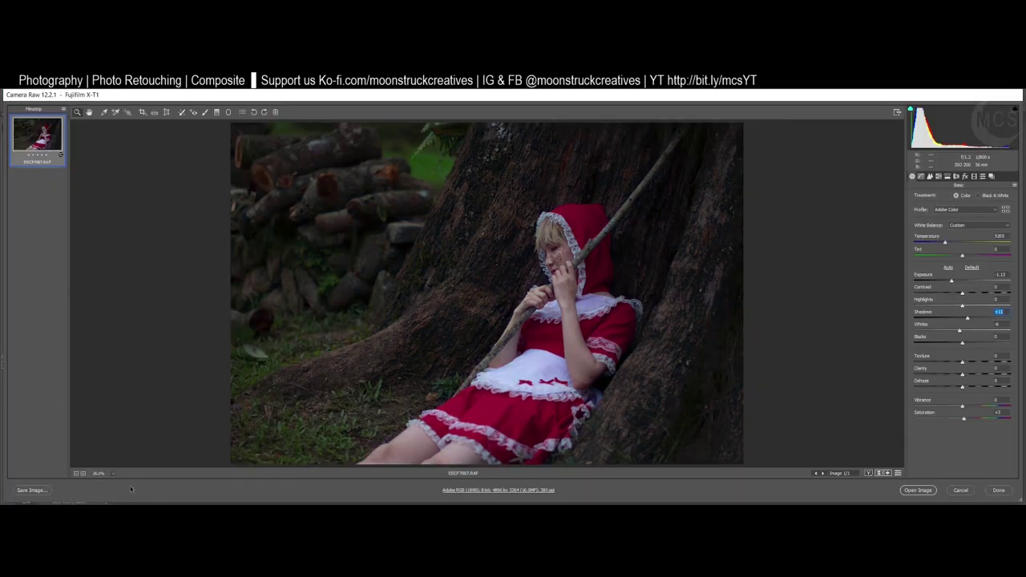
# - Switch to Camera Raw's HSL adjustments and look through the hue, saturation and luminance settings
pyautogui.click(939, 176)
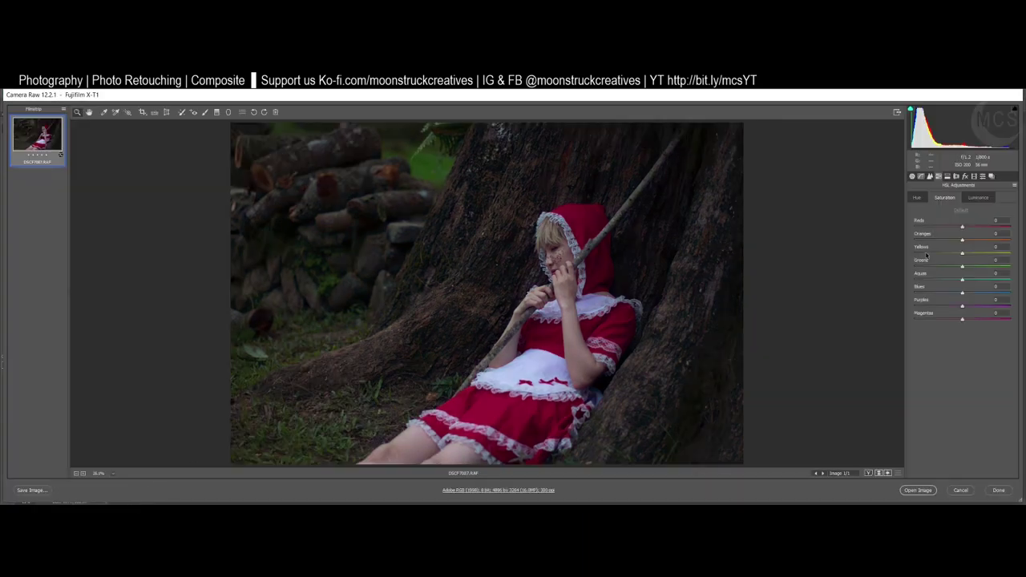
pyautogui.click(981, 199)
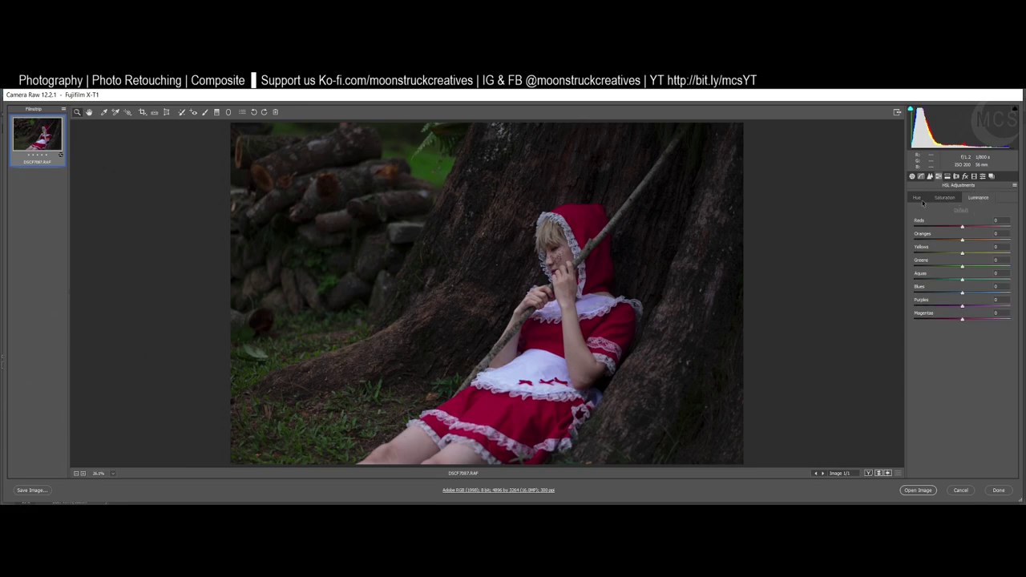
pyautogui.click(917, 199)
pyautogui.click(945, 198)
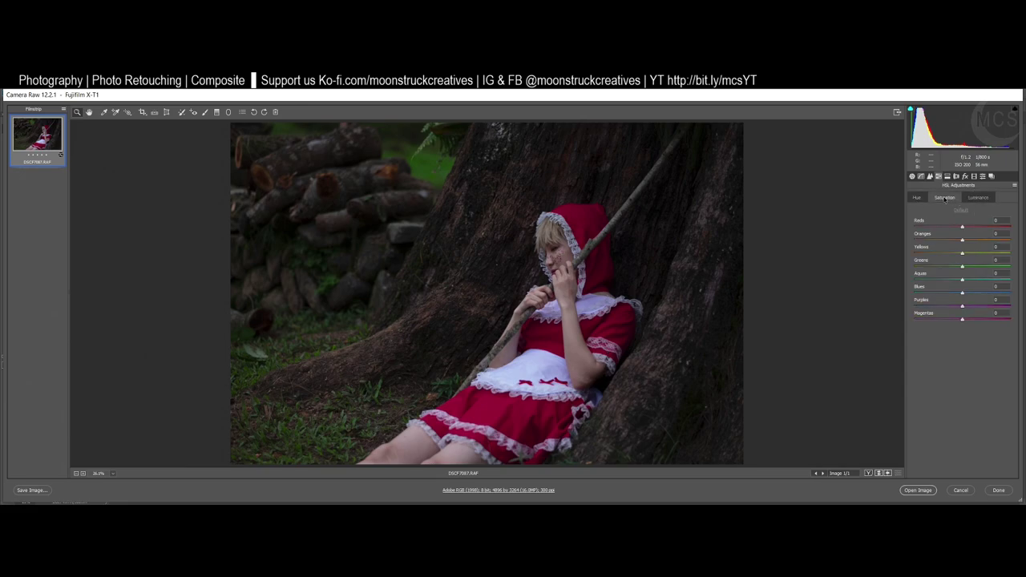
pyautogui.click(975, 200)
pyautogui.click(947, 200)
pyautogui.click(974, 200)
pyautogui.click(948, 200)
pyautogui.click(973, 199)
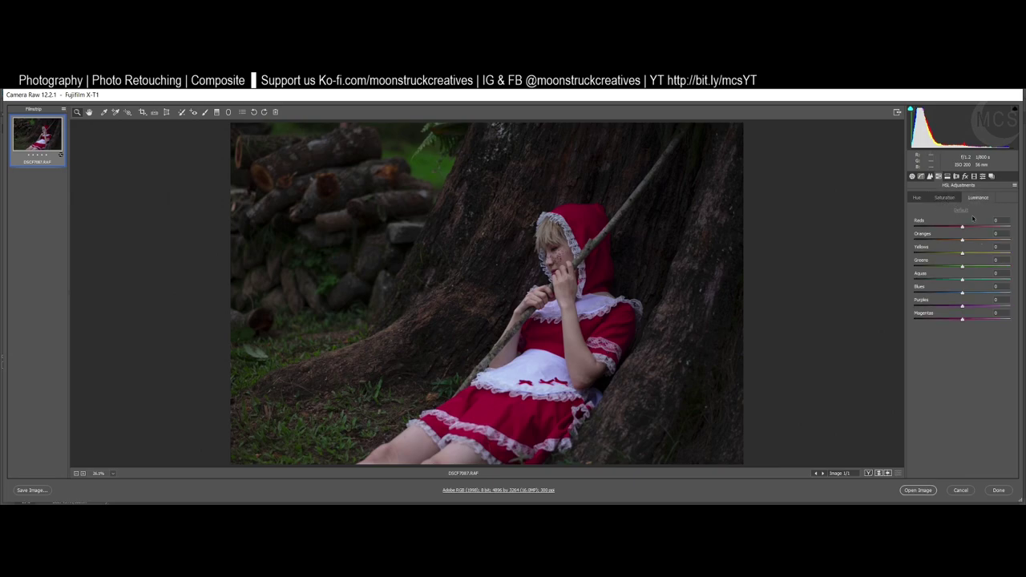
pyautogui.click(946, 199)
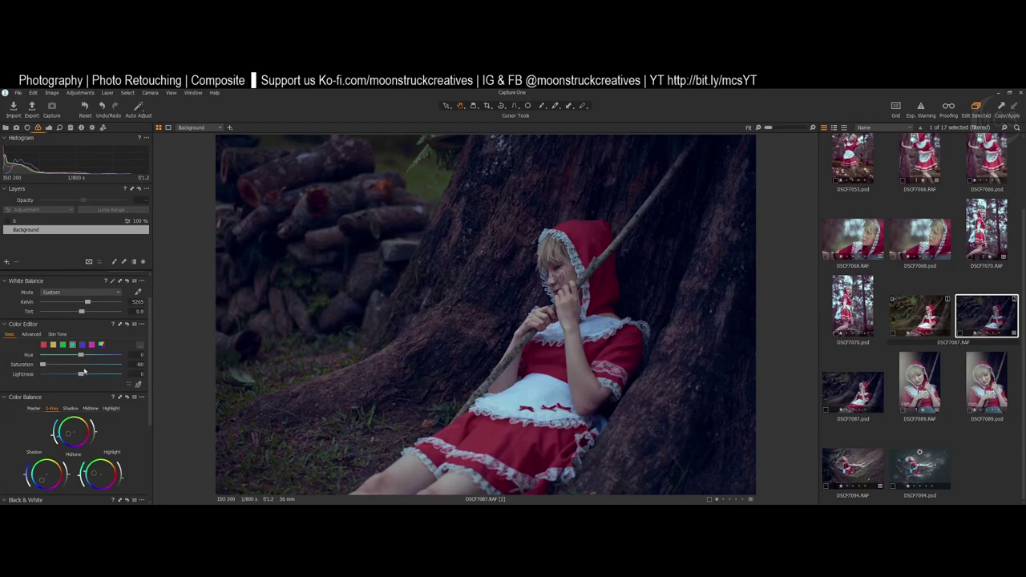
# - Recheck the blue and cyan adjustments in Capture One and set the Aquas saturation in Camera Raw to -80
pyautogui.click(80, 345)
pyautogui.click(74, 345)
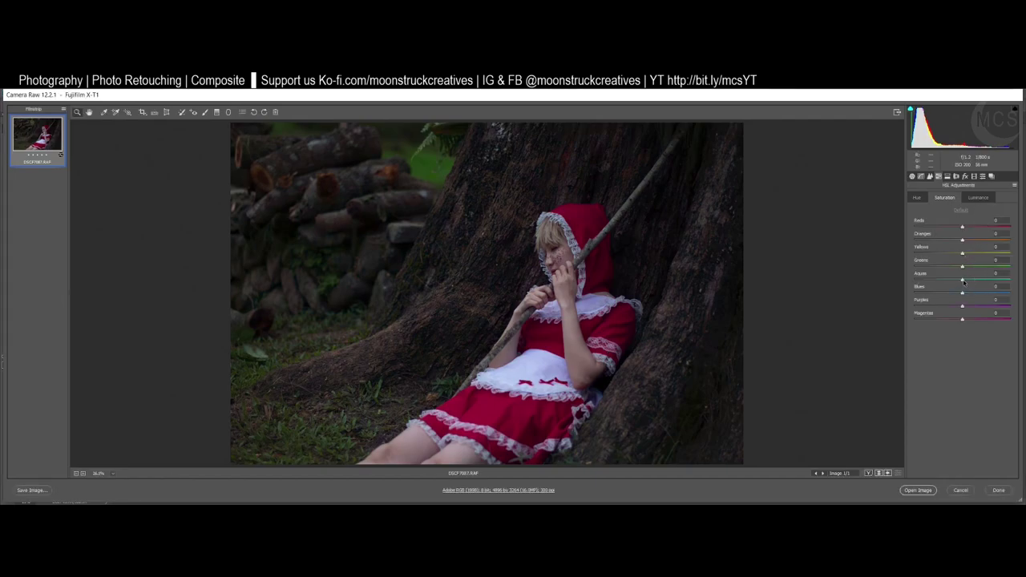
pyautogui.moveTo(963, 282); pyautogui.dragTo(919, 280)
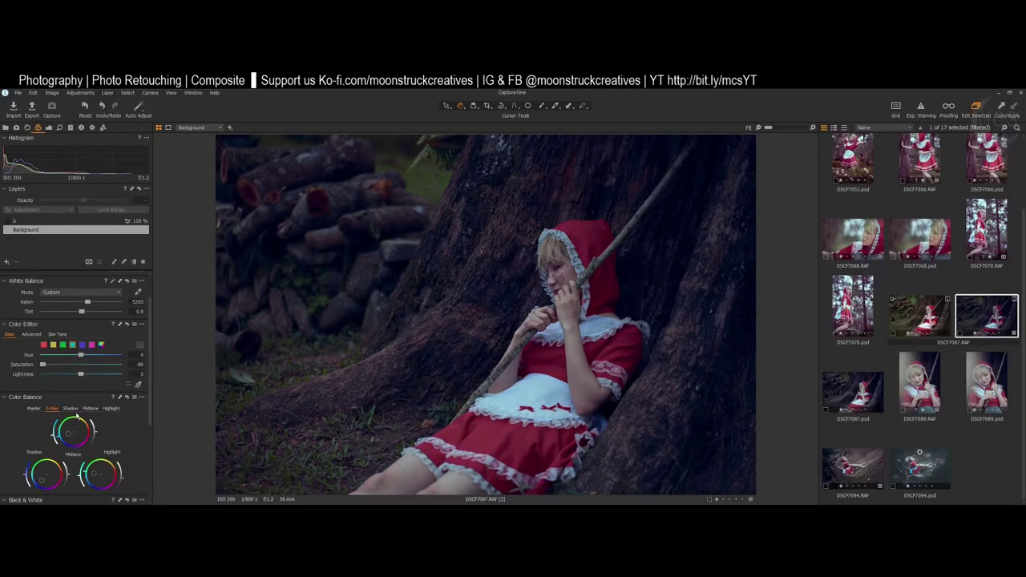
# - Check the graded variant's green adjustments in Capture One and set the Greens hue in Camera Raw to -20
pyautogui.click(63, 347)
pyautogui.click(127, 325)
pyautogui.click(66, 346)
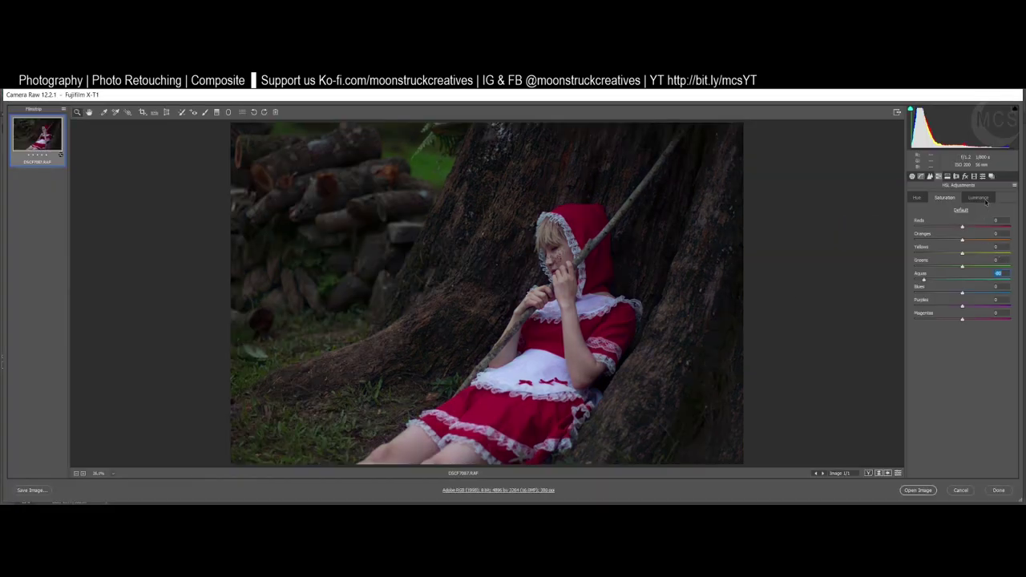
pyautogui.click(923, 198)
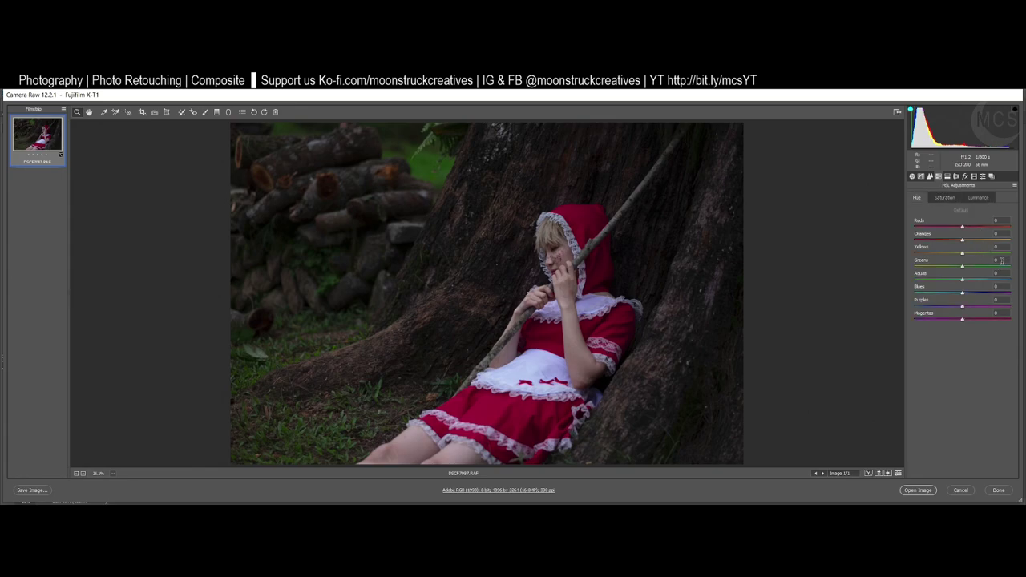
pyautogui.write('-2')
# - Set the Greens luminance in the HSL adjustments to -6
pyautogui.click(978, 197)
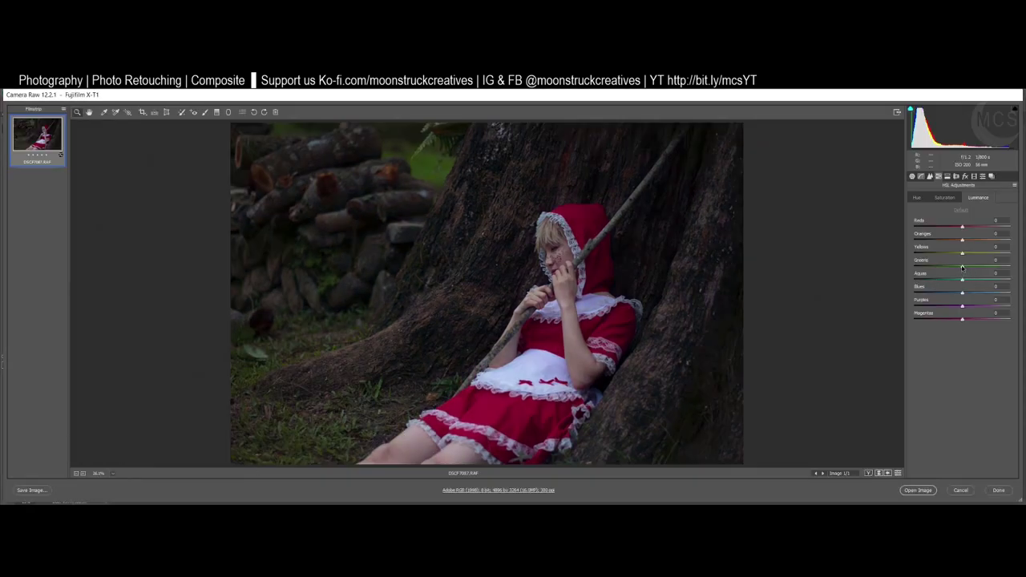
pyautogui.moveTo(962, 267); pyautogui.dragTo(964, 268)
pyautogui.moveTo(962, 268); pyautogui.dragTo(958, 267)
# - Compare the green saturation with Capture One and set the Greens saturation in Camera Raw to +7
pyautogui.click(944, 198)
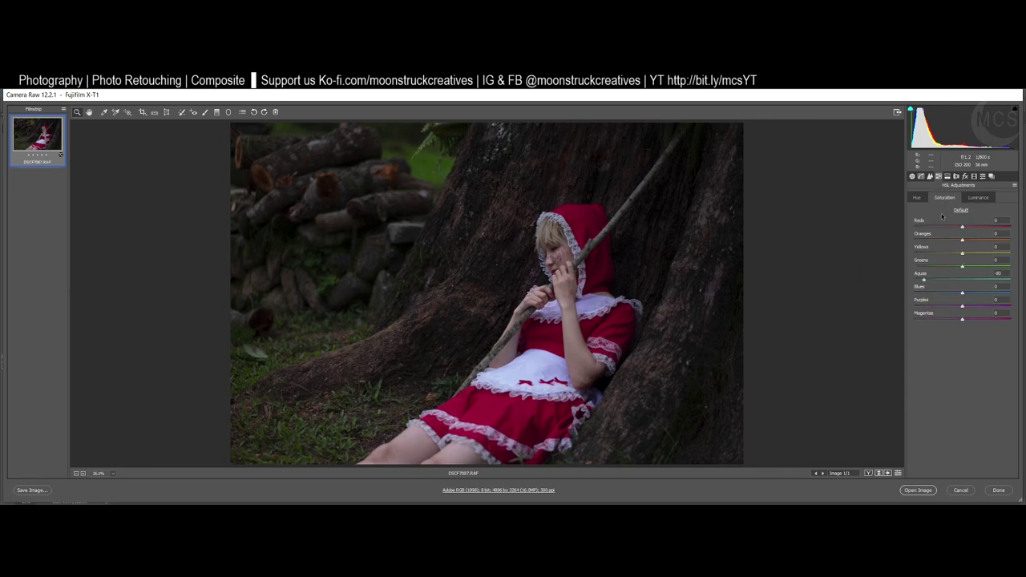
pyautogui.moveTo(147, 510)
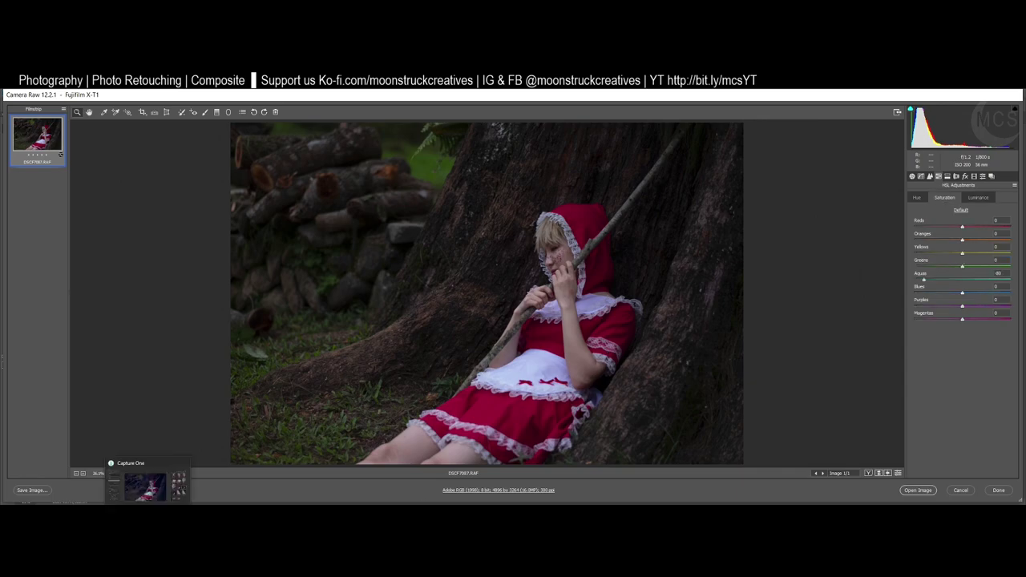
pyautogui.click(145, 486)
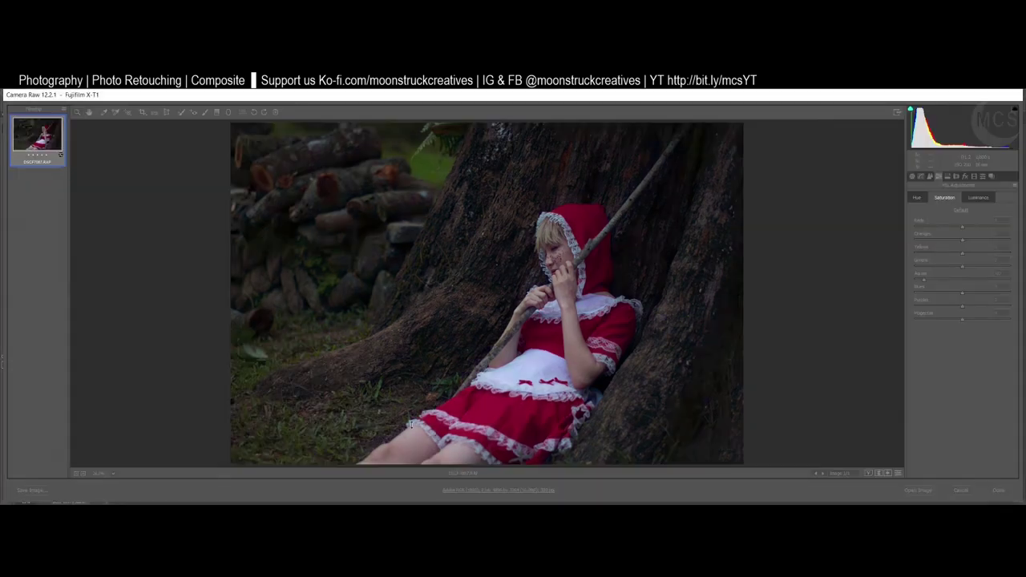
pyautogui.moveTo(964, 266); pyautogui.dragTo(967, 269)
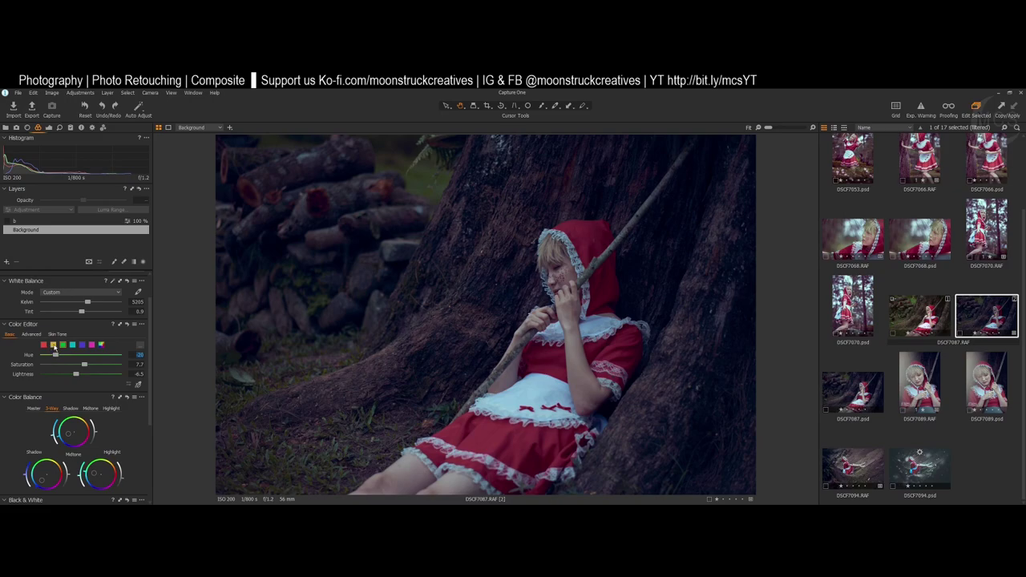
# - Check the yellow adjustments in Capture One, return to Camera Raw and set the Yellows luminance to -14
pyautogui.click(54, 346)
pyautogui.moveTo(108, 504)
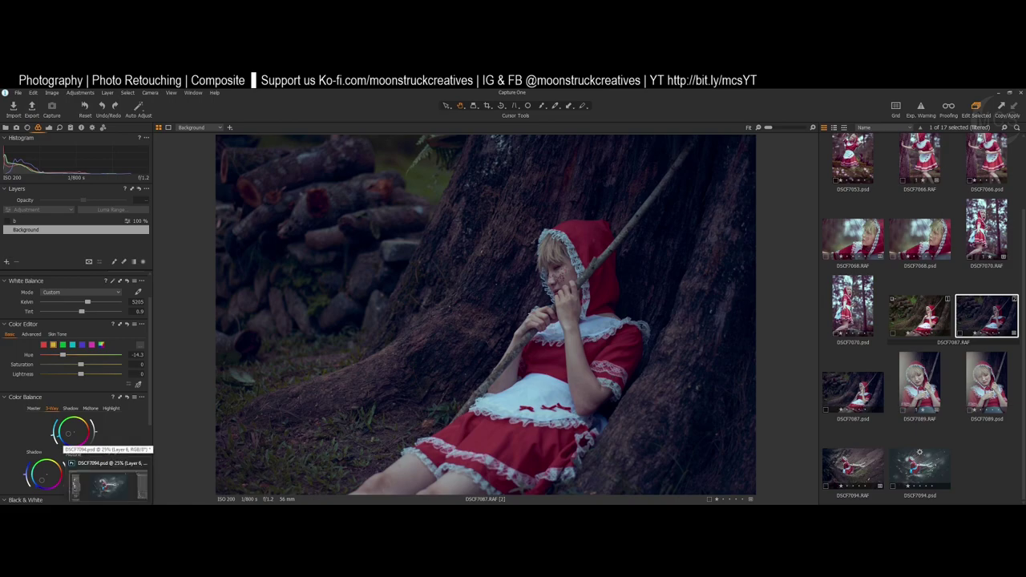
pyautogui.click(108, 484)
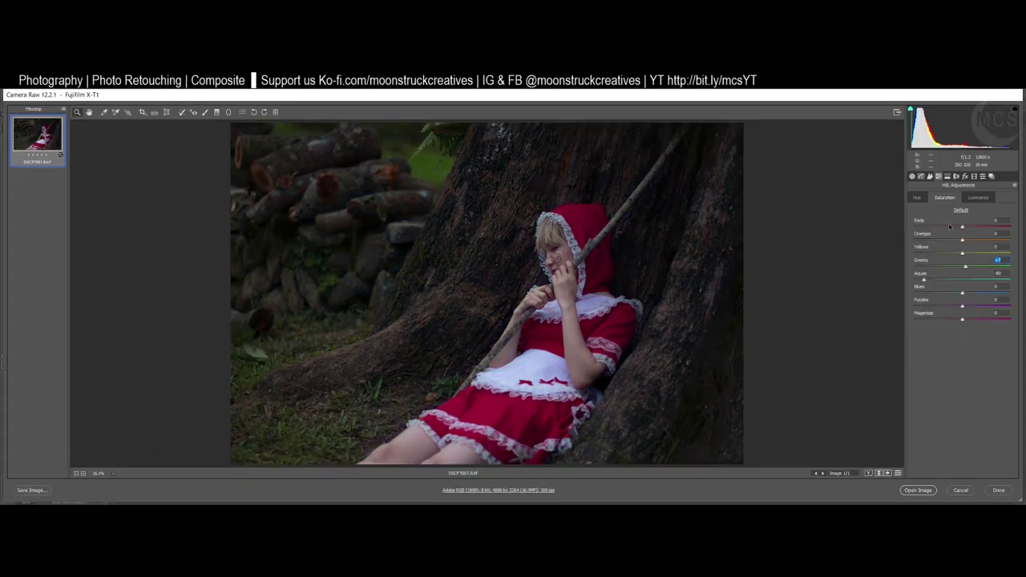
pyautogui.click(980, 198)
pyautogui.moveTo(965, 254); pyautogui.dragTo(951, 255)
pyautogui.doubleClick(951, 255)
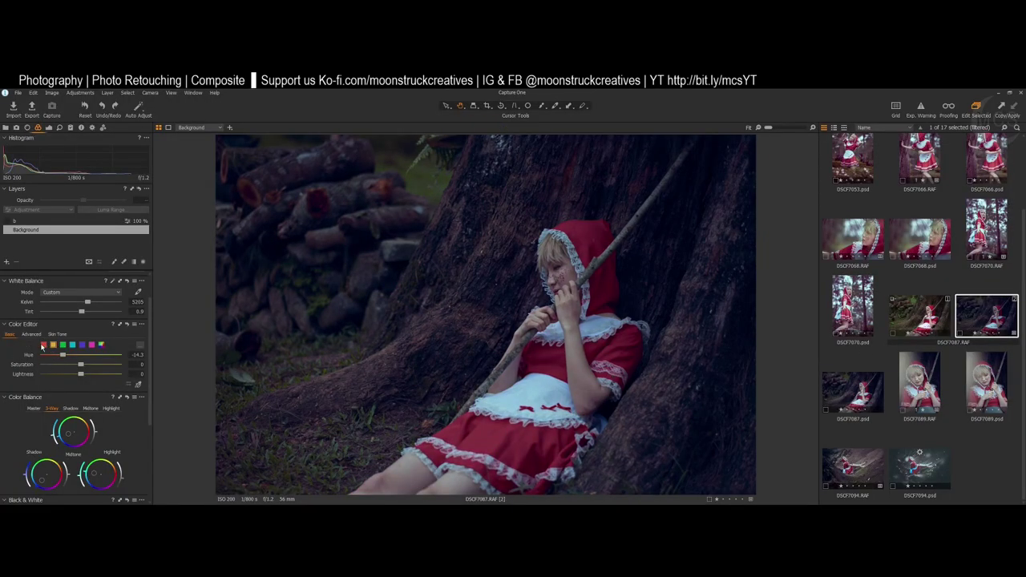
# - Check the red adjustments in Capture One and set the Reds saturation in Camera Raw to +8
pyautogui.click(44, 345)
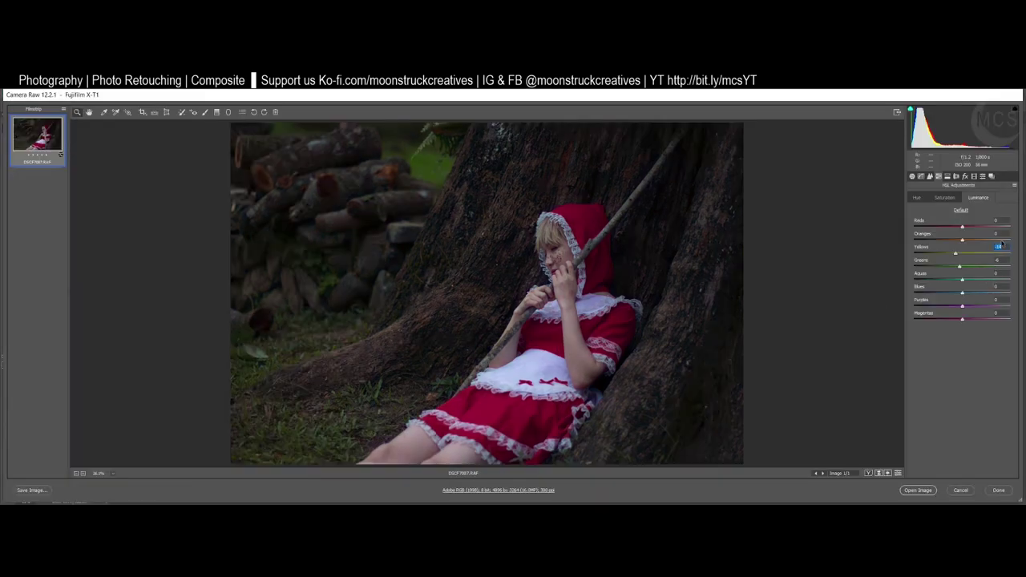
pyautogui.click(1003, 221)
pyautogui.click(947, 198)
pyautogui.click(1002, 220)
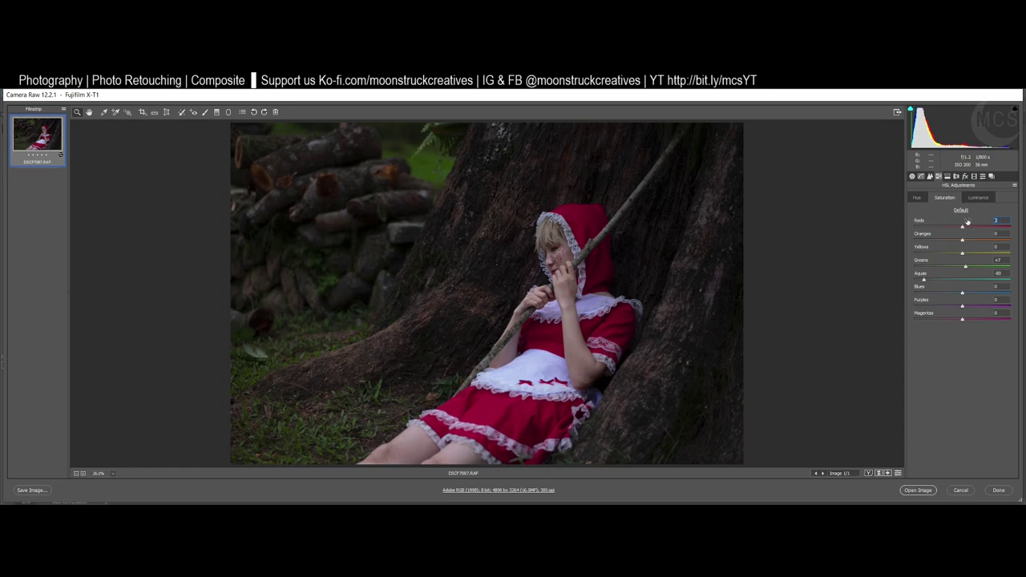
pyautogui.write('8')
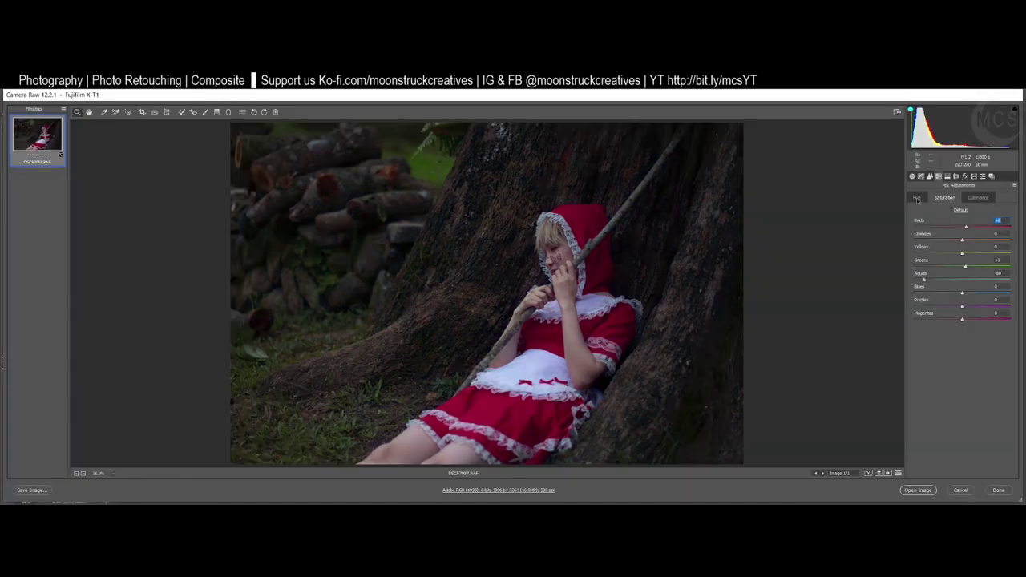
# - Compare the Reds hue and lightness with Capture One, then lower the Reds luminance slightly in Camera Raw
pyautogui.click(917, 198)
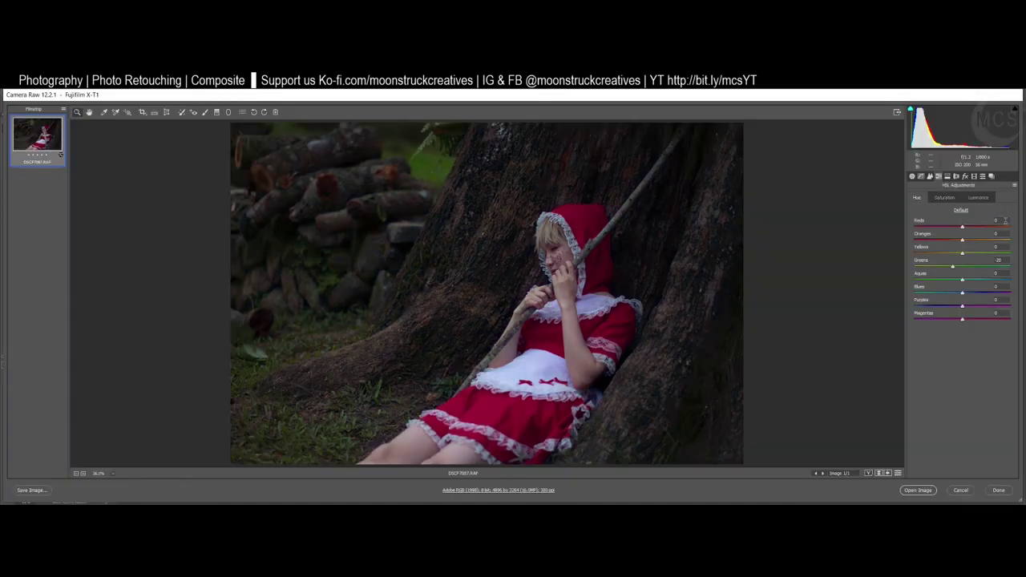
pyautogui.click(944, 197)
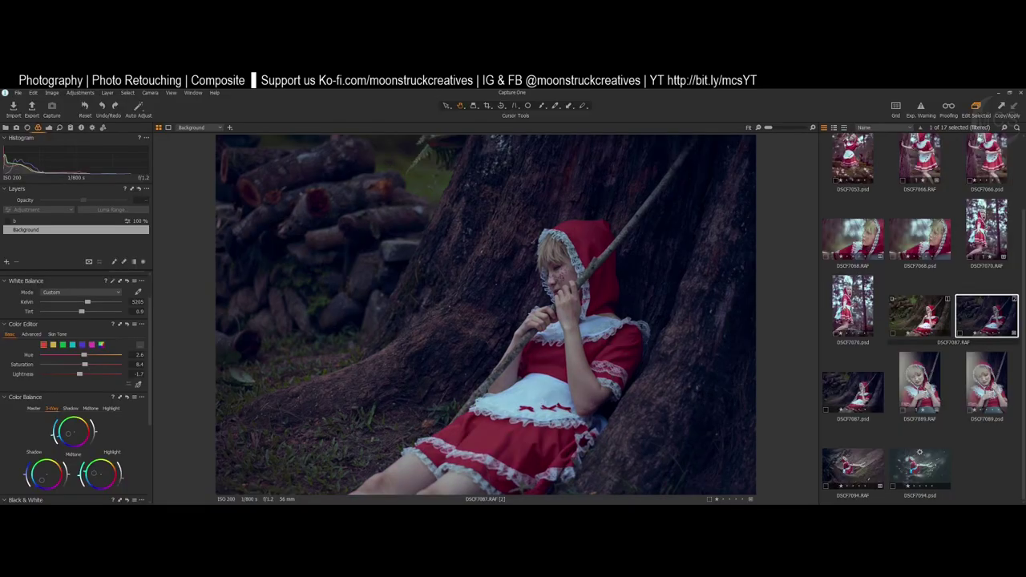
pyautogui.moveTo(108, 510)
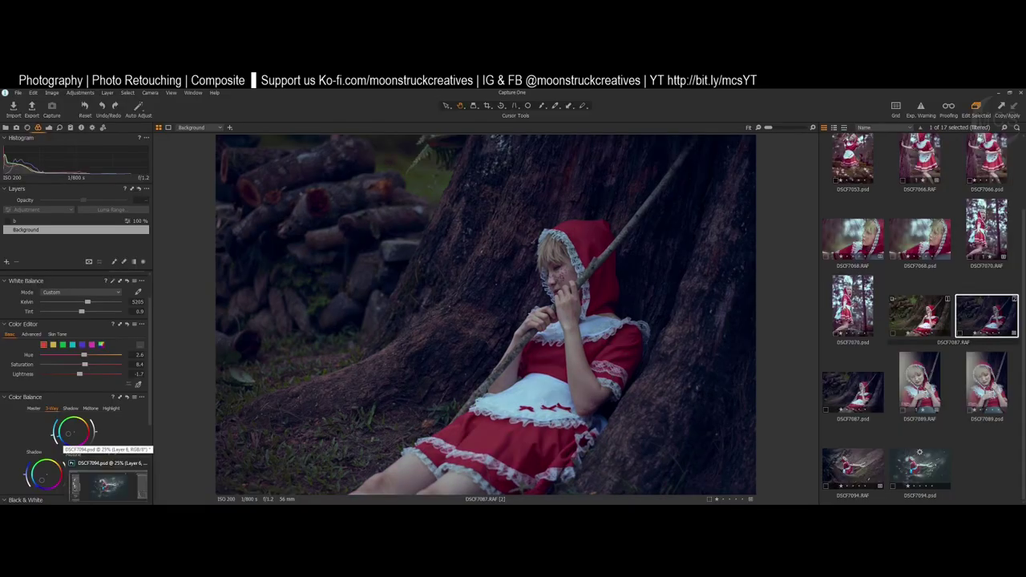
pyautogui.click(108, 486)
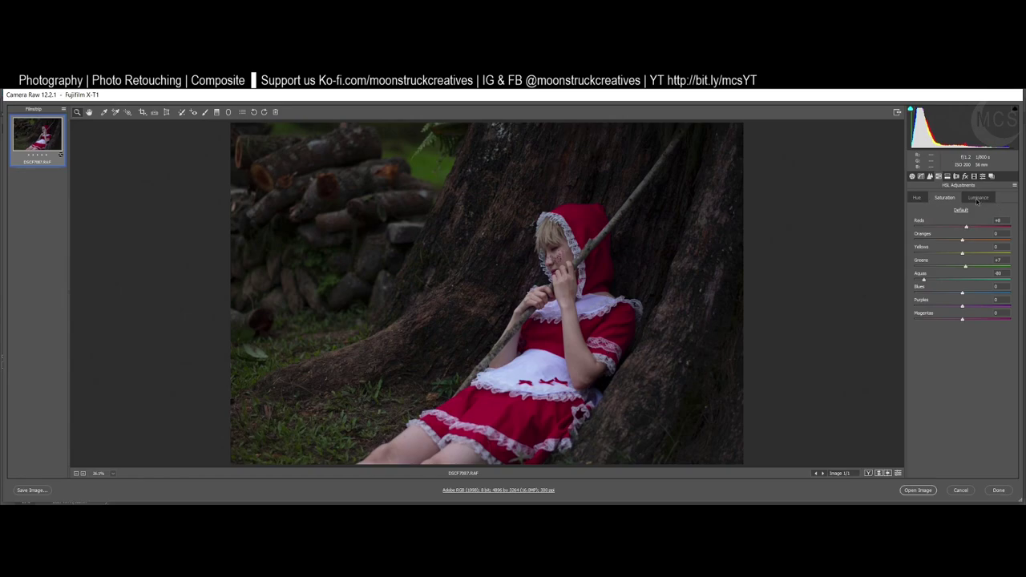
pyautogui.click(1004, 221)
pyautogui.click(982, 198)
pyautogui.click(1004, 222)
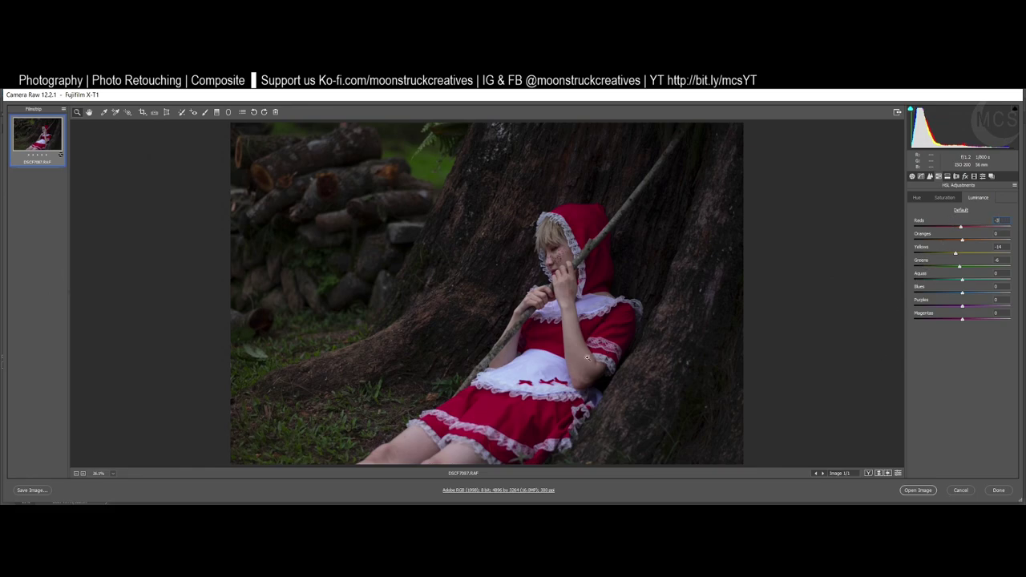
# - Study the color balance wheels in Capture One and set Camera Raw's split toning highlights to hue 171 and saturation 16
pyautogui.click(110, 504)
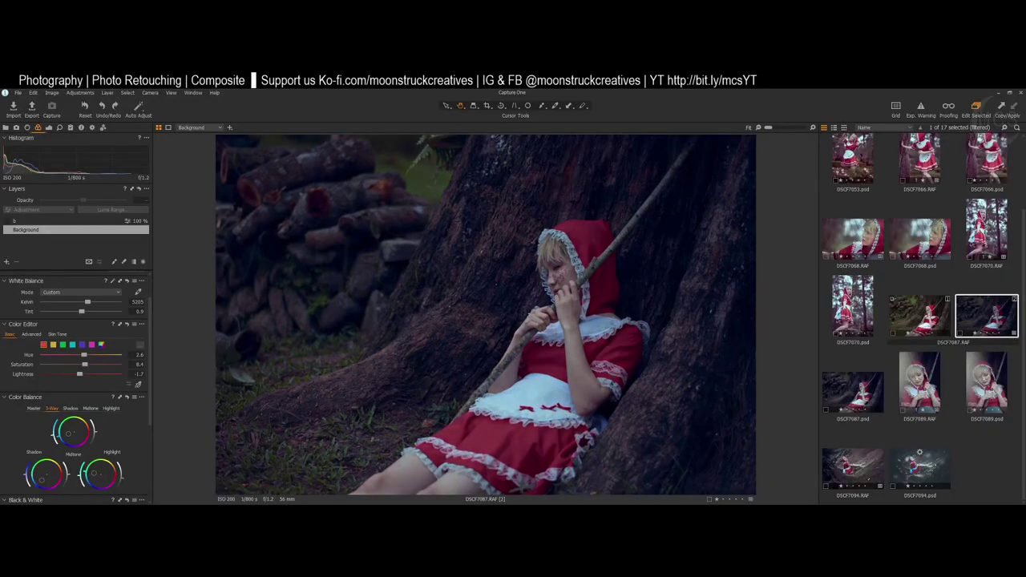
pyautogui.scroll(-2, 126, 431)
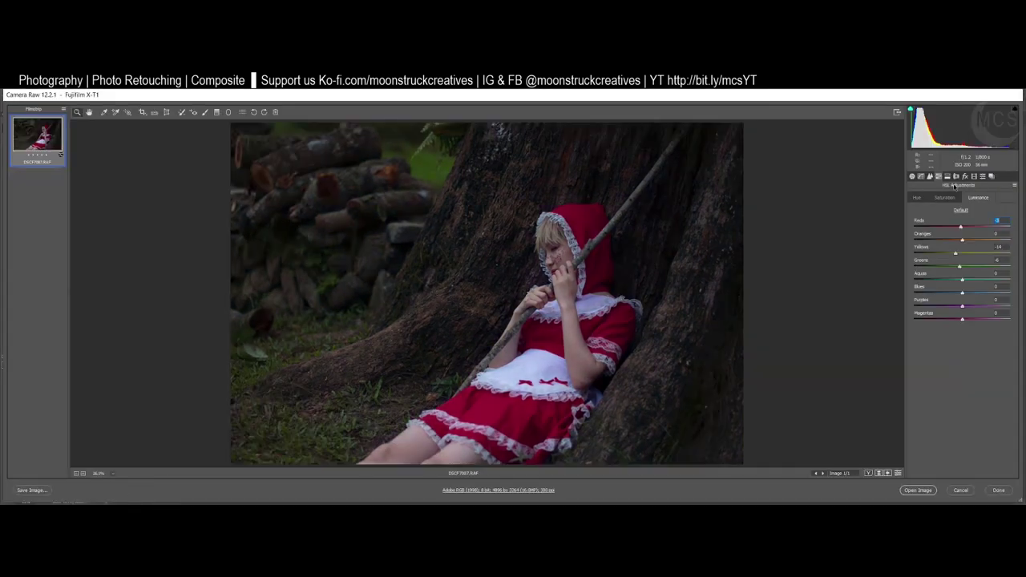
pyautogui.click(948, 177)
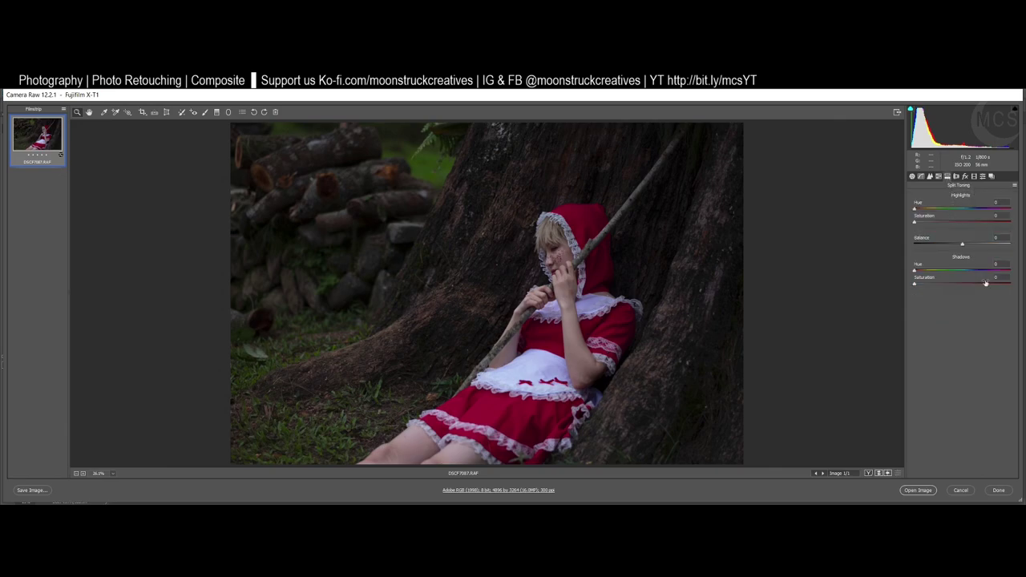
pyautogui.moveTo(146, 508)
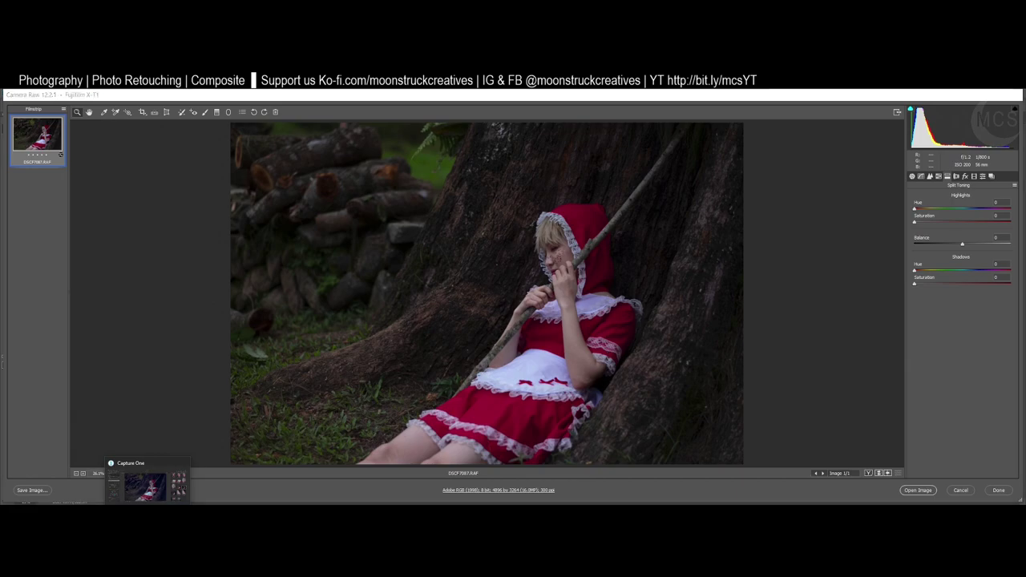
pyautogui.click(145, 487)
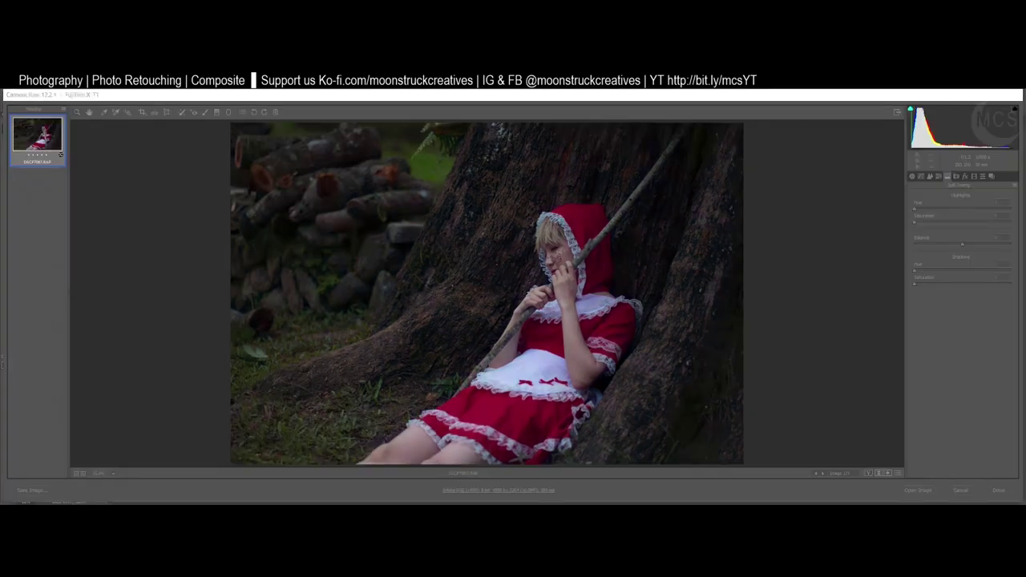
pyautogui.moveTo(963, 209); pyautogui.dragTo(930, 223)
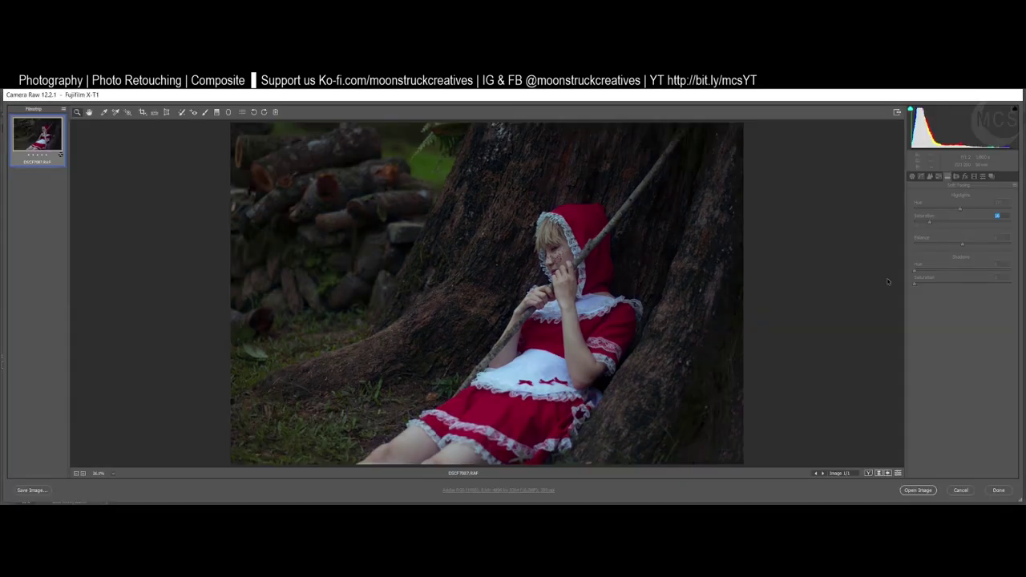
# - Tone the shadows blue around hue 228, shift the split toning balance toward shadows, and compare the look with Capture One
pyautogui.moveTo(979, 273)
pyautogui.mouseDown()
pyautogui.moveTo(962, 274)
pyautogui.moveTo(973, 272)
pyautogui.mouseUp()
pyautogui.moveTo(915, 285)
pyautogui.mouseDown()
pyautogui.moveTo(938, 286)
pyautogui.moveTo(929, 287)
pyautogui.mouseUp()
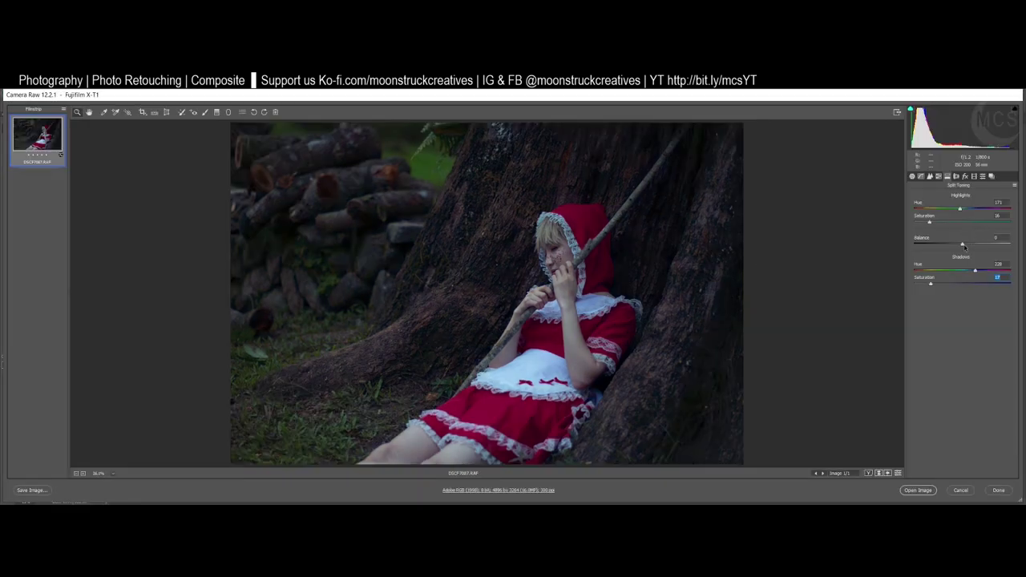
pyautogui.moveTo(965, 248)
pyautogui.mouseDown()
pyautogui.moveTo(980, 246)
pyautogui.moveTo(946, 245)
pyautogui.mouseUp()
pyautogui.moveTo(975, 270); pyautogui.dragTo(936, 285)
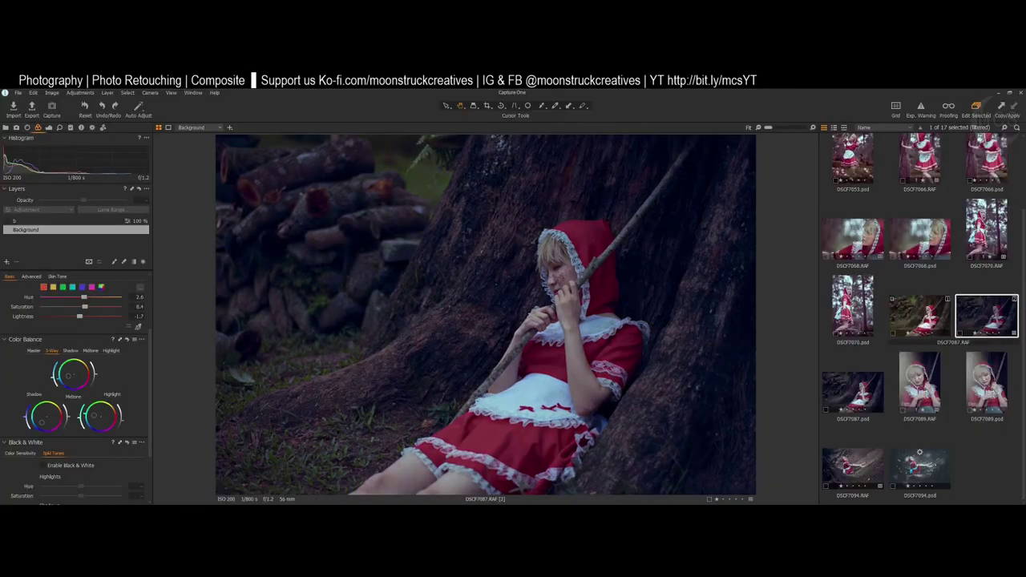
pyautogui.scroll(3, 136, 406)
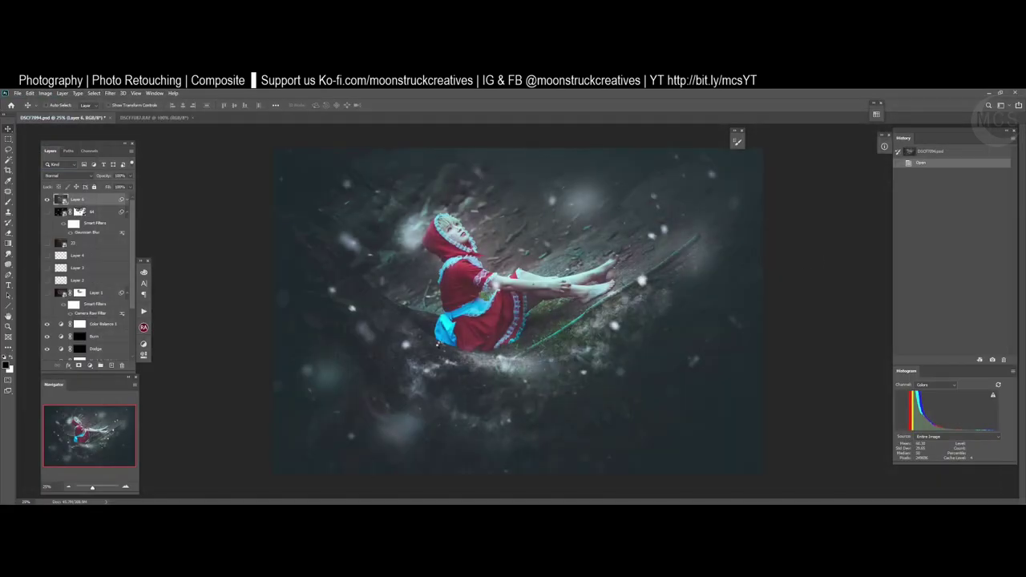
# - Close the DSCF7087.RAF document without saving and reopen the raw file from File Explorer in Camera Raw
pyautogui.hotkey('ctrl', 'Tab')
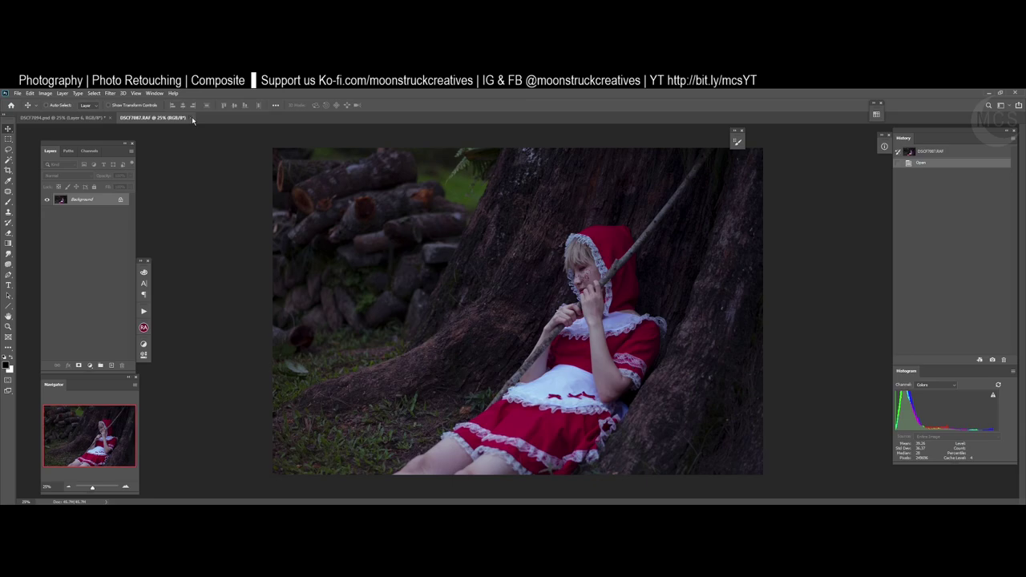
pyautogui.click(192, 118)
pyautogui.click(510, 247)
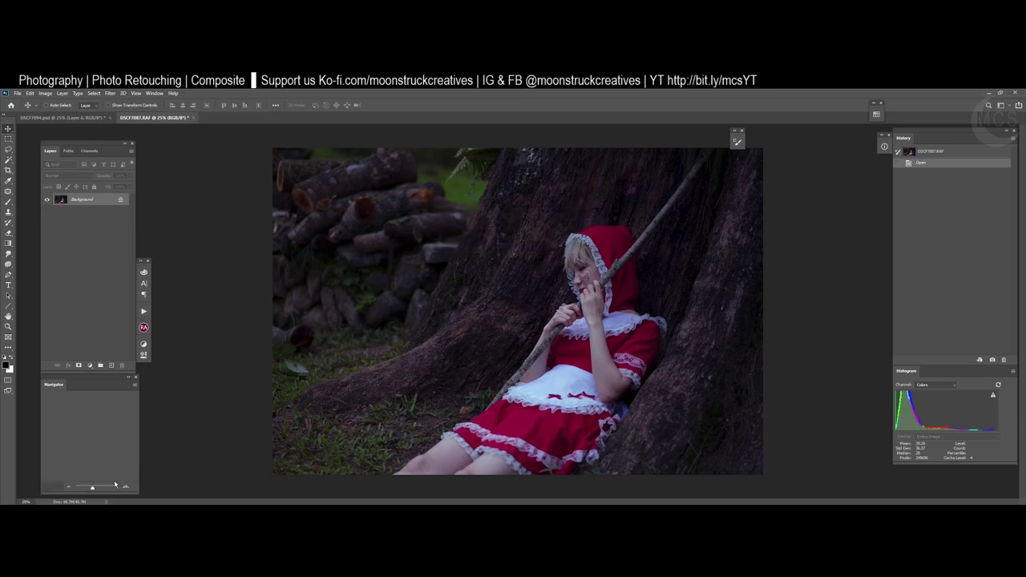
pyautogui.hotkey('alt', 'Tab')
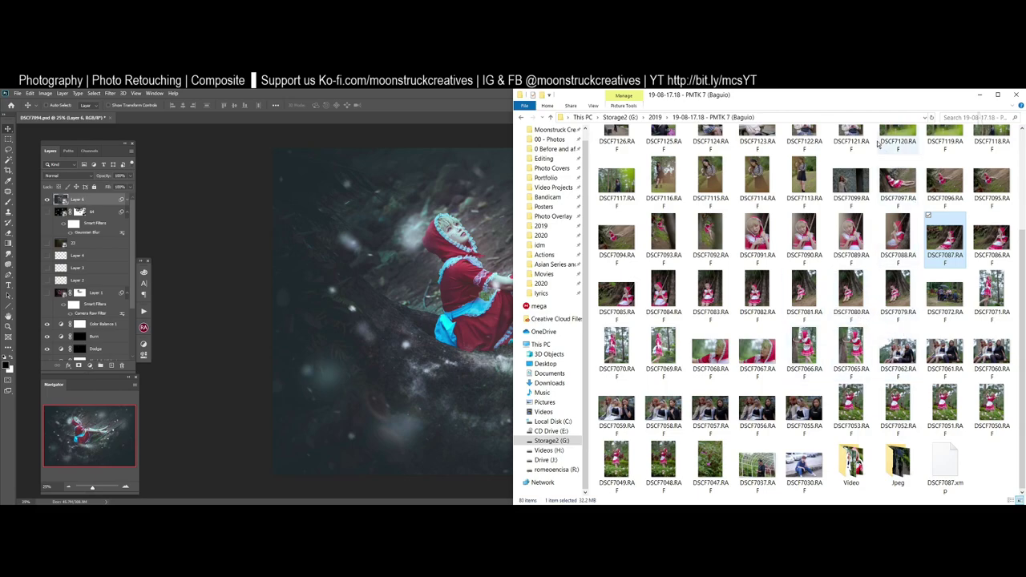
pyautogui.click(443, 101)
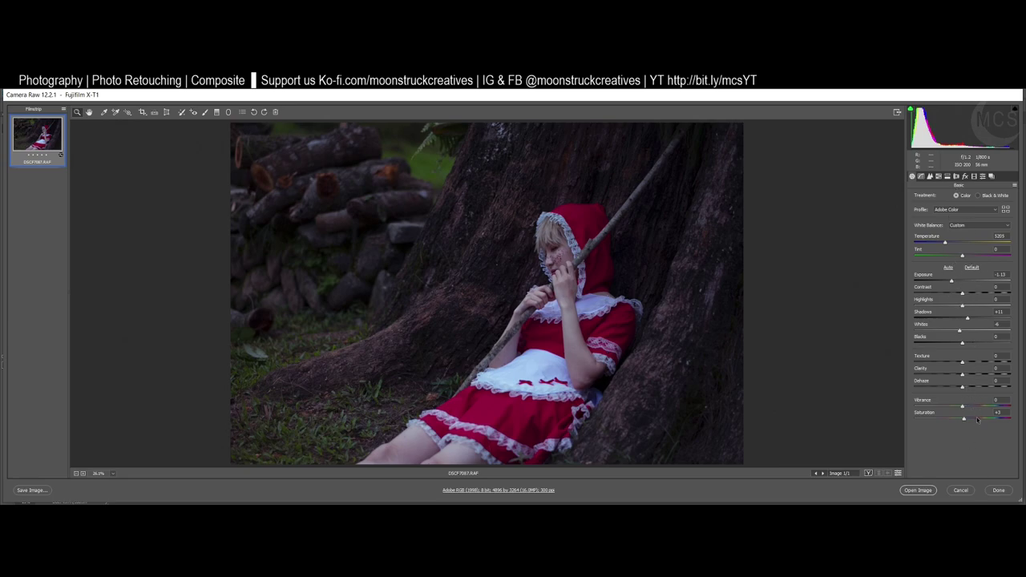
# - Lower the split toning shadows saturation, and set the tone curve to Lights +10 and Darks -2 with slightly reduced Shadows
pyautogui.click(947, 176)
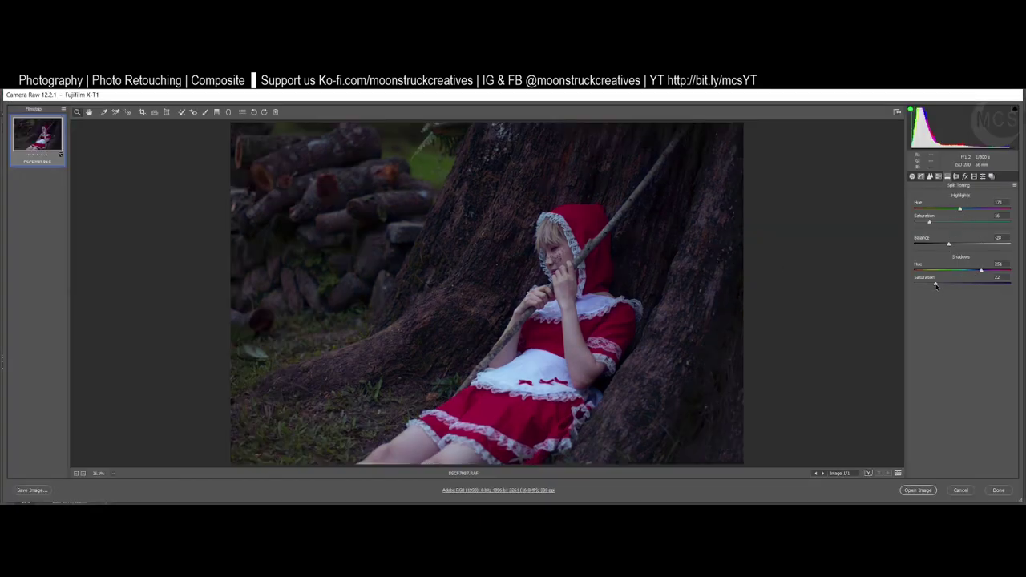
pyautogui.moveTo(936, 285); pyautogui.dragTo(922, 284)
pyautogui.click(921, 177)
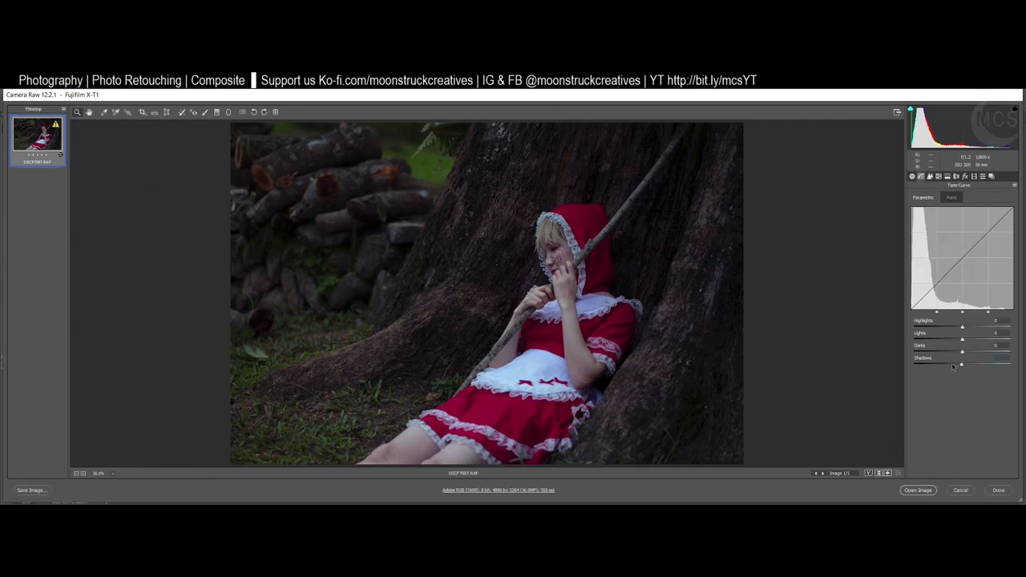
pyautogui.moveTo(965, 366); pyautogui.dragTo(956, 352)
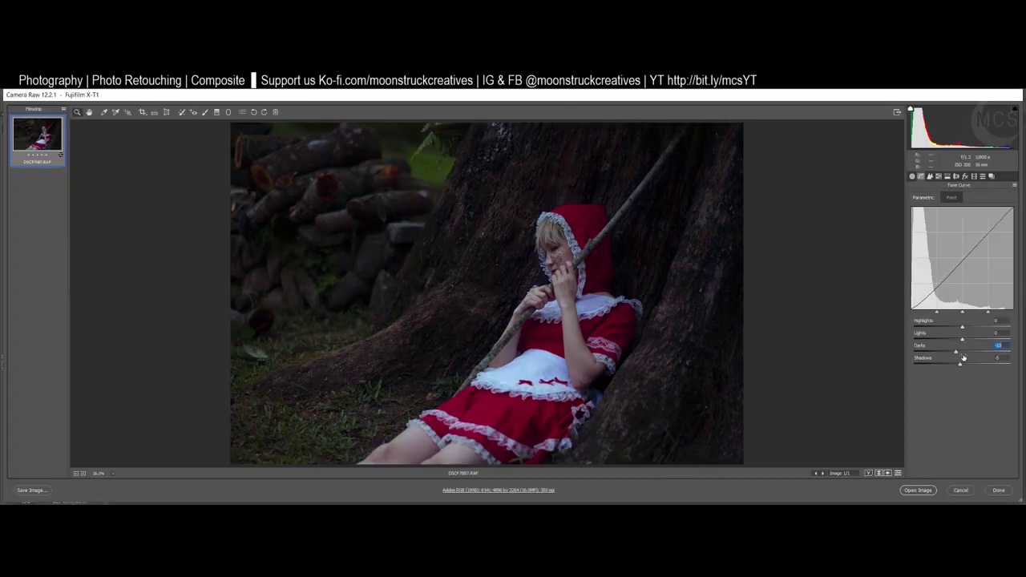
pyautogui.moveTo(957, 352); pyautogui.dragTo(967, 340)
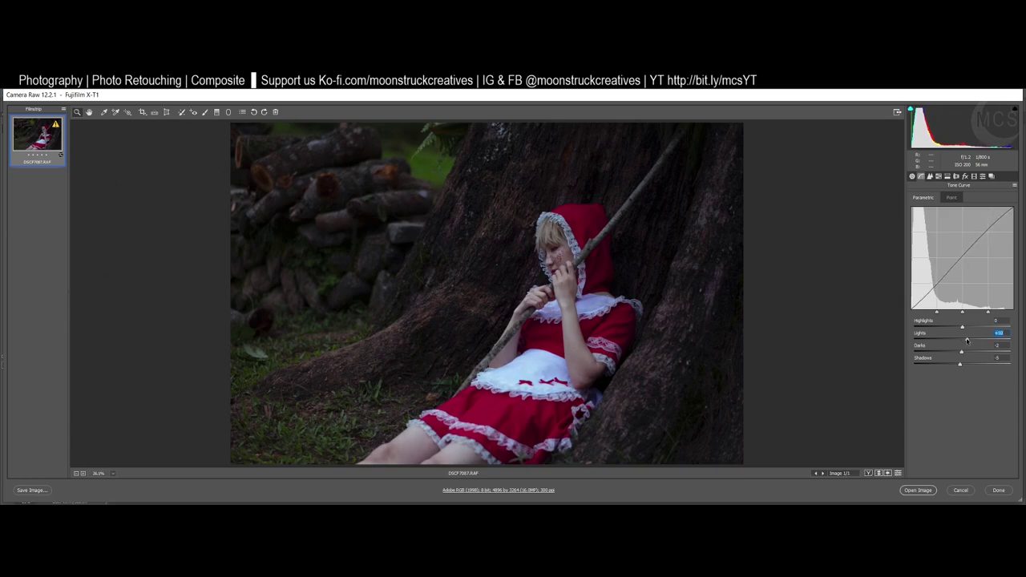
# - Try a slight Purples luminance adjustment and review the HSL saturation and hue settings
pyautogui.click(939, 176)
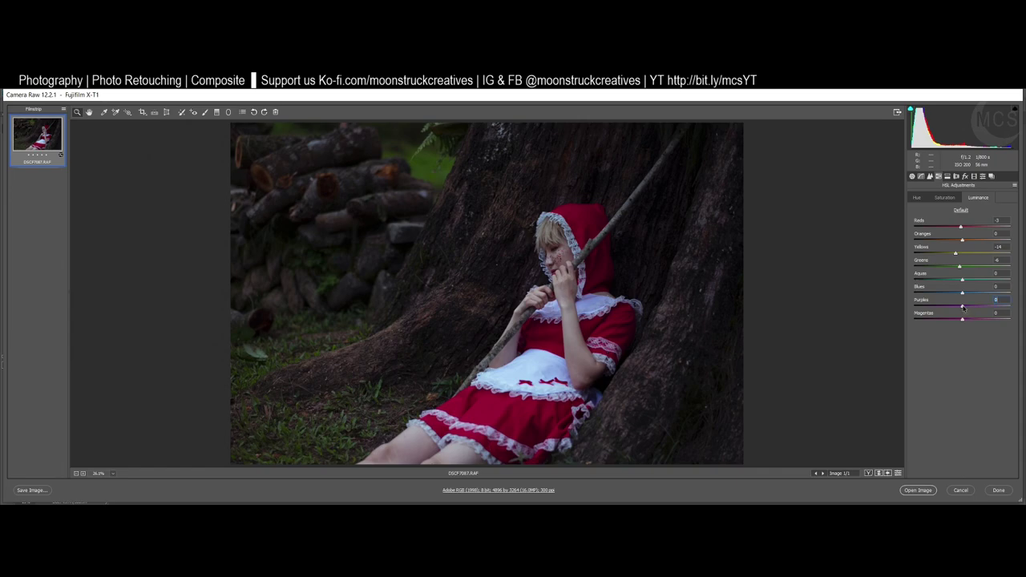
pyautogui.moveTo(963, 307); pyautogui.dragTo(965, 308)
pyautogui.click(948, 198)
pyautogui.click(918, 199)
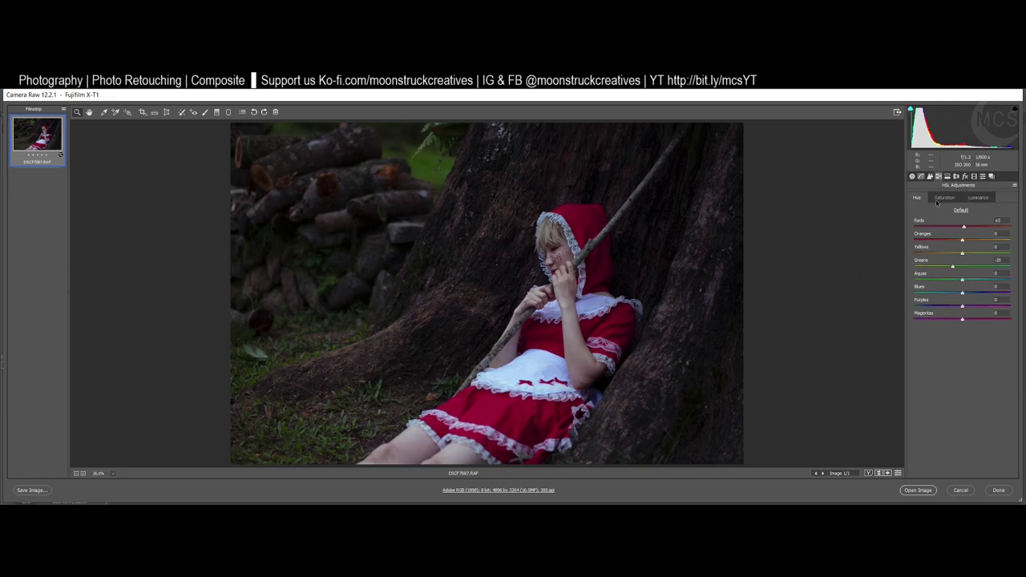
# - Shift the shadows tint toward magenta in the Camera Raw calibration settings and open the image in Photoshop
pyautogui.click(948, 176)
pyautogui.click(956, 176)
pyautogui.click(966, 177)
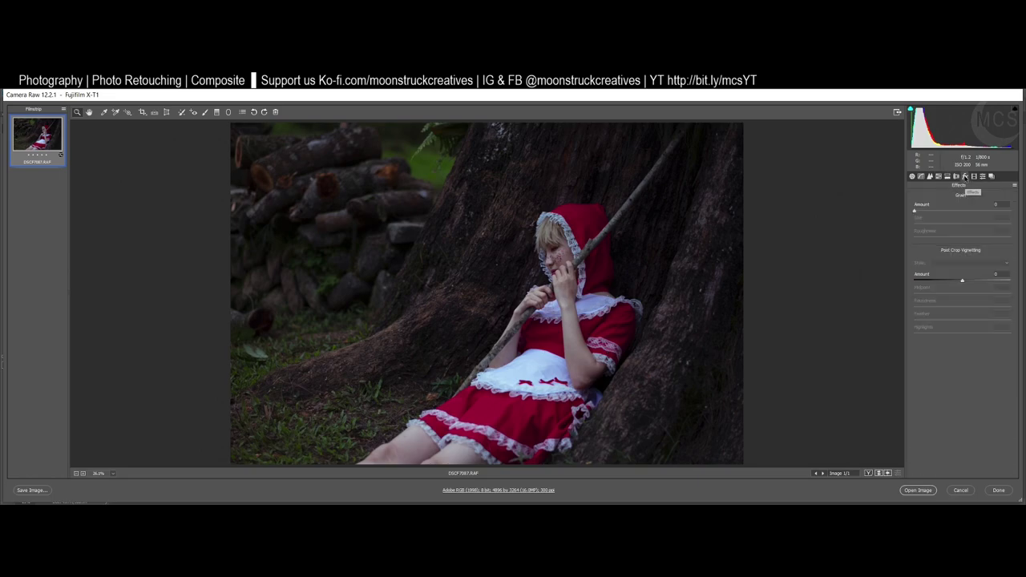
pyautogui.click(974, 176)
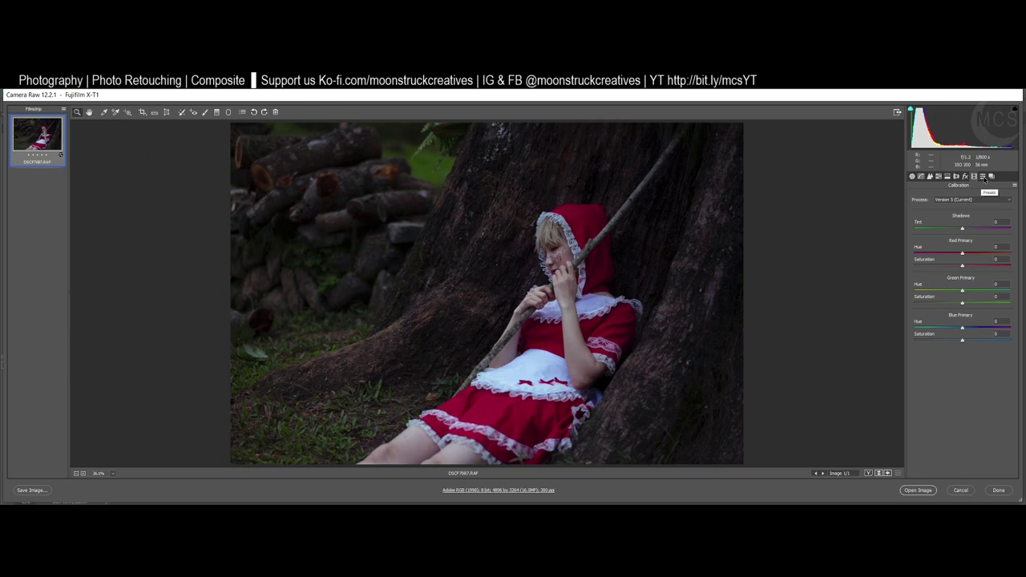
pyautogui.moveTo(963, 229)
pyautogui.mouseDown()
pyautogui.moveTo(984, 230)
pyautogui.moveTo(970, 230)
pyautogui.mouseUp()
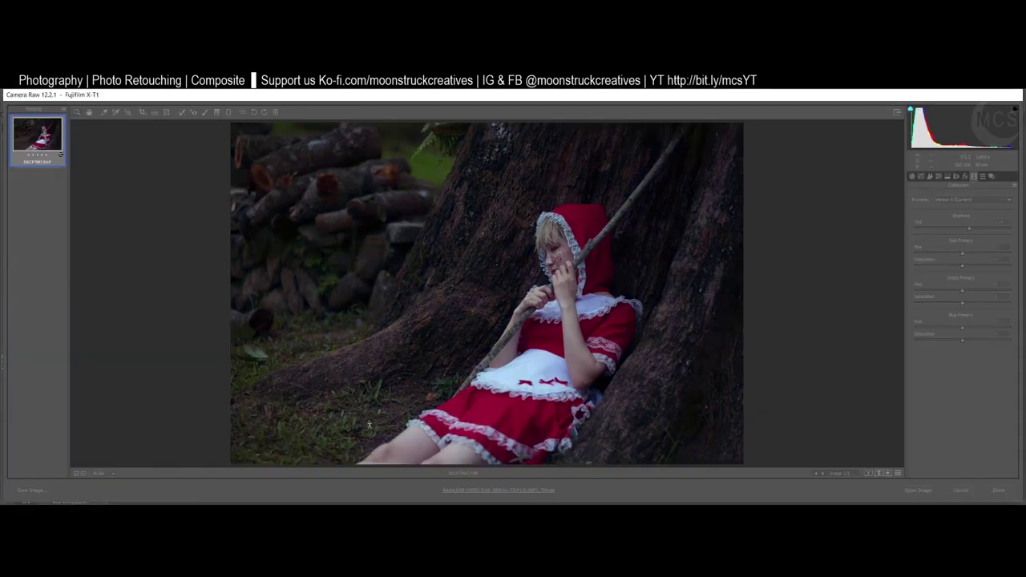
pyautogui.click(906, 490)
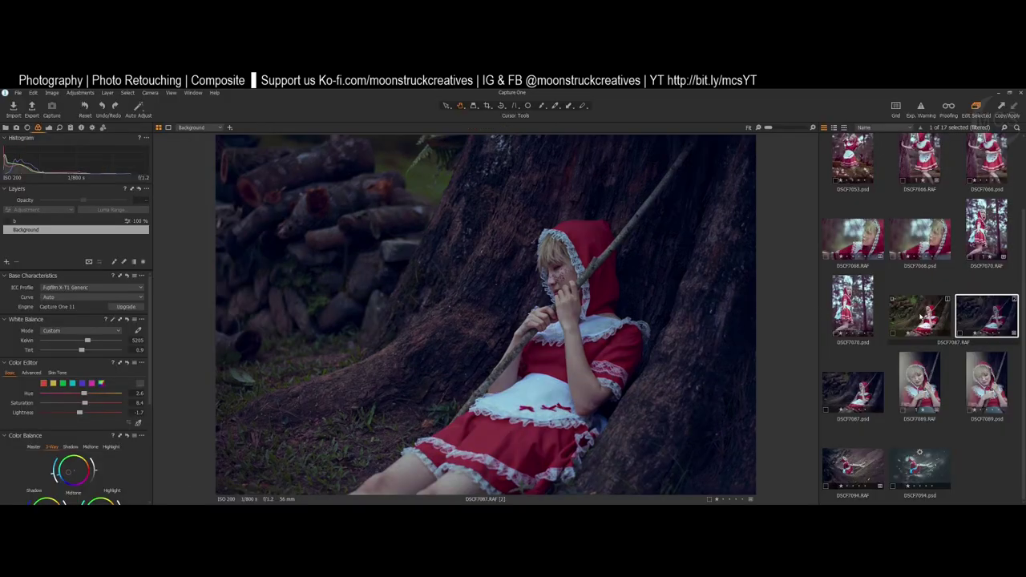
# - View the ungraded DSCF7087.RAF variant and DSCF7094.psd in Capture One, and switch to the DSCF7094.psd document in Photoshop
pyautogui.click(921, 317)
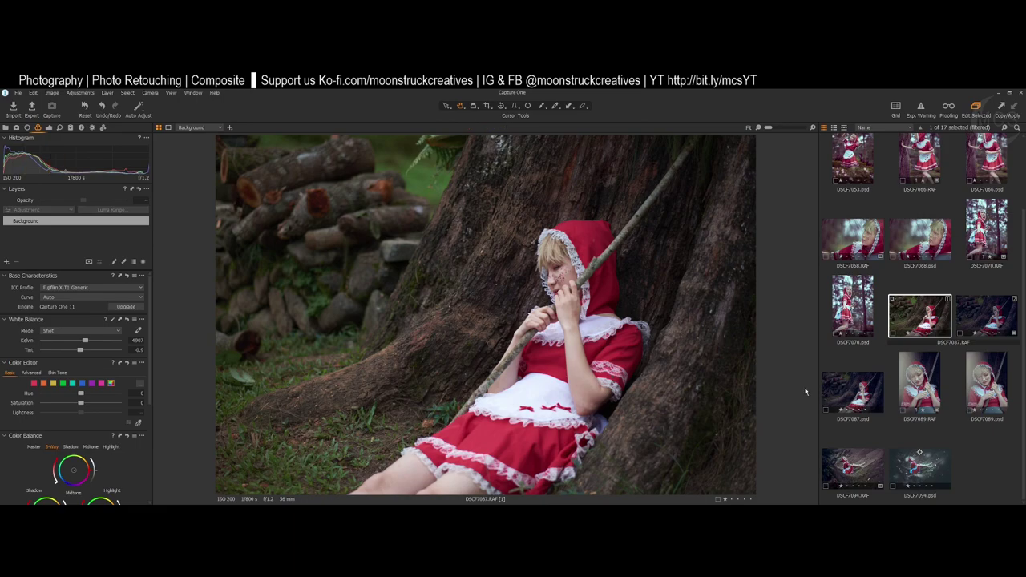
pyautogui.click(929, 473)
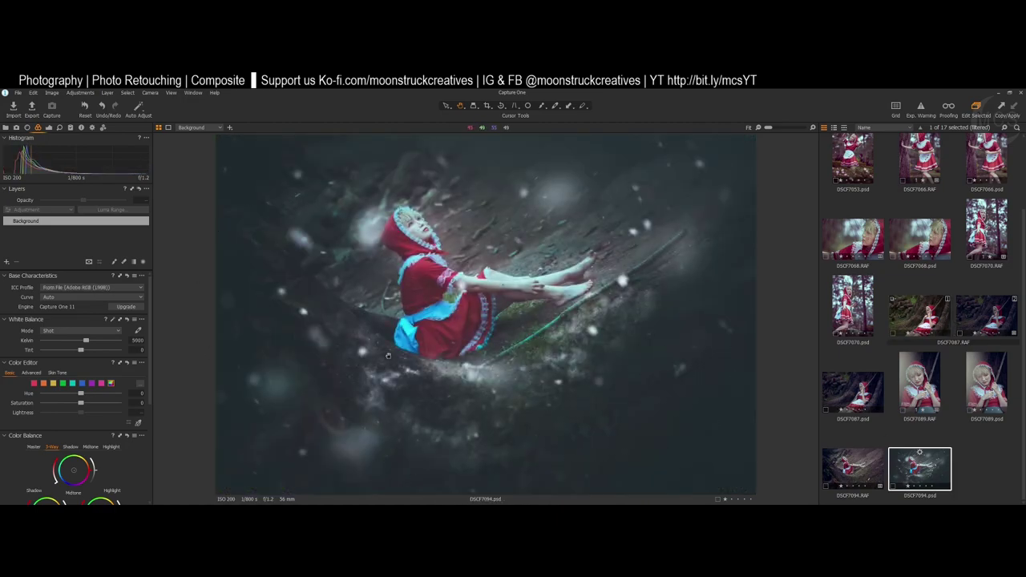
pyautogui.click(1000, 94)
pyautogui.click(69, 118)
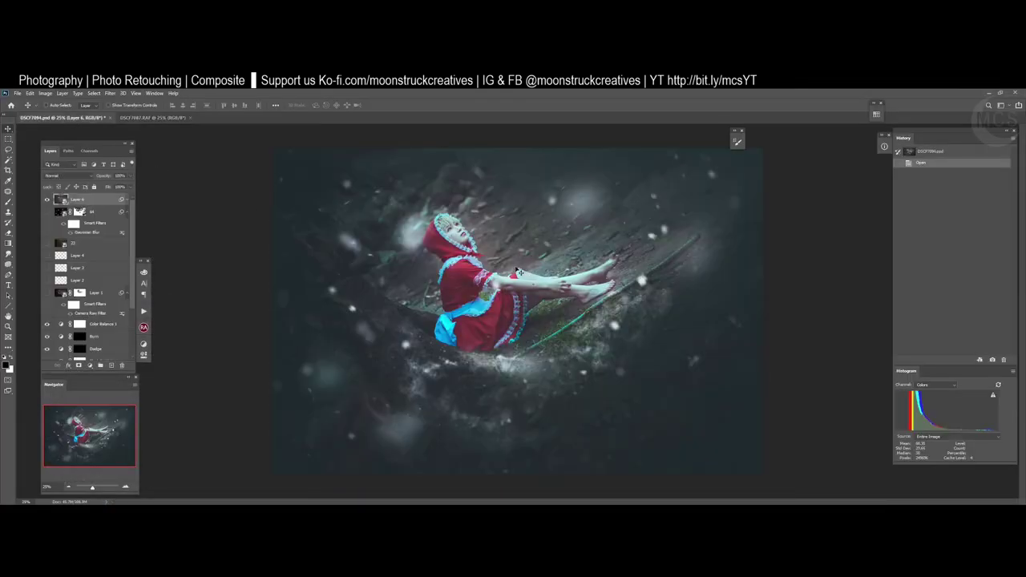
# - Toggle the visibility of Layer 6 and layer 64 to compare the composite with and without them
pyautogui.click(47, 200)
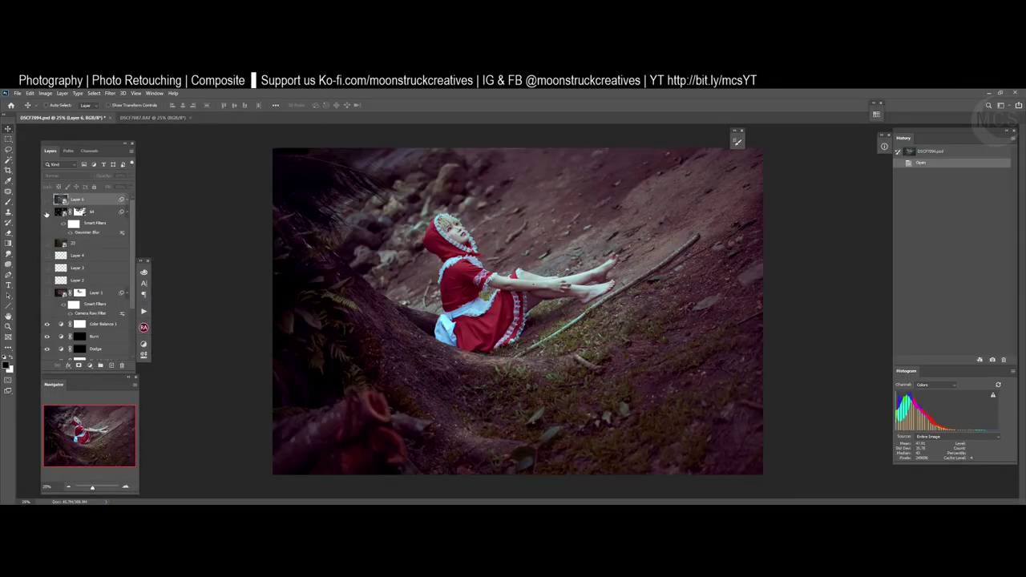
pyautogui.click(47, 212)
pyautogui.click(48, 212)
pyautogui.click(45, 198)
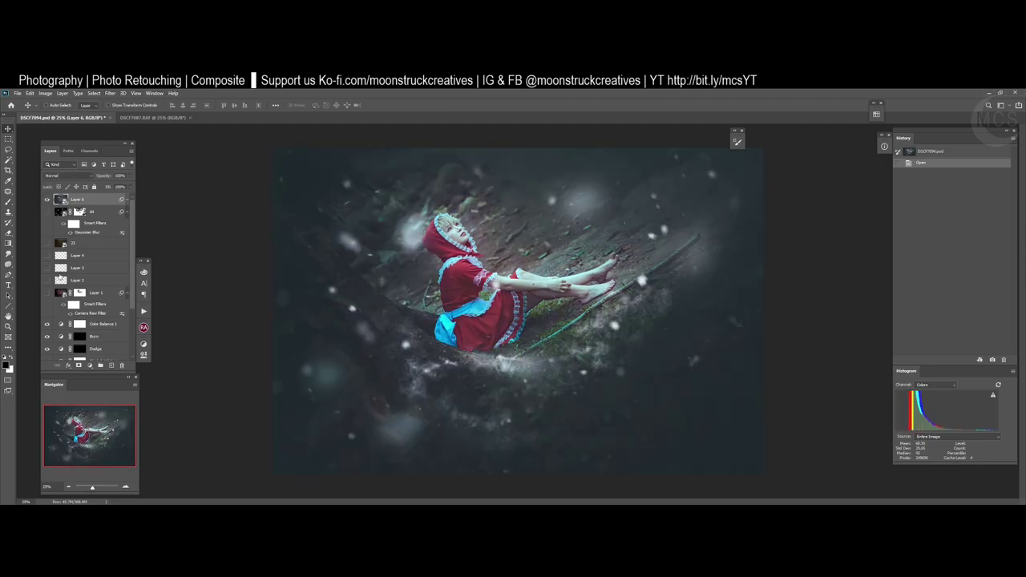
# - Hide Layer 6 and every layer from Color Balance 1 down to Clean up 1, leaving only the Background visible
pyautogui.click(45, 198)
pyautogui.scroll(-3, 85, 295)
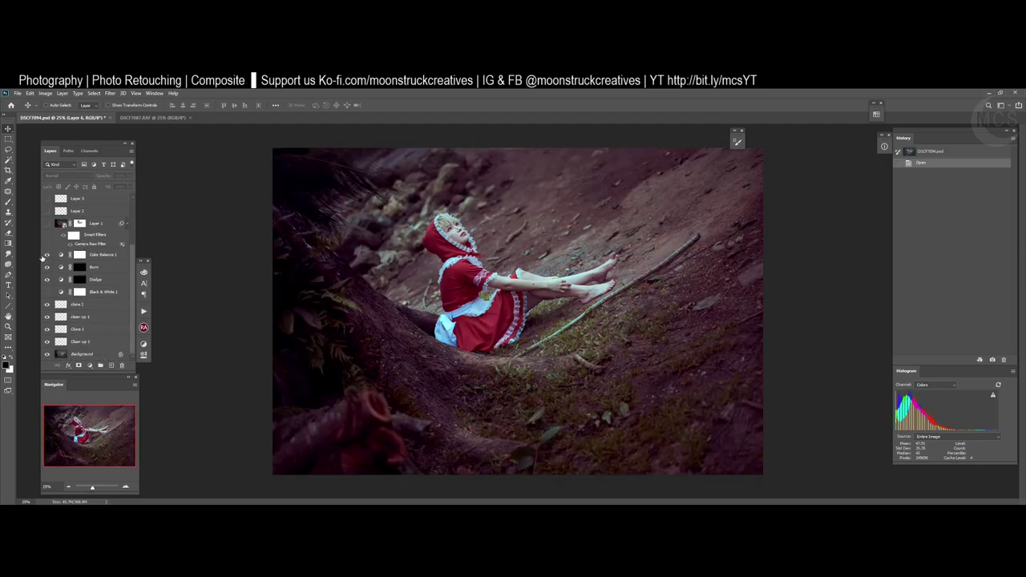
pyautogui.moveTo(46, 255)
pyautogui.mouseDown()
pyautogui.moveTo(47, 339)
pyautogui.moveTo(48, 329)
pyautogui.mouseUp()
pyautogui.click(55, 343)
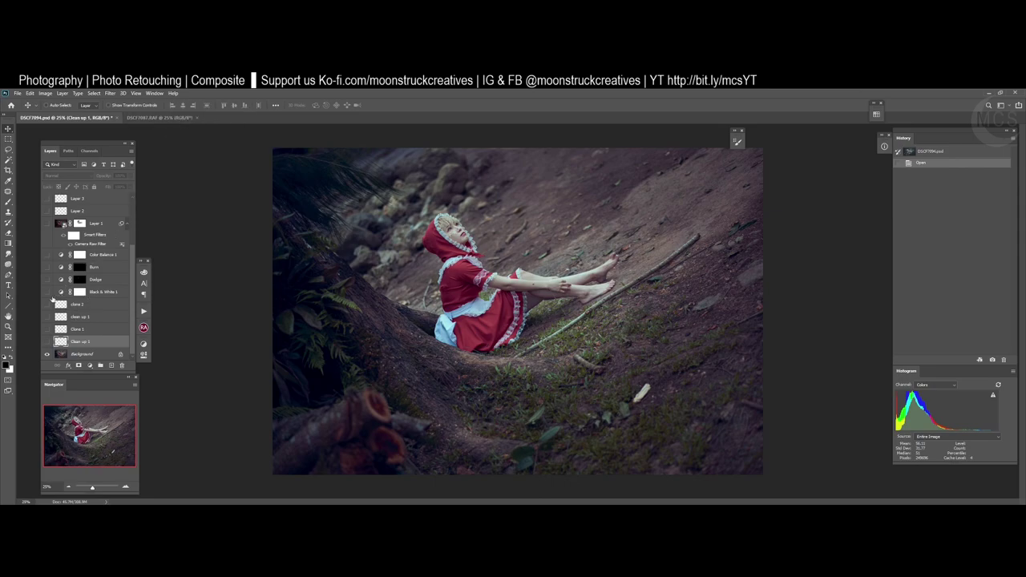
# - Preview the Black & White 1 adjustment on the Background, hide it again, and show the Color Balance 1 layer
pyautogui.click(55, 294)
pyautogui.click(47, 291)
pyautogui.click(47, 292)
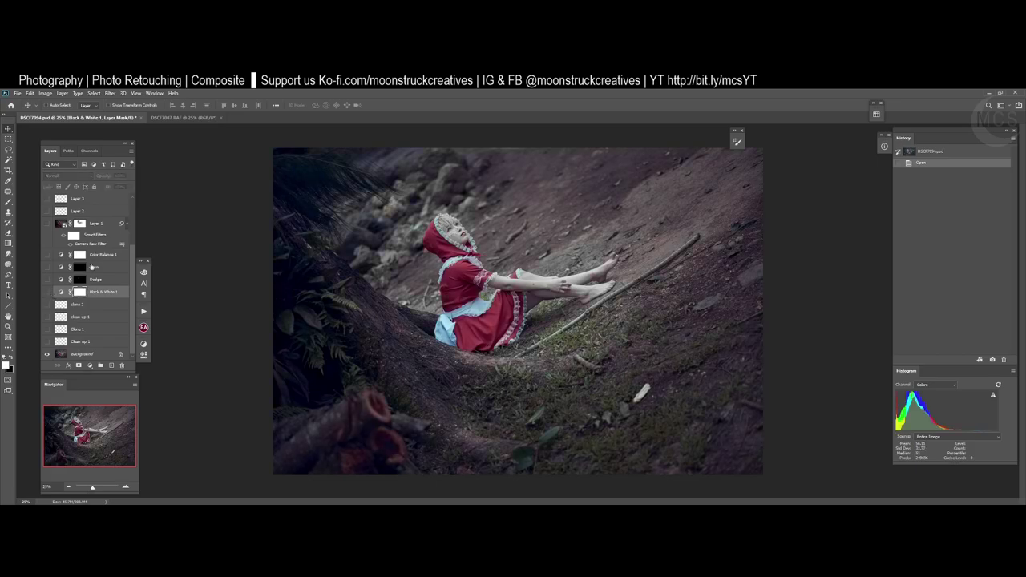
pyautogui.click(96, 255)
pyautogui.click(47, 255)
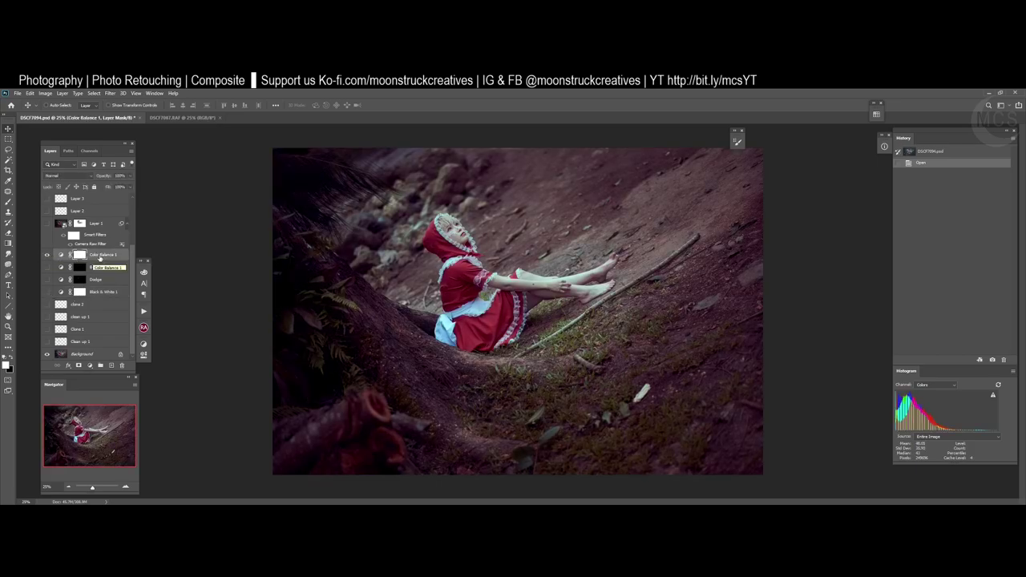
# - Glance at the graded DSCF7087.RAF, return to DSCF7094.psd, and toggle the overlay layer directly above Layer 4 to compare its effect
pyautogui.click(183, 118)
pyautogui.click(97, 118)
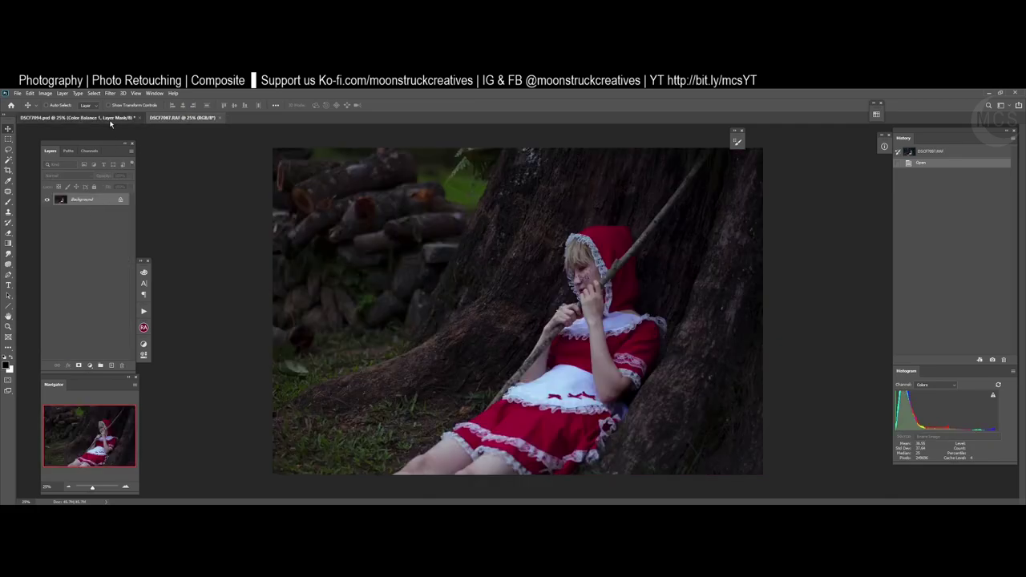
pyautogui.click(49, 246)
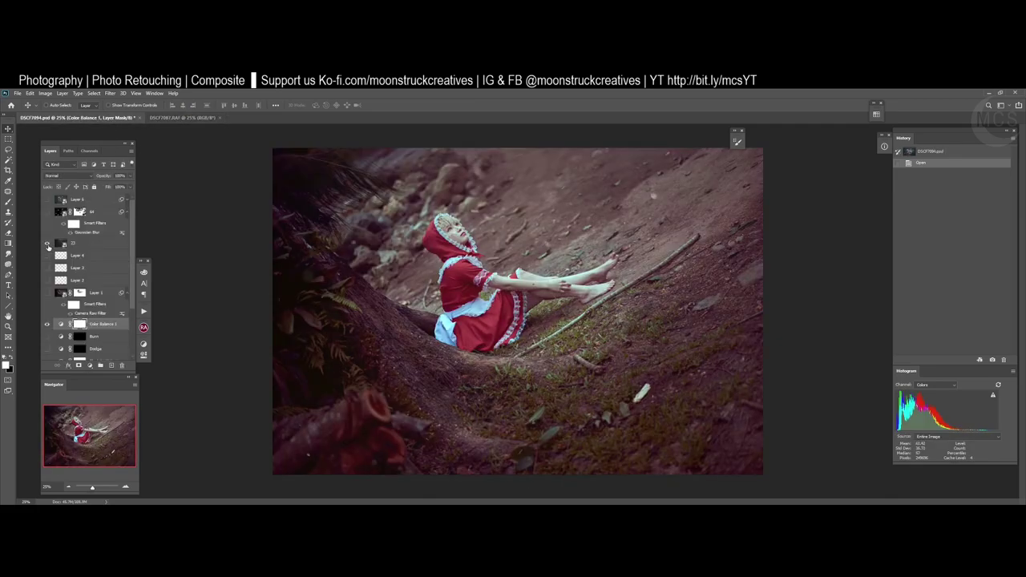
pyautogui.click(49, 246)
pyautogui.click(49, 245)
pyautogui.click(48, 246)
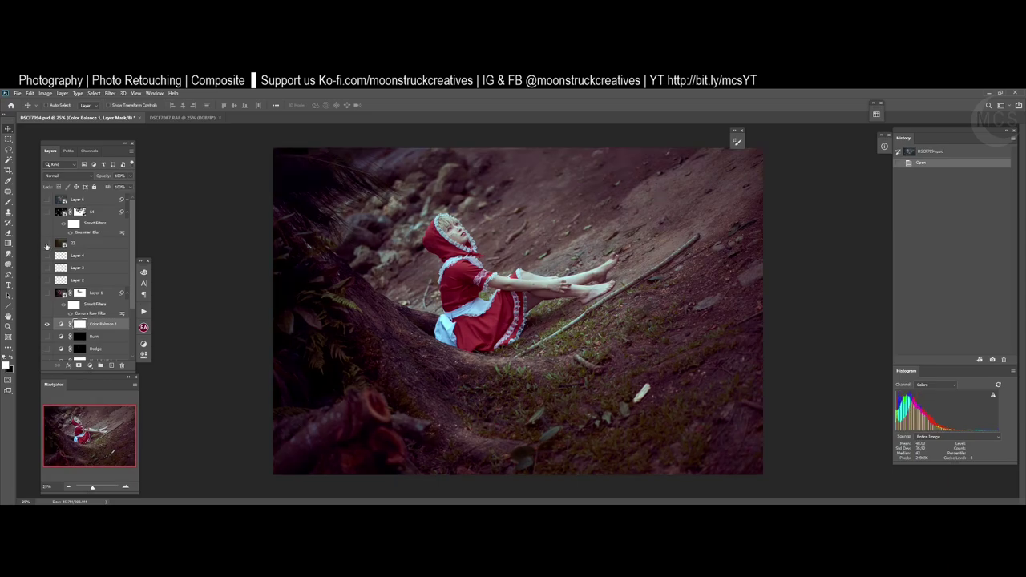
pyautogui.click(47, 246)
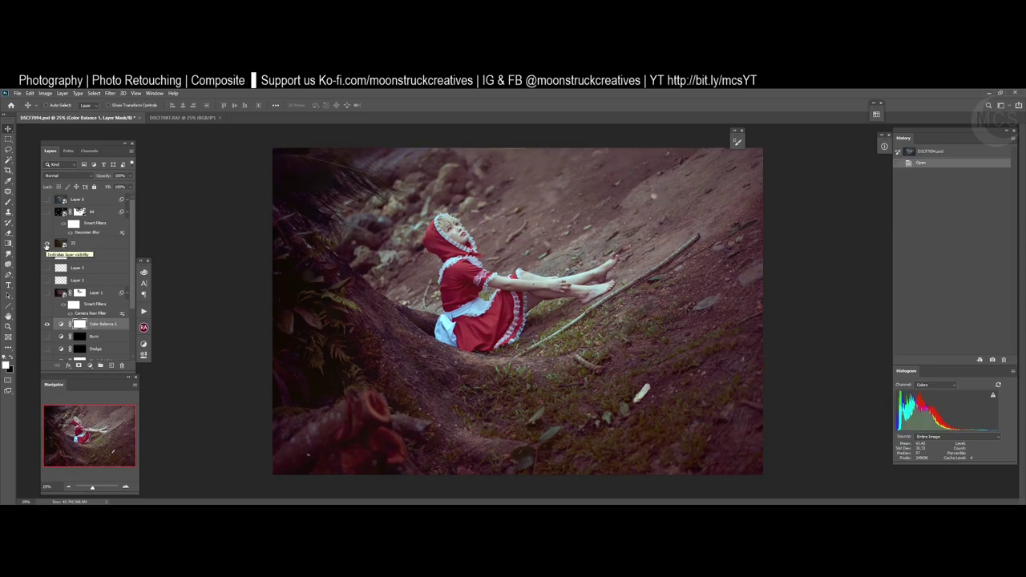
pyautogui.click(46, 246)
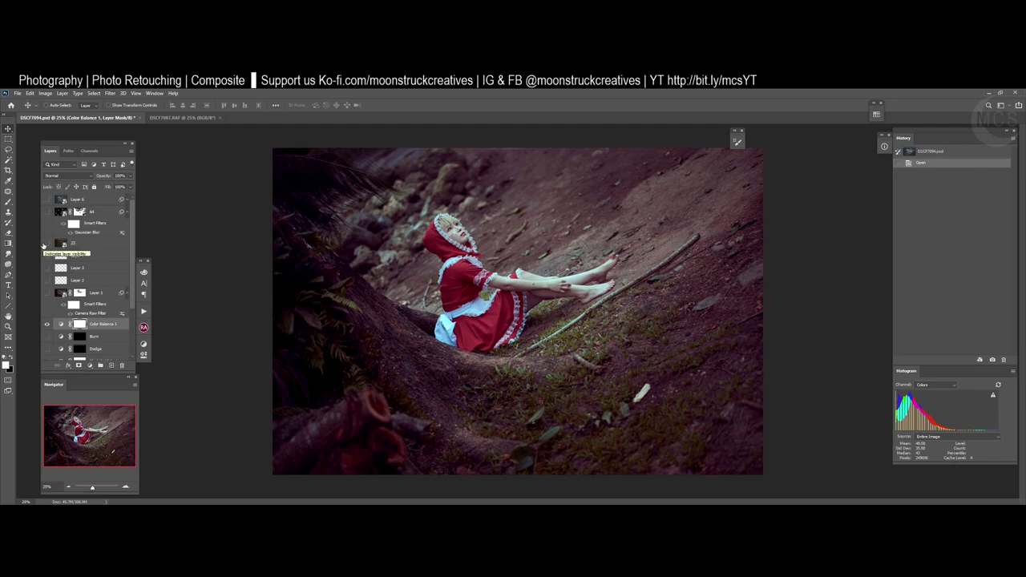
pyautogui.click(45, 245)
pyautogui.click(47, 245)
# - Toggle the snow overlay layer 64 on and off to compare the image with and without it
pyautogui.click(64, 213)
pyautogui.click(47, 213)
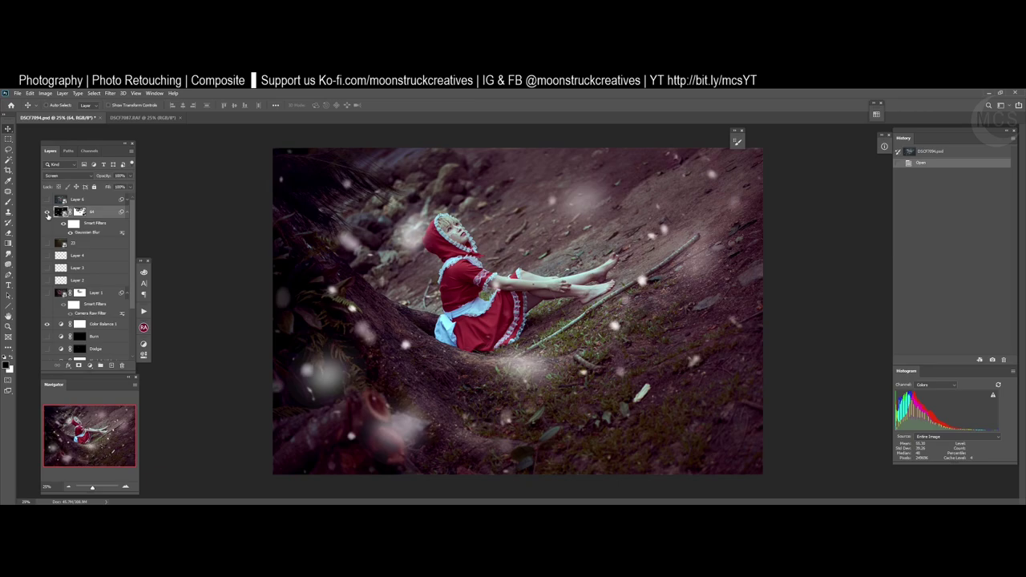
pyautogui.click(48, 214)
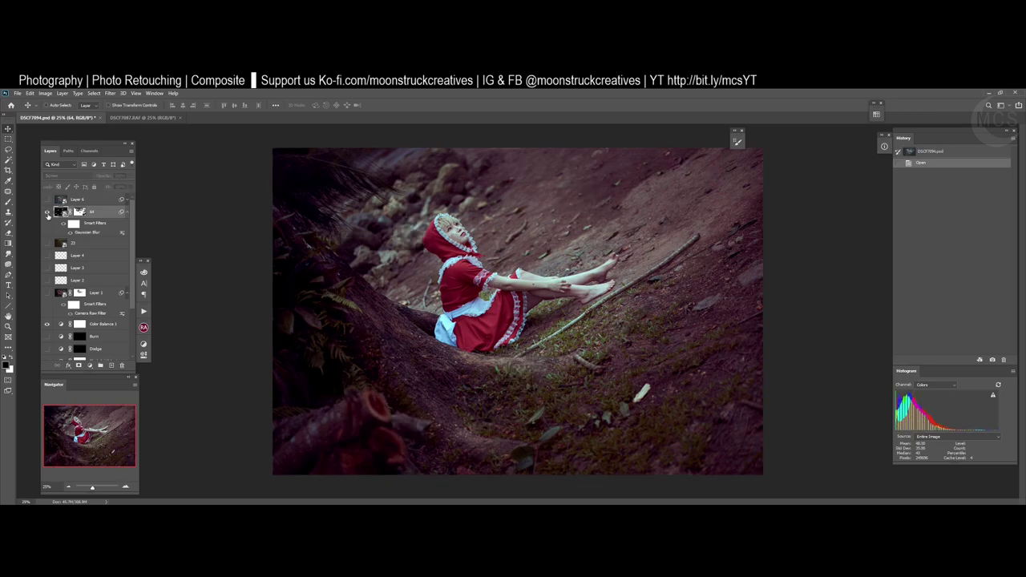
pyautogui.click(47, 213)
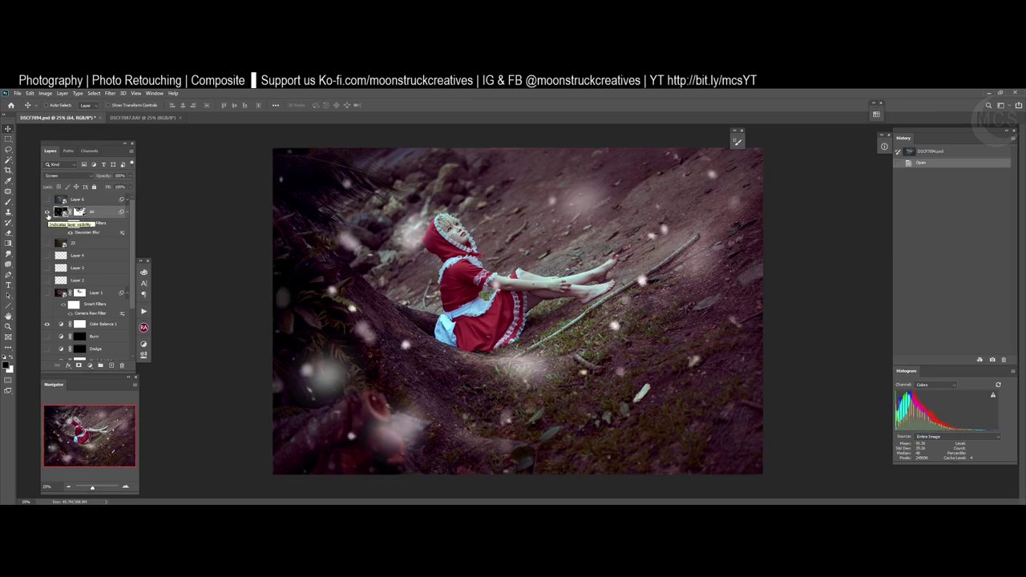
pyautogui.click(47, 213)
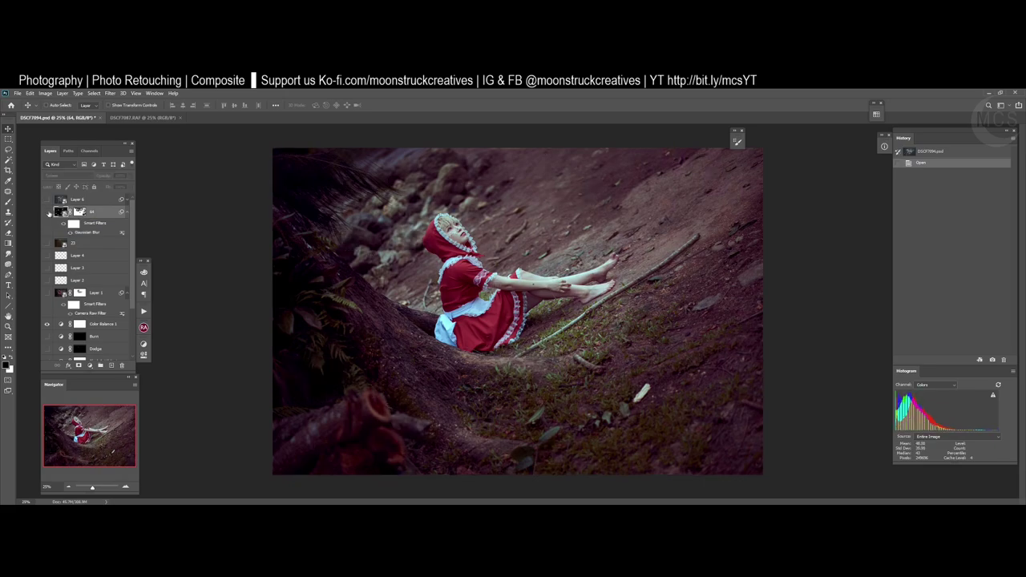
# - Show Layer 6 and expand its smart filters to reveal the applied Camera Raw Filter
pyautogui.click(47, 201)
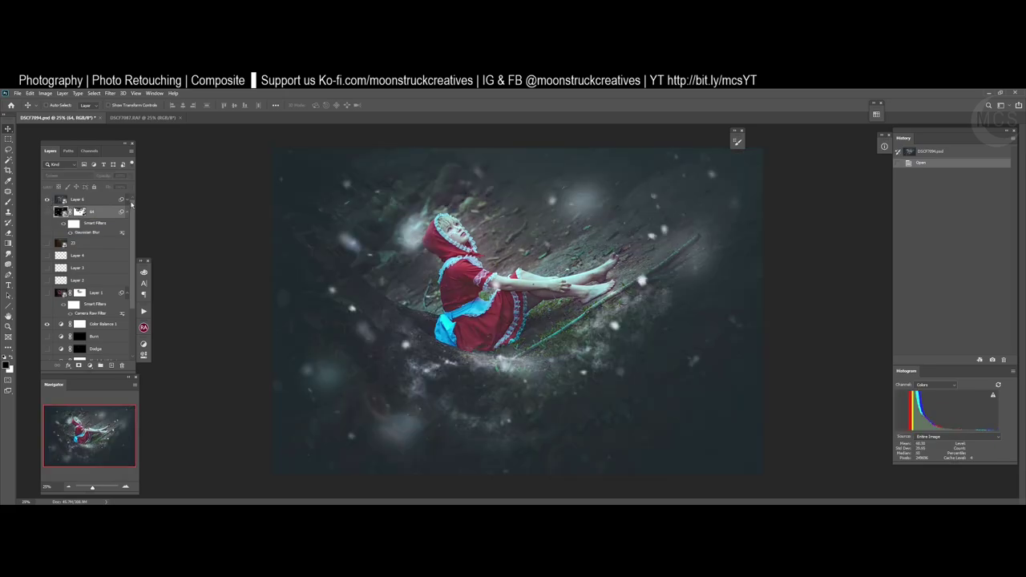
pyautogui.click(123, 200)
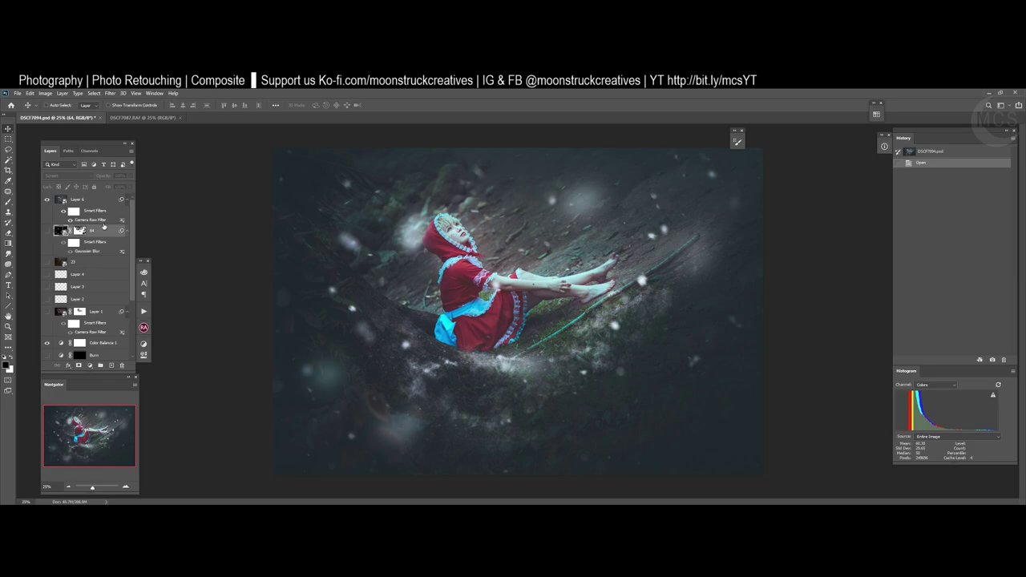
pyautogui.scroll(-3, 103, 228)
pyautogui.scroll(3, 104, 229)
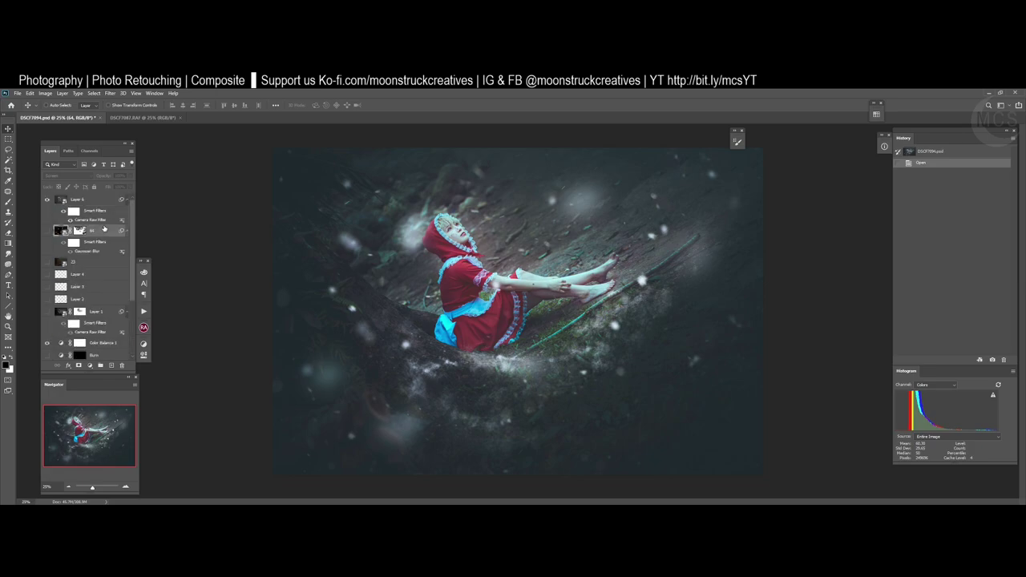
# - Revert DSCF7094.psd to its opening snapshot and hide Layer 6, snow overlay 64, the overlay above Layer 4, and Layer 1
pyautogui.click(955, 152)
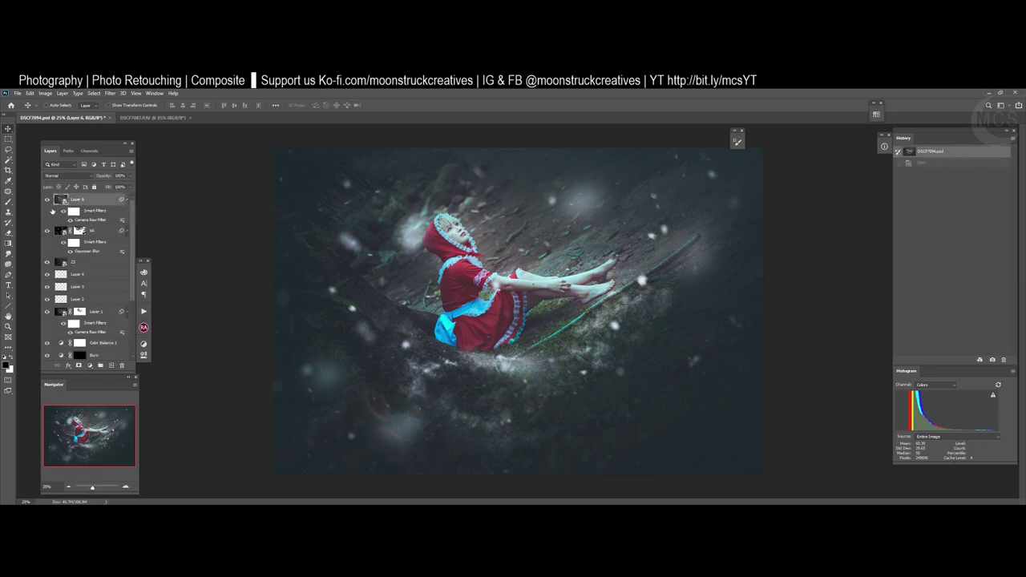
pyautogui.moveTo(47, 200); pyautogui.dragTo(48, 265)
pyautogui.click(47, 312)
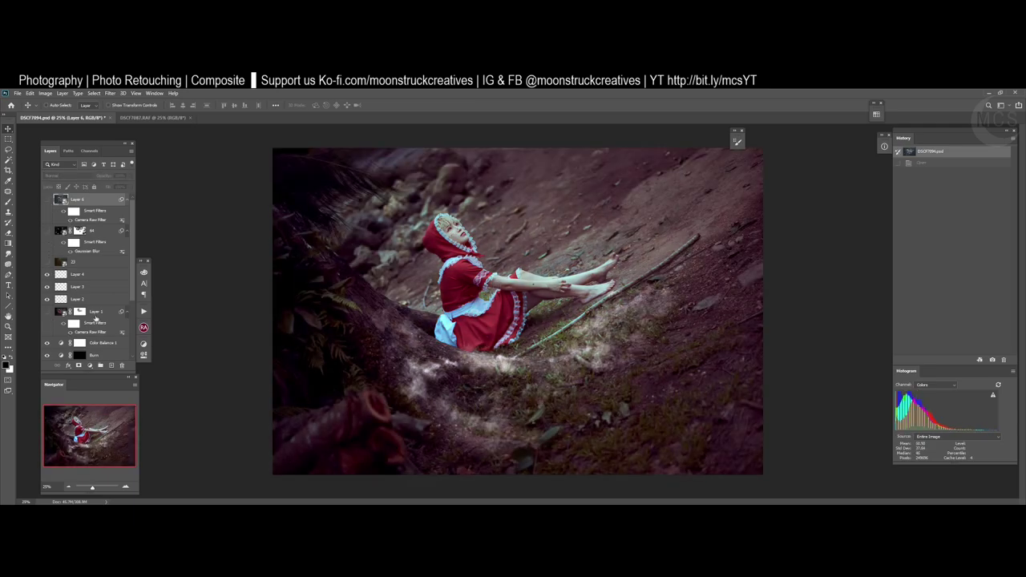
# - Collapse the smart filter lists under Layer 1, snow overlay 64 and Layer 6
pyautogui.click(105, 313)
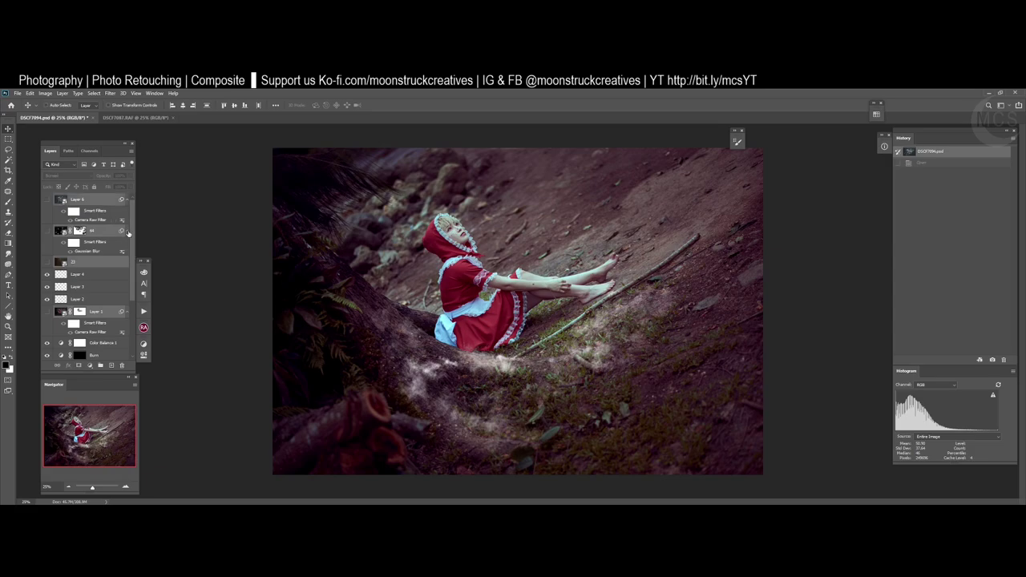
pyautogui.click(128, 232)
pyautogui.click(128, 202)
pyautogui.click(127, 202)
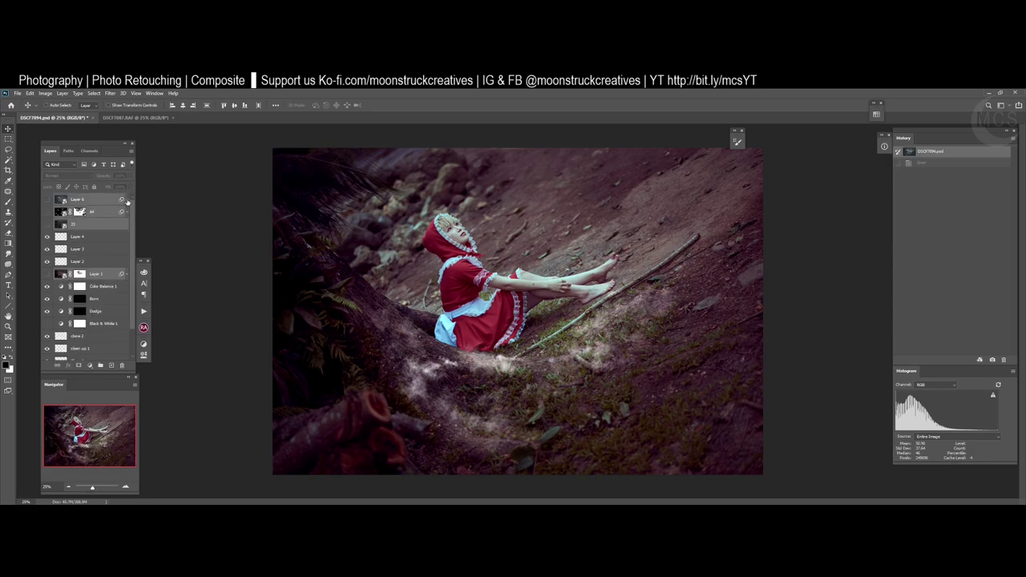
pyautogui.rightClick(104, 203)
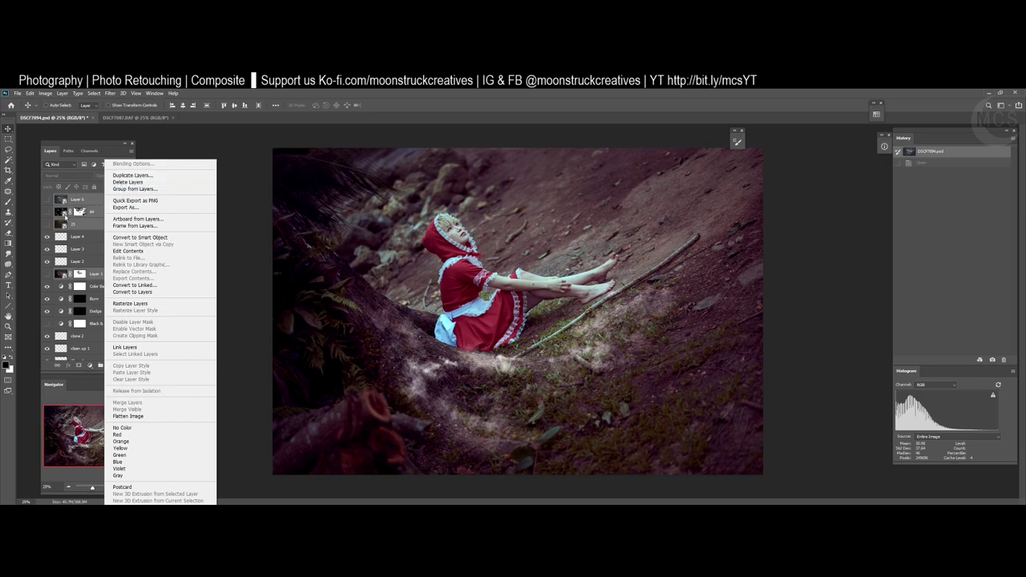
pyautogui.click(91, 203)
pyautogui.click(106, 261)
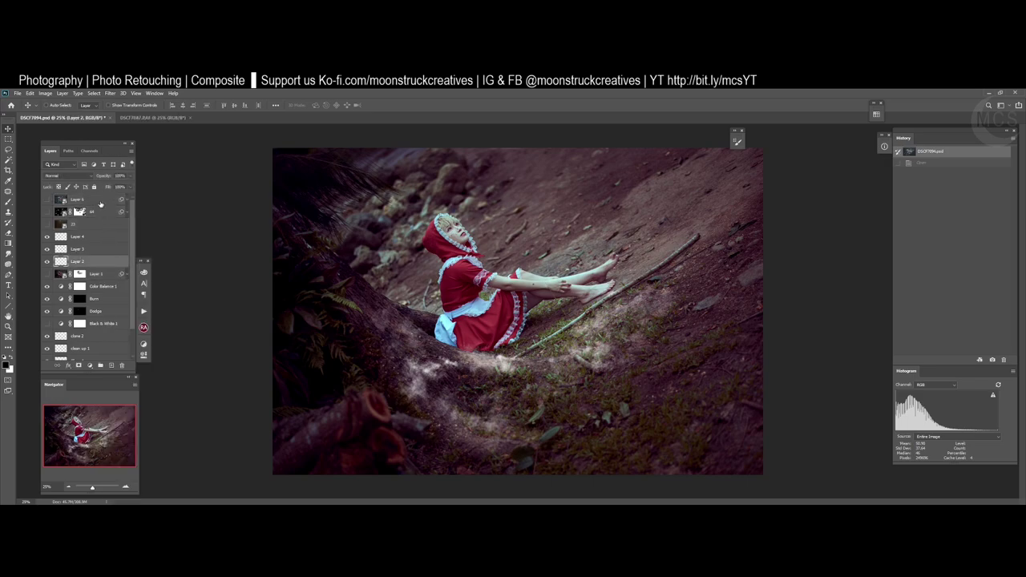
# - Duplicate Layer 6, snow overlay 64, the overlay above Layer 4, and Layer 1 together into the DSCF7087.RAF document
pyautogui.click(100, 203)
pyautogui.keyDown('shift'); pyautogui.click(100, 213); pyautogui.keyUp('shift')
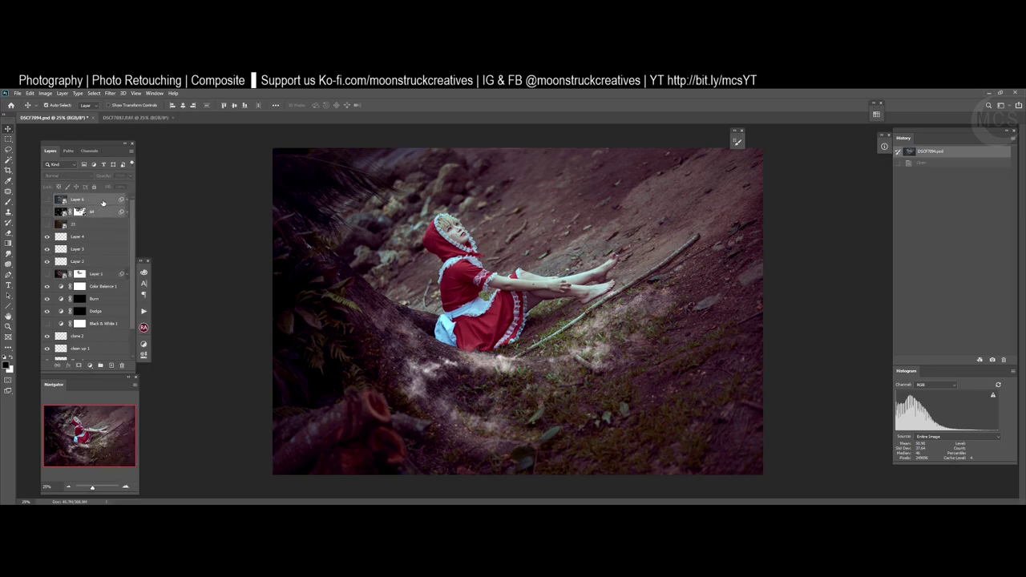
pyautogui.click(104, 206)
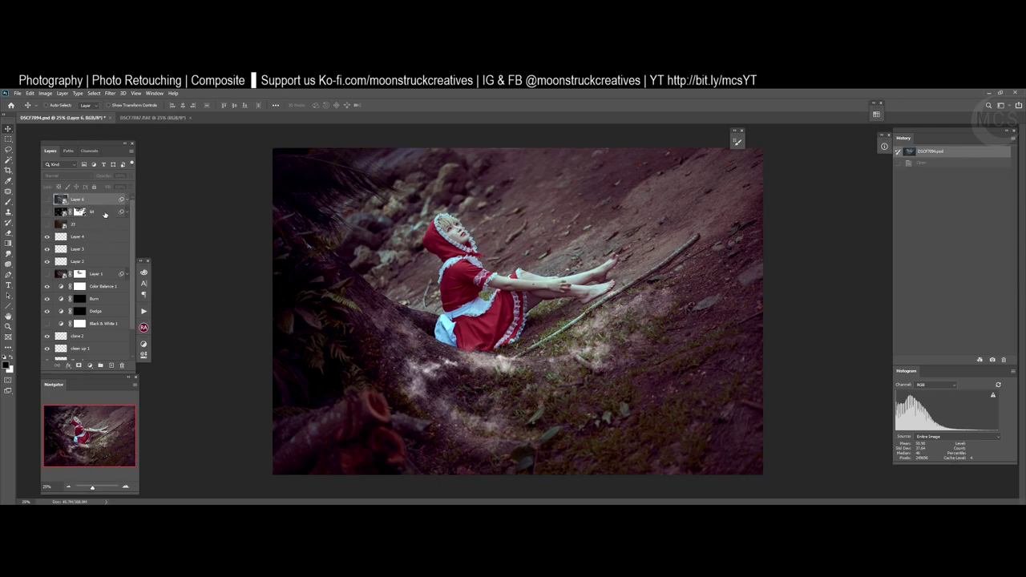
pyautogui.keyDown('ctrl'); pyautogui.click(105, 211); pyautogui.keyUp('ctrl')
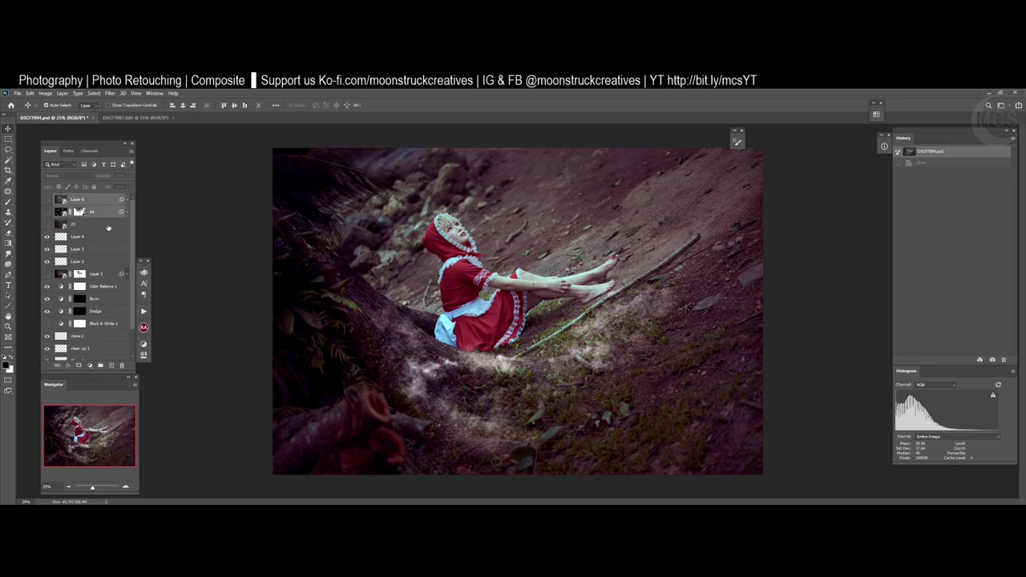
pyautogui.keyDown('ctrl'); pyautogui.click(104, 224); pyautogui.keyUp('ctrl')
pyautogui.keyDown('ctrl'); pyautogui.click(104, 276); pyautogui.keyUp('ctrl')
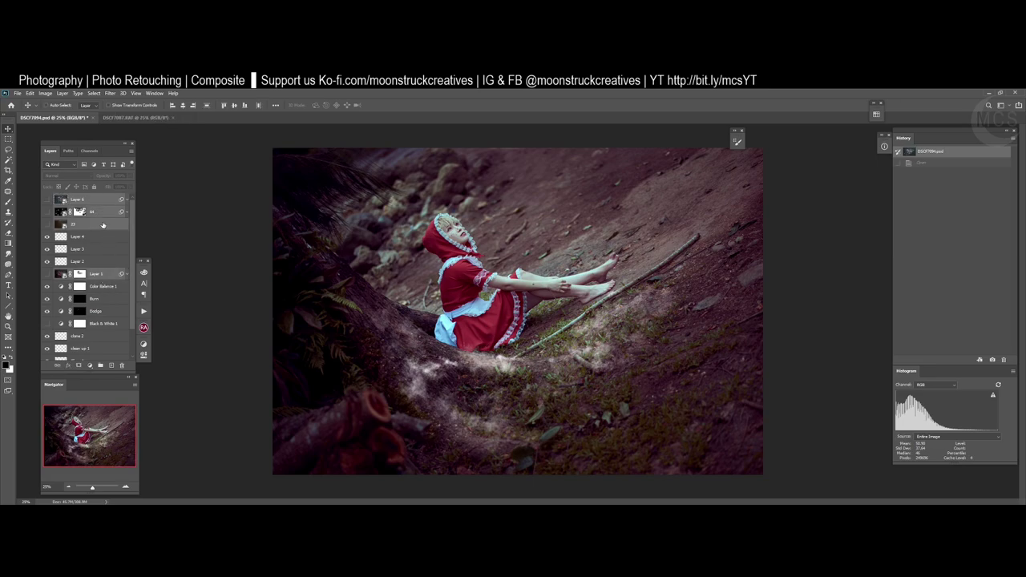
pyautogui.rightClick(104, 228)
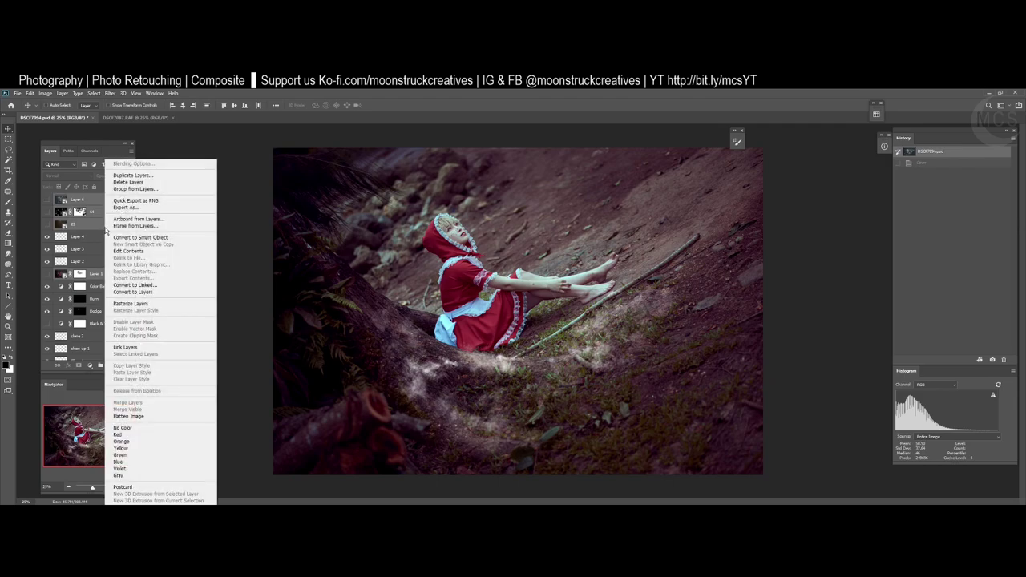
pyautogui.click(133, 175)
pyautogui.click(225, 220)
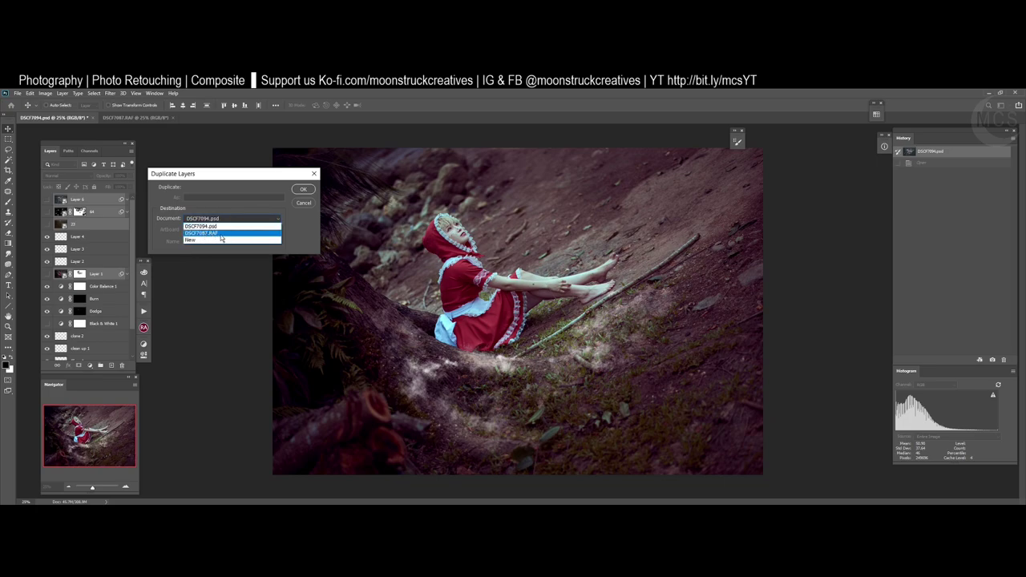
pyautogui.click(220, 233)
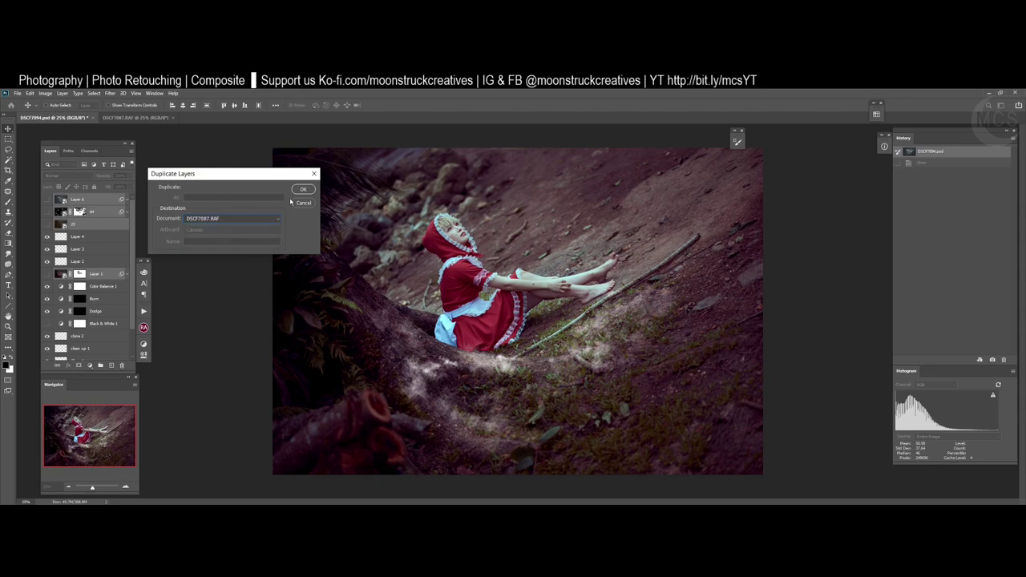
pyautogui.click(304, 190)
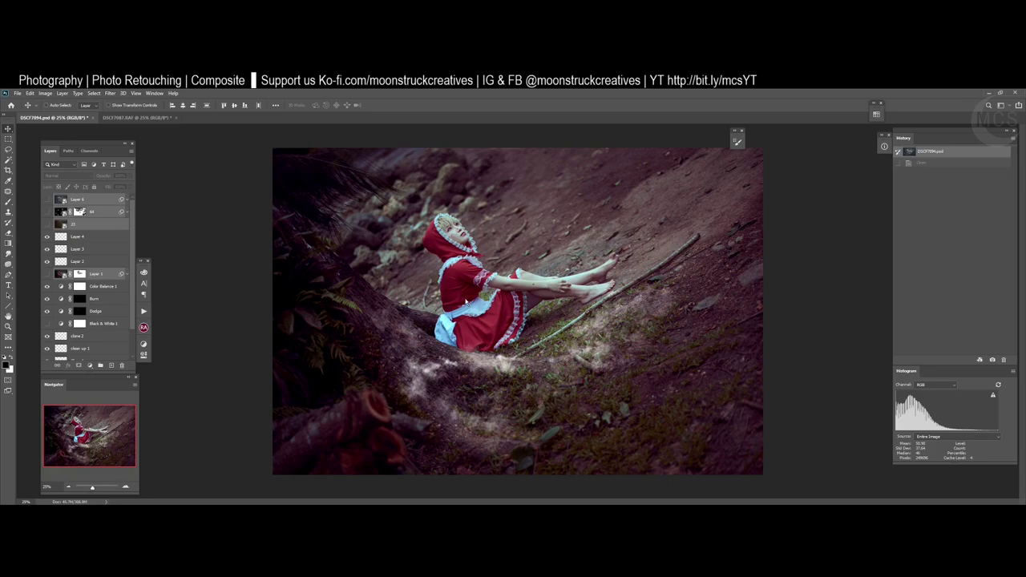
# - Switch to DSCF7087.RAF and review the retouch layers stacked from Liquify up to Burn above the Background
pyautogui.click(143, 119)
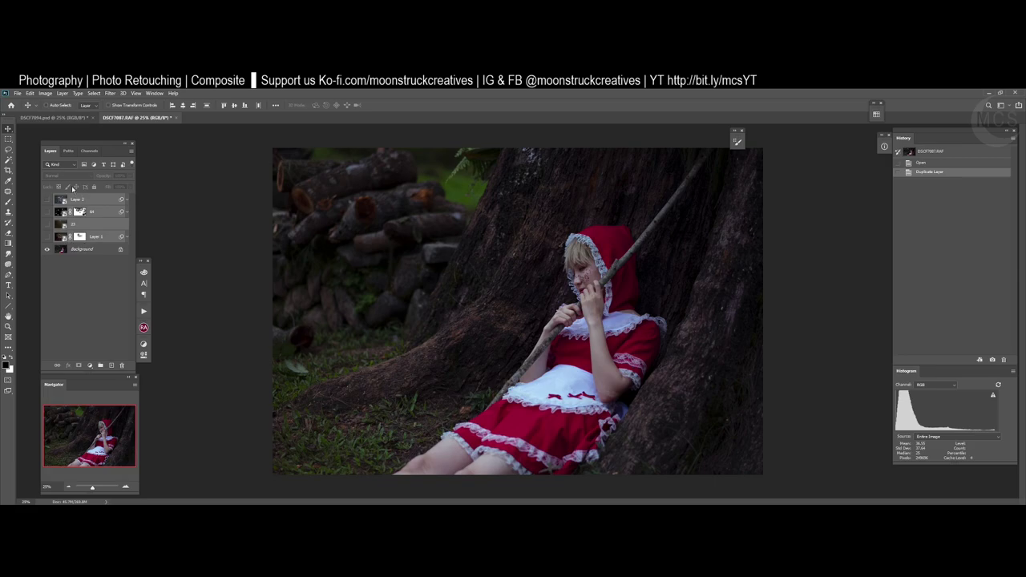
pyautogui.click(81, 251)
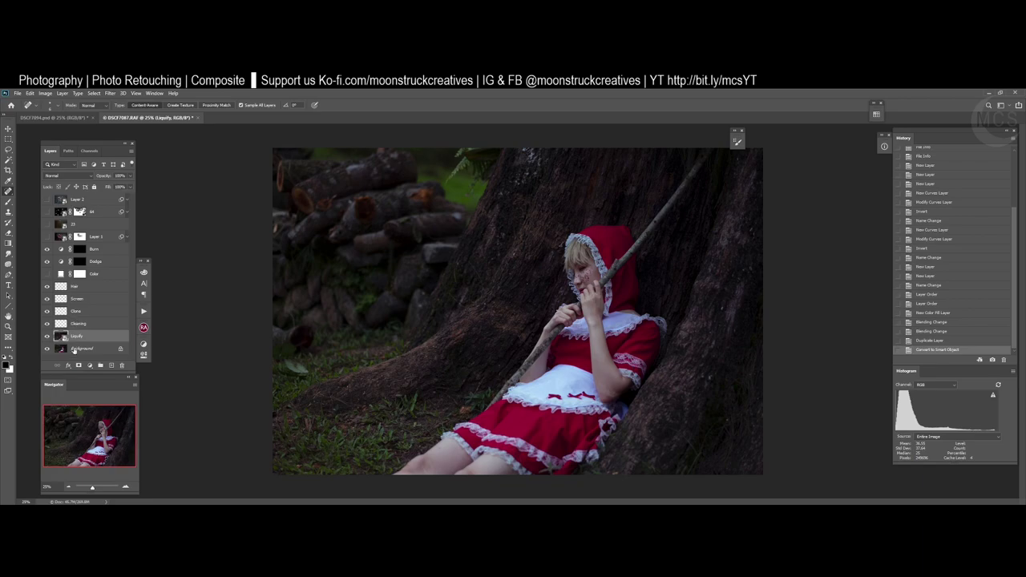
pyautogui.keyDown('shift'); pyautogui.click(105, 251); pyautogui.keyUp('shift')
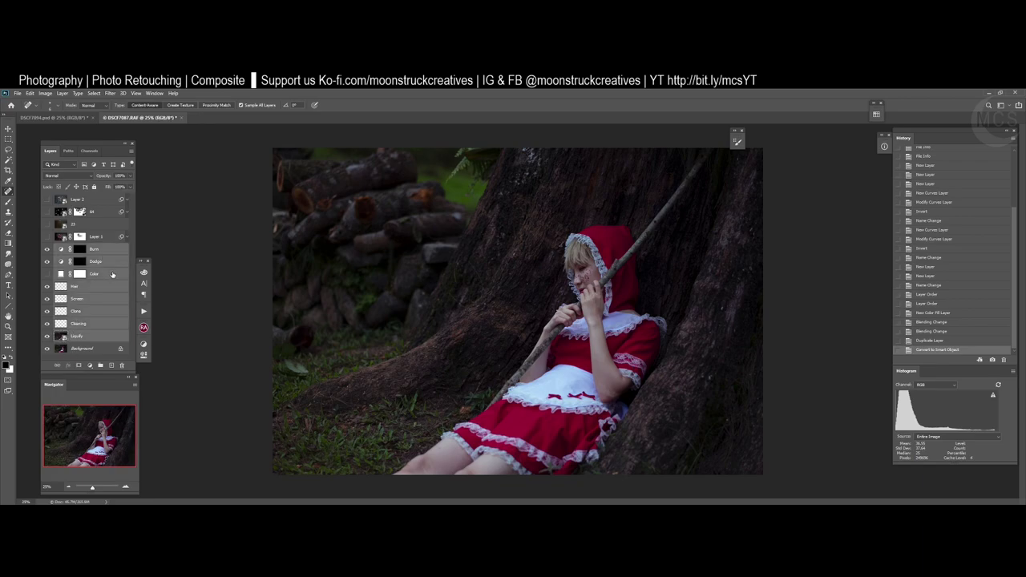
pyautogui.click(93, 350)
pyautogui.click(96, 338)
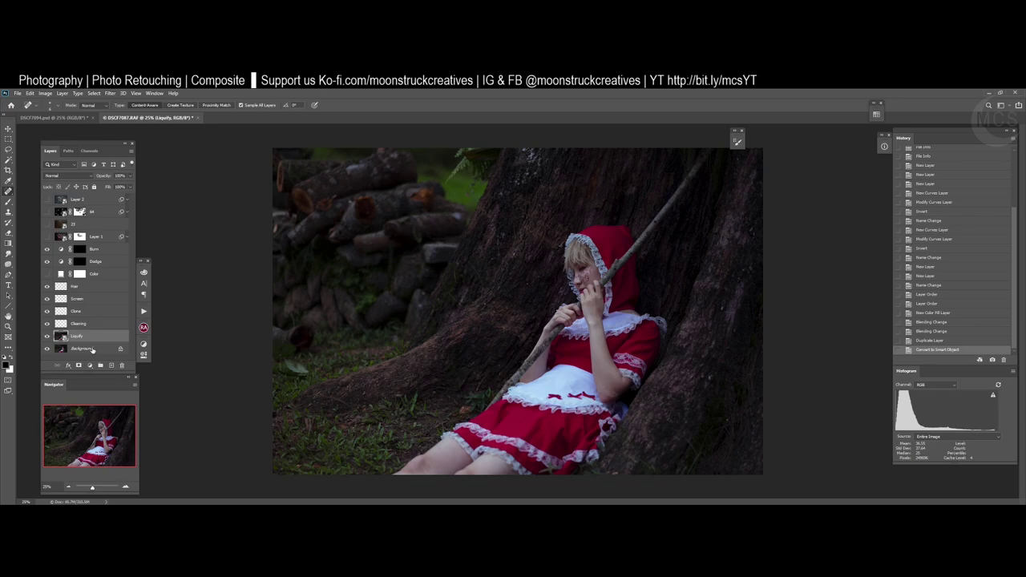
pyautogui.click(93, 350)
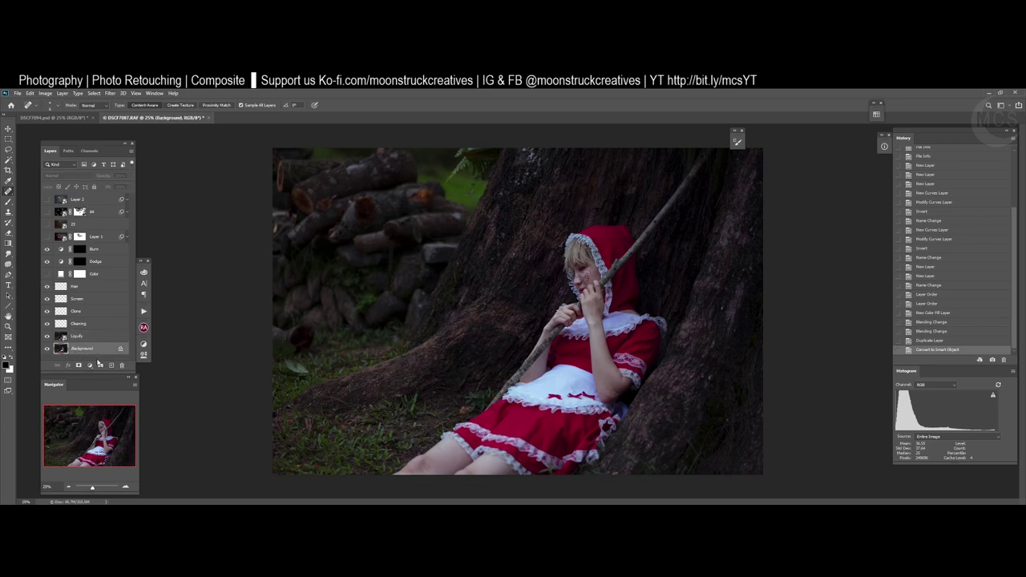
pyautogui.click(94, 339)
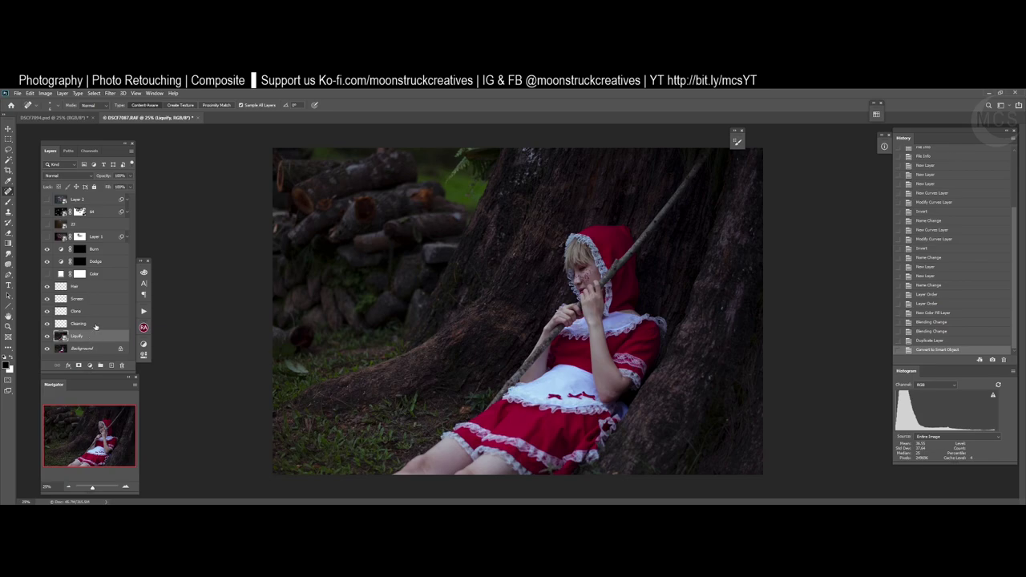
# - Review the Cleaning, Clone, Screen and Hair layers, and check the blend modes of Screen and Clone
pyautogui.click(96, 326)
pyautogui.keyDown('shift'); pyautogui.click(89, 294); pyautogui.keyUp('shift')
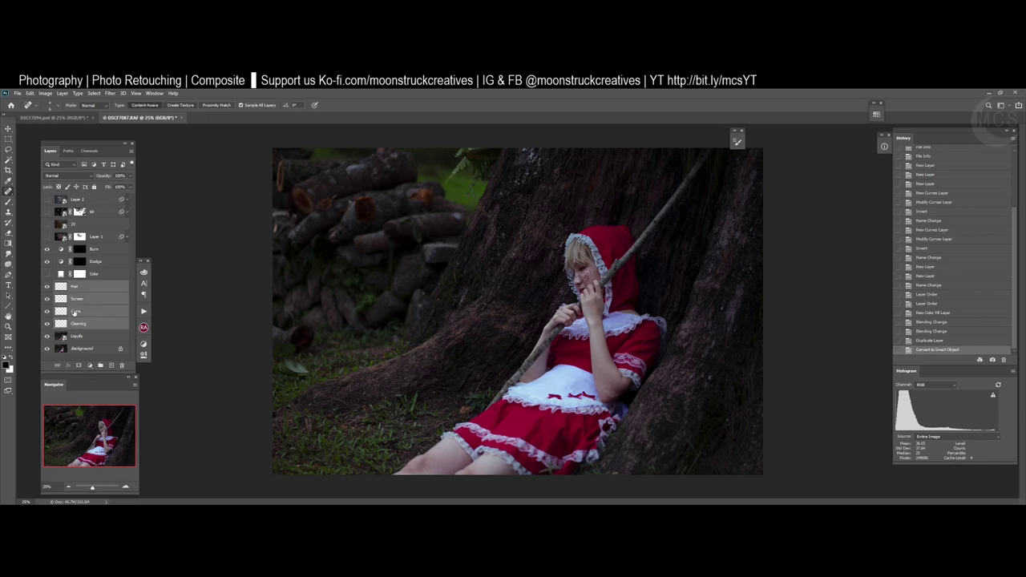
pyautogui.click(81, 300)
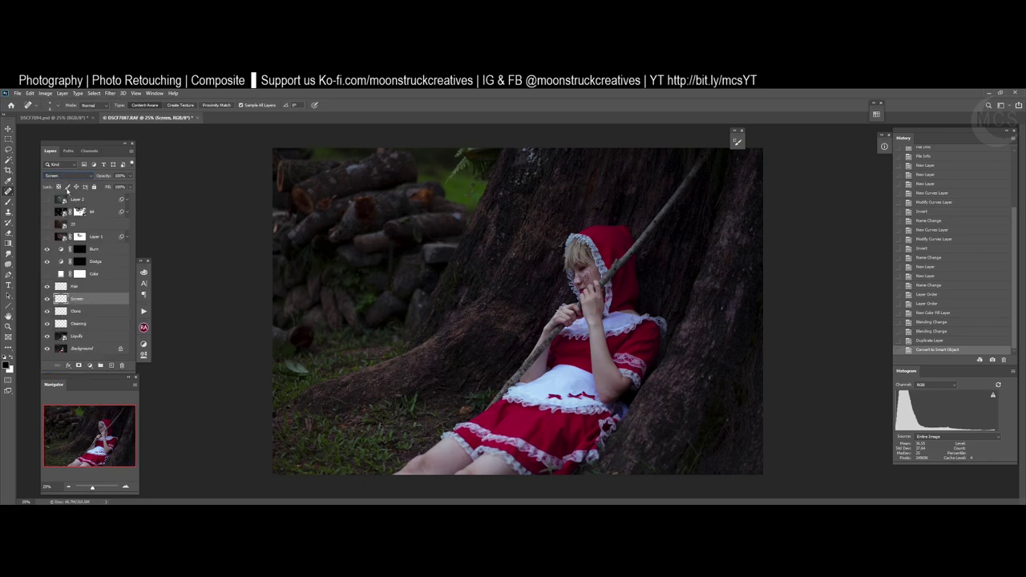
pyautogui.hotkey('alt', '[')
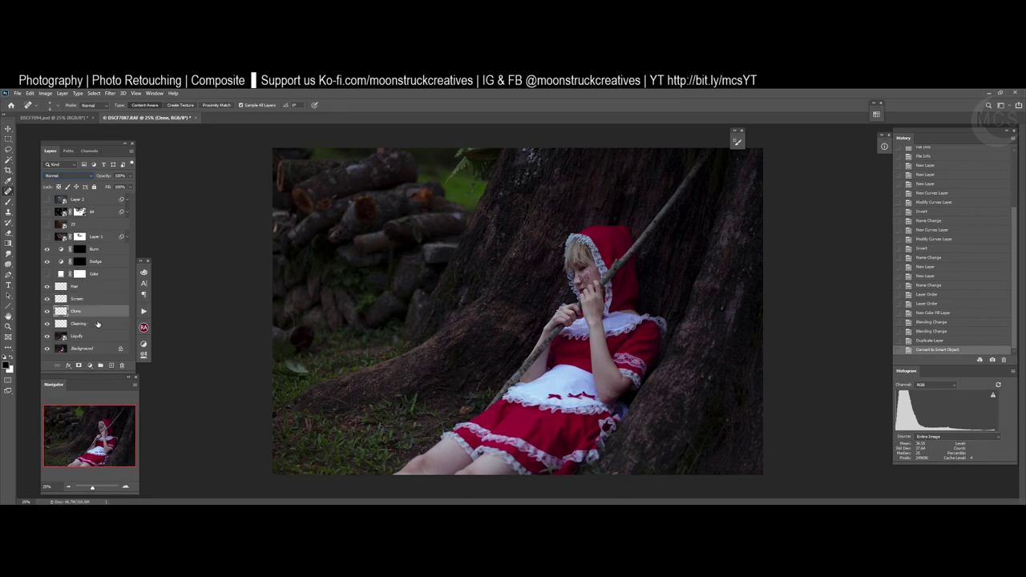
# - Switch to File Explorer and open the Snow_Overlays folder inside Photo Overlay
pyautogui.moveTo(69, 503)
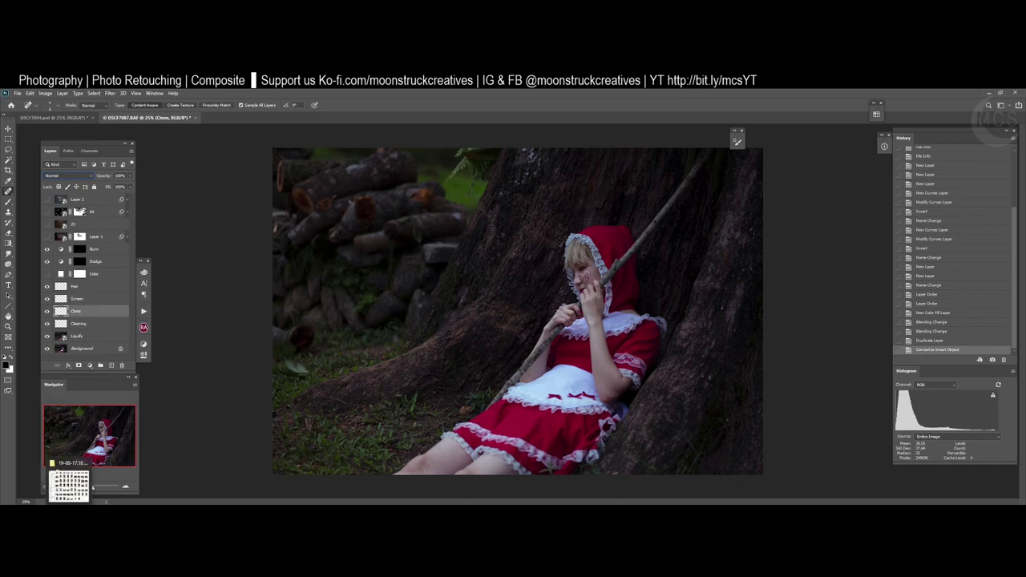
pyautogui.click(68, 484)
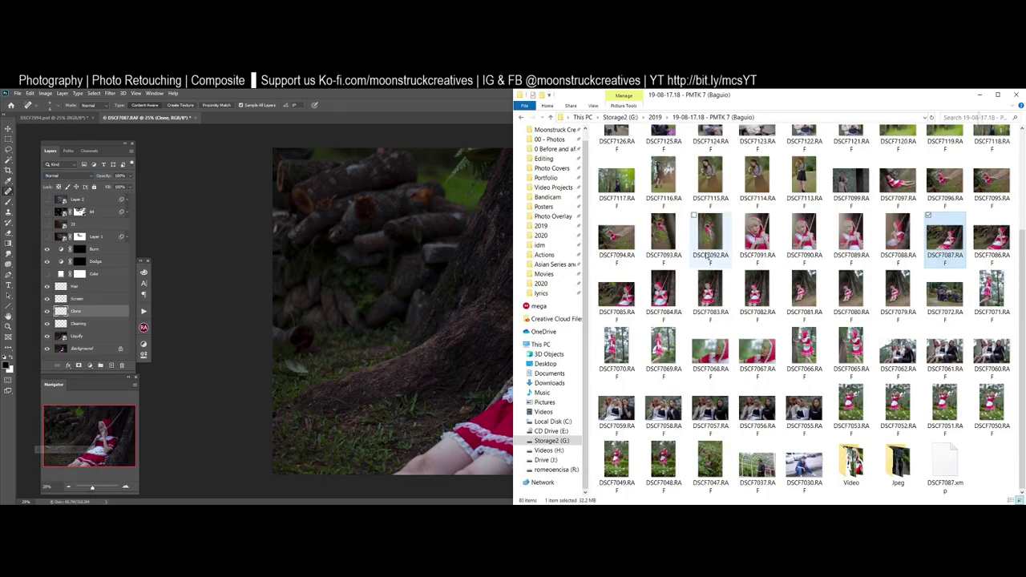
pyautogui.click(555, 168)
pyautogui.click(552, 215)
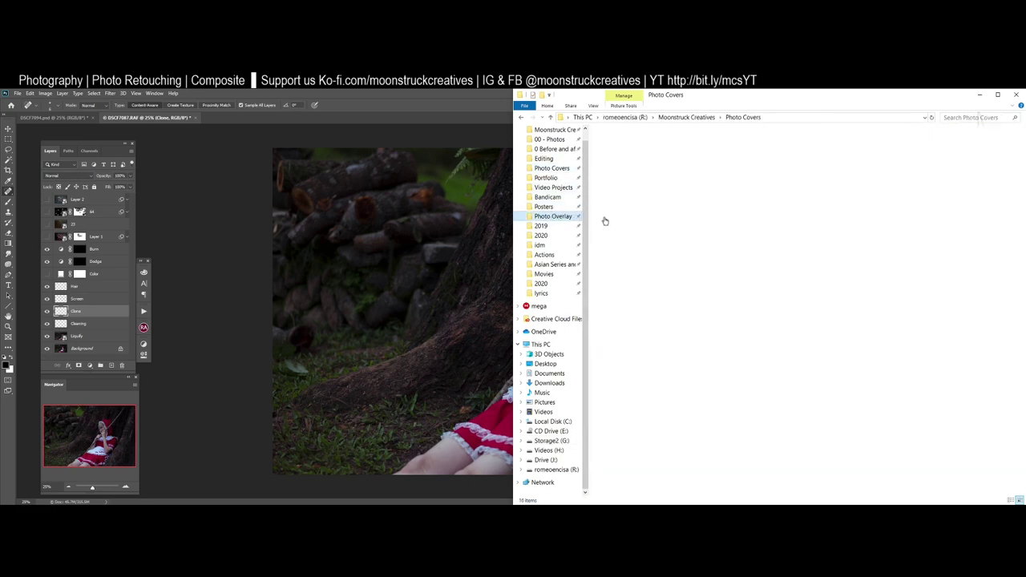
pyautogui.press('s')
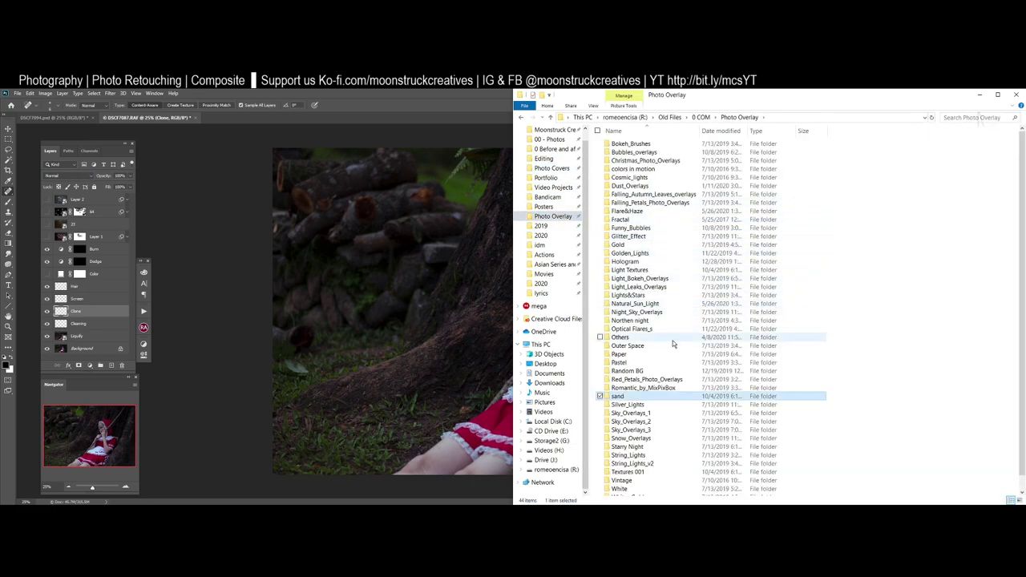
pyautogui.press('Down')
pyautogui.press('Down')
pyautogui.press('Down')
pyautogui.press('Down')
pyautogui.doubleClick(632, 439)
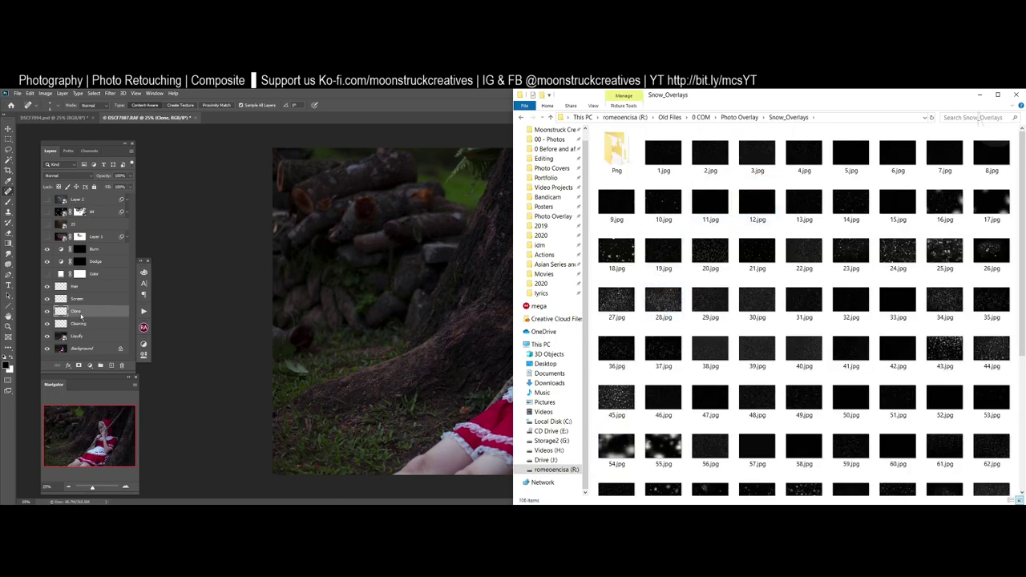
# - With the Screen layer selected, preview snow overlay 18.jpg from Snow_Overlays and try to place it in DSCF7087.RAF
pyautogui.click(81, 315)
pyautogui.click(81, 300)
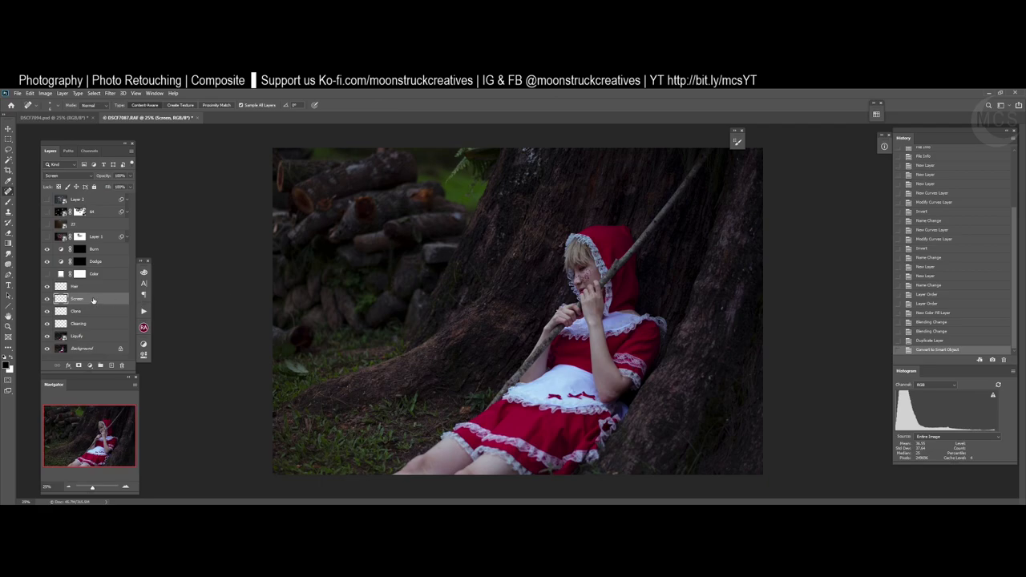
pyautogui.hotkey('alt', 'Tab')
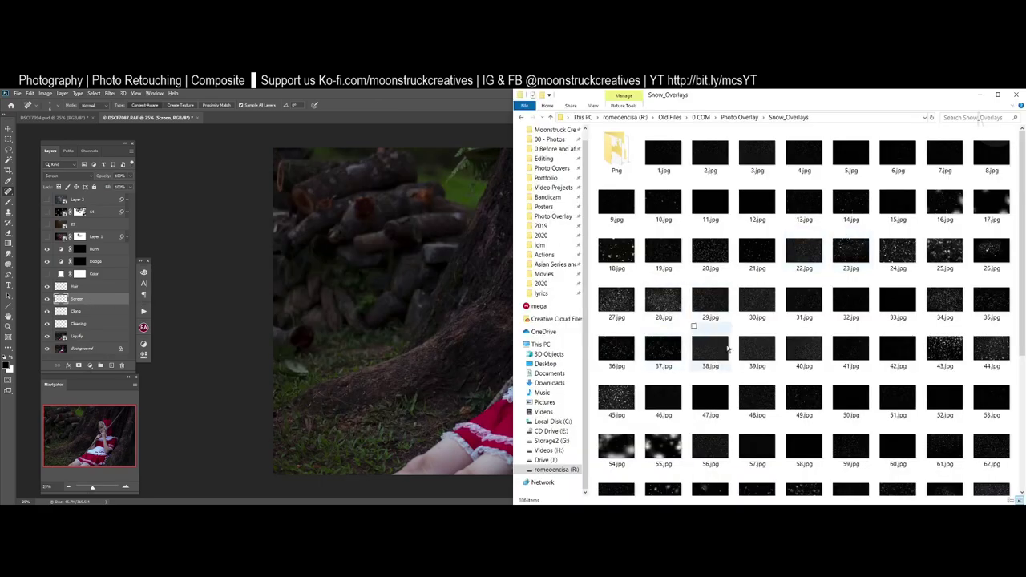
pyautogui.moveTo(757, 300); pyautogui.dragTo(787, 303)
pyautogui.click(618, 253)
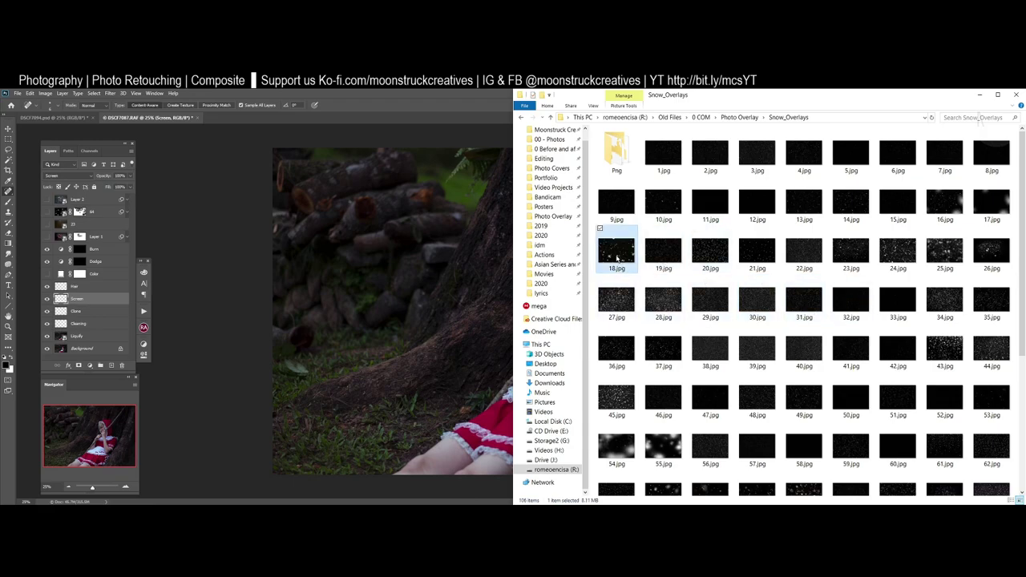
pyautogui.doubleClick(619, 253)
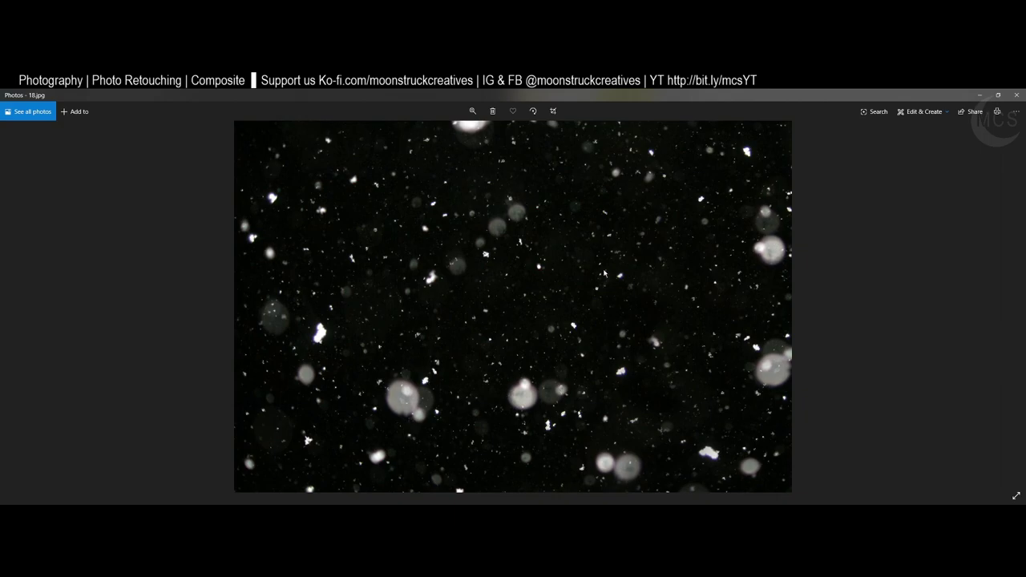
pyautogui.click(1017, 94)
pyautogui.moveTo(628, 263); pyautogui.dragTo(310, 265)
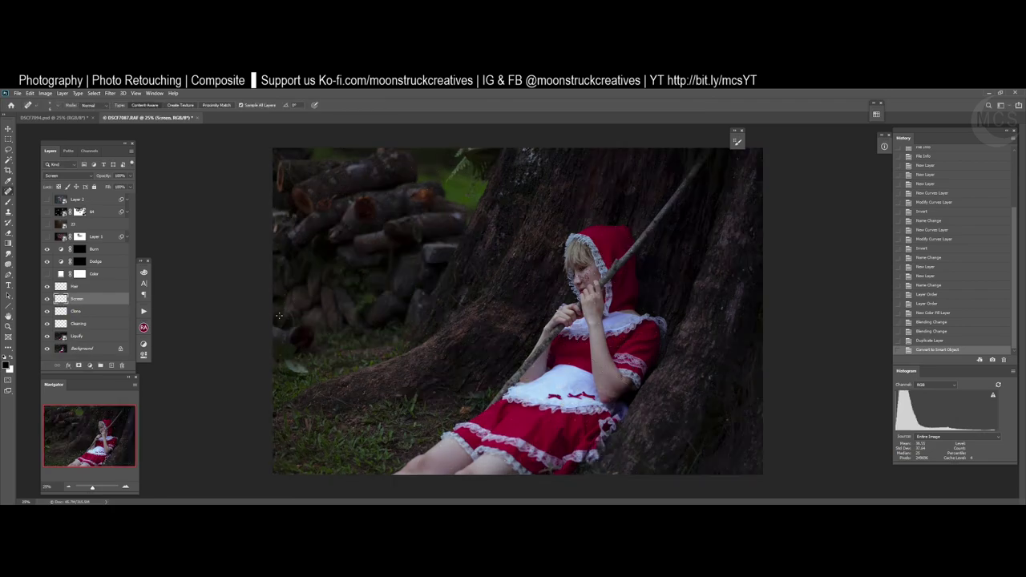
# - Select the Color fill layer above Hair and make it visible to preview its effect on the image
pyautogui.press('h')
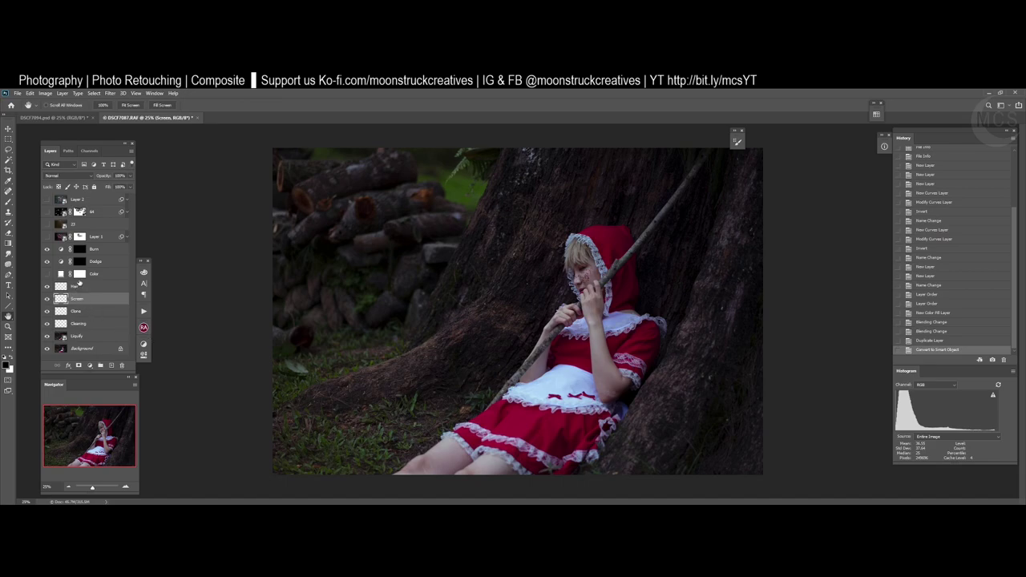
pyautogui.click(79, 286)
pyautogui.click(99, 275)
pyautogui.click(46, 274)
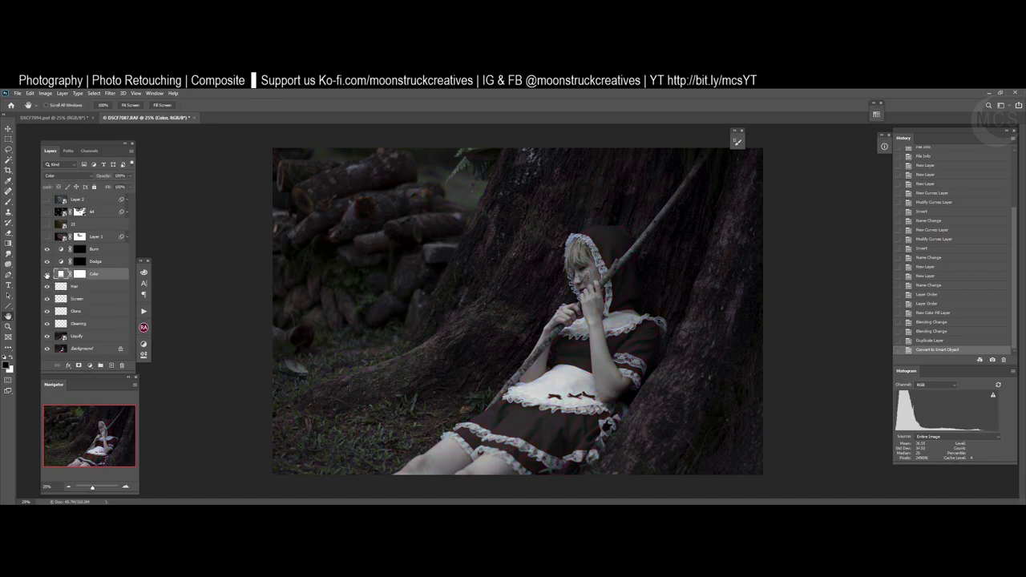
# - Toggle the Color fill layer's visibility to compare the image with and without it, and leave the layer hidden
pyautogui.click(46, 274)
pyautogui.click(47, 275)
pyautogui.click(47, 274)
pyautogui.click(47, 274)
pyautogui.click(46, 274)
# - Review the curve settings of the Dodge and Burn adjustment layers
pyautogui.click(80, 258)
pyautogui.click(80, 250)
pyautogui.doubleClick(62, 262)
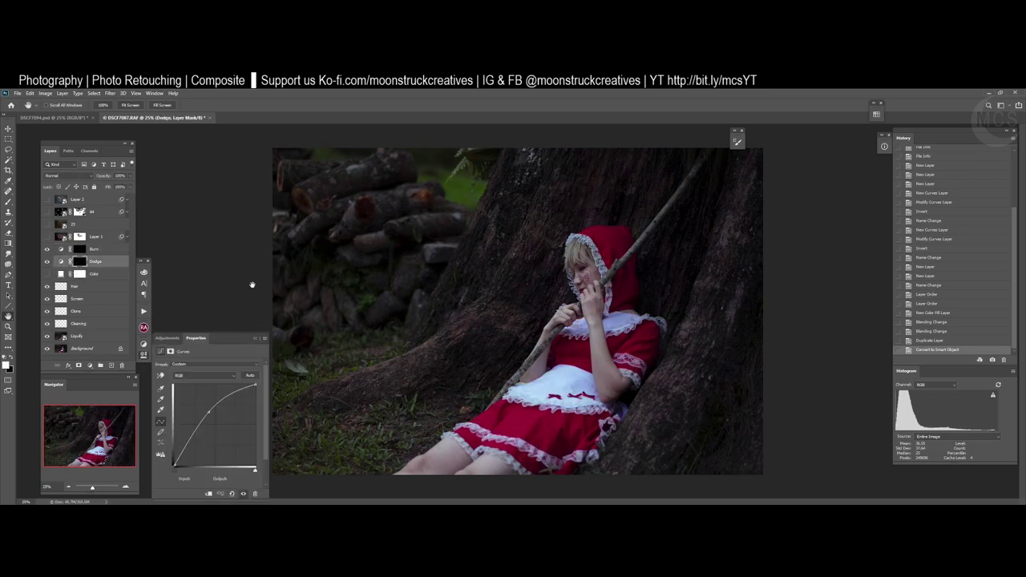
pyautogui.click(90, 253)
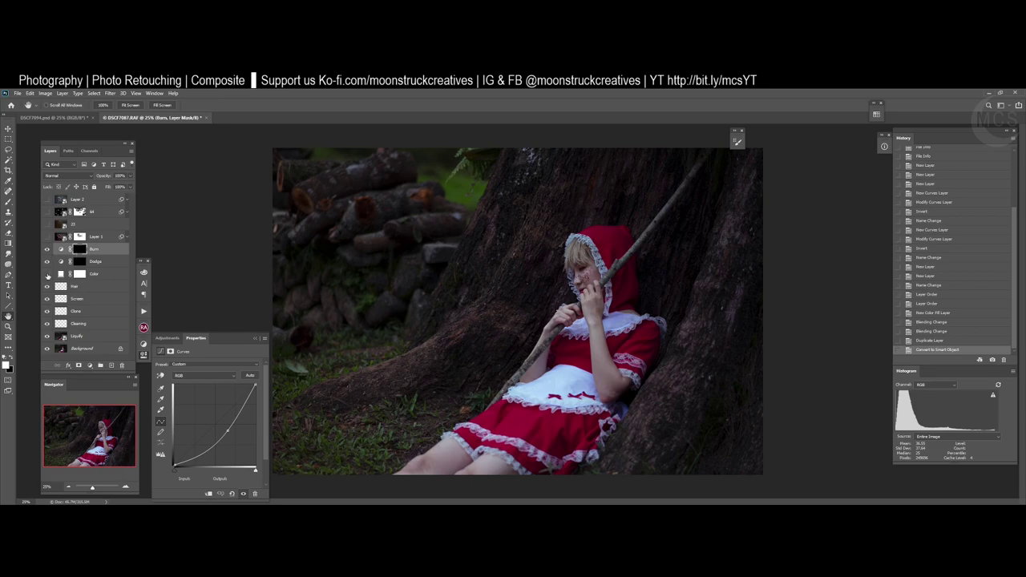
# - Select the layers from Burn down to Liquify and look up the Start Layers action
pyautogui.keyDown('shift'); pyautogui.click(96, 338); pyautogui.keyUp('shift')
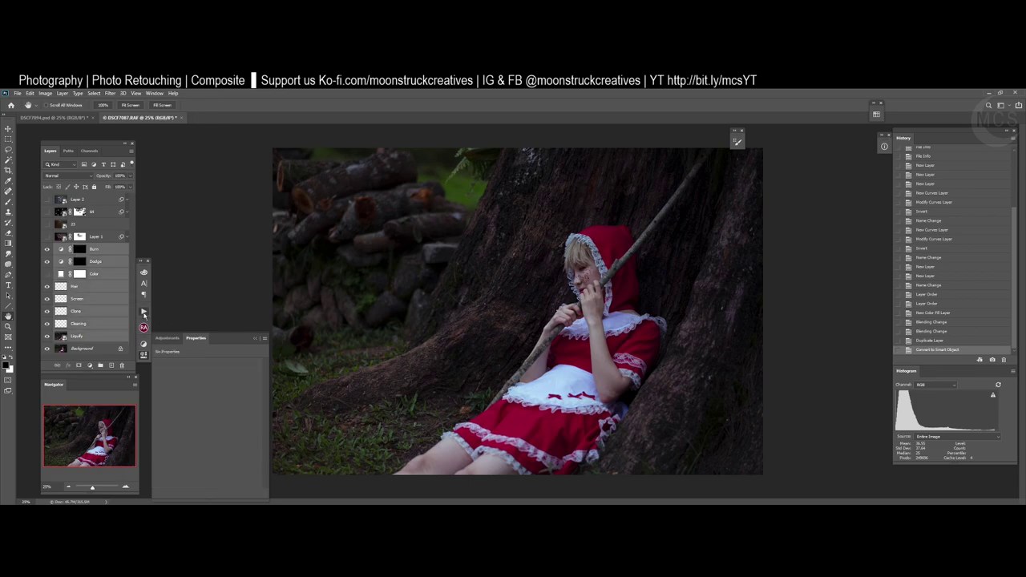
pyautogui.click(144, 311)
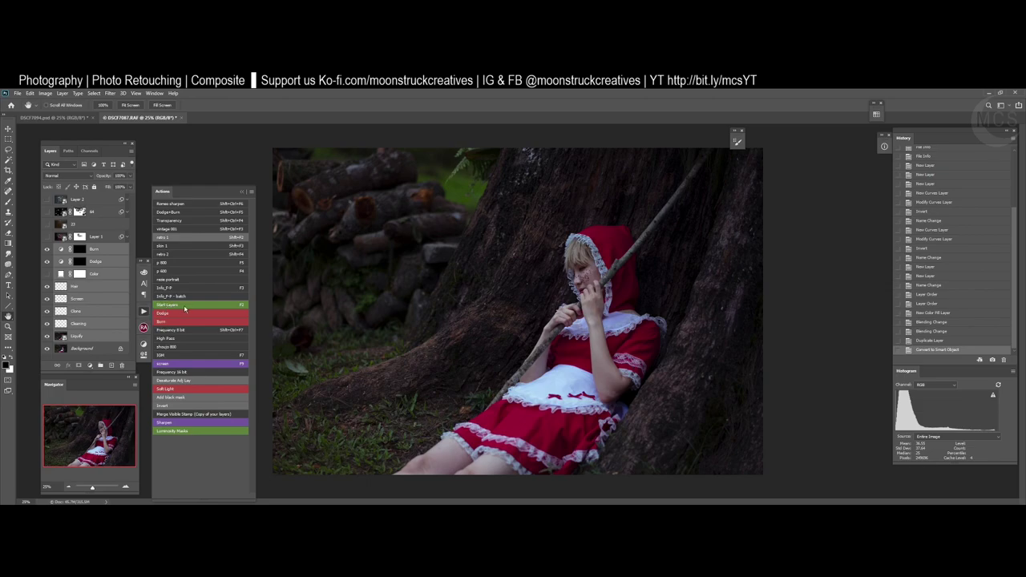
# - Open the Liquify filter on the Liquify smart object layer
pyautogui.click(84, 338)
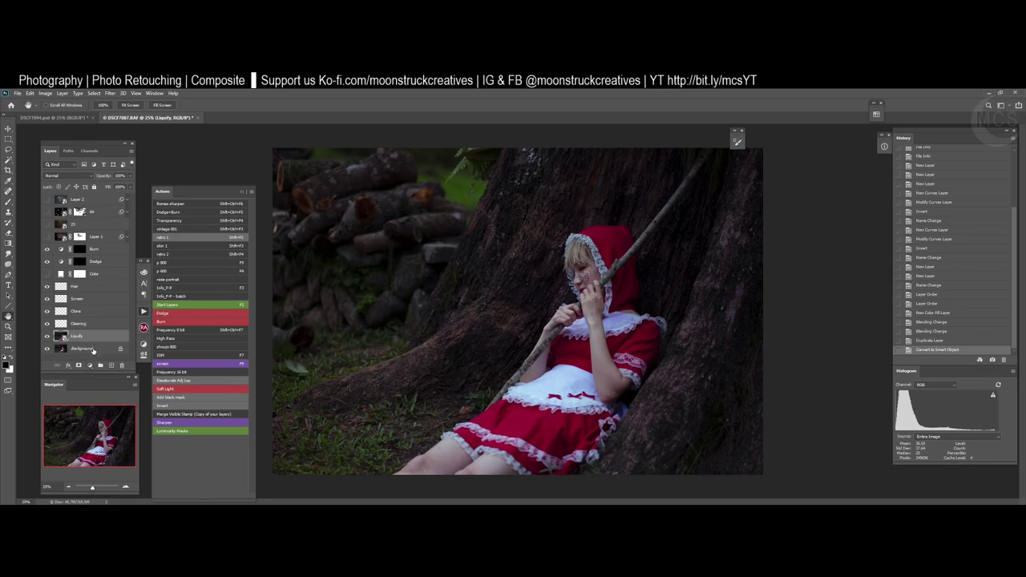
pyautogui.click(143, 311)
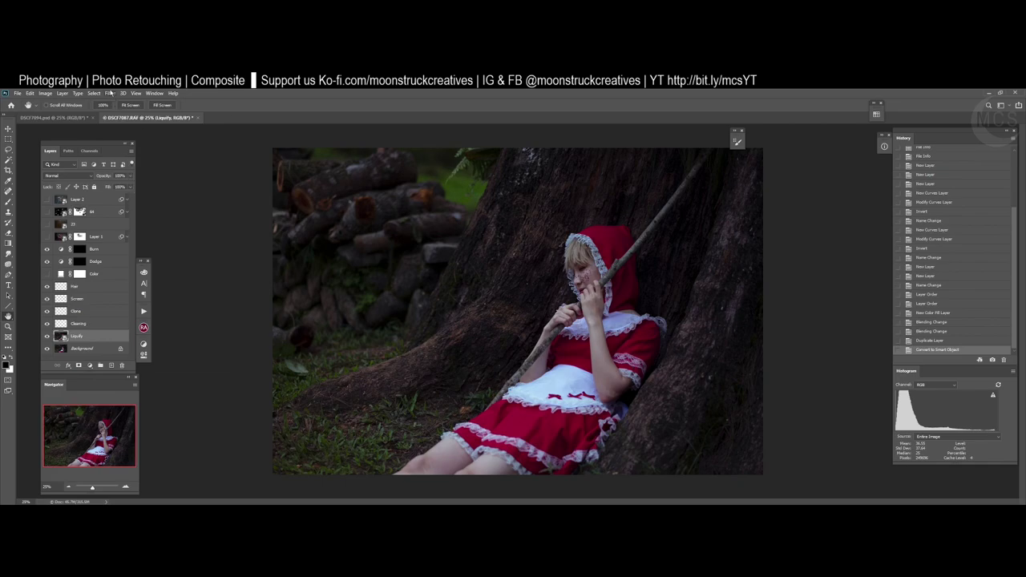
pyautogui.click(110, 93)
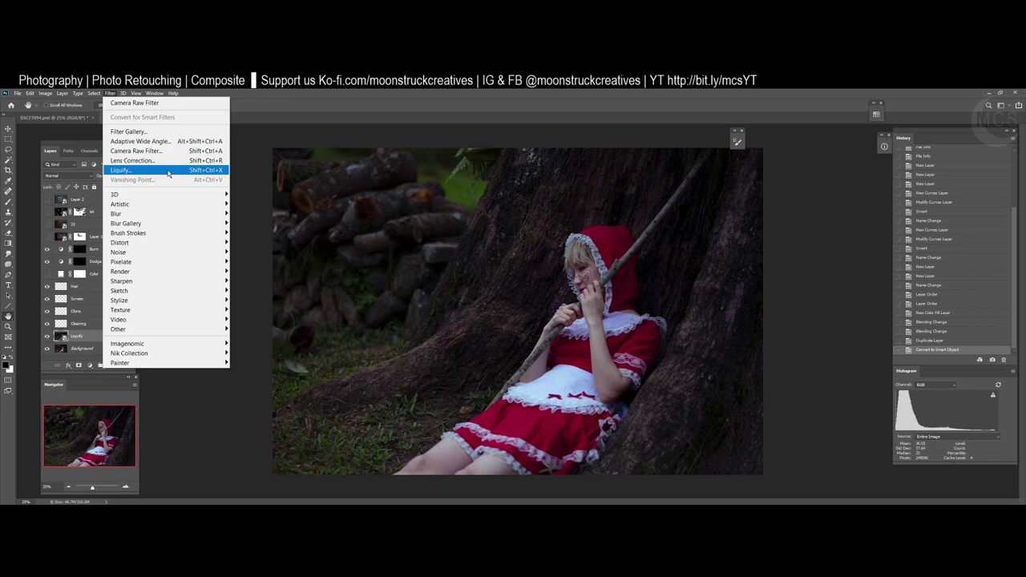
pyautogui.click(168, 171)
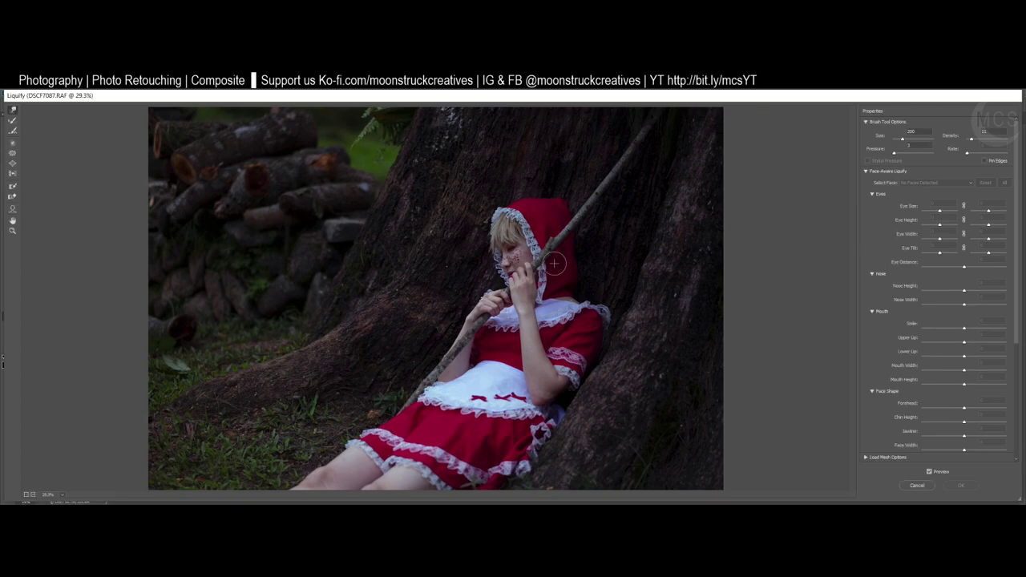
# - Warp the edge of the model's knee slightly with the Liquify Forward Warp tool at a brush size of 400
pyautogui.hotkey('ctrl', '+')
pyautogui.hotkey('ctrl', '+')
pyautogui.hotkey('ctrl', '+')
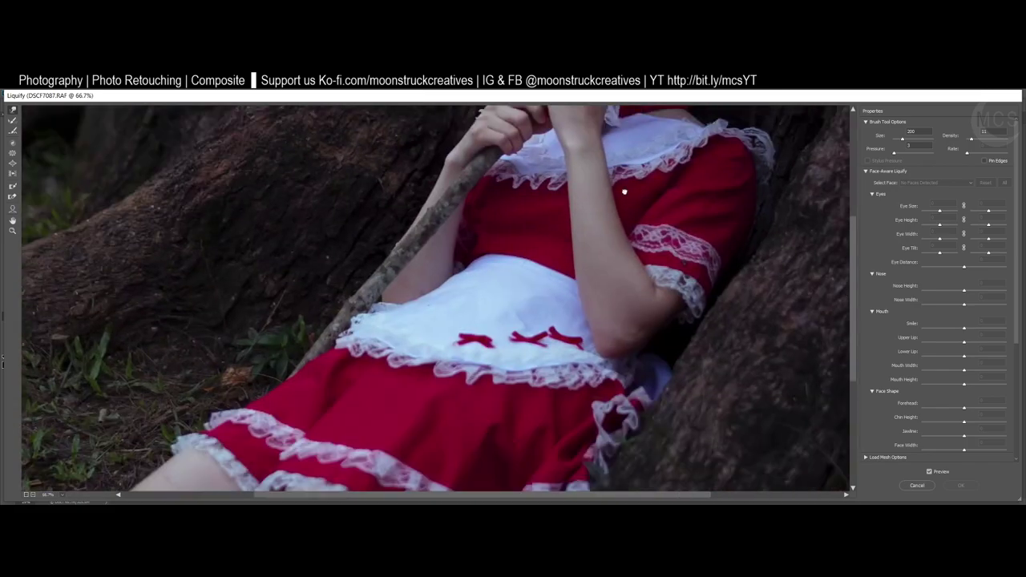
pyautogui.moveTo(624, 191)
pyautogui.mouseDown()
pyautogui.moveTo(616, 165)
pyautogui.moveTo(646, 134)
pyautogui.mouseUp()
pyautogui.moveTo(397, 304)
pyautogui.mouseDown()
pyautogui.moveTo(474, 335)
pyautogui.moveTo(676, 304)
pyautogui.mouseUp()
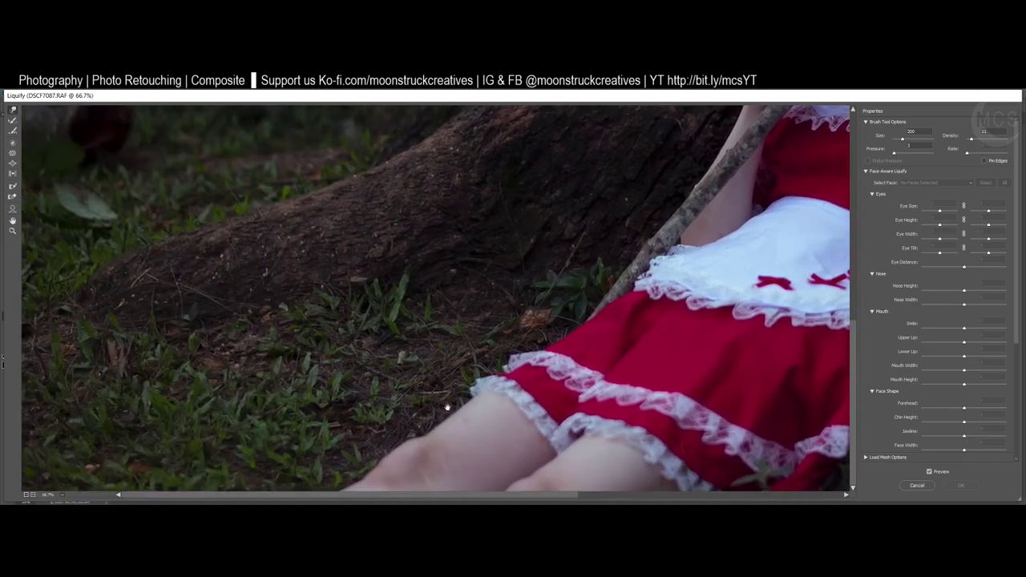
pyautogui.moveTo(462, 417); pyautogui.dragTo(457, 322)
pyautogui.press(']')
pyautogui.press(']')
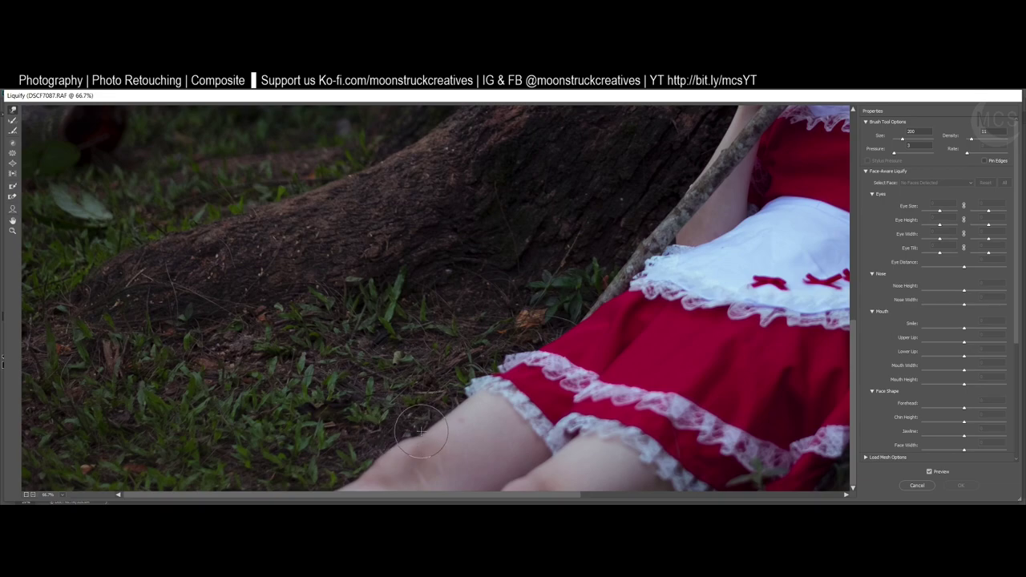
pyautogui.press(']')
pyautogui.press(']')
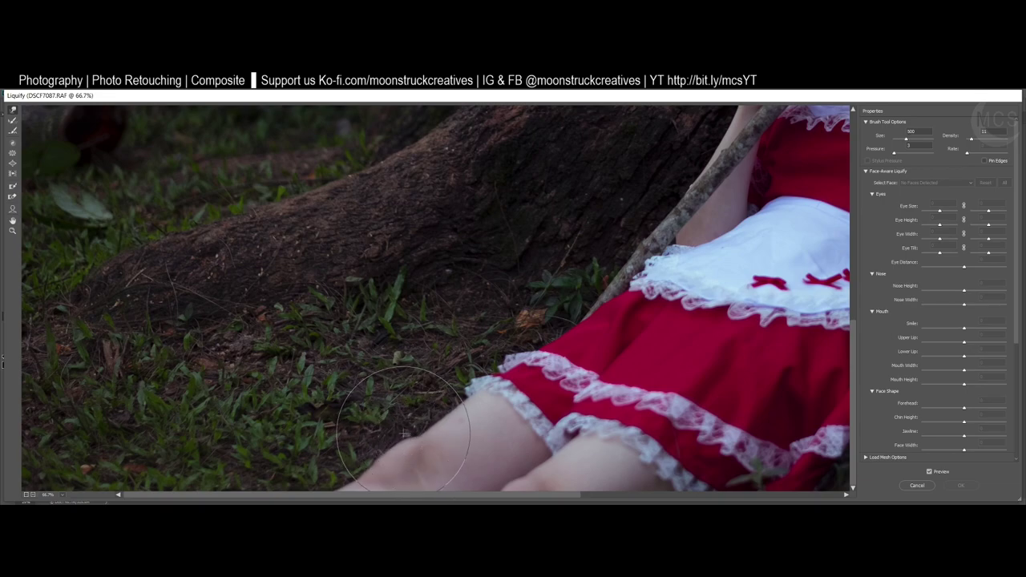
pyautogui.press('[')
pyautogui.press('[')
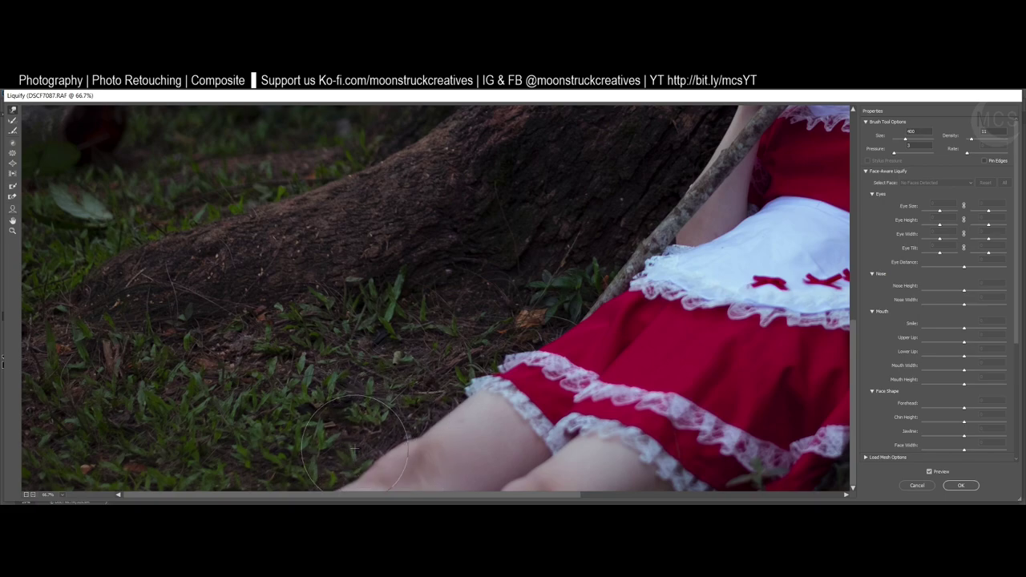
# - Set the Liquify brush size to 200 and examine the model's face, hands and forearms up close
pyautogui.press('[')
pyautogui.press('[')
pyautogui.press('[')
pyautogui.press('[')
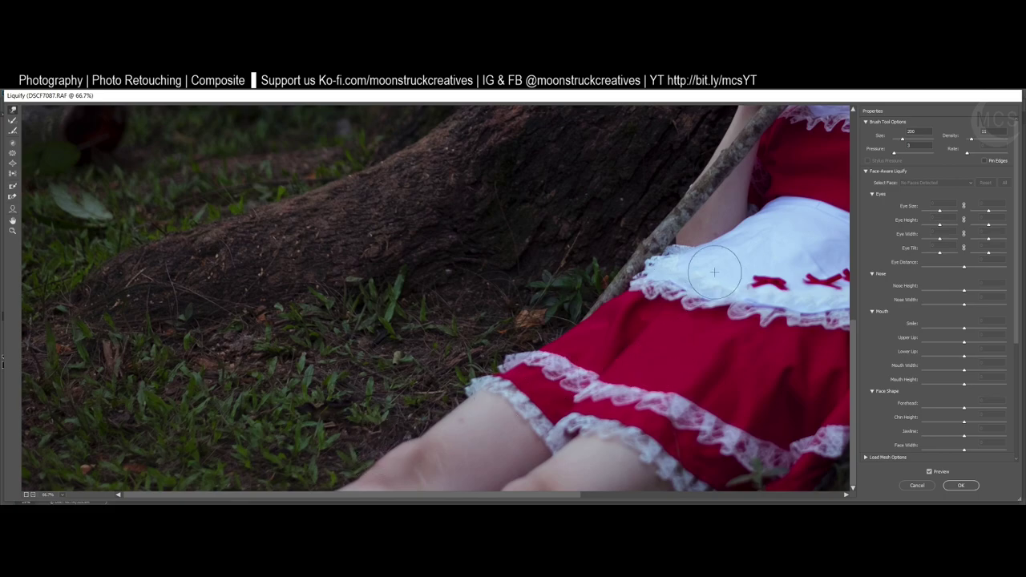
pyautogui.moveTo(715, 271)
pyautogui.mouseDown()
pyautogui.moveTo(612, 327)
pyautogui.moveTo(469, 480)
pyautogui.mouseUp()
pyautogui.moveTo(659, 239)
pyautogui.mouseDown()
pyautogui.moveTo(615, 377)
pyautogui.moveTo(565, 329)
pyautogui.moveTo(558, 298)
pyautogui.mouseUp()
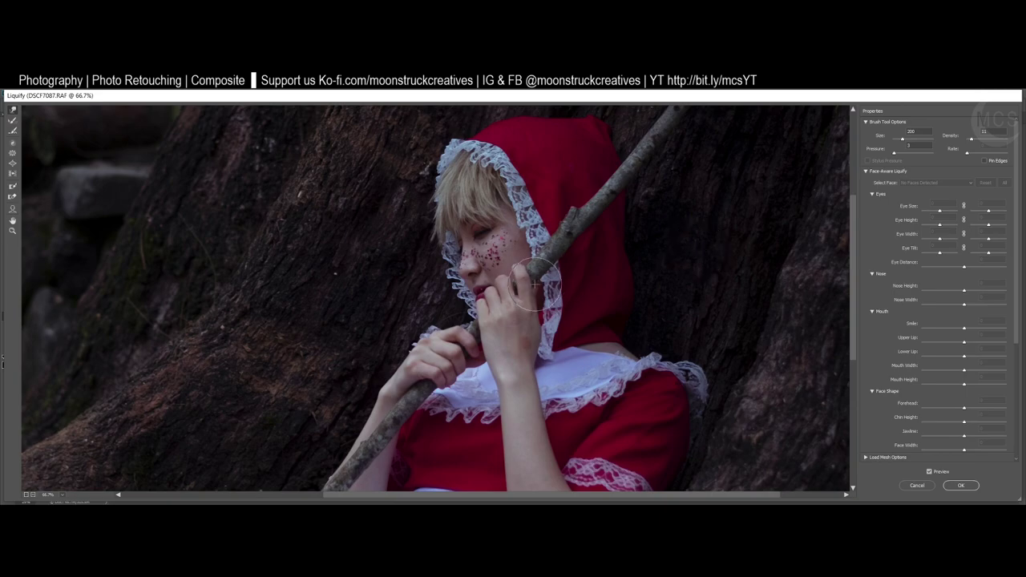
pyautogui.hotkey('ctrl', '+')
pyautogui.hotkey('ctrl', '+')
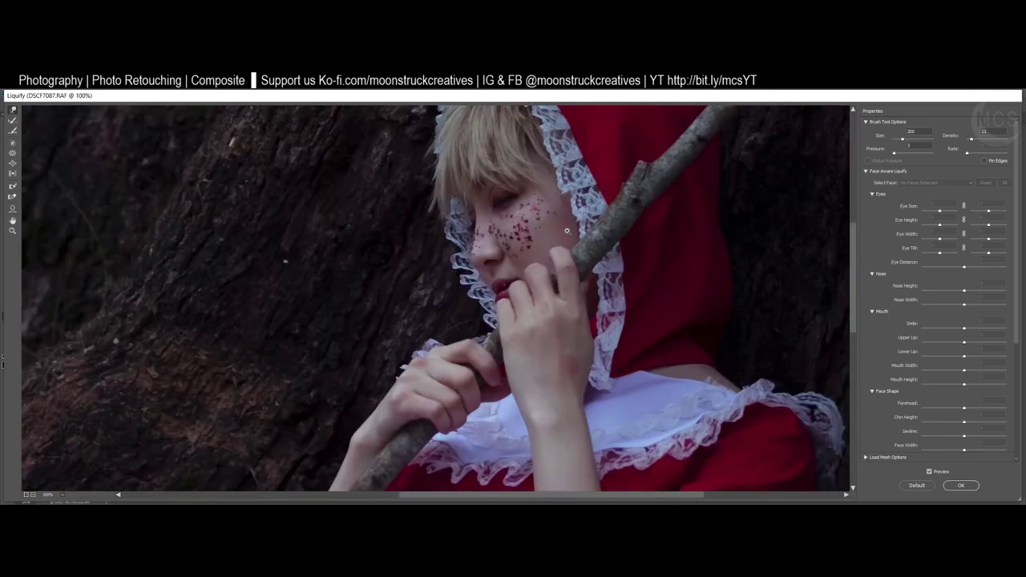
pyautogui.moveTo(623, 206); pyautogui.dragTo(590, 353)
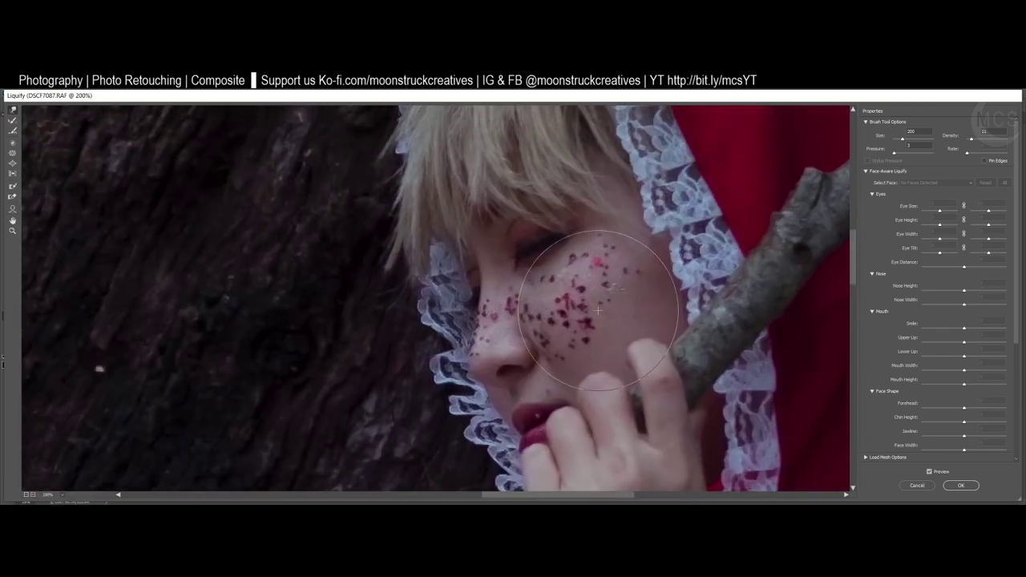
pyautogui.hotkey('ctrl', '-')
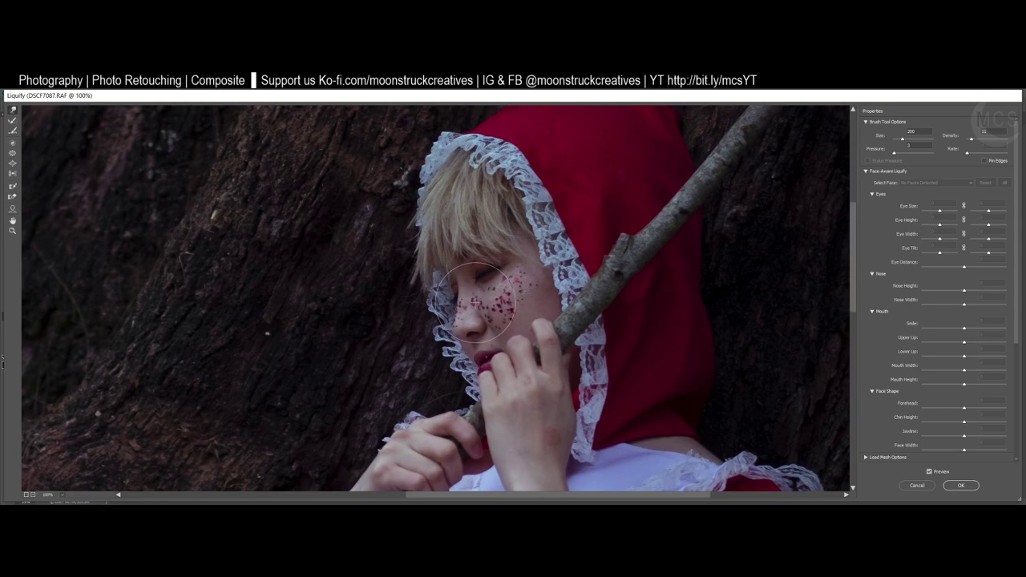
pyautogui.hotkey('ctrl', '+')
pyautogui.scroll(-3, 539, 310)
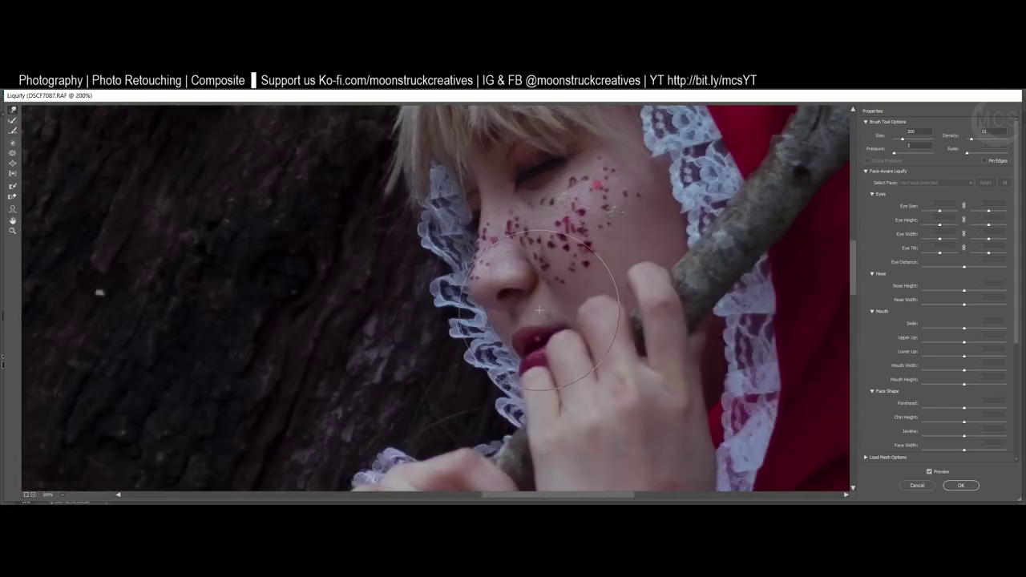
pyautogui.scroll(-2, 540, 309)
pyautogui.scroll(-6, 540, 310)
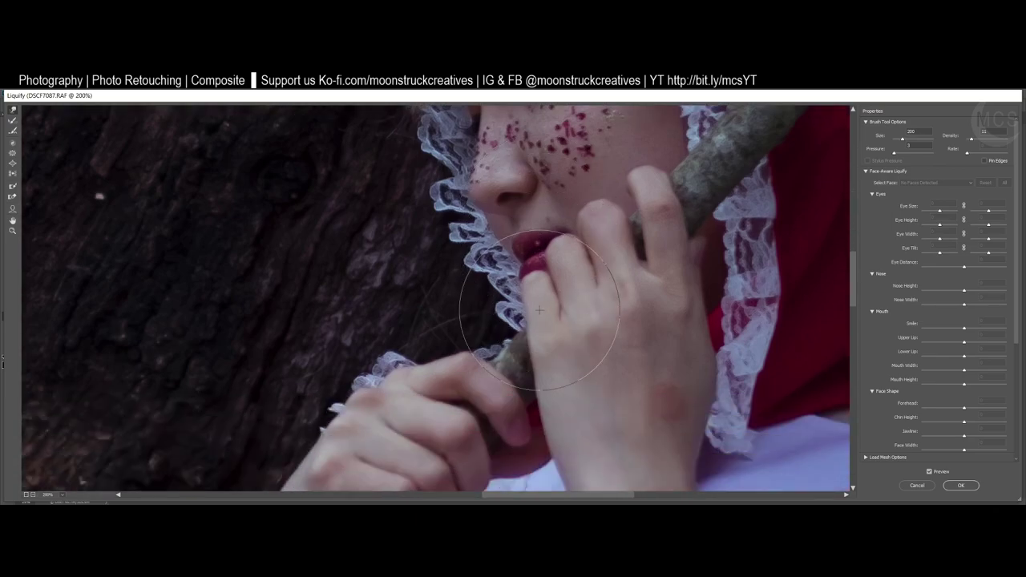
pyautogui.scroll(-3, 537, 312)
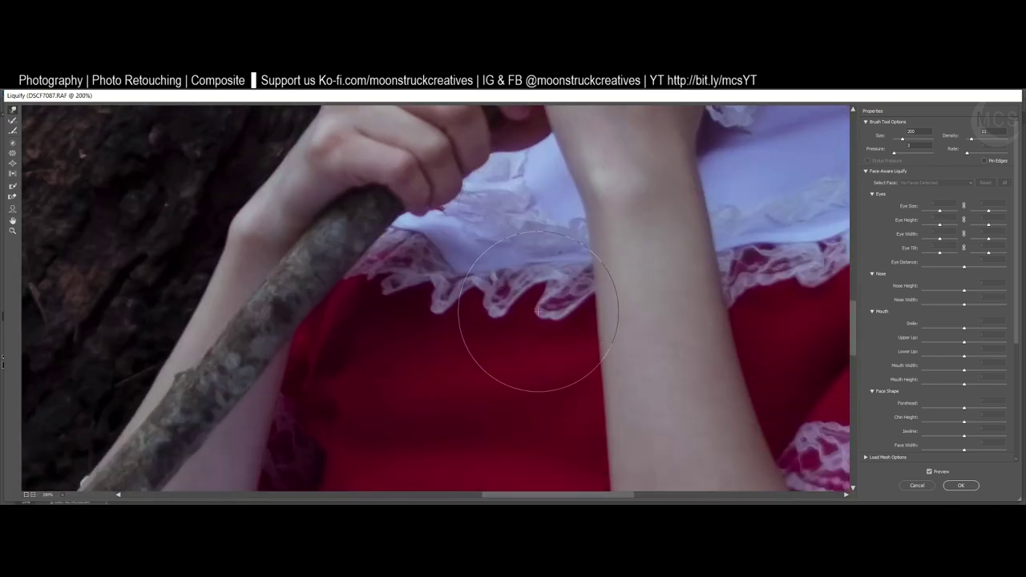
# - Set the Liquify brush size to 150 and examine the hood, hair and face for areas to reshape
pyautogui.press('[')
pyautogui.press('[')
pyautogui.press('[')
pyautogui.press('[')
pyautogui.press('[')
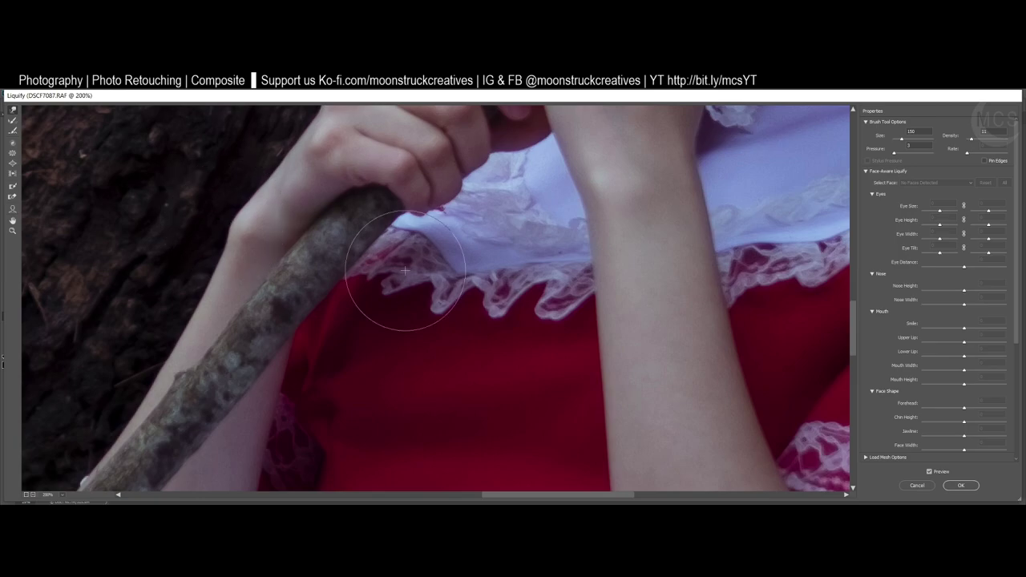
pyautogui.scroll(10, 401, 297)
pyautogui.scroll(6, 583, 335)
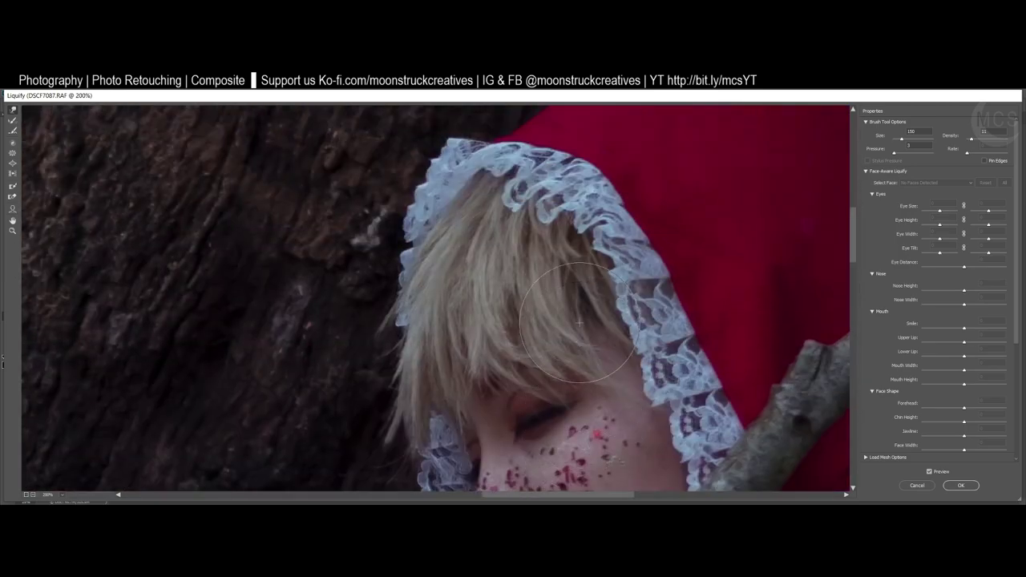
pyautogui.hotkey('ctrl', '-')
pyautogui.hotkey('ctrl', '+')
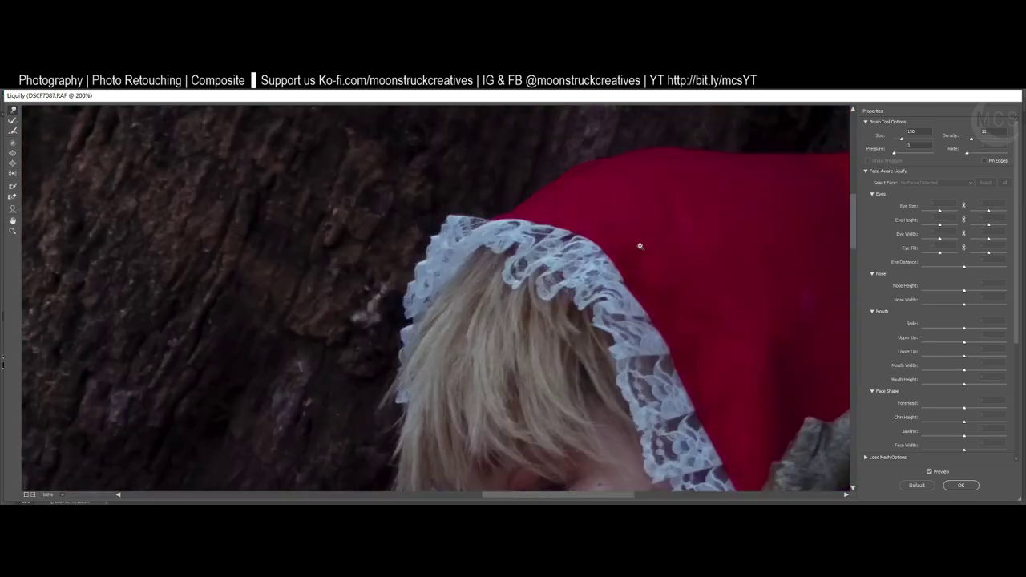
pyautogui.hotkey('ctrl', '-')
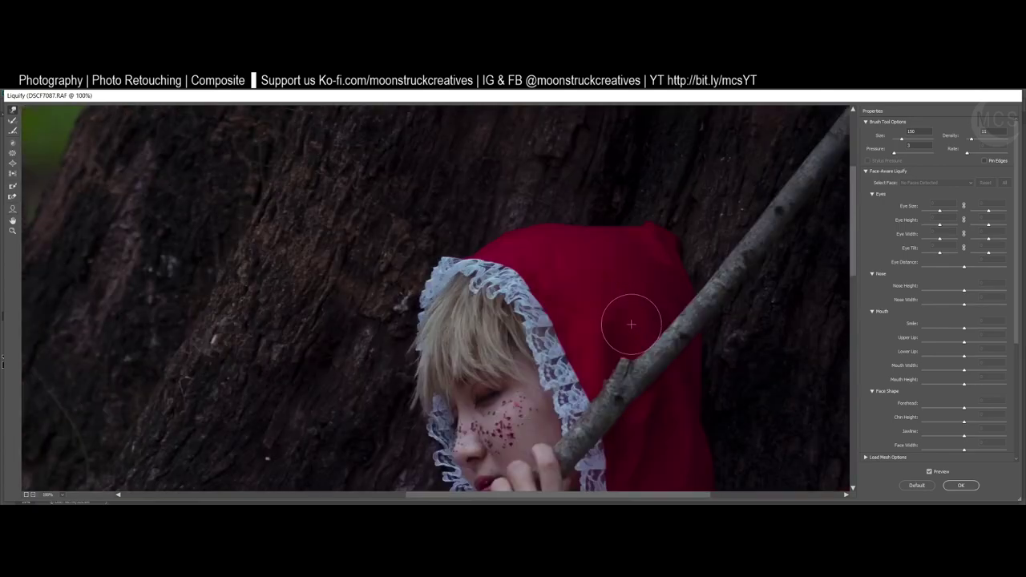
pyautogui.scroll(-3, 504, 243)
pyautogui.hotkey('ctrl', '+')
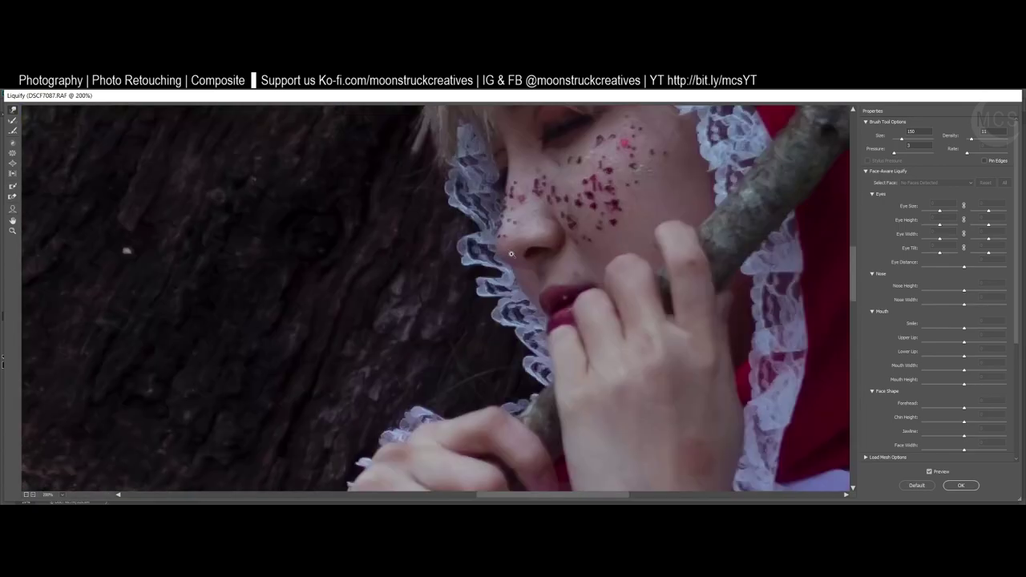
pyautogui.hotkey('ctrl', '-')
pyautogui.hotkey('ctrl', '-')
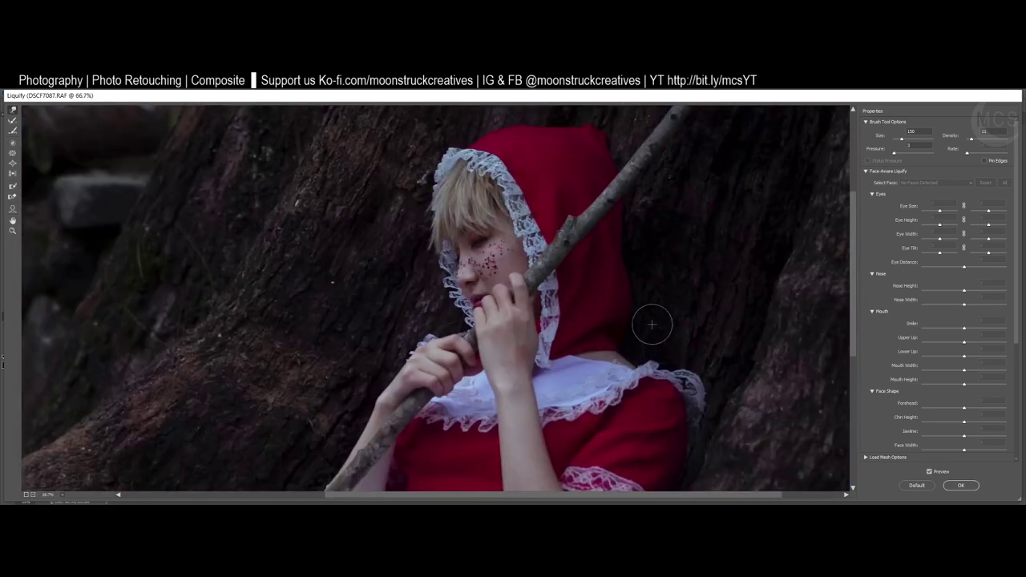
# - Check the whole figure, then the apron and skirt, and apply the Liquify filter
pyautogui.hotkey('ctrl', '-')
pyautogui.hotkey('ctrl', '-')
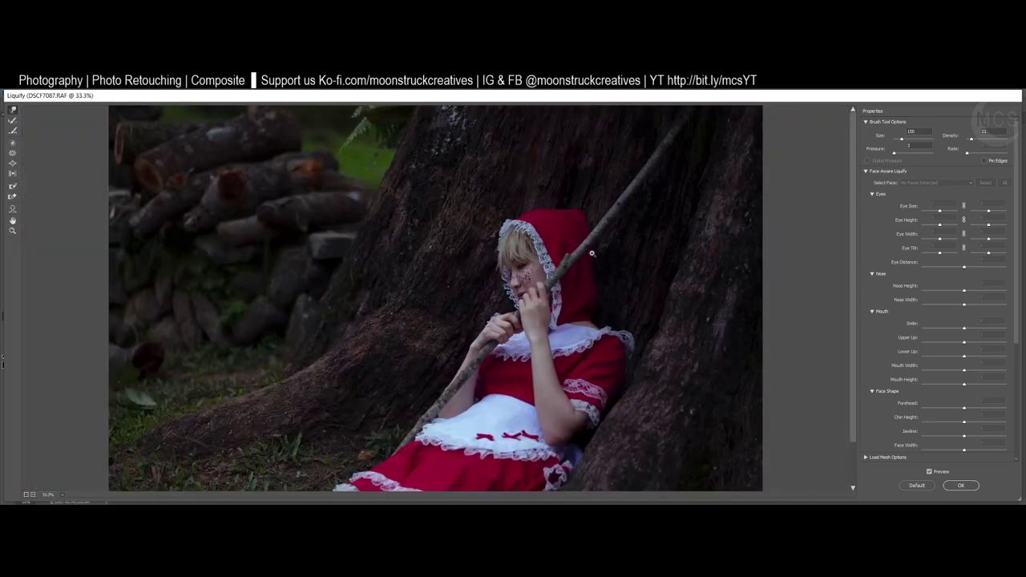
pyautogui.hotkey('ctrl', '0')
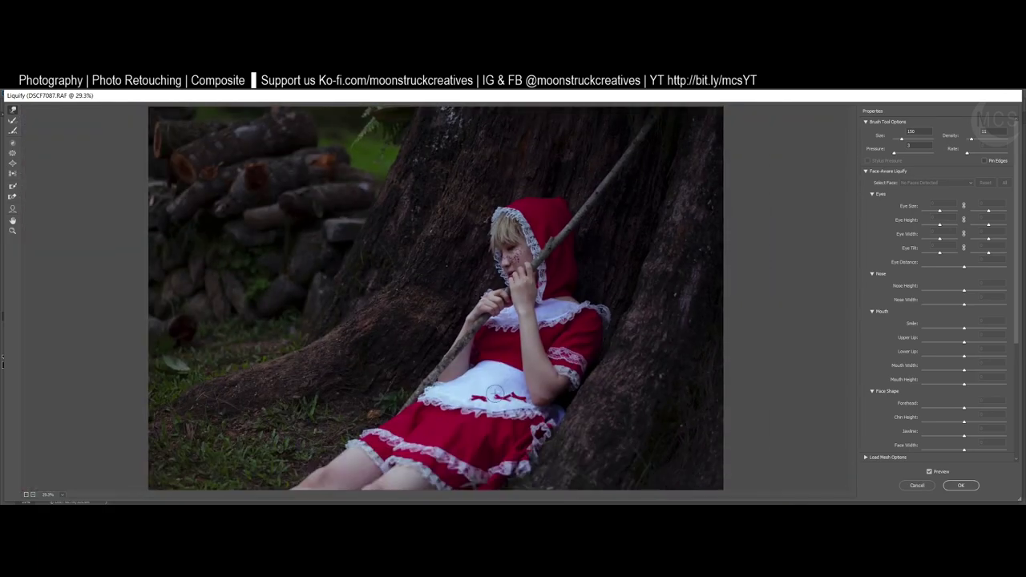
pyautogui.hotkey('ctrl', '+')
pyautogui.hotkey('ctrl', '+')
pyautogui.scroll(-2, 529, 396)
pyautogui.scroll(1, 532, 386)
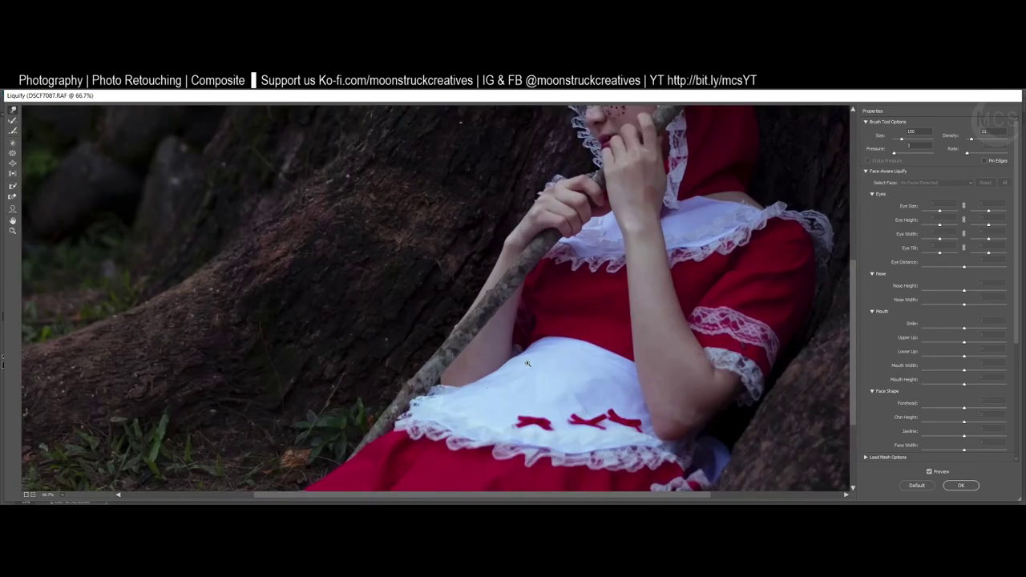
pyautogui.scroll(-4, 559, 372)
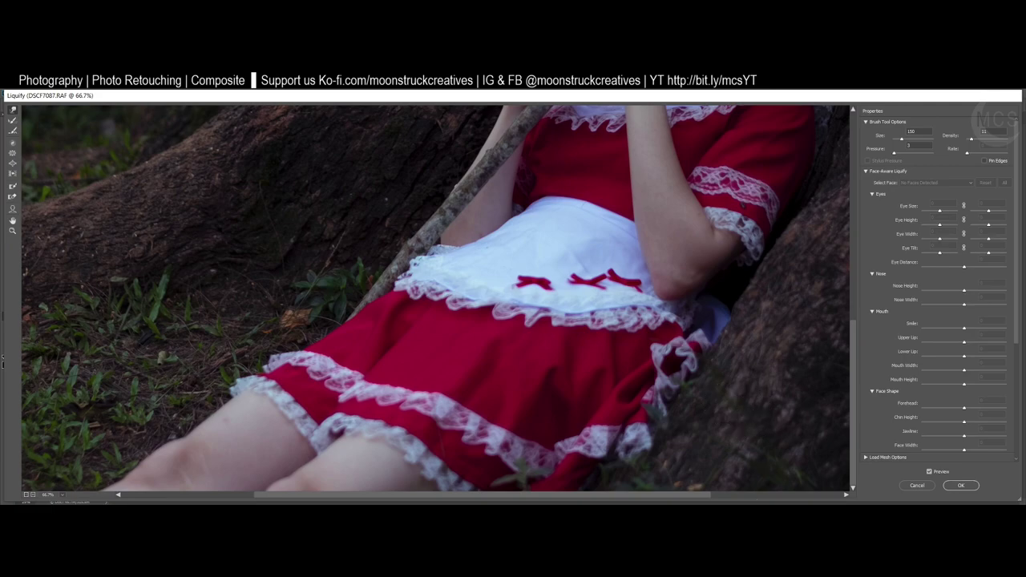
pyautogui.rightClick(757, 502)
pyautogui.click(756, 496)
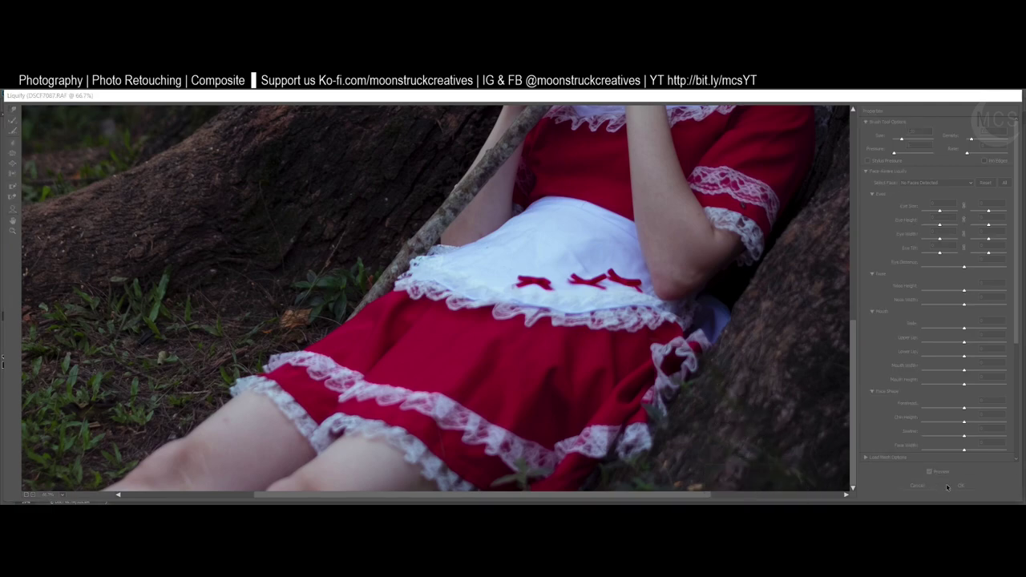
pyautogui.click(972, 487)
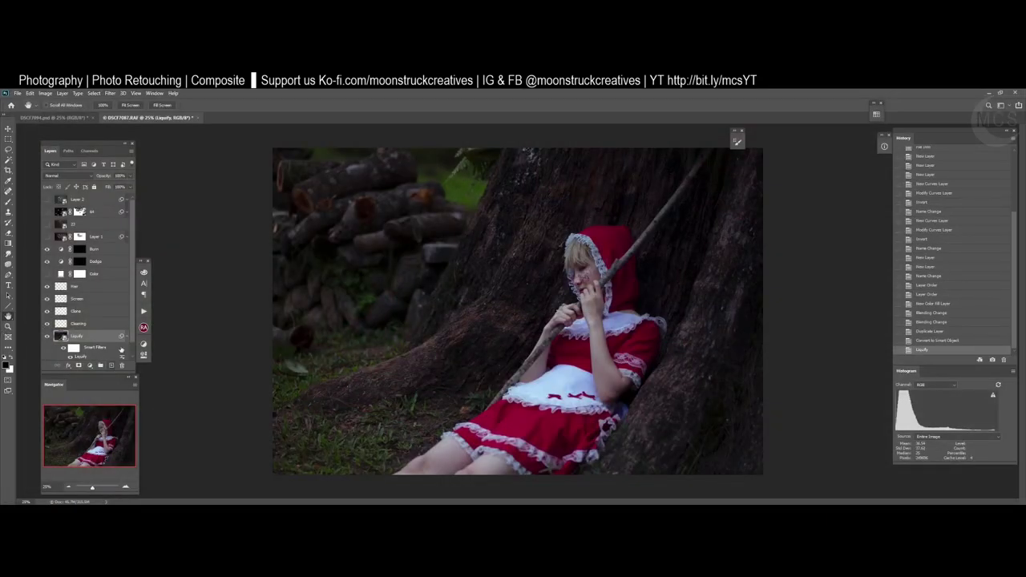
# - Create a new layer directly above the Liquify layer and choose a hard round brush at a reduced size
pyautogui.click(111, 365)
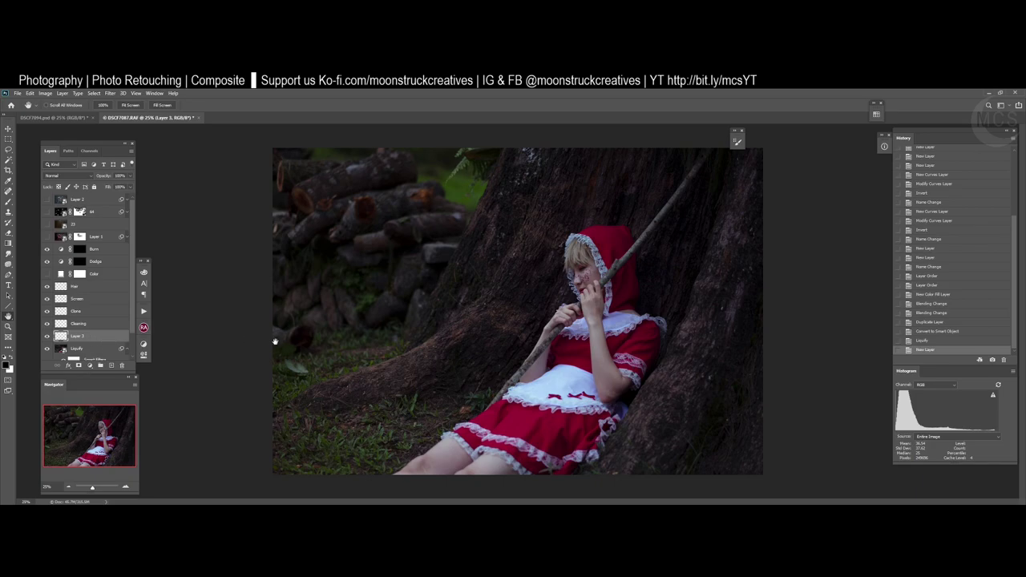
pyautogui.press('b')
pyautogui.rightClick(501, 256)
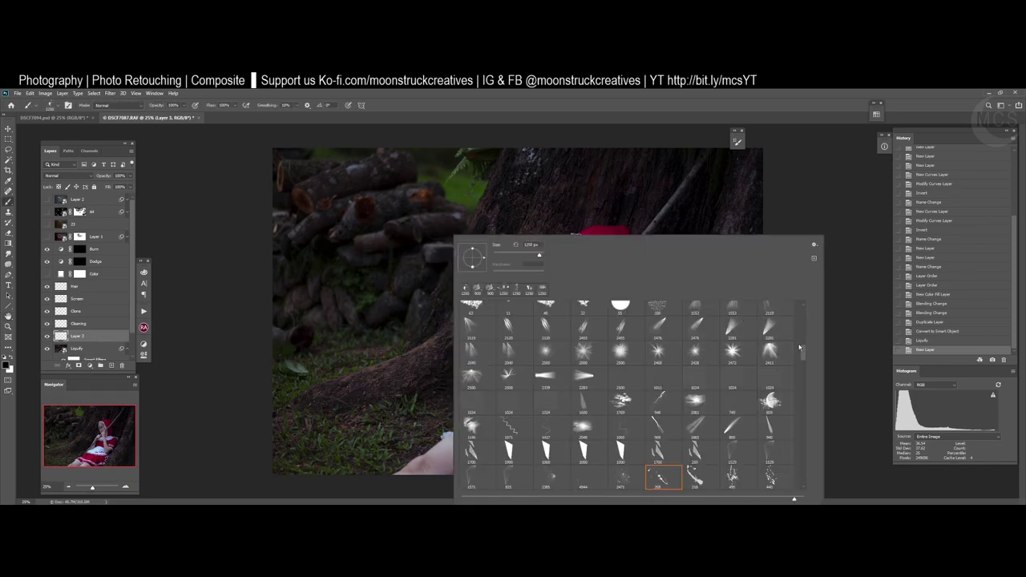
pyautogui.scroll(10, 798, 313)
pyautogui.click(734, 313)
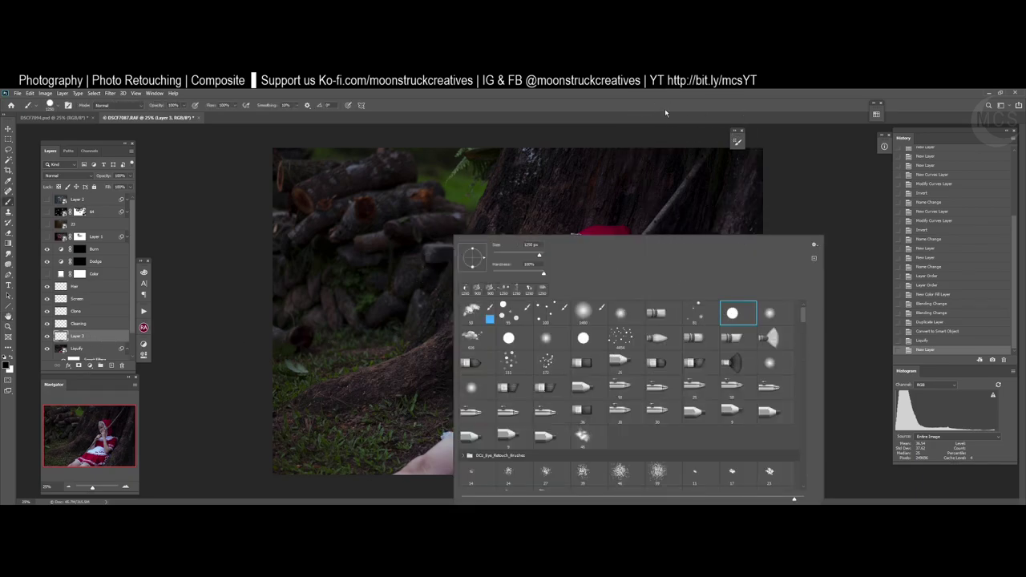
pyautogui.click(665, 108)
pyautogui.press('[')
pyautogui.press('[')
pyautogui.press('[')
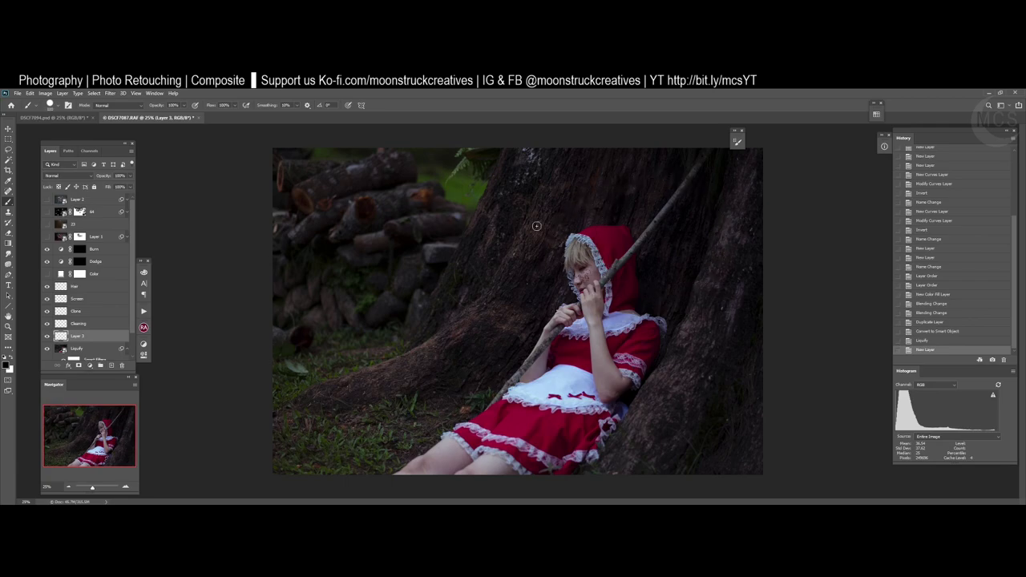
# - Set the foreground colour to a light yellow swatch and reduce the brush to a thin marking size
pyautogui.click(877, 114)
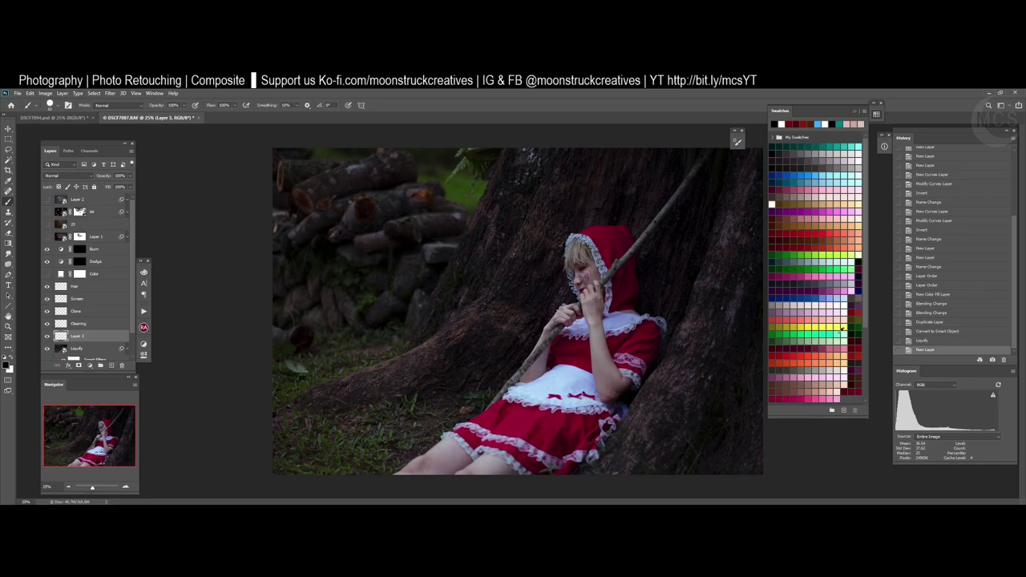
pyautogui.click(846, 324)
pyautogui.click(879, 114)
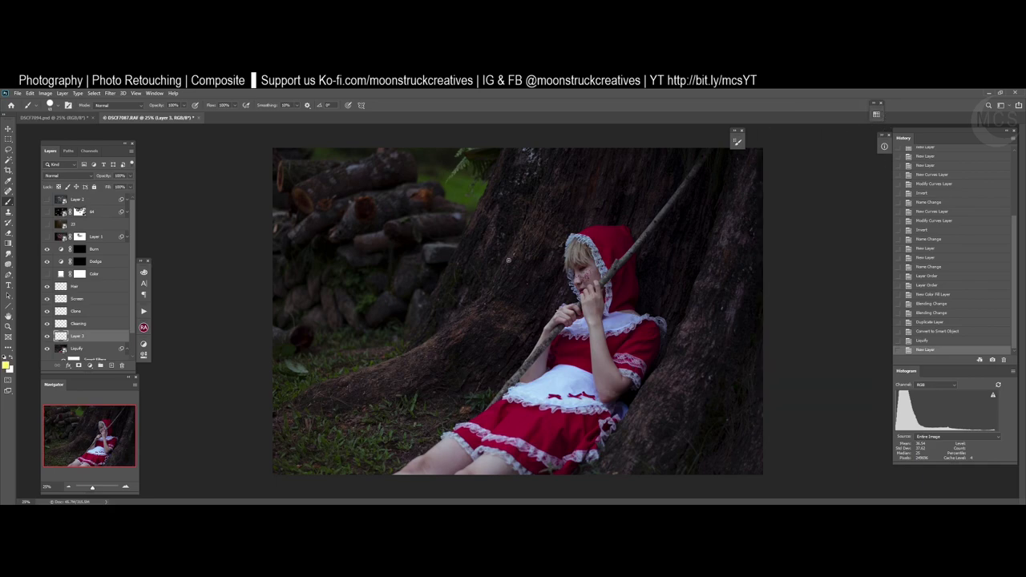
pyautogui.press('[')
pyautogui.press('[')
# - Circle the model's face, elbow and knee in yellow as trial marks, and erase all three circles
pyautogui.moveTo(582, 228); pyautogui.dragTo(598, 242)
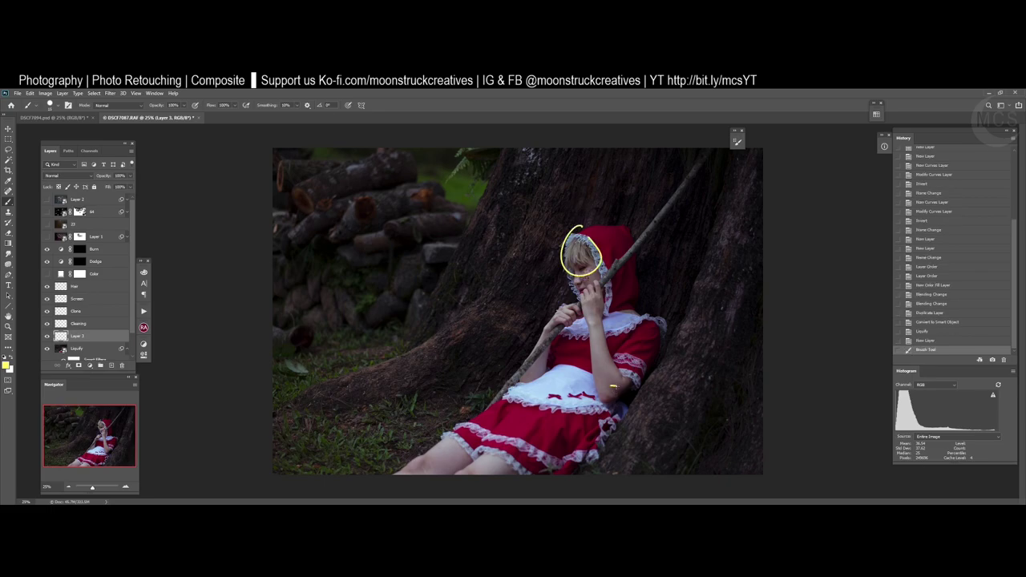
pyautogui.moveTo(614, 386); pyautogui.dragTo(616, 398)
pyautogui.moveTo(388, 473); pyautogui.dragTo(433, 471)
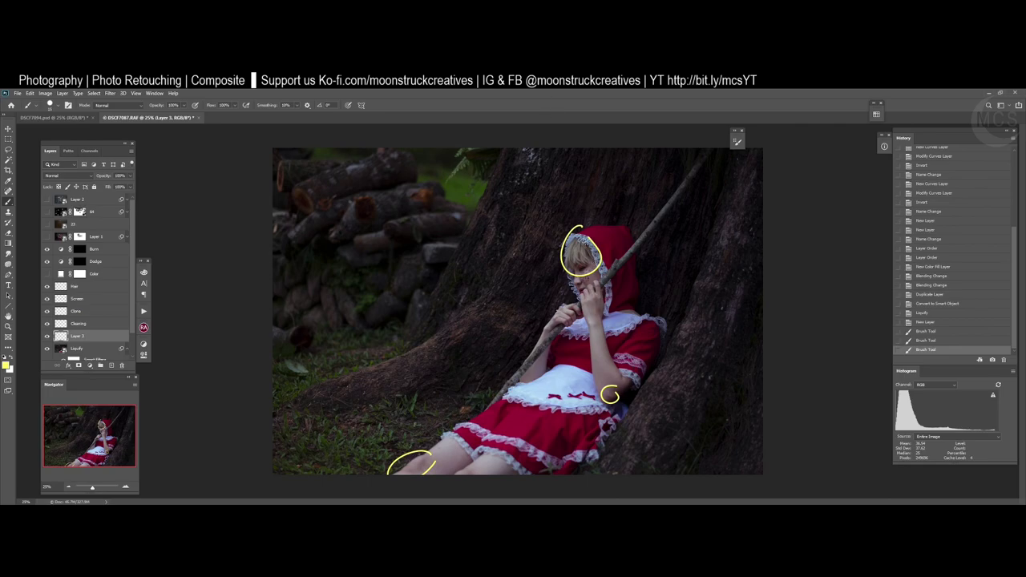
pyautogui.press('e')
pyautogui.moveTo(608, 269)
pyautogui.mouseDown()
pyautogui.moveTo(591, 240)
pyautogui.moveTo(562, 261)
pyautogui.mouseUp()
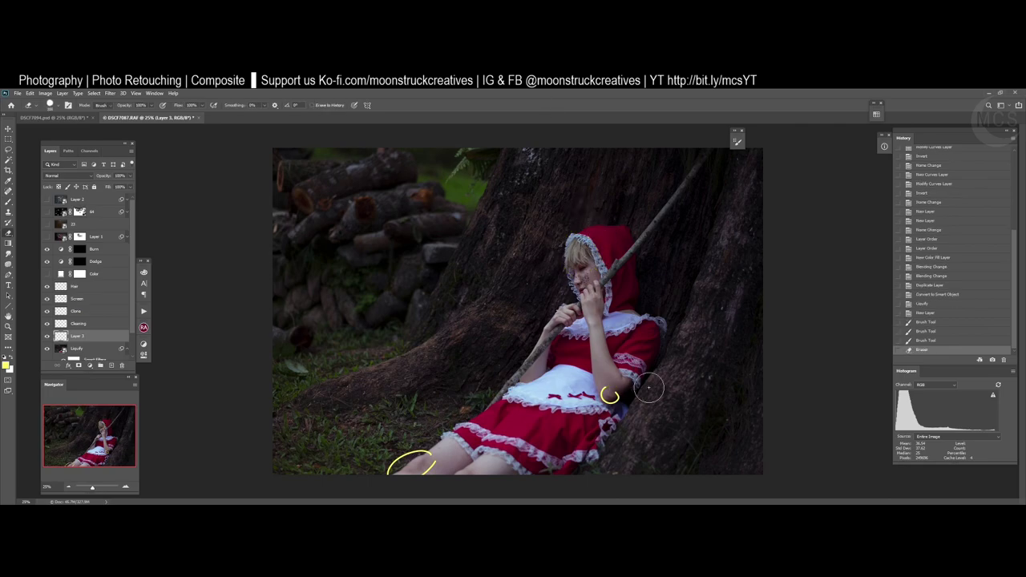
pyautogui.moveTo(650, 389)
pyautogui.mouseDown()
pyautogui.moveTo(625, 384)
pyautogui.moveTo(535, 428)
pyautogui.moveTo(388, 465)
pyautogui.moveTo(391, 480)
pyautogui.moveTo(468, 425)
pyautogui.mouseUp()
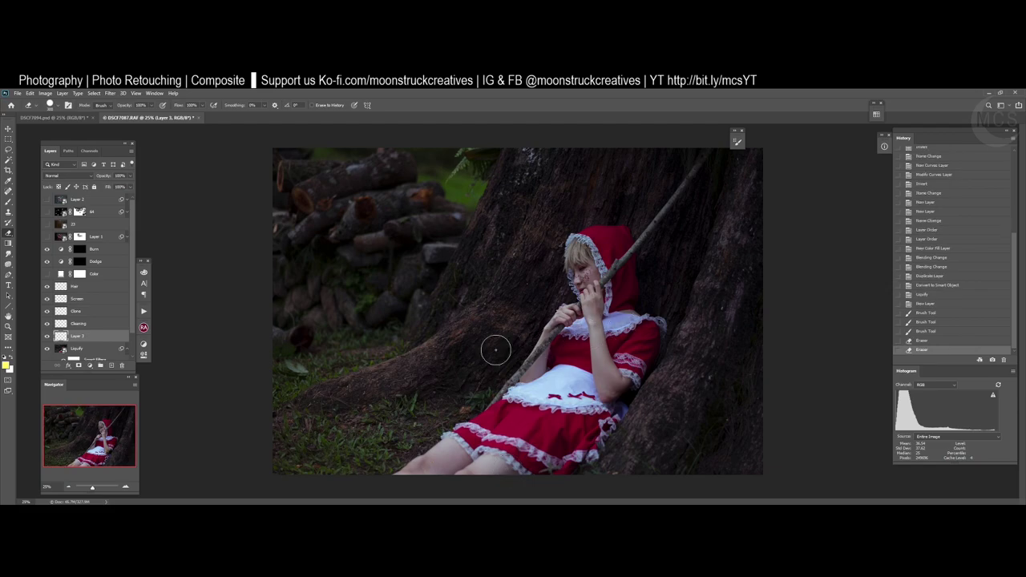
# - With a finer brush, circle the blemish on the model's thigh and the uneven skin on both knees in yellow
pyautogui.hotkey('ctrl', 'space')
pyautogui.moveTo(579, 379); pyautogui.dragTo(616, 375)
pyautogui.press('space')
pyautogui.moveTo(582, 416); pyautogui.dragTo(650, 250)
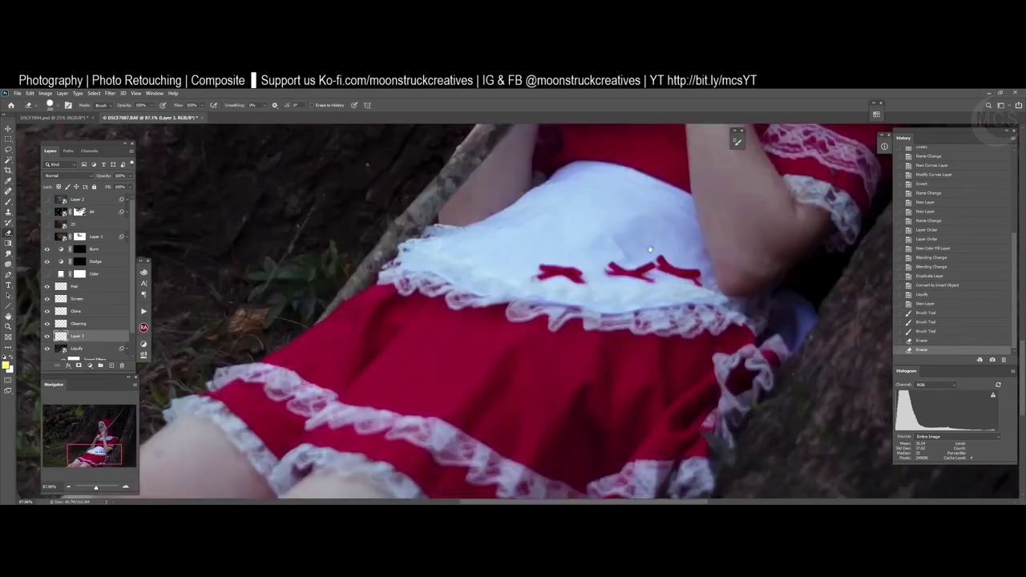
pyautogui.scroll(-3, 646, 264)
pyautogui.hscroll(-5, 618, 348)
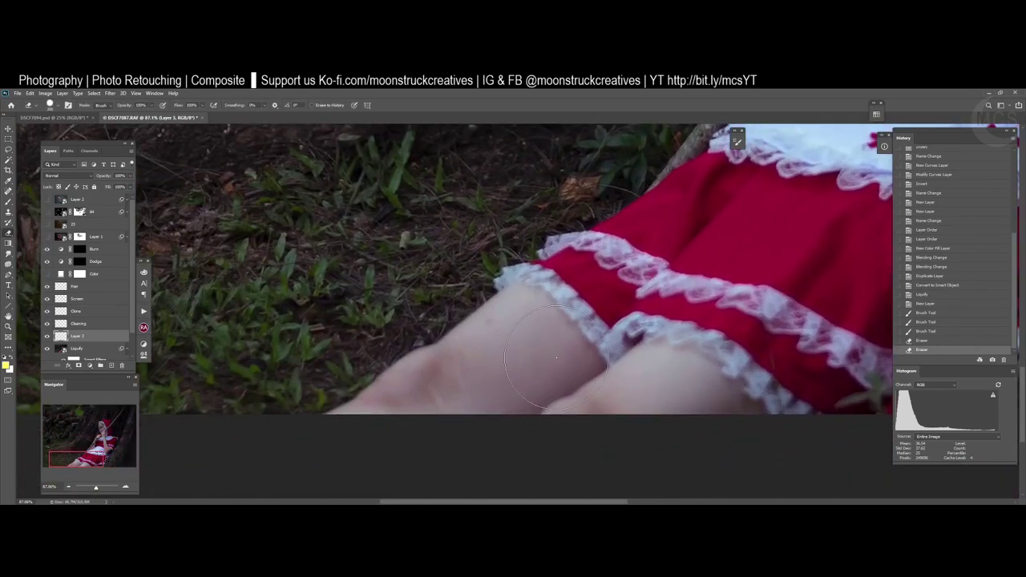
pyautogui.press('b')
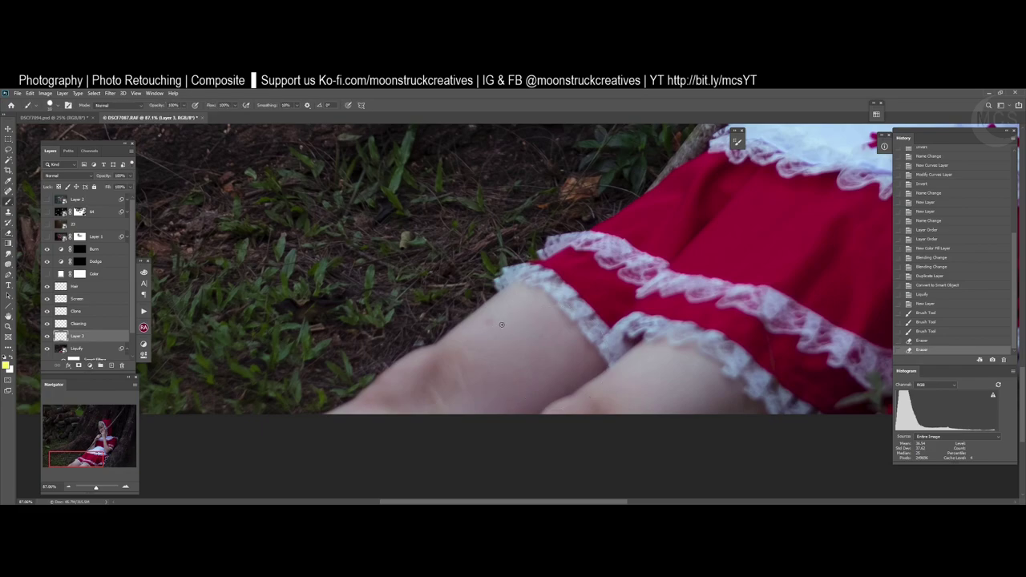
pyautogui.press('[')
pyautogui.press('[')
pyautogui.moveTo(491, 313); pyautogui.dragTo(488, 323)
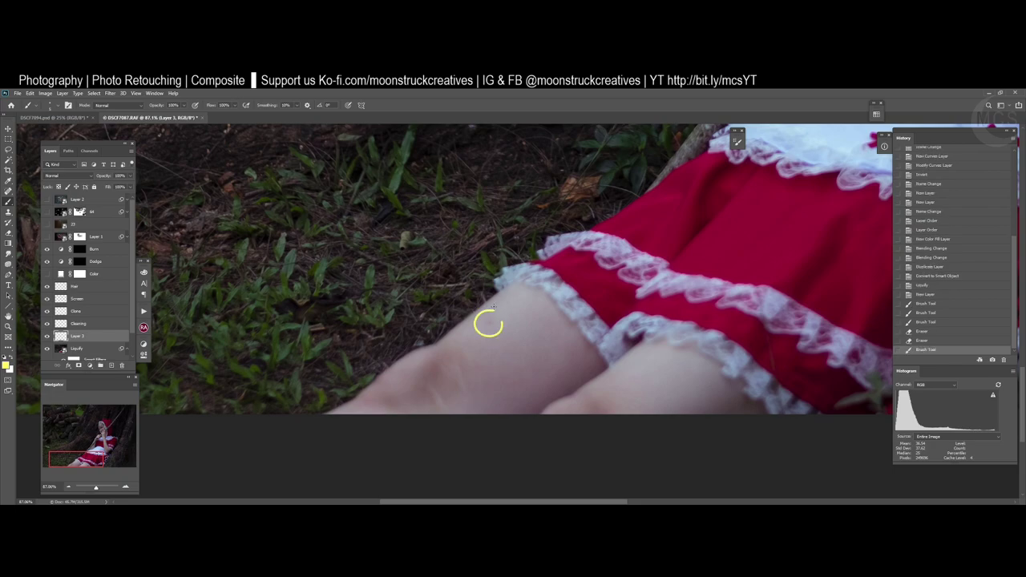
pyautogui.hotkey('ctrl', 'z')
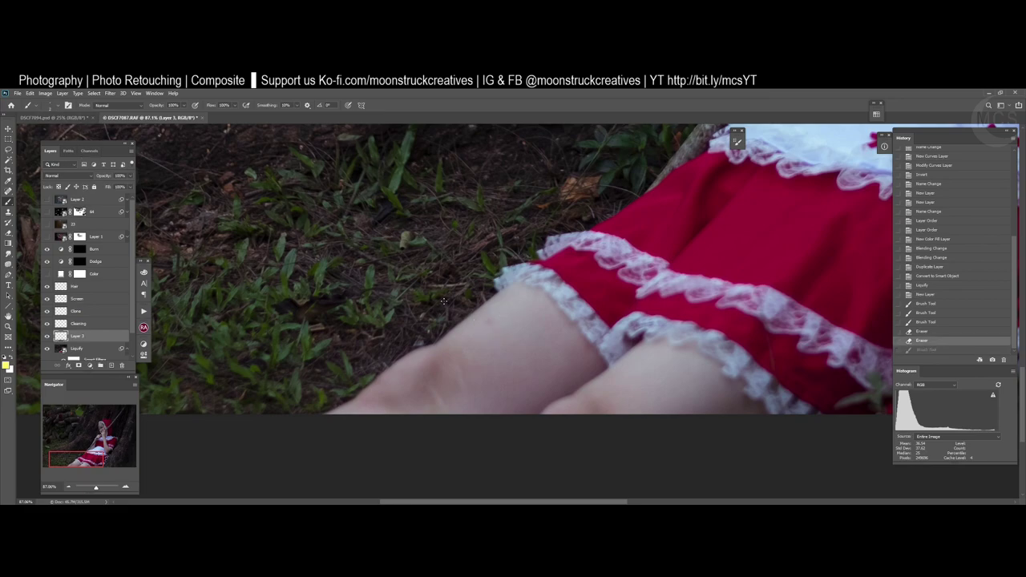
pyautogui.moveTo(486, 331); pyautogui.dragTo(491, 306)
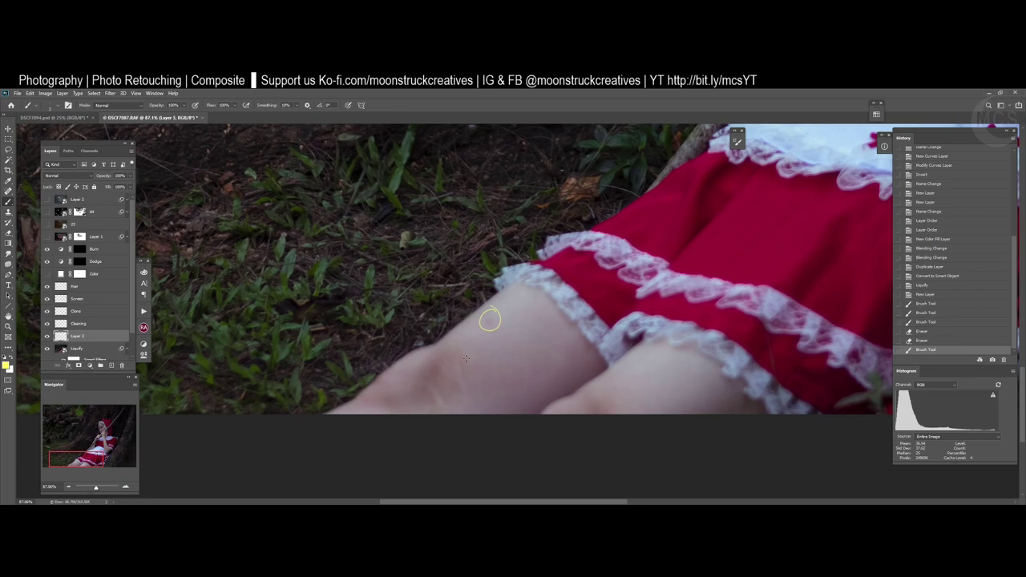
pyautogui.moveTo(456, 340)
pyautogui.mouseDown()
pyautogui.moveTo(430, 415)
pyautogui.moveTo(400, 360)
pyautogui.mouseUp()
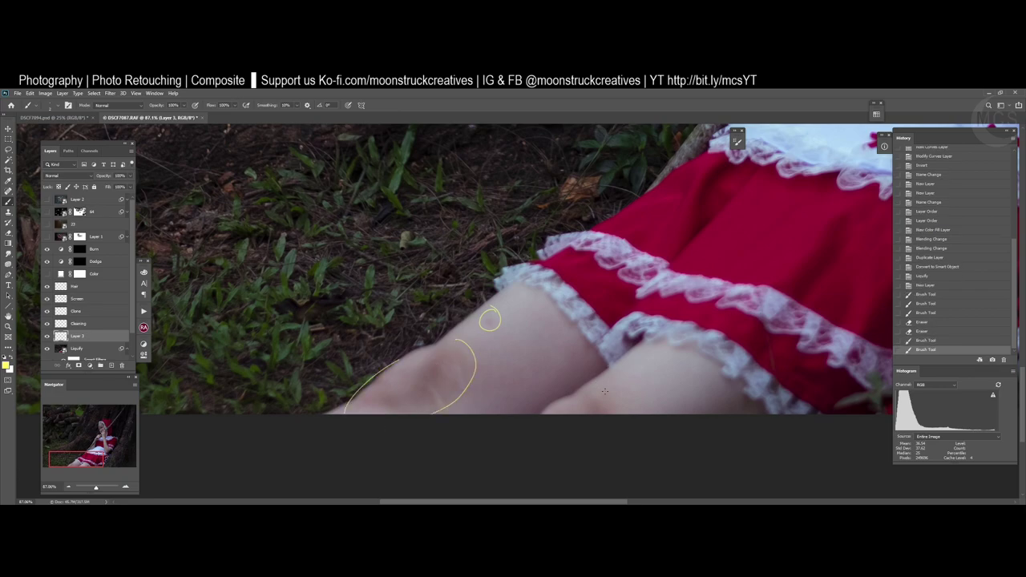
pyautogui.moveTo(568, 413); pyautogui.dragTo(629, 412)
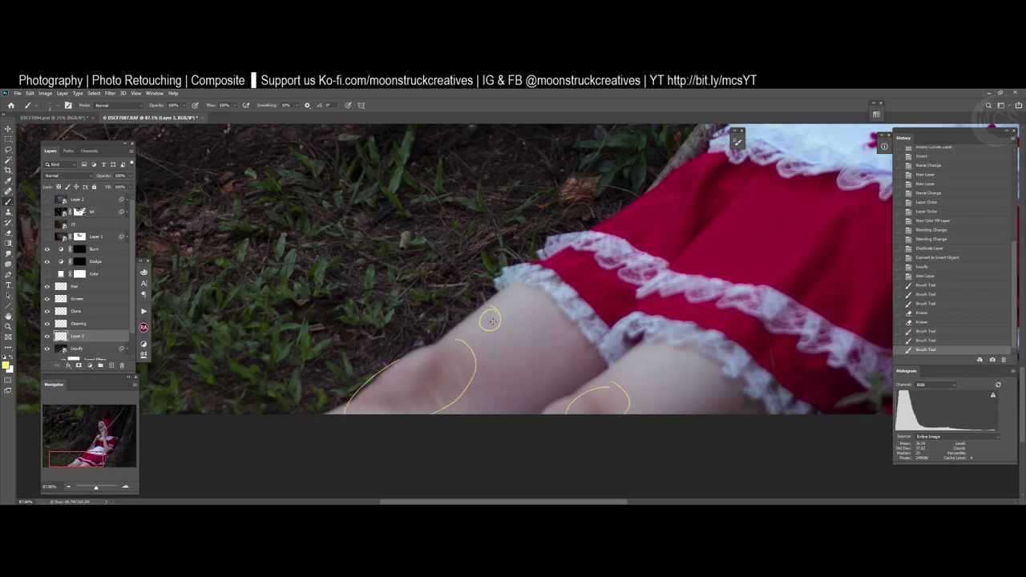
# - Circle the flaw on the side of the raised hand and the small mark on the forearm near the sleeve lace
pyautogui.scroll(10, 648, 290)
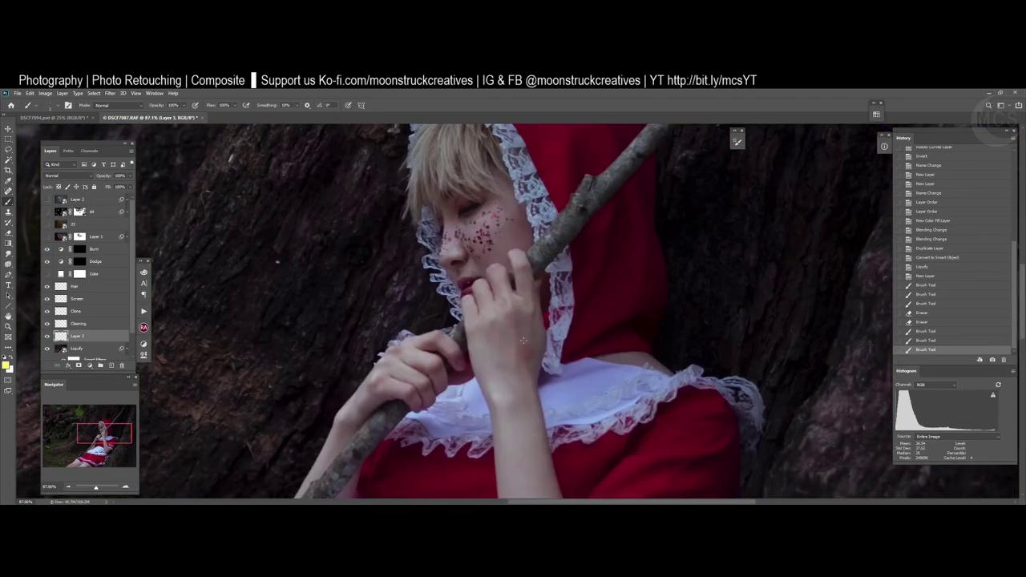
pyautogui.moveTo(527, 340); pyautogui.dragTo(519, 337)
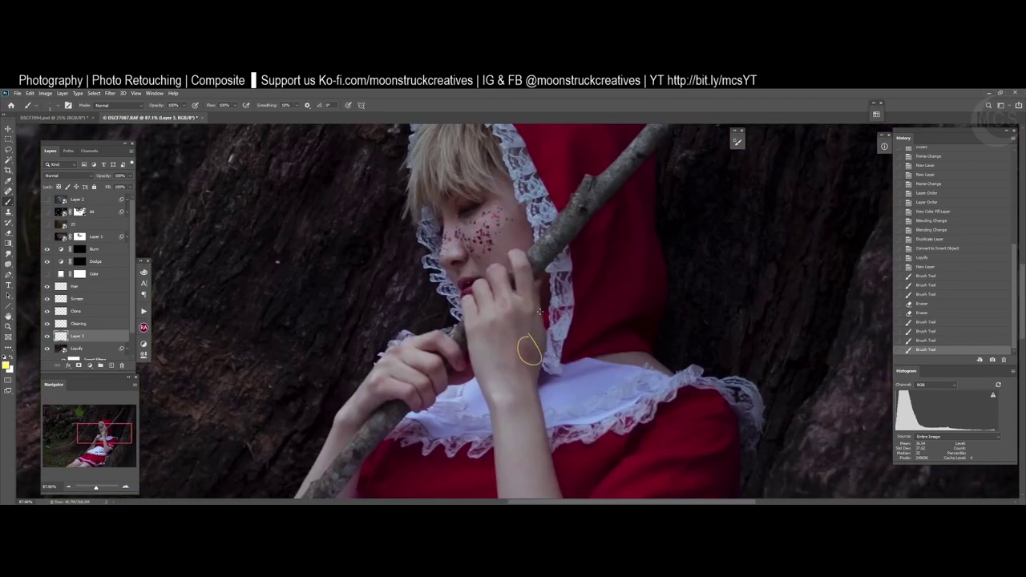
pyautogui.moveTo(514, 305); pyautogui.dragTo(561, 292)
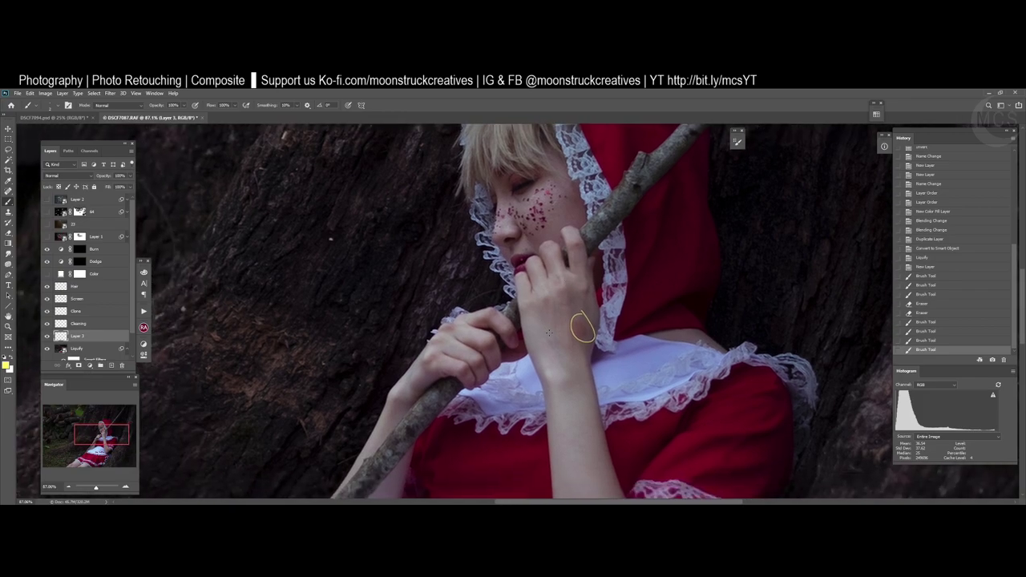
pyautogui.moveTo(566, 416); pyautogui.dragTo(584, 231)
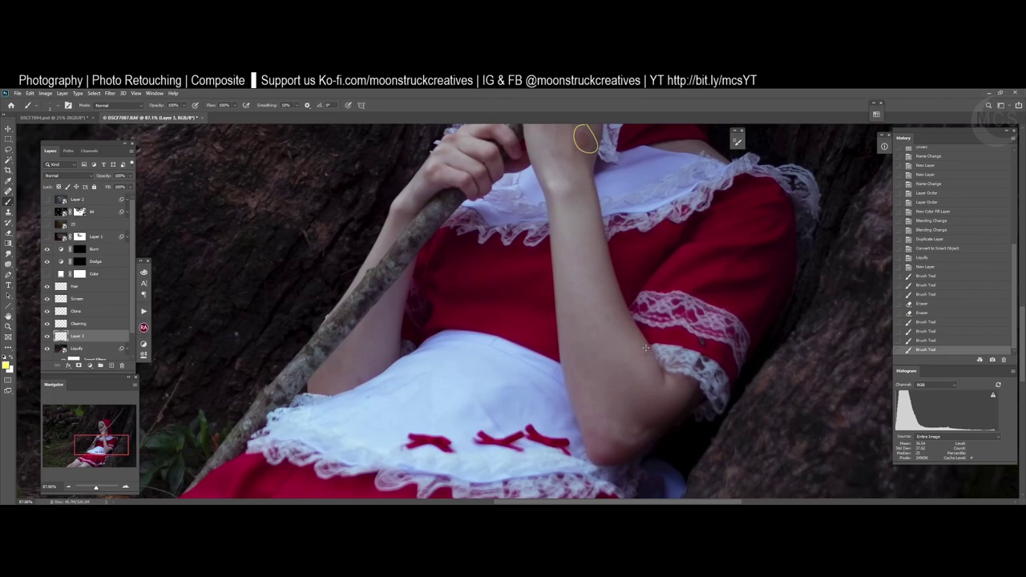
pyautogui.moveTo(645, 347); pyautogui.dragTo(645, 350)
# - Circle the spot on the lips, the specks beside the nose, the shiny cheek patches and the bright red dot under the eye
pyautogui.moveTo(491, 305); pyautogui.dragTo(603, 374)
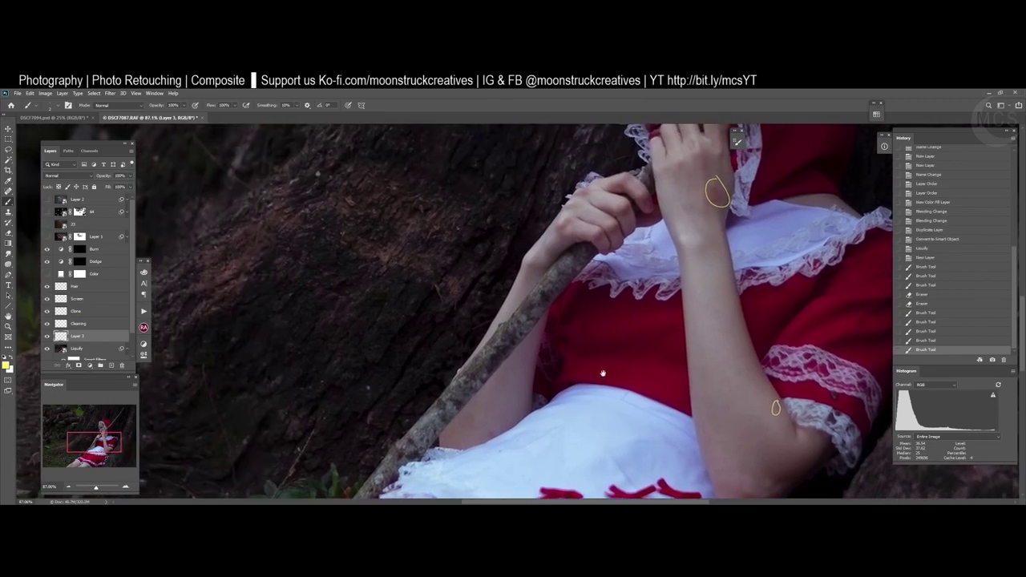
pyautogui.scroll(5, 501, 338)
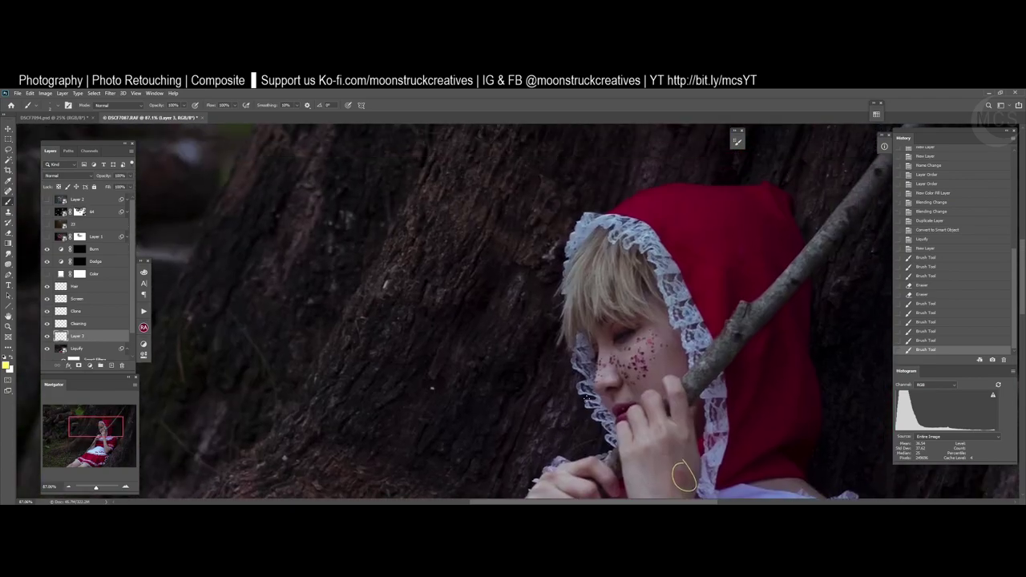
pyautogui.press('z')
pyautogui.moveTo(624, 384); pyautogui.dragTo(669, 364)
pyautogui.moveTo(645, 436)
pyautogui.mouseDown()
pyautogui.moveTo(616, 300)
pyautogui.moveTo(600, 348)
pyautogui.moveTo(601, 332)
pyautogui.mouseUp()
pyautogui.moveTo(604, 273); pyautogui.dragTo(618, 394)
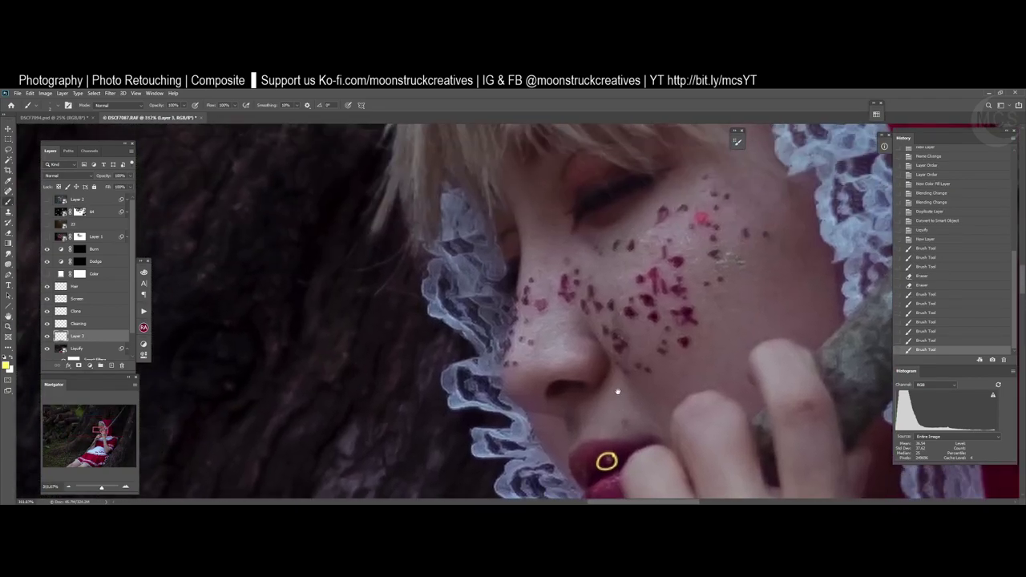
pyautogui.moveTo(617, 315)
pyautogui.mouseDown()
pyautogui.moveTo(628, 351)
pyautogui.moveTo(619, 305)
pyautogui.mouseUp()
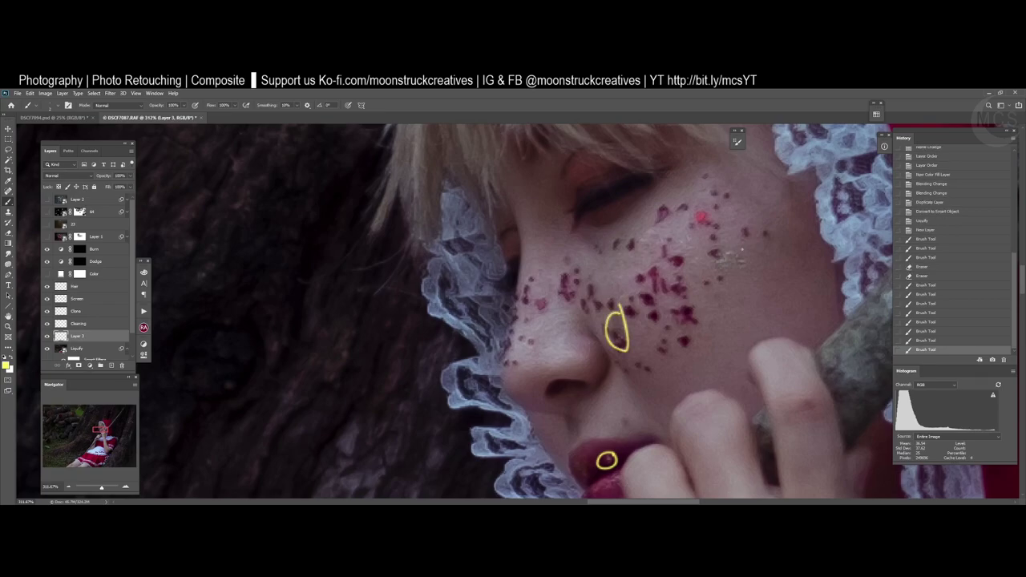
pyautogui.moveTo(710, 254); pyautogui.dragTo(709, 268)
pyautogui.moveTo(672, 228)
pyautogui.mouseDown()
pyautogui.moveTo(694, 252)
pyautogui.moveTo(701, 363)
pyautogui.mouseUp()
pyautogui.moveTo(703, 317); pyautogui.dragTo(714, 330)
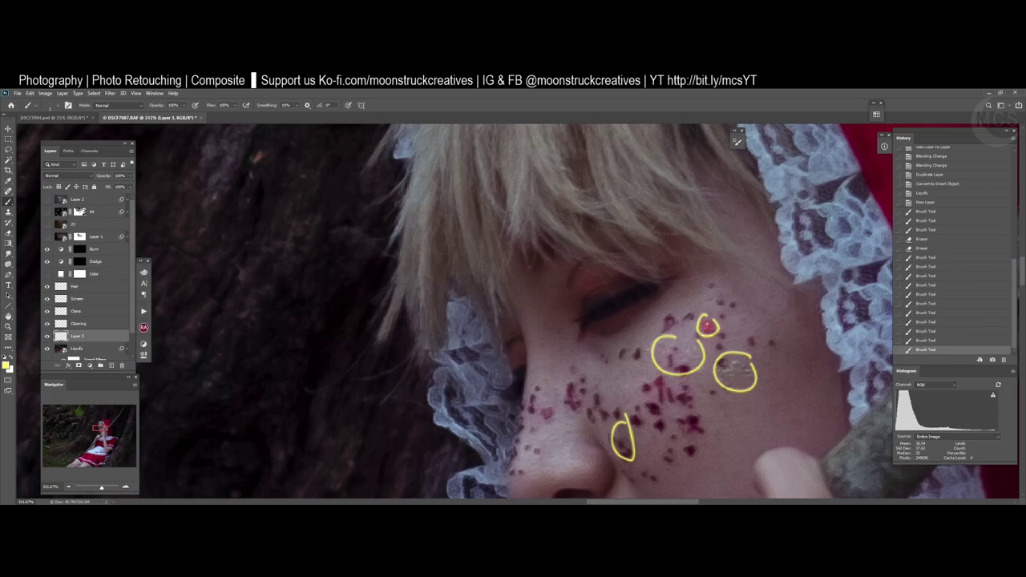
pyautogui.moveTo(595, 328)
pyautogui.mouseDown()
pyautogui.moveTo(653, 390)
pyautogui.moveTo(678, 393)
pyautogui.moveTo(747, 293)
pyautogui.moveTo(740, 283)
pyautogui.moveTo(629, 340)
pyautogui.moveTo(629, 311)
pyautogui.mouseUp()
pyautogui.hotkey('ctrl', 'z')
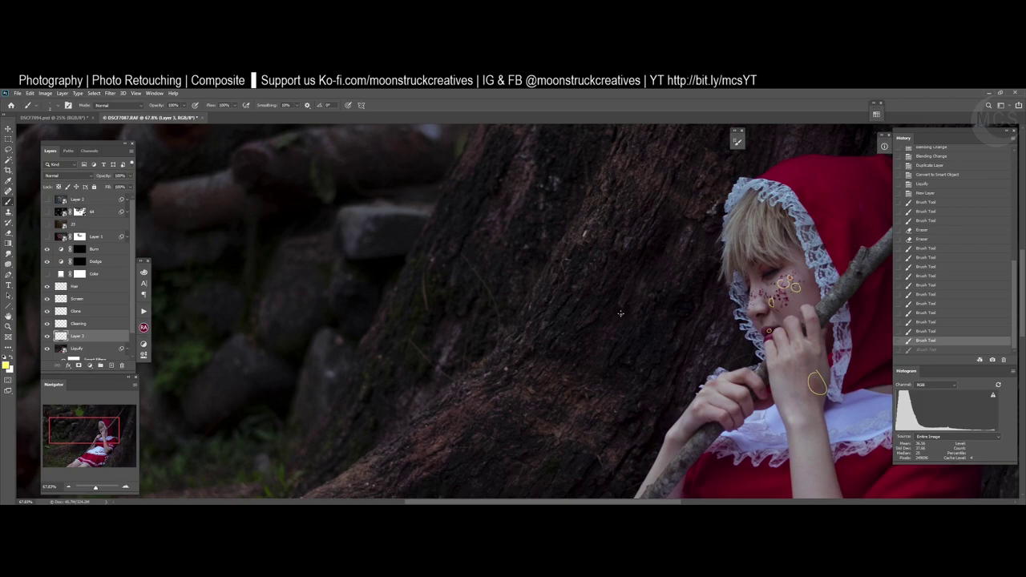
# - Circle the small distracting specks on the tree trunk beside the model in yellow
pyautogui.moveTo(634, 319)
pyautogui.mouseDown()
pyautogui.moveTo(652, 236)
pyautogui.moveTo(610, 289)
pyautogui.moveTo(644, 242)
pyautogui.moveTo(681, 222)
pyautogui.moveTo(638, 234)
pyautogui.mouseUp()
pyautogui.press('z')
pyautogui.press('z')
pyautogui.press('b')
pyautogui.moveTo(513, 298); pyautogui.dragTo(508, 295)
pyautogui.press('space')
pyautogui.moveTo(583, 386); pyautogui.dragTo(633, 227)
pyautogui.moveTo(594, 343); pyautogui.dragTo(602, 328)
# - Examine the ground, tree root, woodpile, upper trunk and the bark behind the model for distracting spots
pyautogui.press('space')
pyautogui.moveTo(518, 309)
pyautogui.mouseDown()
pyautogui.moveTo(698, 460)
pyautogui.moveTo(754, 202)
pyautogui.mouseUp()
pyautogui.moveTo(647, 351); pyautogui.dragTo(786, 415)
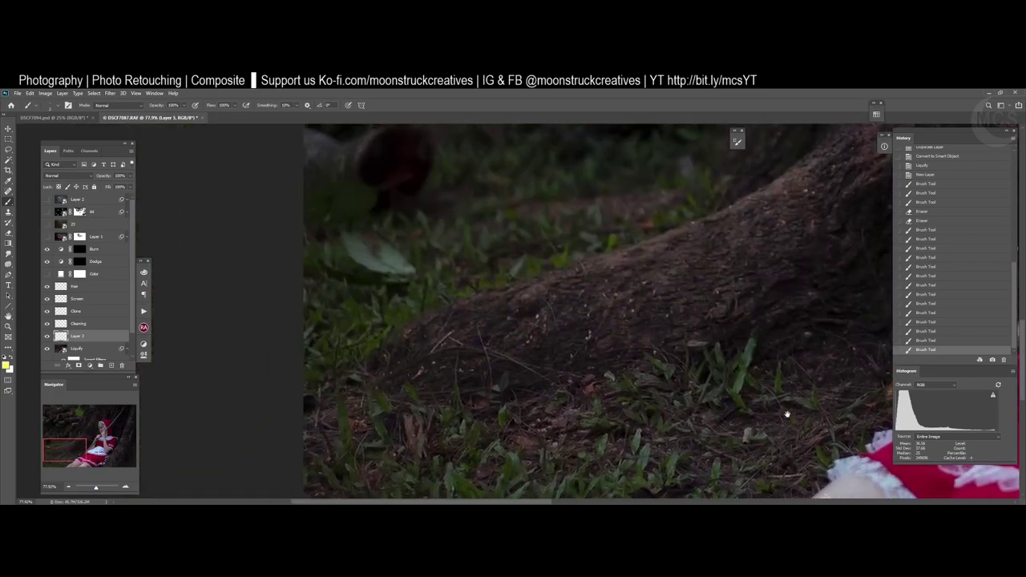
pyautogui.moveTo(698, 271); pyautogui.dragTo(751, 426)
pyautogui.moveTo(741, 296); pyautogui.dragTo(618, 481)
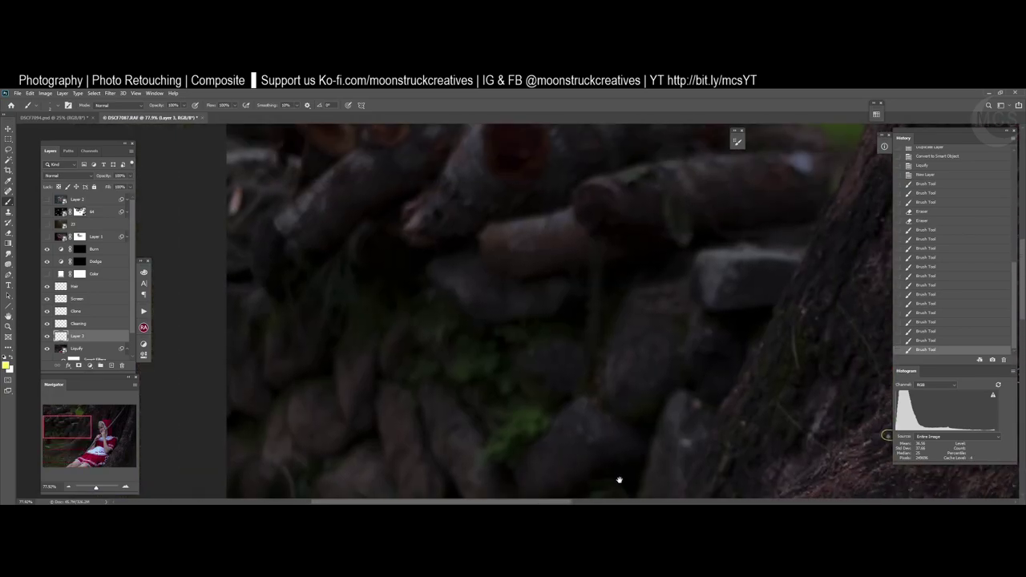
pyautogui.moveTo(785, 242); pyautogui.dragTo(624, 461)
pyautogui.moveTo(730, 267); pyautogui.dragTo(433, 357)
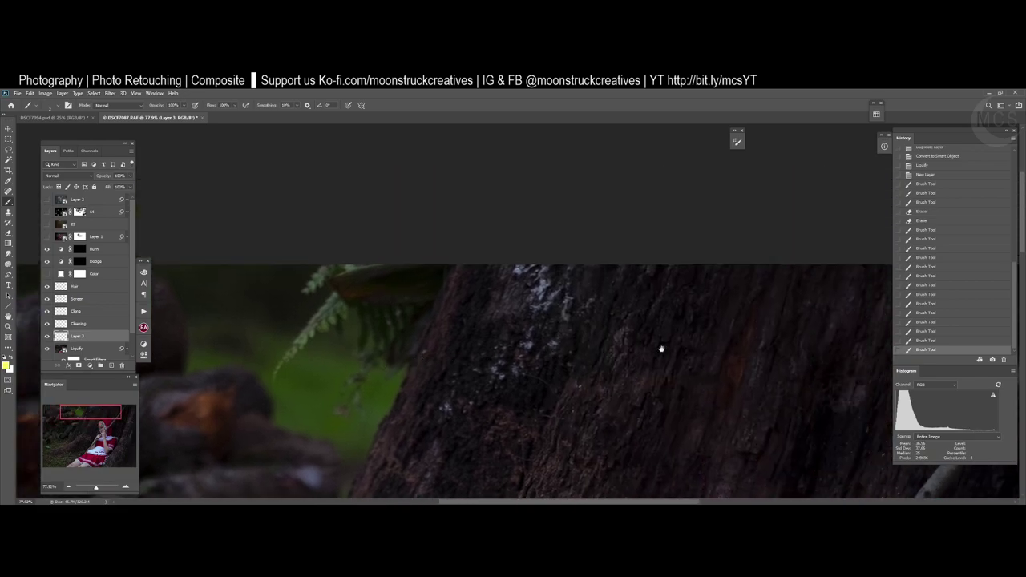
pyautogui.moveTo(660, 348); pyautogui.dragTo(329, 288)
pyautogui.moveTo(563, 305); pyautogui.dragTo(666, 126)
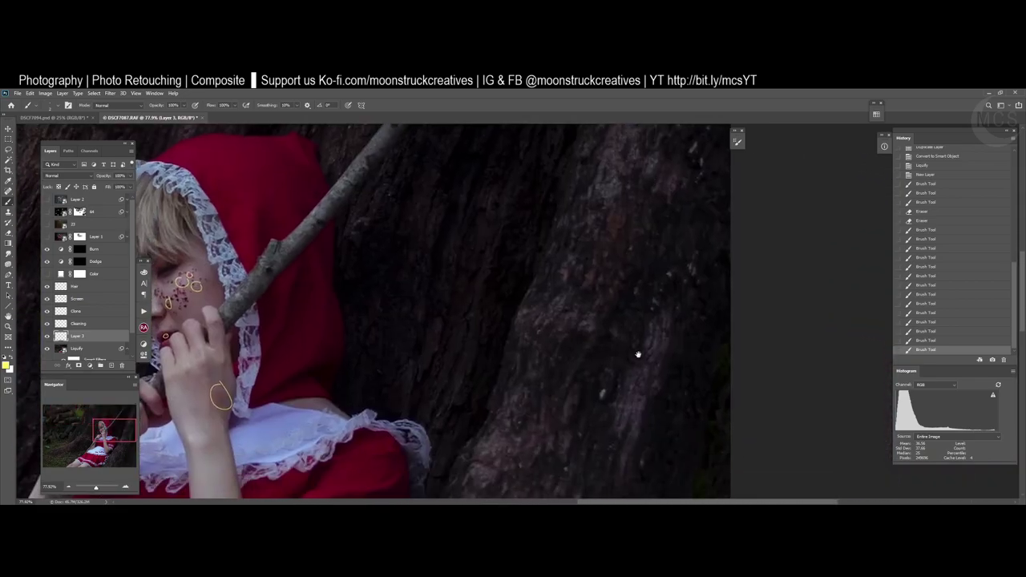
pyautogui.moveTo(636, 355); pyautogui.dragTo(708, 181)
# - Circle the pale spots on the bark beyond the model's sleeve in yellow and check the marked figure
pyautogui.click(668, 178)
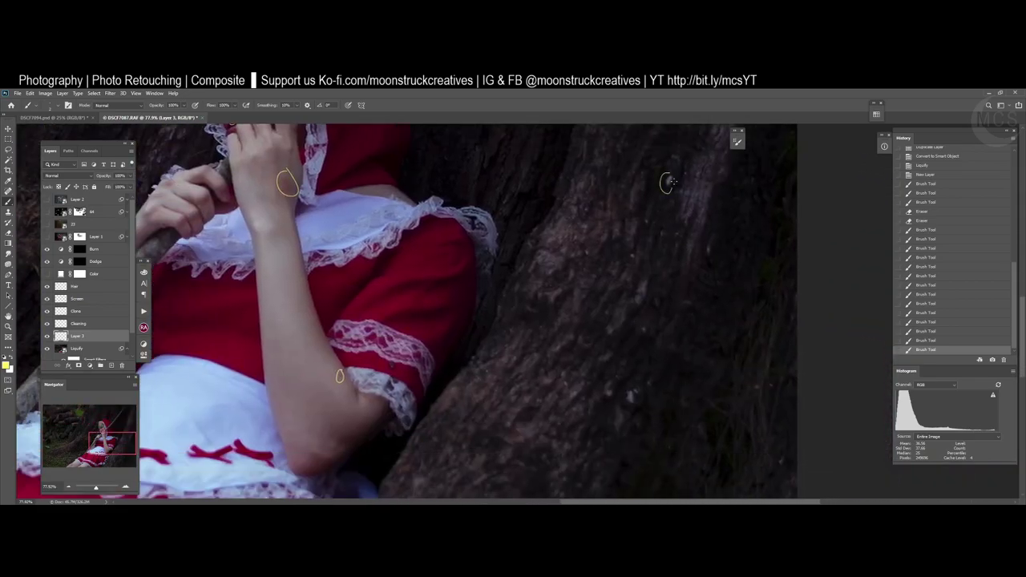
pyautogui.moveTo(633, 389); pyautogui.dragTo(635, 388)
pyautogui.moveTo(518, 408); pyautogui.dragTo(799, 151)
pyautogui.moveTo(628, 372); pyautogui.dragTo(705, 303)
pyautogui.scroll(-6, 705, 303)
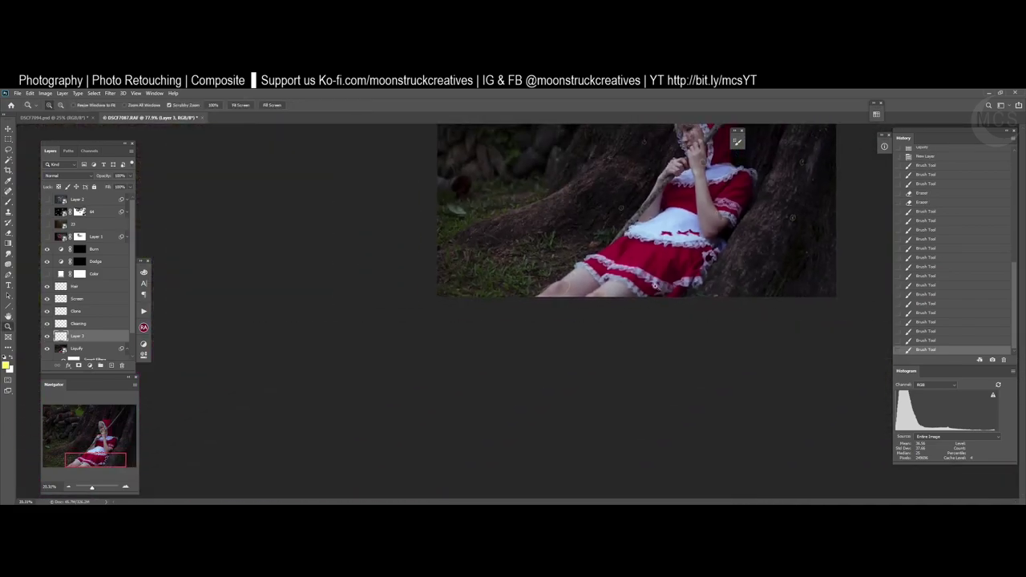
pyautogui.press('z')
pyautogui.scroll(5, 588, 345)
pyautogui.press('b')
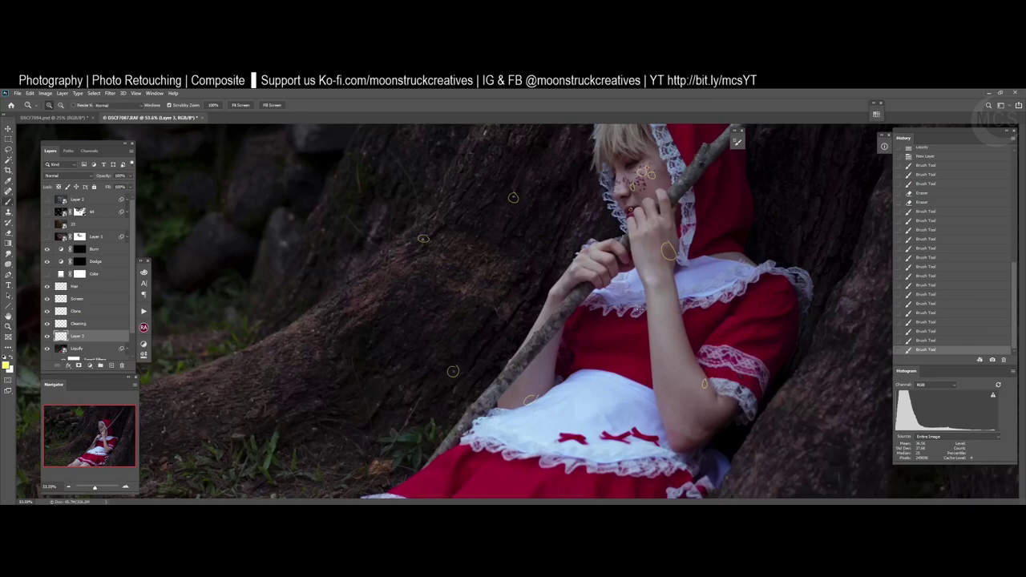
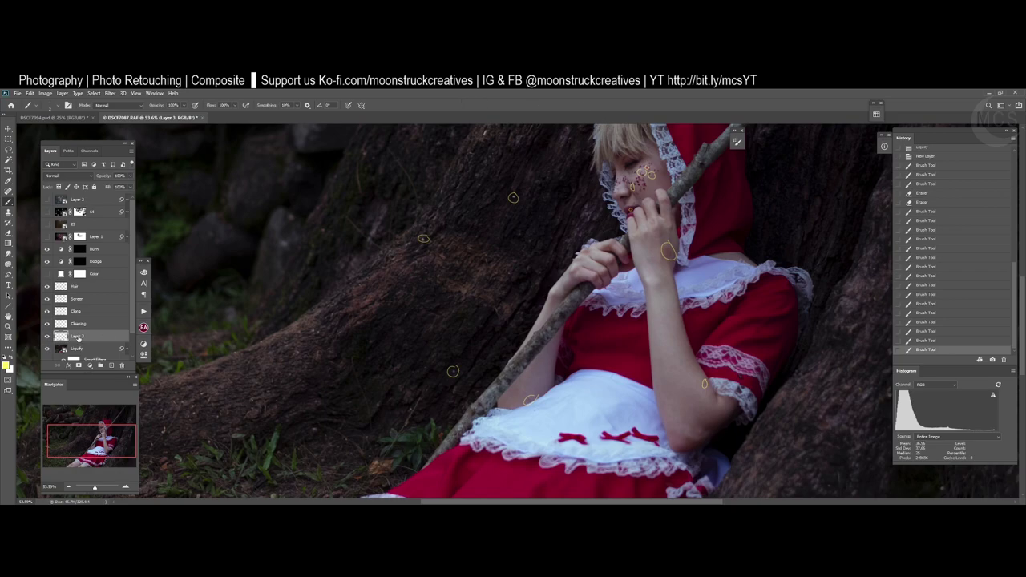
# - Rename the layer holding the yellow markings as note and move it to the top of the layer stack
pyautogui.doubleClick(78, 336)
pyautogui.write('note')
pyautogui.press('Return')
pyautogui.moveTo(105, 337); pyautogui.dragTo(103, 197)
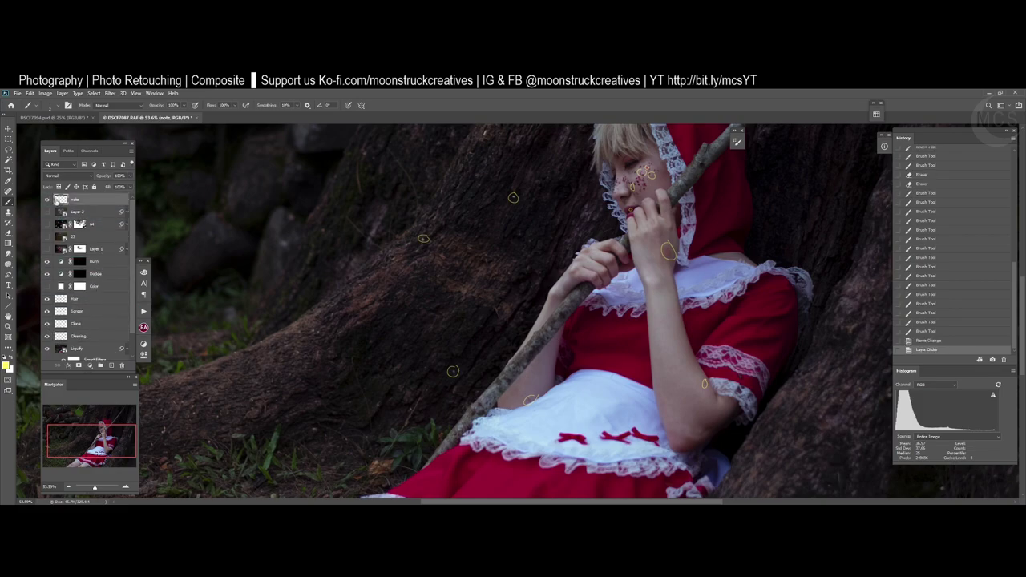
# - Toggle the note layer's visibility to compare the photo with and without the yellow circles
pyautogui.click(48, 201)
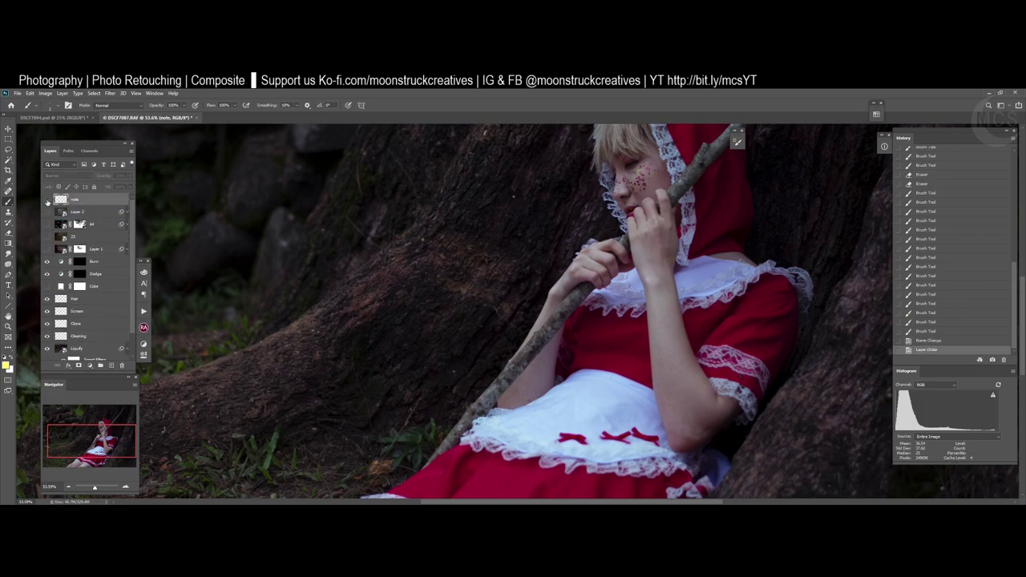
pyautogui.click(47, 201)
pyautogui.click(47, 202)
pyautogui.click(46, 200)
pyautogui.click(47, 200)
# - Make the Cleaning layer active with the Spot Healing Brush and hide the note layer
pyautogui.scroll(-1, 46, 322)
pyautogui.click(80, 309)
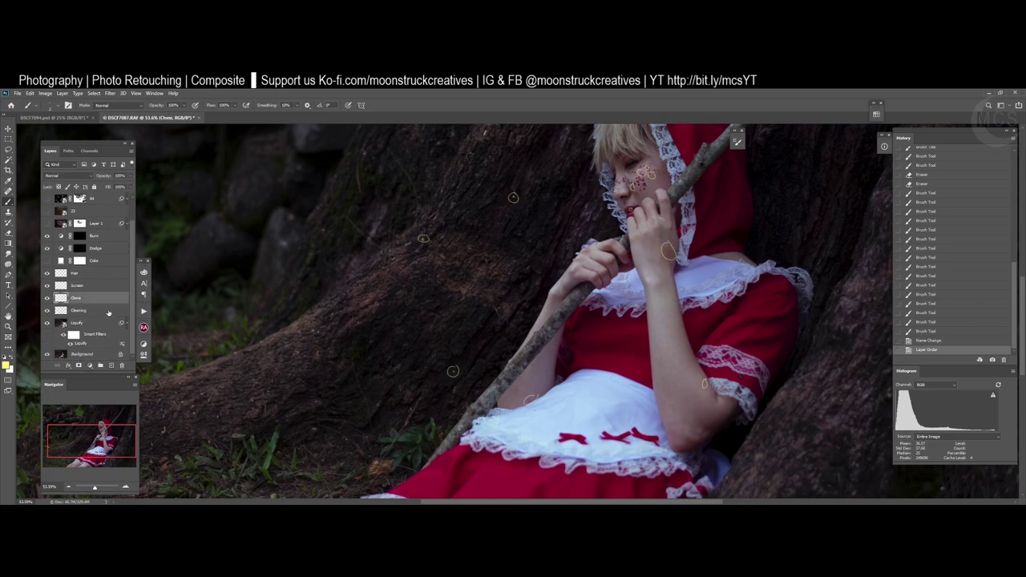
pyautogui.click(8, 191)
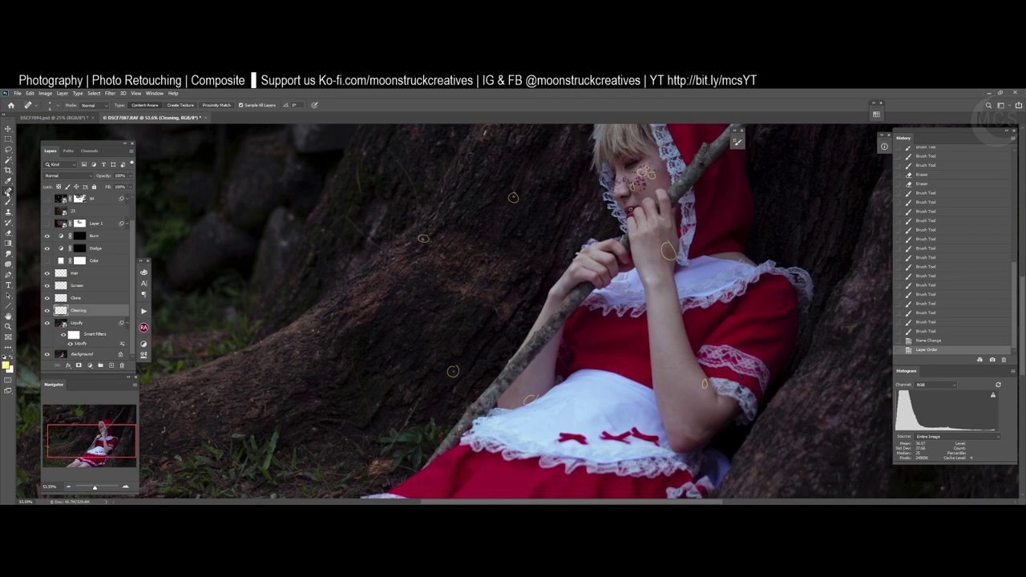
pyautogui.rightClick(8, 190)
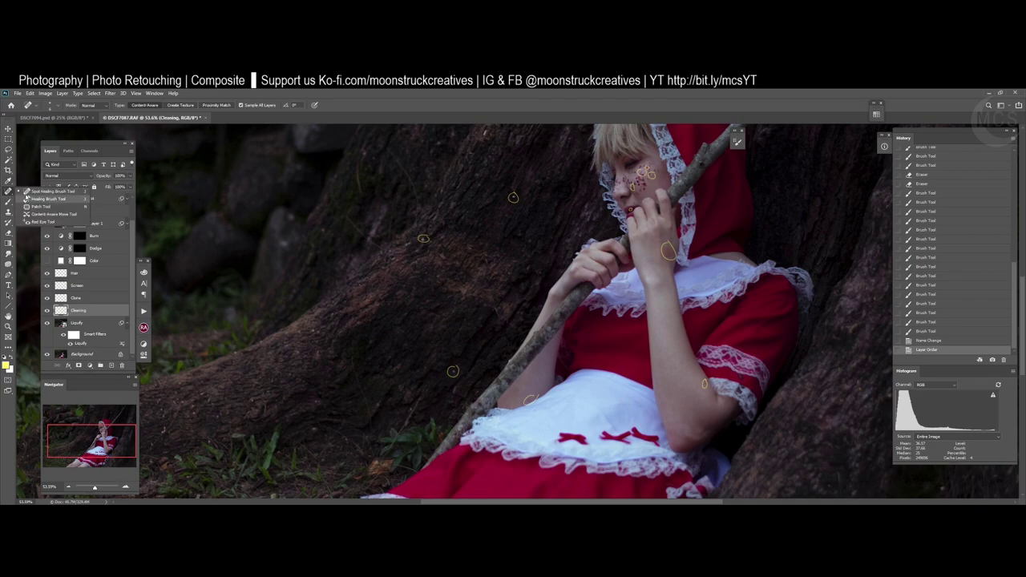
pyautogui.click(36, 190)
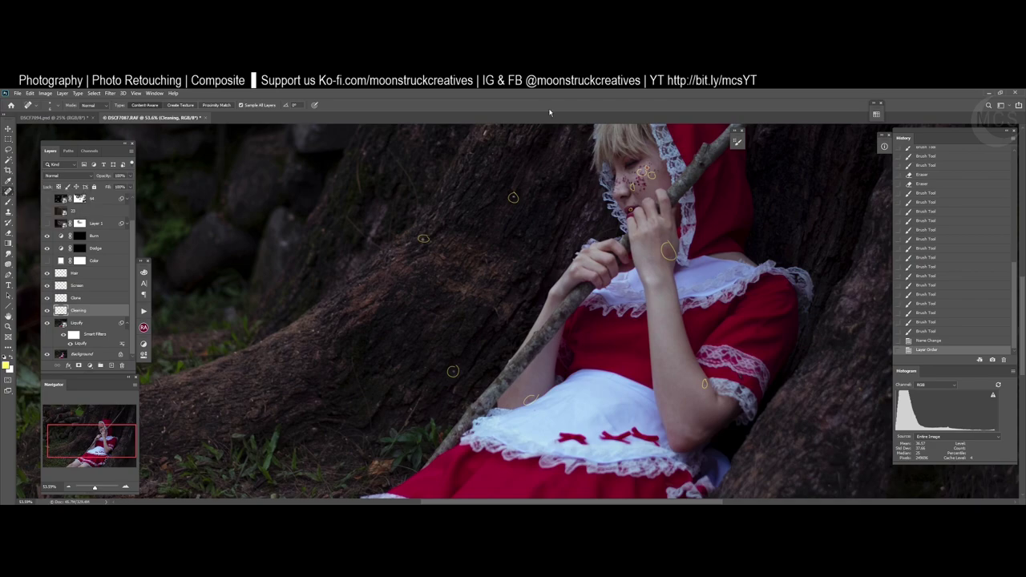
pyautogui.hotkey('ctrl', '1')
pyautogui.moveTo(655, 410); pyautogui.dragTo(545, 180)
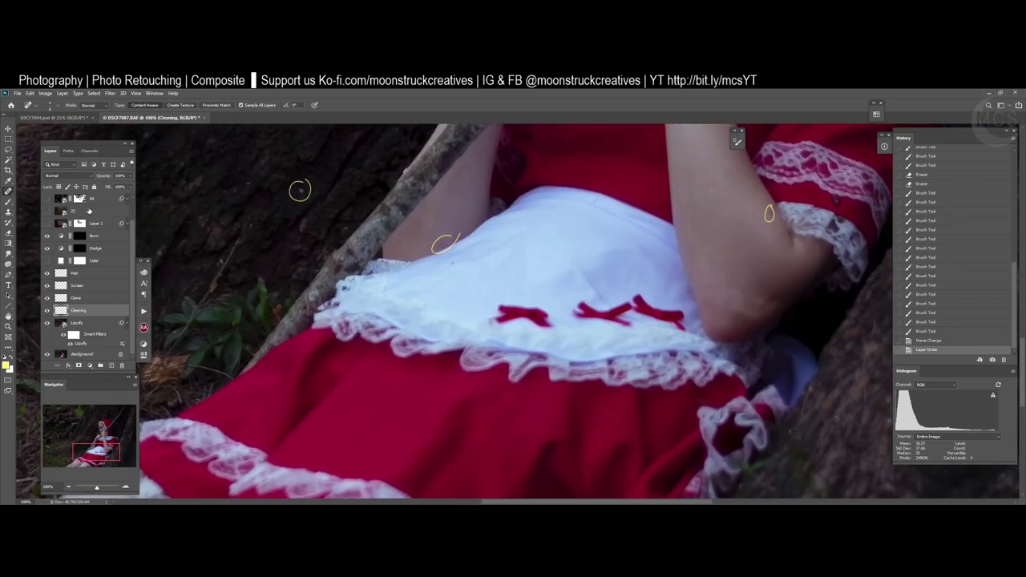
pyautogui.scroll(2, 89, 211)
pyautogui.click(47, 201)
# - Heal the shiny patch on the outer cheek with the Healing Brush, sampling clean skin just below it
pyautogui.moveTo(701, 291); pyautogui.dragTo(540, 383)
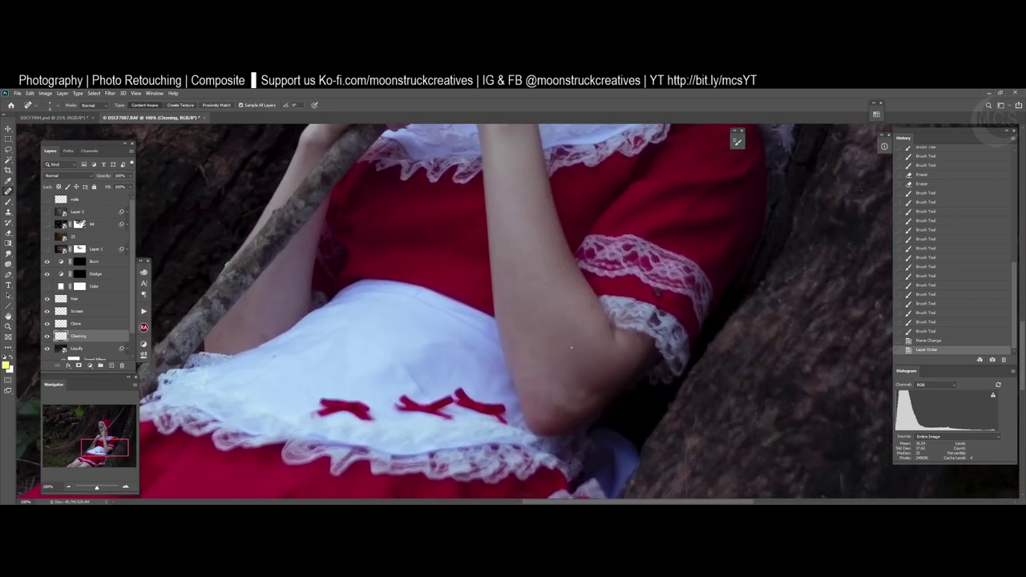
pyautogui.moveTo(580, 339); pyautogui.dragTo(609, 339)
pyautogui.moveTo(595, 175); pyautogui.dragTo(607, 449)
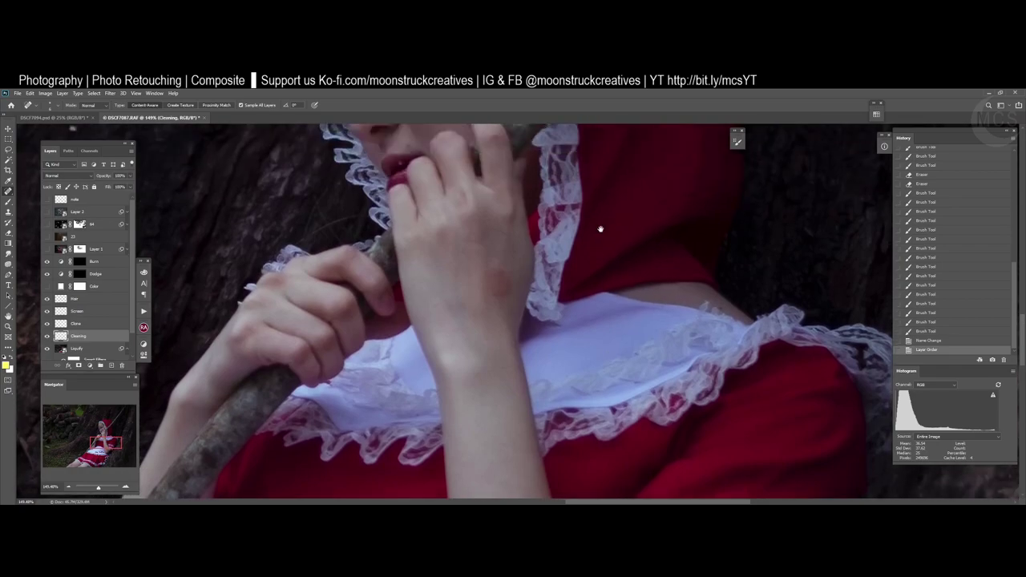
pyautogui.moveTo(601, 229); pyautogui.dragTo(665, 433)
pyautogui.moveTo(543, 328); pyautogui.dragTo(579, 304)
pyautogui.scroll(5, 578, 304)
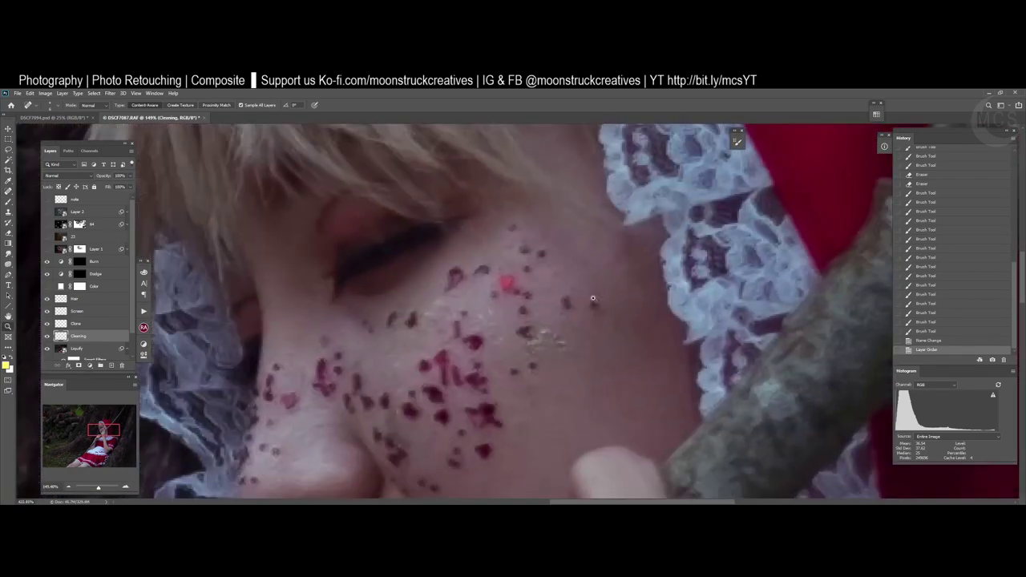
pyautogui.hotkey('shift', 'j')
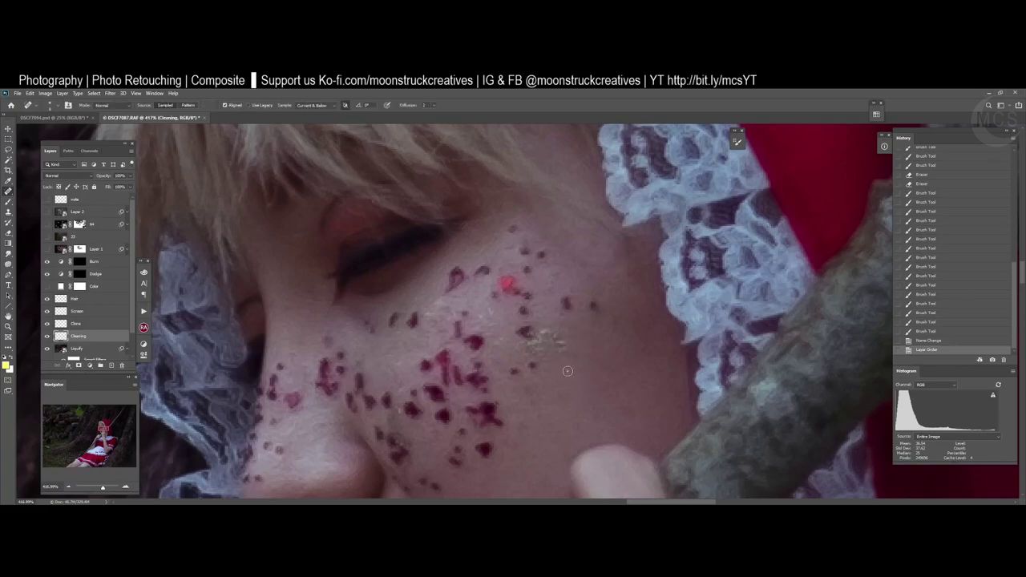
pyautogui.keyDown('alt'); pyautogui.click(570, 372); pyautogui.keyUp('alt')
pyautogui.moveTo(561, 353)
pyautogui.mouseDown()
pyautogui.moveTo(560, 338)
pyautogui.moveTo(570, 363)
pyautogui.mouseUp()
pyautogui.moveTo(582, 362); pyautogui.dragTo(589, 354)
pyautogui.moveTo(586, 353)
pyautogui.mouseDown()
pyautogui.moveTo(551, 327)
pyautogui.moveTo(543, 337)
pyautogui.moveTo(552, 359)
pyautogui.moveTo(529, 352)
pyautogui.moveTo(542, 341)
pyautogui.moveTo(561, 367)
pyautogui.moveTo(550, 339)
pyautogui.moveTo(577, 327)
pyautogui.mouseUp()
pyautogui.click(590, 371)
pyautogui.click(569, 356)
pyautogui.click(568, 318)
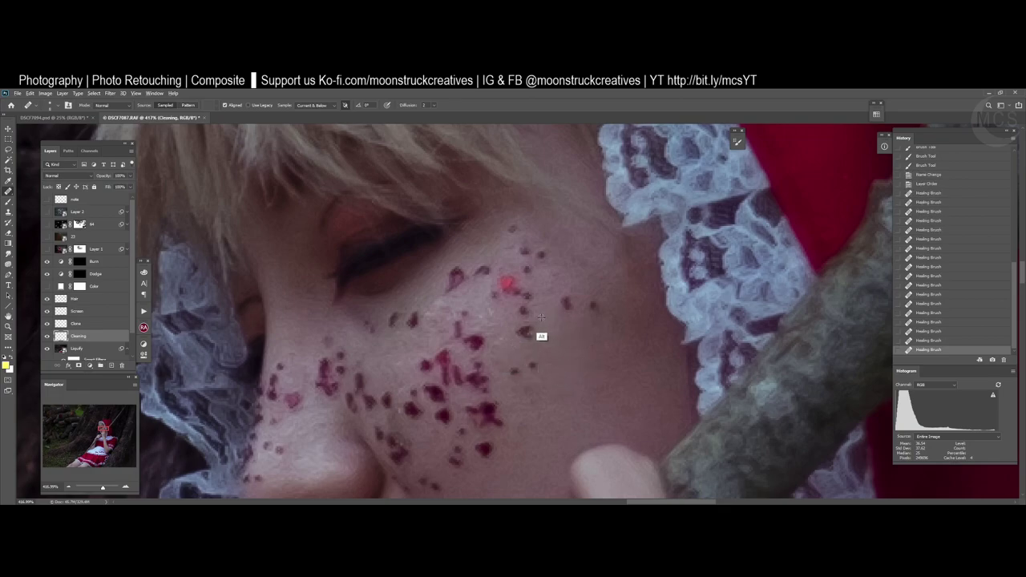
# - Heal the shiny specks between the red dots on the upper cheek under the eye
pyautogui.click(515, 377)
pyautogui.click(495, 345)
pyautogui.click(497, 322)
pyautogui.click(495, 323)
pyautogui.keyDown('alt'); pyautogui.click(471, 316); pyautogui.keyUp('alt')
pyautogui.click(480, 324)
pyautogui.keyDown('alt'); pyautogui.click(436, 292); pyautogui.keyUp('alt')
pyautogui.moveTo(472, 336); pyautogui.dragTo(591, 291)
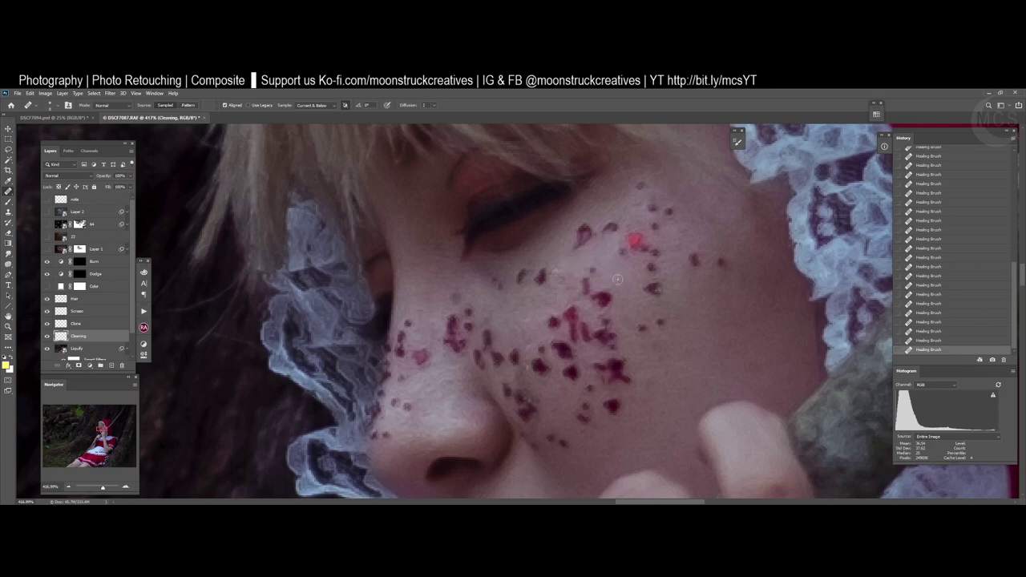
# - Try to heal the bright red dot under the eye with the Healing Brush from several skin samples
pyautogui.moveTo(621, 280); pyautogui.dragTo(555, 335)
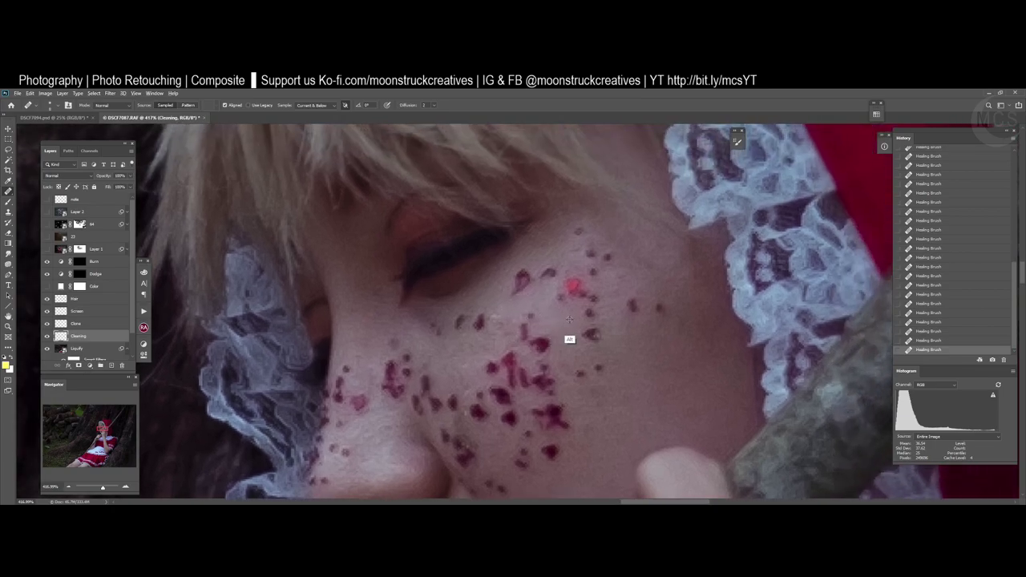
pyautogui.click(574, 292)
pyautogui.click(578, 287)
pyautogui.keyDown('alt'); pyautogui.click(549, 352); pyautogui.keyUp('alt')
pyautogui.keyDown('alt'); pyautogui.click(580, 305); pyautogui.keyUp('alt')
pyautogui.rightClick(9, 192)
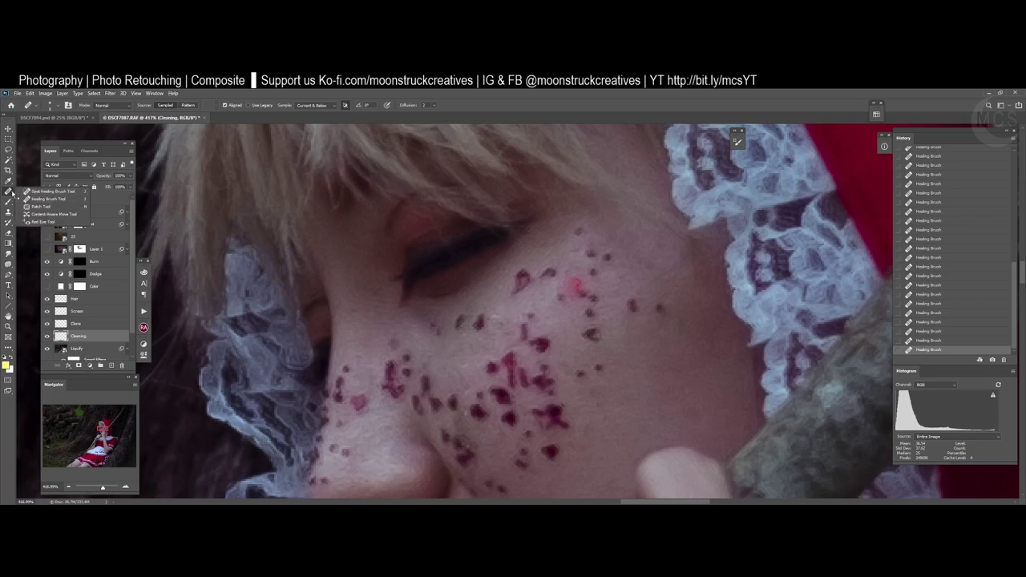
pyautogui.click(26, 197)
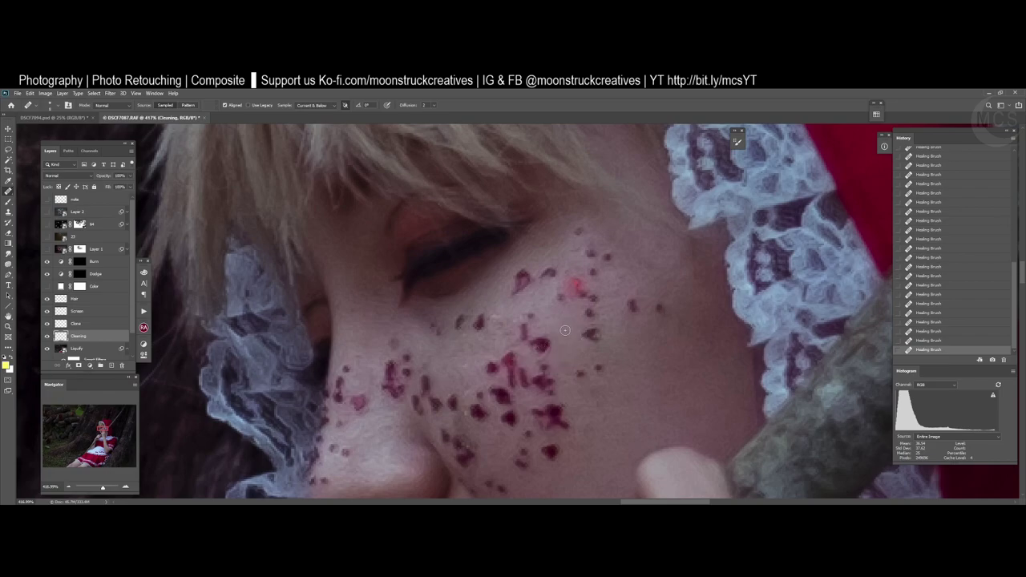
pyautogui.keyDown('alt'); pyautogui.click(542, 344); pyautogui.keyUp('alt')
pyautogui.moveTo(574, 287); pyautogui.dragTo(571, 302)
pyautogui.keyDown('alt'); pyautogui.click(539, 298); pyautogui.keyUp('alt')
pyautogui.keyDown('alt'); pyautogui.click(622, 344); pyautogui.keyUp('alt')
pyautogui.moveTo(585, 284); pyautogui.dragTo(587, 288)
# - Undo the healing strokes on the bright red dot under the eye
pyautogui.hotkey('ctrl', 'z')
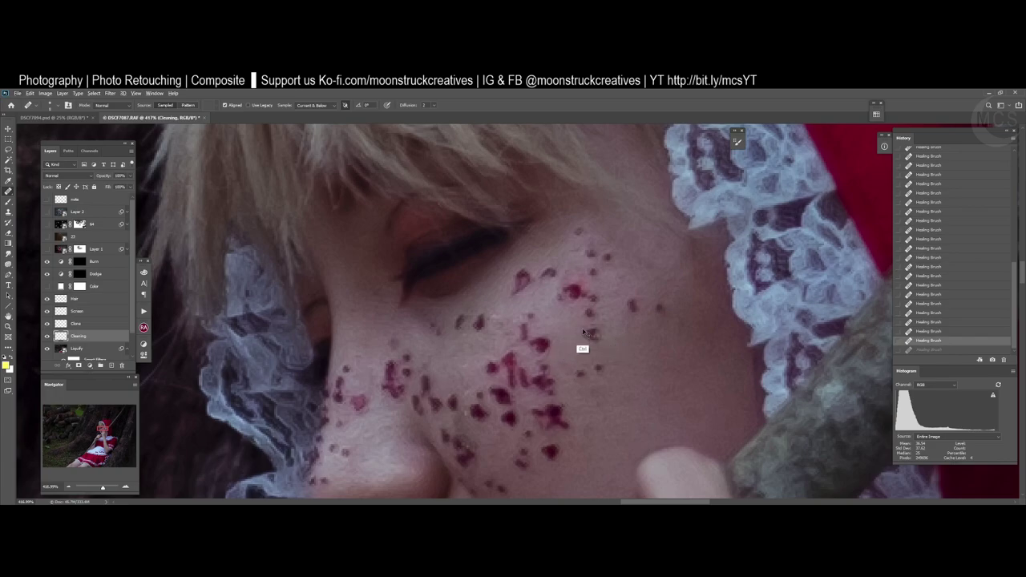
pyautogui.hotkey('ctrl', 'z')
pyautogui.hotkey('ctrl', 'z')
pyautogui.hotkey('ctrl', 'z')
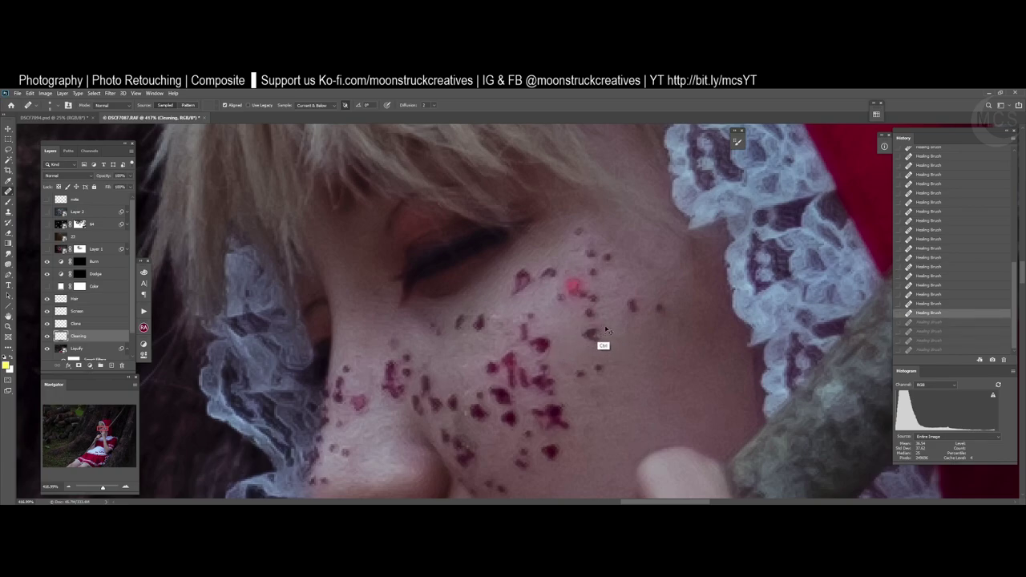
pyautogui.click(940, 283)
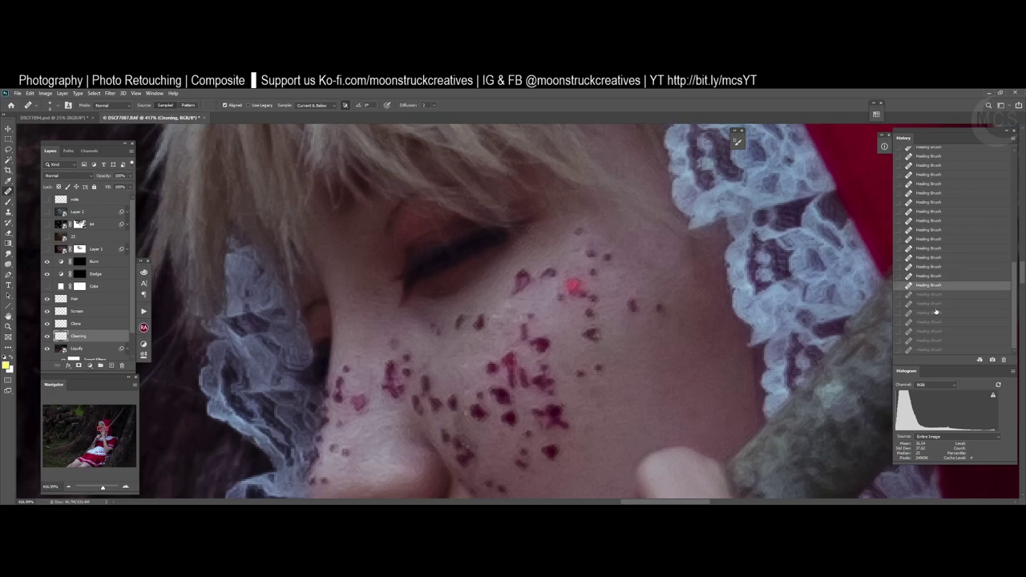
pyautogui.click(935, 312)
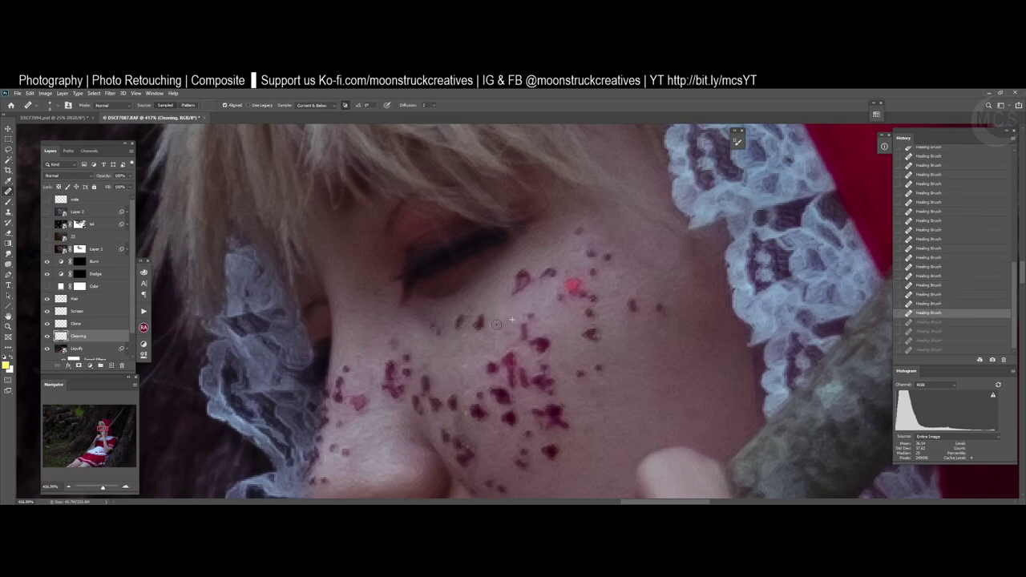
# - Heal the remaining shiny specks on the cheek below the inner eye and beside the nose
pyautogui.hotkey('ctrl', 'shift', 'z')
pyautogui.hotkey('ctrl', 'shift', 'z')
pyautogui.hotkey('ctrl', 'shift', 'z')
pyautogui.hotkey('ctrl', 'shift', 'z')
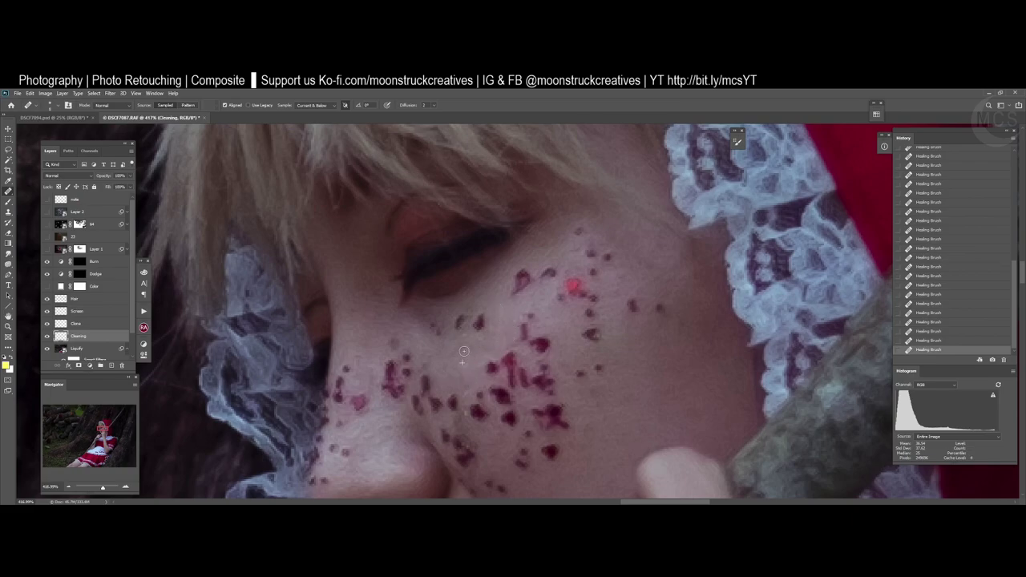
pyautogui.press('alt')
pyautogui.keyDown('alt'); pyautogui.click(461, 355); pyautogui.keyUp('alt')
pyautogui.scroll(-5, 502, 329)
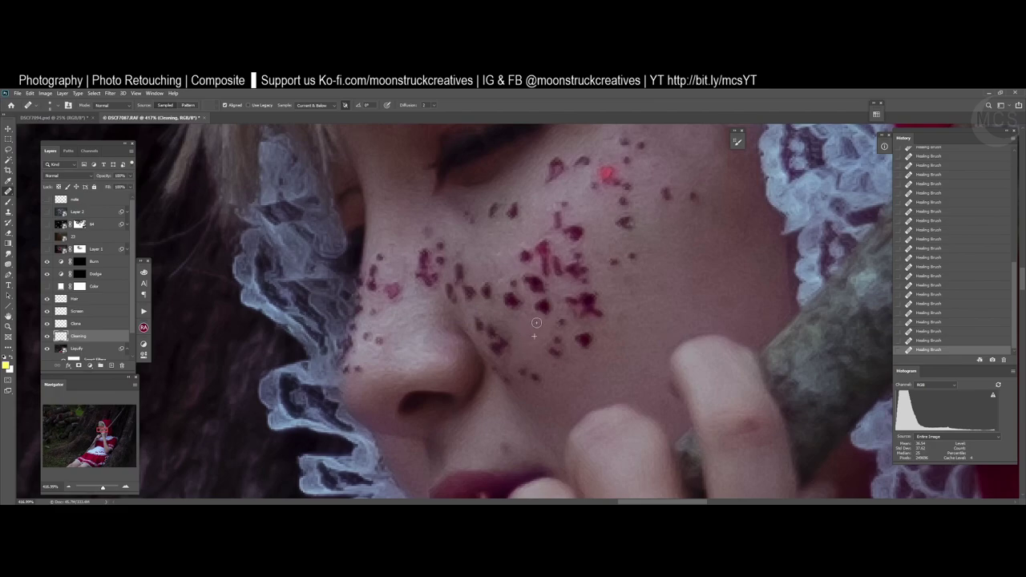
pyautogui.keyDown('alt'); pyautogui.click(657, 313); pyautogui.keyUp('alt')
pyautogui.moveTo(640, 312)
pyautogui.mouseDown()
pyautogui.moveTo(630, 282)
pyautogui.moveTo(639, 305)
pyautogui.mouseUp()
pyautogui.scroll(3, 639, 304)
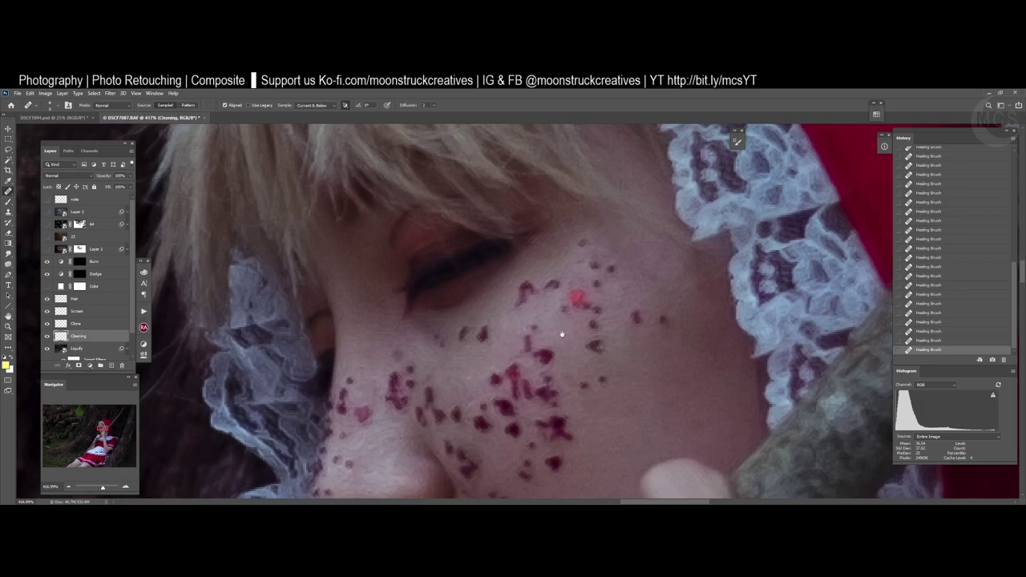
# - Heal the light spot on the lips and the small dark mark above the upper lip
pyautogui.moveTo(565, 332); pyautogui.dragTo(762, 166)
pyautogui.scroll(-3, 648, 395)
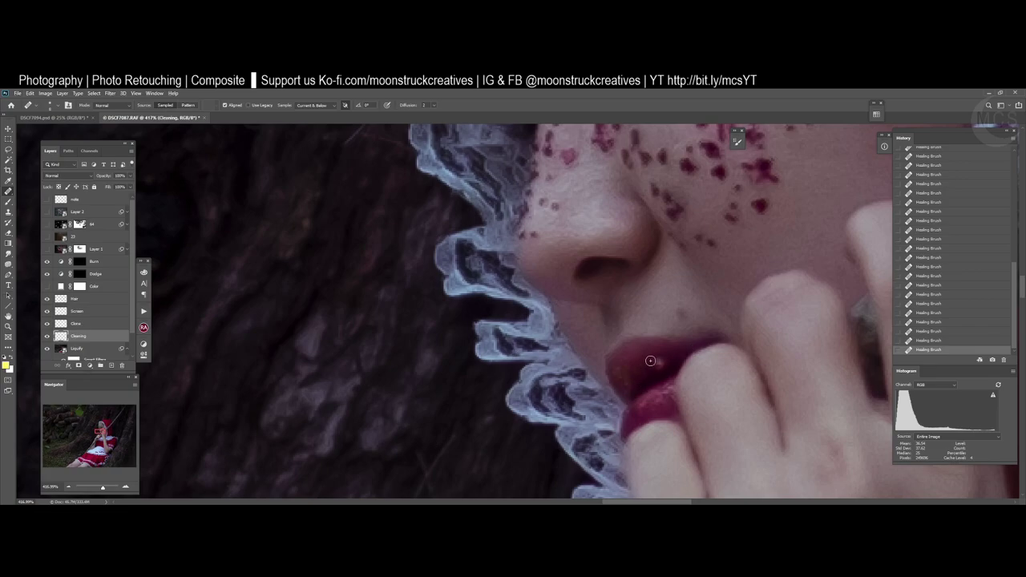
pyautogui.moveTo(650, 360)
pyautogui.mouseDown()
pyautogui.moveTo(666, 362)
pyautogui.moveTo(650, 369)
pyautogui.mouseUp()
pyautogui.click(652, 396)
pyautogui.keyDown('alt'); pyautogui.click(621, 367); pyautogui.keyUp('alt')
pyautogui.click(621, 376)
pyautogui.keyDown('alt'); pyautogui.click(627, 358); pyautogui.keyUp('alt')
pyautogui.click(682, 311)
pyautogui.moveTo(683, 305)
pyautogui.mouseDown()
pyautogui.moveTo(657, 327)
pyautogui.moveTo(667, 313)
pyautogui.moveTo(663, 406)
pyautogui.mouseUp()
# - Heal the small blemish on the side of the nose bridge using nearby skin
pyautogui.scroll(5, 678, 328)
pyautogui.keyDown('alt'); pyautogui.click(584, 340); pyautogui.keyUp('alt')
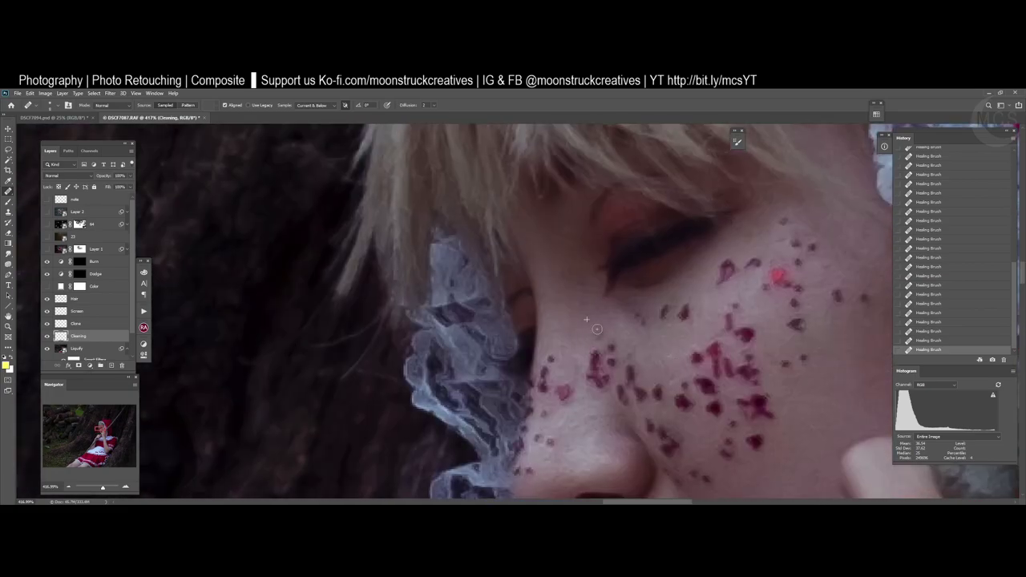
pyautogui.moveTo(599, 332); pyautogui.dragTo(599, 331)
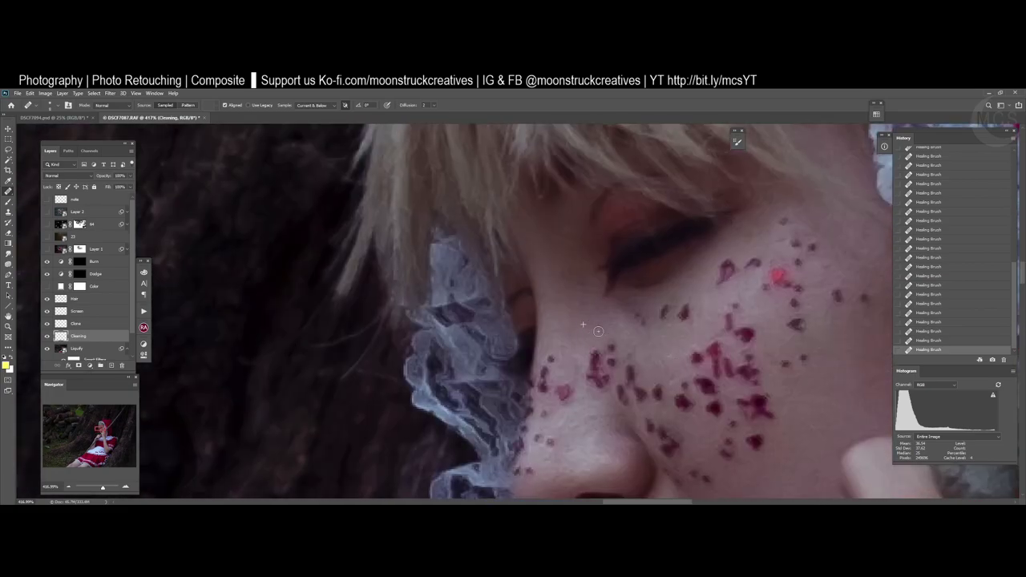
pyautogui.click(77, 323)
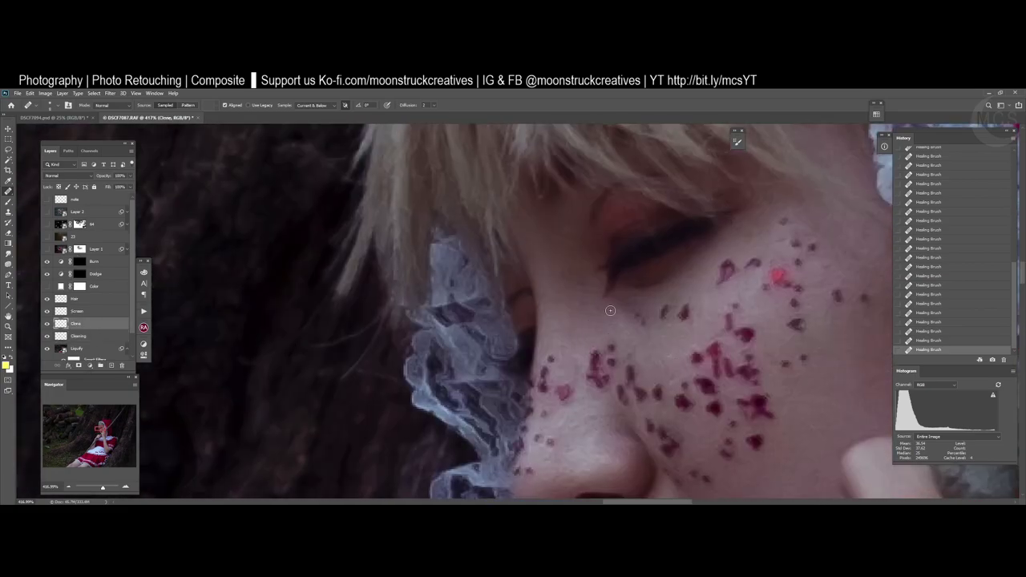
pyautogui.click(86, 338)
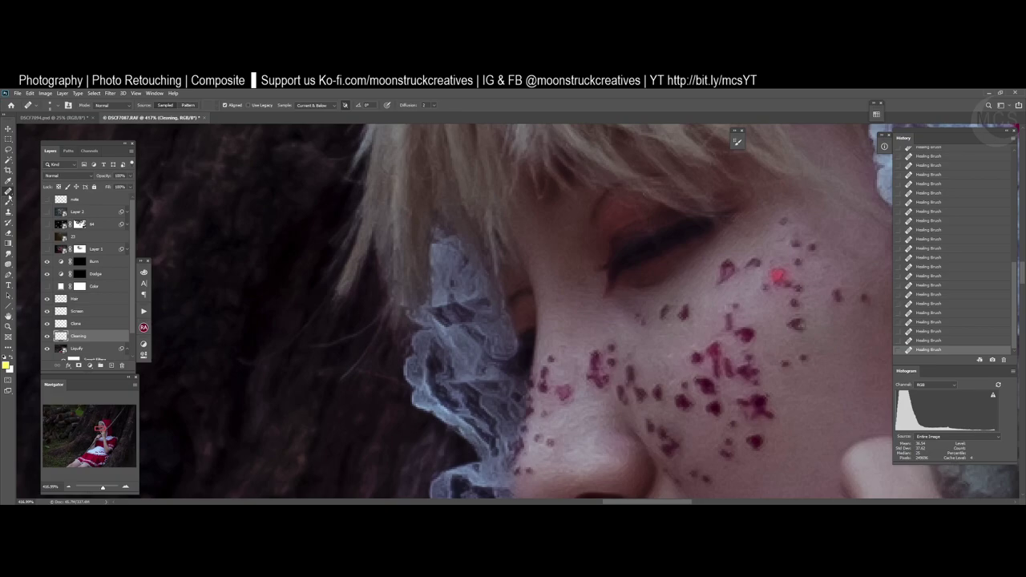
pyautogui.click(8, 193)
pyautogui.click(8, 193)
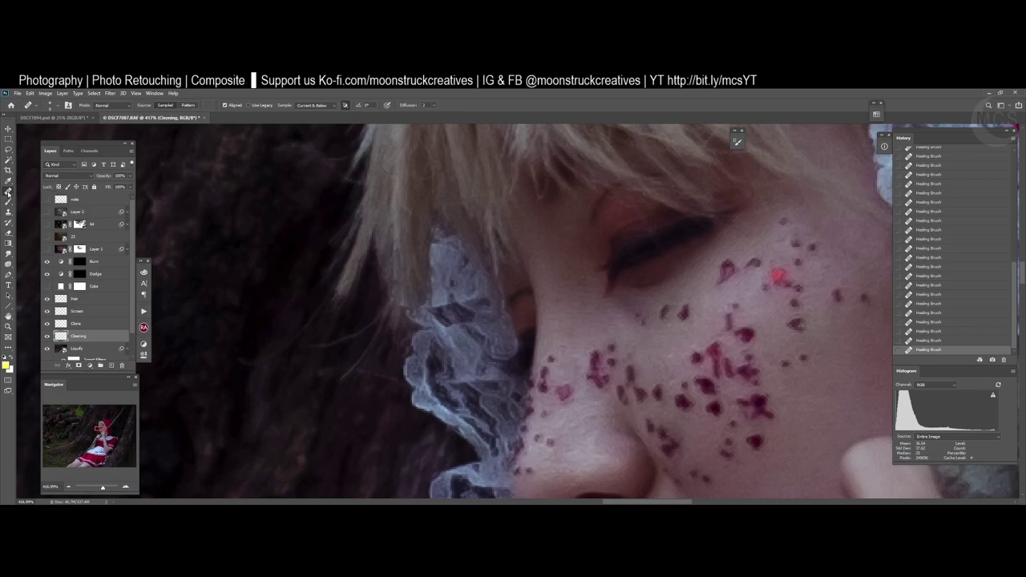
pyautogui.click(83, 326)
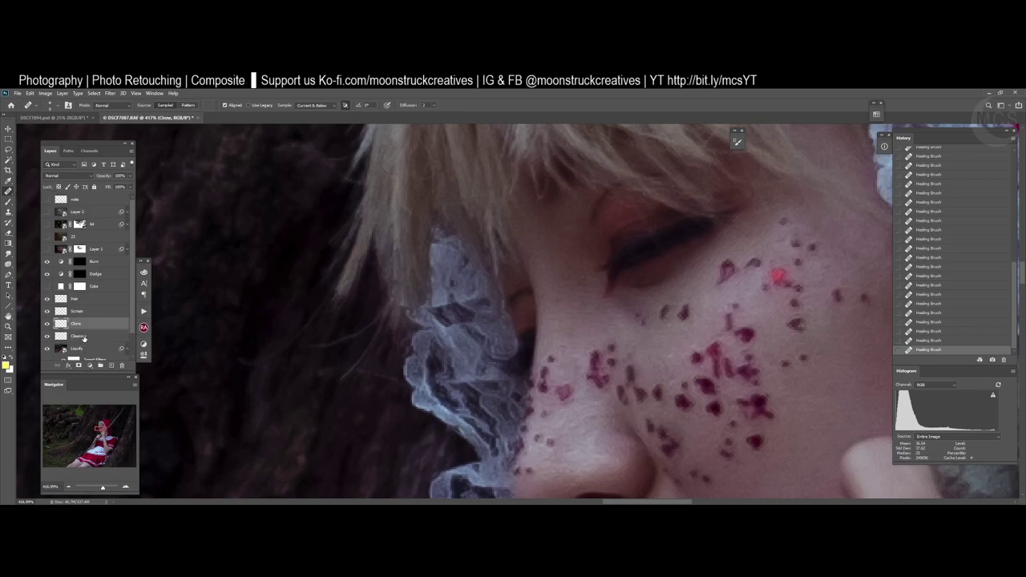
pyautogui.click(91, 338)
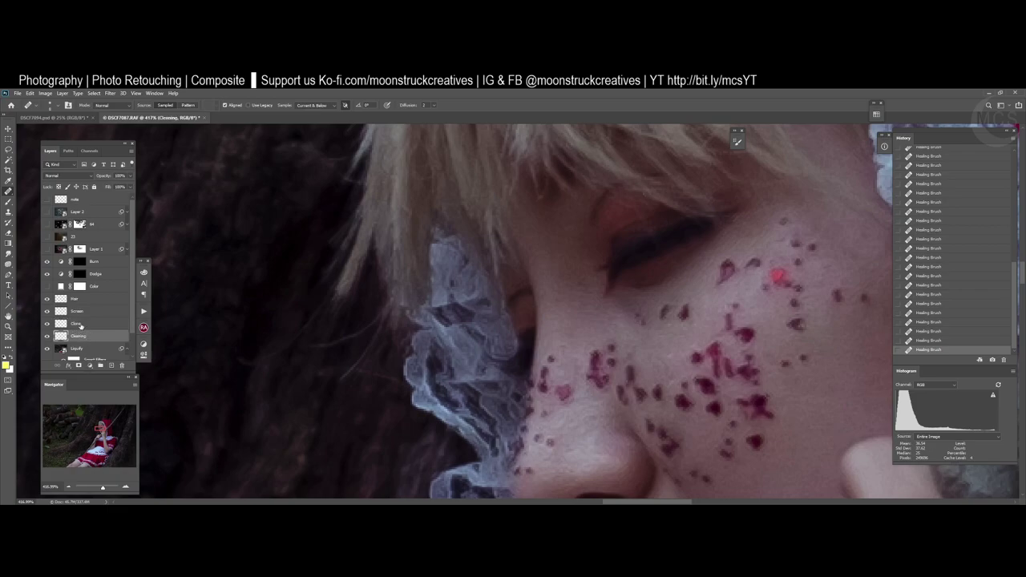
pyautogui.click(84, 327)
pyautogui.click(93, 335)
# - Test a smaller Clone Stamp on the cheek, revert those strokes and make the Clone layer active
pyautogui.press('s')
pyautogui.press('[')
pyautogui.press('[')
pyautogui.press('[')
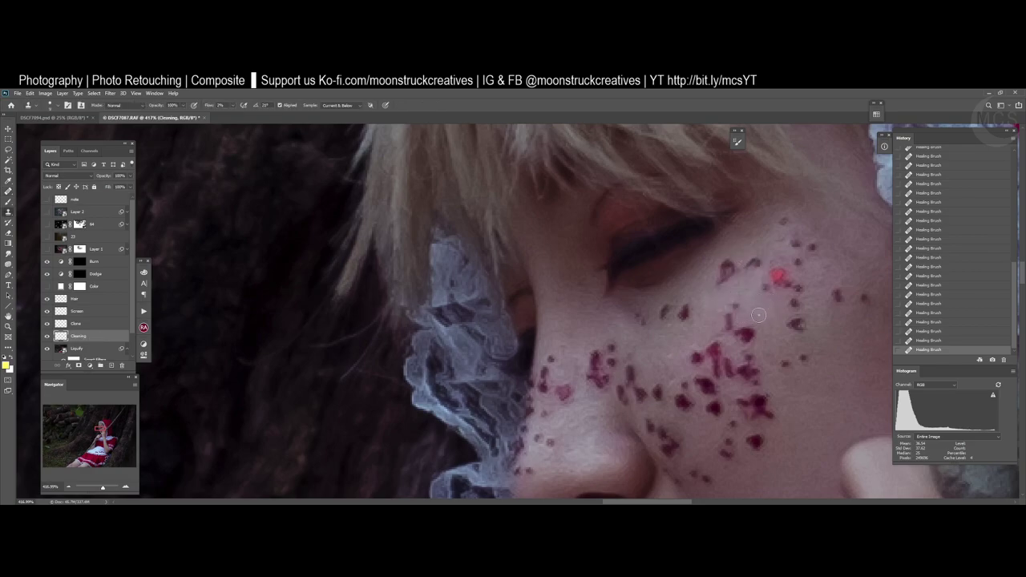
pyautogui.press('alt')
pyautogui.moveTo(695, 330)
pyautogui.mouseDown()
pyautogui.moveTo(693, 339)
pyautogui.moveTo(701, 318)
pyautogui.moveTo(696, 332)
pyautogui.moveTo(687, 290)
pyautogui.mouseUp()
pyautogui.click(944, 315)
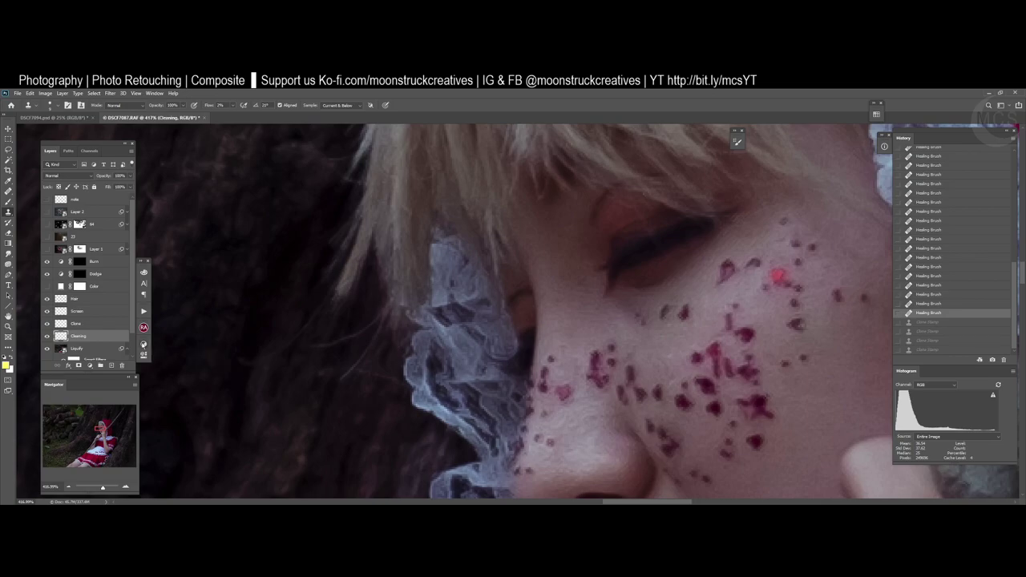
pyautogui.hotkey('alt', ']')
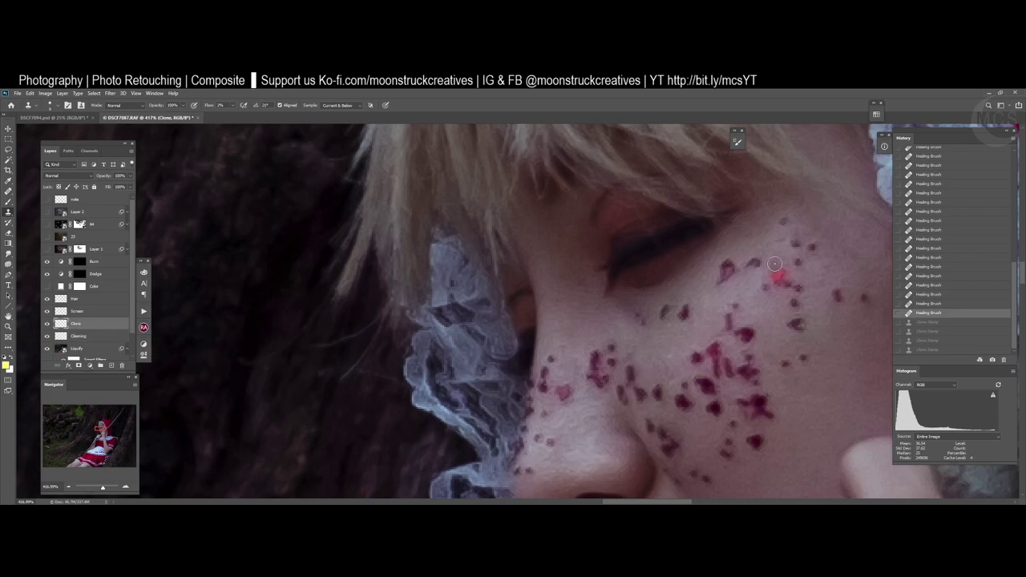
pyautogui.moveTo(788, 364); pyautogui.dragTo(730, 335)
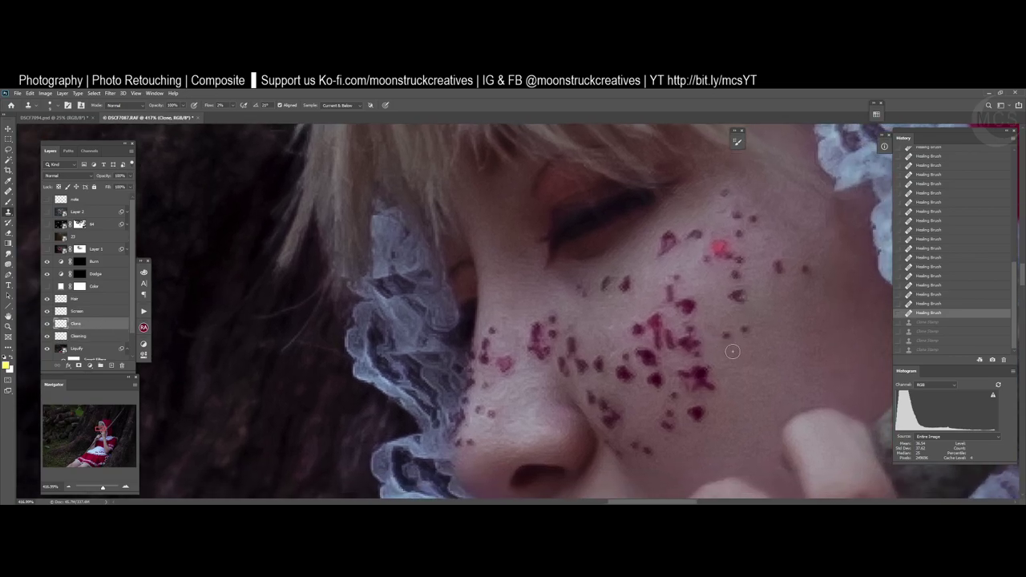
pyautogui.press('alt')
pyautogui.keyDown('alt'); pyautogui.click(695, 414); pyautogui.keyUp('alt')
pyautogui.moveTo(716, 249); pyautogui.dragTo(727, 251)
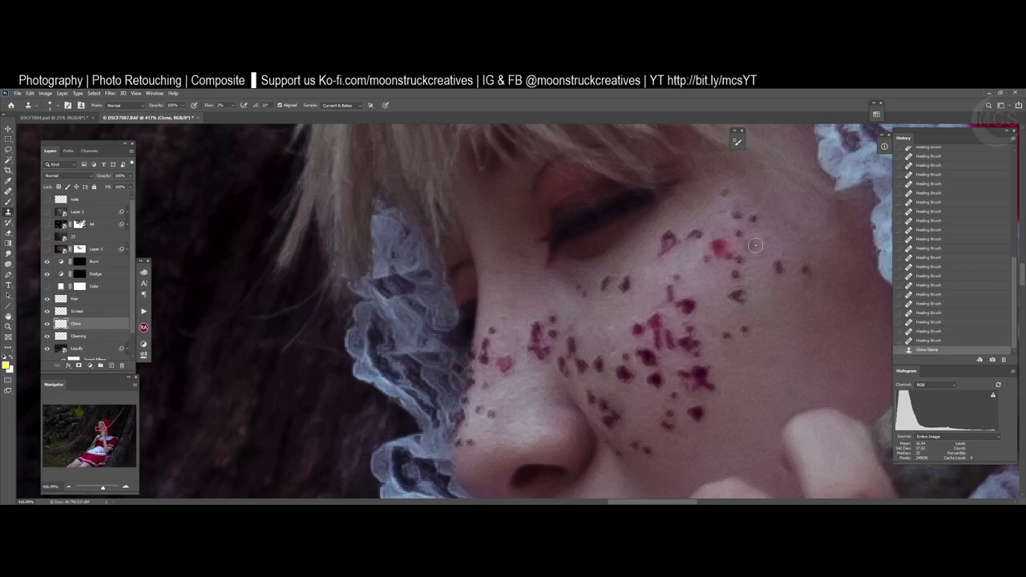
pyautogui.hotkey('ctrl', 'z')
# - Cover the bright red spot on the upper cheek with Clone Stamp strokes sampled from the skin around it
pyautogui.press('alt')
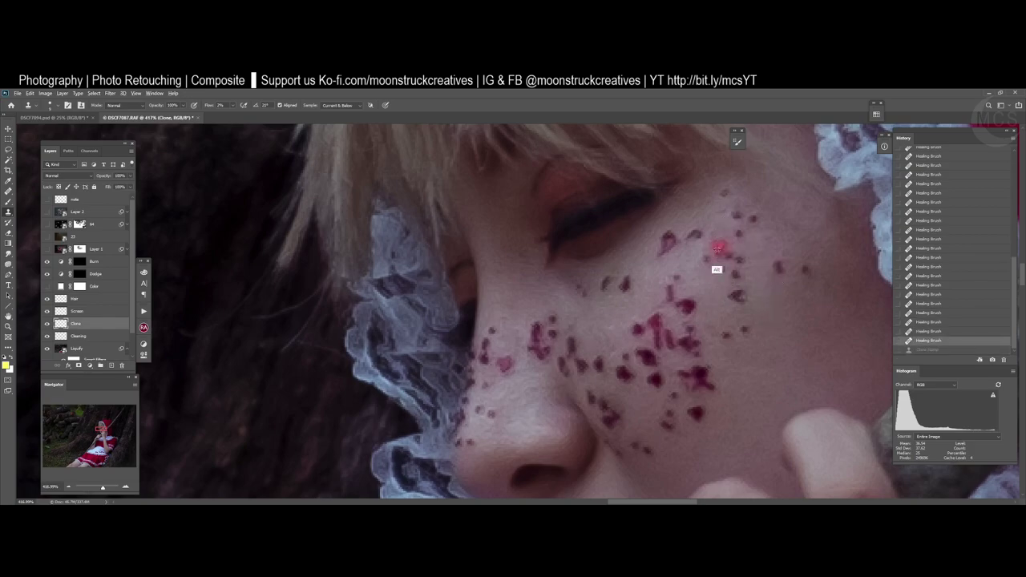
pyautogui.keyDown('alt'); pyautogui.click(712, 278); pyautogui.keyUp('alt')
pyautogui.click(689, 282)
pyautogui.press('alt')
pyautogui.keyDown('alt'); pyautogui.click(712, 289); pyautogui.keyUp('alt')
pyautogui.moveTo(717, 252)
pyautogui.mouseDown()
pyautogui.moveTo(721, 239)
pyautogui.moveTo(727, 254)
pyautogui.moveTo(705, 247)
pyautogui.moveTo(725, 254)
pyautogui.moveTo(726, 242)
pyautogui.moveTo(715, 255)
pyautogui.mouseUp()
pyautogui.keyDown('alt'); pyautogui.click(708, 281); pyautogui.keyUp('alt')
pyautogui.keyDown('alt'); pyautogui.click(683, 259); pyautogui.keyUp('alt')
pyautogui.keyDown('alt'); pyautogui.click(706, 300); pyautogui.keyUp('alt')
pyautogui.moveTo(713, 293)
pyautogui.mouseDown()
pyautogui.moveTo(715, 266)
pyautogui.moveTo(740, 240)
pyautogui.moveTo(730, 247)
pyautogui.mouseUp()
pyautogui.keyDown('alt'); pyautogui.click(757, 269); pyautogui.keyUp('alt')
pyautogui.click(730, 257)
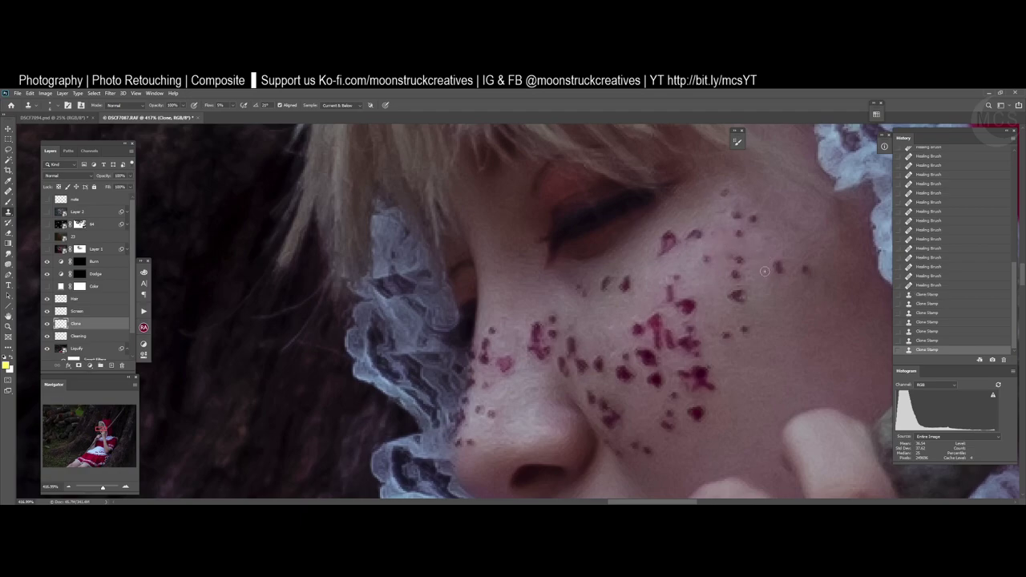
# - Clone skin sampled from just below the outer eye over the uneven patch beside the upper cheek marks
pyautogui.press('alt')
pyautogui.keyDown('alt'); pyautogui.click(705, 215); pyautogui.keyUp('alt')
pyautogui.moveTo(709, 235)
pyautogui.mouseDown()
pyautogui.moveTo(721, 236)
pyautogui.moveTo(708, 244)
pyautogui.mouseUp()
pyautogui.click(712, 237)
pyautogui.keyDown('alt'); pyautogui.click(701, 218); pyautogui.keyUp('alt')
pyautogui.moveTo(713, 211)
pyautogui.mouseDown()
pyautogui.moveTo(728, 211)
pyautogui.moveTo(692, 287)
pyautogui.mouseUp()
pyautogui.keyDown('alt'); pyautogui.click(702, 214); pyautogui.keyUp('alt')
# - Touch up the skin between the small marks below the outer eye with the Clone Stamp
pyautogui.press('z')
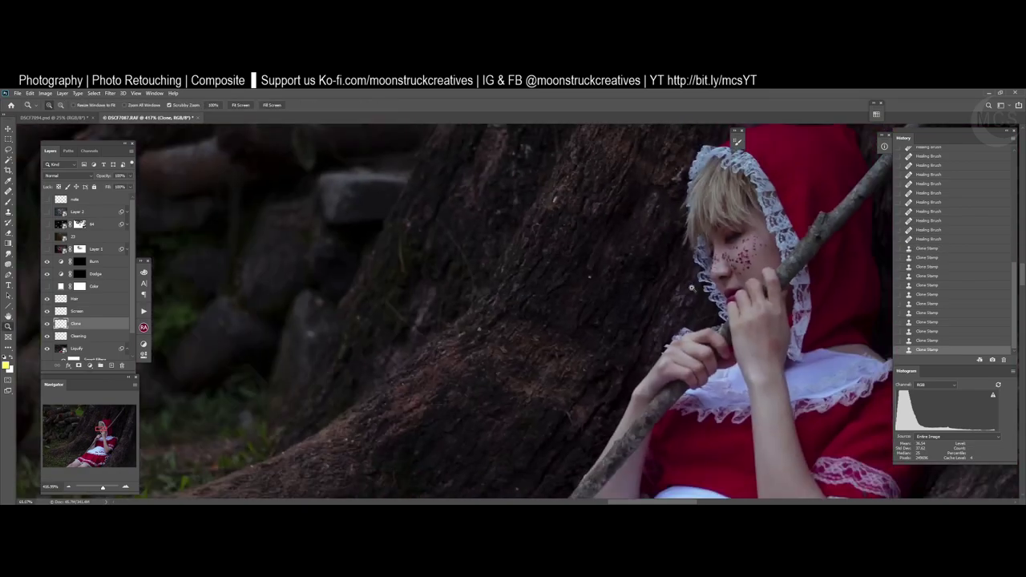
pyautogui.moveTo(758, 237); pyautogui.dragTo(828, 225)
pyautogui.press('s')
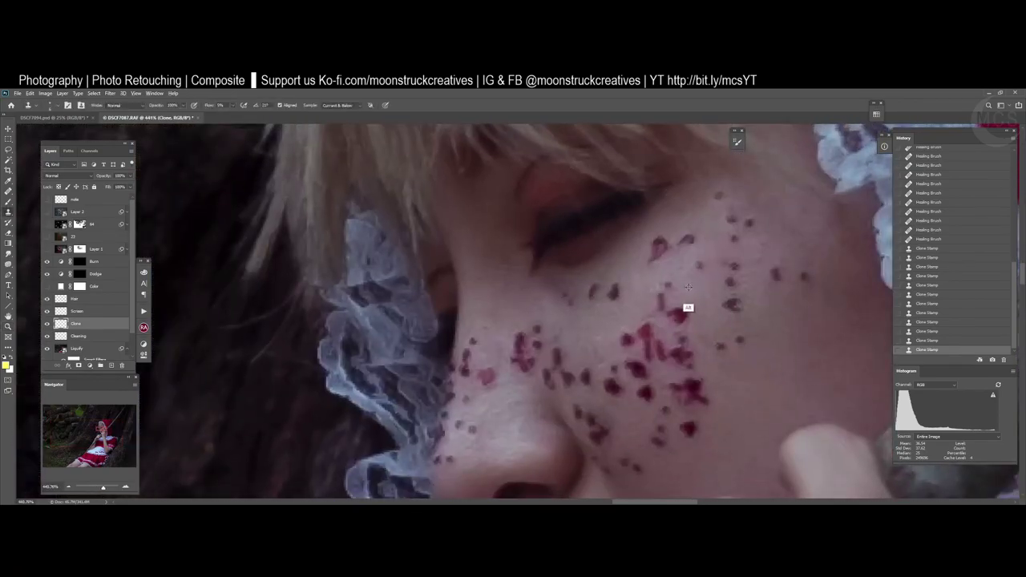
pyautogui.click(717, 256)
pyautogui.click(722, 246)
pyautogui.click(762, 239)
pyautogui.scroll(-3, 722, 281)
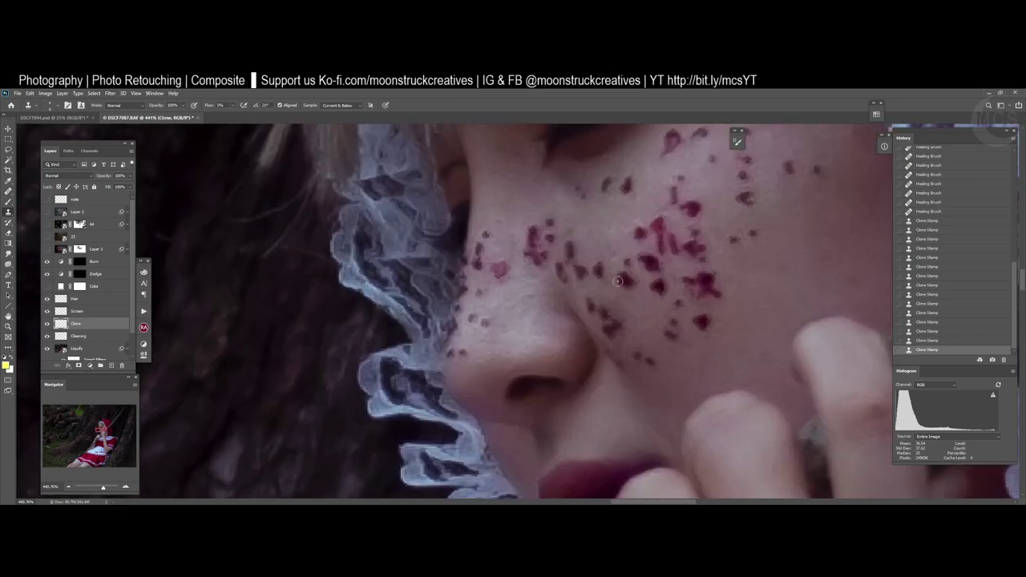
pyautogui.moveTo(689, 315); pyautogui.dragTo(626, 397)
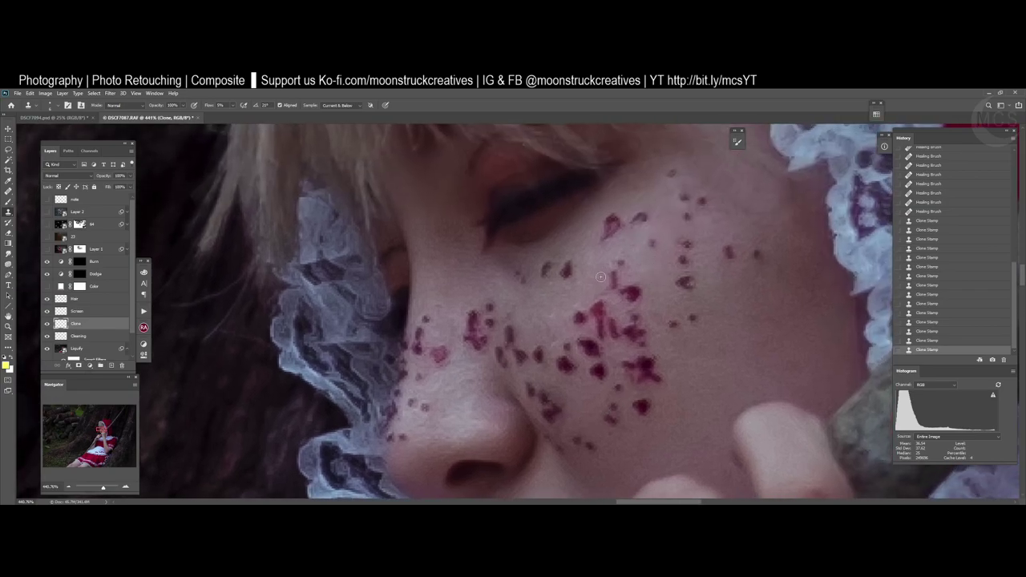
# - Clone existing dark red speckles into the bare area of the upper cheek where the bright spot was removed
pyautogui.click(647, 231)
pyautogui.moveTo(663, 233); pyautogui.dragTo(665, 222)
pyautogui.moveTo(664, 243); pyautogui.dragTo(664, 241)
pyautogui.keyDown('alt'); pyautogui.click(575, 318); pyautogui.keyUp('alt')
pyautogui.moveTo(674, 238); pyautogui.dragTo(690, 248)
pyautogui.keyDown('alt'); pyautogui.click(680, 283); pyautogui.keyUp('alt')
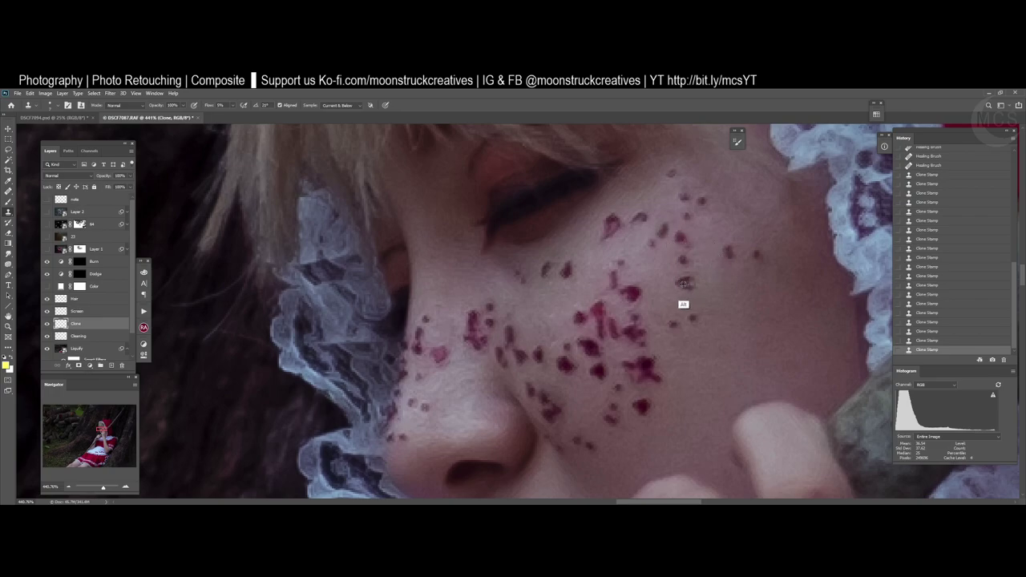
pyautogui.moveTo(667, 216); pyautogui.dragTo(672, 234)
pyautogui.click(656, 238)
# - Heal the uneven skin along the nose bridge, above the speckles, on the Cleaning layer
pyautogui.hotkey('ctrl', 'space')
pyautogui.moveTo(704, 272); pyautogui.dragTo(666, 275)
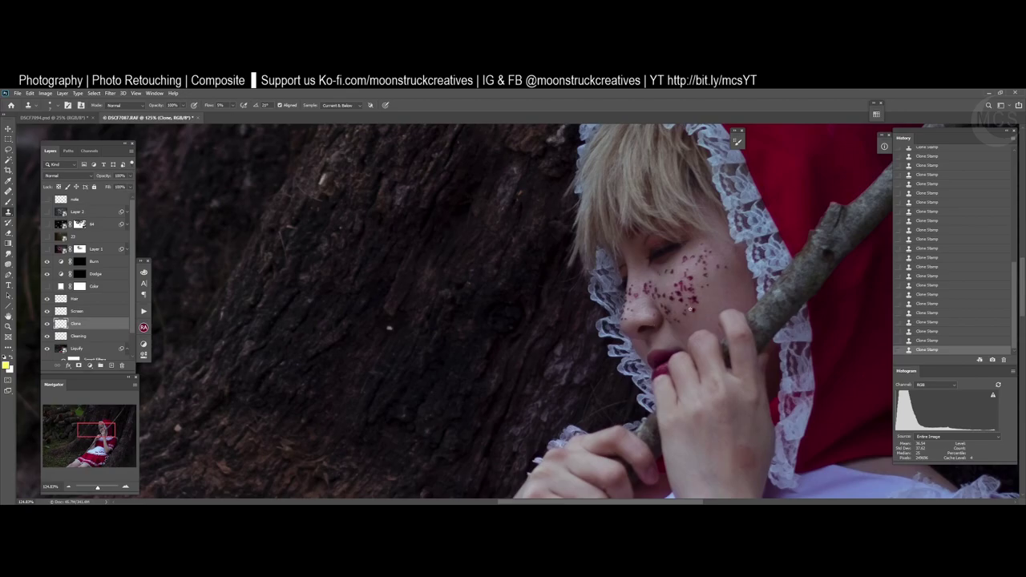
pyautogui.scroll(3, 690, 309)
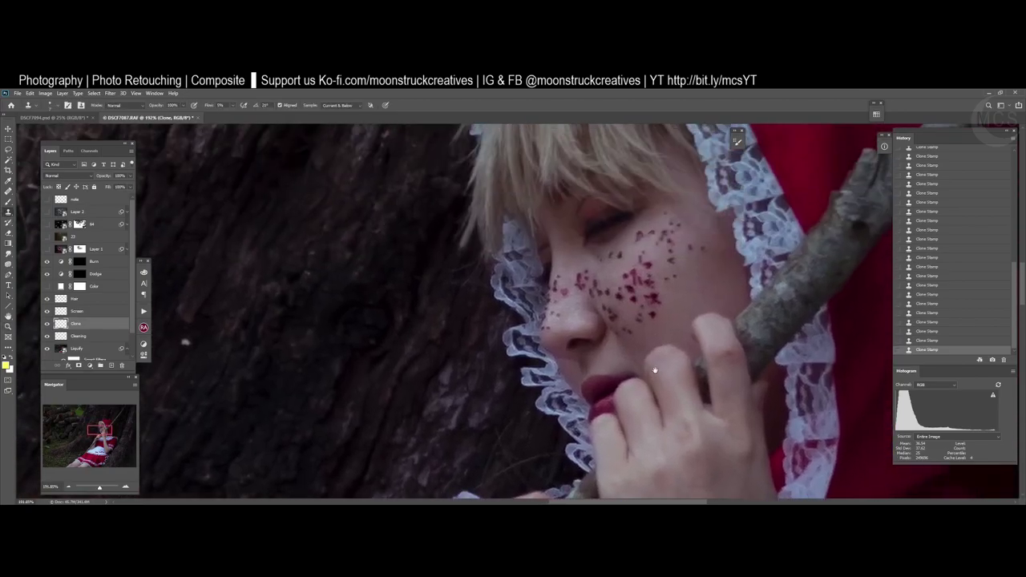
pyautogui.scroll(4, 655, 371)
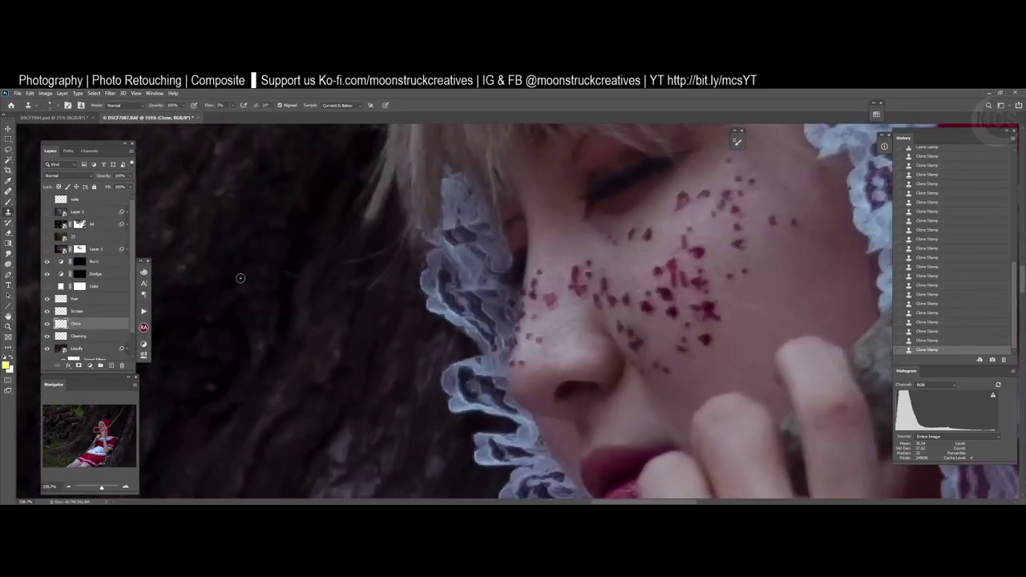
pyautogui.click(88, 335)
pyautogui.press('j')
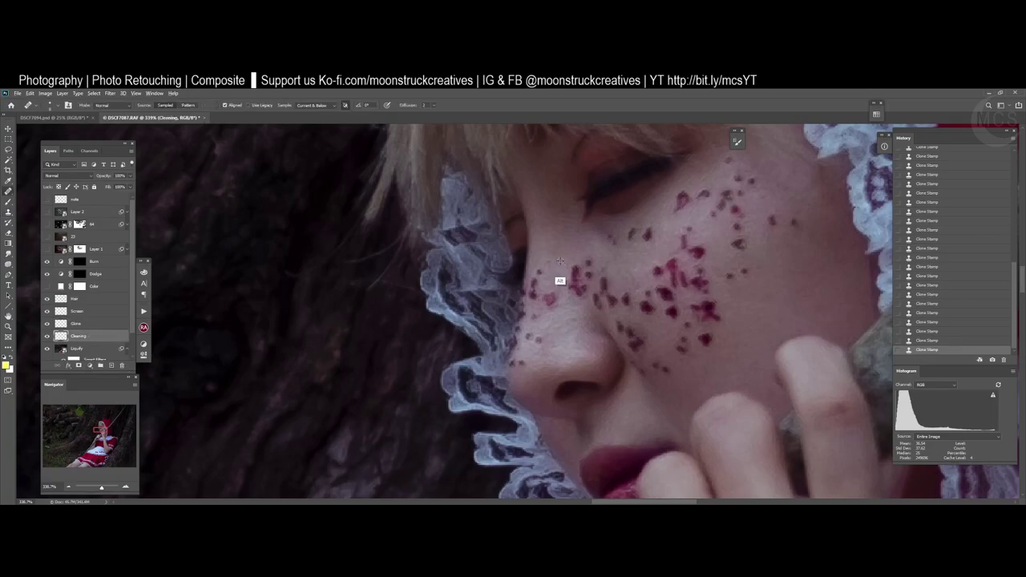
pyautogui.click(558, 277)
pyautogui.click(561, 268)
pyautogui.click(548, 261)
pyautogui.click(557, 249)
pyautogui.click(550, 271)
pyautogui.click(548, 263)
pyautogui.click(565, 267)
pyautogui.click(571, 247)
# - Start cloning clean skin over the reddish patch on the back of the raised hand, on the Clone layer
pyautogui.moveTo(610, 262); pyautogui.dragTo(559, 323)
pyautogui.moveTo(656, 408); pyautogui.dragTo(672, 273)
pyautogui.moveTo(588, 374); pyautogui.dragTo(588, 213)
pyautogui.press('z')
pyautogui.moveTo(708, 342); pyautogui.dragTo(649, 344)
pyautogui.press('j')
pyautogui.moveTo(669, 389); pyautogui.dragTo(626, 310)
pyautogui.click(101, 323)
pyautogui.press('s')
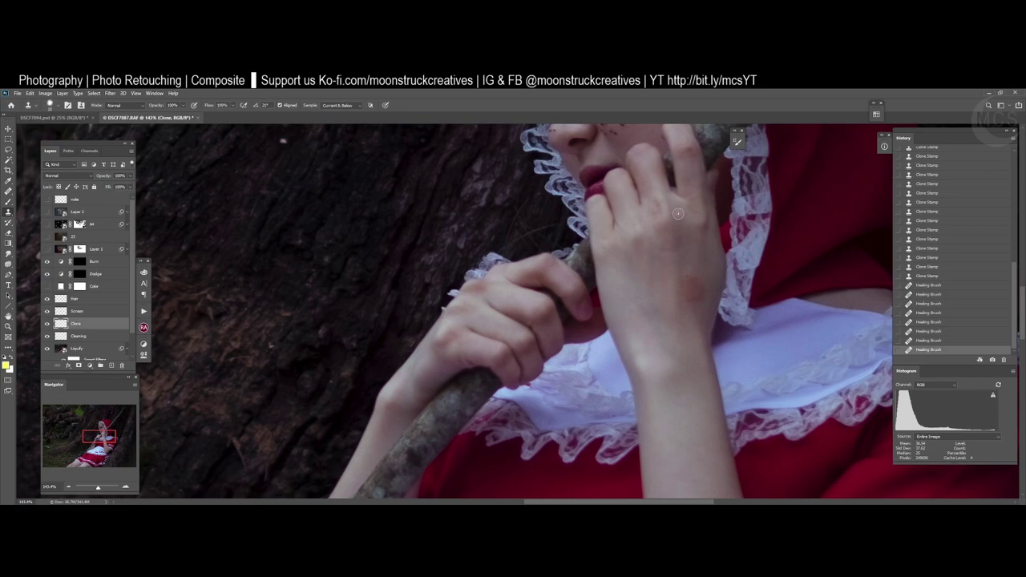
pyautogui.click(706, 265)
pyautogui.click(700, 281)
pyautogui.click(698, 281)
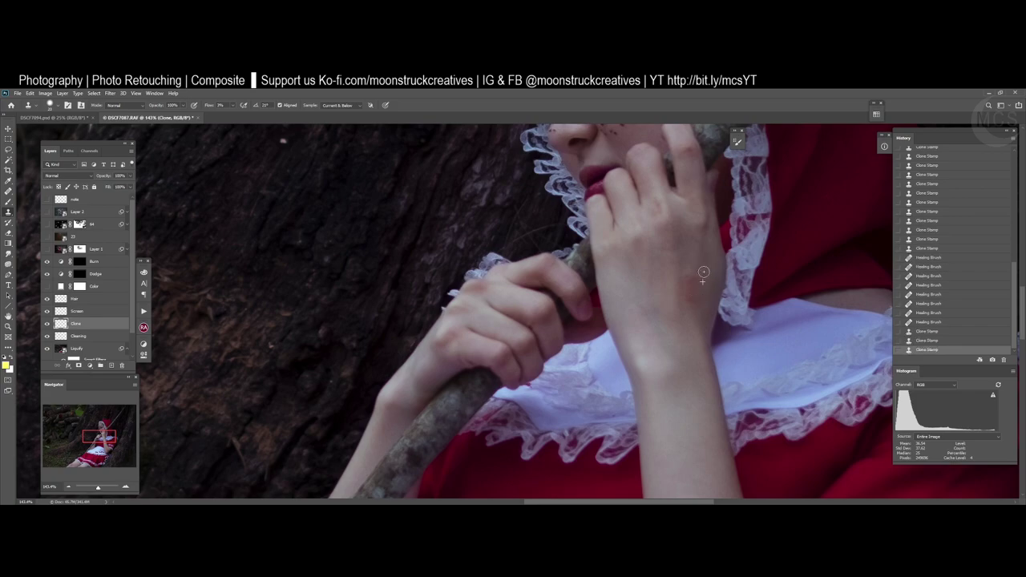
# - Add more low-flow clone strokes over the hand's reddish patch and undo the last one
pyautogui.click(704, 272)
pyautogui.click(703, 279)
pyautogui.click(698, 277)
pyautogui.click(701, 283)
pyautogui.click(706, 275)
pyautogui.click(703, 279)
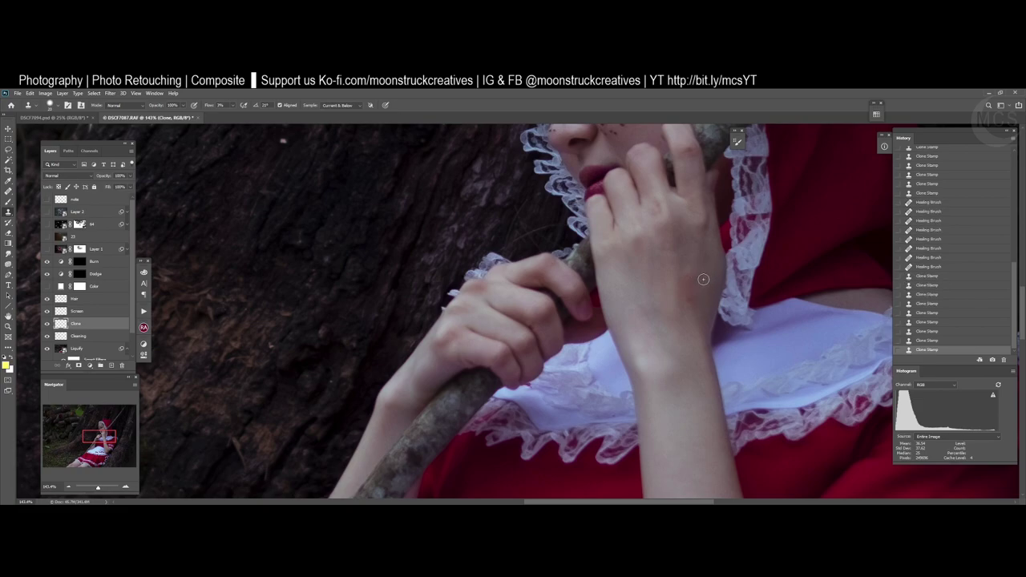
pyautogui.click(698, 279)
pyautogui.click(704, 282)
pyautogui.hotkey('ctrl', 'z')
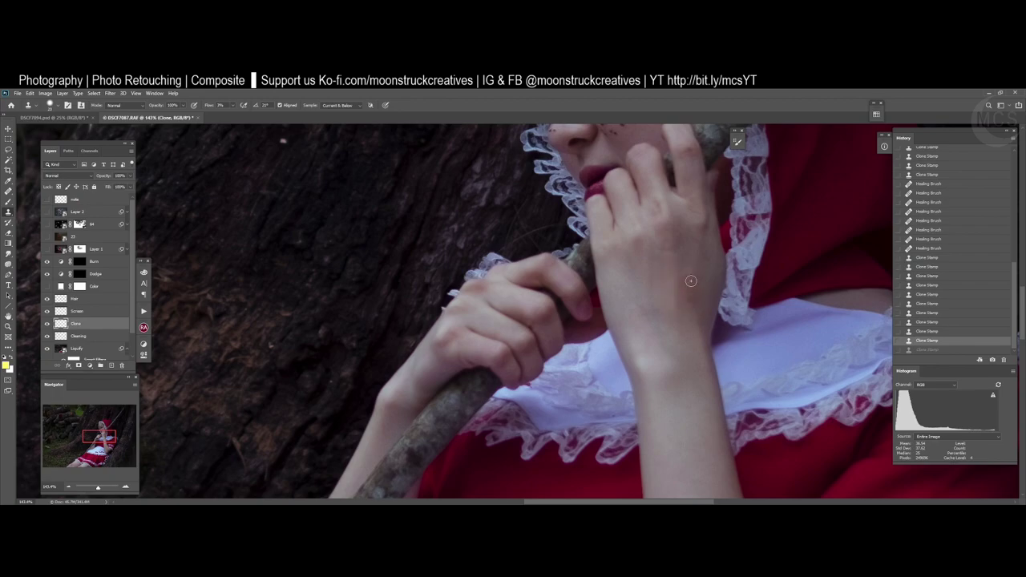
# - Blend the rest of the hand's reddish patch using skin sampled around it and closer to the wrist
pyautogui.moveTo(692, 281); pyautogui.dragTo(690, 279)
pyautogui.click(687, 276)
pyautogui.hotkey('ctrl', 'z')
pyautogui.click(687, 275)
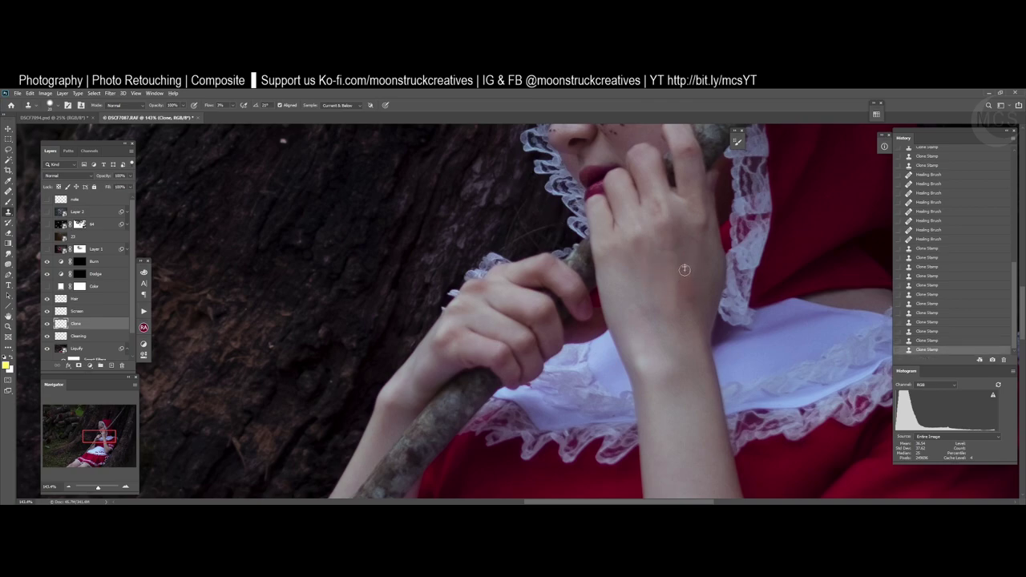
pyautogui.click(696, 271)
pyautogui.click(699, 281)
pyautogui.keyDown('alt'); pyautogui.click(696, 333); pyautogui.keyUp('alt')
pyautogui.click(701, 319)
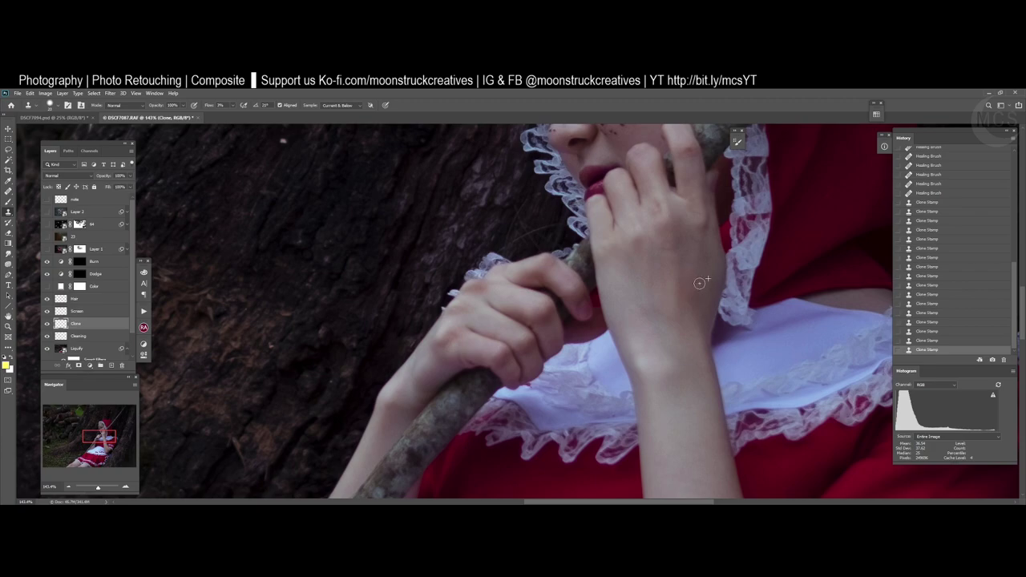
pyautogui.click(692, 277)
pyautogui.click(686, 275)
# - Heal the small dark mole on the arm beside the white lace cuff, on the Cleaning layer
pyautogui.moveTo(695, 283)
pyautogui.mouseDown()
pyautogui.moveTo(659, 282)
pyautogui.moveTo(717, 245)
pyautogui.moveTo(781, 243)
pyautogui.moveTo(765, 252)
pyautogui.mouseUp()
pyautogui.press('s')
pyautogui.moveTo(736, 282); pyautogui.dragTo(643, 389)
pyautogui.press('z')
pyautogui.moveTo(626, 349); pyautogui.dragTo(540, 385)
pyautogui.press('s')
pyautogui.moveTo(566, 414); pyautogui.dragTo(534, 207)
pyautogui.press('z')
pyautogui.moveTo(631, 231); pyautogui.dragTo(712, 231)
pyautogui.press('s')
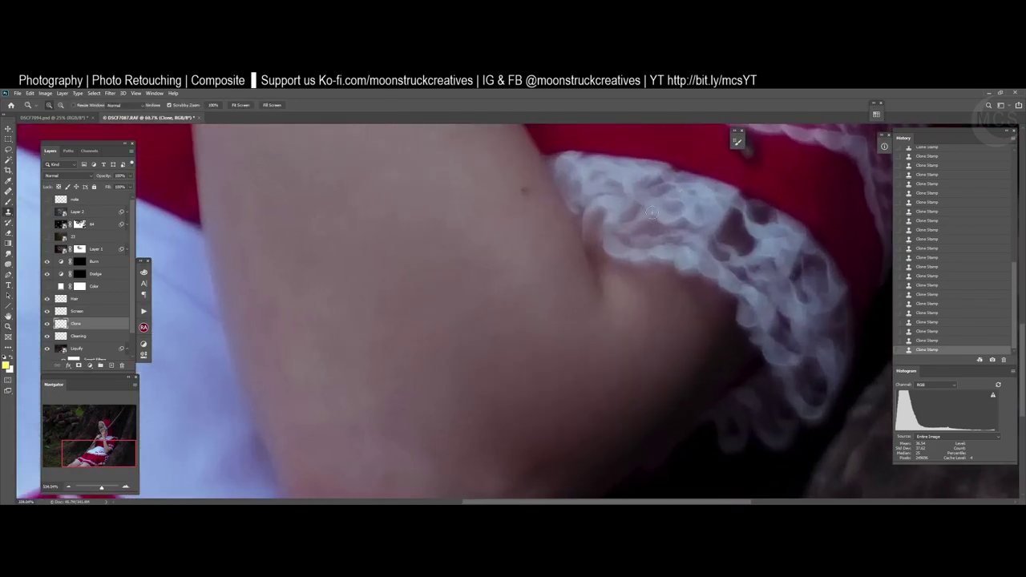
pyautogui.moveTo(578, 249); pyautogui.dragTo(625, 323)
pyautogui.click(96, 341)
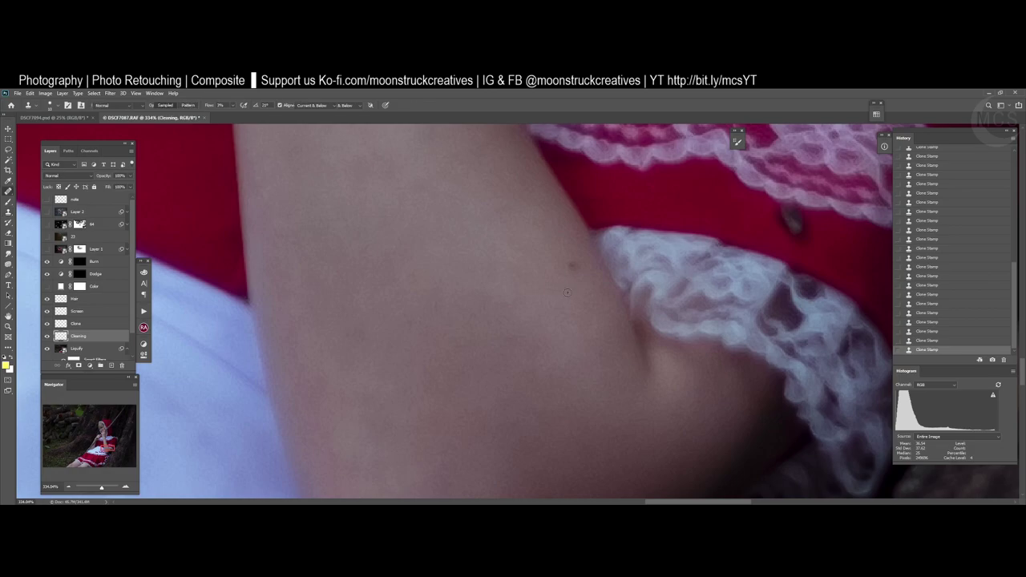
pyautogui.press('j')
pyautogui.click(573, 268)
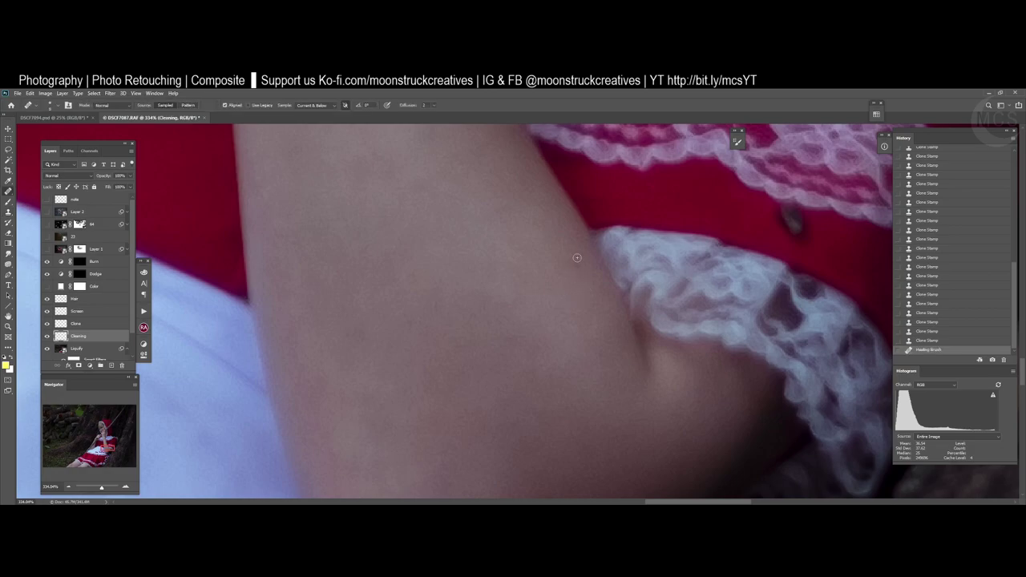
pyautogui.click(577, 259)
pyautogui.click(573, 270)
pyautogui.click(573, 266)
# - Show the retouching notes and heal the circled dark mark on the other arm above the white apron
pyautogui.press('z')
pyautogui.moveTo(571, 305)
pyautogui.mouseDown()
pyautogui.moveTo(532, 340)
pyautogui.moveTo(701, 232)
pyautogui.mouseUp()
pyautogui.press('j')
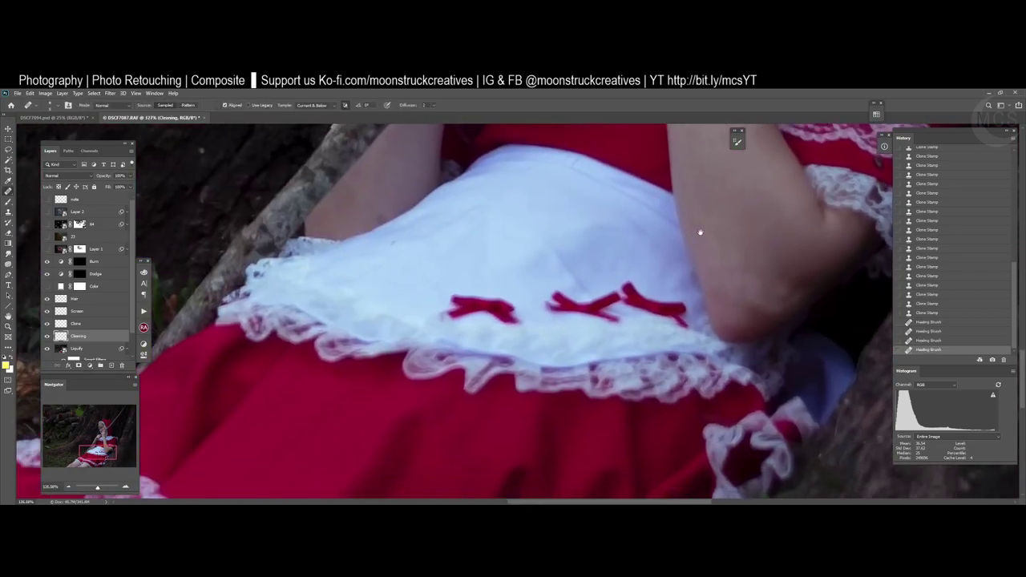
pyautogui.moveTo(530, 345)
pyautogui.mouseDown()
pyautogui.moveTo(573, 300)
pyautogui.moveTo(570, 314)
pyautogui.mouseUp()
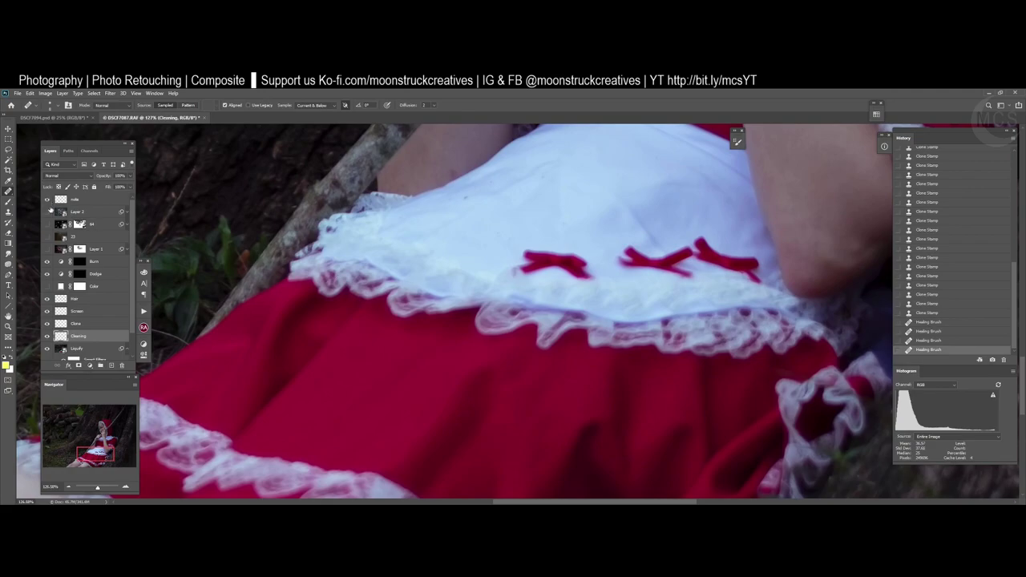
pyautogui.moveTo(444, 190)
pyautogui.mouseDown()
pyautogui.moveTo(493, 291)
pyautogui.moveTo(552, 254)
pyautogui.mouseUp()
pyautogui.press('z')
pyautogui.press('j')
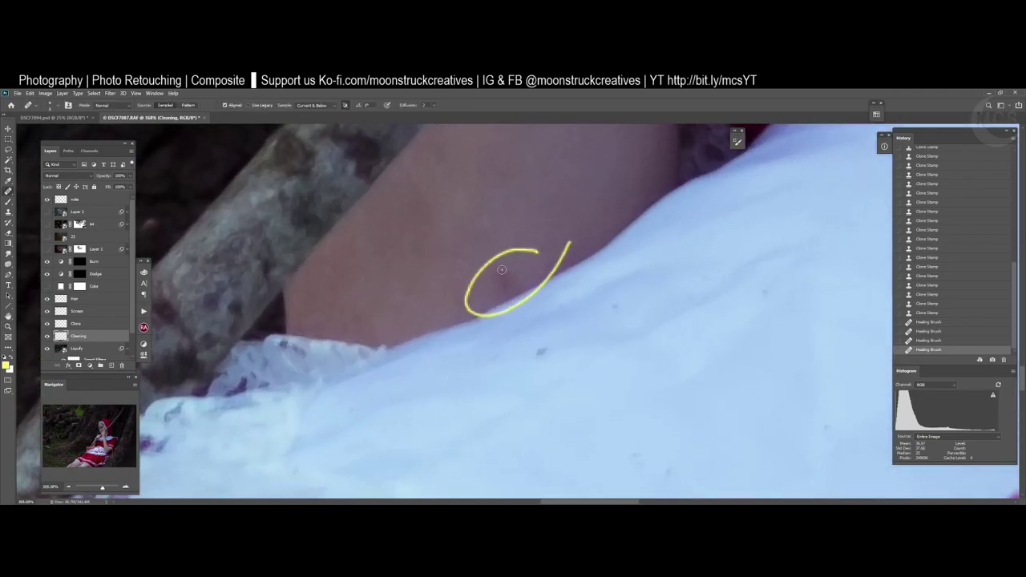
pyautogui.keyDown('alt'); pyautogui.click(523, 267); pyautogui.keyUp('alt')
pyautogui.click(501, 275)
pyautogui.moveTo(502, 275); pyautogui.dragTo(520, 263)
pyautogui.keyDown('alt'); pyautogui.click(514, 269); pyautogui.keyUp('alt')
pyautogui.moveTo(499, 274); pyautogui.dragTo(511, 282)
pyautogui.keyDown('alt'); pyautogui.click(524, 266); pyautogui.keyUp('alt')
pyautogui.click(503, 280)
pyautogui.click(505, 286)
# - Heal the circled dark spot on the thigh with a larger Healing Brush
pyautogui.press('space')
pyautogui.moveTo(519, 372); pyautogui.dragTo(543, 194)
pyautogui.moveTo(446, 341); pyautogui.dragTo(642, 133)
pyautogui.moveTo(393, 385); pyautogui.dragTo(501, 196)
pyautogui.moveTo(162, 401); pyautogui.dragTo(196, 347)
pyautogui.scroll(-10, 197, 346)
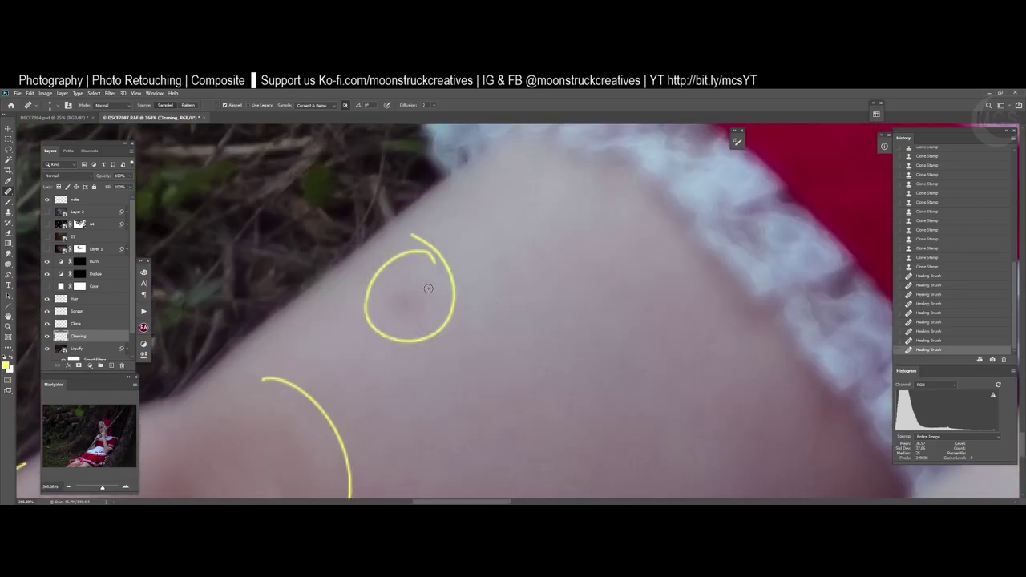
pyautogui.press(']')
pyautogui.press(']')
pyautogui.keyDown('alt'); pyautogui.click(457, 257); pyautogui.keyUp('alt')
pyautogui.click(409, 296)
pyautogui.click(393, 304)
pyautogui.click(397, 292)
# - Hide the retouching notes and heal the discoloured skin along the thigh side of the knee
pyautogui.press('z')
pyautogui.moveTo(501, 339); pyautogui.dragTo(421, 339)
pyautogui.press('j')
pyautogui.moveTo(578, 394); pyautogui.dragTo(565, 329)
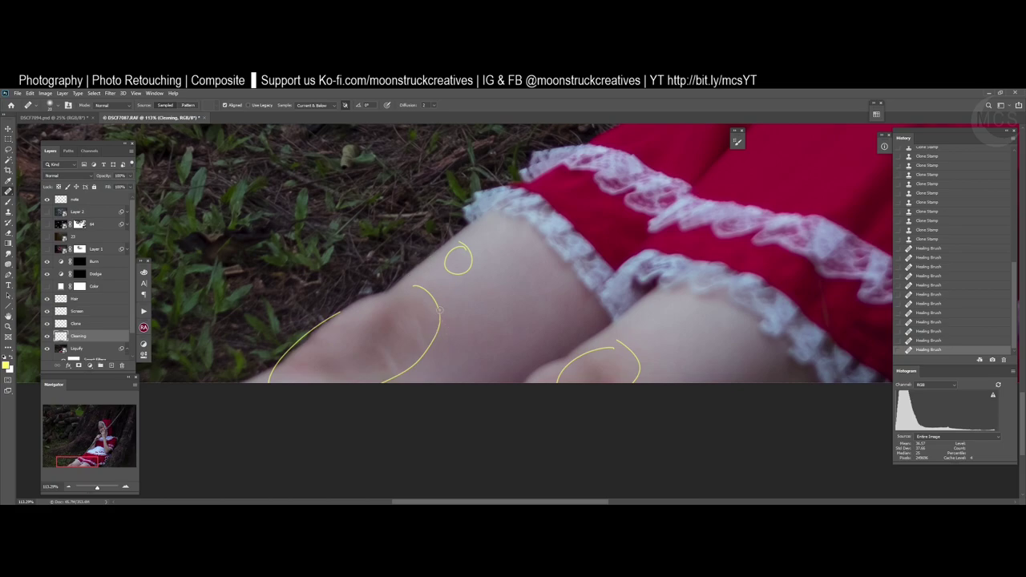
pyautogui.press('z')
pyautogui.moveTo(452, 313); pyautogui.dragTo(464, 314)
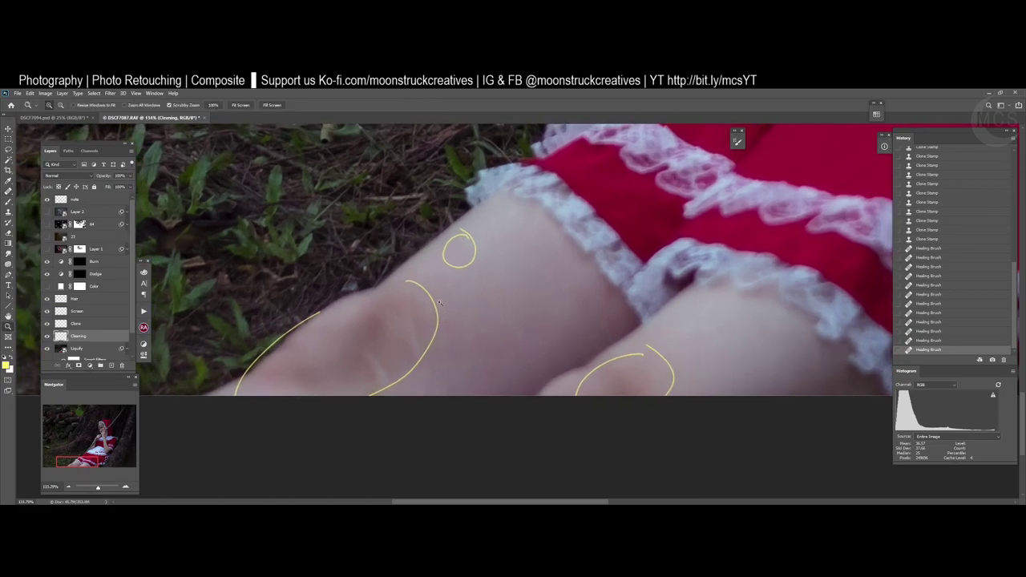
pyautogui.press('j')
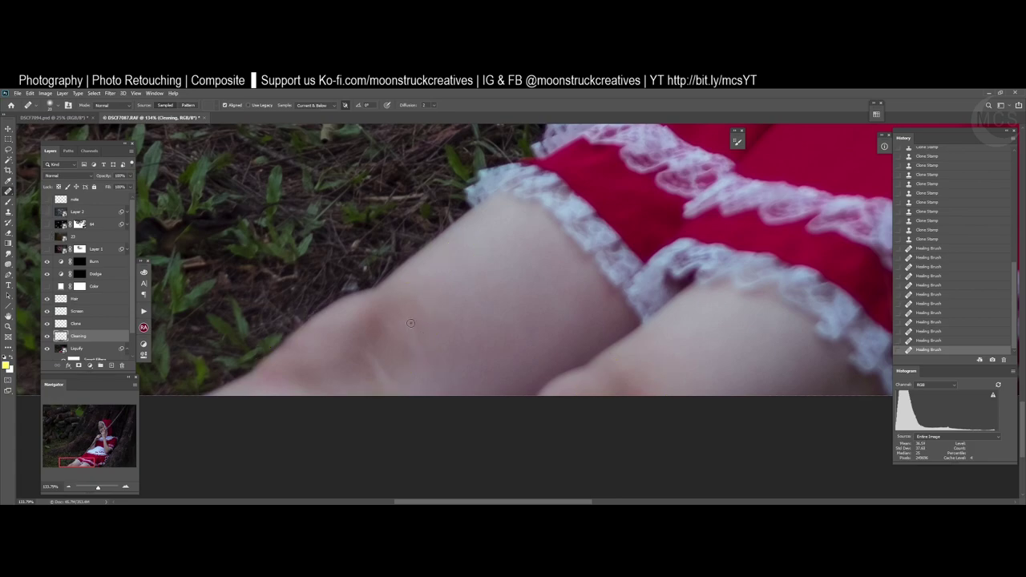
pyautogui.click(412, 327)
pyautogui.click(413, 324)
pyautogui.click(413, 325)
pyautogui.click(411, 326)
pyautogui.click(407, 323)
pyautogui.click(402, 318)
pyautogui.click(401, 321)
pyautogui.click(410, 318)
pyautogui.click(401, 324)
pyautogui.click(399, 322)
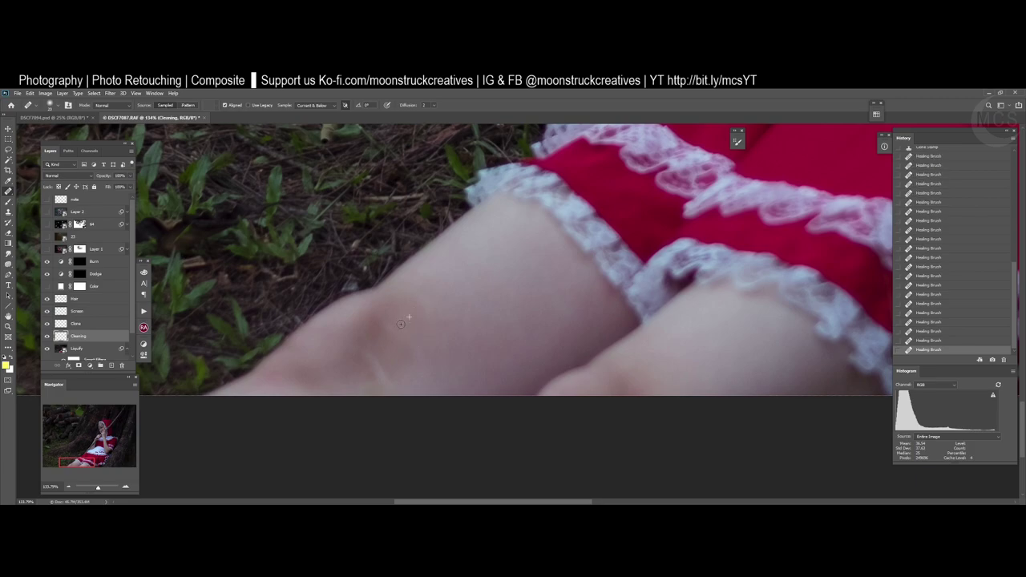
pyautogui.click(396, 320)
# - Heal the remaining discoloration beside the knee and the pale streak across the knee
pyautogui.scroll(4, 437, 320)
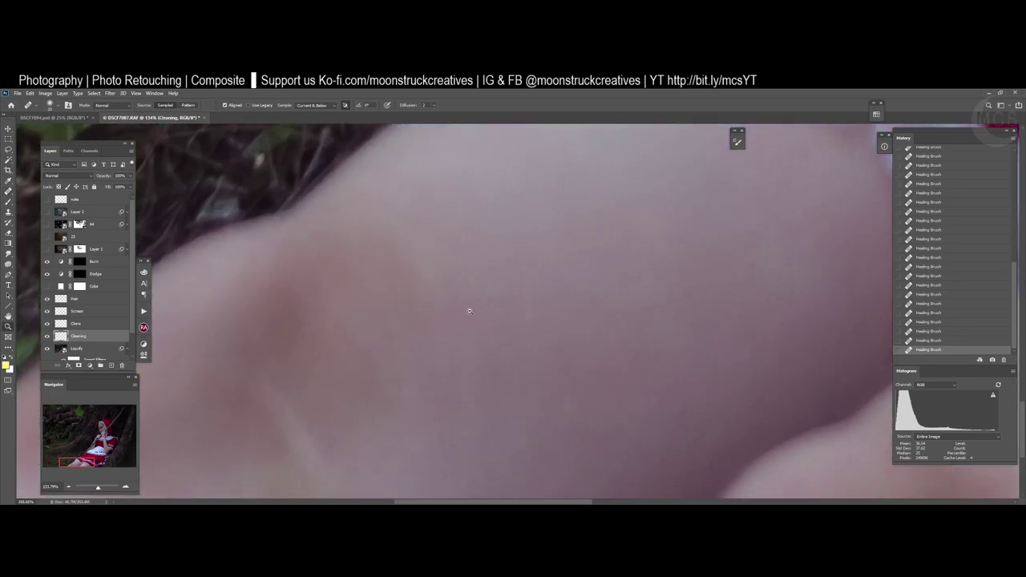
pyautogui.click(404, 323)
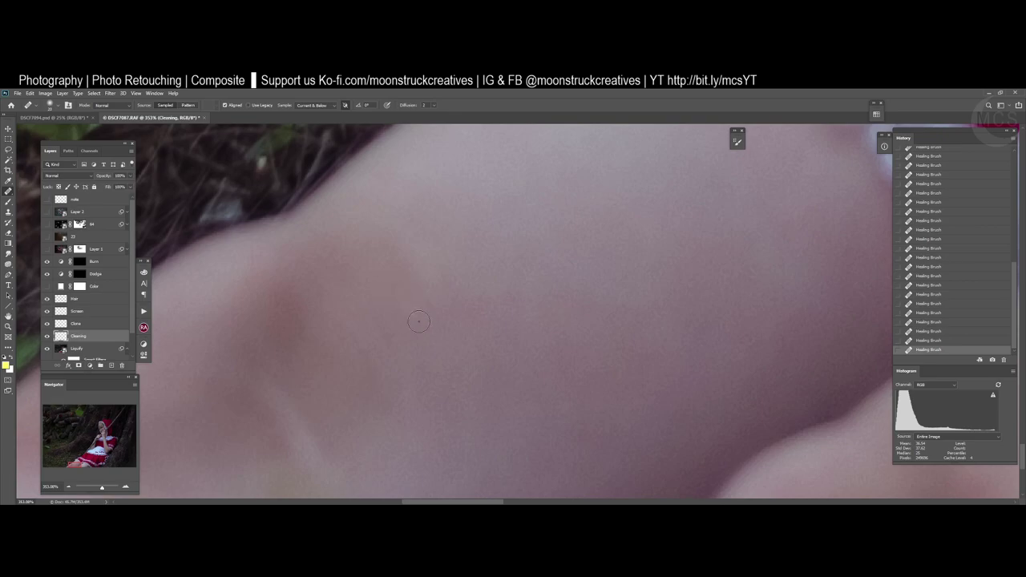
pyautogui.keyDown('alt'); pyautogui.click(429, 327); pyautogui.keyUp('alt')
pyautogui.click(405, 321)
pyautogui.moveTo(283, 390)
pyautogui.mouseDown()
pyautogui.moveTo(318, 461)
pyautogui.moveTo(294, 418)
pyautogui.moveTo(302, 439)
pyautogui.moveTo(293, 451)
pyautogui.moveTo(269, 402)
pyautogui.mouseUp()
pyautogui.keyDown('alt'); pyautogui.click(267, 455); pyautogui.keyUp('alt')
pyautogui.moveTo(303, 431)
pyautogui.mouseDown()
pyautogui.moveTo(286, 458)
pyautogui.moveTo(301, 434)
pyautogui.moveTo(288, 409)
pyautogui.moveTo(324, 425)
pyautogui.mouseUp()
pyautogui.scroll(-5, 324, 425)
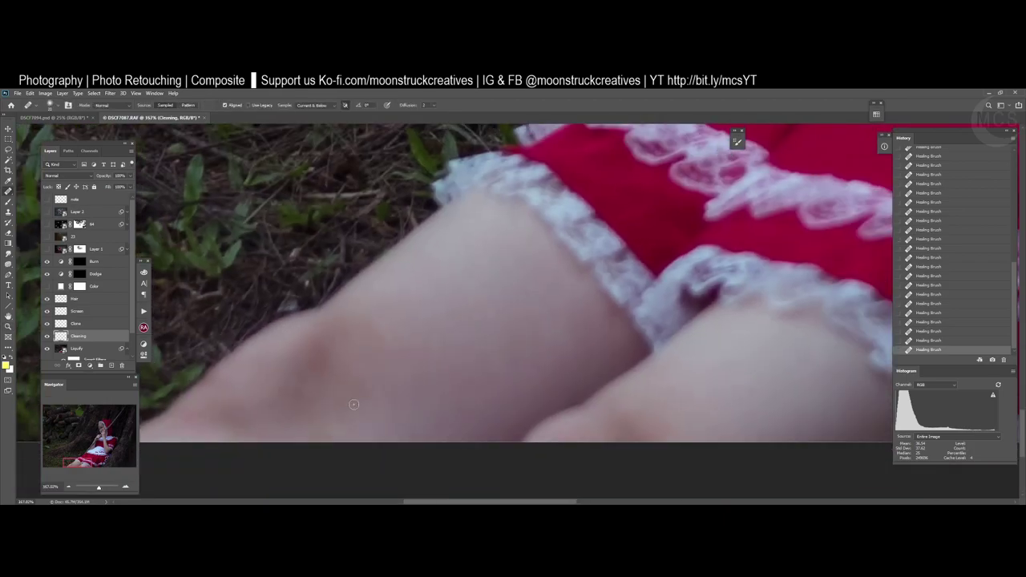
pyautogui.scroll(-4, 387, 394)
pyautogui.scroll(5, 446, 314)
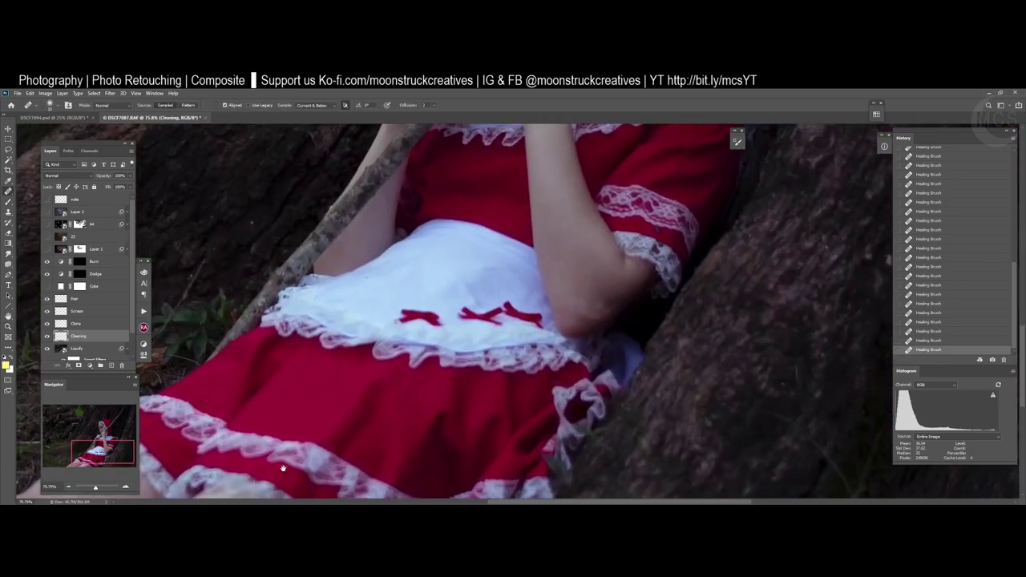
pyautogui.scroll(5, 446, 314)
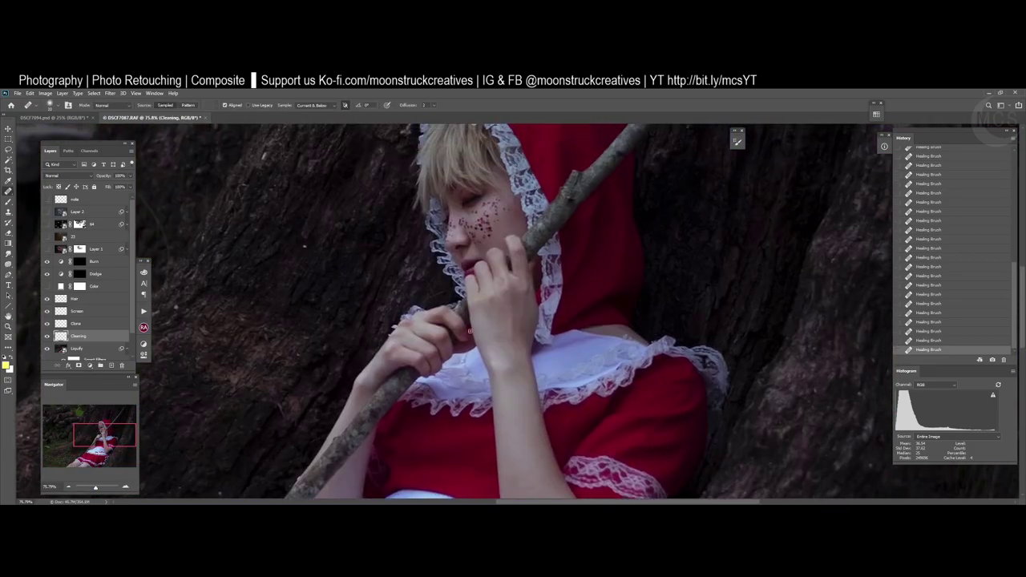
# - Remove the pale speck on the tree trunk beside the face using a larger Spot Healing Brush
pyautogui.scroll(-2, 470, 331)
pyautogui.scroll(6, 422, 306)
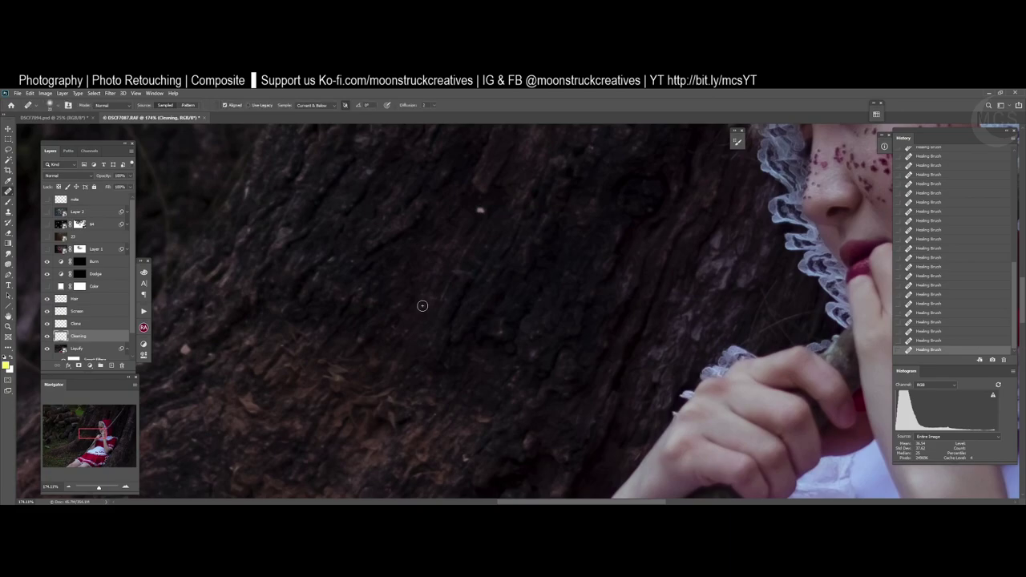
pyautogui.press('shift')
pyautogui.hotkey('shift', 'j')
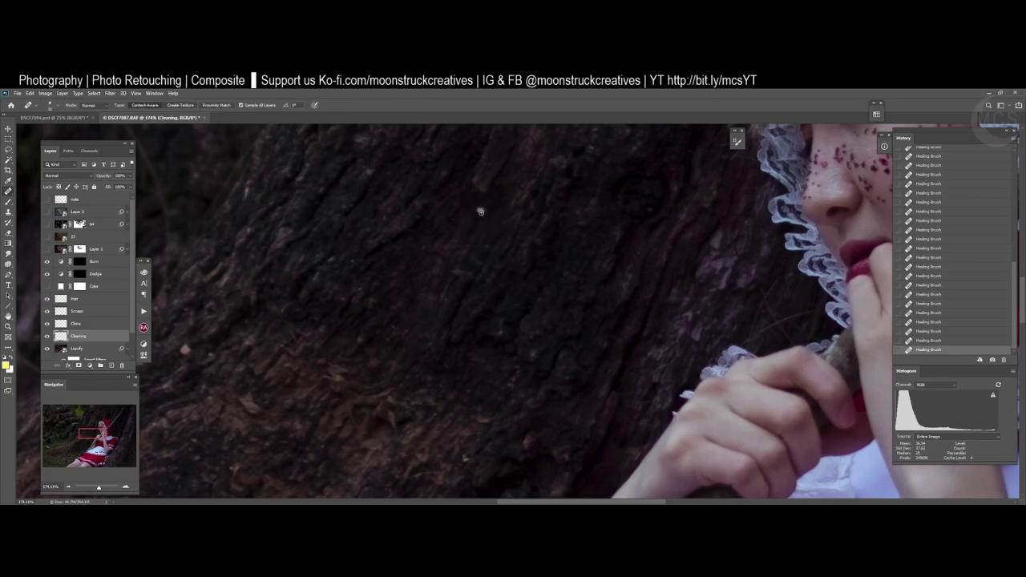
pyautogui.press(']')
pyautogui.press(']')
pyautogui.press(']')
pyautogui.click(481, 211)
pyautogui.scroll(-5, 453, 337)
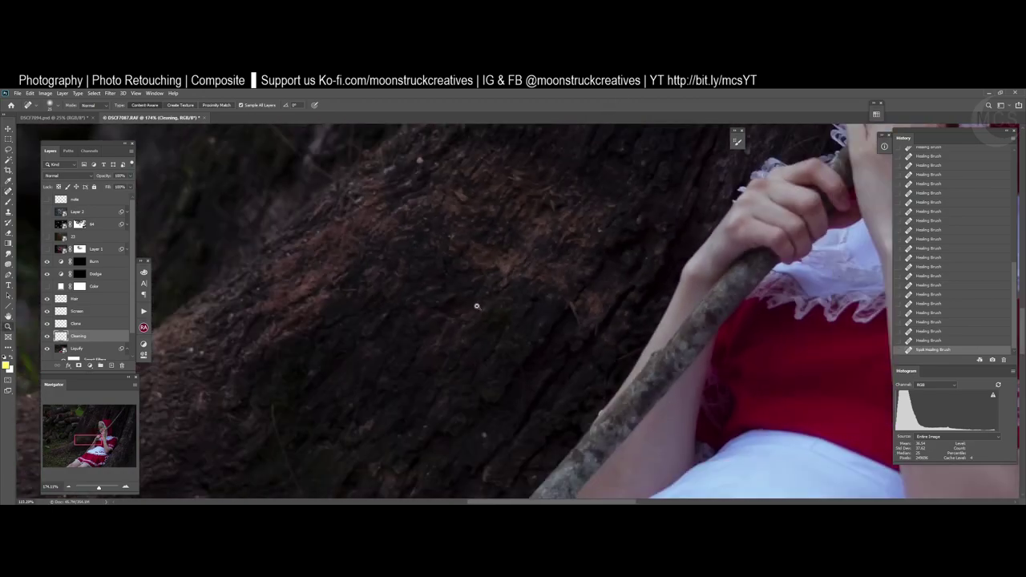
# - Spot-heal the small bright specks along the tree root beside the stick and the grass
pyautogui.moveTo(477, 307); pyautogui.dragTo(481, 344)
pyautogui.click(492, 408)
pyautogui.moveTo(459, 435); pyautogui.dragTo(548, 279)
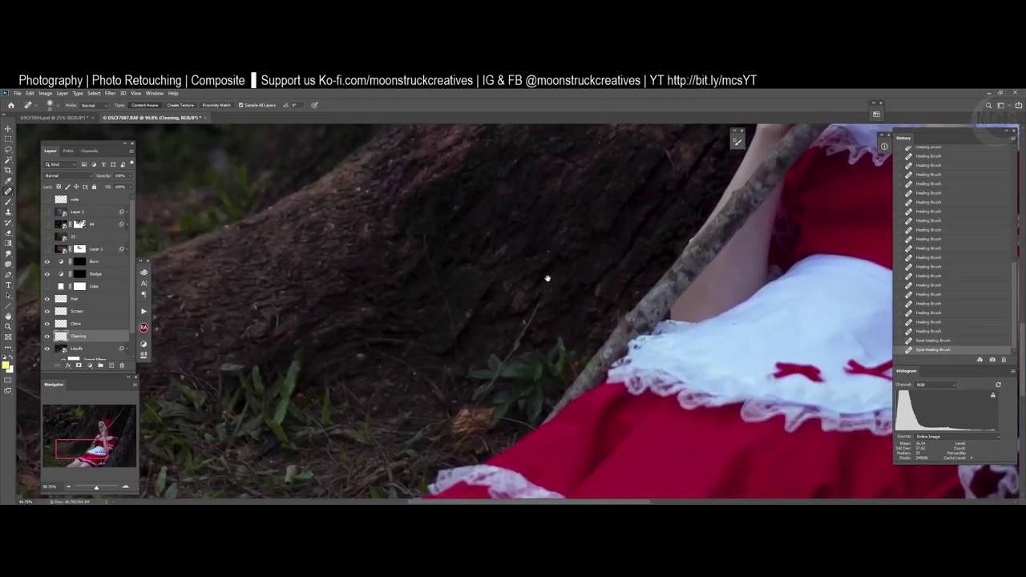
pyautogui.moveTo(484, 358); pyautogui.dragTo(537, 372)
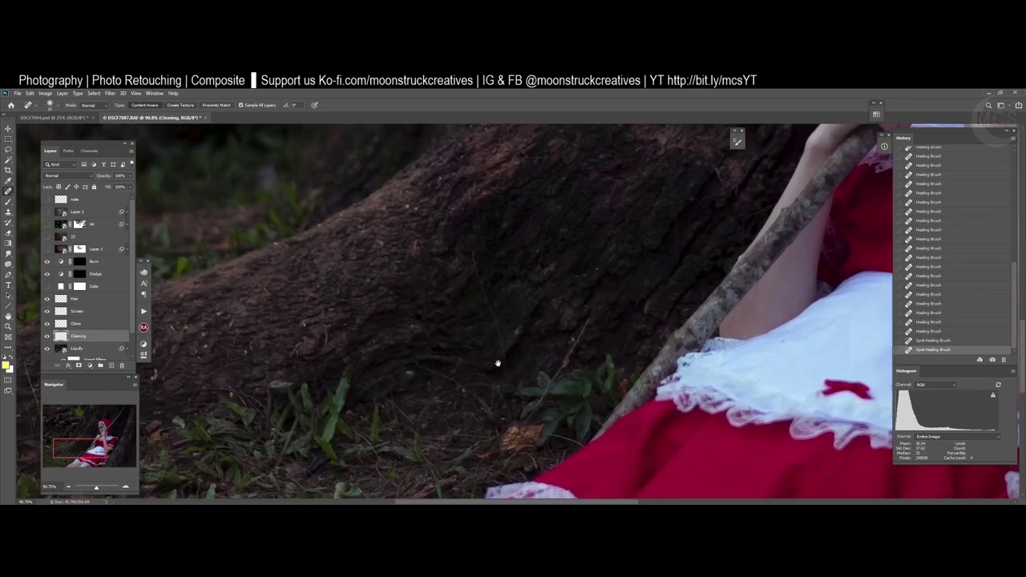
pyautogui.click(409, 372)
pyautogui.click(408, 373)
pyautogui.moveTo(652, 344); pyautogui.dragTo(431, 321)
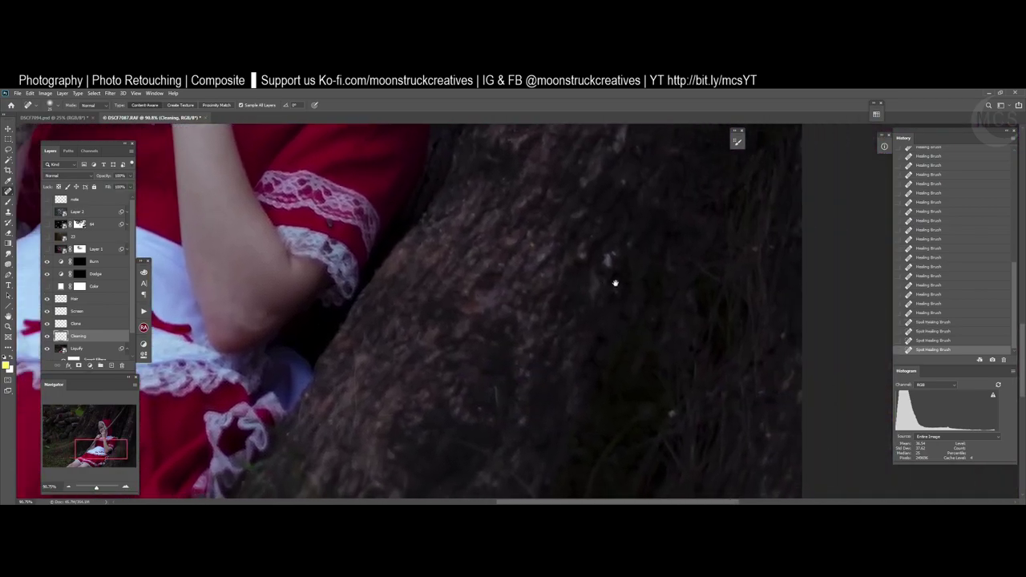
# - Spot-heal the circled bright patch on the trunk behind the lace-trimmed sleeve and elbow, redoing the first stroke with several small dabs
pyautogui.moveTo(616, 282); pyautogui.dragTo(586, 295)
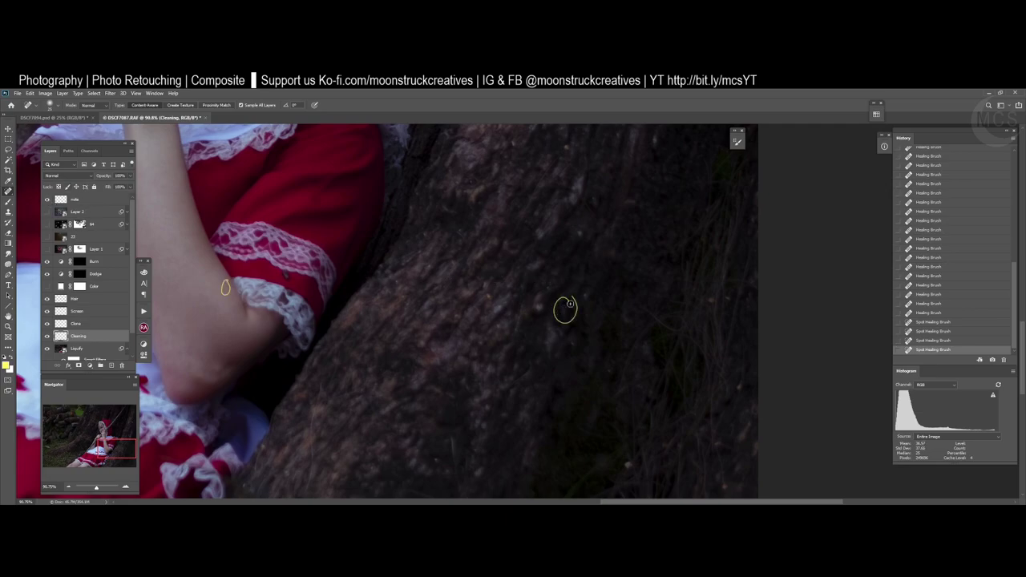
pyautogui.click(565, 311)
pyautogui.hotkey('ctrl', 'z')
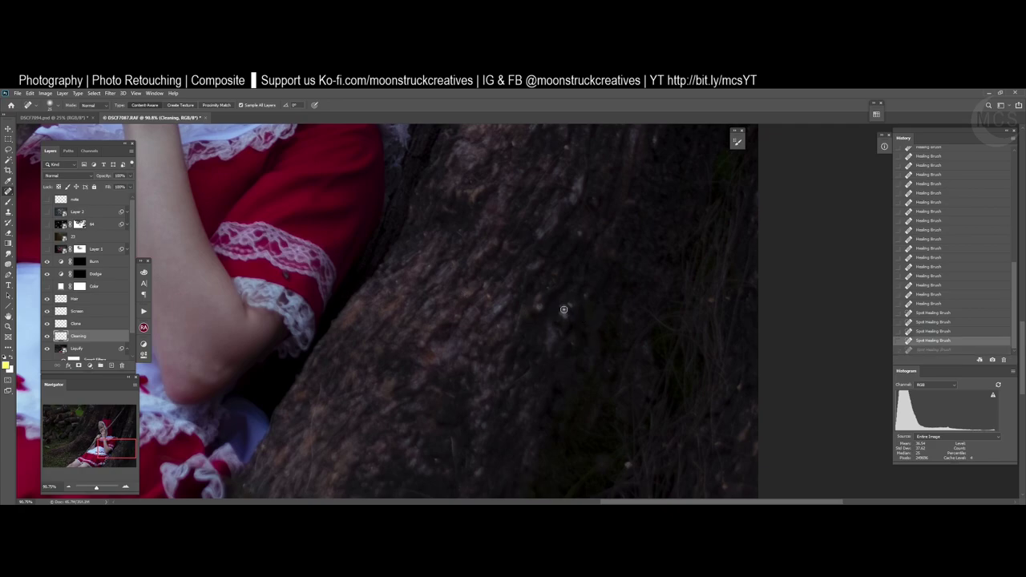
pyautogui.click(561, 324)
pyautogui.click(565, 320)
pyautogui.click(571, 299)
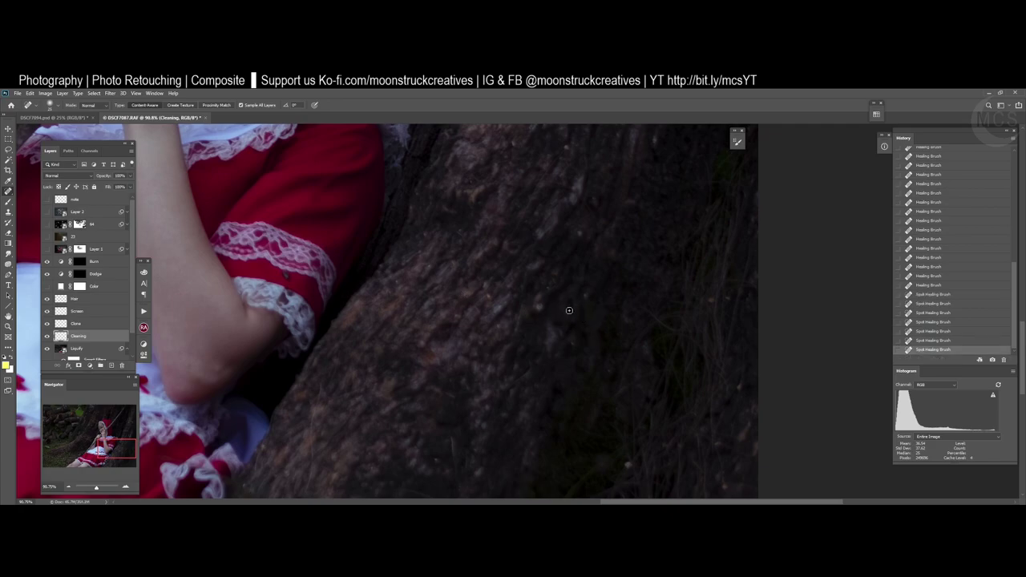
pyautogui.click(569, 311)
pyautogui.click(564, 319)
pyautogui.click(576, 320)
# - Spot-heal the remaining bright specks on the dark trunk, including the one beside the thin hanging roots
pyautogui.moveTo(592, 138); pyautogui.dragTo(579, 313)
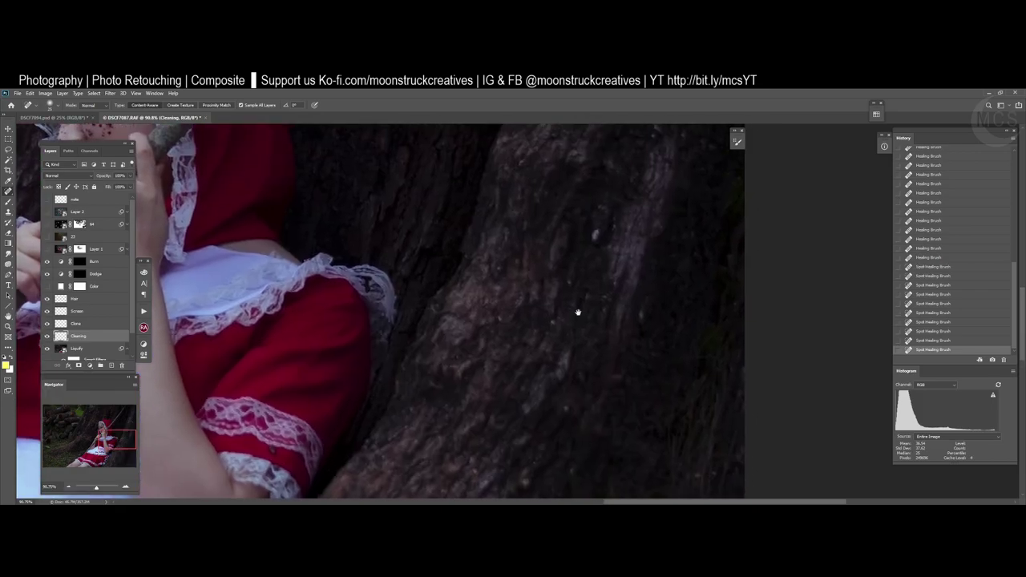
pyautogui.moveTo(506, 415); pyautogui.dragTo(620, 205)
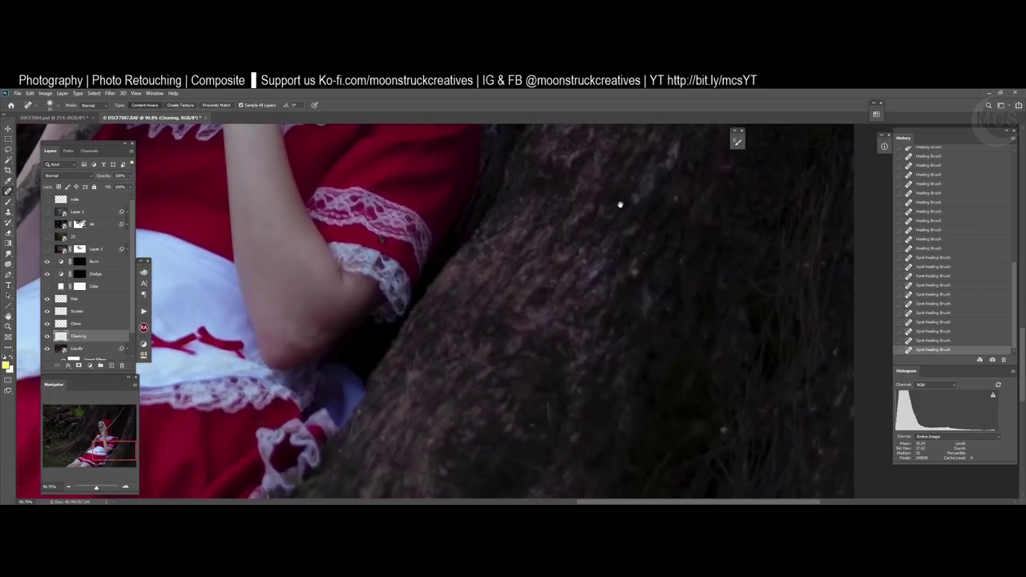
pyautogui.moveTo(518, 398); pyautogui.dragTo(554, 261)
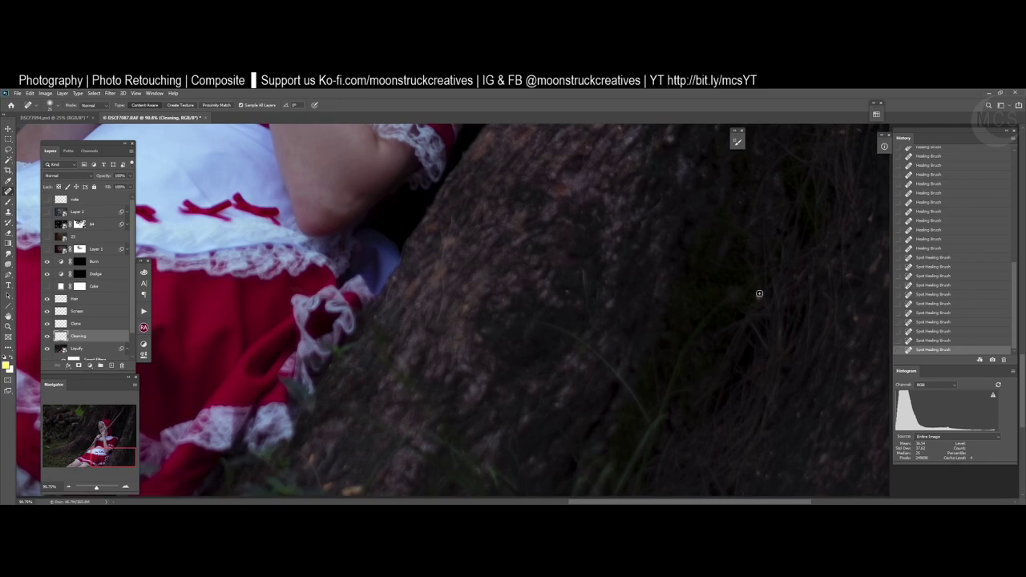
pyautogui.click(761, 299)
pyautogui.moveTo(485, 397); pyautogui.dragTo(653, 380)
pyautogui.moveTo(674, 289); pyautogui.dragTo(597, 360)
pyautogui.scroll(4, 595, 361)
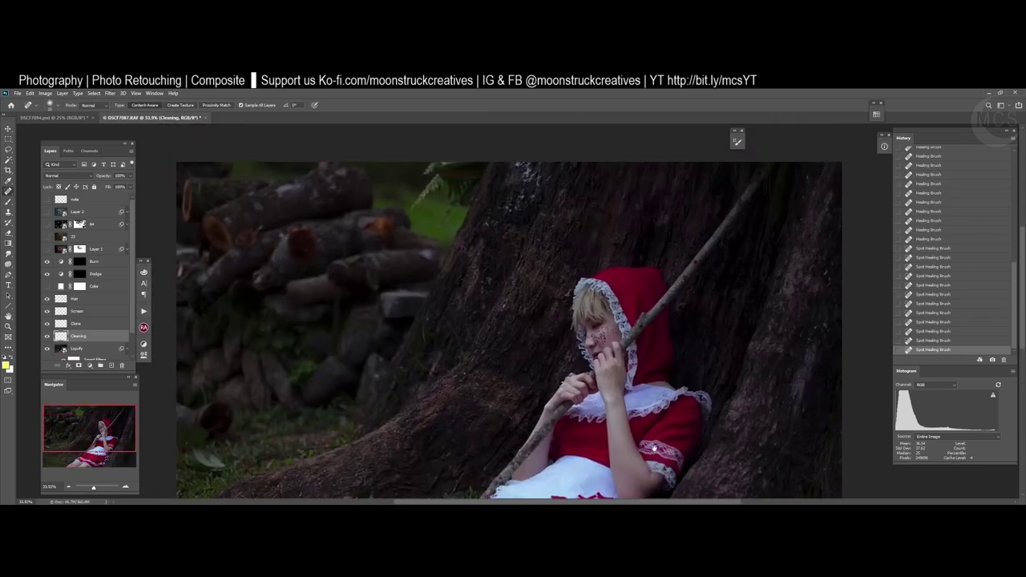
pyautogui.moveTo(655, 448); pyautogui.dragTo(631, 348)
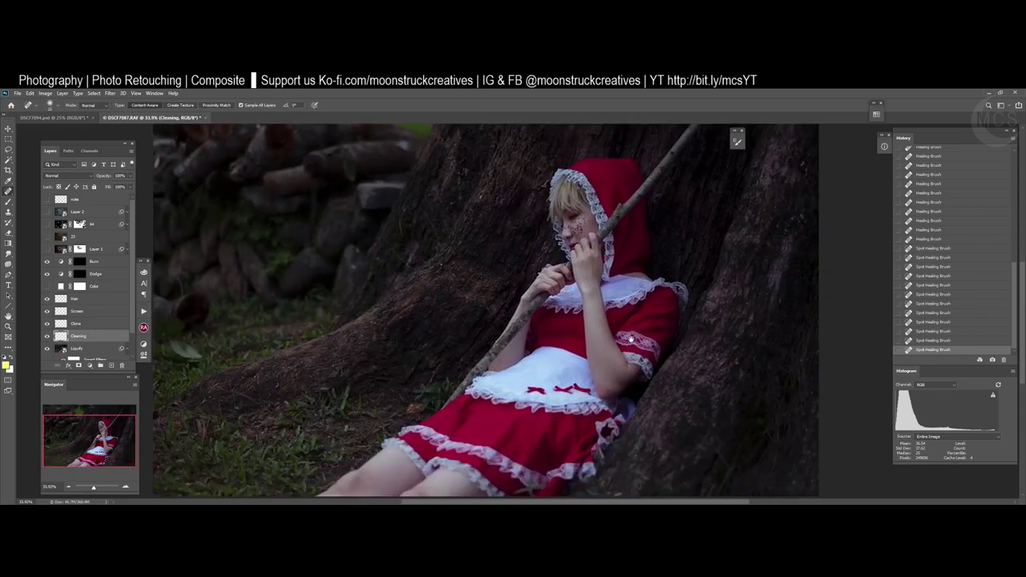
# - Move the Hair and Screen layers above the Burn layer
pyautogui.press('z')
pyautogui.moveTo(571, 240); pyautogui.dragTo(614, 198)
pyautogui.scroll(2, 614, 198)
pyautogui.press('j')
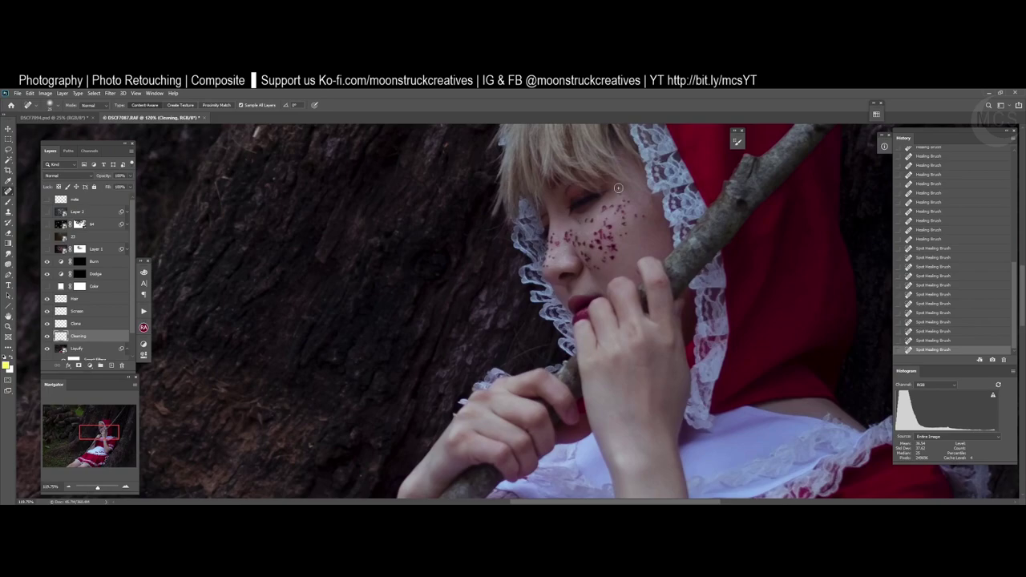
pyautogui.click(92, 300)
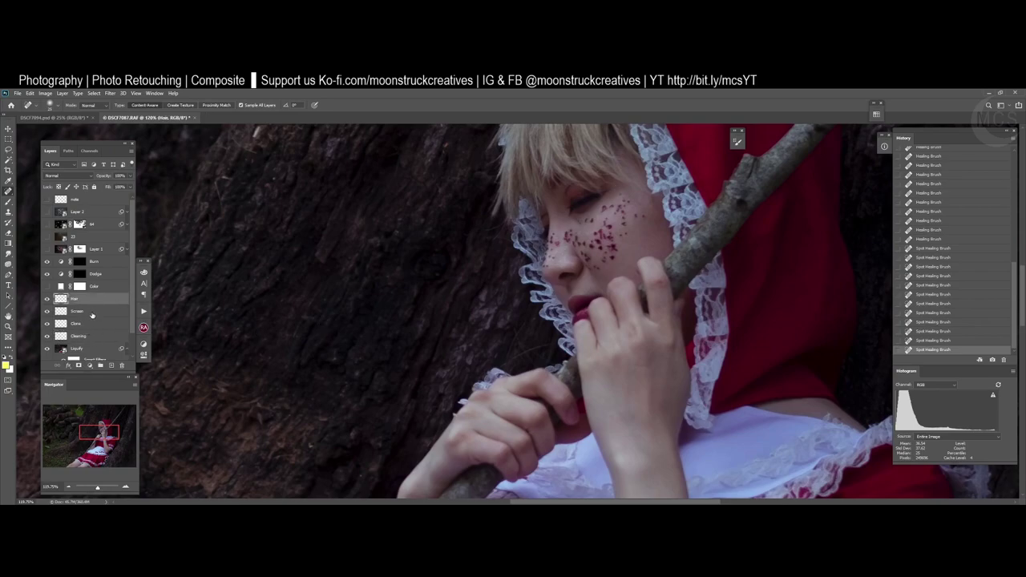
pyautogui.keyDown('shift'); pyautogui.click(93, 315); pyautogui.keyUp('shift')
pyautogui.moveTo(93, 315)
pyautogui.mouseDown()
pyautogui.moveTo(105, 258)
pyautogui.moveTo(126, 251)
pyautogui.mouseUp()
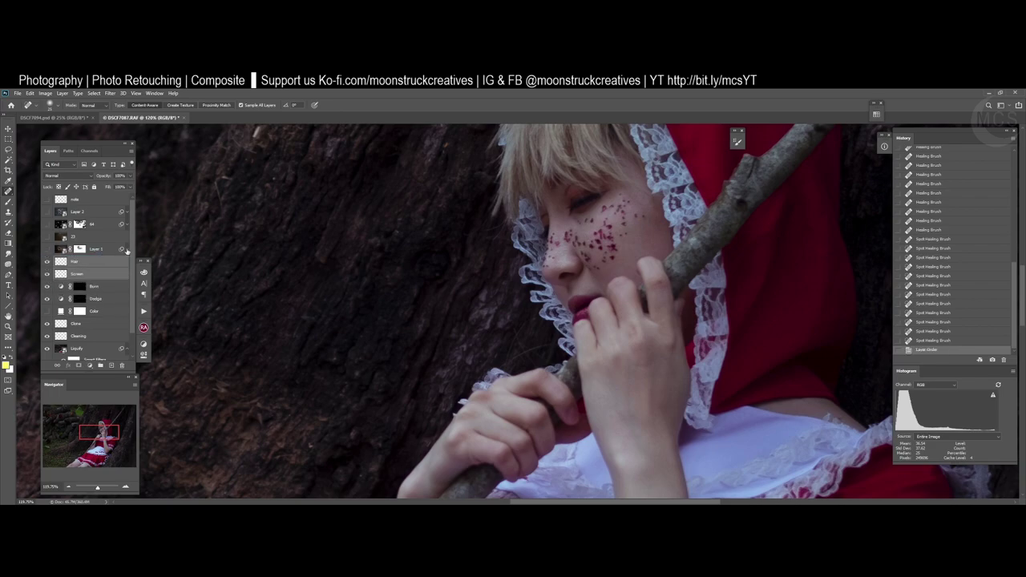
# - Run the frequency separation action above the Clone layer, accepting a Gaussian Blur radius of 2.1 pixels
pyautogui.click(98, 323)
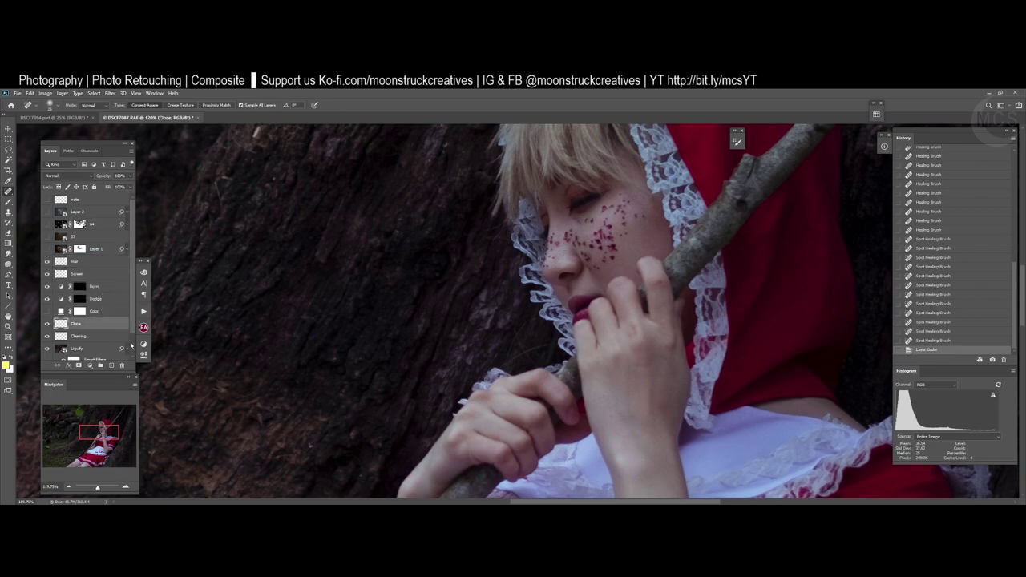
pyautogui.click(144, 311)
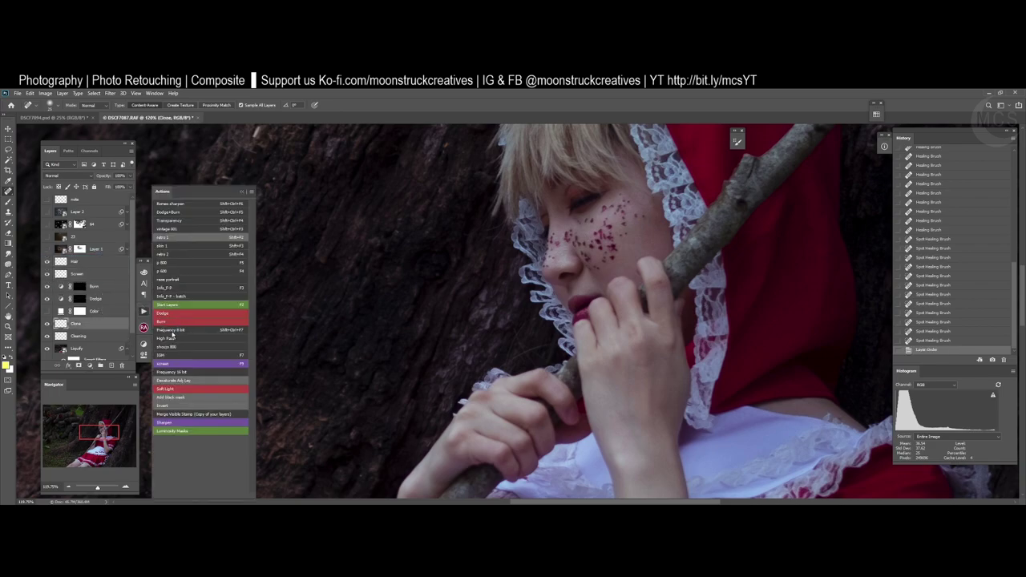
pyautogui.click(174, 339)
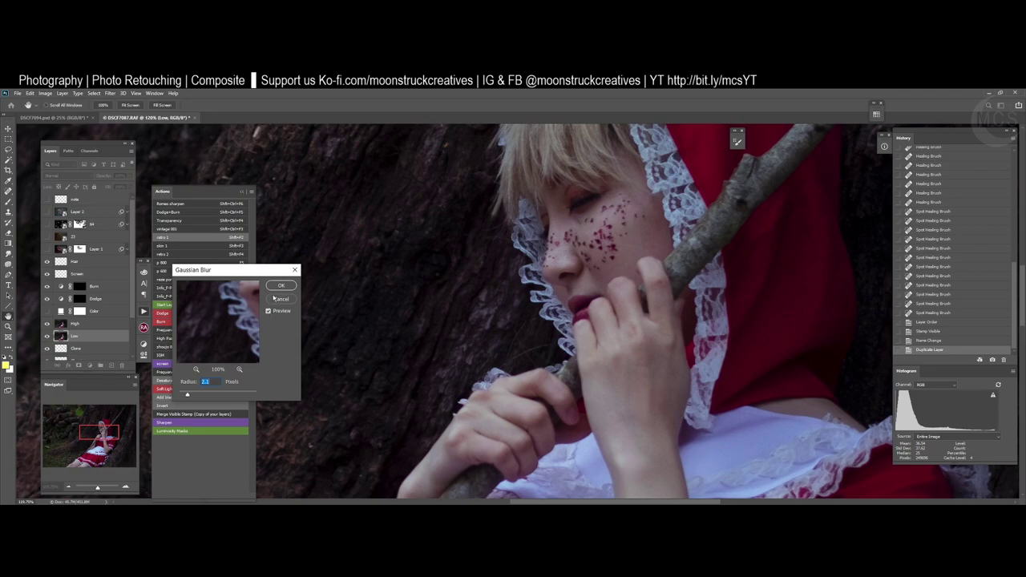
pyautogui.click(281, 286)
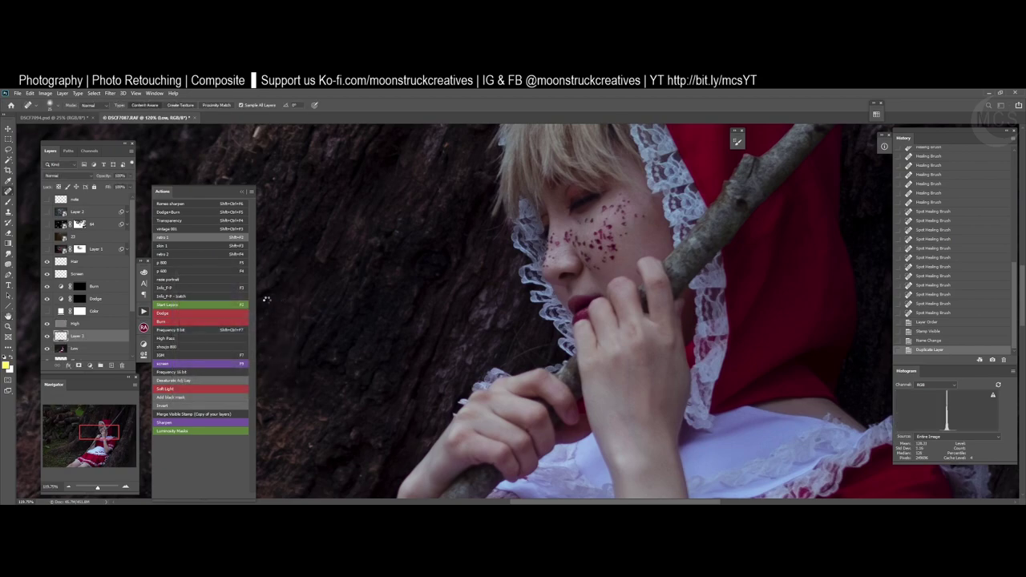
# - Hide the High layer and the blank layer inside the Frequency group, leaving only Low showing, and collapse the group
pyautogui.scroll(-3, 94, 329)
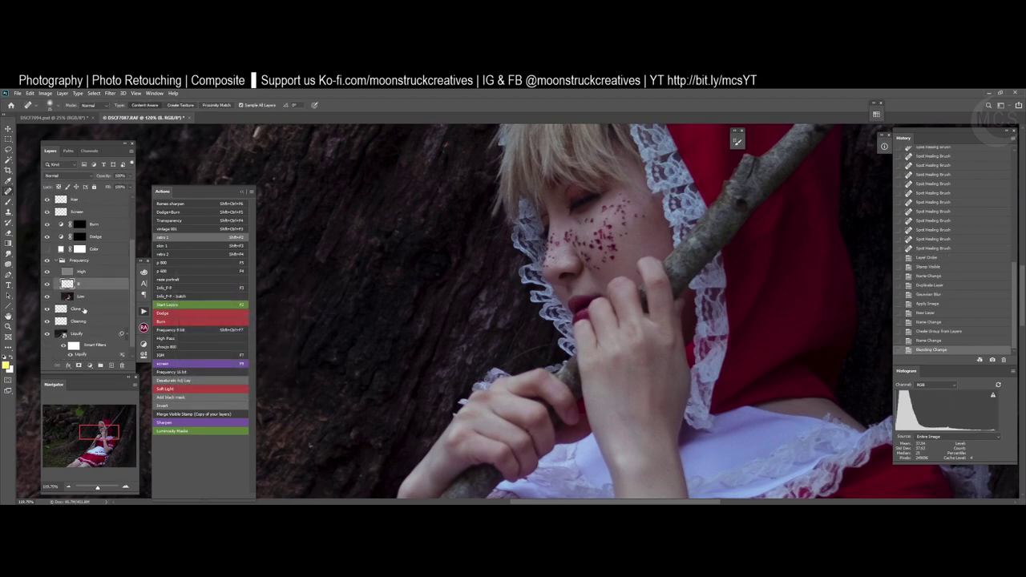
pyautogui.click(71, 296)
pyautogui.click(47, 272)
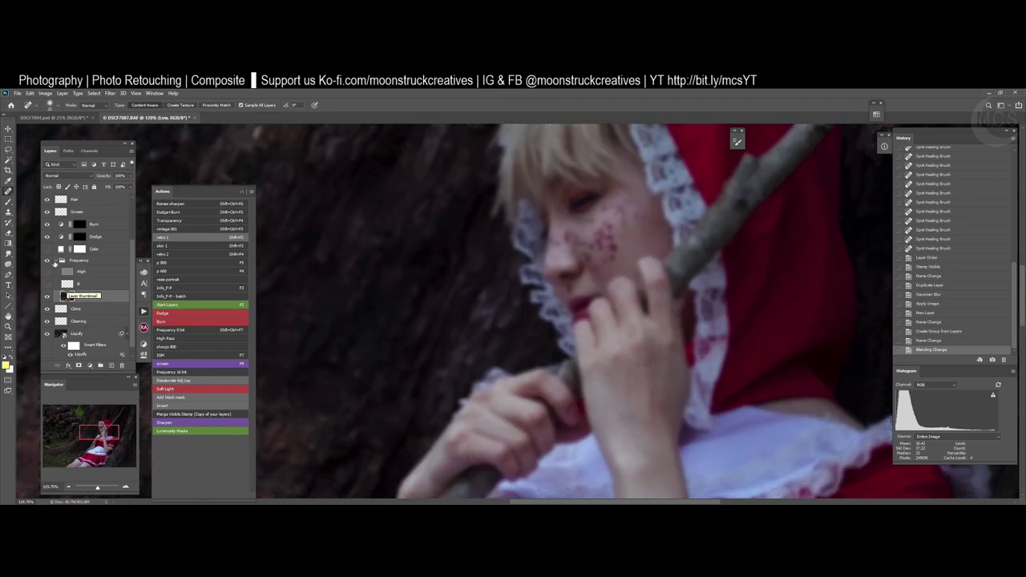
pyautogui.click(76, 260)
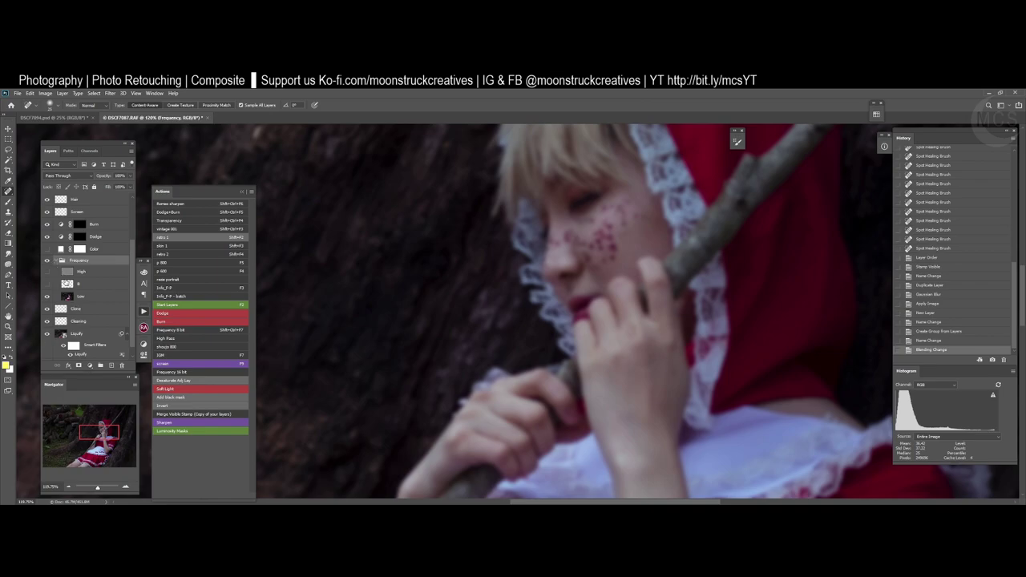
pyautogui.click(56, 262)
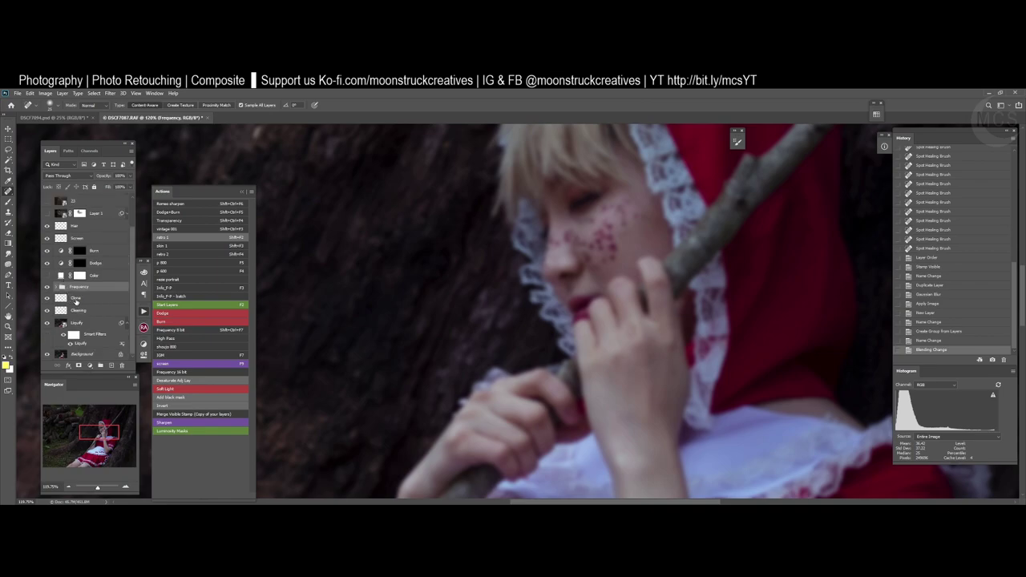
# - Stamp the visible layers into a merged layer above Clone and hide the layers beneath it
pyautogui.click(76, 299)
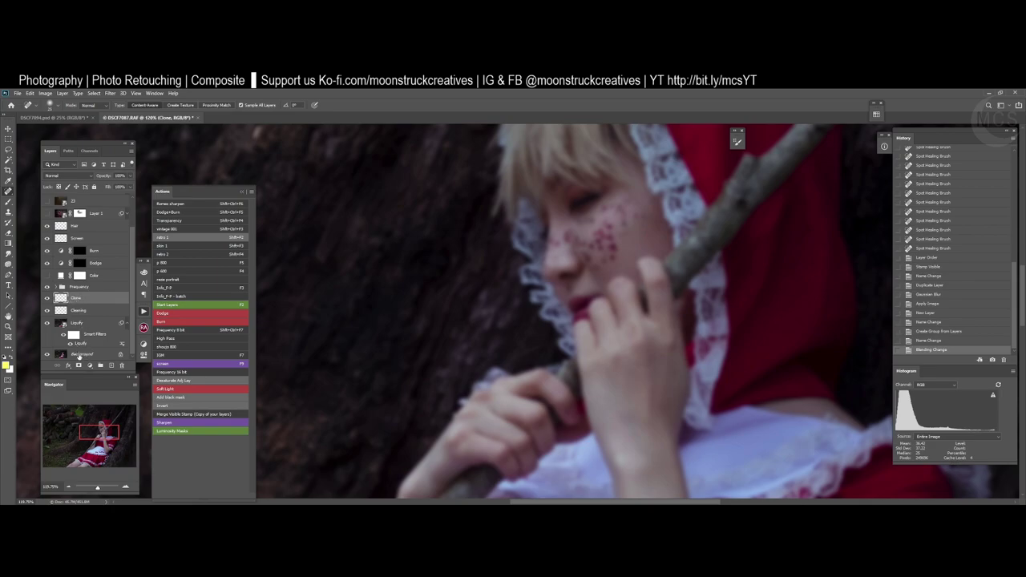
pyautogui.keyDown('shift'); pyautogui.click(78, 356); pyautogui.keyUp('shift')
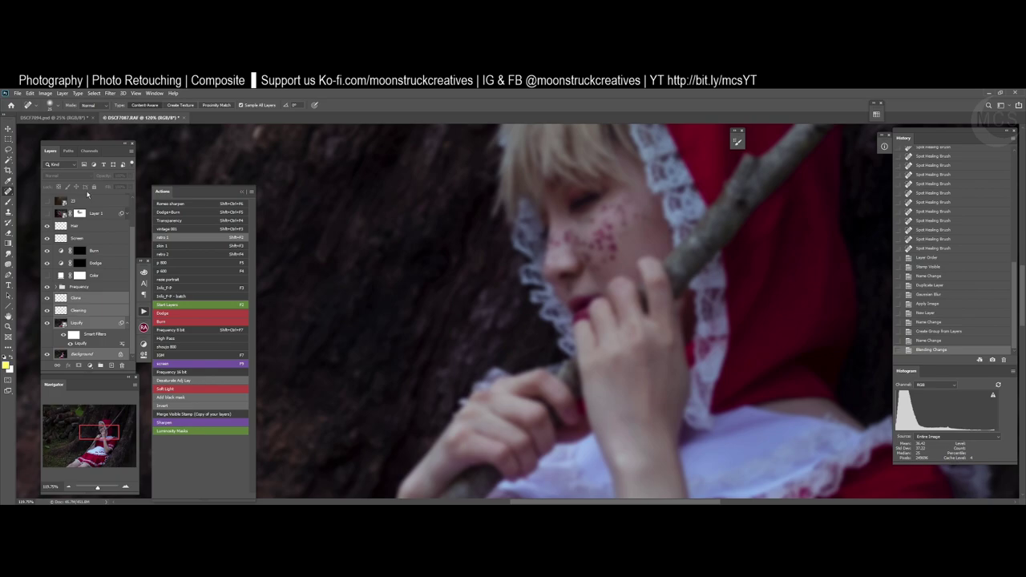
pyautogui.click(95, 299)
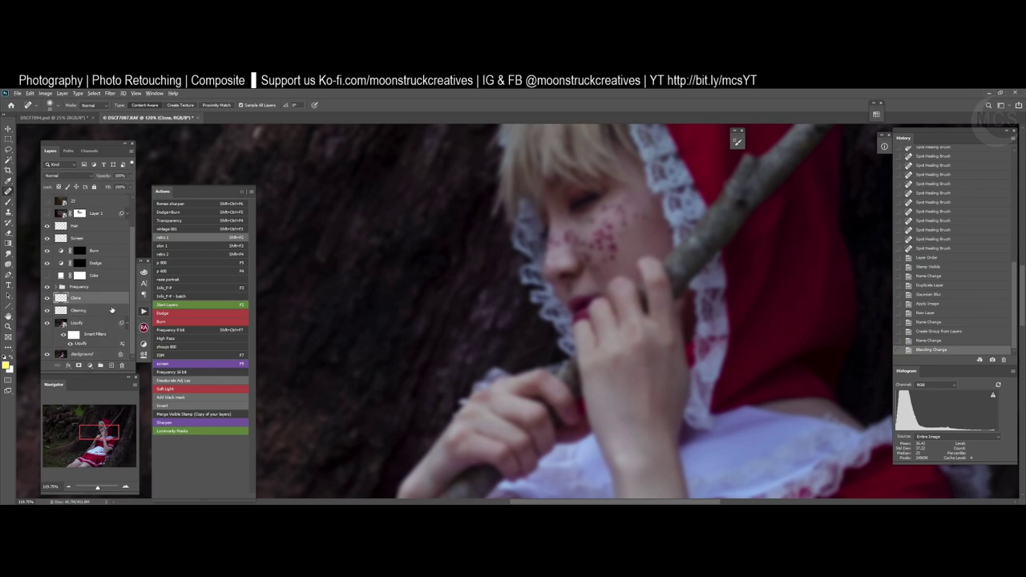
pyautogui.hotkey('ctrl', 'shift', 'alt', 'e')
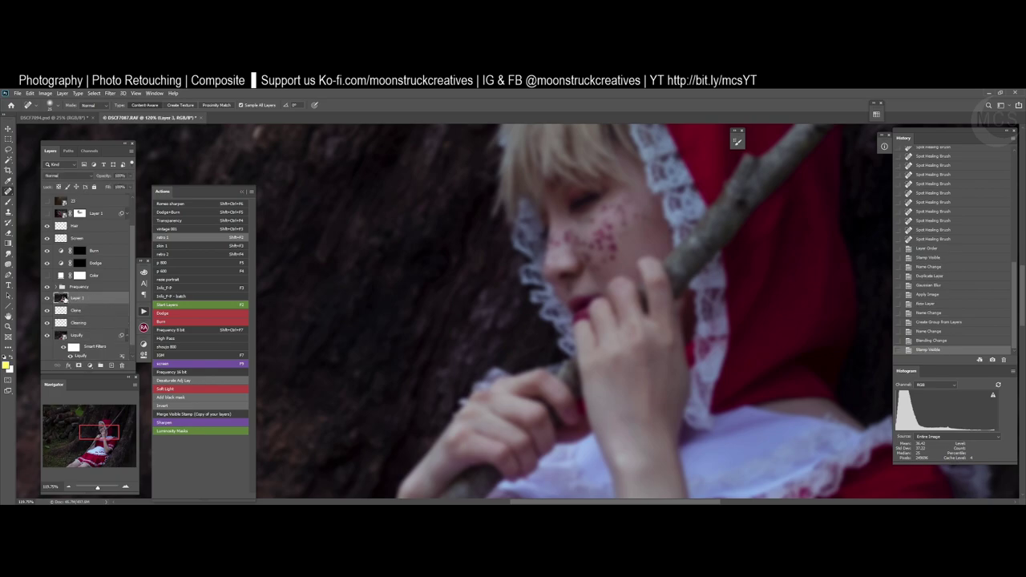
pyautogui.scroll(-1, 49, 341)
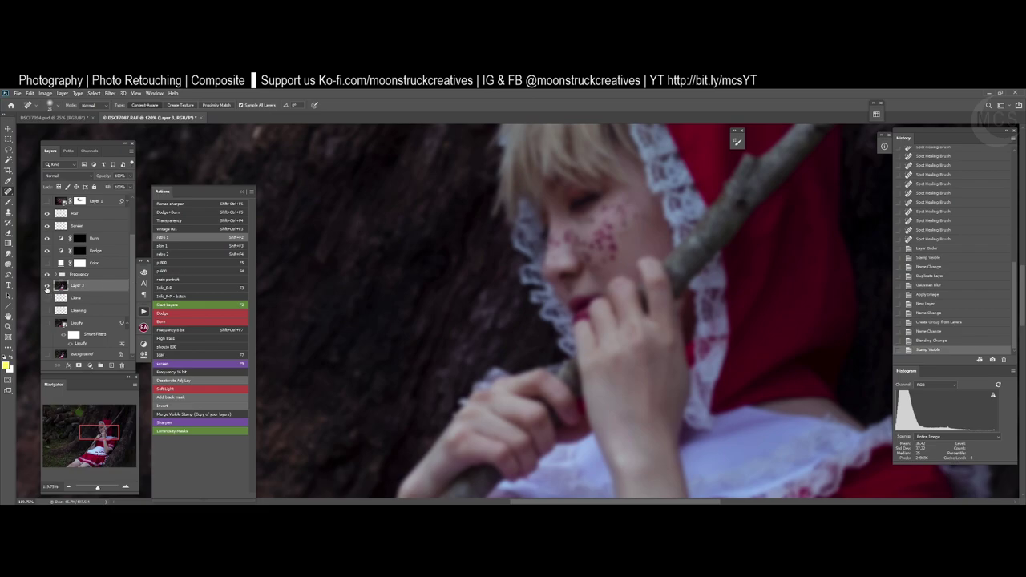
pyautogui.scroll(4, 90, 257)
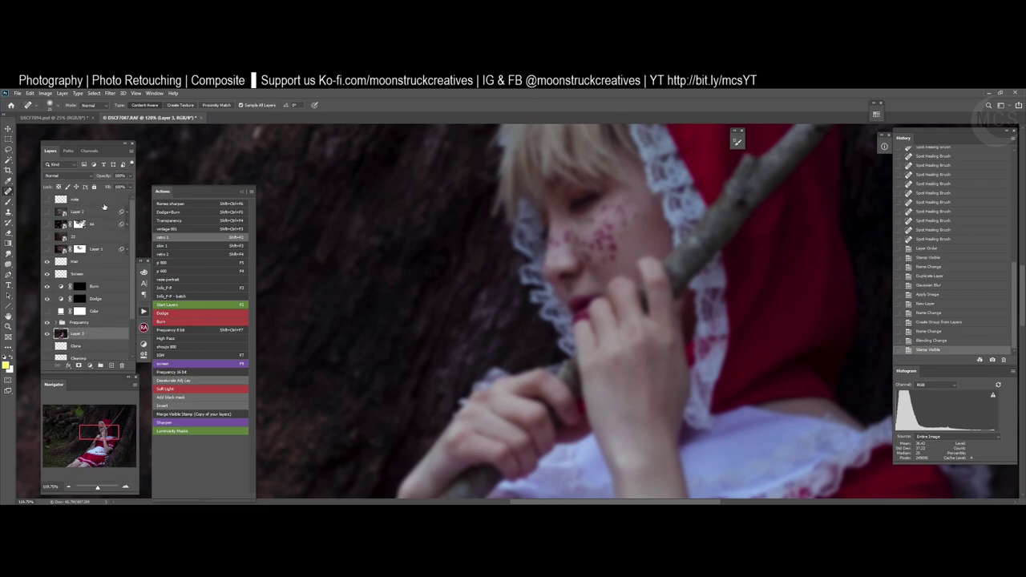
# - Delete the stamped layer and show the Clone, Cleaning, Liquify and Background layers again
pyautogui.press('x')
pyautogui.click(123, 366)
pyautogui.scroll(-3, 80, 320)
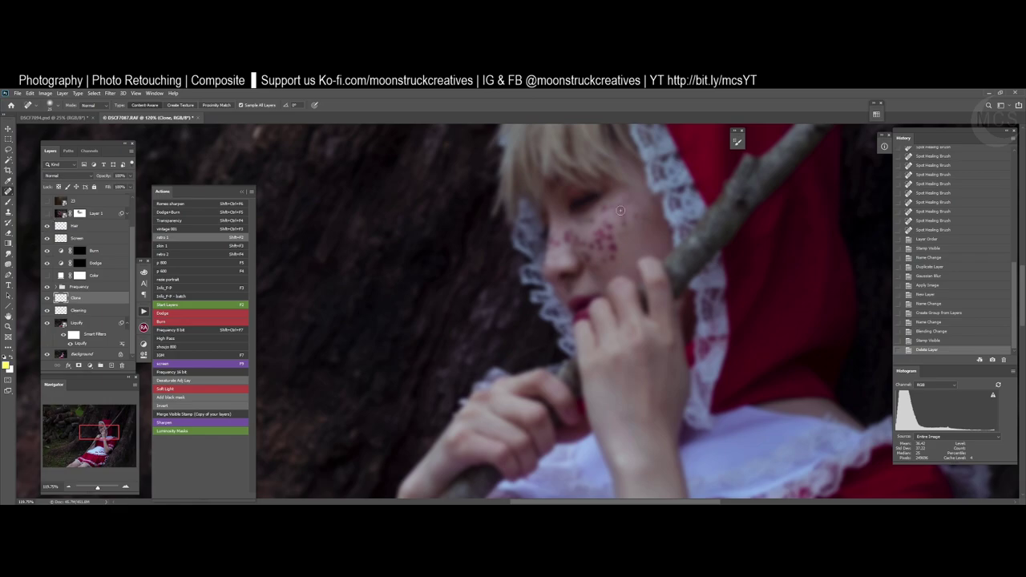
# - Stamp the visible layers once more above Clone with the whole image in view, isolate the merged copy and delete it
pyautogui.hotkey('ctrl', '0')
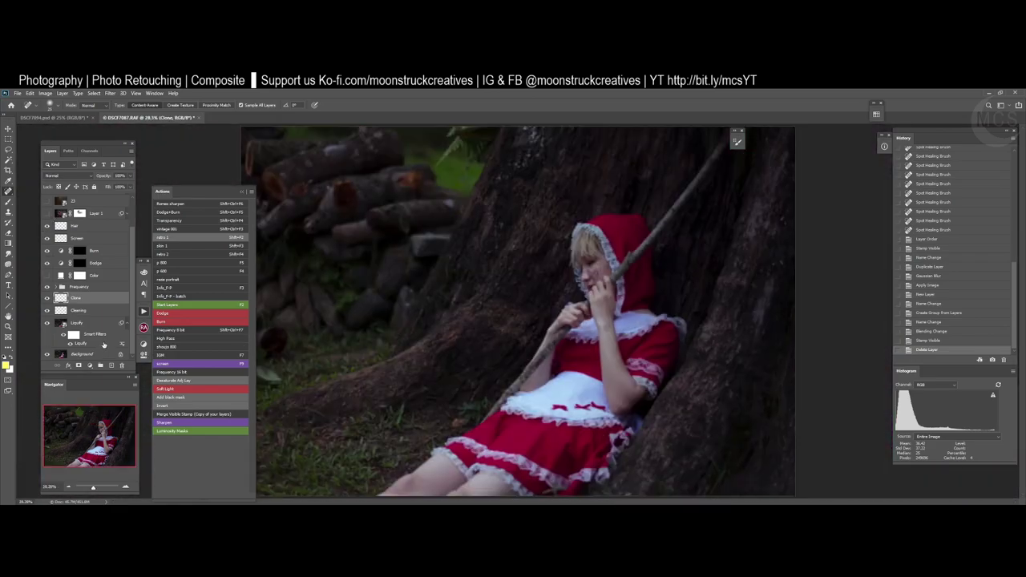
pyautogui.hotkey('ctrl', 'shift', 'alt', 'e')
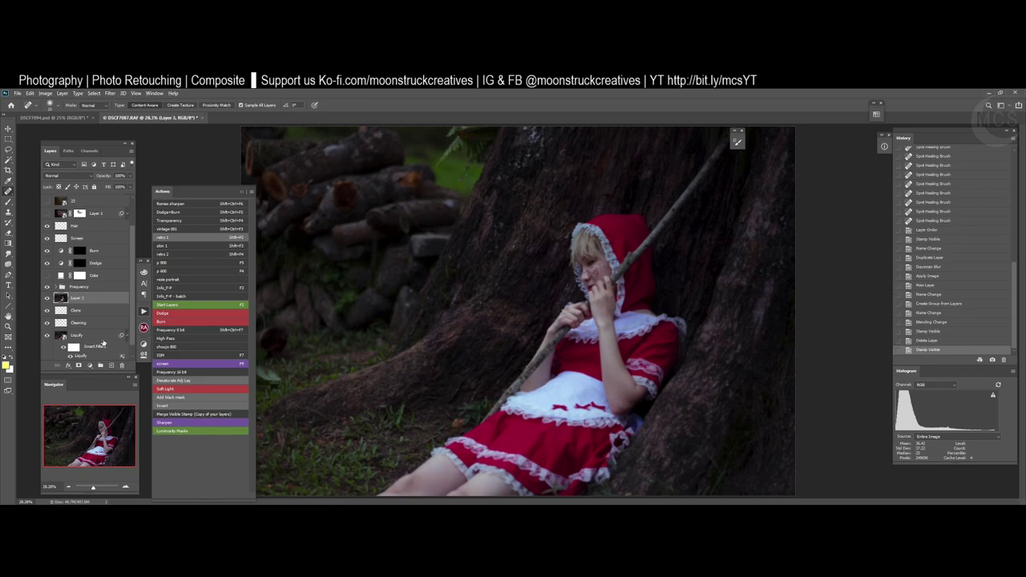
pyautogui.keyDown('alt'); pyautogui.click(47, 299); pyautogui.keyUp('alt')
pyautogui.click(121, 365)
# - Expand the Frequency group and show its High layer again over Low, with the face in close view
pyautogui.click(55, 287)
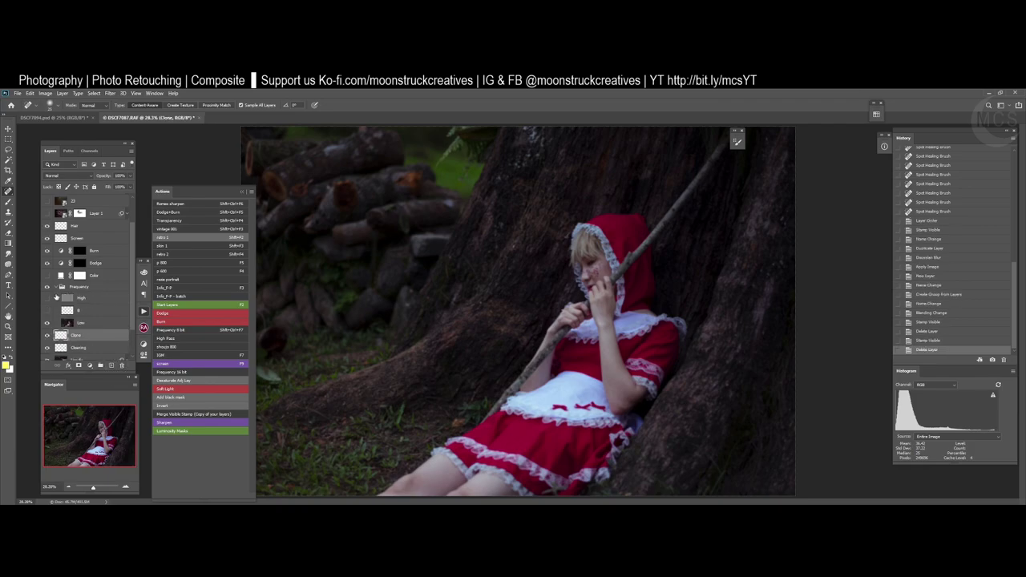
pyautogui.click(86, 324)
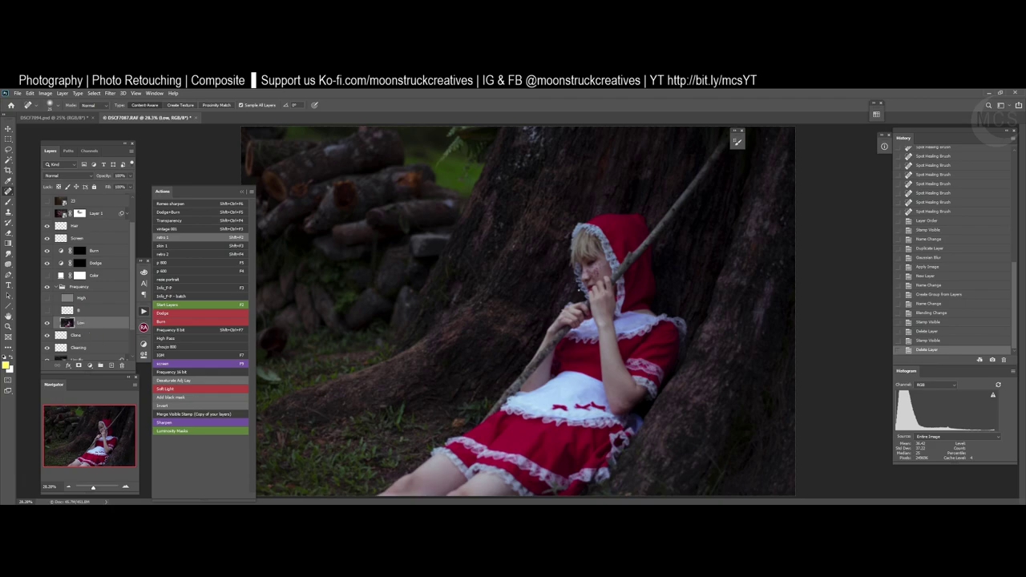
pyautogui.hotkey('ctrl', '1')
pyautogui.moveTo(743, 237); pyautogui.dragTo(521, 378)
pyautogui.scroll(3, 522, 379)
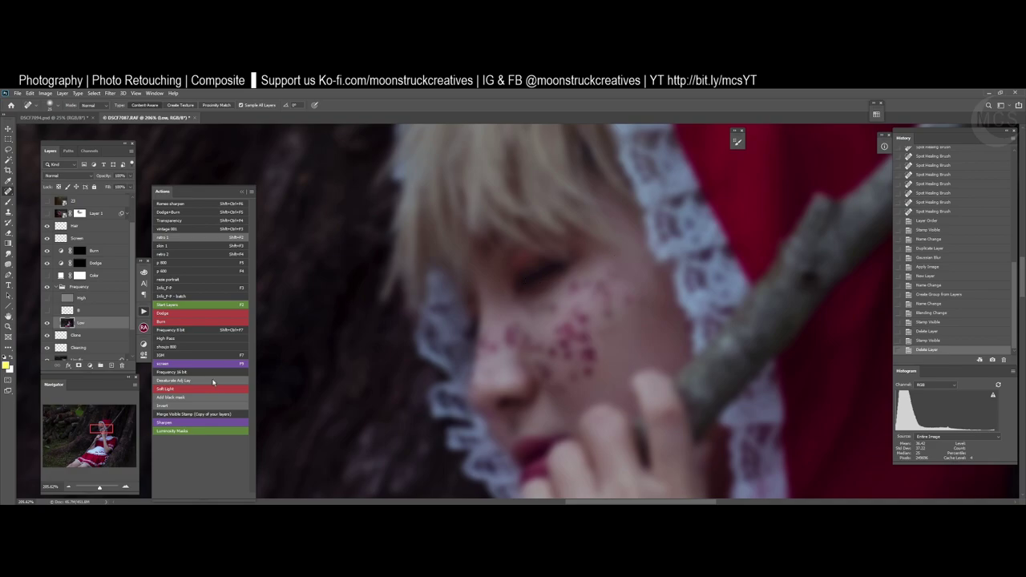
pyautogui.click(80, 300)
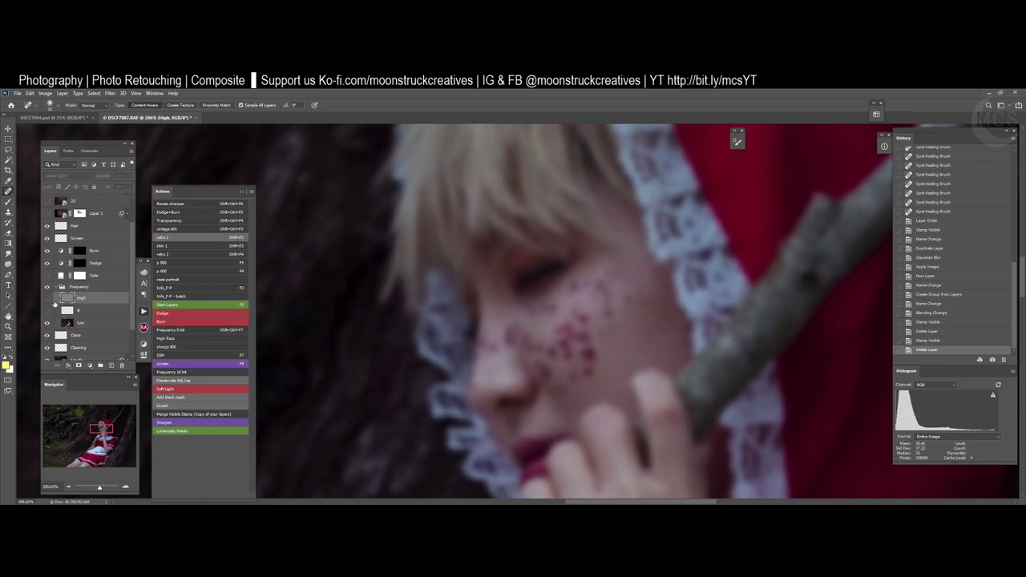
pyautogui.click(46, 298)
pyautogui.click(46, 299)
pyautogui.click(46, 298)
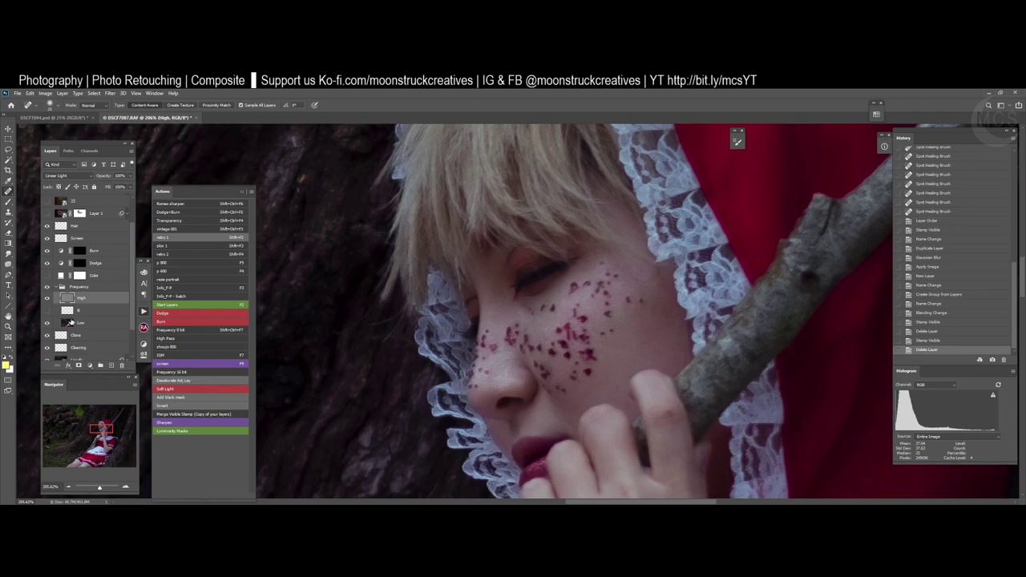
# - Show the actions as an expandable list and examine the recorded steps of the Frequency 8 bit action
pyautogui.click(251, 191)
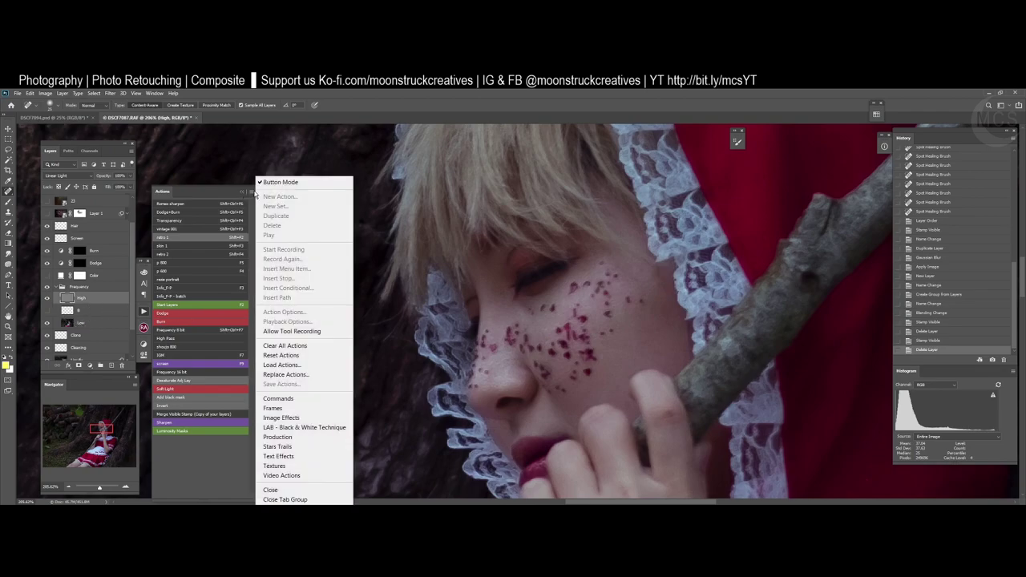
pyautogui.click(287, 185)
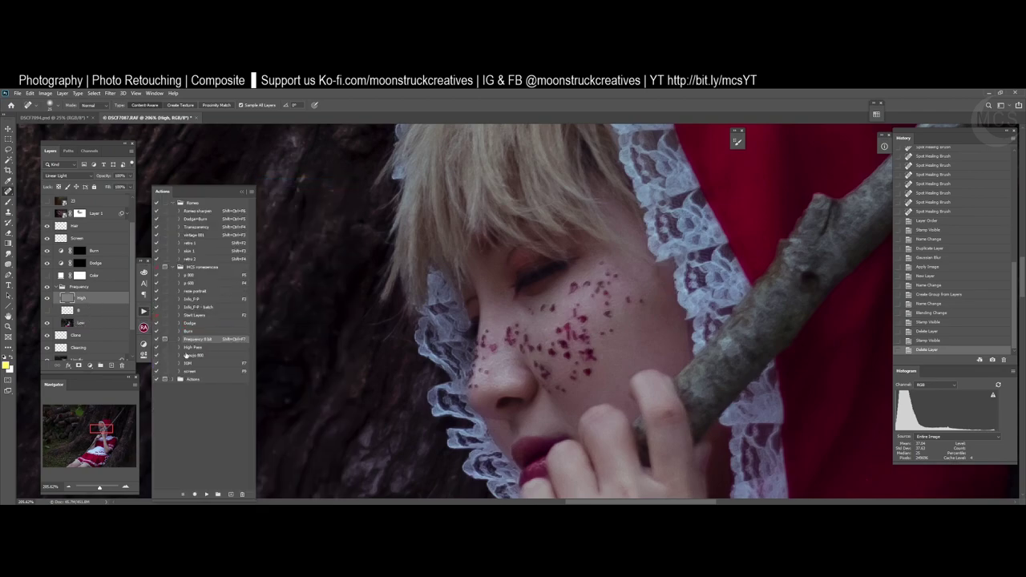
pyautogui.click(179, 340)
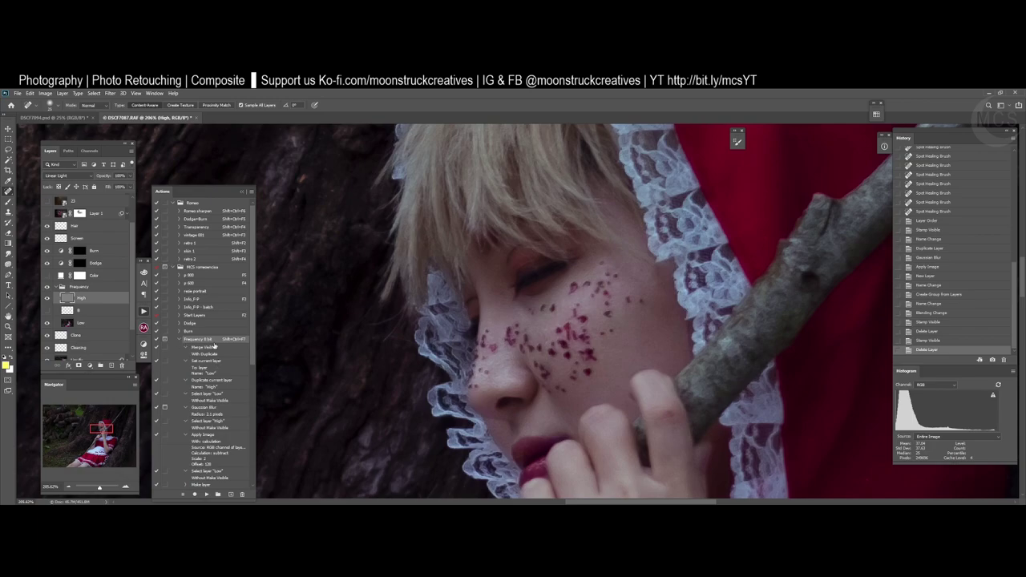
pyautogui.click(222, 364)
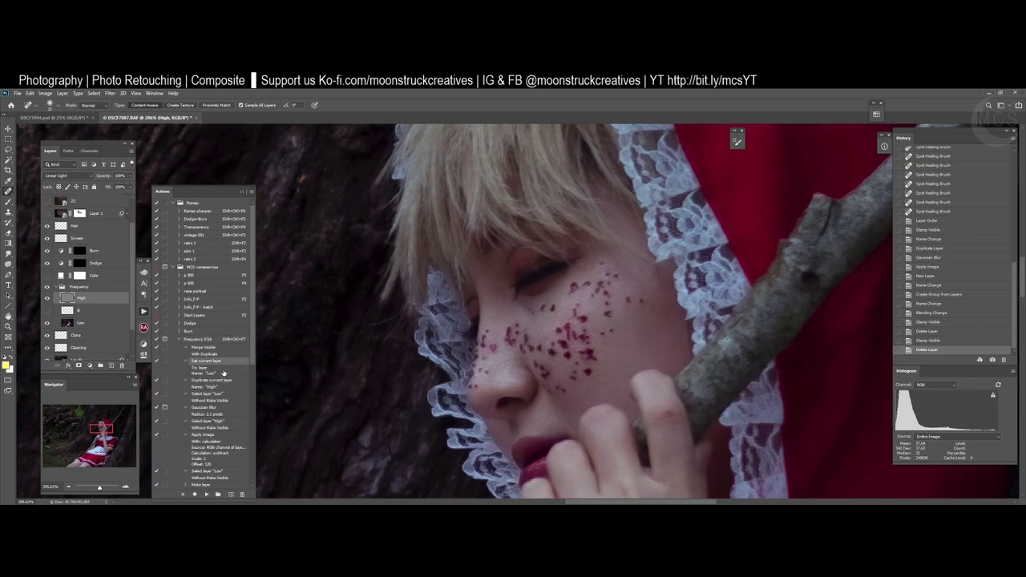
pyautogui.click(227, 382)
pyautogui.click(231, 395)
pyautogui.click(231, 409)
pyautogui.click(228, 423)
pyautogui.click(228, 435)
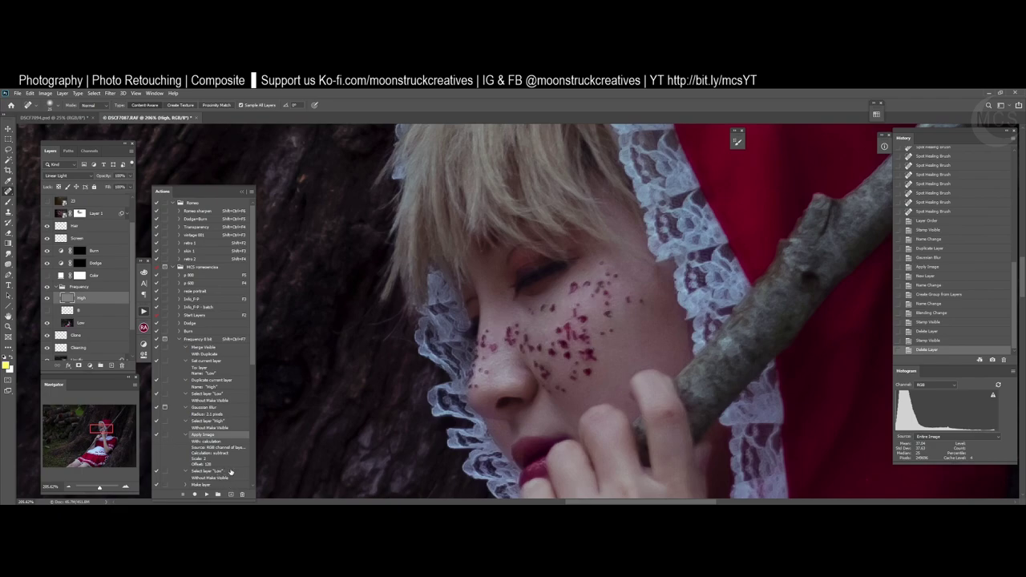
pyautogui.click(230, 473)
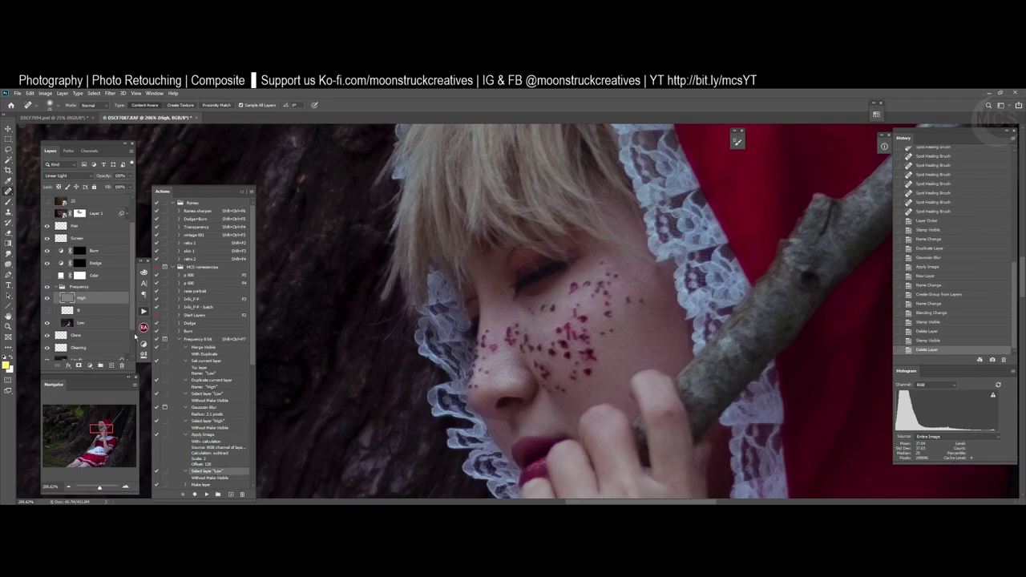
# - Compare the image with the High and Low layers toggled, and check the blending mode of High
pyautogui.click(47, 299)
pyautogui.scroll(-3, 241, 387)
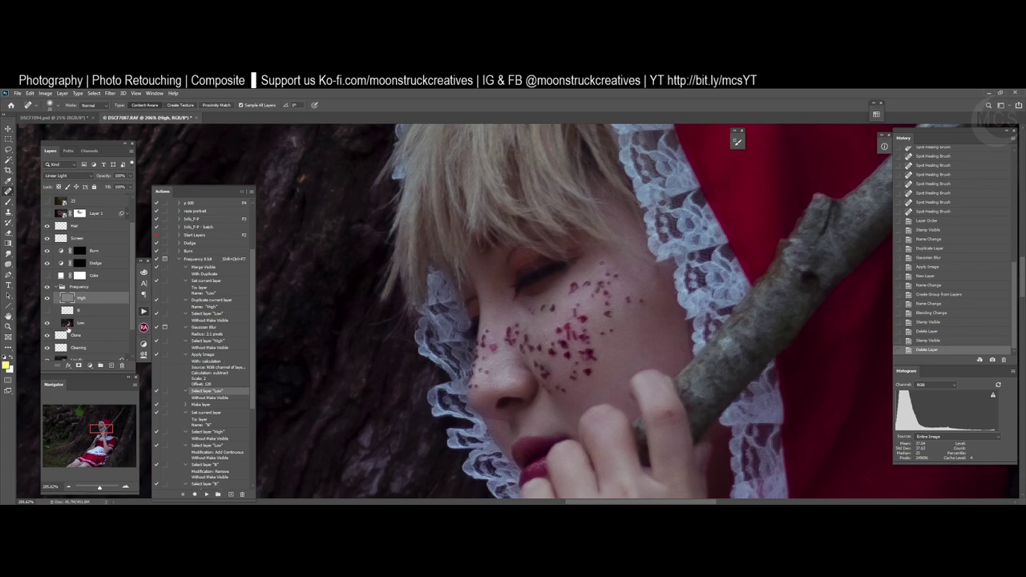
pyautogui.click(47, 323)
pyautogui.click(48, 324)
pyautogui.click(79, 325)
pyautogui.click(47, 323)
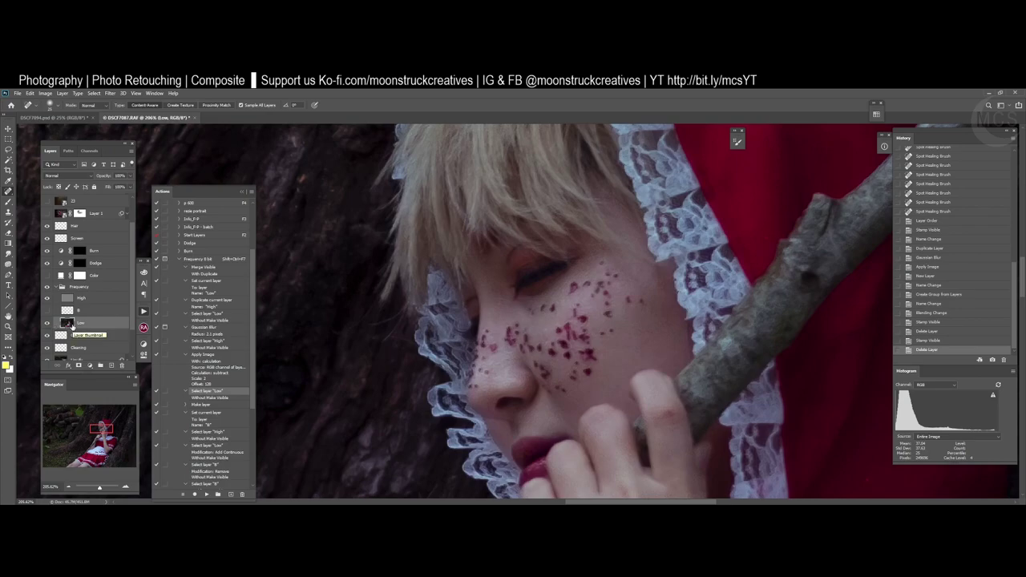
pyautogui.click(69, 298)
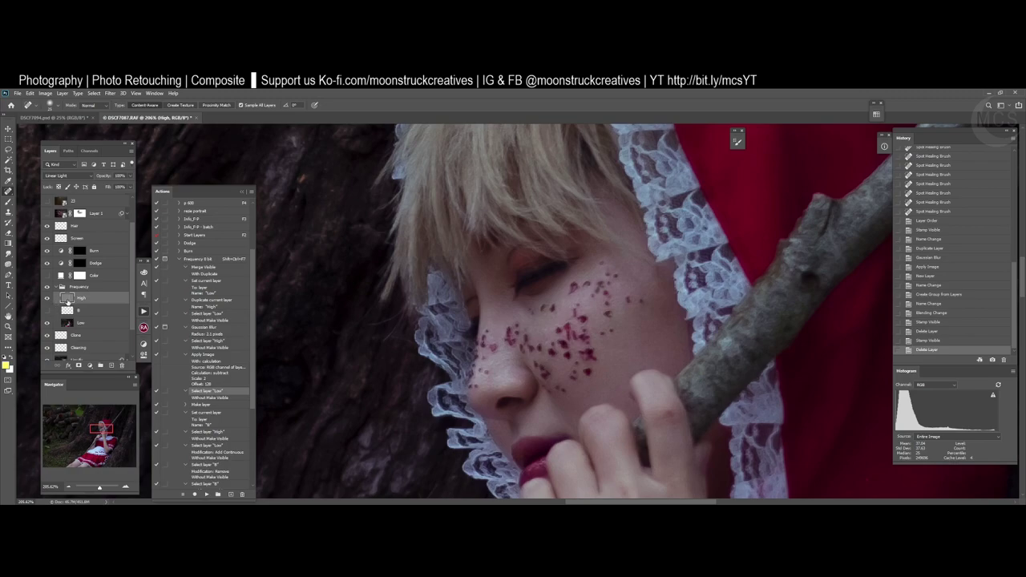
pyautogui.click(65, 176)
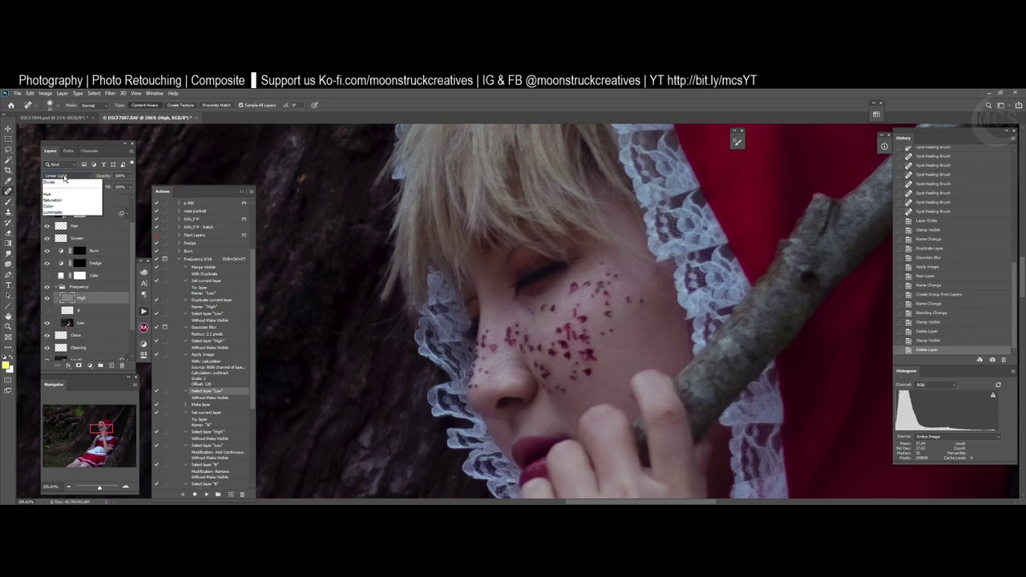
pyautogui.click(65, 176)
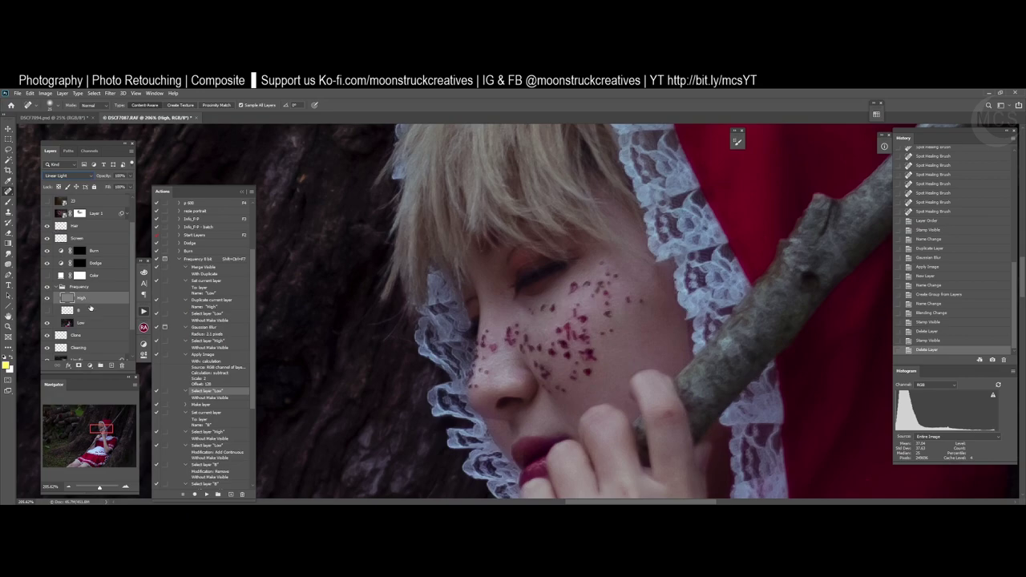
# - Show and select the blank B layer between High and Low, and put the list of actions away
pyautogui.click(91, 310)
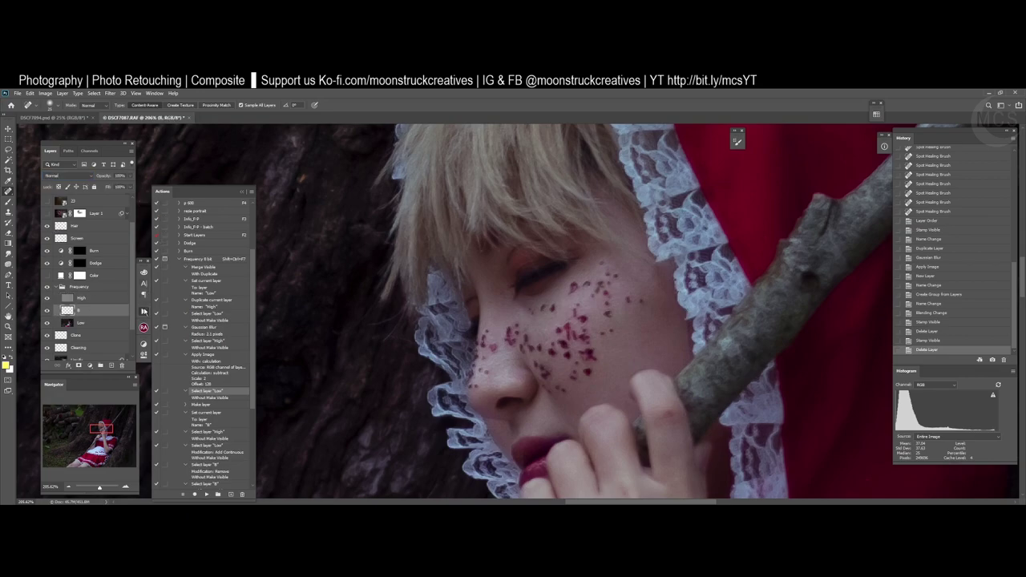
pyautogui.click(145, 312)
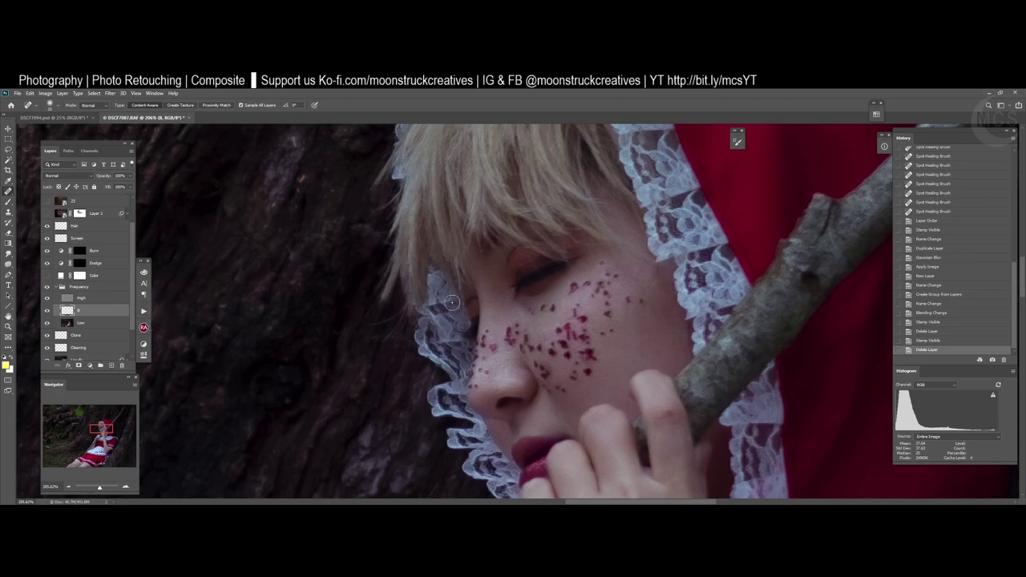
pyautogui.moveTo(574, 361); pyautogui.dragTo(574, 220)
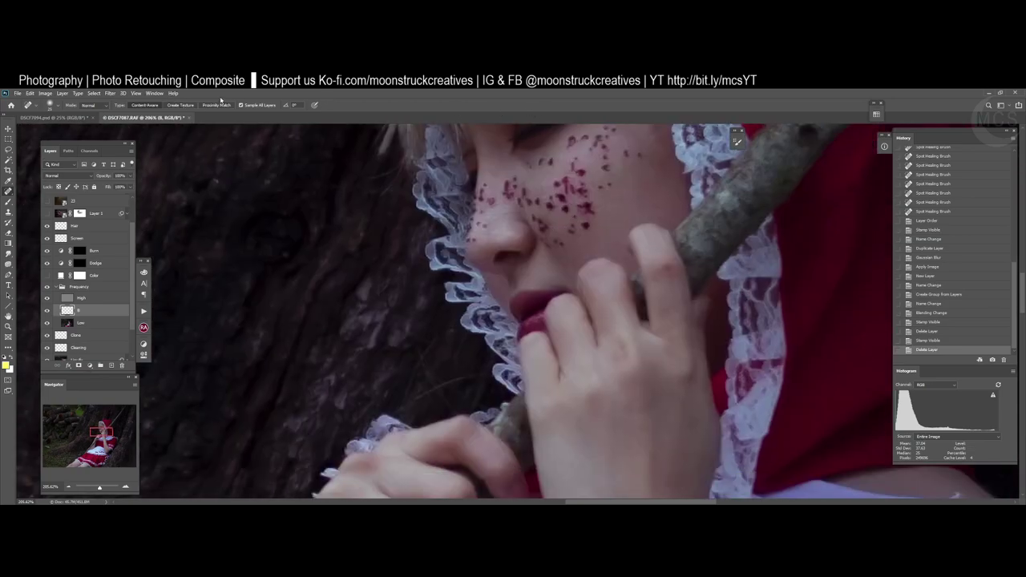
pyautogui.moveTo(532, 223); pyautogui.dragTo(532, 274)
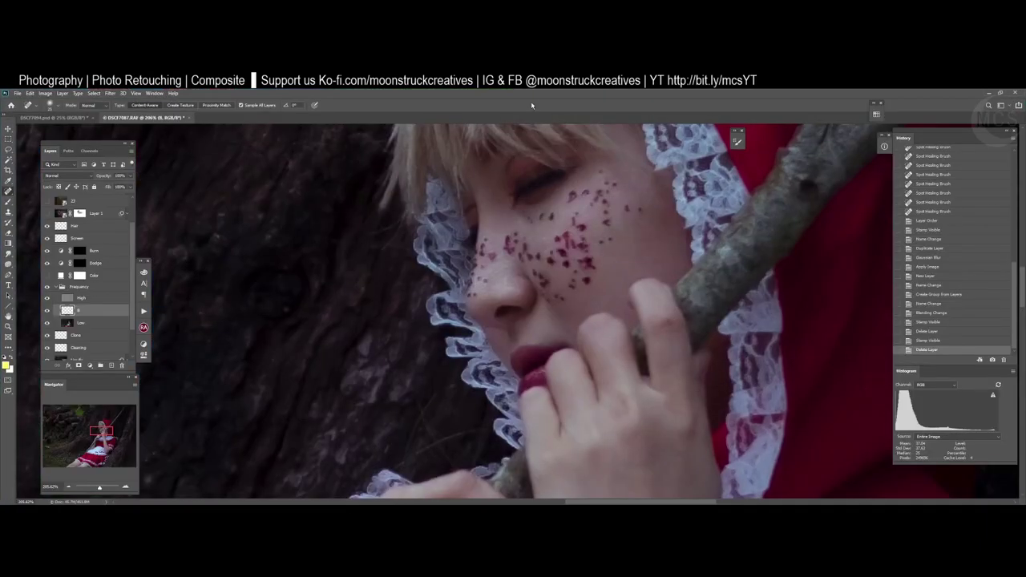
pyautogui.press('space')
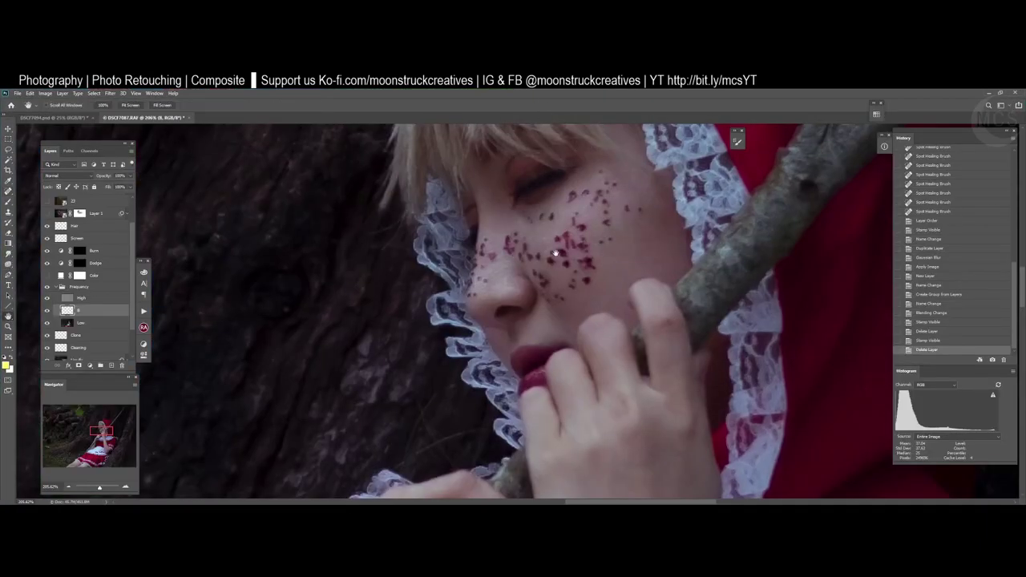
pyautogui.moveTo(556, 253); pyautogui.dragTo(539, 276)
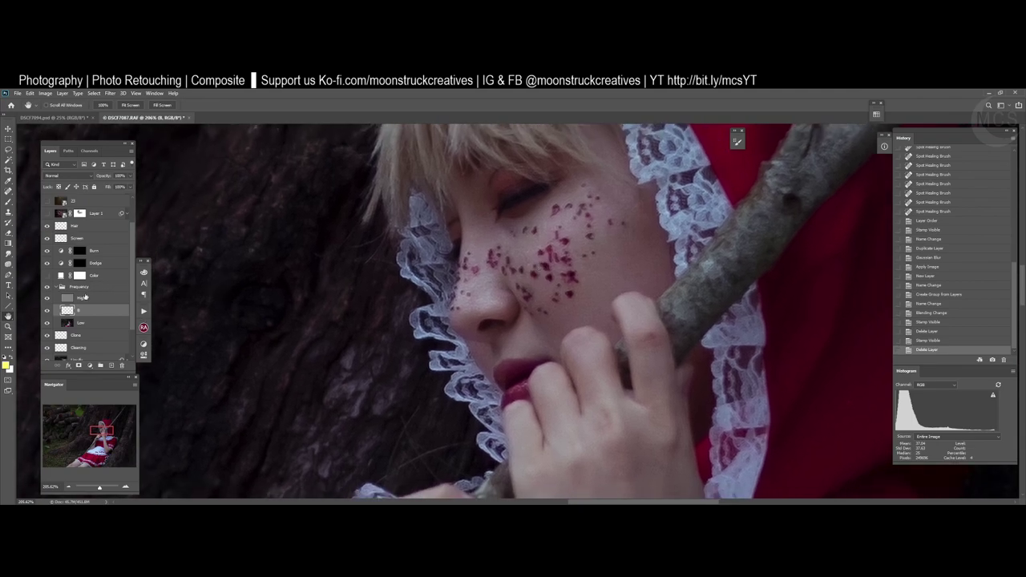
# - Make Low in the Frequency group the active layer and choose the Mixer Brush tool
pyautogui.press('b')
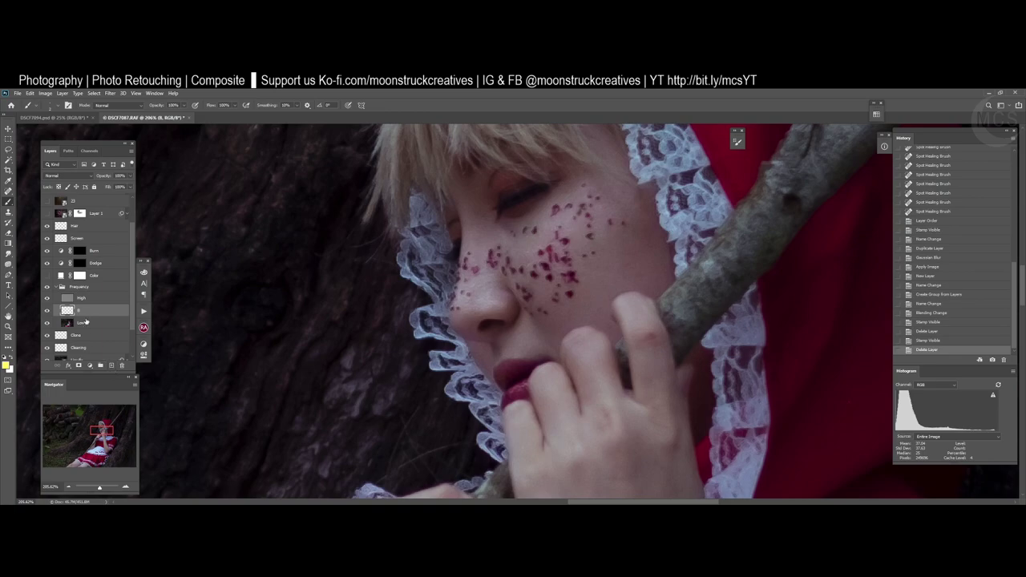
pyautogui.click(83, 323)
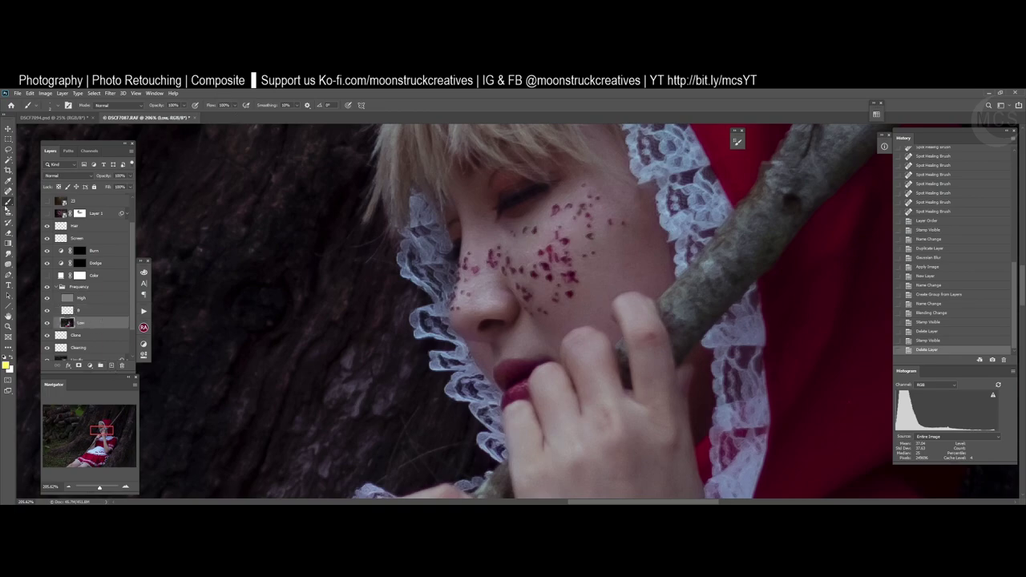
pyautogui.rightClick(8, 204)
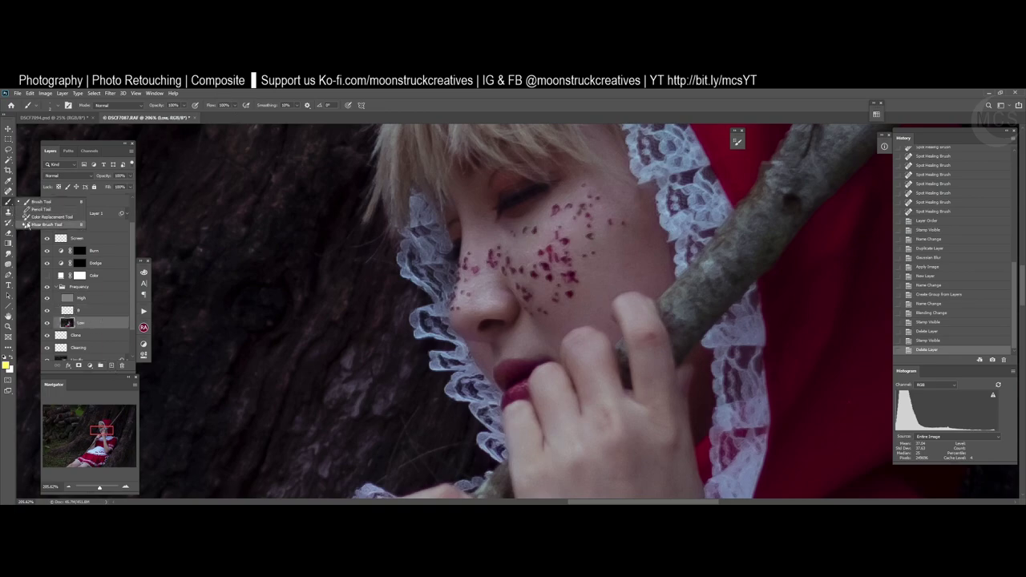
pyautogui.click(28, 225)
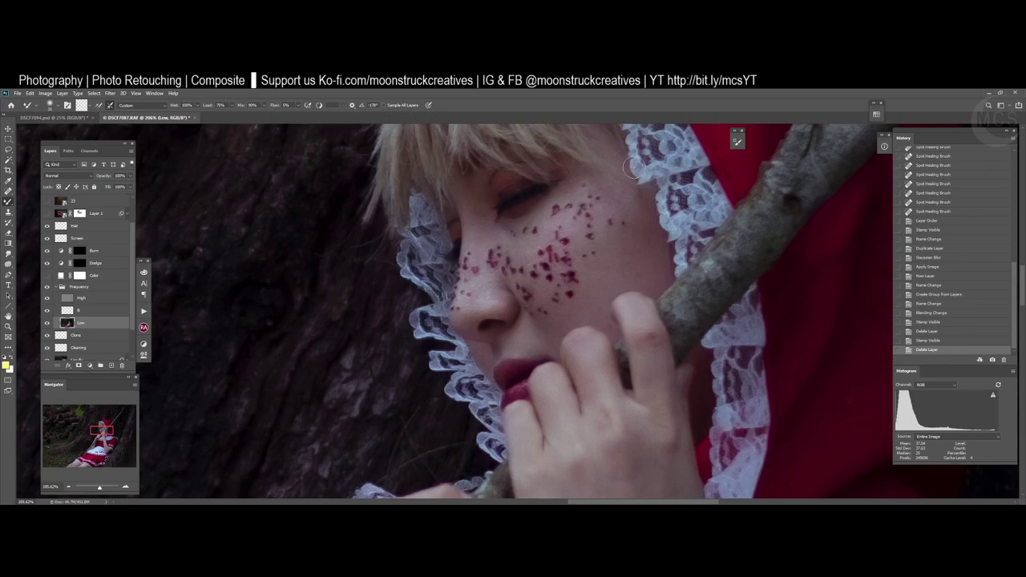
# - Blend the skin tones along the raised forearm down to the elbow on the Low layer with the Mixer Brush
pyautogui.moveTo(606, 279); pyautogui.dragTo(596, 142)
pyautogui.moveTo(617, 485); pyautogui.dragTo(612, 250)
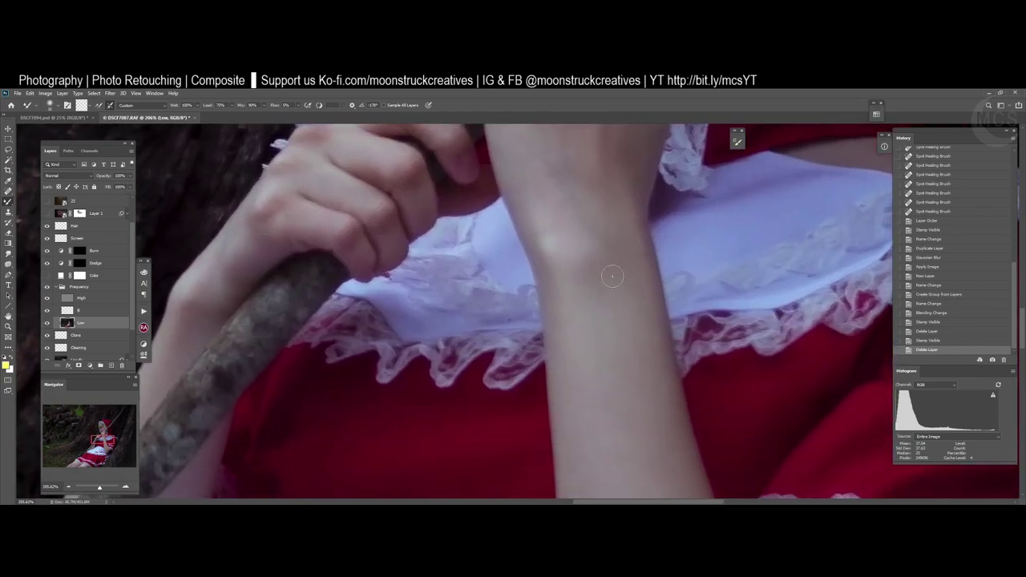
pyautogui.press('z')
pyautogui.moveTo(601, 321); pyautogui.dragTo(525, 321)
pyautogui.moveTo(623, 357); pyautogui.dragTo(603, 294)
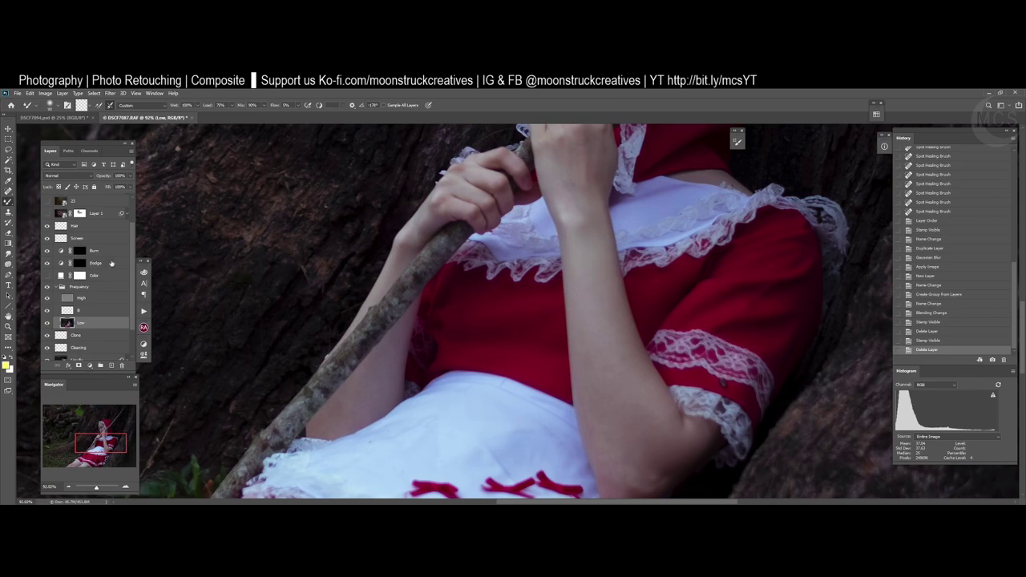
pyautogui.rightClick(7, 201)
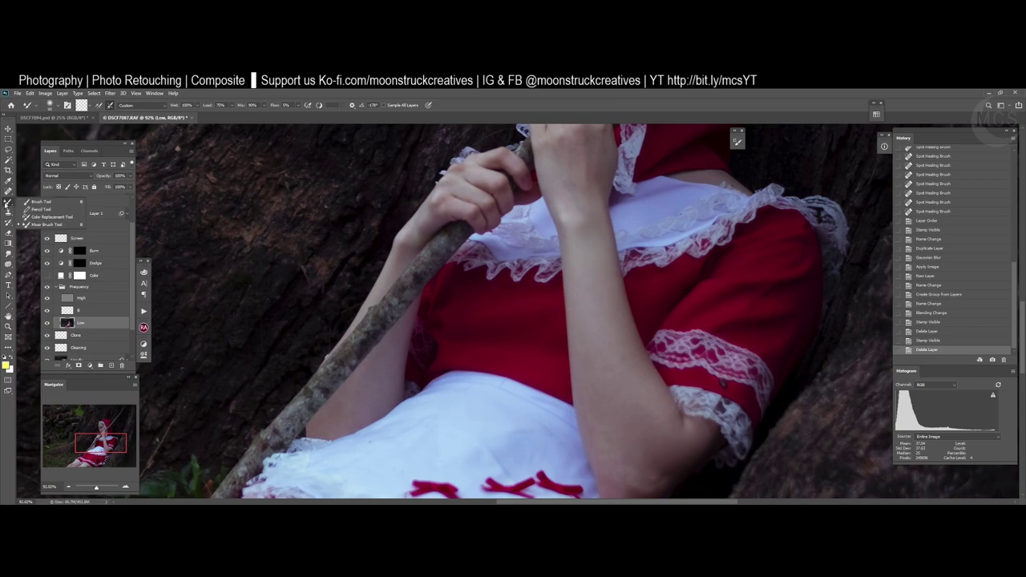
pyautogui.click(46, 225)
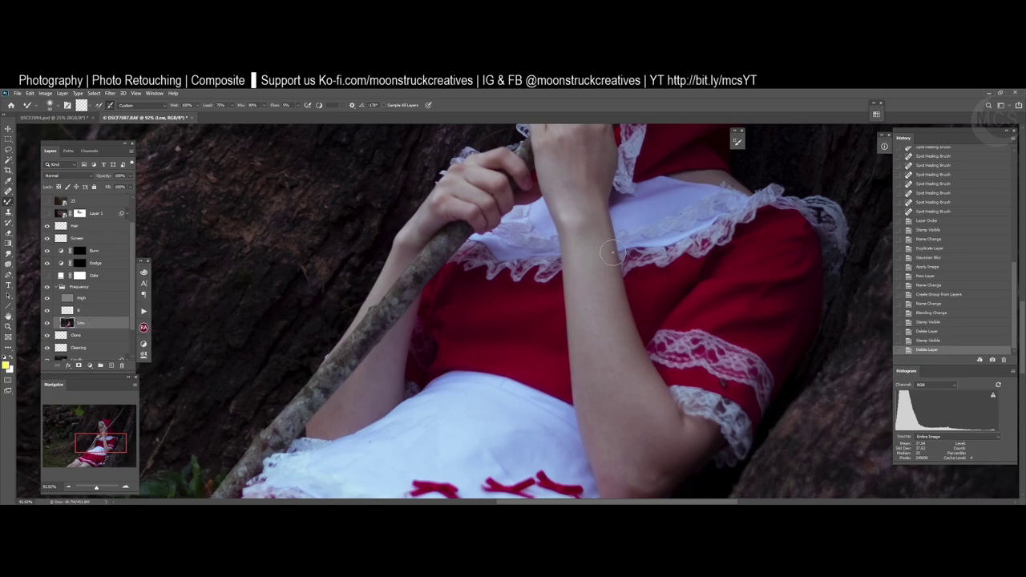
pyautogui.moveTo(594, 249)
pyautogui.mouseDown()
pyautogui.moveTo(622, 385)
pyautogui.moveTo(614, 300)
pyautogui.mouseUp()
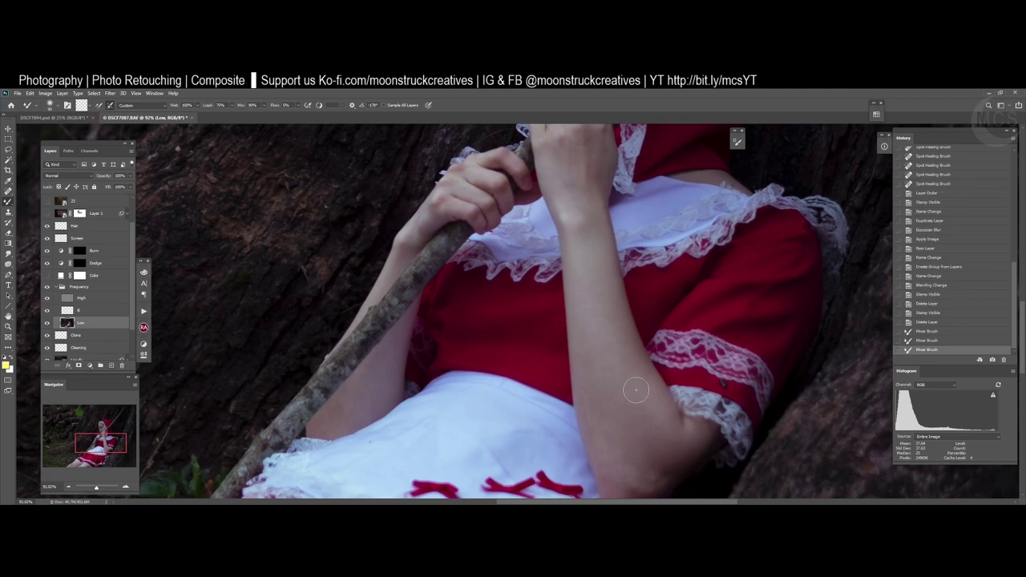
pyautogui.moveTo(636, 389); pyautogui.dragTo(603, 297)
pyautogui.moveTo(603, 297)
pyautogui.mouseDown()
pyautogui.moveTo(618, 371)
pyautogui.moveTo(593, 323)
pyautogui.moveTo(590, 388)
pyautogui.moveTo(614, 448)
pyautogui.moveTo(622, 355)
pyautogui.mouseUp()
pyautogui.moveTo(652, 434); pyautogui.dragTo(665, 445)
pyautogui.moveTo(664, 445); pyautogui.dragTo(621, 345)
pyautogui.moveTo(621, 345)
pyautogui.mouseDown()
pyautogui.moveTo(593, 280)
pyautogui.moveTo(648, 417)
pyautogui.mouseUp()
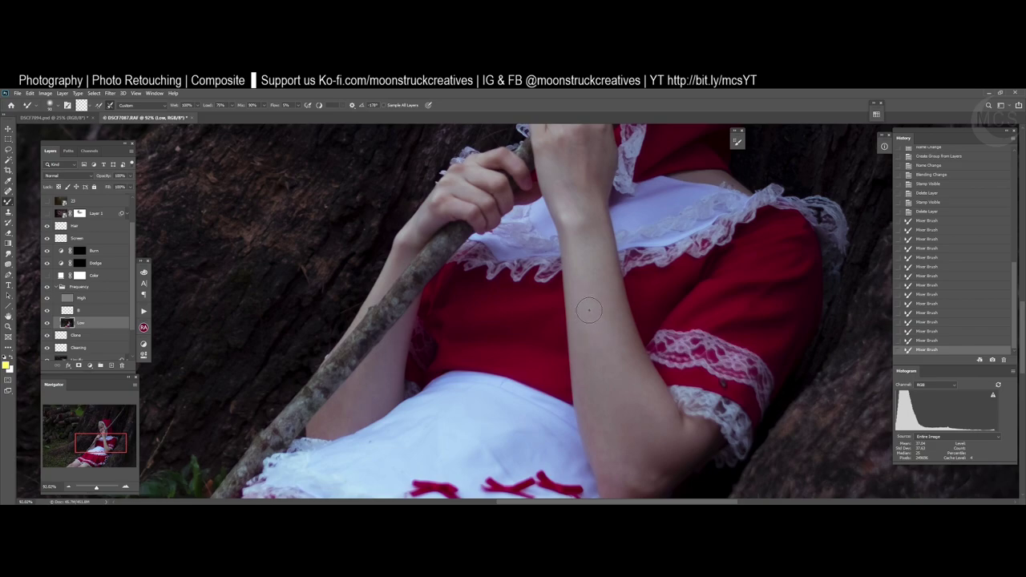
pyautogui.moveTo(589, 310); pyautogui.dragTo(593, 307)
pyautogui.moveTo(597, 386); pyautogui.dragTo(612, 405)
pyautogui.moveTo(605, 279)
pyautogui.mouseDown()
pyautogui.moveTo(606, 335)
pyautogui.moveTo(631, 417)
pyautogui.moveTo(637, 398)
pyautogui.moveTo(637, 457)
pyautogui.mouseUp()
pyautogui.moveTo(621, 416); pyautogui.dragTo(633, 427)
pyautogui.moveTo(607, 394); pyautogui.dragTo(619, 329)
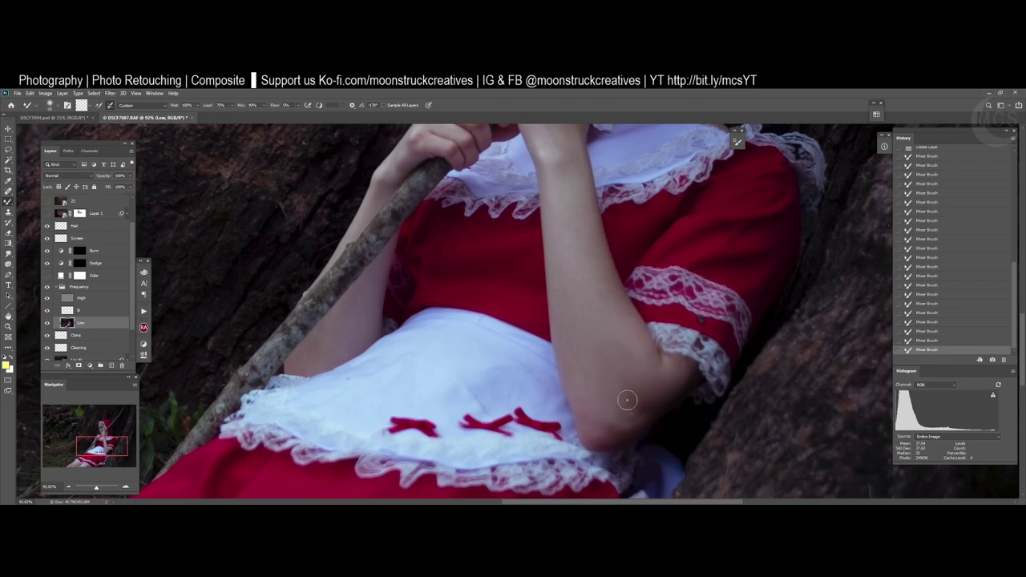
pyautogui.moveTo(603, 317)
pyautogui.mouseDown()
pyautogui.moveTo(617, 445)
pyautogui.moveTo(619, 360)
pyautogui.mouseUp()
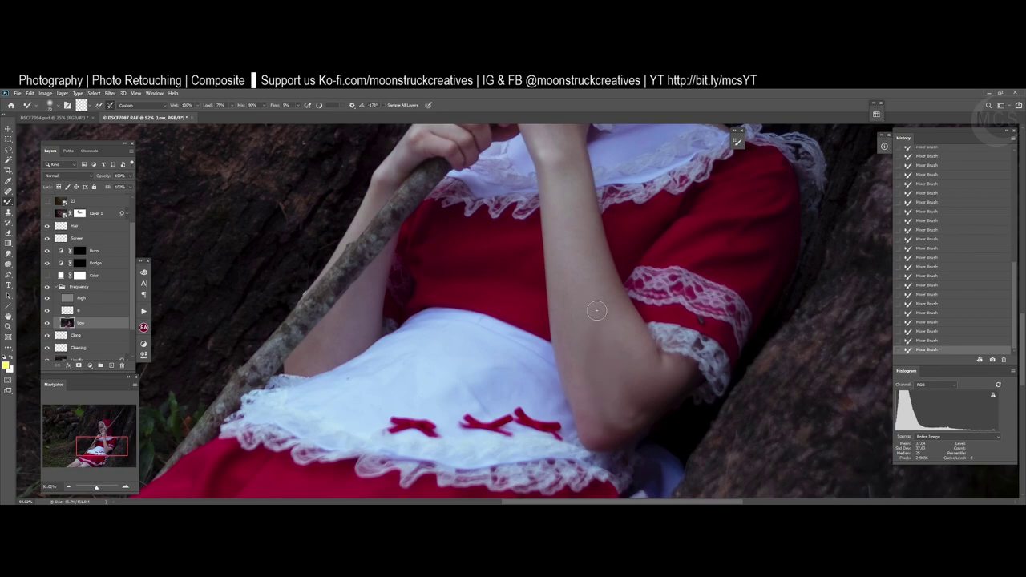
# - Step back through the recent Mixer Brush strokes in the history and restore them to compare the forearm's skin
pyautogui.click(935, 321)
pyautogui.click(936, 296)
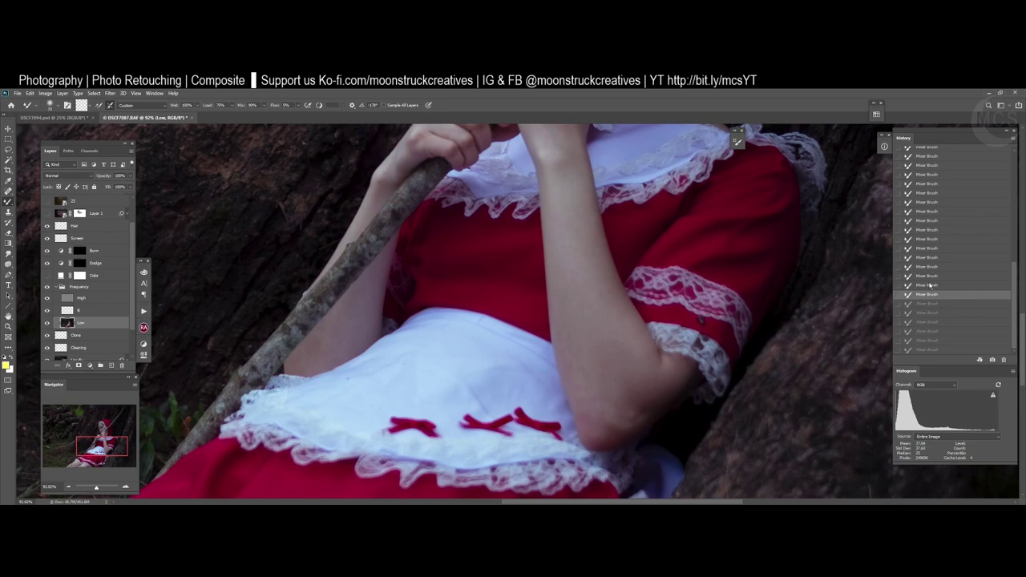
pyautogui.hotkey('ctrl', 'shift', 'z')
pyautogui.hotkey('ctrl', 'shift', 'z')
pyautogui.click(921, 303)
pyautogui.click(928, 285)
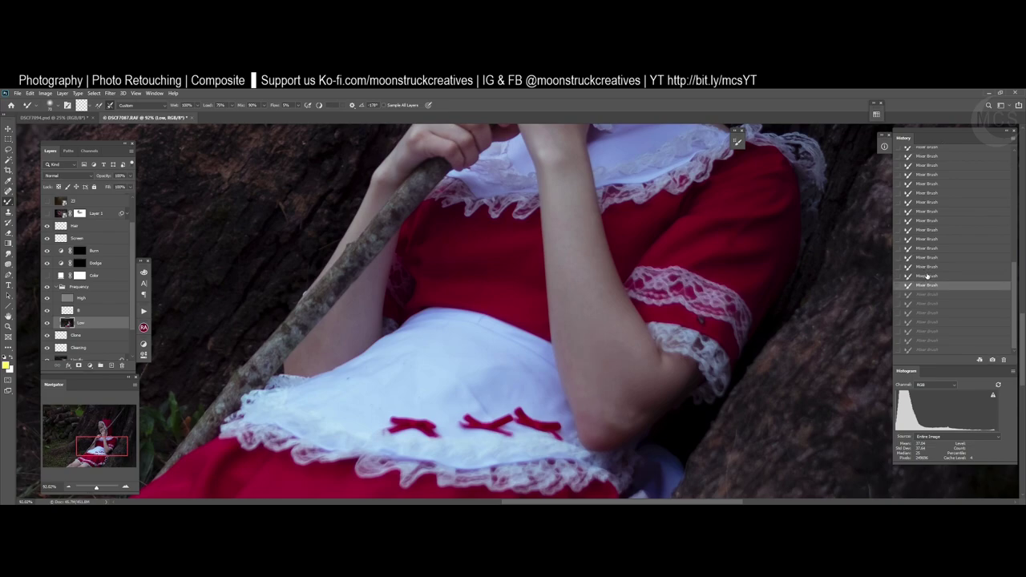
pyautogui.hotkey('ctrl', 'shift', 'z')
pyautogui.hotkey('ctrl', 'shift', 'z')
pyautogui.hotkey('ctrl', 'shift', 'z')
pyautogui.hotkey('ctrl', 'shift', 'z')
pyautogui.hotkey('ctrl', 'shift', 'z')
pyautogui.hotkey('ctrl', 'shift', 'z')
pyautogui.hotkey('ctrl', 'shift', 'z')
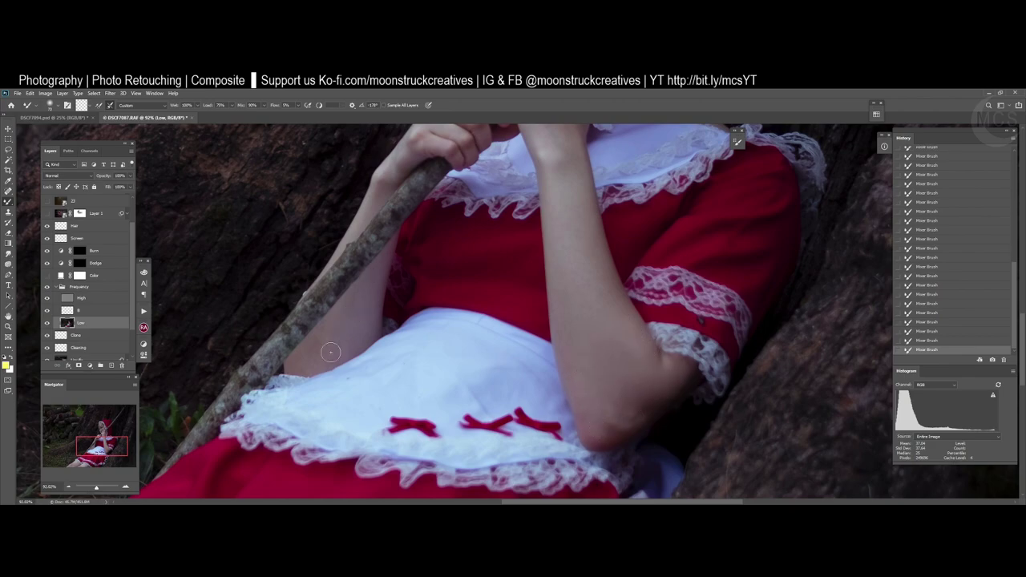
# - Examine the skin blending on the hands, face and legs, close up and in the wider image
pyautogui.scroll(5, 554, 233)
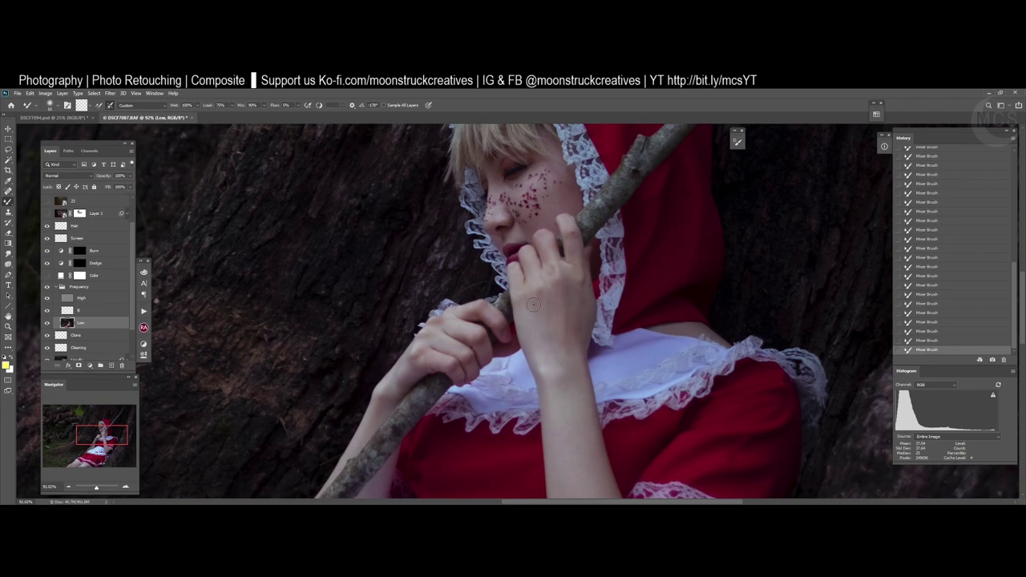
pyautogui.moveTo(539, 217)
pyautogui.mouseDown()
pyautogui.moveTo(570, 311)
pyautogui.moveTo(616, 265)
pyautogui.moveTo(563, 332)
pyautogui.mouseUp()
pyautogui.press('z')
pyautogui.press('b')
pyautogui.moveTo(564, 369); pyautogui.dragTo(650, 136)
pyautogui.moveTo(449, 489); pyautogui.dragTo(494, 424)
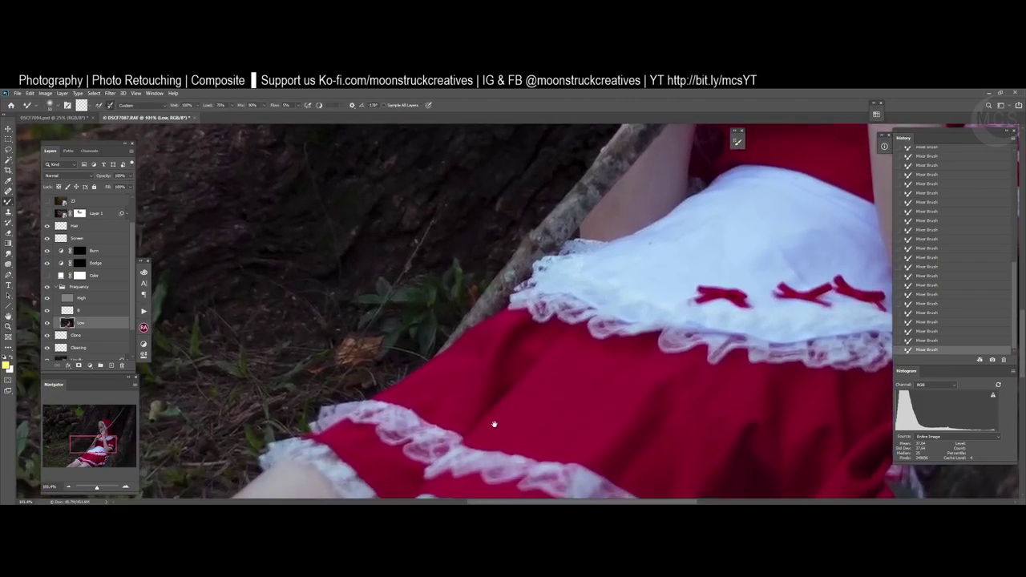
pyautogui.scroll(-10, 494, 425)
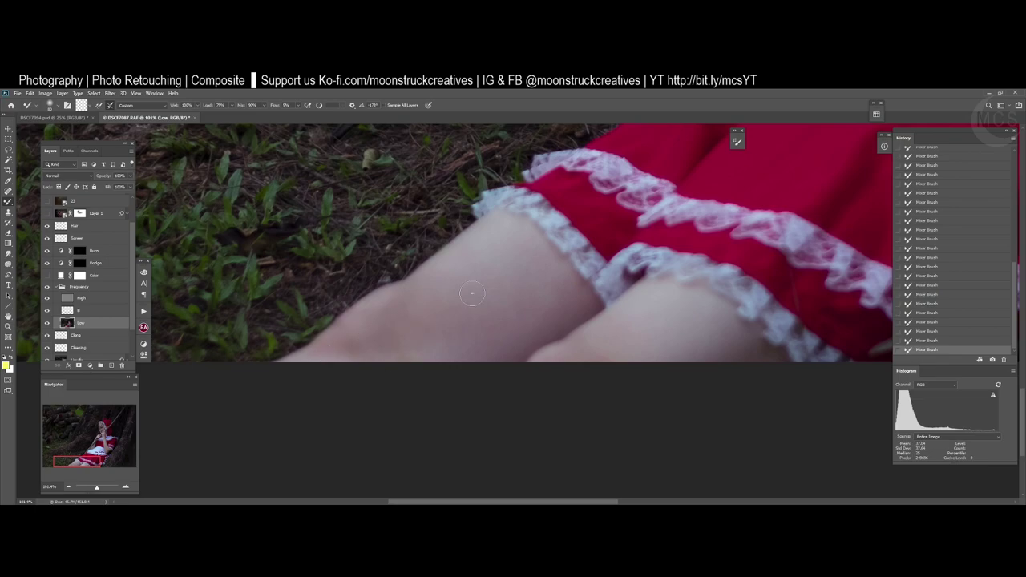
pyautogui.scroll(-5, 471, 294)
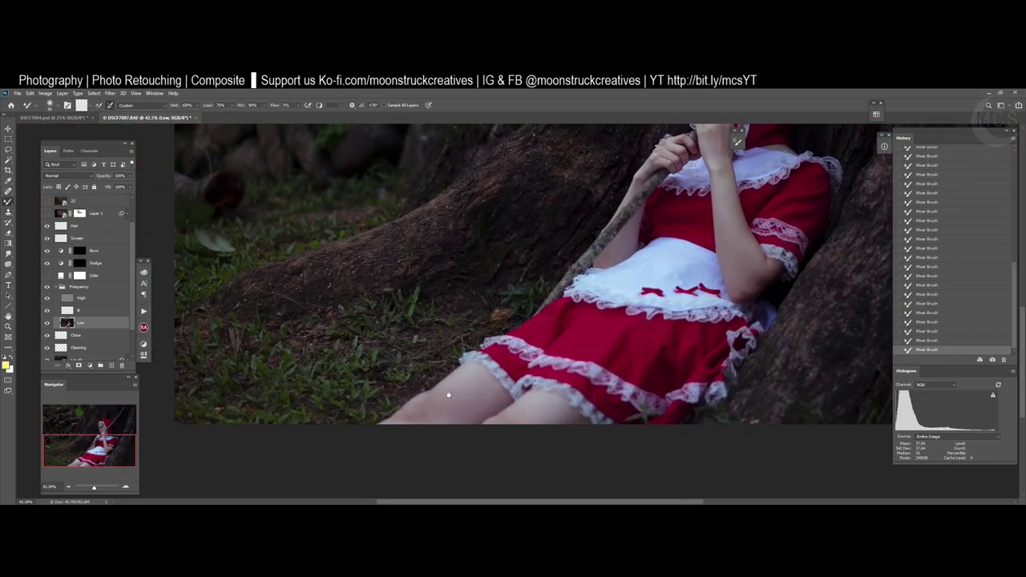
pyautogui.moveTo(632, 246); pyautogui.dragTo(520, 384)
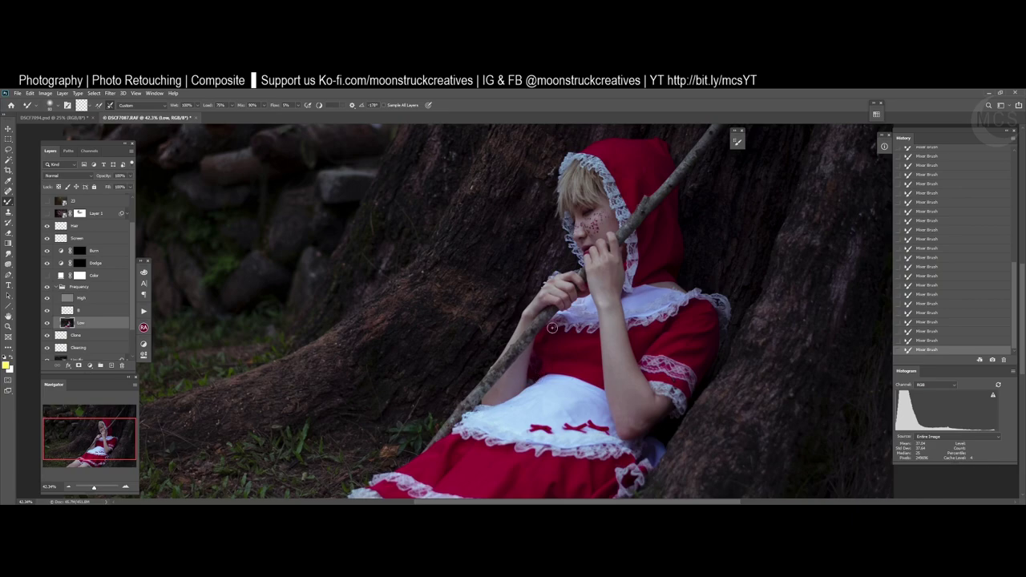
pyautogui.moveTo(598, 303); pyautogui.dragTo(707, 154)
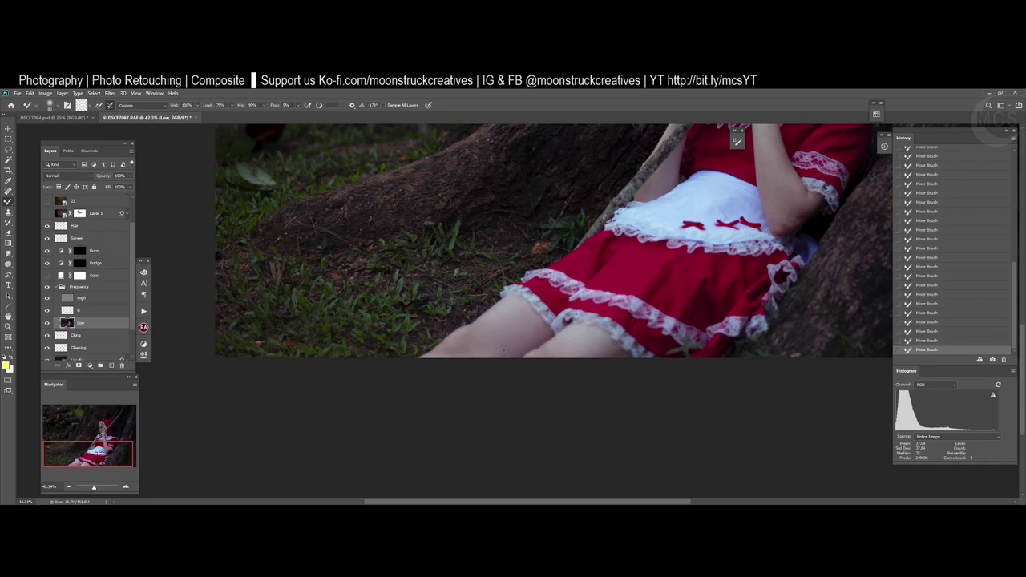
pyautogui.moveTo(548, 283); pyautogui.dragTo(472, 431)
pyautogui.moveTo(490, 195); pyautogui.dragTo(385, 328)
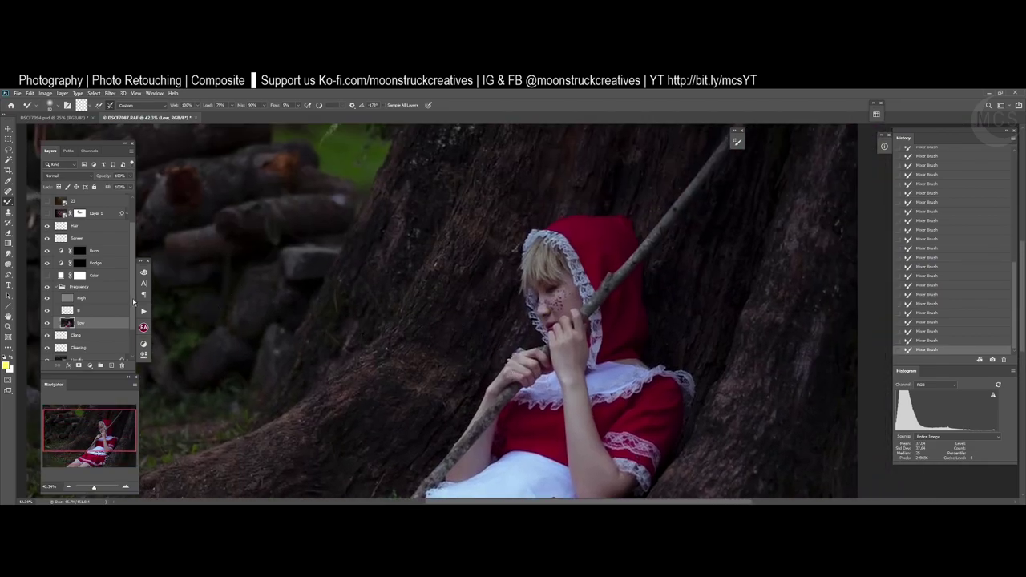
# - Make the B layer active, choose the Brush tool with a soft round tip, and check its Transfer settings
pyautogui.click(83, 312)
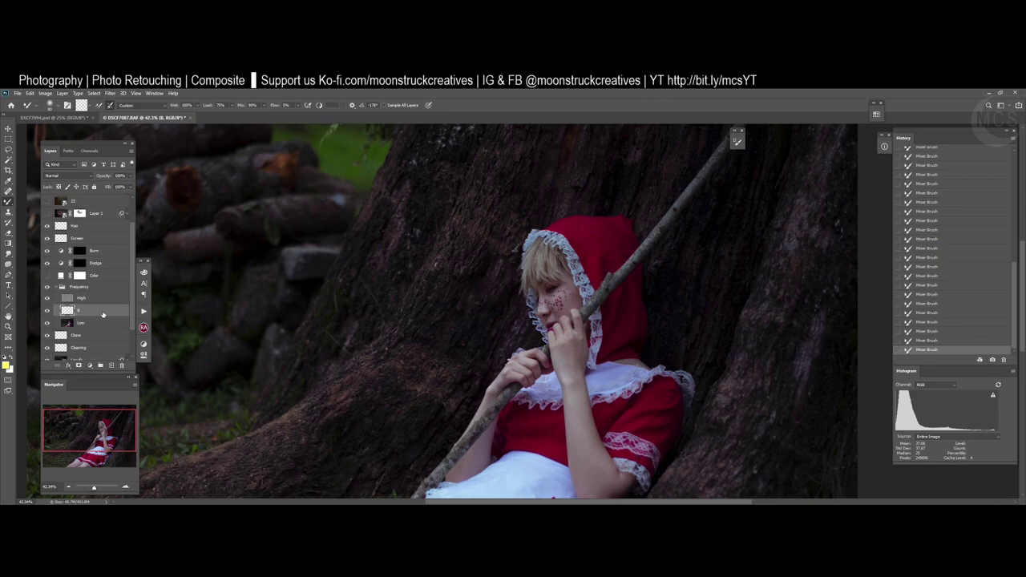
pyautogui.hotkey('shift', 'b')
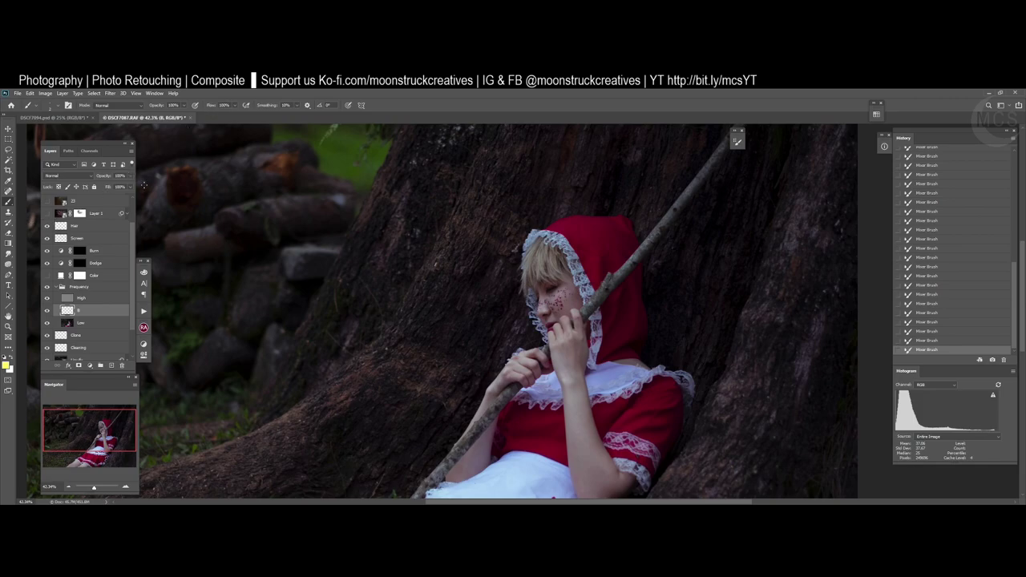
pyautogui.click(737, 141)
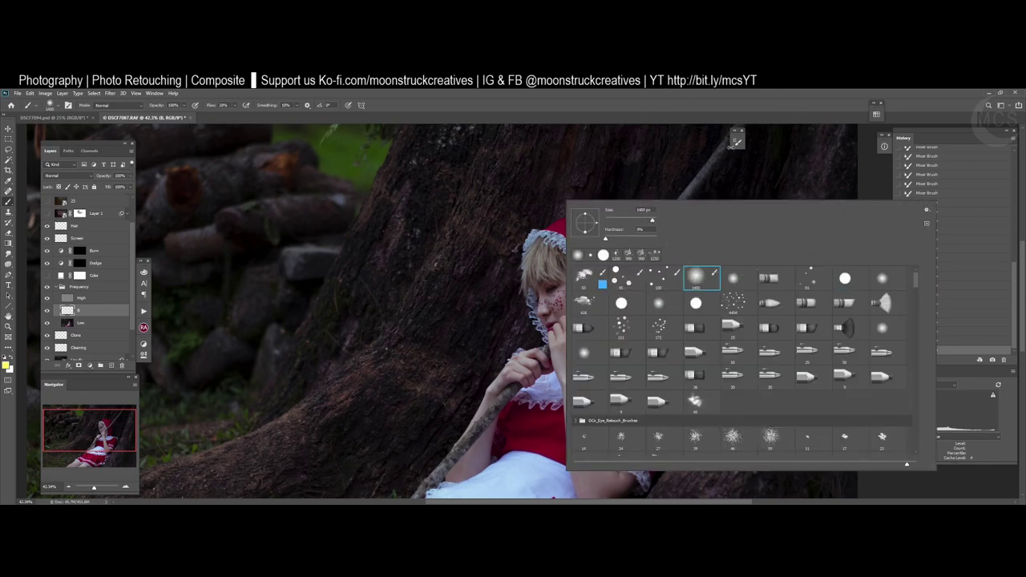
pyautogui.click(737, 142)
pyautogui.click(737, 142)
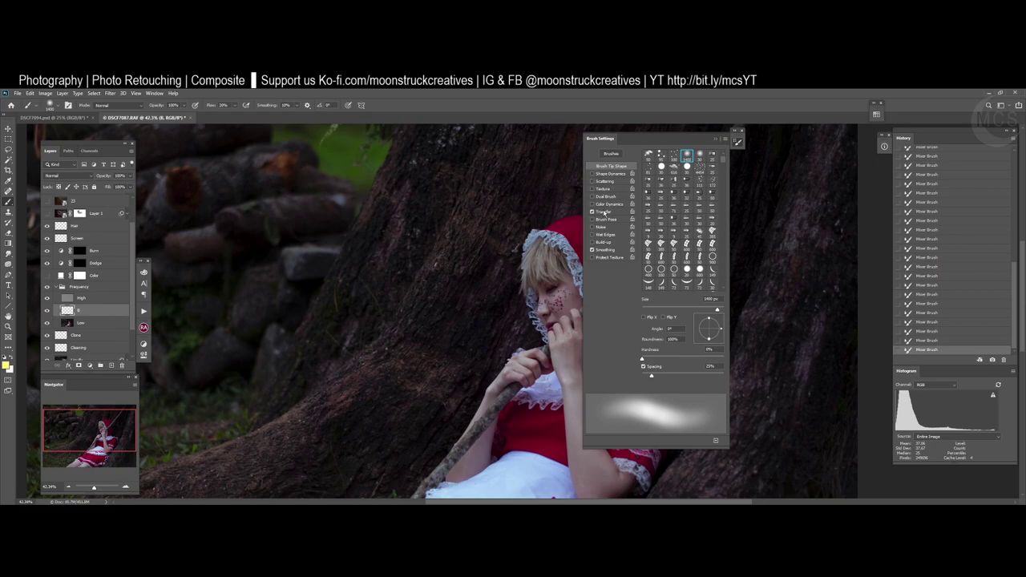
pyautogui.click(605, 211)
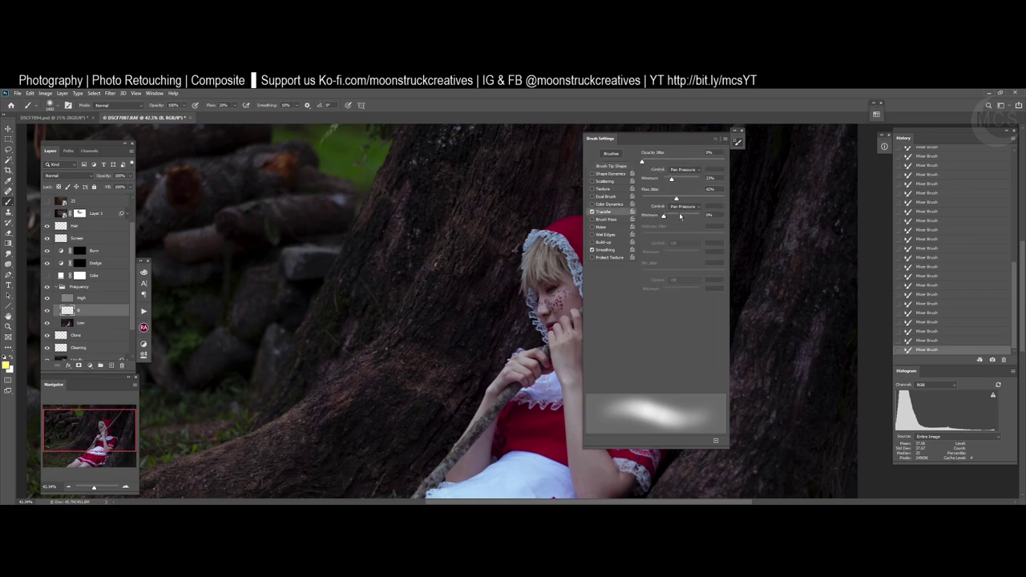
pyautogui.click(433, 225)
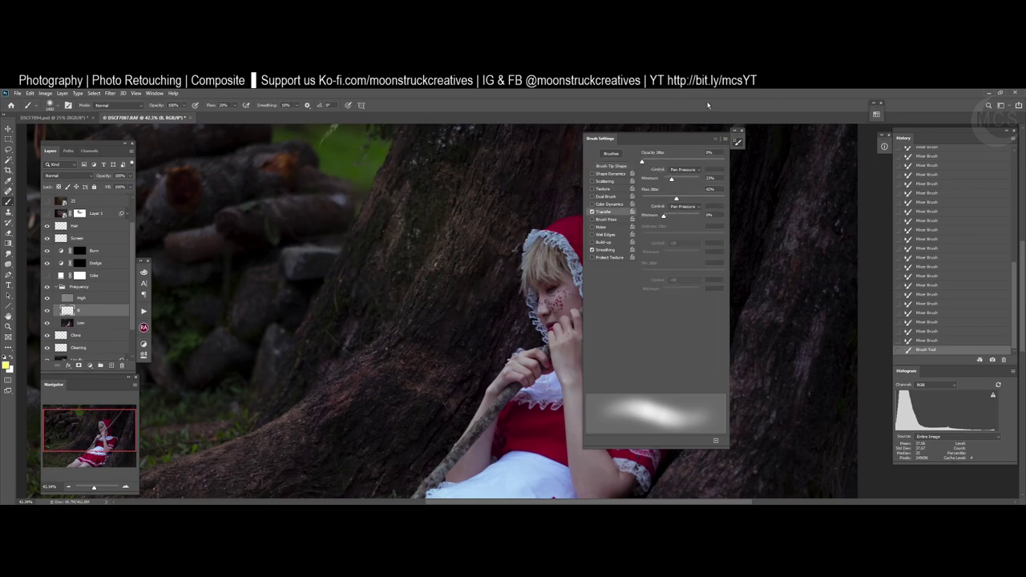
pyautogui.hotkey('ctrl', 'z')
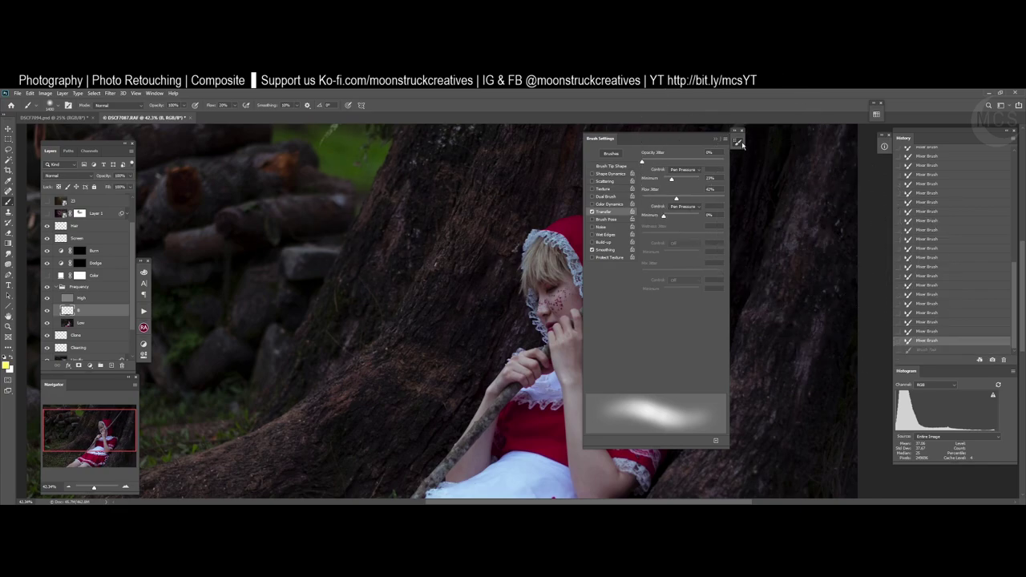
pyautogui.click(737, 142)
# - Reduce the brush size well below 1400 px and set the brush flow to 2%
pyautogui.press('[')
pyautogui.press('[')
pyautogui.press('[')
pyautogui.press('[')
pyautogui.press('[')
pyautogui.press('[')
pyautogui.press('[')
pyautogui.press('[')
pyautogui.press('[')
pyautogui.press('[')
pyautogui.press('[')
pyautogui.press('[')
pyautogui.press('[')
pyautogui.press('[')
pyautogui.press('[')
pyautogui.press('[')
pyautogui.press('[')
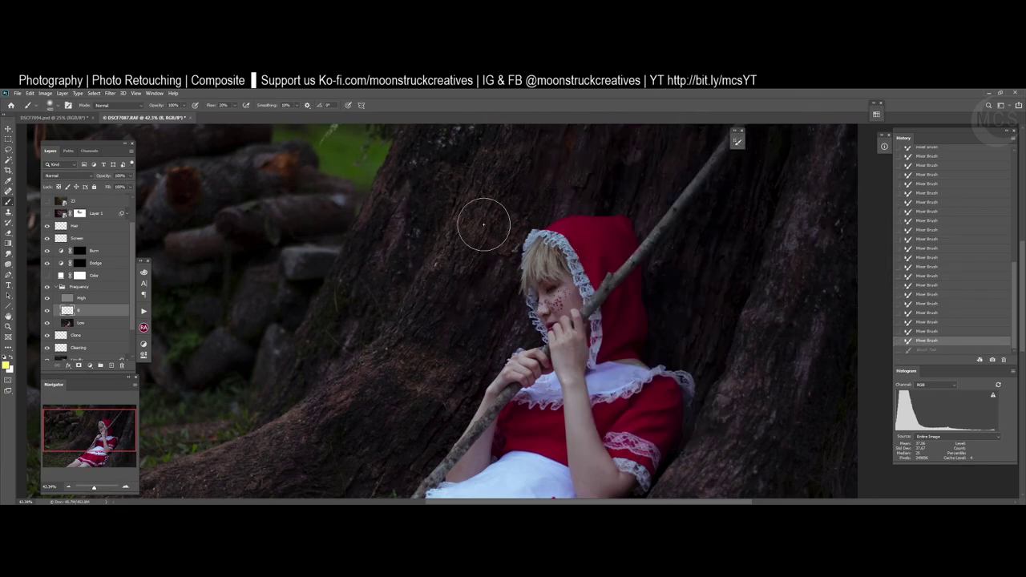
pyautogui.press('z')
pyautogui.click(594, 293)
pyautogui.moveTo(606, 282); pyautogui.dragTo(603, 282)
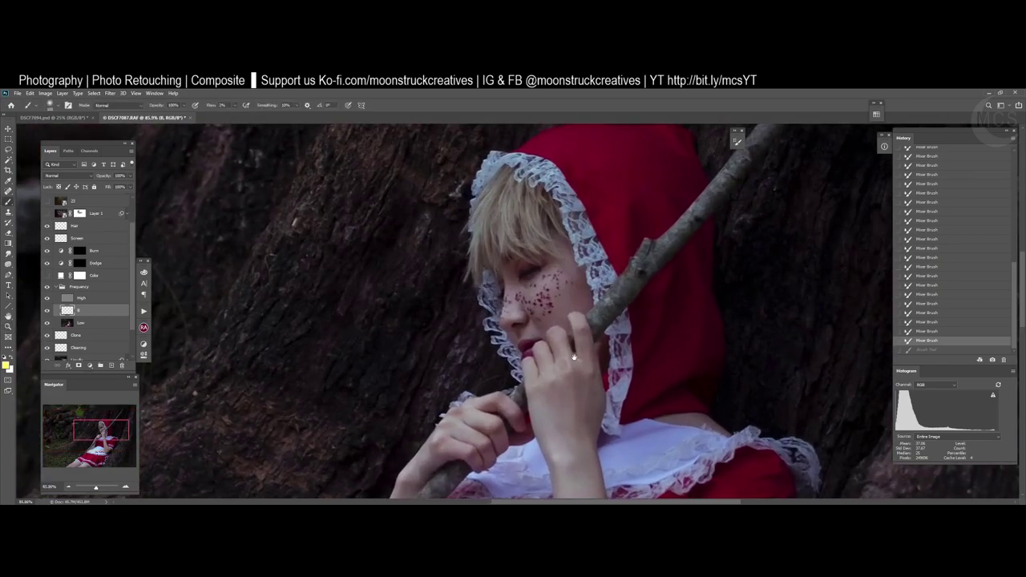
pyautogui.moveTo(581, 332); pyautogui.dragTo(614, 236)
pyautogui.press('z')
pyautogui.moveTo(624, 291); pyautogui.dragTo(574, 327)
pyautogui.scroll(3, 575, 326)
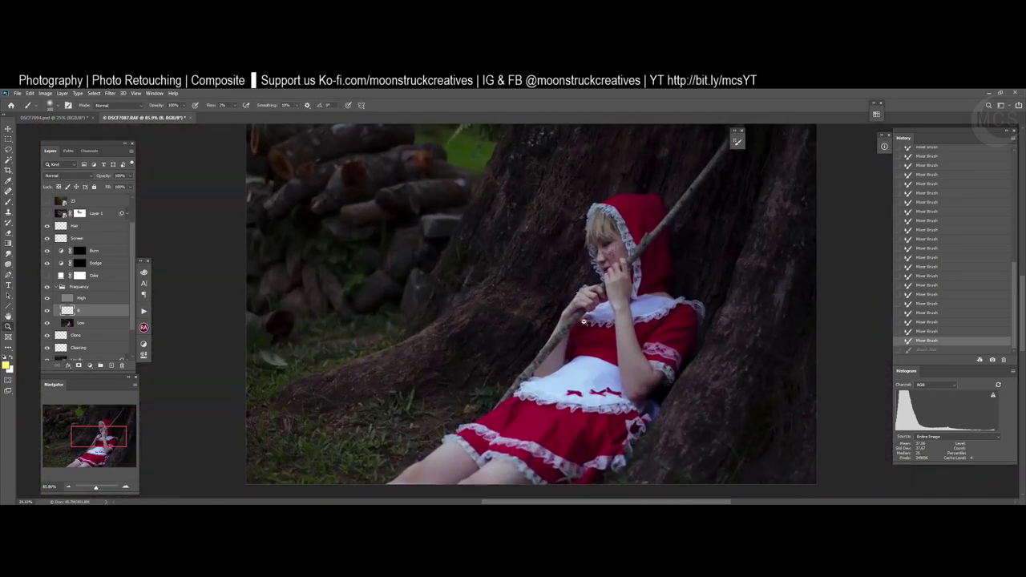
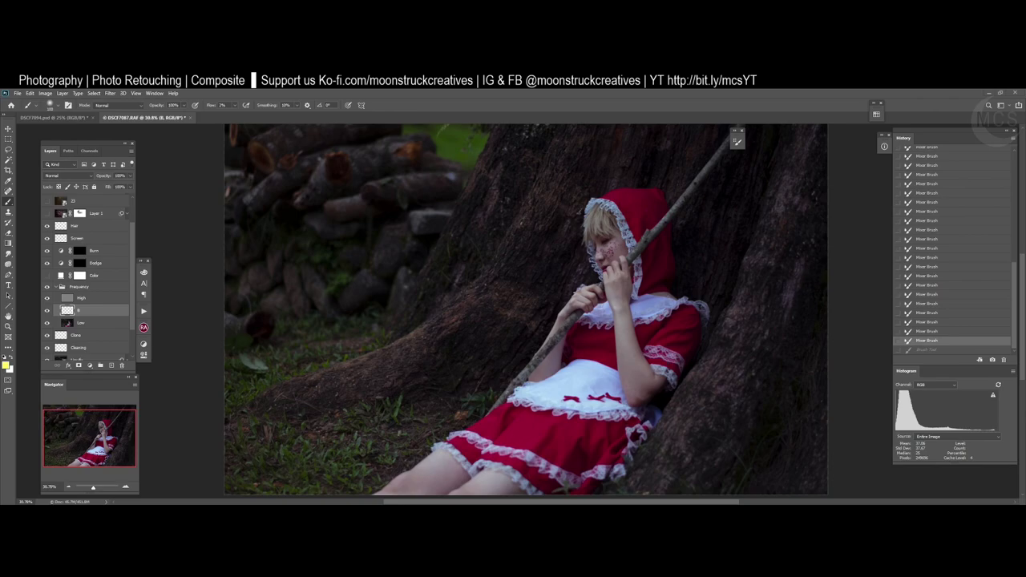
pyautogui.scroll(-1, 596, 354)
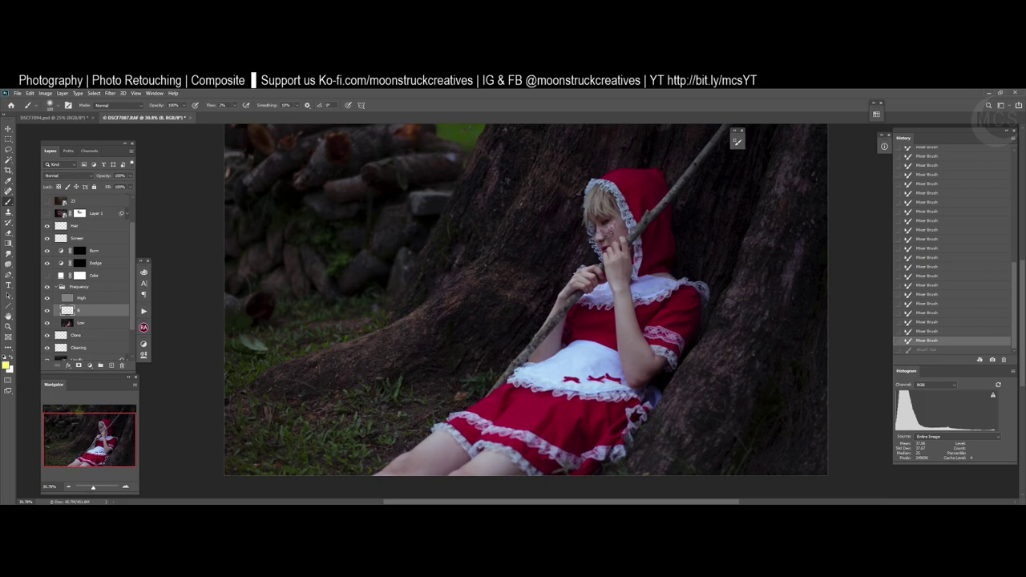
# - Try sampling the raised forearm's skin tone, first from the Brush tool and then with the Color Sampler tool
pyautogui.press('alt')
pyautogui.keyDown('alt'); pyautogui.click(623, 304); pyautogui.keyUp('alt')
pyautogui.press('alt')
pyautogui.click(8, 182)
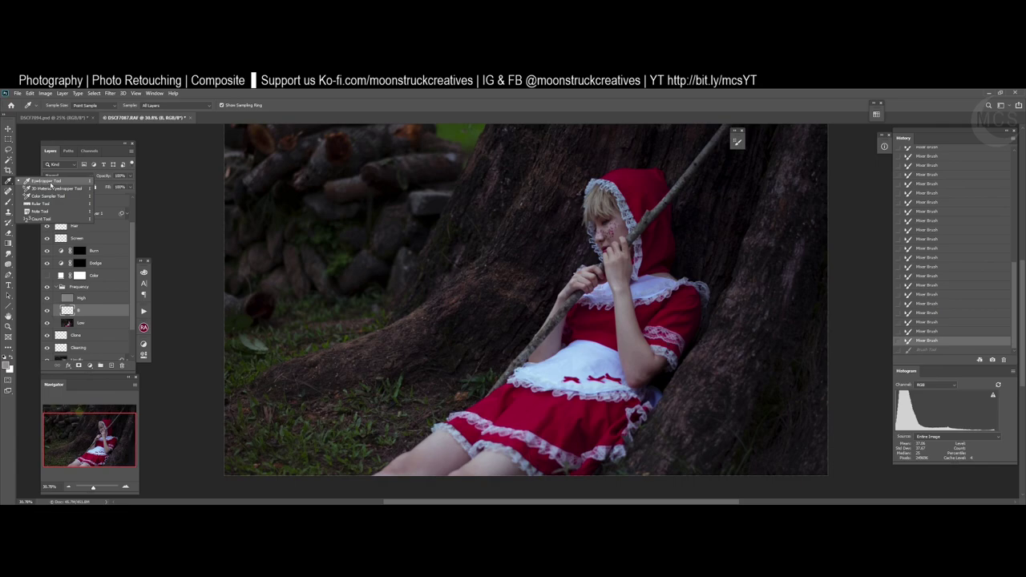
pyautogui.click(48, 196)
pyautogui.click(620, 293)
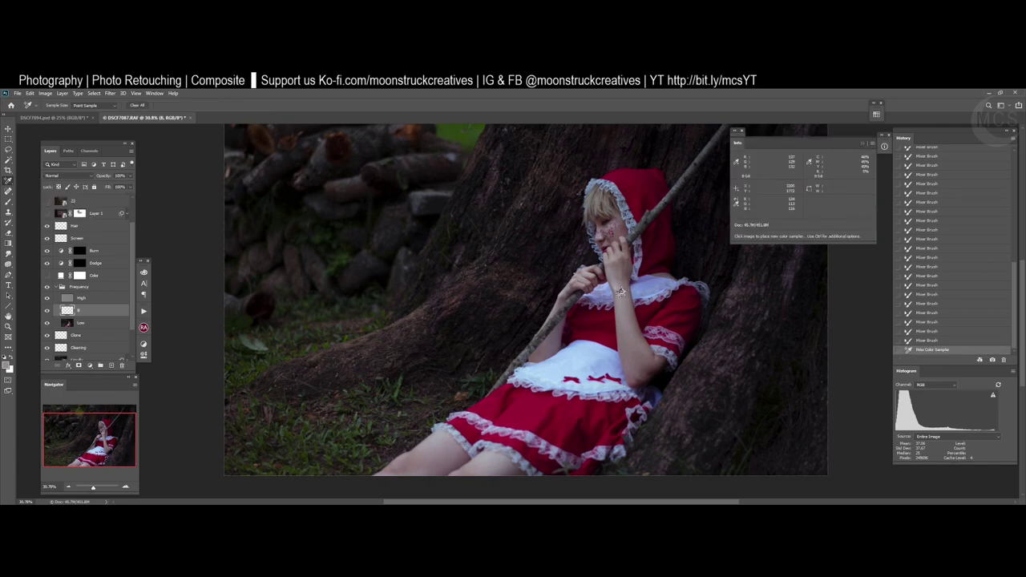
pyautogui.hotkey('ctrl', 'z')
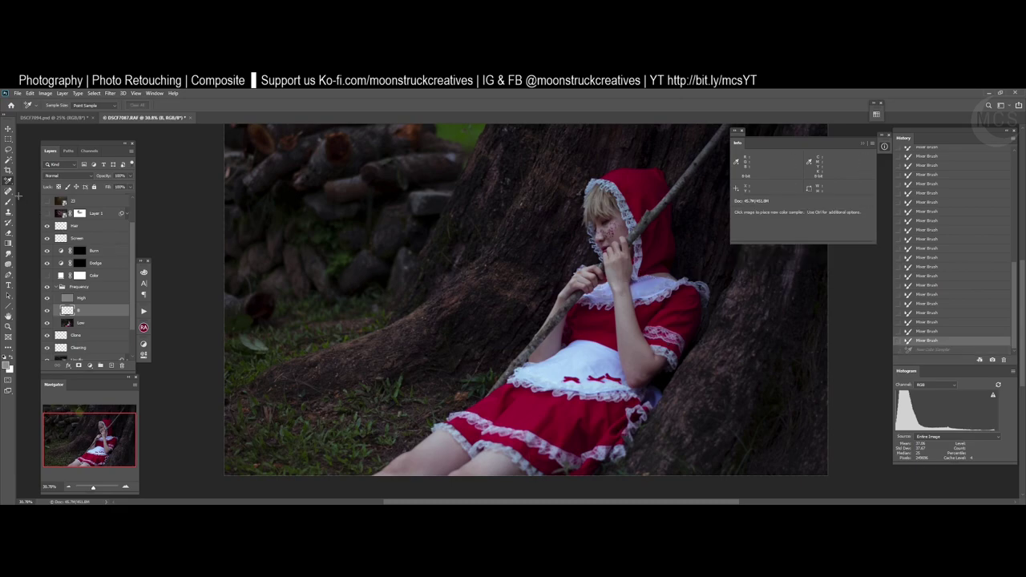
pyautogui.rightClick(7, 182)
pyautogui.click(34, 184)
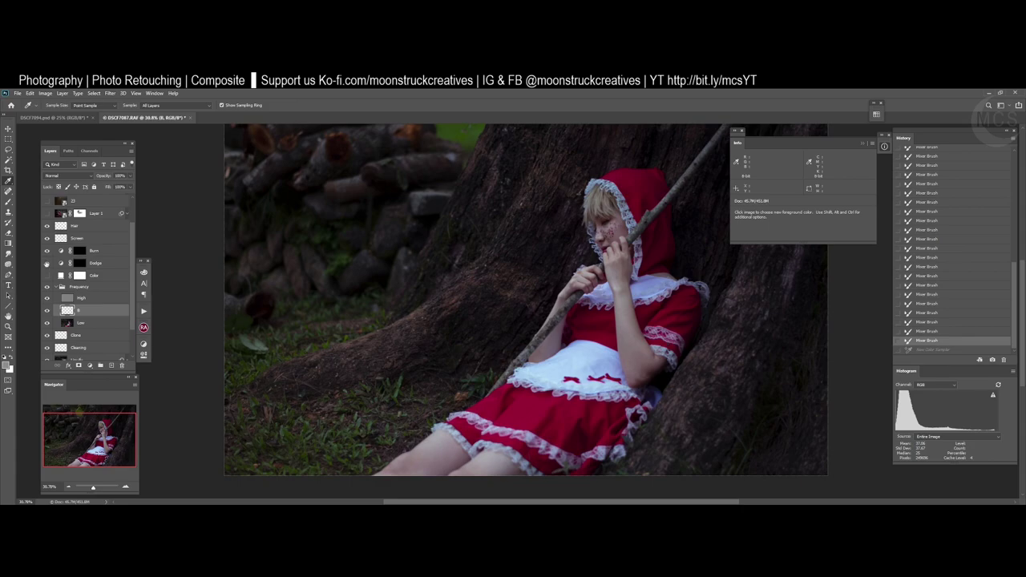
pyautogui.press('b')
pyautogui.click(877, 114)
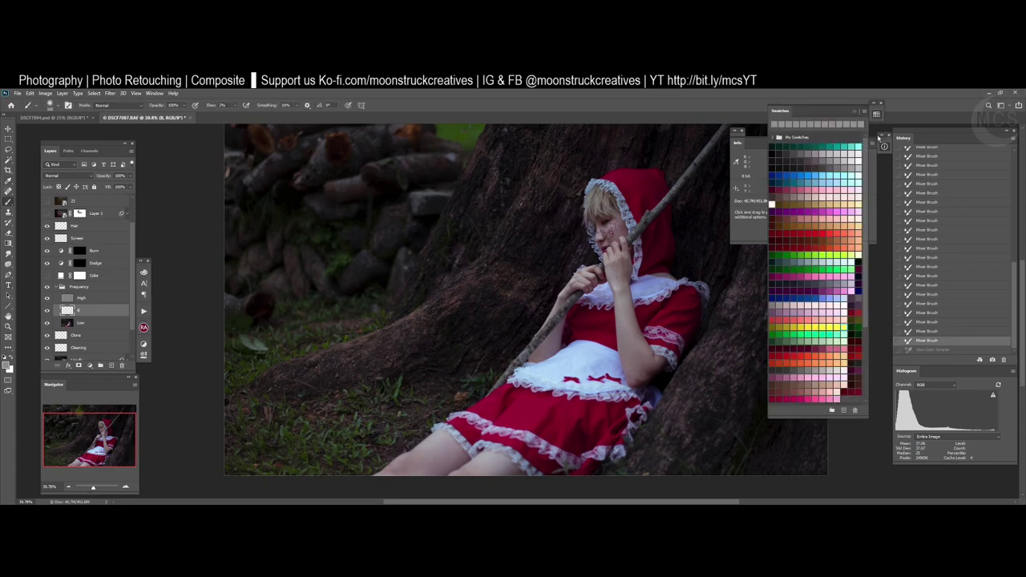
pyautogui.click(877, 114)
pyautogui.click(885, 147)
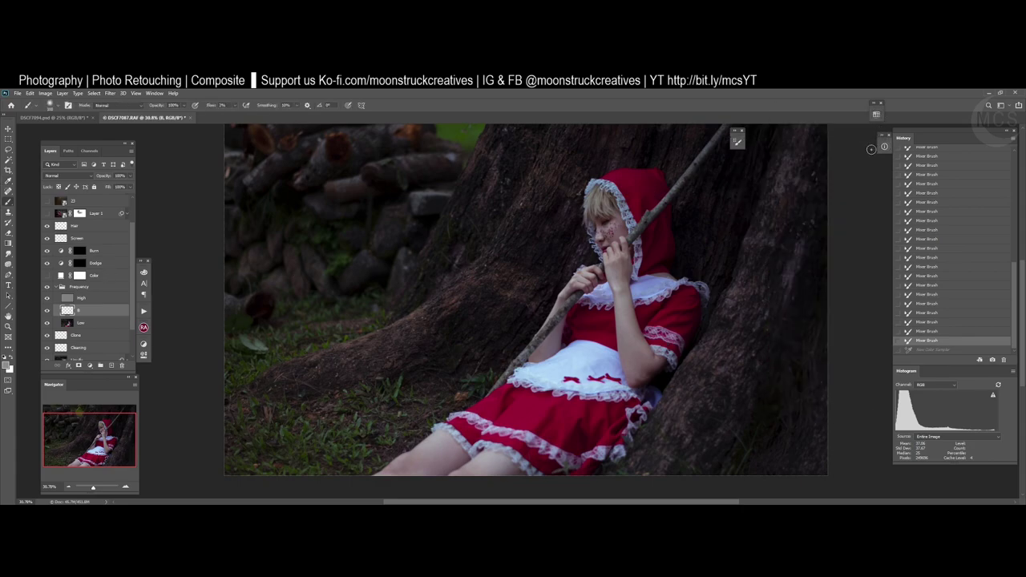
# - Sample the raised forearm's skin tone and paint it softly over the cheek and around the mouth on the B layer
pyautogui.keyDown('alt'); pyautogui.click(619, 302); pyautogui.keyUp('alt')
pyautogui.press('z')
pyautogui.moveTo(612, 248)
pyautogui.mouseDown()
pyautogui.moveTo(667, 230)
pyautogui.moveTo(652, 216)
pyautogui.moveTo(621, 242)
pyautogui.mouseUp()
pyautogui.press('b')
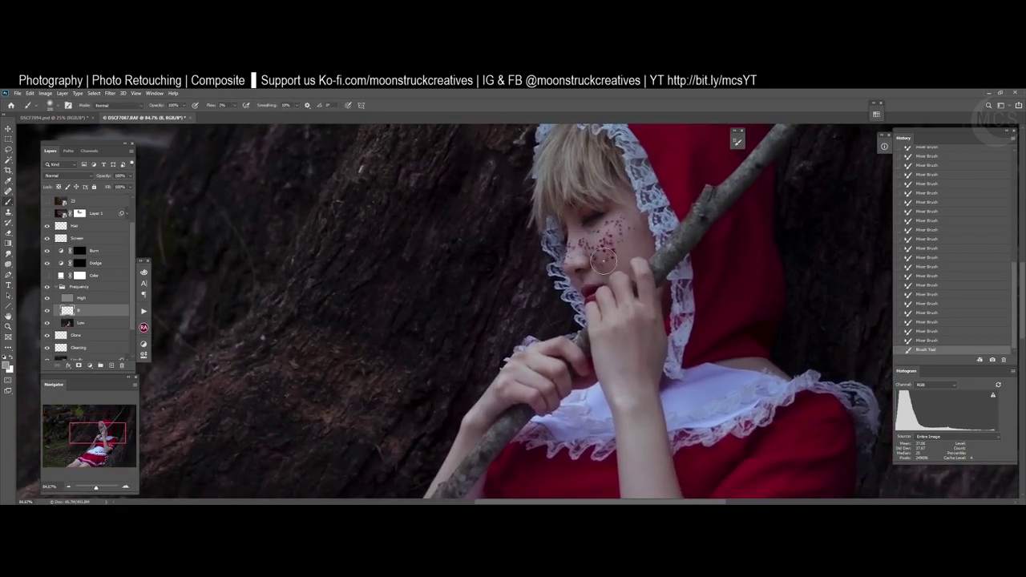
pyautogui.moveTo(638, 263)
pyautogui.mouseDown()
pyautogui.moveTo(640, 239)
pyautogui.moveTo(606, 260)
pyautogui.mouseUp()
pyautogui.click(589, 287)
pyautogui.click(628, 262)
# - Toggle the B layer's visibility repeatedly to compare the face with and without the painted skin tone
pyautogui.press('z')
pyautogui.press('b')
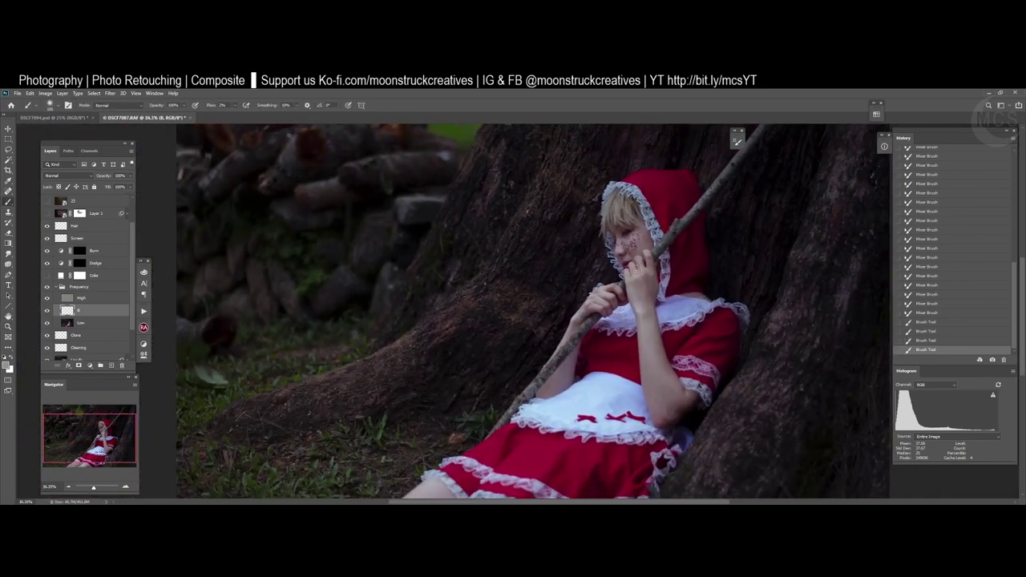
pyautogui.click(47, 311)
pyautogui.click(48, 312)
pyautogui.click(48, 311)
pyautogui.click(48, 311)
pyautogui.click(48, 312)
pyautogui.click(47, 312)
# - Build up the sampled skin tone over the cheek, nose and forehead with more soft strokes on the B layer
pyautogui.click(651, 256)
pyautogui.click(630, 242)
pyautogui.click(622, 222)
pyautogui.click(627, 253)
pyautogui.click(645, 255)
pyautogui.click(637, 249)
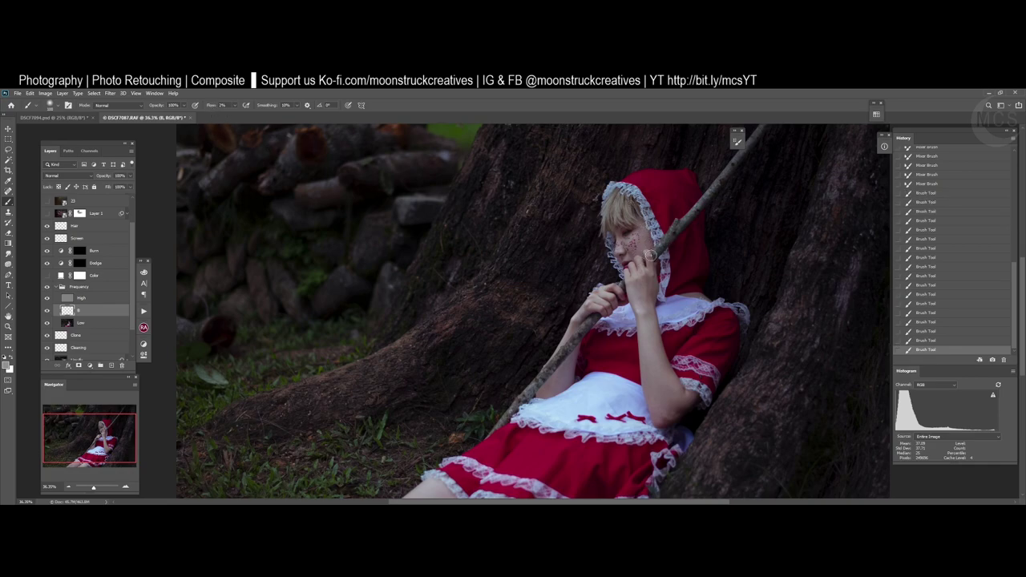
pyautogui.click(651, 256)
pyautogui.click(630, 208)
pyautogui.moveTo(619, 218)
pyautogui.mouseDown()
pyautogui.moveTo(610, 222)
pyautogui.moveTo(632, 218)
pyautogui.mouseUp()
pyautogui.click(648, 242)
# - Add a new blank layer directly above B in the Frequency group
pyautogui.scroll(-3, 651, 250)
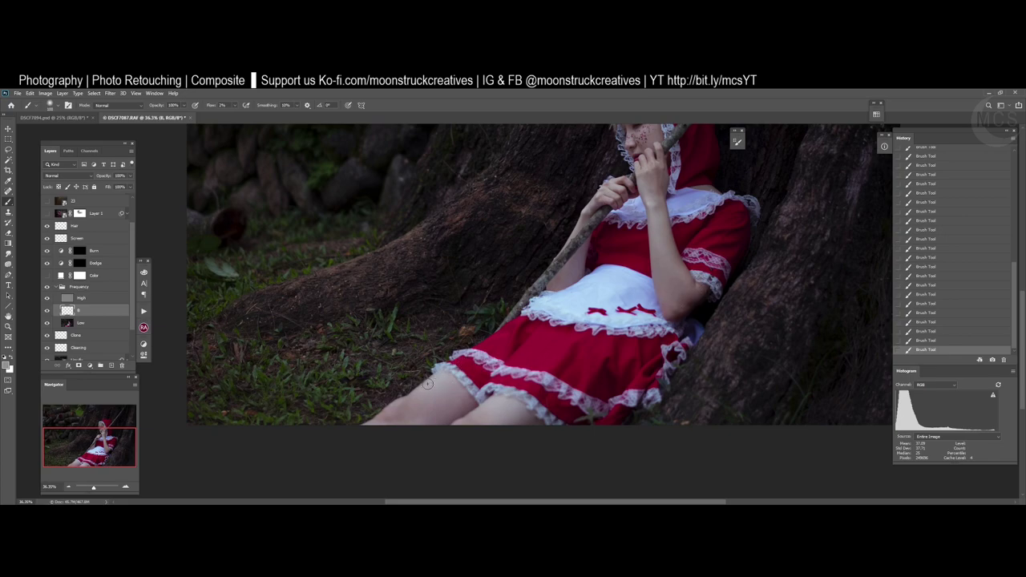
pyautogui.scroll(2, 518, 371)
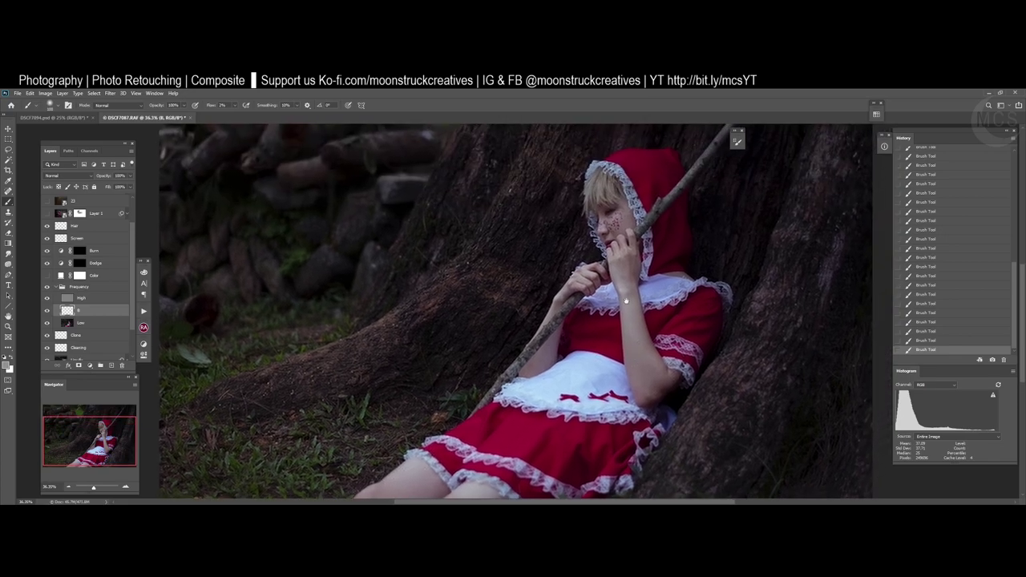
pyautogui.press('z')
pyautogui.click(688, 186)
pyautogui.press('b')
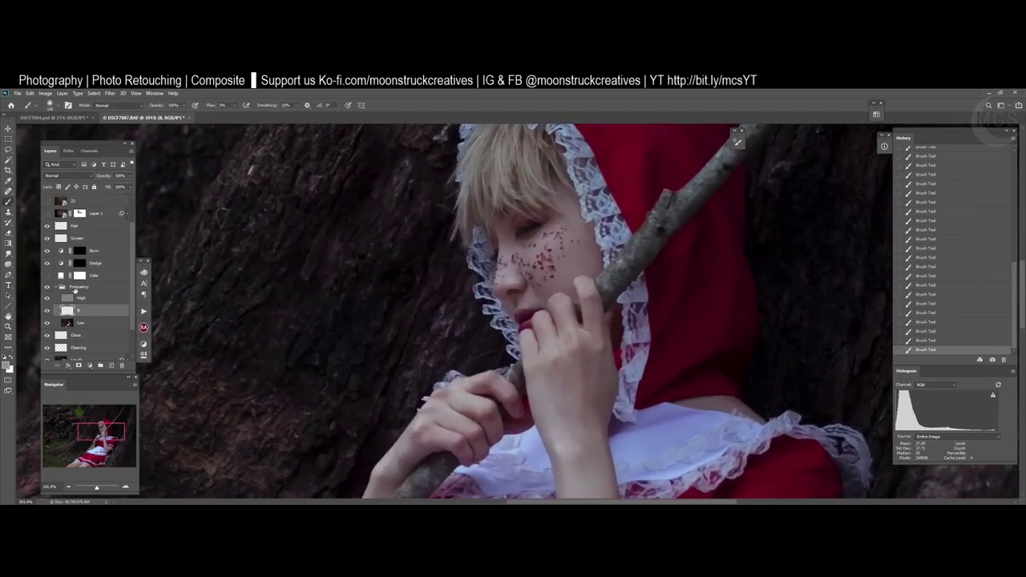
pyautogui.click(112, 366)
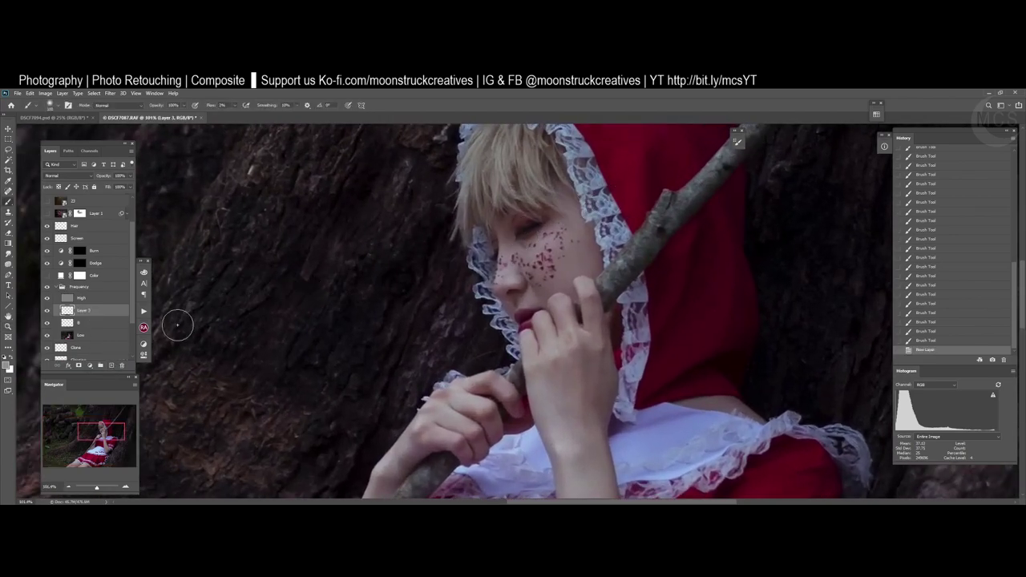
# - Paint small soft white highlights along the lower lip on Layer 3 using a much smaller brush
pyautogui.press('z')
pyautogui.moveTo(545, 246)
pyautogui.mouseDown()
pyautogui.moveTo(612, 240)
pyautogui.moveTo(600, 282)
pyautogui.moveTo(608, 247)
pyautogui.mouseUp()
pyautogui.press('b')
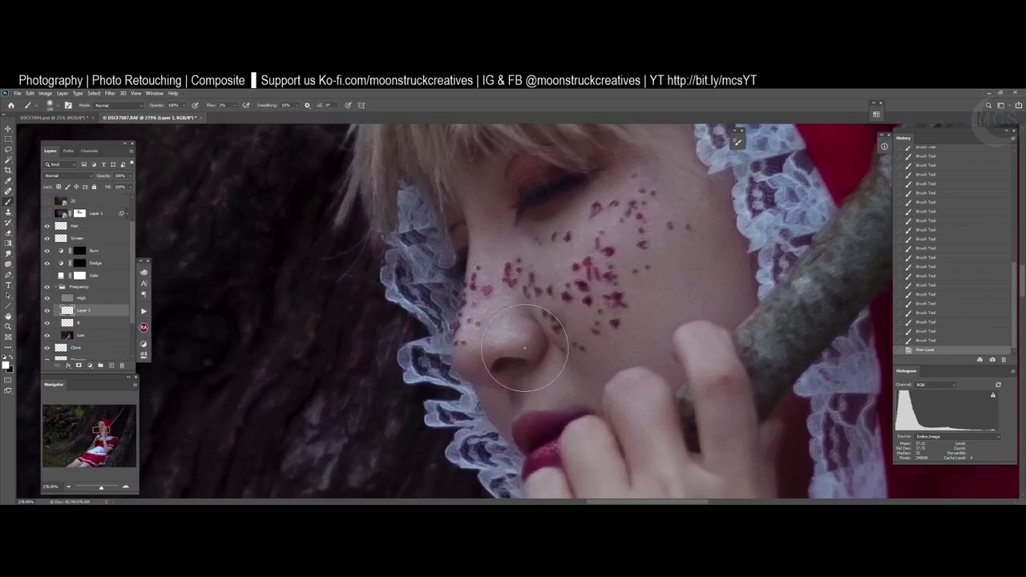
pyautogui.press('[')
pyautogui.press('[')
pyautogui.press('[')
pyautogui.press('[')
pyautogui.press('[')
pyautogui.press('[')
pyautogui.press('[')
pyautogui.press('[')
pyautogui.press('[')
pyautogui.press('[')
pyautogui.press('[')
pyautogui.press('[')
pyautogui.press('[')
pyautogui.moveTo(534, 456); pyautogui.dragTo(549, 451)
pyautogui.moveTo(543, 454); pyautogui.dragTo(552, 448)
pyautogui.click(566, 440)
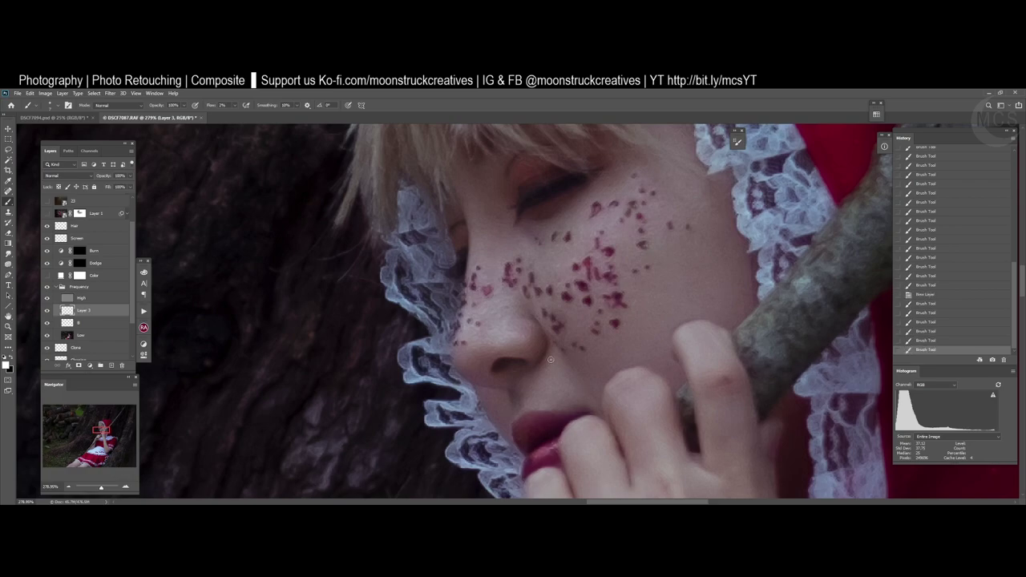
# - Dab soft white highlights along the upper lip and the groove between lip and nose on Layer 3
pyautogui.click(512, 424)
pyautogui.click(518, 421)
pyautogui.click(537, 413)
pyautogui.click(551, 414)
pyautogui.click(561, 415)
pyautogui.click(565, 415)
pyautogui.click(575, 415)
pyautogui.click(568, 416)
pyautogui.click(559, 416)
pyautogui.click(522, 427)
pyautogui.click(525, 411)
pyautogui.click(531, 400)
pyautogui.click(538, 390)
pyautogui.click(538, 390)
# - Darken the closed eye's lash line and lid with soft black strokes, and sample the eyelid's tone
pyautogui.press('x')
pyautogui.moveTo(519, 209); pyautogui.dragTo(545, 188)
pyautogui.click(527, 182)
pyautogui.click(546, 180)
pyautogui.press('alt')
pyautogui.keyDown('alt'); pyautogui.click(521, 175); pyautogui.keyUp('alt')
# - Choose an orange-red swatch as the brush colour and tint the upper eyelid with it
pyautogui.click(877, 115)
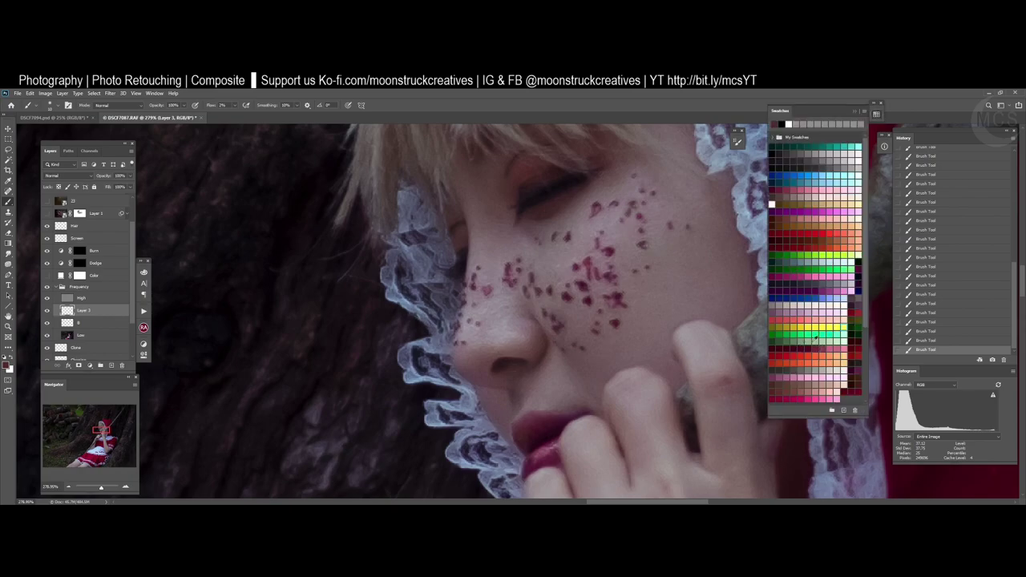
pyautogui.click(833, 243)
pyautogui.press('z')
pyautogui.moveTo(571, 242); pyautogui.dragTo(529, 271)
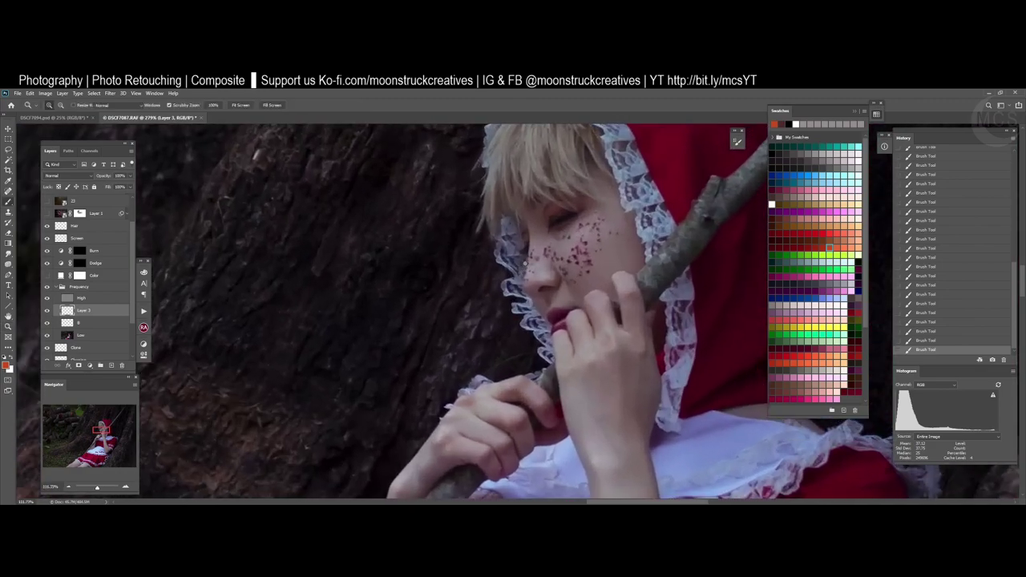
# - Step back through the earlier brush states in the history and return to the latest one to compare the face
pyautogui.click(934, 295)
pyautogui.click(935, 277)
pyautogui.click(941, 248)
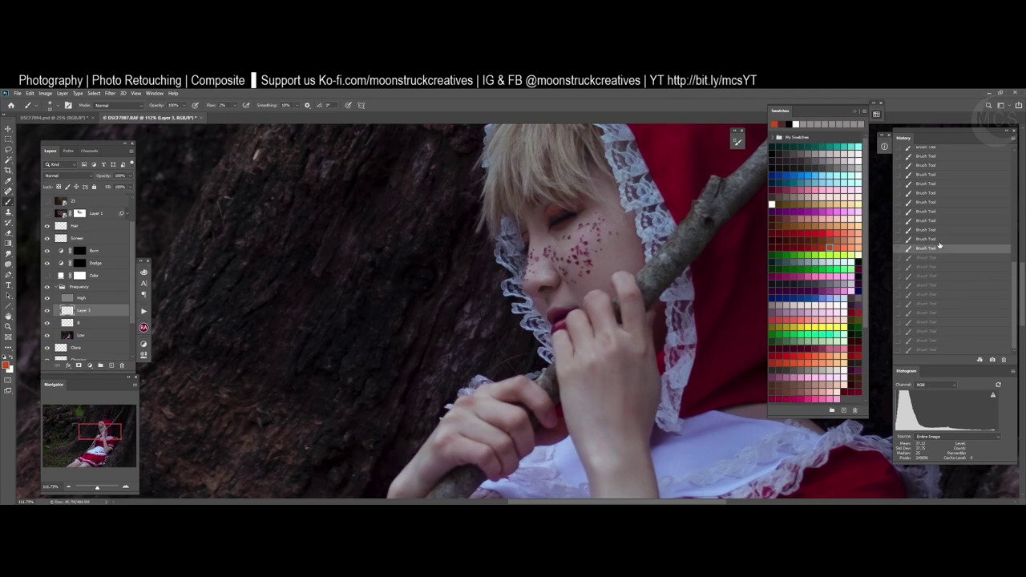
pyautogui.click(941, 230)
pyautogui.click(943, 202)
pyautogui.click(943, 175)
pyautogui.click(943, 308)
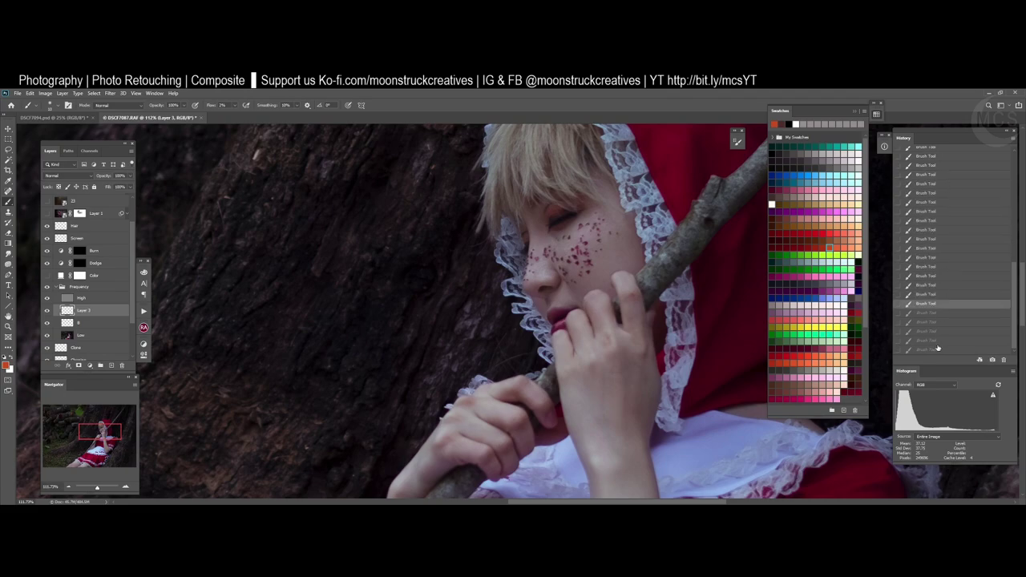
pyautogui.click(939, 342)
pyautogui.click(936, 350)
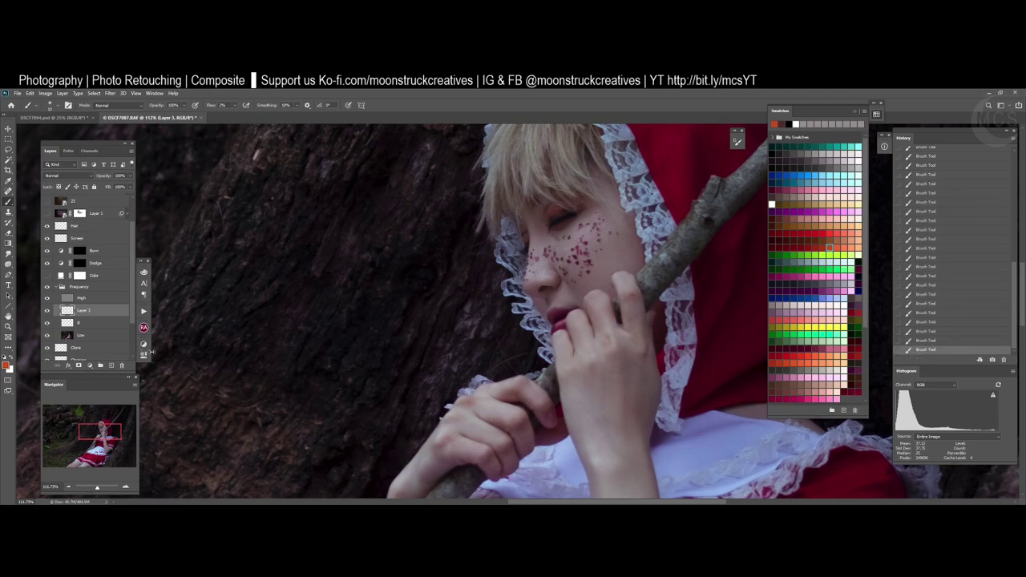
# - Undo the last four brush strokes, pick a dark red swatch, and redo the strokes
pyautogui.hotkey('ctrl', 'z')
pyautogui.hotkey('ctrl', 'z')
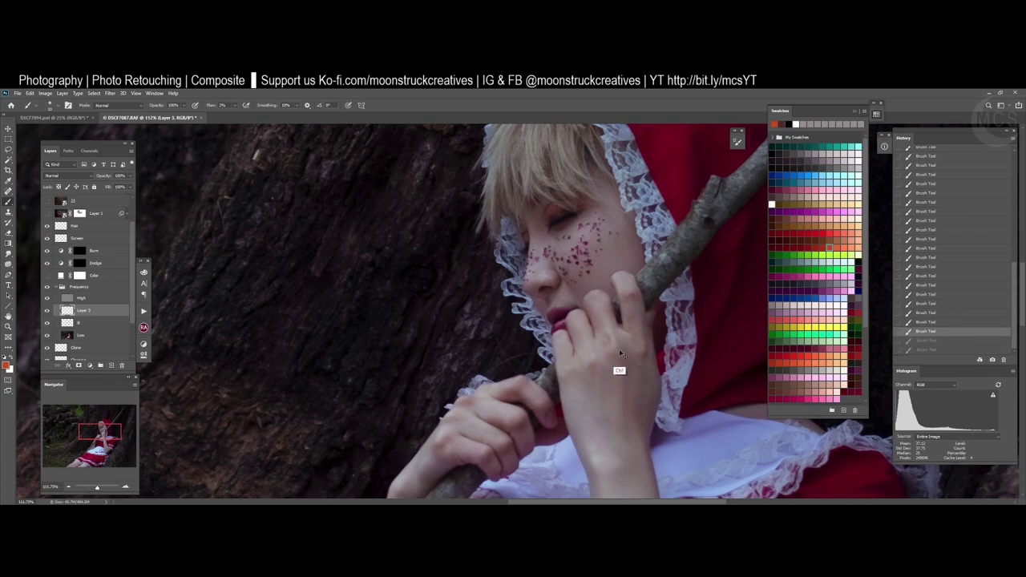
pyautogui.hotkey('ctrl', 'z')
pyautogui.hotkey('ctrl', 'z')
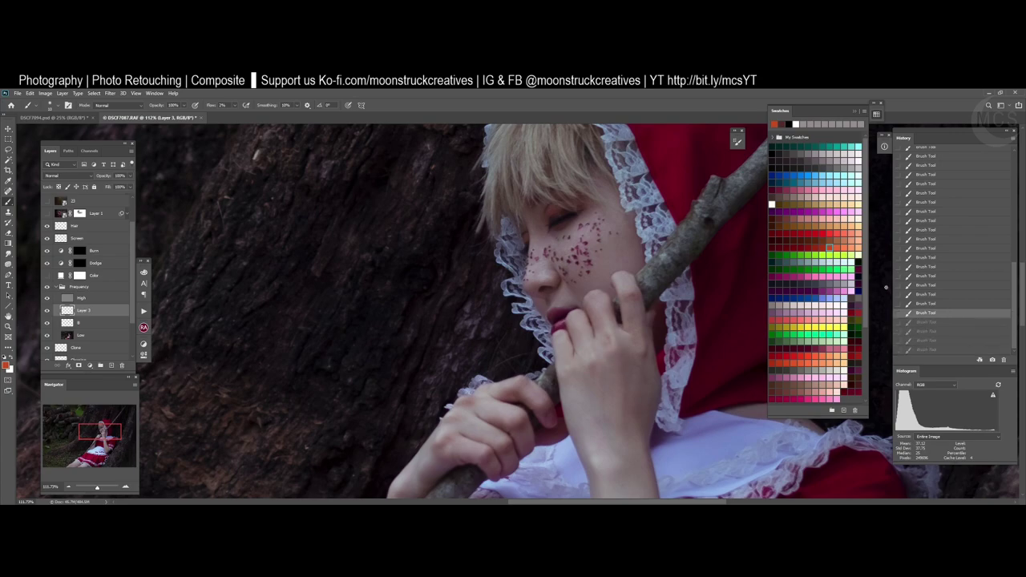
pyautogui.click(810, 247)
pyautogui.hotkey('ctrl', 'shift', 'z')
pyautogui.hotkey('ctrl', 'shift', 'z')
pyautogui.hotkey('ctrl', 'shift', 'z')
pyautogui.hotkey('ctrl', 'shift', 'z')
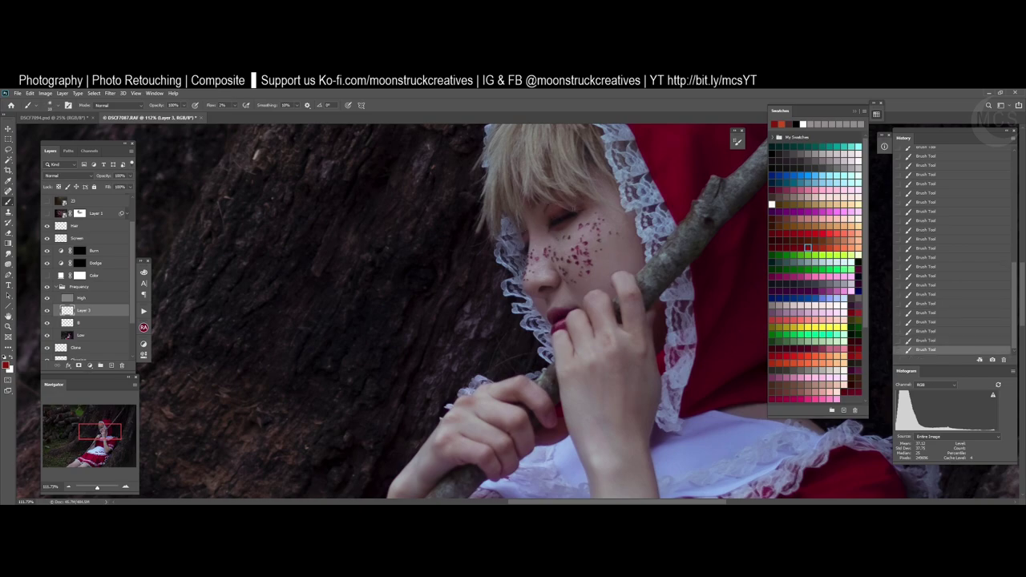
# - Add a new blank layer above Layer 3 and choose a crimson swatch as the brush colour
pyautogui.hotkey('ctrl', 'space')
pyautogui.moveTo(588, 275); pyautogui.dragTo(675, 275)
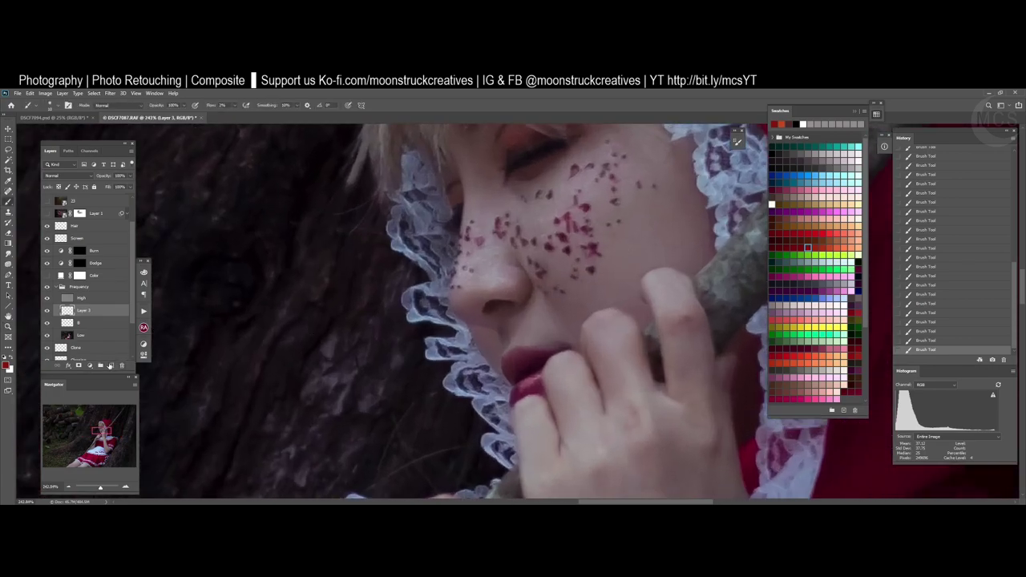
pyautogui.click(112, 367)
pyautogui.click(791, 399)
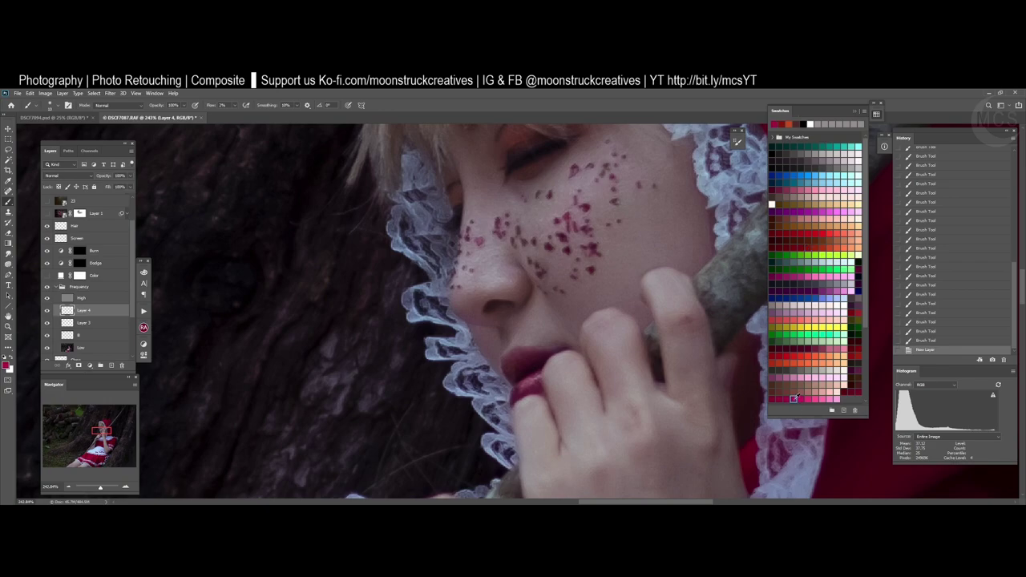
# - Enlarge the brush and sweep soft crimson blush over the cheek and toward the nose on Layer 4
pyautogui.press('z')
pyautogui.keyDown('alt'); pyautogui.click(660, 251); pyautogui.keyUp('alt')
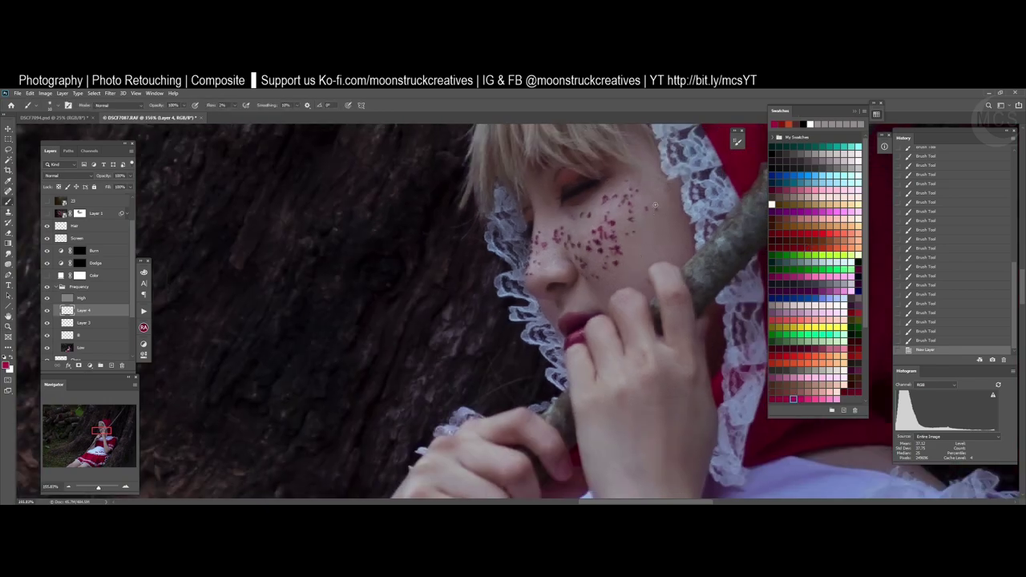
pyautogui.press('b')
pyautogui.press(']')
pyautogui.press(']')
pyautogui.press(']')
pyautogui.press(']')
pyautogui.press(']')
pyautogui.press(']')
pyautogui.press(']')
pyautogui.press(']')
pyautogui.press(']')
pyautogui.moveTo(587, 244); pyautogui.dragTo(687, 201)
pyautogui.moveTo(627, 227)
pyautogui.mouseDown()
pyautogui.moveTo(673, 212)
pyautogui.moveTo(664, 225)
pyautogui.mouseUp()
pyautogui.moveTo(604, 282); pyautogui.dragTo(552, 282)
# - Dab soft crimson tint over the nose, its bridge and the inner cheek with a slightly smaller brush
pyautogui.press('[')
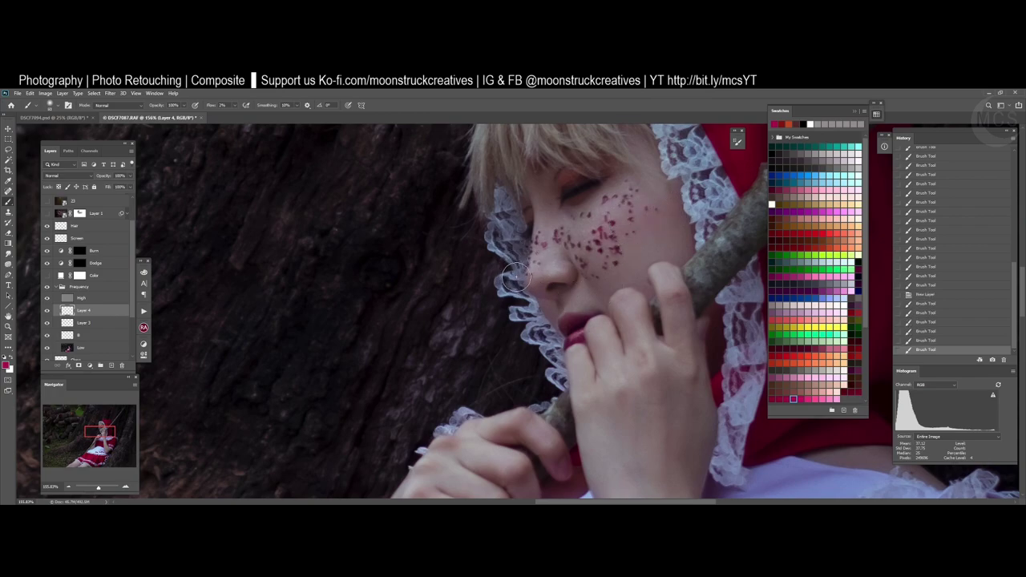
pyautogui.click(536, 253)
pyautogui.click(554, 249)
pyautogui.click(544, 257)
pyautogui.click(549, 242)
pyautogui.click(542, 234)
pyautogui.click(539, 210)
pyautogui.click(551, 235)
pyautogui.click(594, 254)
pyautogui.click(559, 251)
pyautogui.click(531, 260)
pyautogui.click(535, 260)
# - Review the blush on the whole image, close the swatches, and switch to the DSCF7094.psd document
pyautogui.press('z')
pyautogui.moveTo(624, 256); pyautogui.dragTo(571, 282)
pyautogui.press('b')
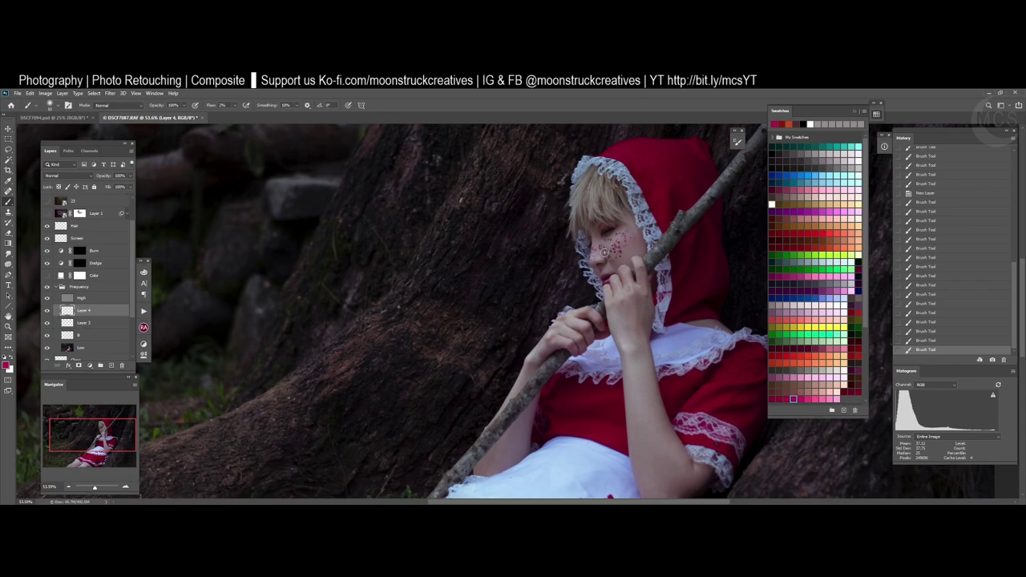
pyautogui.press('z')
pyautogui.moveTo(587, 274); pyautogui.dragTo(544, 296)
pyautogui.press('b')
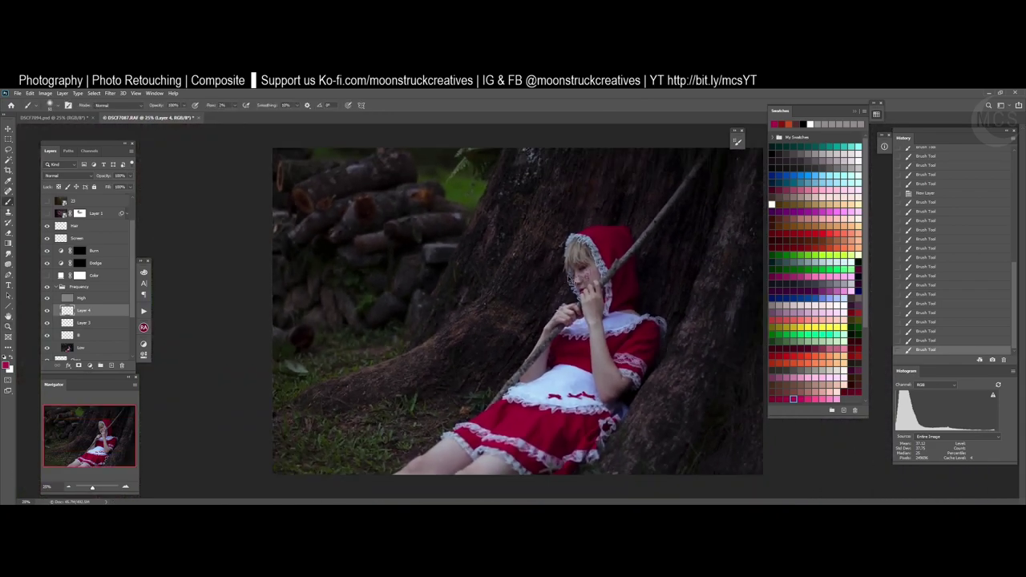
pyautogui.click(877, 115)
pyautogui.click(52, 118)
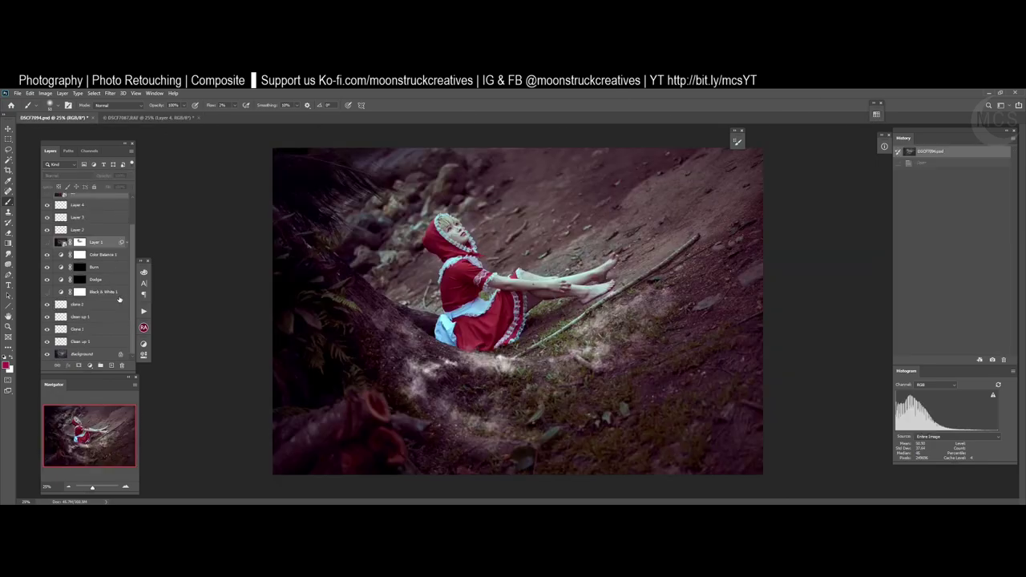
# - Show only the Background layer of DSCF7094.psd, and turn the clean-up and clone layers back on one by one
pyautogui.keyDown('alt'); pyautogui.click(47, 355); pyautogui.keyUp('alt')
pyautogui.click(47, 342)
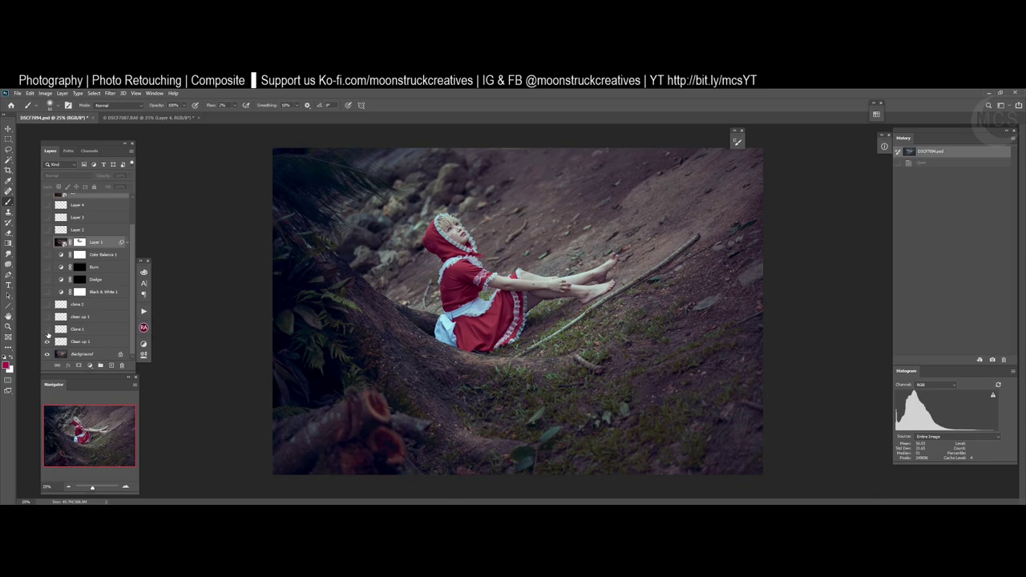
pyautogui.click(47, 329)
pyautogui.click(52, 318)
pyautogui.click(47, 306)
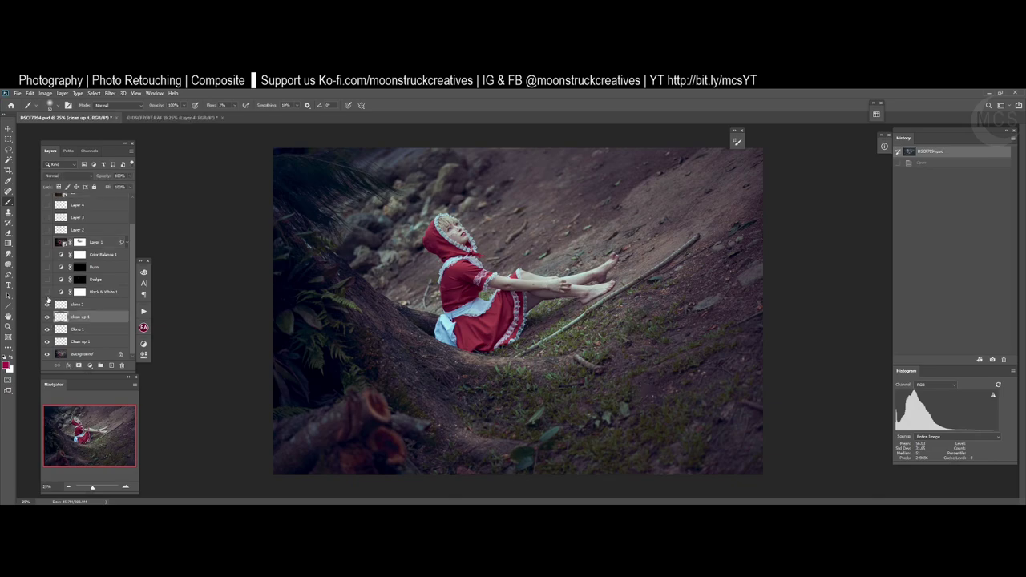
# - Preview the Black & White 1 layer and hide it again, with the Dodge, Burn and Color Balance 1 layers turned on
pyautogui.click(47, 292)
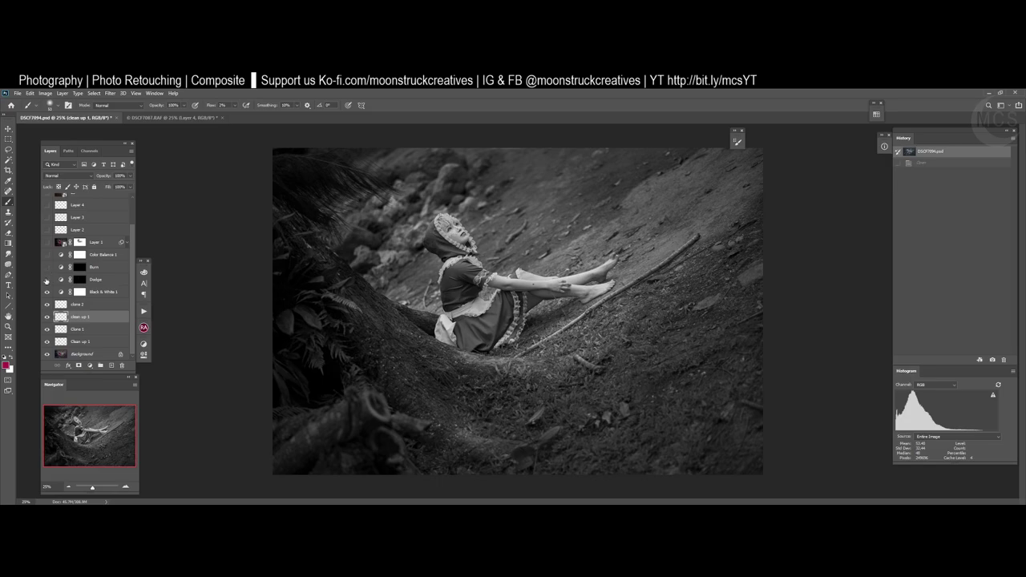
pyautogui.click(47, 293)
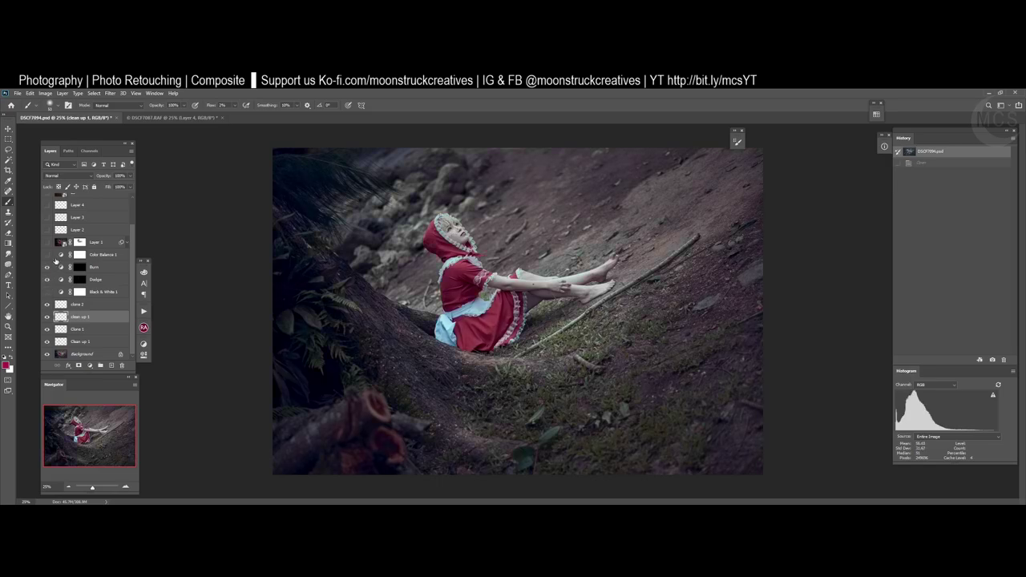
pyautogui.click(47, 255)
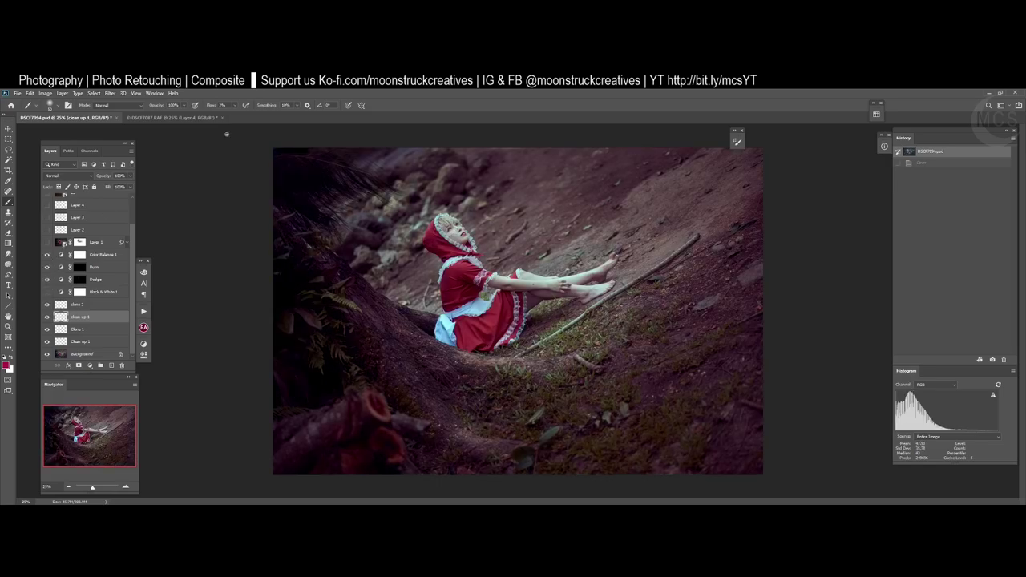
# - Switch to DSCF7087.RAF and examine its layer stack, selecting Layer 1 and checking its visibility
pyautogui.click(206, 119)
pyautogui.scroll(2, 87, 247)
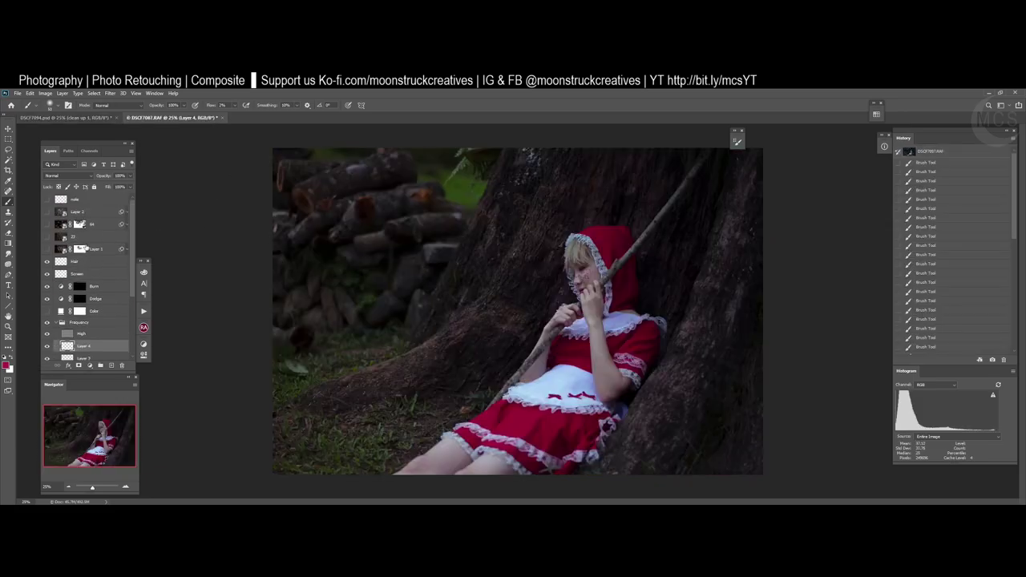
pyautogui.click(100, 250)
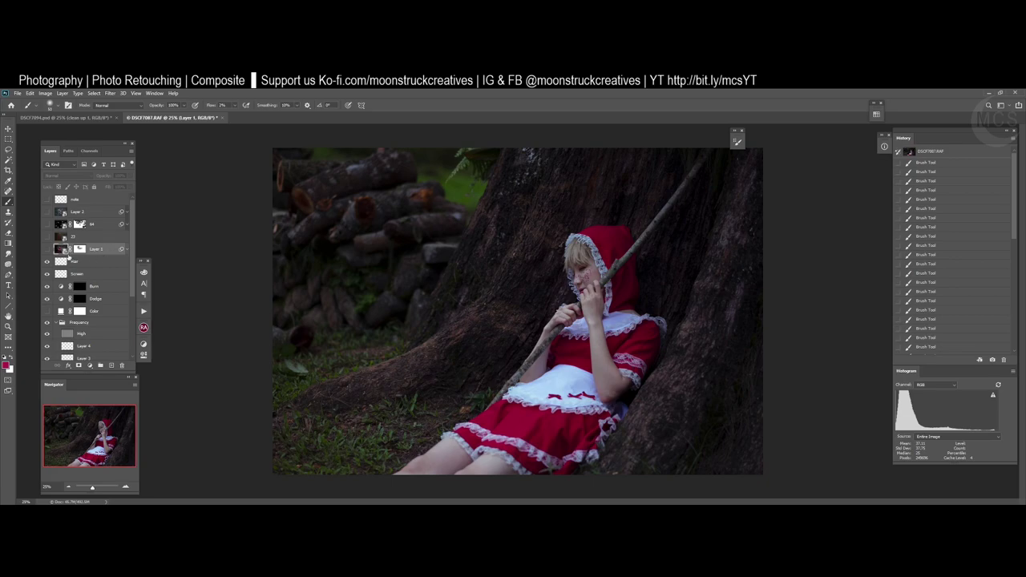
pyautogui.click(47, 251)
pyautogui.click(48, 252)
pyautogui.scroll(-3, 100, 237)
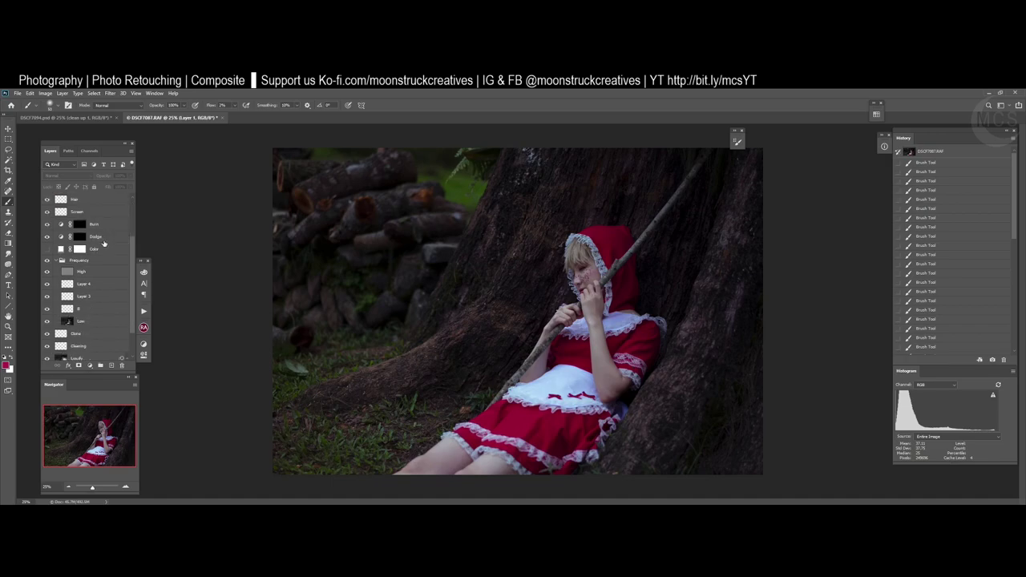
pyautogui.scroll(-3, 103, 245)
pyautogui.scroll(5, 105, 247)
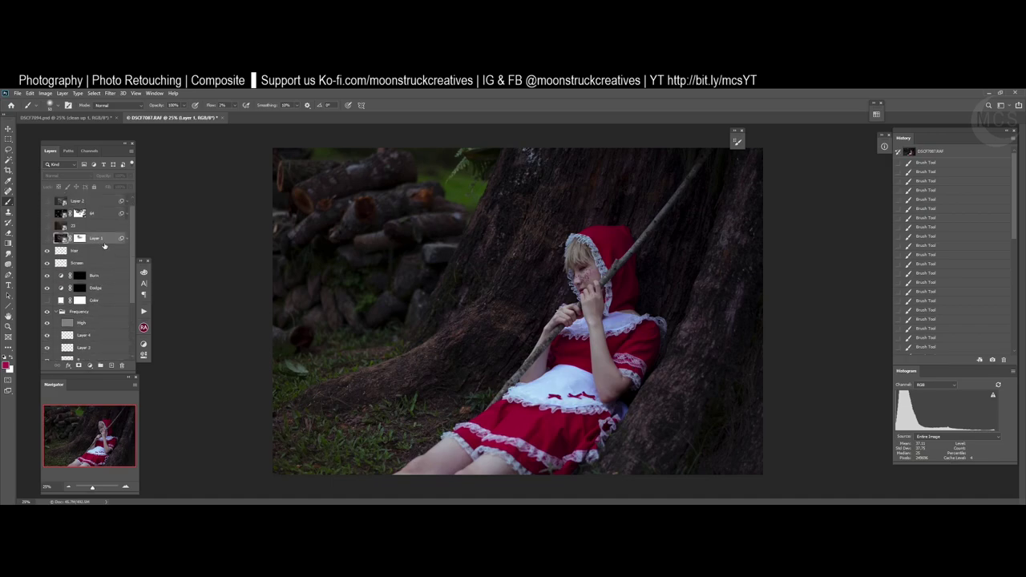
# - In DSCF7094.psd, hide the Color Balance 1 layer and duplicate it into the DSCF7087.RAF document
pyautogui.click(80, 118)
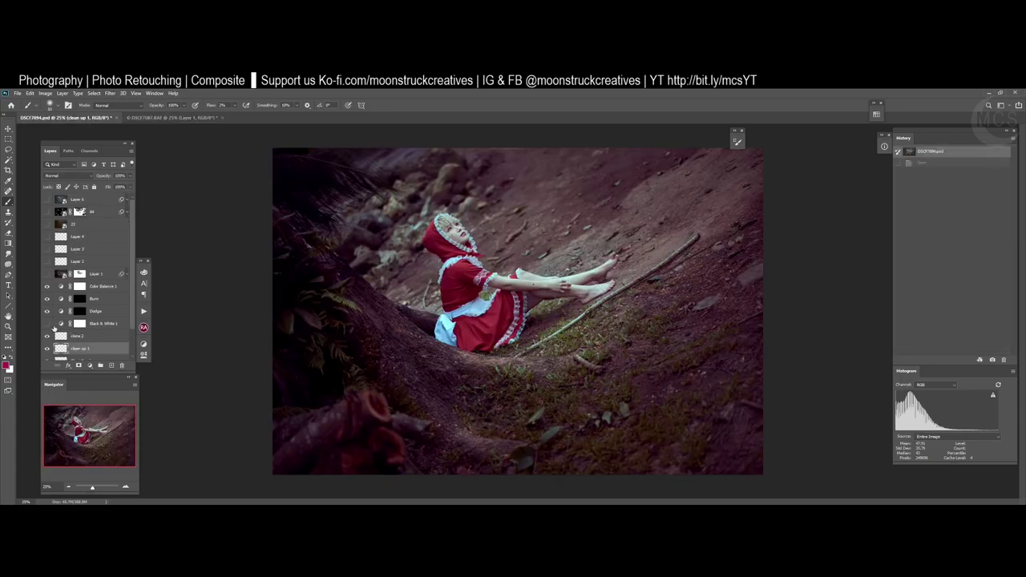
pyautogui.click(46, 287)
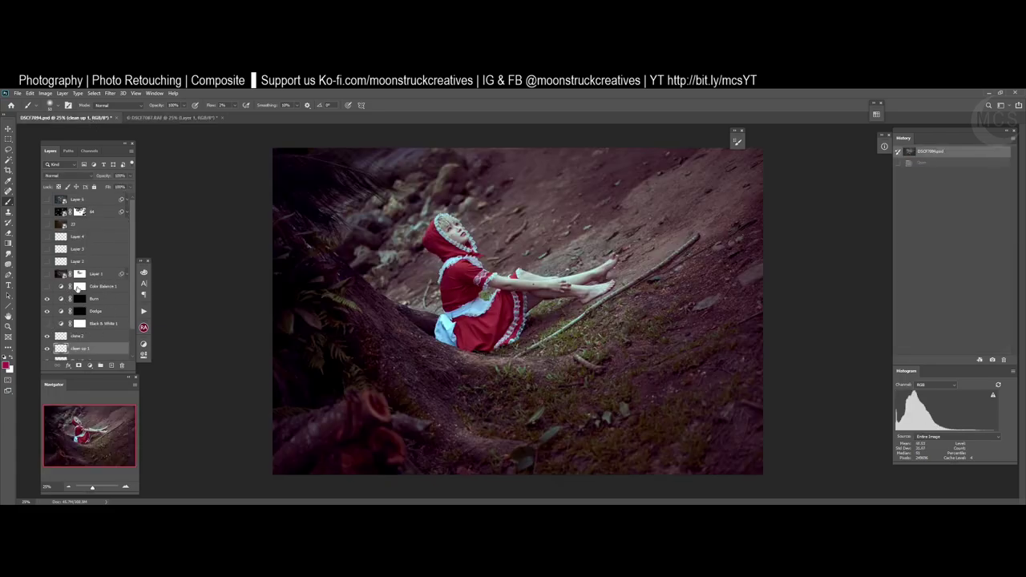
pyautogui.rightClick(103, 287)
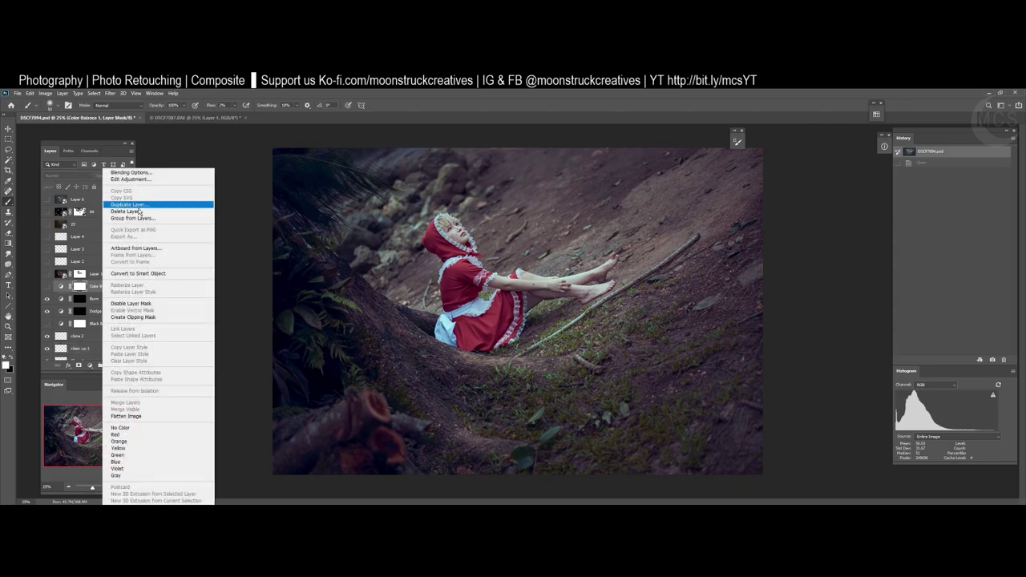
pyautogui.click(137, 206)
pyautogui.click(272, 219)
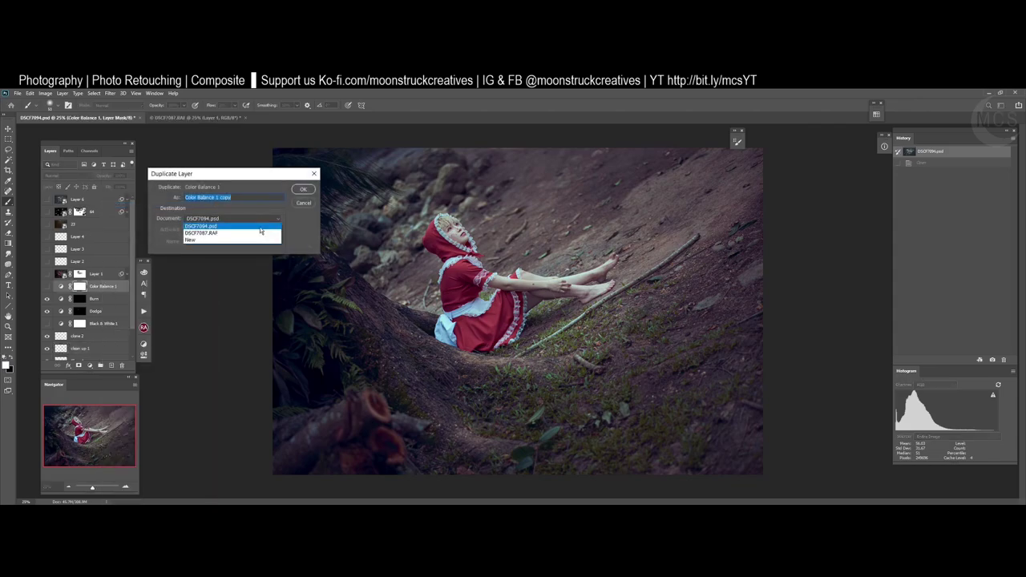
pyautogui.click(257, 235)
pyautogui.click(302, 190)
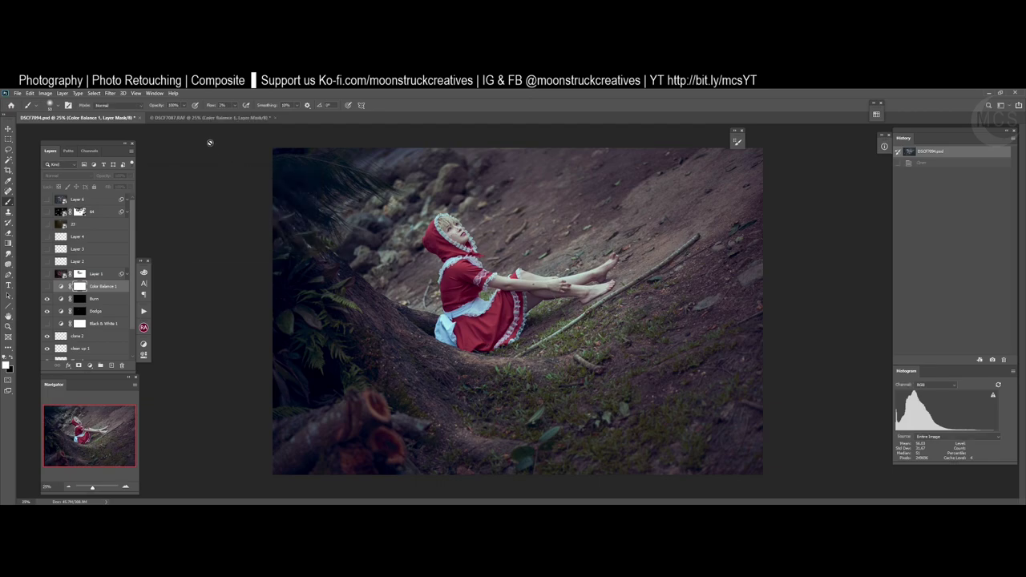
# - In DSCF7087.RAF, move the Color Balance 1 layer below Layer 1, directly above the Hair layer, and show it
pyautogui.click(215, 119)
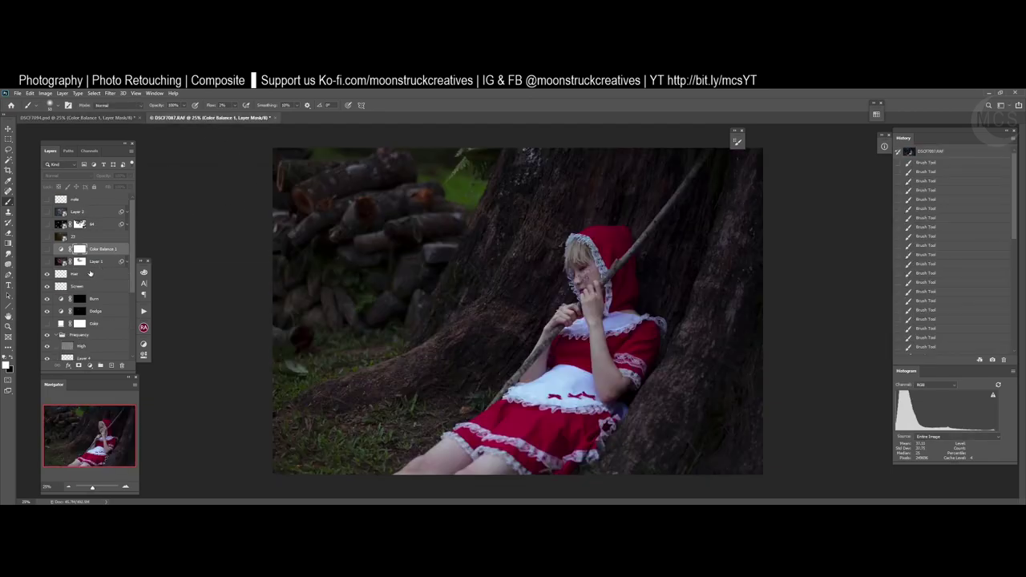
pyautogui.moveTo(104, 253); pyautogui.dragTo(91, 274)
pyautogui.click(47, 263)
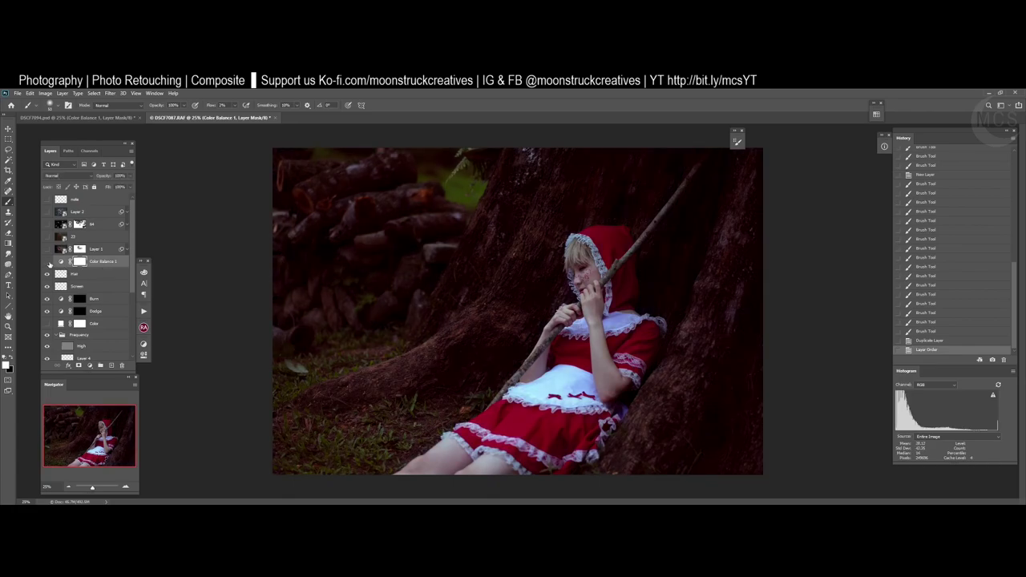
# - Compare the Color Balance 1 effect before and after in DSCF7087.RAF and DSCF7094.psd by toggling its visibility
pyautogui.click(47, 263)
pyautogui.click(48, 262)
pyautogui.click(48, 262)
pyautogui.click(47, 262)
pyautogui.click(48, 262)
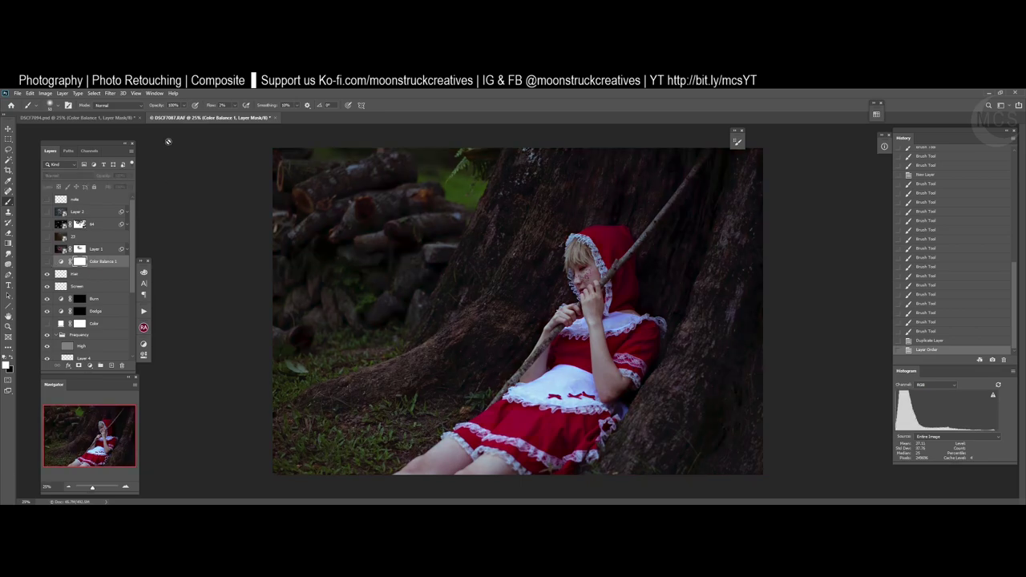
pyautogui.click(120, 118)
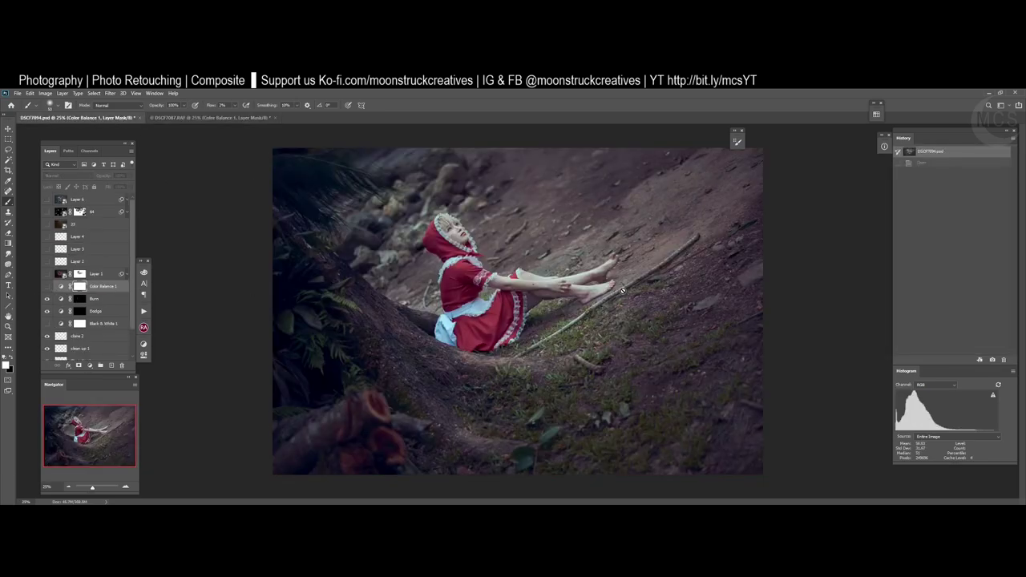
pyautogui.click(47, 286)
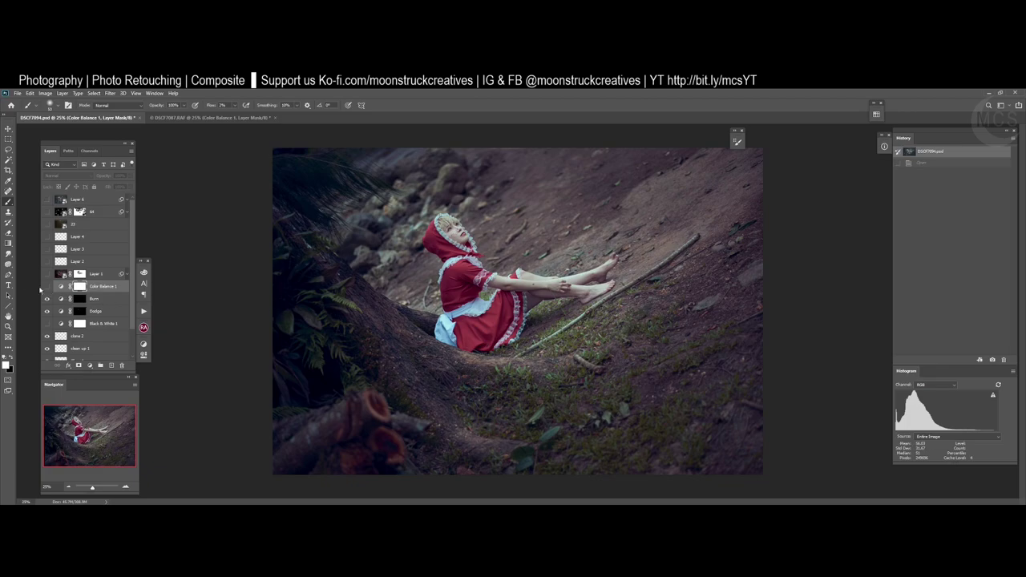
pyautogui.click(221, 118)
pyautogui.click(98, 119)
pyautogui.click(46, 287)
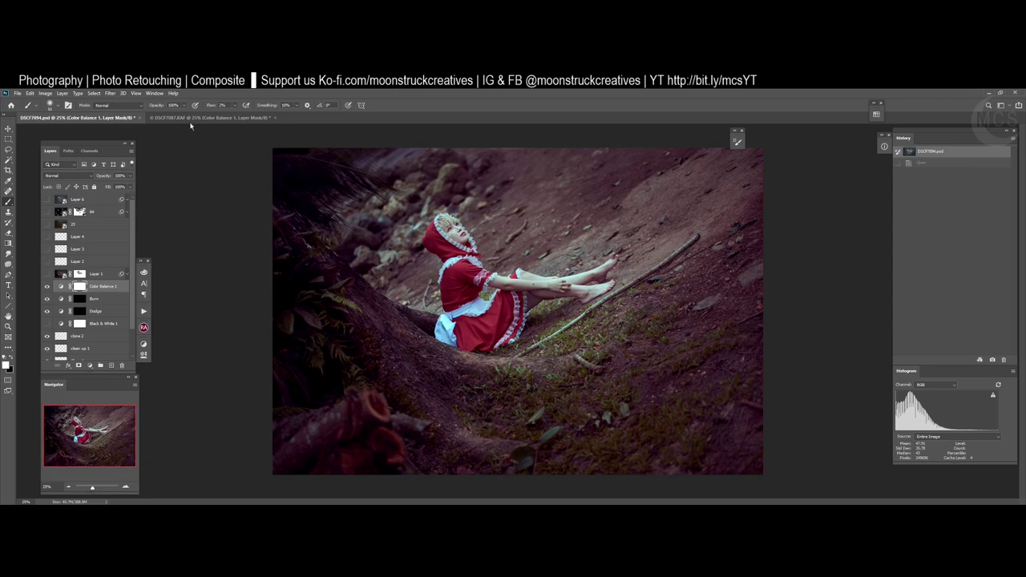
# - Show Color Balance 1 in DSCF7087.RAF and lower its opacity to 20%, checking the look against DSCF7094.psd
pyautogui.click(201, 118)
pyautogui.click(46, 263)
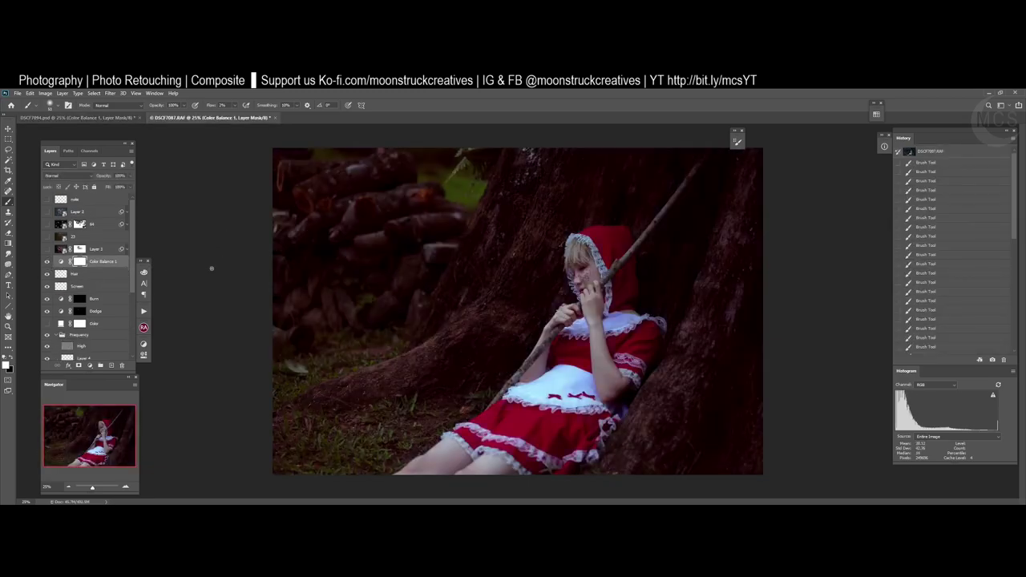
pyautogui.press('h')
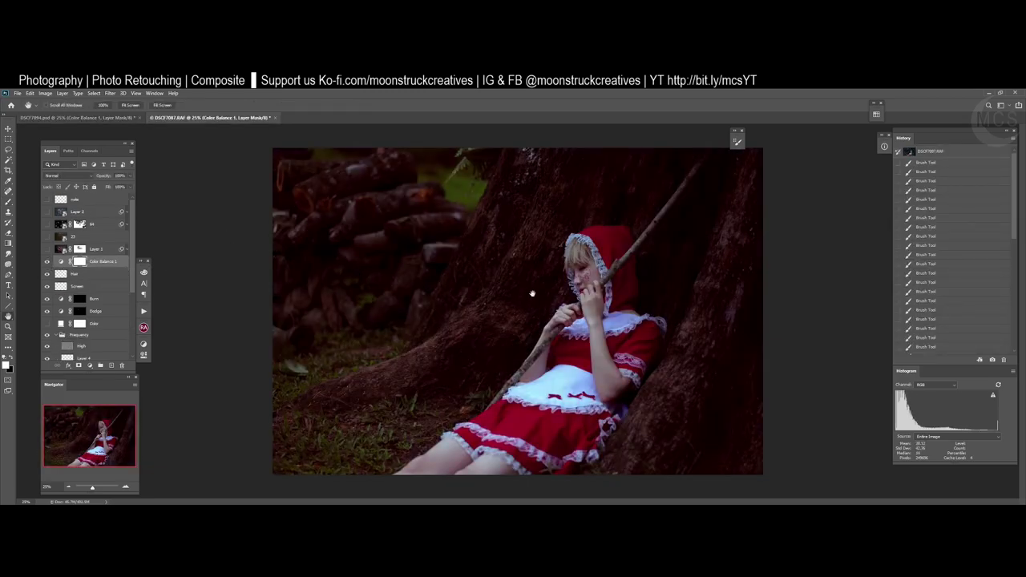
pyautogui.press('2')
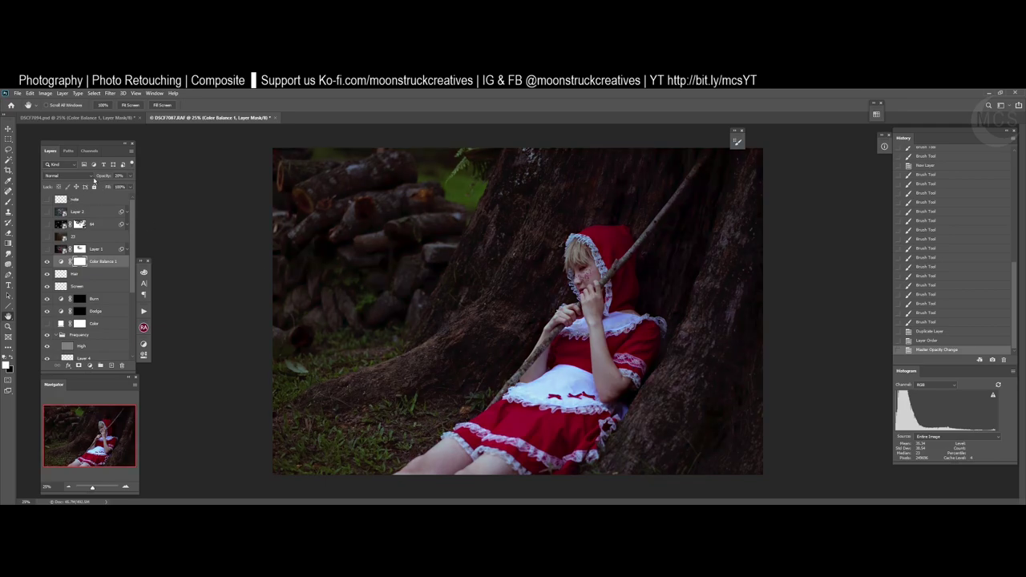
pyautogui.press('4')
pyautogui.press('3')
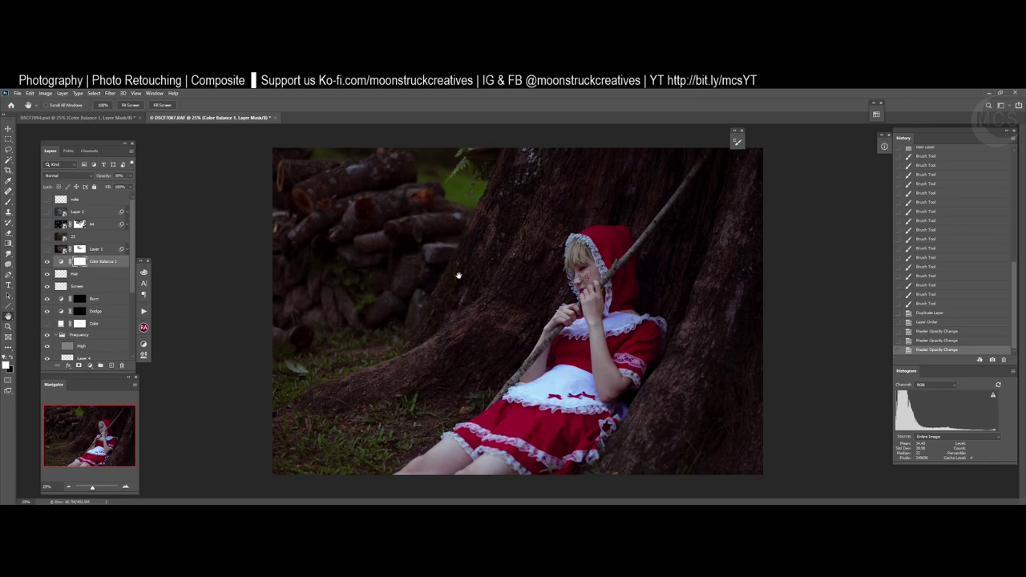
pyautogui.click(109, 119)
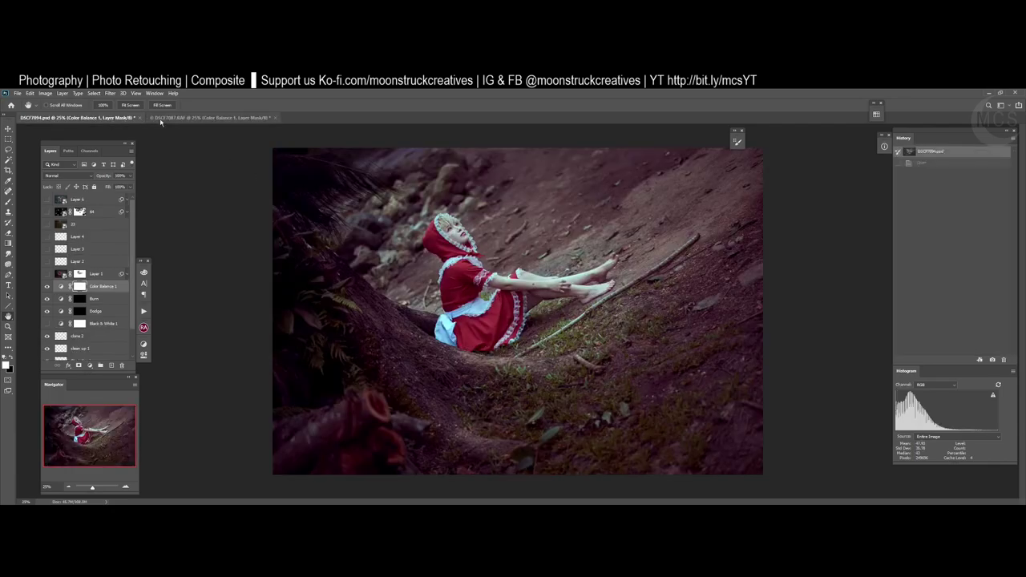
pyautogui.click(217, 118)
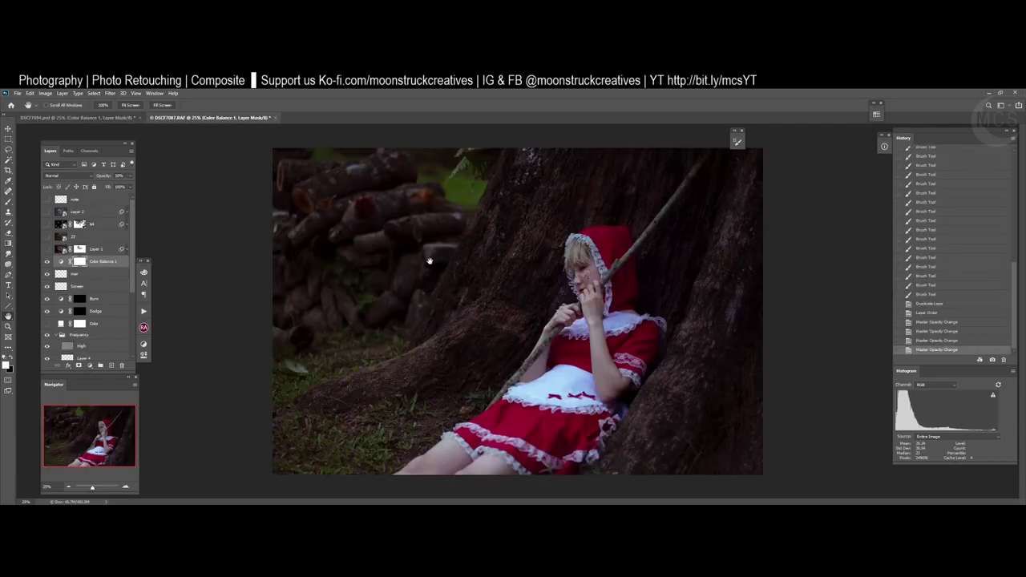
pyautogui.click(47, 263)
pyautogui.click(47, 263)
# - Hide Color Balance 1, show the Color layer for a monochrome view, and select the Dodge layer
pyautogui.scroll(-1, 95, 270)
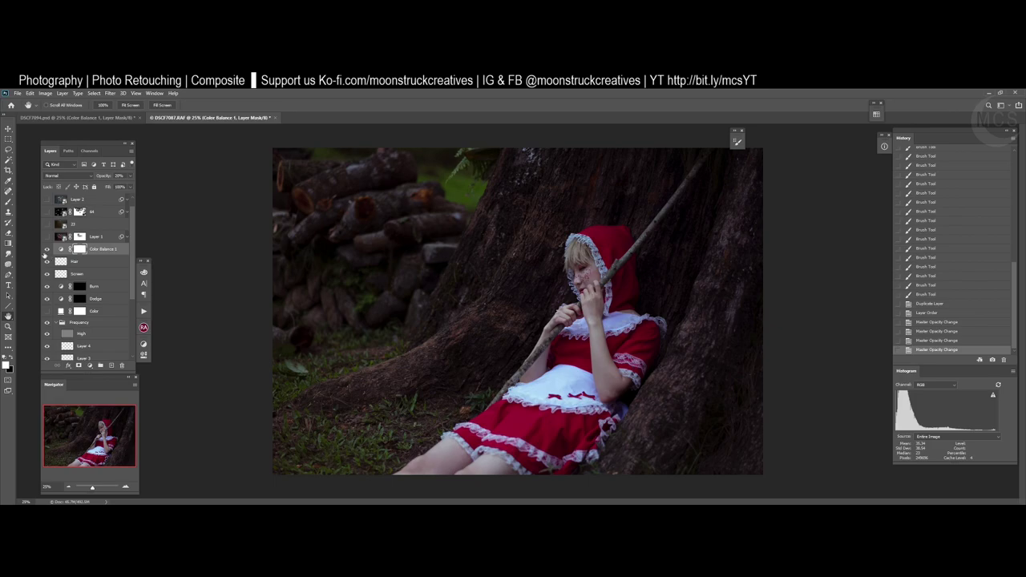
pyautogui.click(47, 249)
pyautogui.click(46, 311)
pyautogui.click(94, 298)
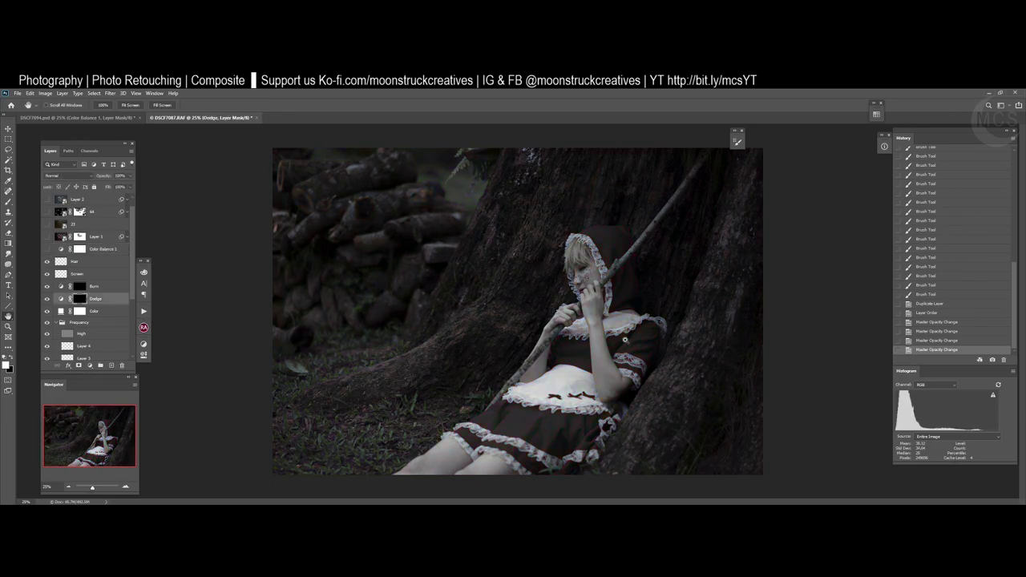
# - Collapse the Frequency group and paint white at 2% flow on the Dodge mask to even out the freckled cheek
pyautogui.hotkey('ctrl', '1')
pyautogui.moveTo(651, 299); pyautogui.dragTo(265, 339)
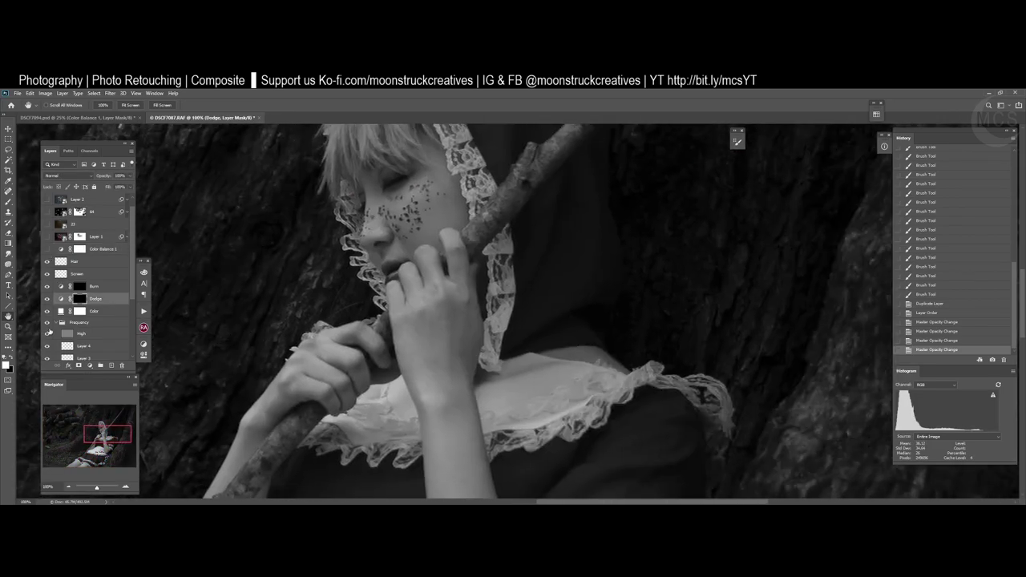
pyautogui.click(56, 323)
pyautogui.moveTo(270, 264); pyautogui.dragTo(355, 281)
pyautogui.press('z')
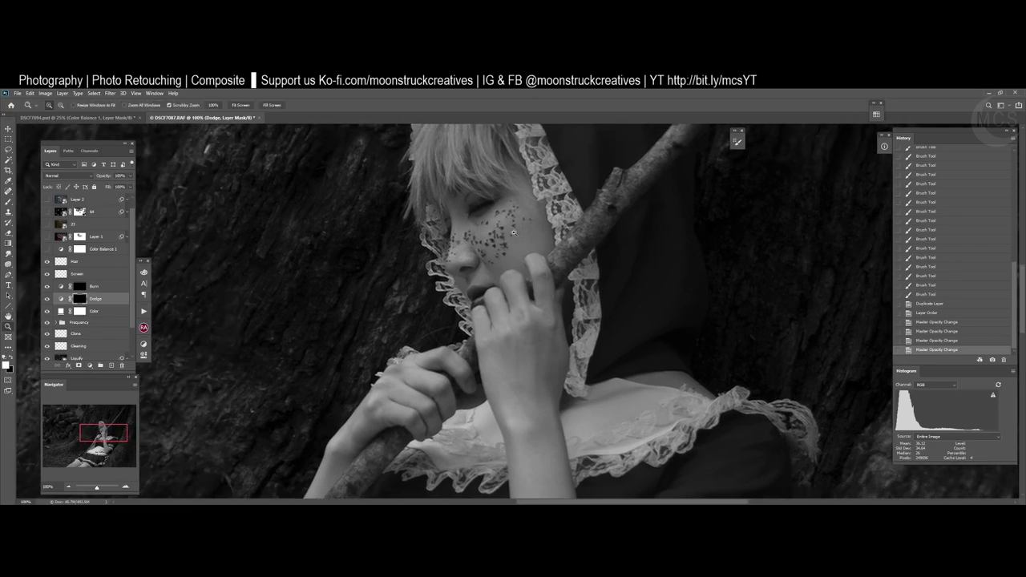
pyautogui.moveTo(505, 227); pyautogui.dragTo(549, 326)
pyautogui.press('h')
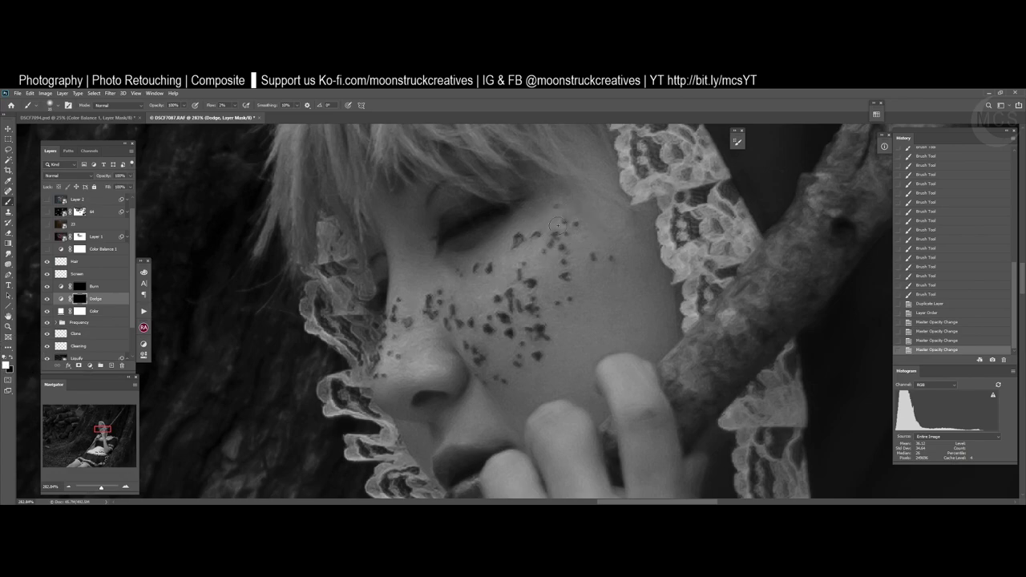
pyautogui.moveTo(411, 286)
pyautogui.mouseDown()
pyautogui.moveTo(458, 278)
pyautogui.moveTo(447, 258)
pyautogui.moveTo(467, 283)
pyautogui.moveTo(446, 257)
pyautogui.moveTo(491, 340)
pyautogui.mouseUp()
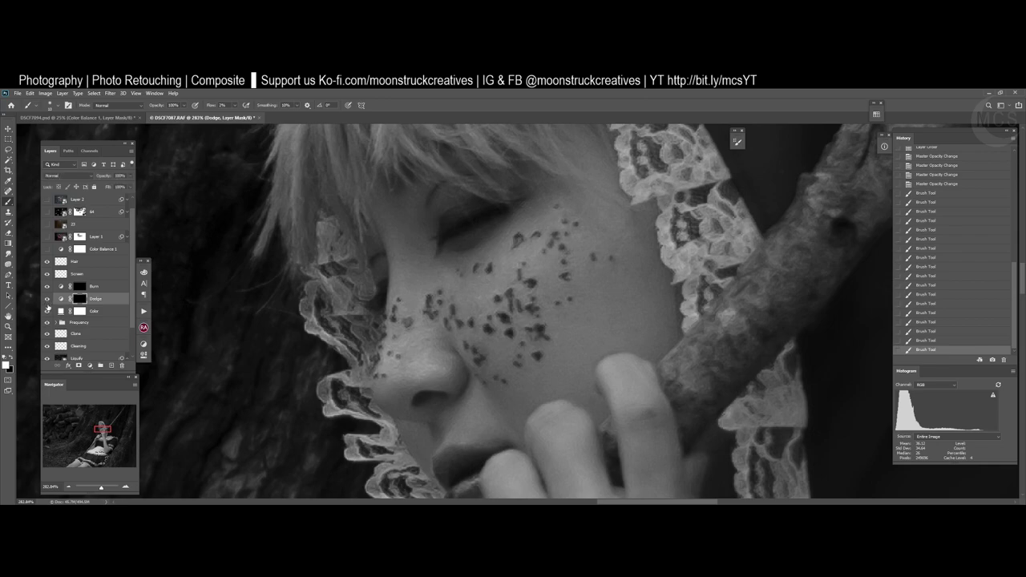
# - Lighten the bridge and side of the nose with short white brush strokes on the Dodge mask, and enlarge the brush
pyautogui.moveTo(475, 387); pyautogui.dragTo(476, 336)
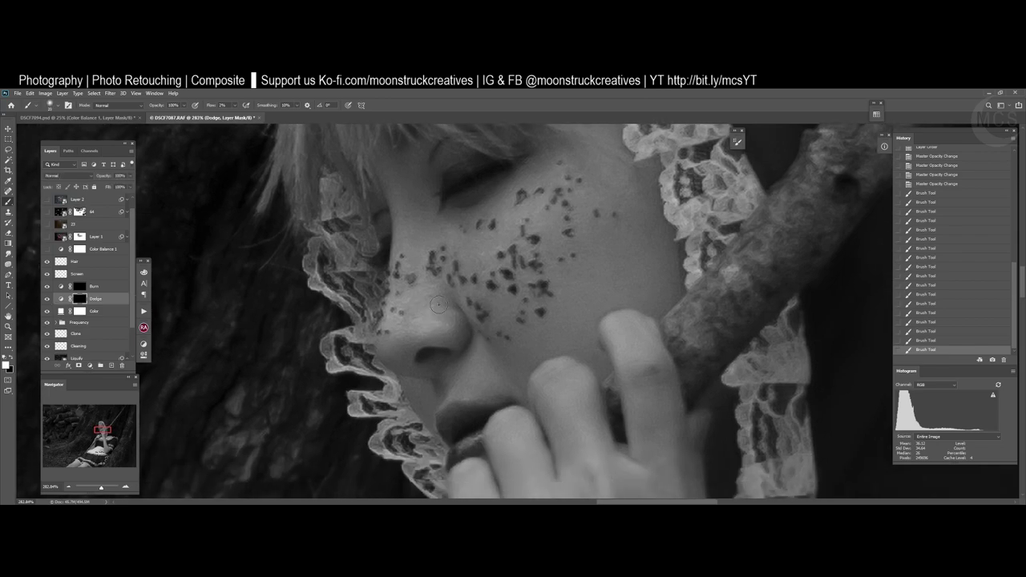
pyautogui.click(447, 305)
pyautogui.click(447, 289)
pyautogui.click(448, 296)
pyautogui.click(440, 305)
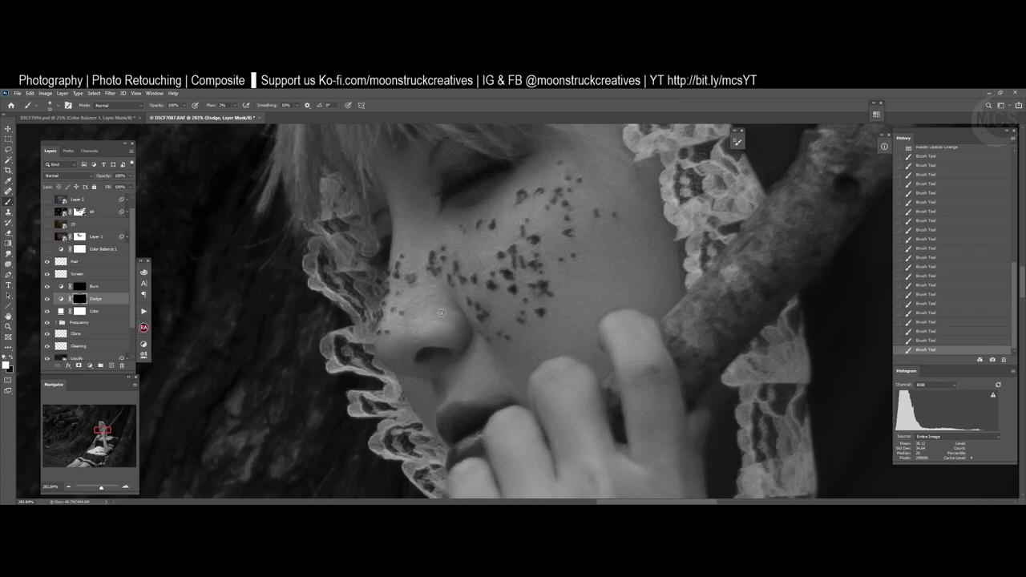
pyautogui.click(440, 326)
pyautogui.press(']')
pyautogui.press(']')
pyautogui.press(']')
pyautogui.press(']')
pyautogui.scroll(-1, 603, 240)
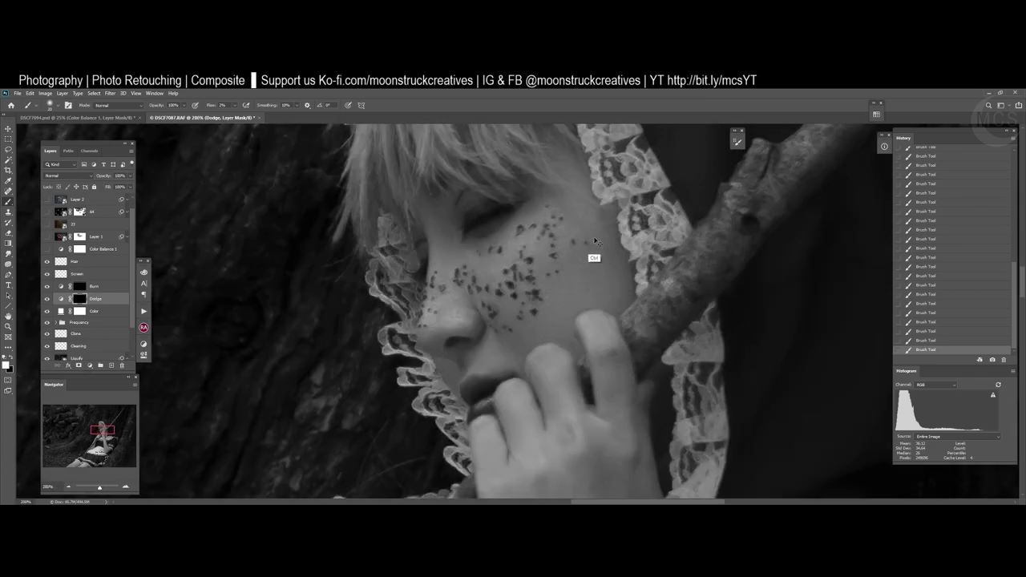
# - Enlarge the brush, hide the Color layer to restore the colour view, and compare the face with and without the Dodge layer
pyautogui.press(']')
pyautogui.press(']')
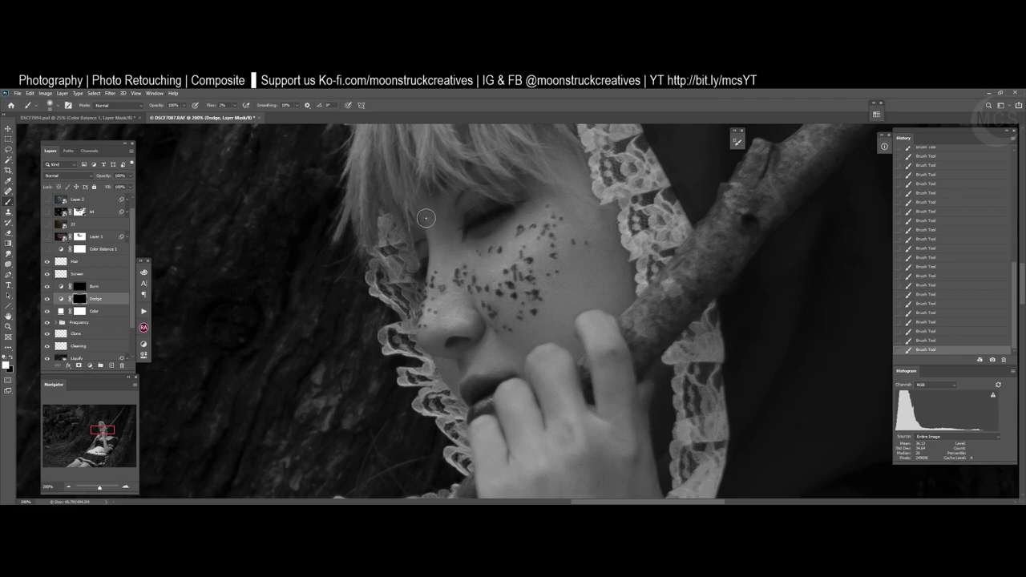
pyautogui.click(46, 311)
pyautogui.click(46, 300)
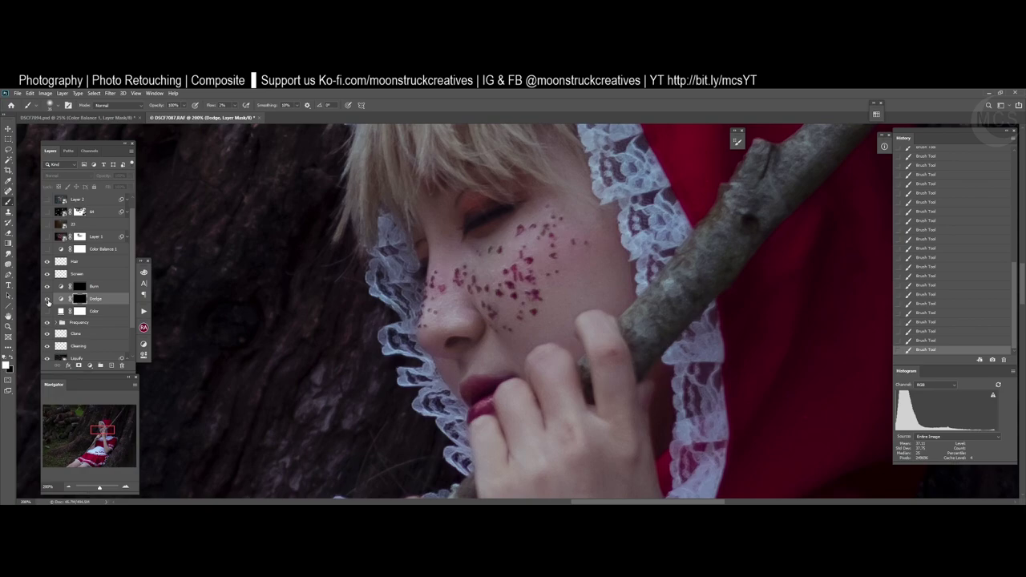
pyautogui.click(46, 299)
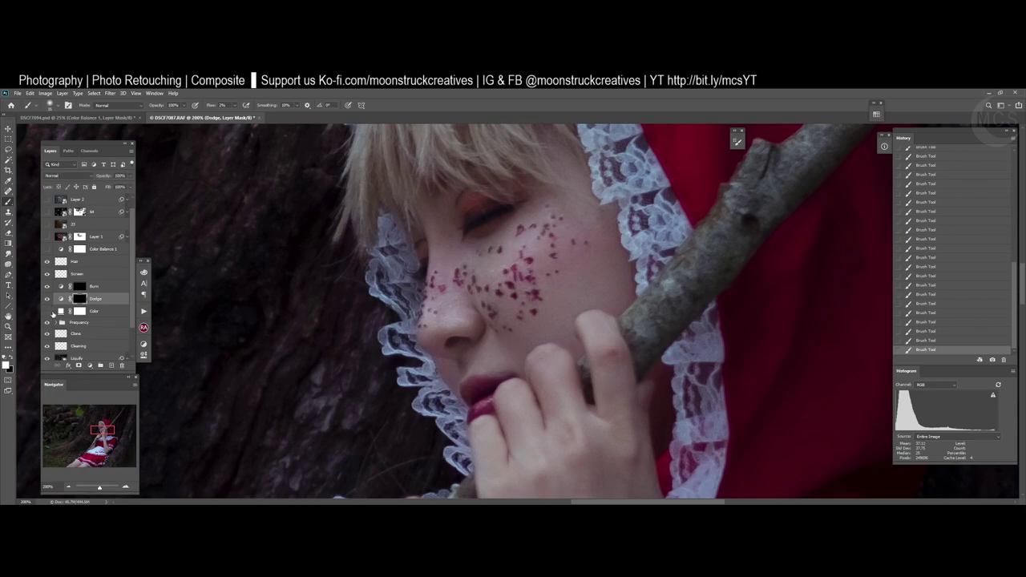
pyautogui.hotkey('ctrl', '-')
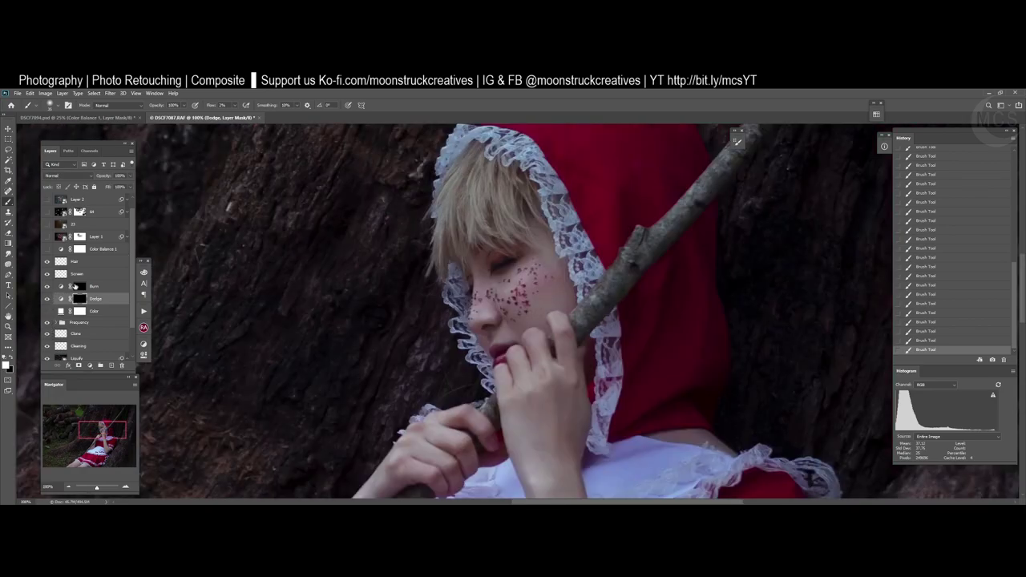
# - Select the Dodge mask, undo and reapply the last brush stroke, and continue lightening the raised hand with the brush at 5% flow
pyautogui.click(74, 286)
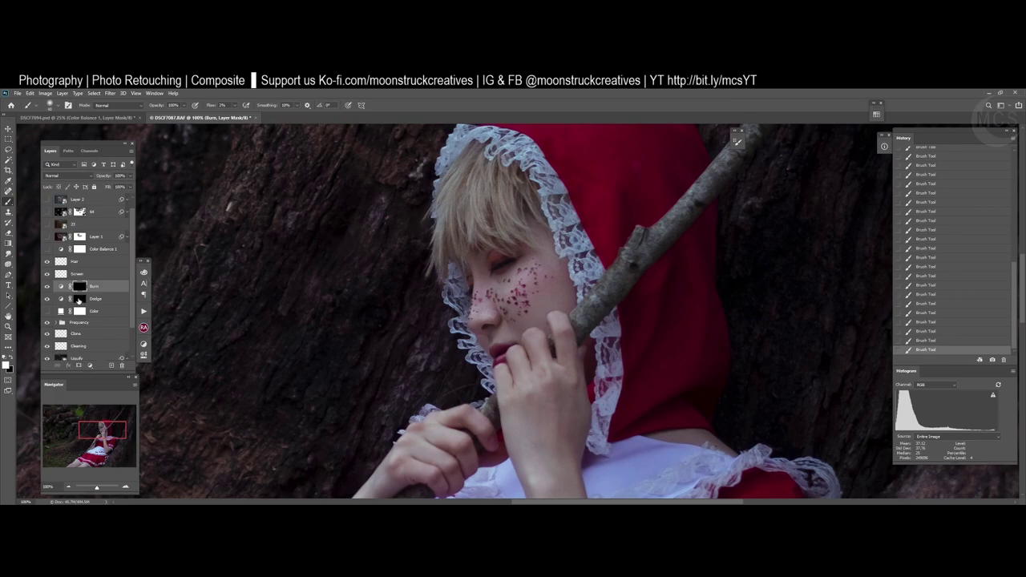
pyautogui.click(78, 300)
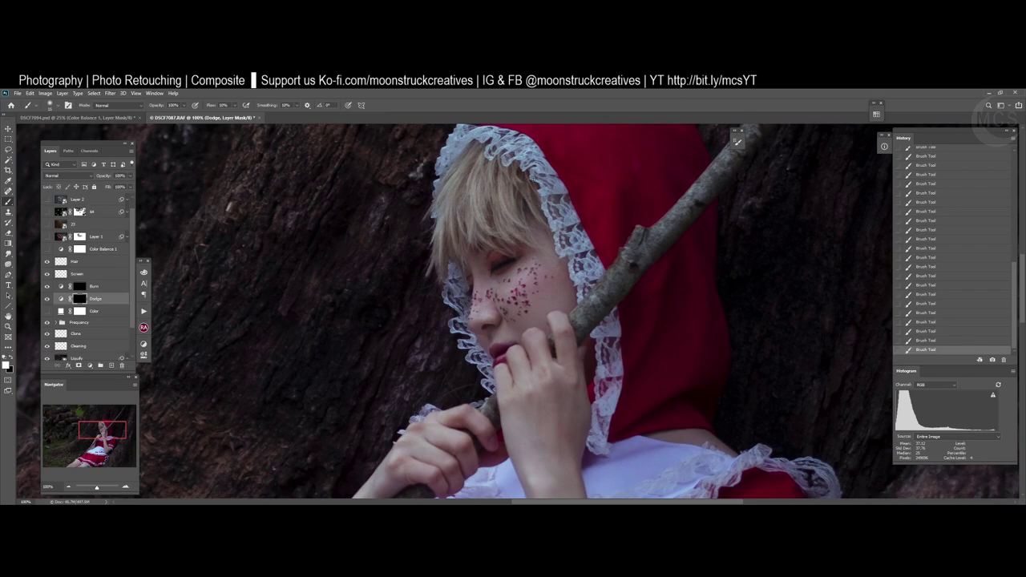
pyautogui.hotkey('ctrl', 'z')
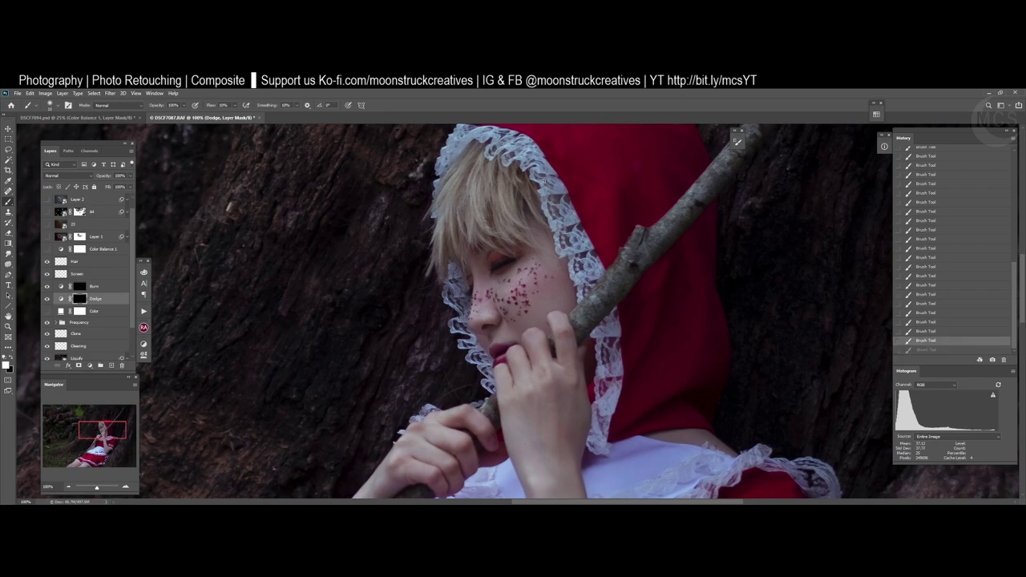
pyautogui.hotkey('ctrl', 'shift', 'z')
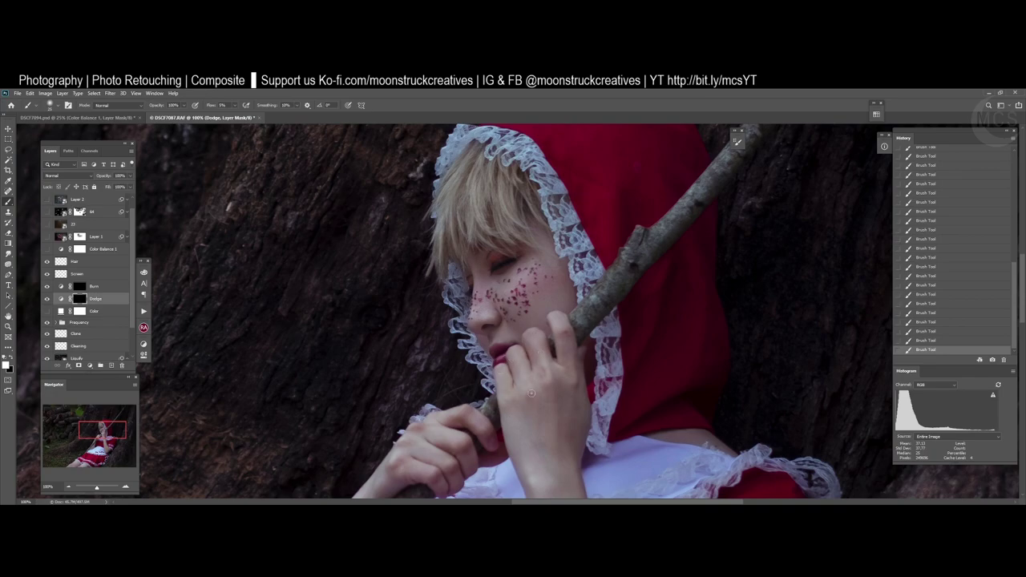
pyautogui.hotkey('ctrl', '-')
pyautogui.moveTo(559, 392); pyautogui.dragTo(572, 260)
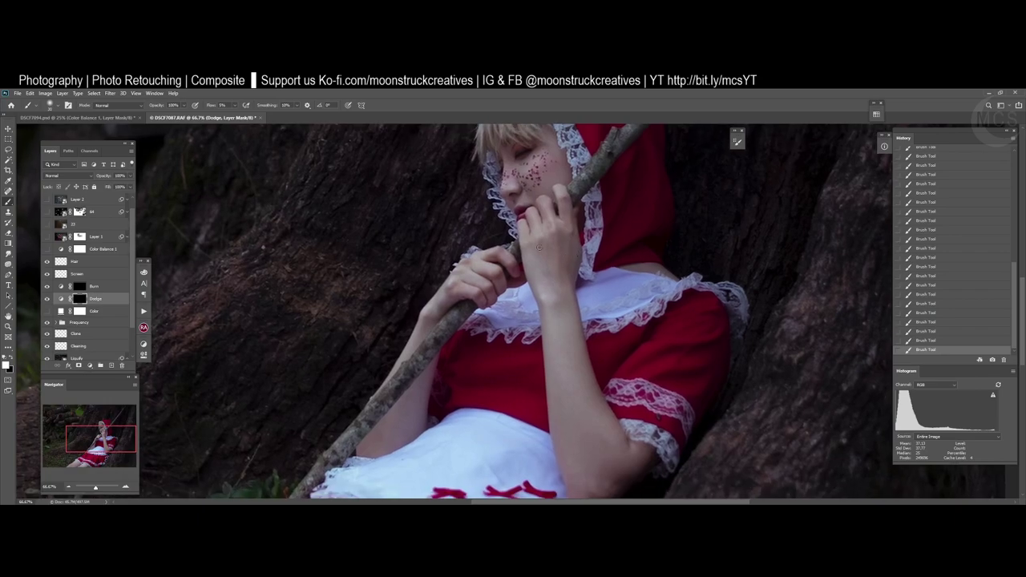
# - Enlarge the brush and lighten the hands and forearms with white strokes on the Dodge mask
pyautogui.press(']')
pyautogui.press(']')
pyautogui.press(']')
pyautogui.press(']')
pyautogui.press(']')
pyautogui.press(']')
pyautogui.press(']')
pyautogui.press(']')
pyautogui.moveTo(463, 422); pyautogui.dragTo(504, 324)
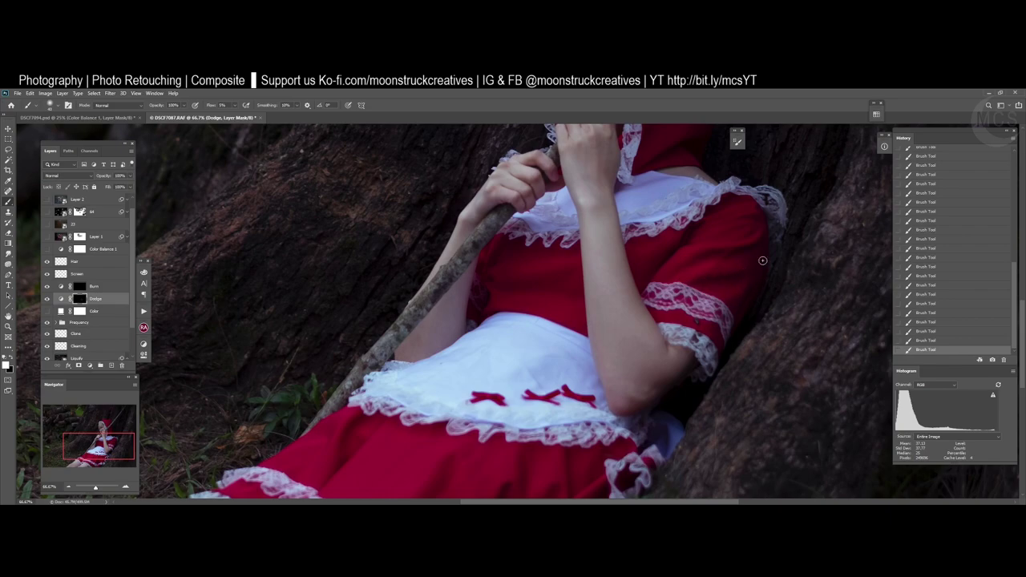
pyautogui.moveTo(481, 399); pyautogui.dragTo(534, 239)
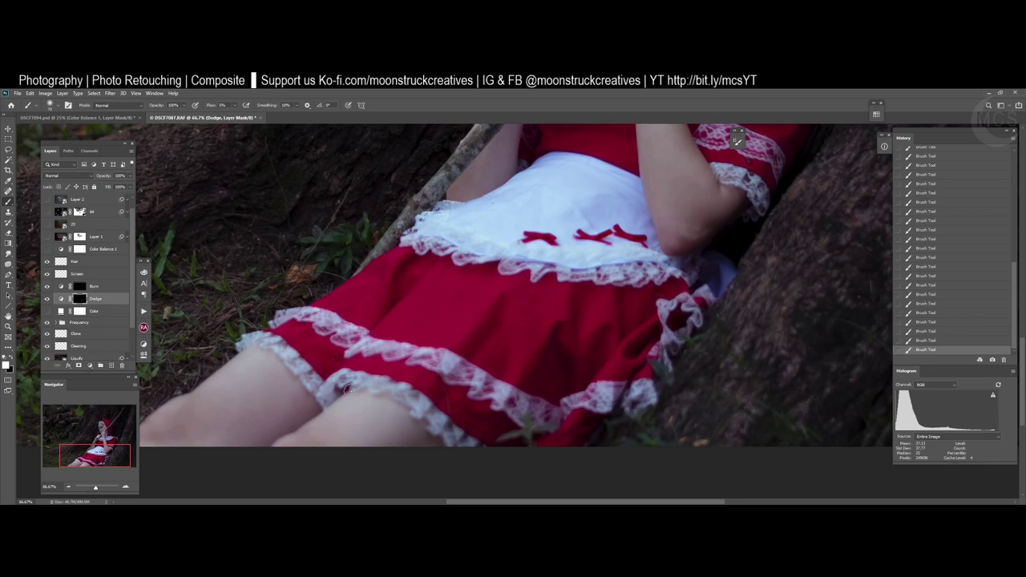
# - Lighten the legs below the skirt and the rest of the figure on the Dodge mask with a much larger brush
pyautogui.moveTo(348, 389); pyautogui.dragTo(431, 264)
pyautogui.press(']')
pyautogui.press(']')
pyautogui.press(']')
pyautogui.press(']')
pyautogui.press(']')
pyautogui.press(']')
pyautogui.press(']')
pyautogui.press(']')
pyautogui.press(']')
pyautogui.press(']')
pyautogui.press(']')
pyautogui.press(']')
pyautogui.press(']')
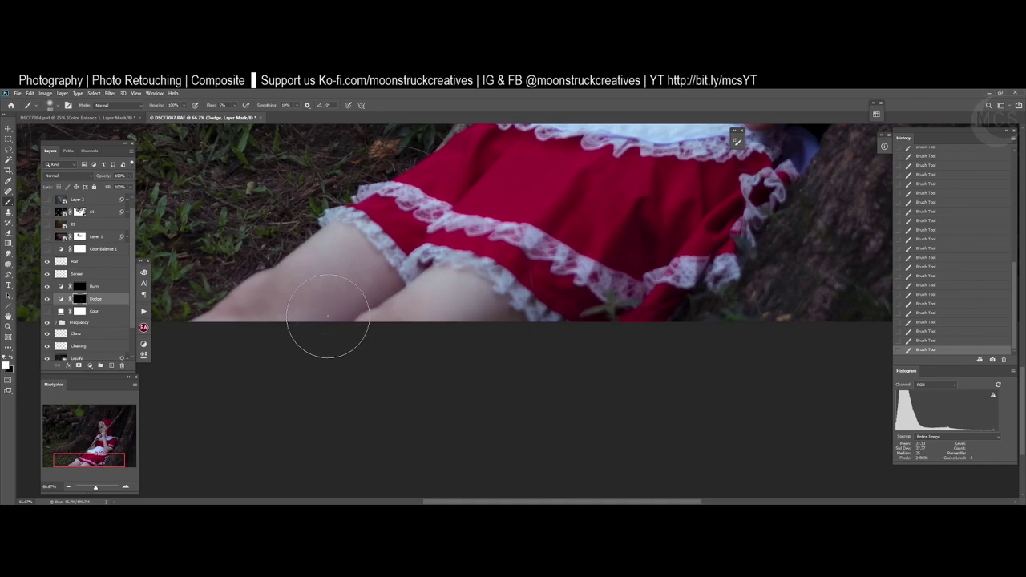
pyautogui.scroll(5, 647, 284)
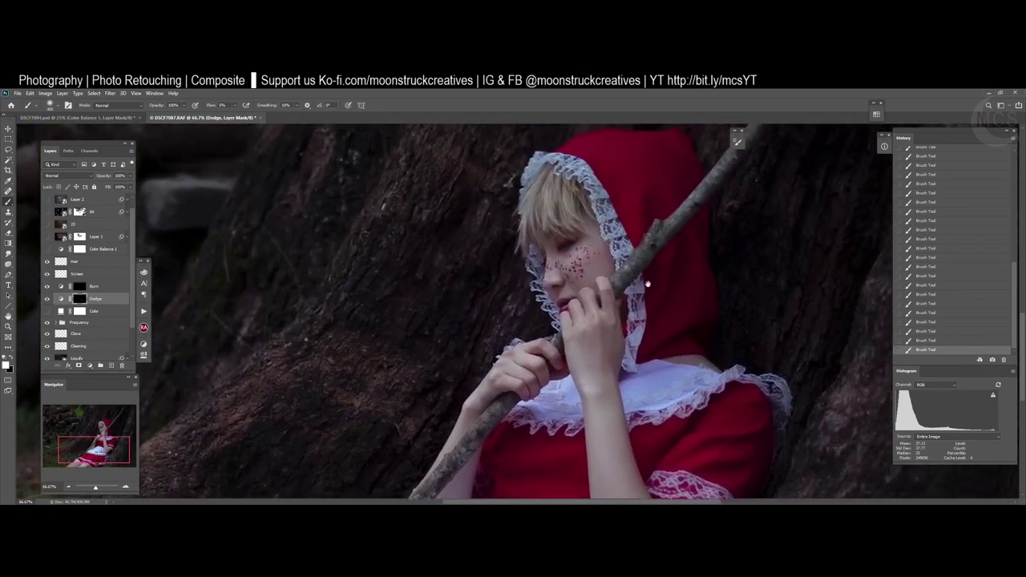
pyautogui.moveTo(648, 284); pyautogui.dragTo(526, 301)
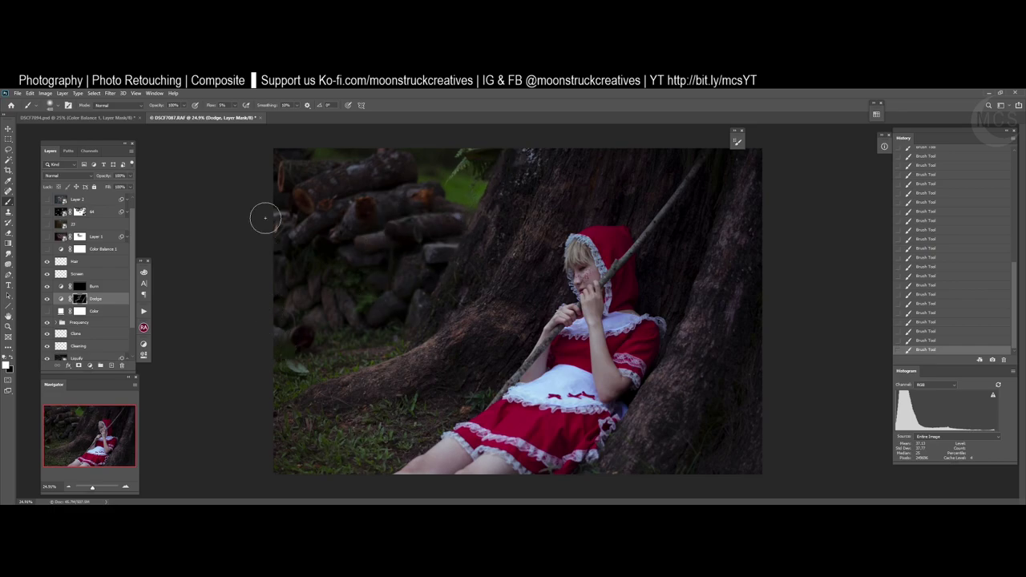
# - Switch to DSCF7094.psd and toggle Layer 1 on and off to examine its effect on the image
pyautogui.press('h')
pyautogui.click(113, 118)
pyautogui.scroll(-1, 101, 300)
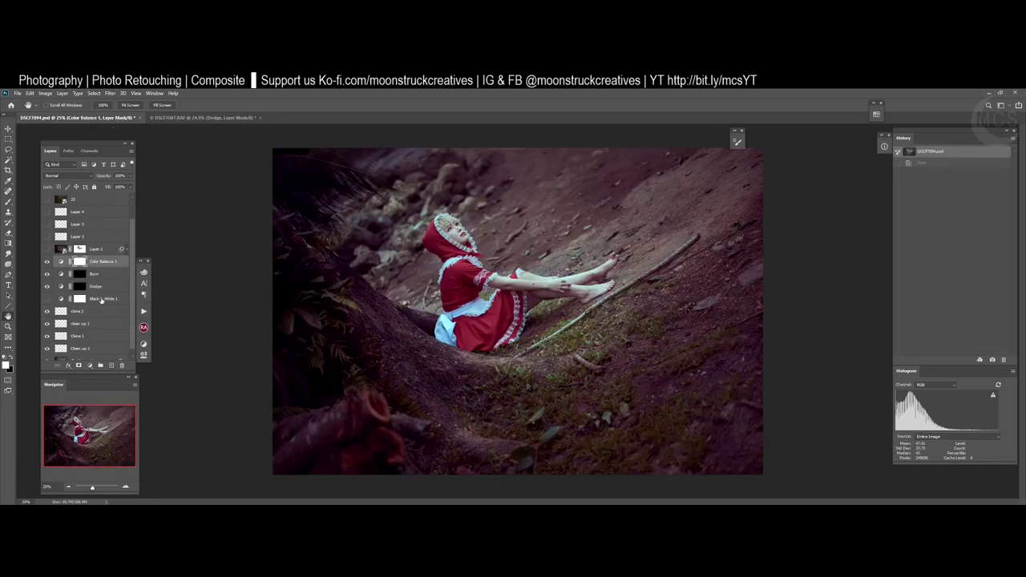
pyautogui.scroll(1, 101, 300)
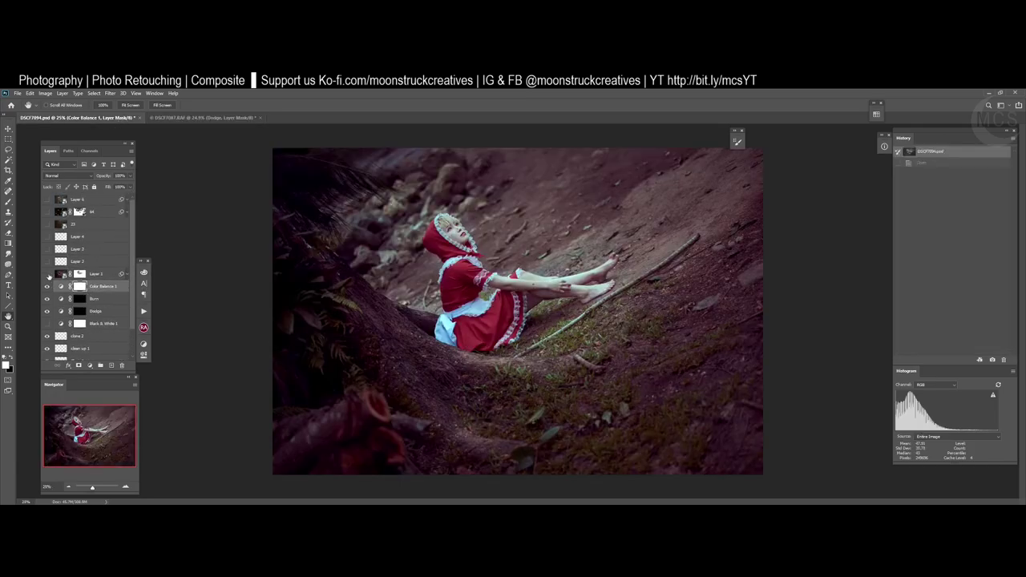
pyautogui.click(47, 274)
pyautogui.click(47, 274)
pyautogui.click(47, 274)
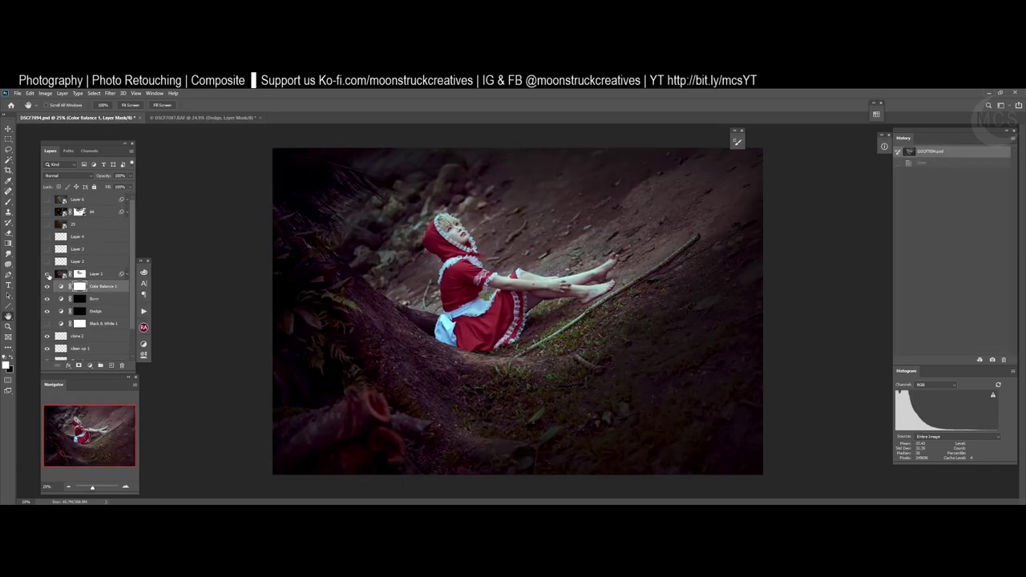
pyautogui.click(48, 274)
# - Show Layer 2, Layer 3 and Layer 4 in DSCF7094.psd and toggle layer 23 to examine the overlay effects
pyautogui.click(48, 262)
pyautogui.click(47, 248)
pyautogui.click(48, 238)
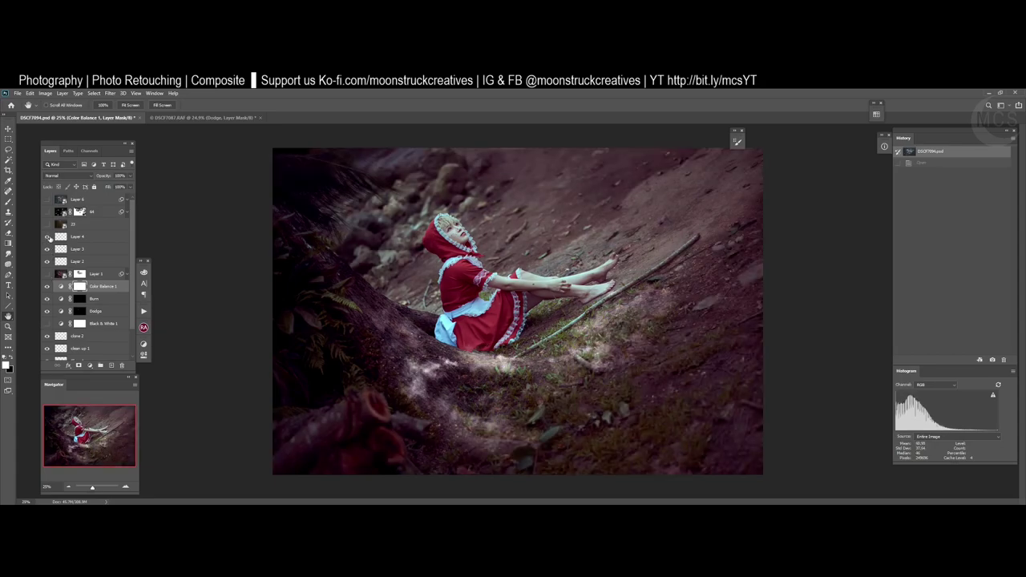
pyautogui.click(47, 225)
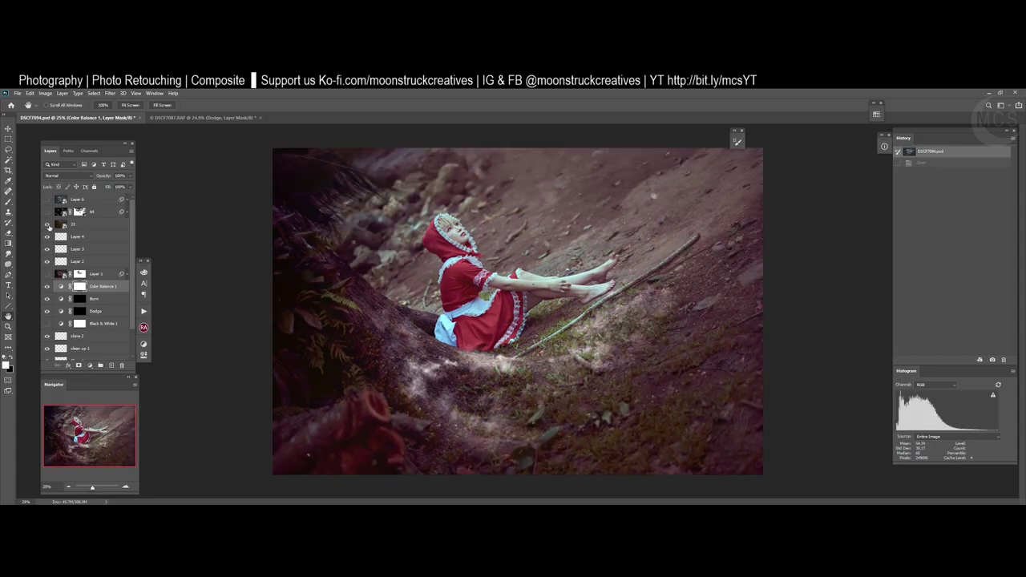
pyautogui.click(47, 225)
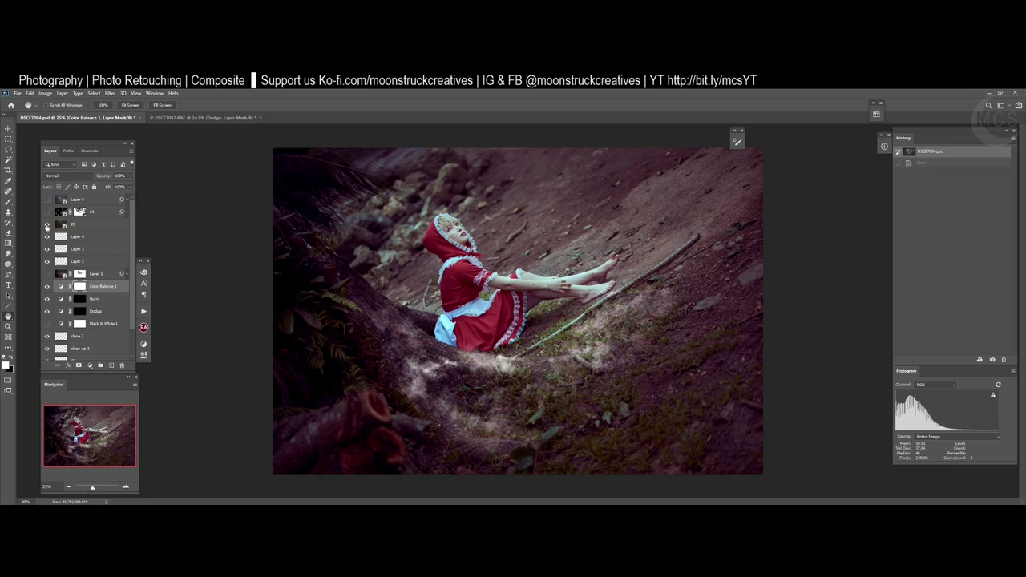
pyautogui.click(47, 225)
pyautogui.click(48, 225)
# - Return to DSCF7087.RAF and delete the Hair and Screen layers above Burn
pyautogui.click(192, 118)
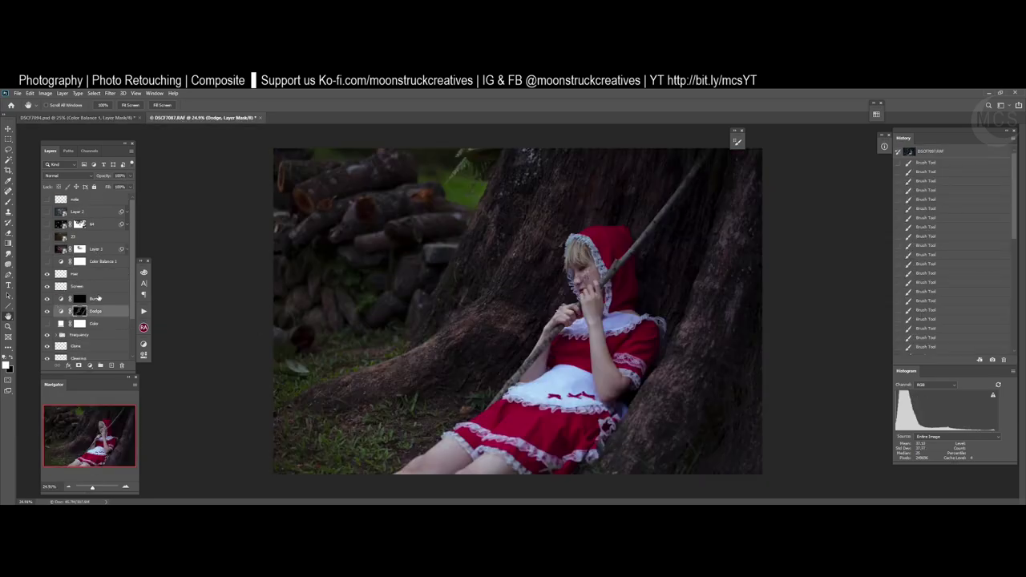
pyautogui.click(74, 299)
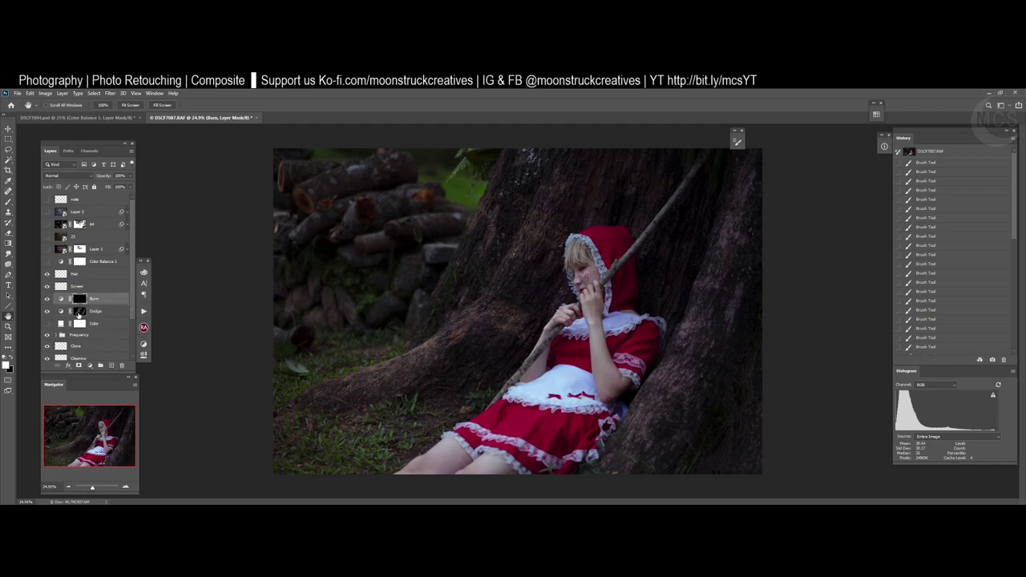
pyautogui.click(70, 275)
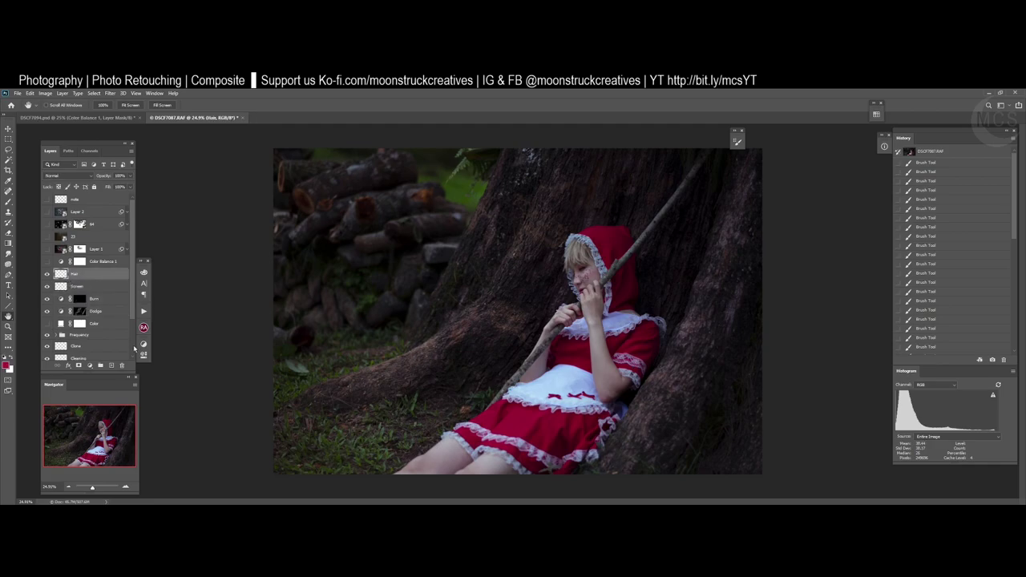
pyautogui.click(122, 366)
pyautogui.click(123, 365)
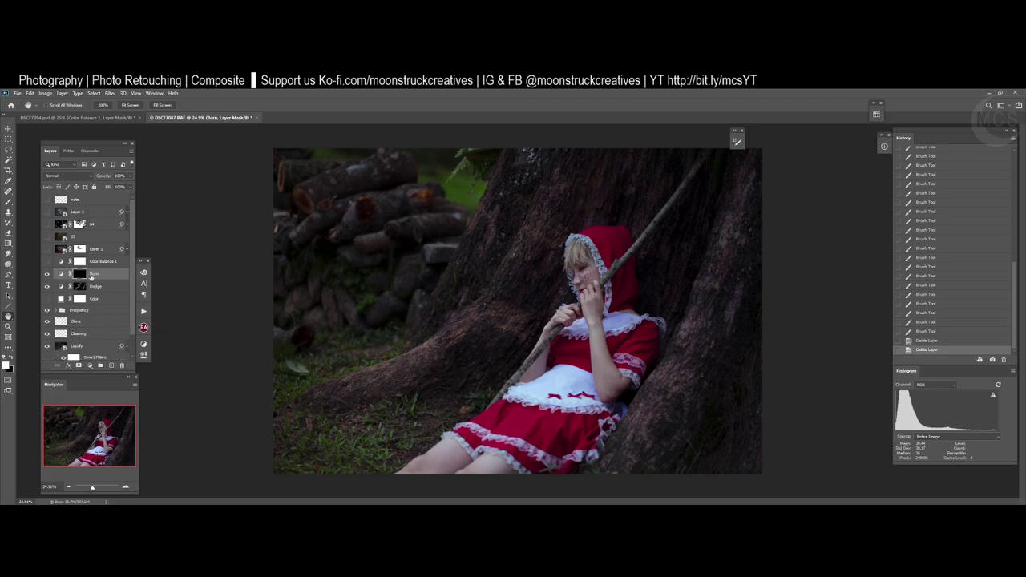
# - Show and select Color Balance 1, and preview Layer 1 over the portrait
pyautogui.click(47, 263)
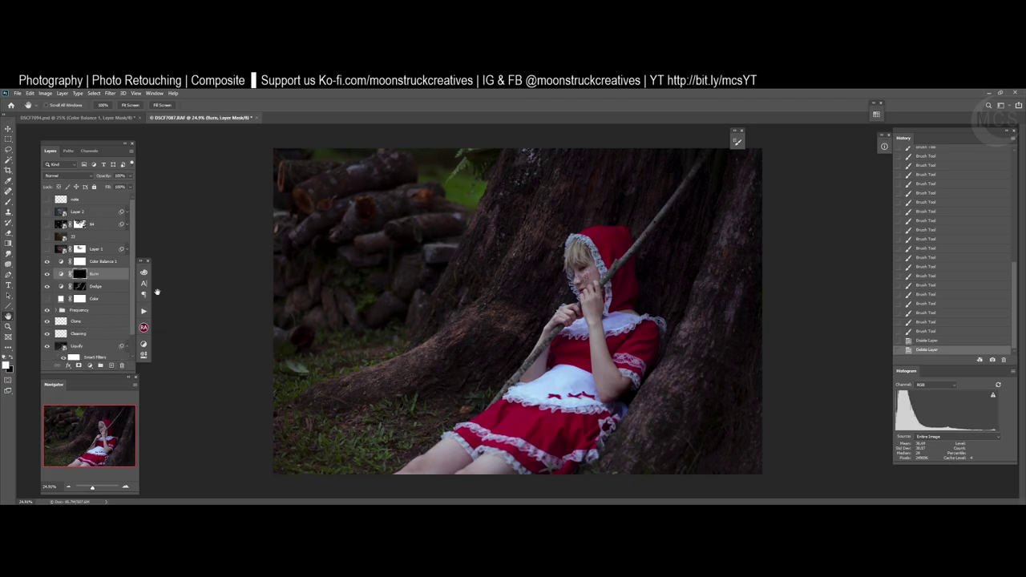
pyautogui.click(105, 263)
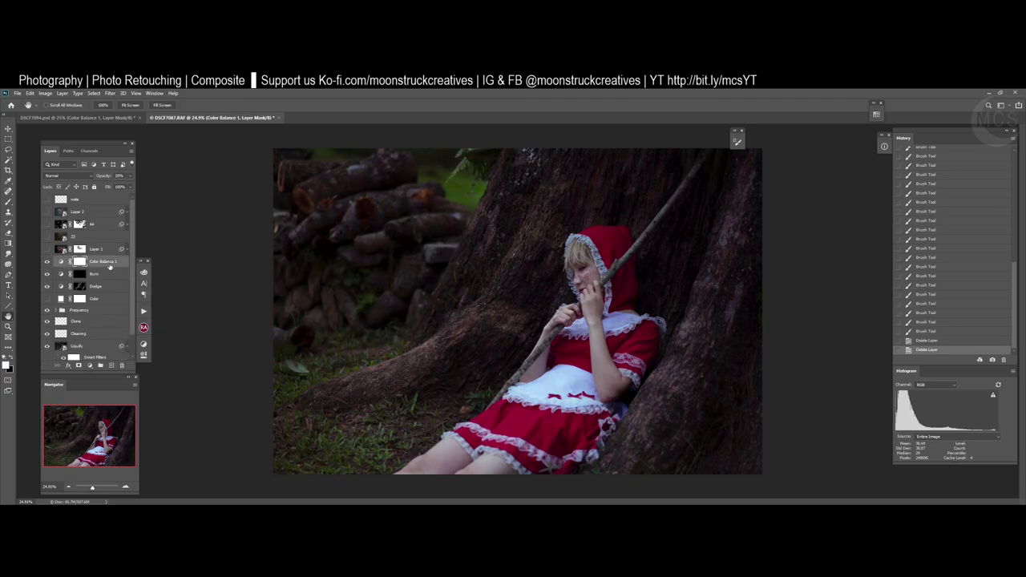
pyautogui.click(47, 250)
pyautogui.click(46, 249)
# - Select Layer 1 in DSCF7087.RAF and preview the corresponding Layer 1 in DSCF7094.psd for comparison
pyautogui.moveTo(99, 253); pyautogui.dragTo(116, 122)
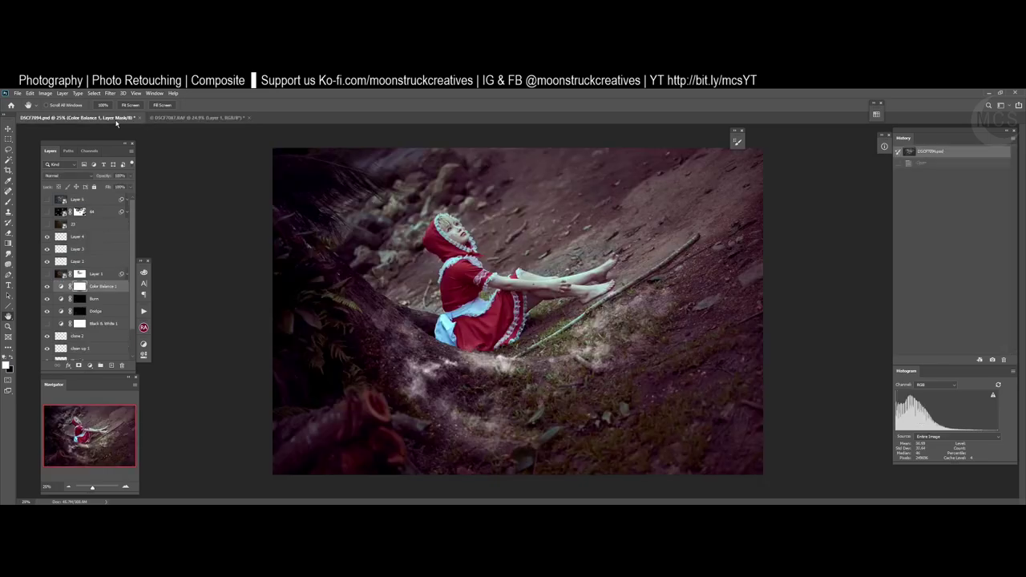
pyautogui.click(47, 273)
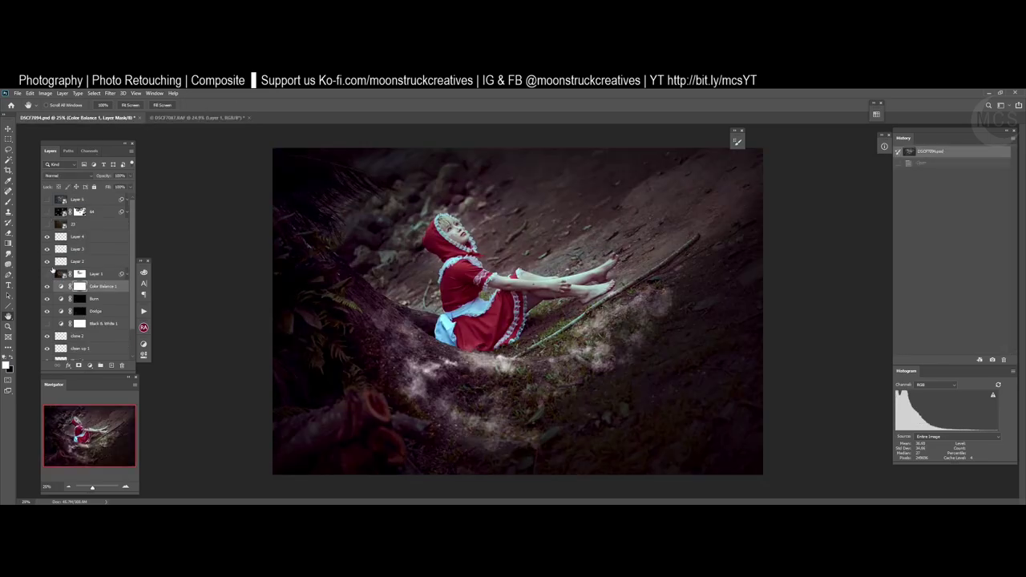
pyautogui.click(47, 274)
# - Move Layer 1 above Layer 2 in DSCF7087.RAF and show the floating-dust overlay layer 23
pyautogui.click(189, 117)
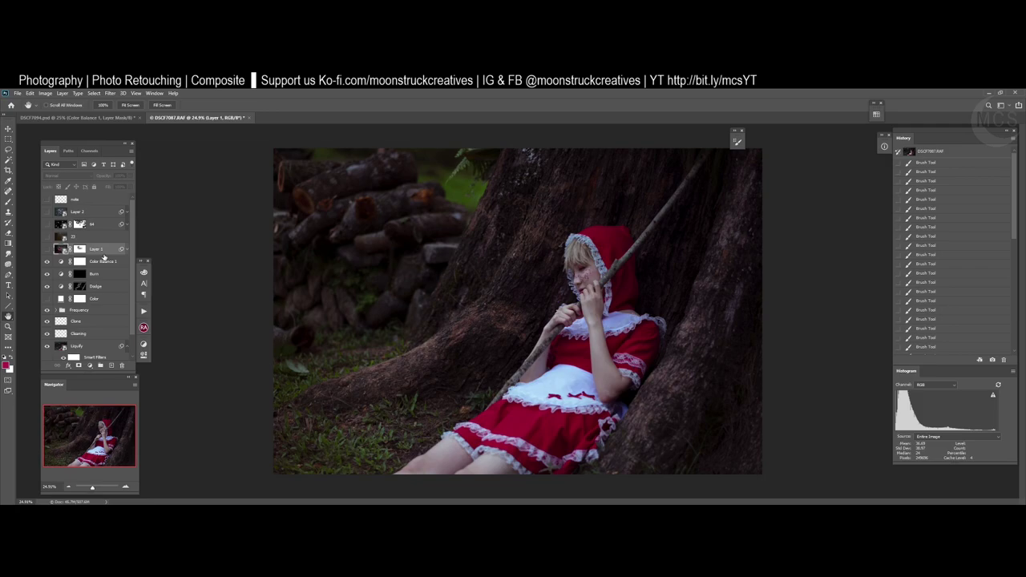
pyautogui.moveTo(54, 250); pyautogui.dragTo(85, 206)
pyautogui.click(60, 250)
pyautogui.click(47, 251)
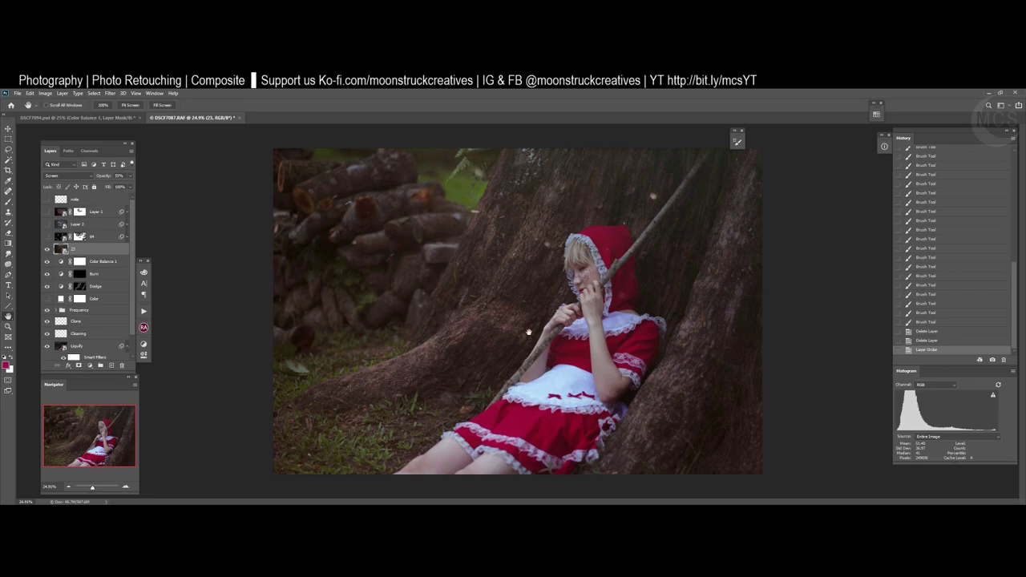
# - Lower the opacity of layer 23 to 40%
pyautogui.press('5')
pyautogui.press('3')
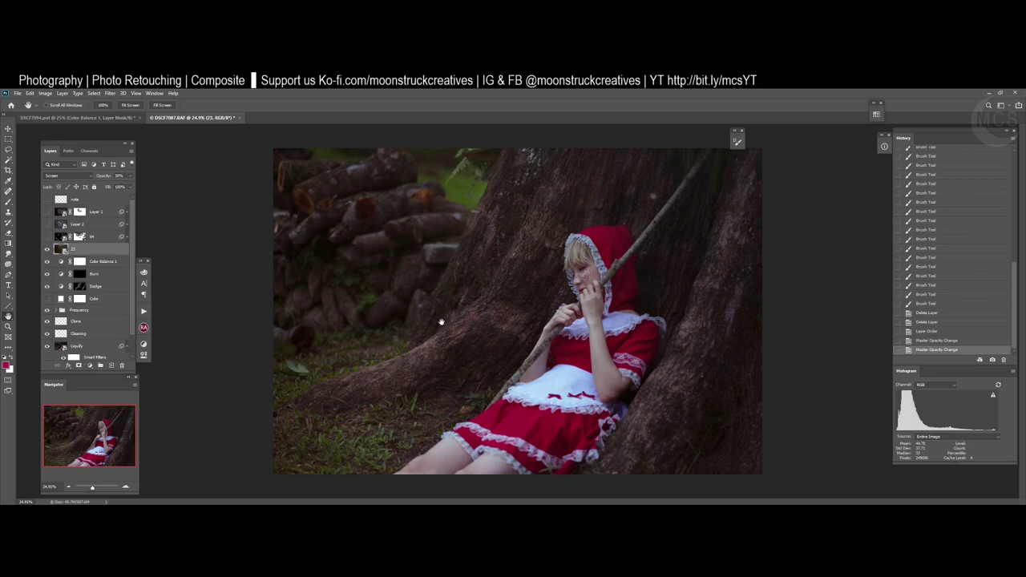
pyautogui.press('4')
# - Open the contents of smart object 23 to examine the dust texture 23.jpg, and close it without changes
pyautogui.doubleClick(64, 252)
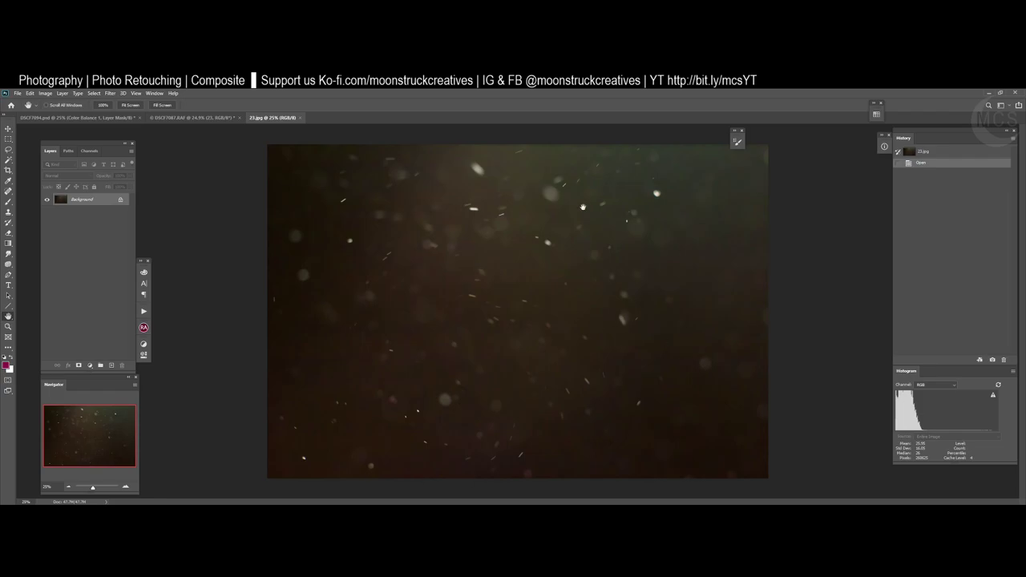
pyautogui.click(299, 118)
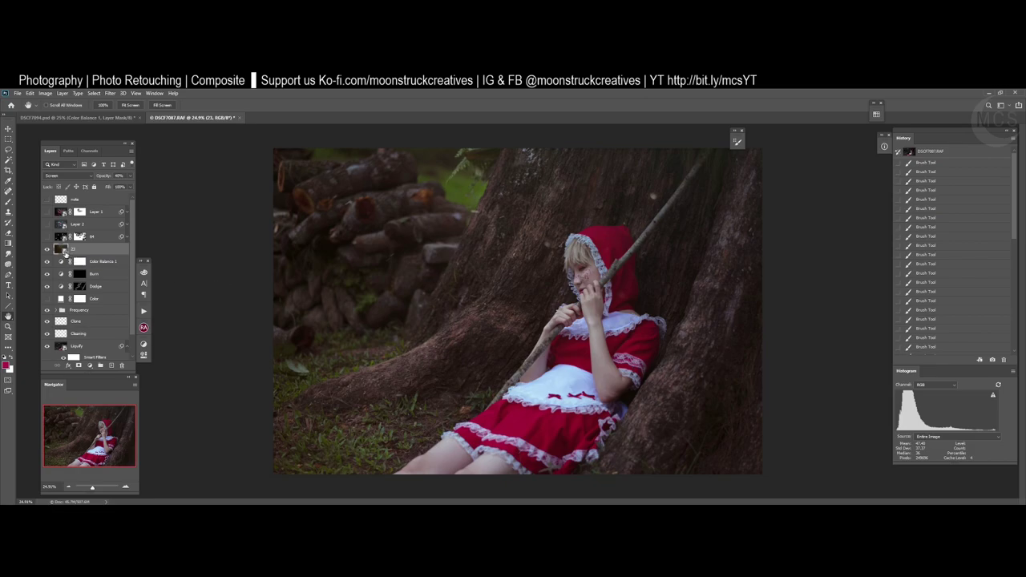
pyautogui.doubleClick(65, 250)
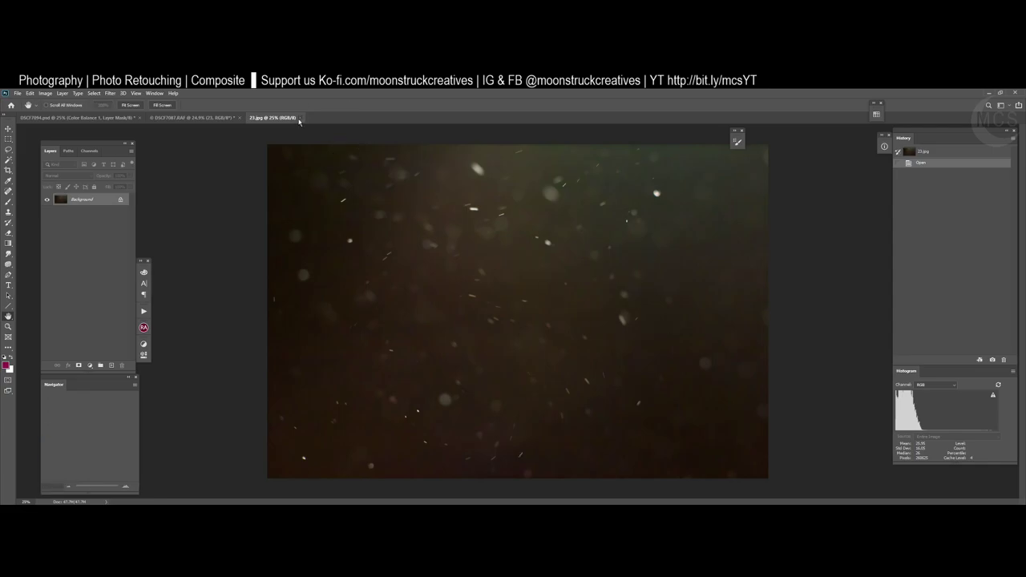
pyautogui.click(300, 118)
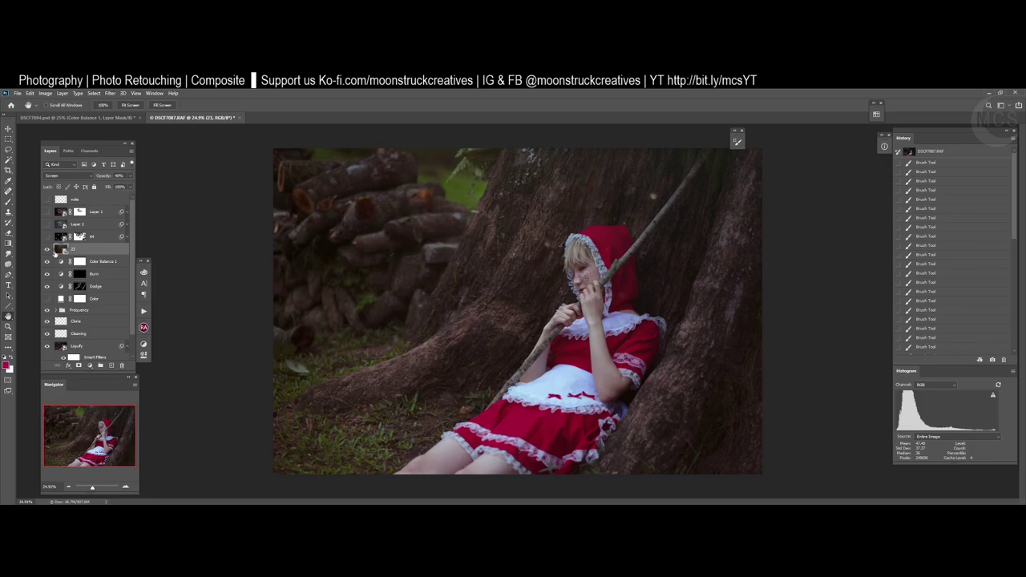
# - Examine the subject up close from the hood to the legs and forearm for dust marks left by overlay layer 23
pyautogui.hotkey('ctrl', 'space')
pyautogui.moveTo(689, 267); pyautogui.dragTo(731, 256)
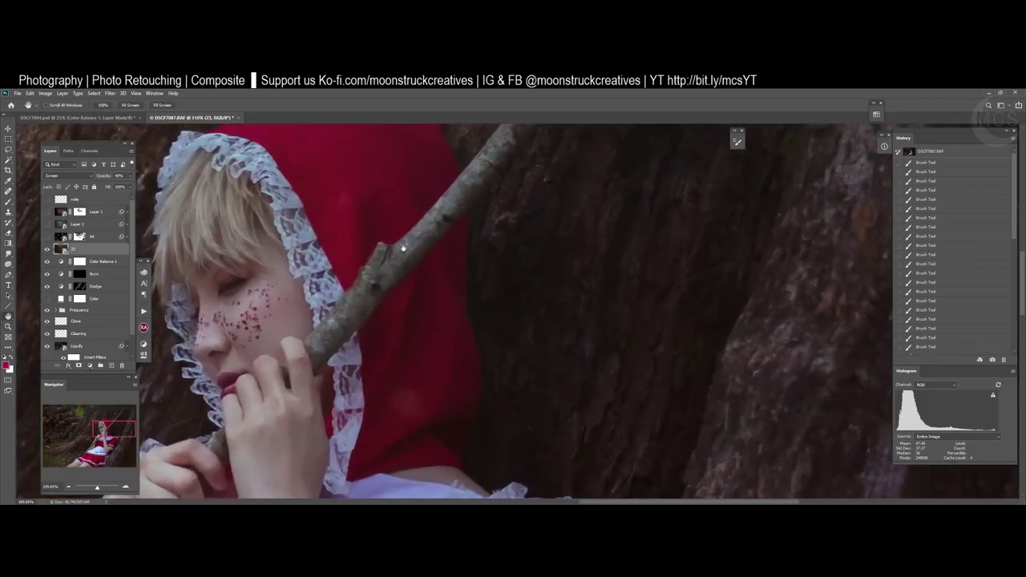
pyautogui.moveTo(404, 248); pyautogui.dragTo(653, 355)
pyautogui.hotkey('ctrl', 'space')
pyautogui.moveTo(612, 267); pyautogui.dragTo(622, 257)
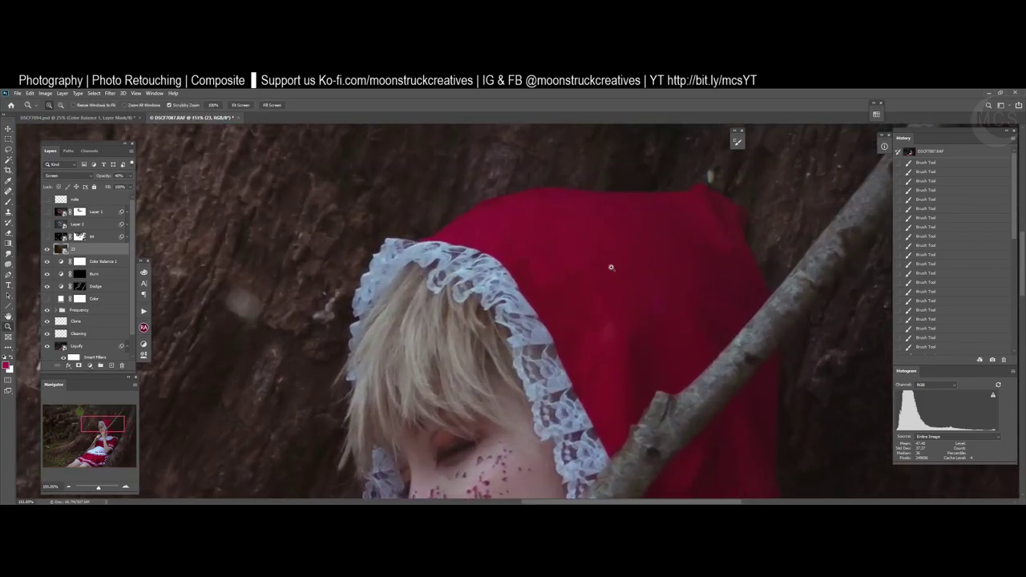
pyautogui.moveTo(348, 378); pyautogui.dragTo(706, 160)
pyautogui.moveTo(265, 457); pyautogui.dragTo(612, 153)
pyautogui.moveTo(393, 473); pyautogui.dragTo(167, 320)
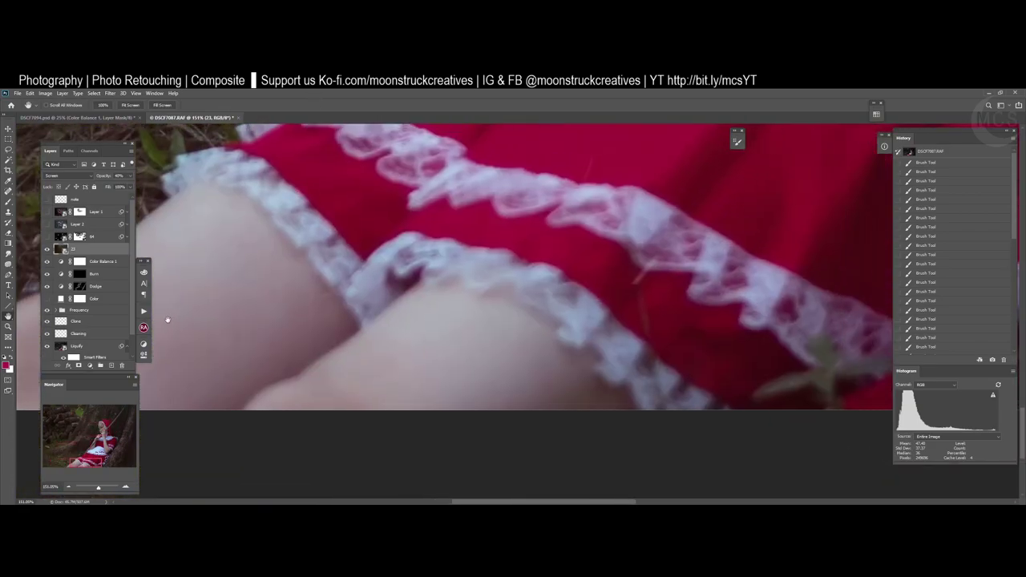
pyautogui.moveTo(687, 271); pyautogui.dragTo(249, 335)
pyautogui.moveTo(646, 206); pyautogui.dragTo(575, 293)
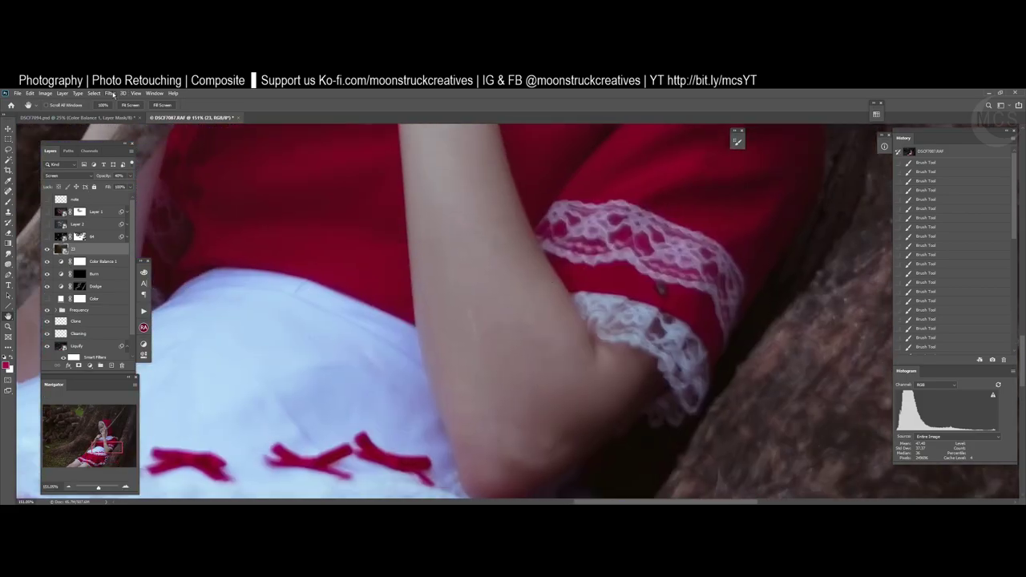
pyautogui.click(110, 93)
pyautogui.moveTo(148, 217)
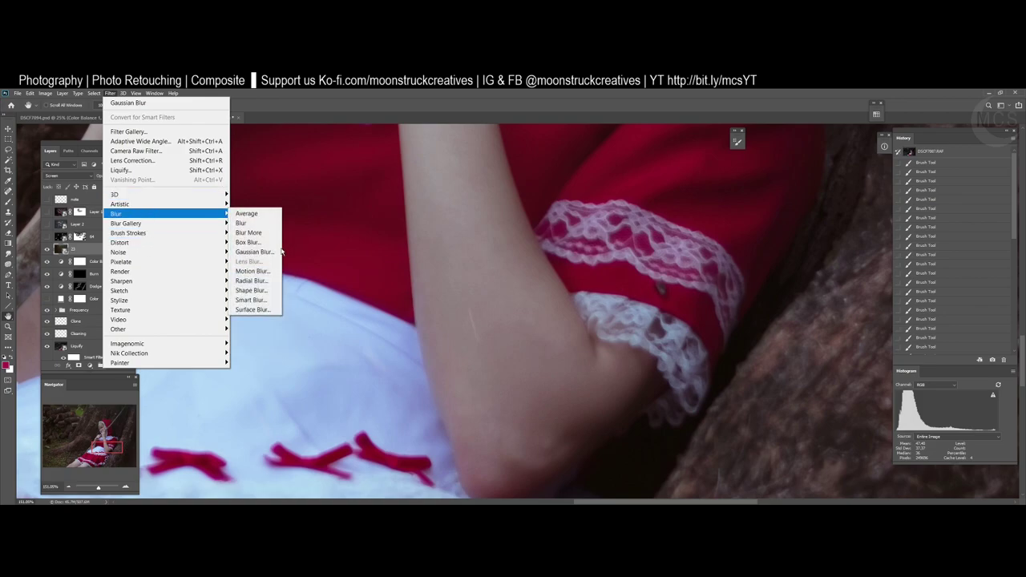
pyautogui.click(293, 91)
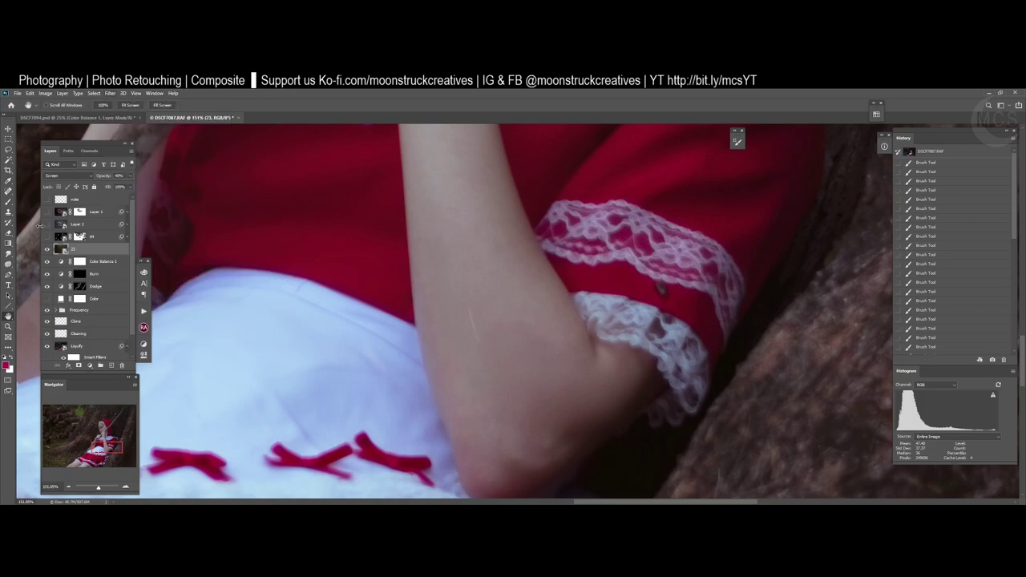
# - Compare the forearm with overlay layer 23 hidden and shown, leaving the layer visible
pyautogui.click(47, 249)
pyautogui.click(47, 250)
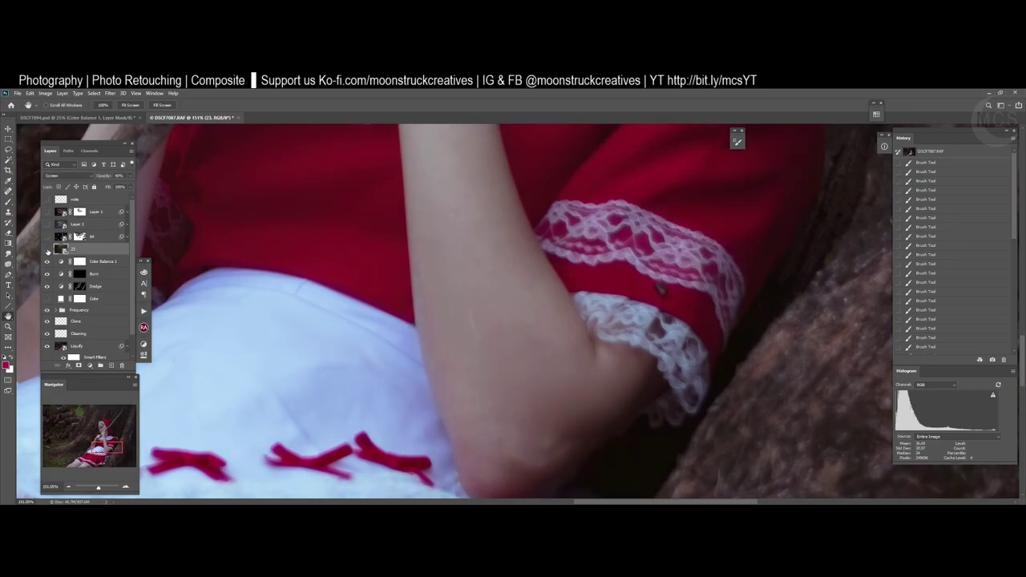
pyautogui.click(47, 249)
pyautogui.click(47, 249)
pyautogui.moveTo(531, 248); pyautogui.dragTo(590, 298)
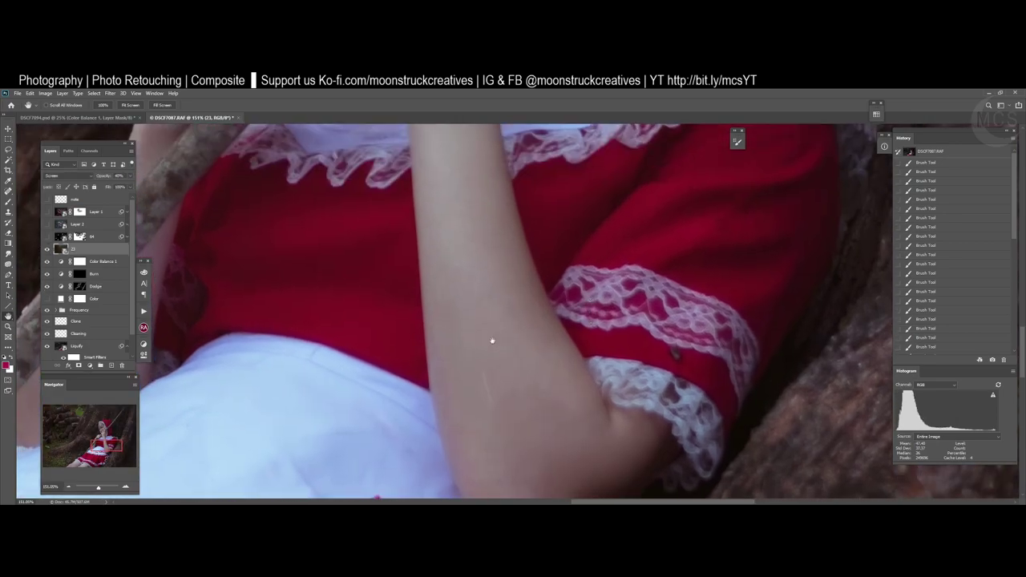
# - Try to mask the streak on the forearm out of layer 23 with a small 20% flow brush, and discard the mask
pyautogui.click(78, 366)
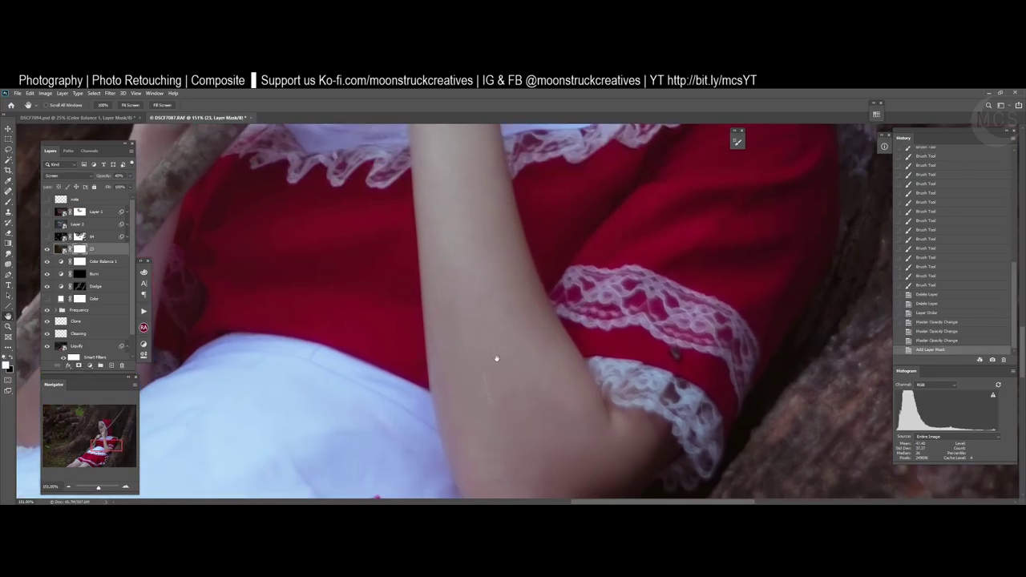
pyautogui.press('b')
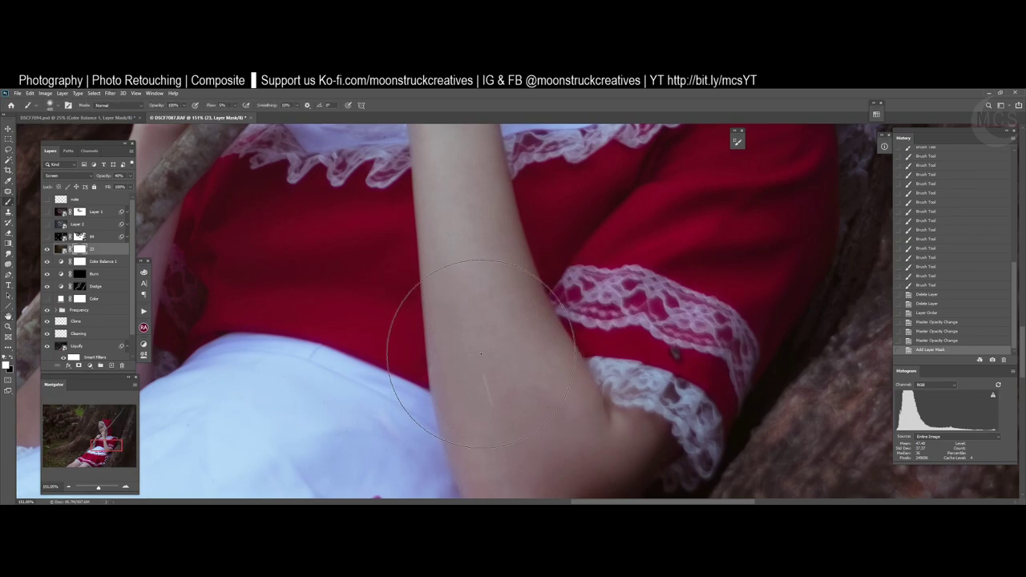
pyautogui.press('[')
pyautogui.press('[')
pyautogui.press('[')
pyautogui.press('[')
pyautogui.press('[')
pyautogui.press('[')
pyautogui.press('[')
pyautogui.press('[')
pyautogui.press('[')
pyautogui.press('[')
pyautogui.press('[')
pyautogui.press('[')
pyautogui.press('[')
pyautogui.press('[')
pyautogui.hotkey('shift', '2')
pyautogui.moveTo(476, 361); pyautogui.dragTo(503, 421)
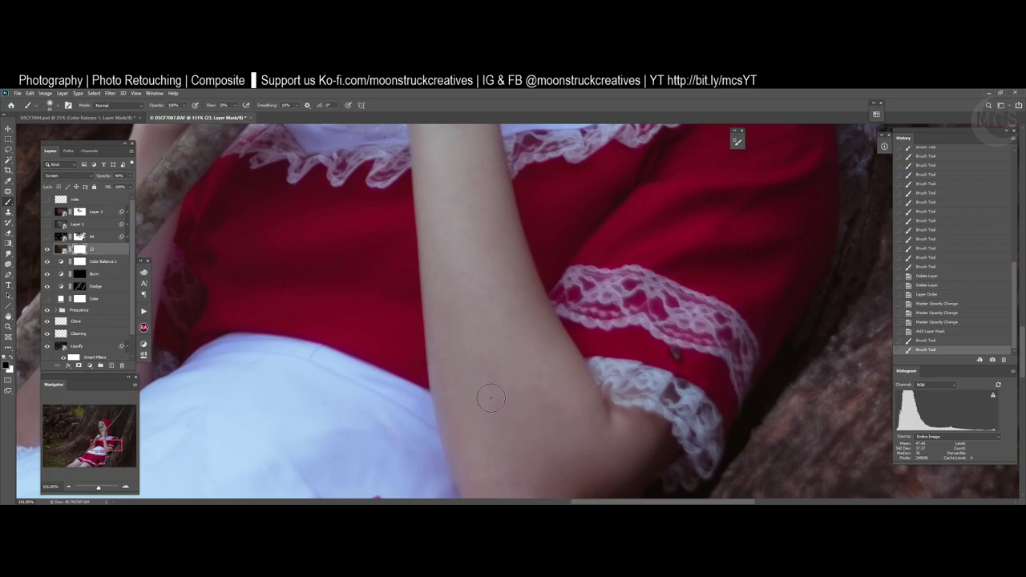
pyautogui.hotkey('ctrl', 'z')
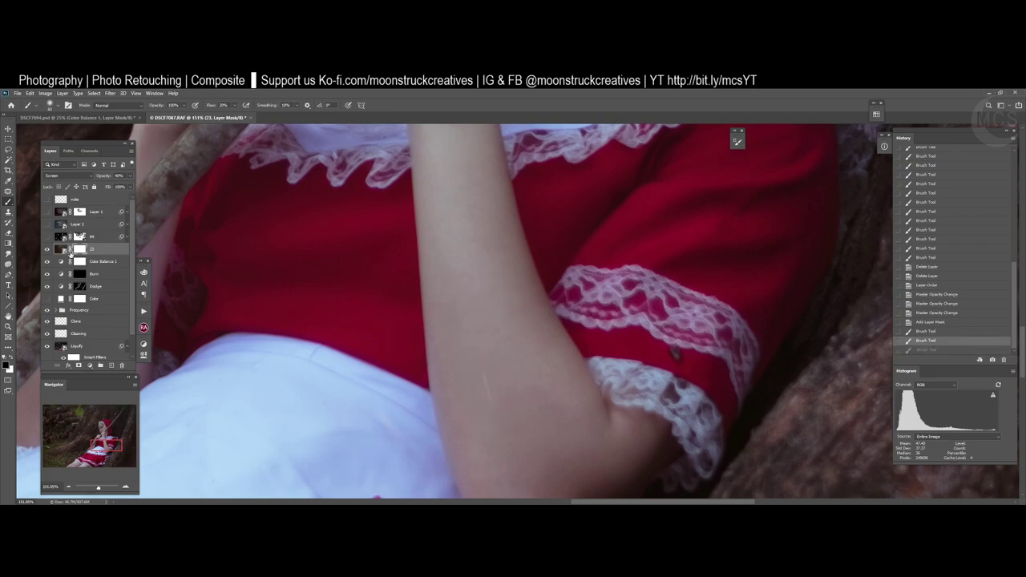
pyautogui.moveTo(79, 250); pyautogui.dragTo(122, 368)
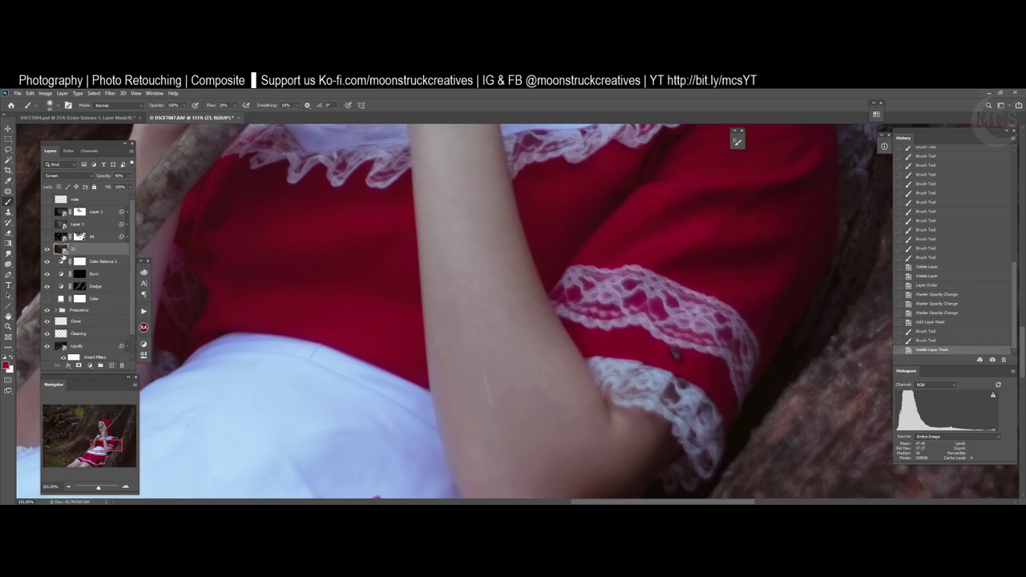
# - Open smart object 23, remove the thin streak from 23.jpg with the Spot Healing Brush, and save and close the file
pyautogui.doubleClick(64, 254)
pyautogui.press('z')
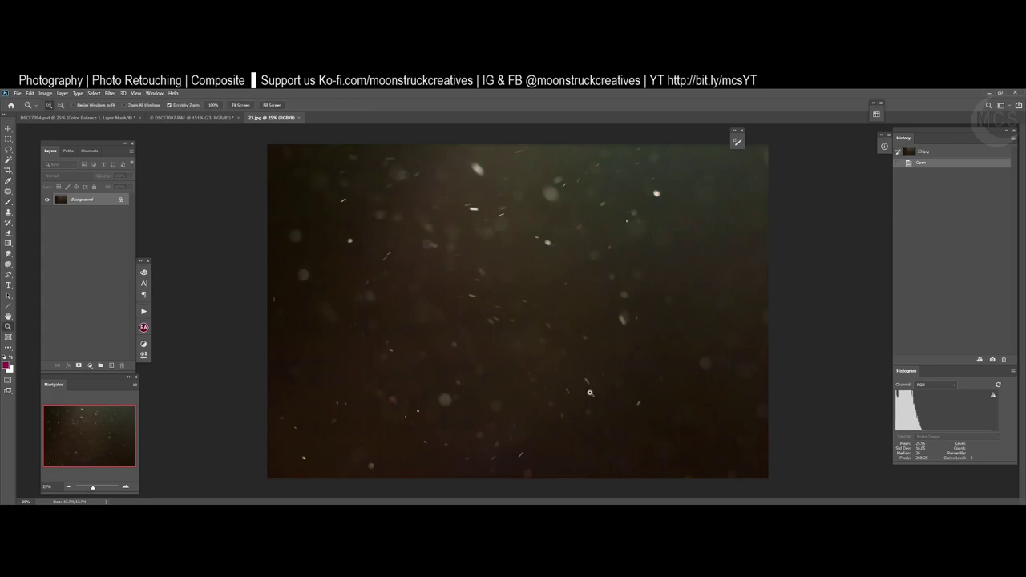
pyautogui.moveTo(598, 392); pyautogui.dragTo(629, 383)
pyautogui.press('b')
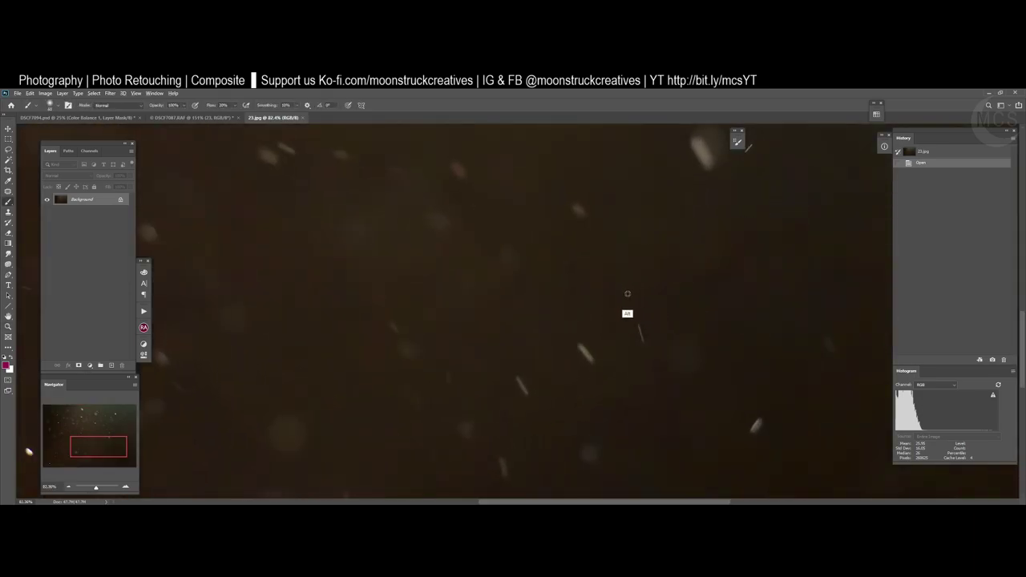
pyautogui.press('j')
pyautogui.keyDown('alt'); pyautogui.click(648, 314); pyautogui.keyUp('alt')
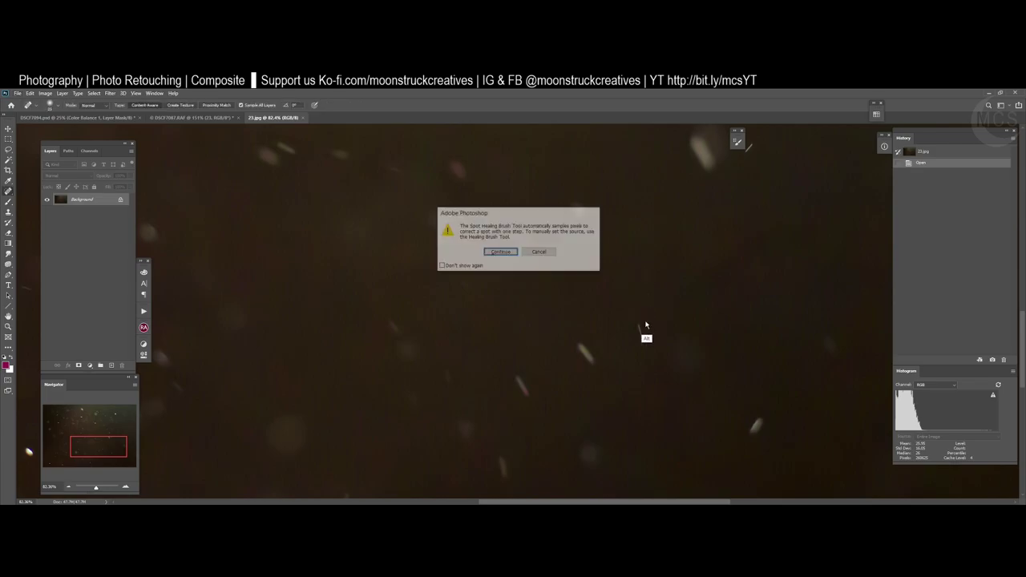
pyautogui.click(547, 257)
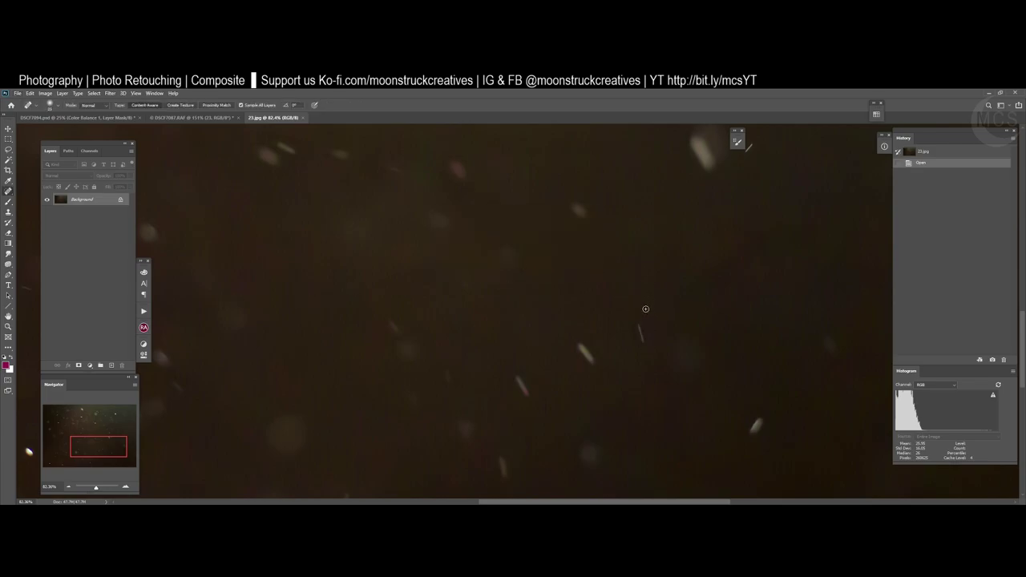
pyautogui.moveTo(642, 326); pyautogui.dragTo(642, 341)
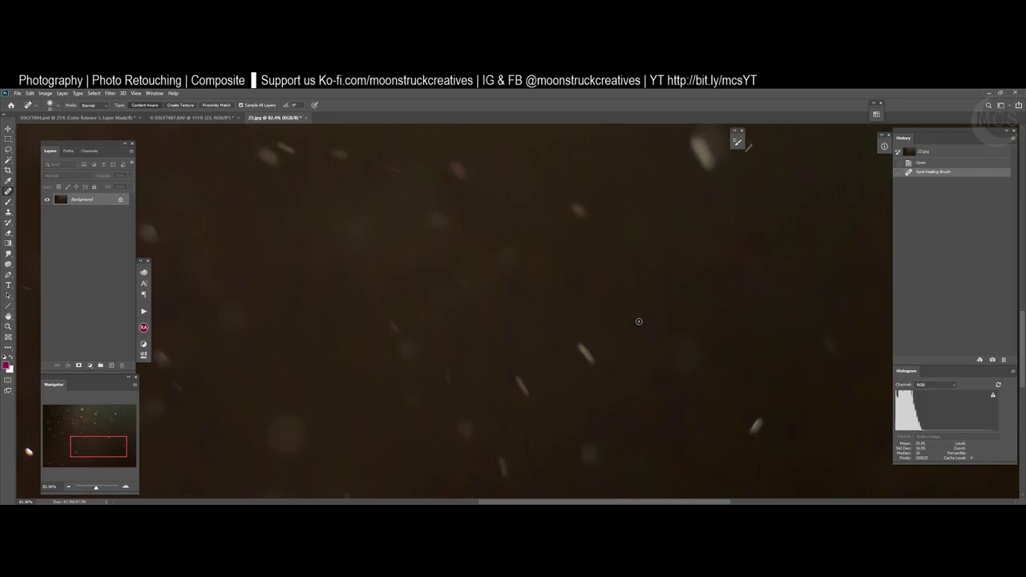
pyautogui.click(642, 337)
pyautogui.hotkey('ctrl', 's')
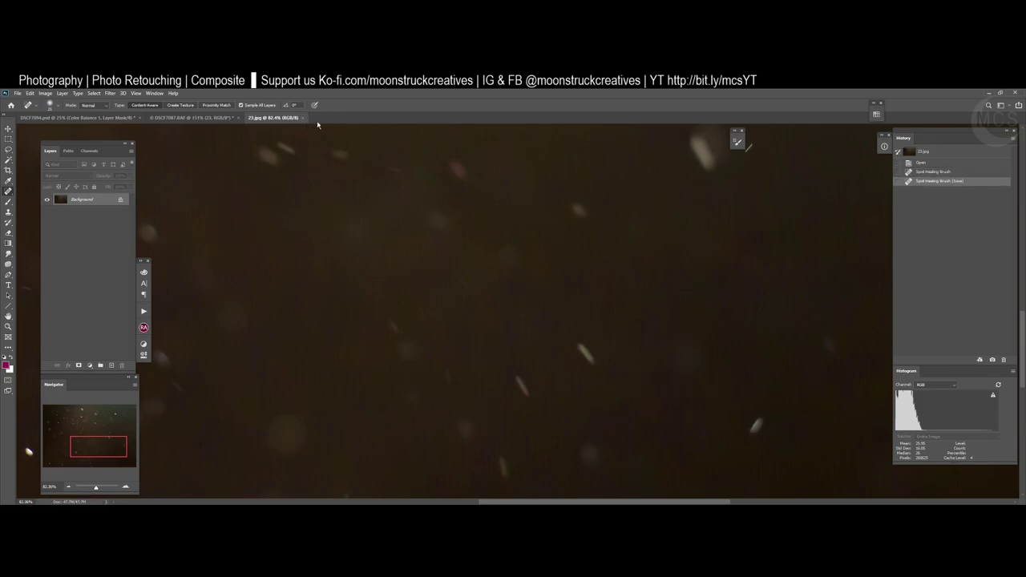
pyautogui.click(304, 118)
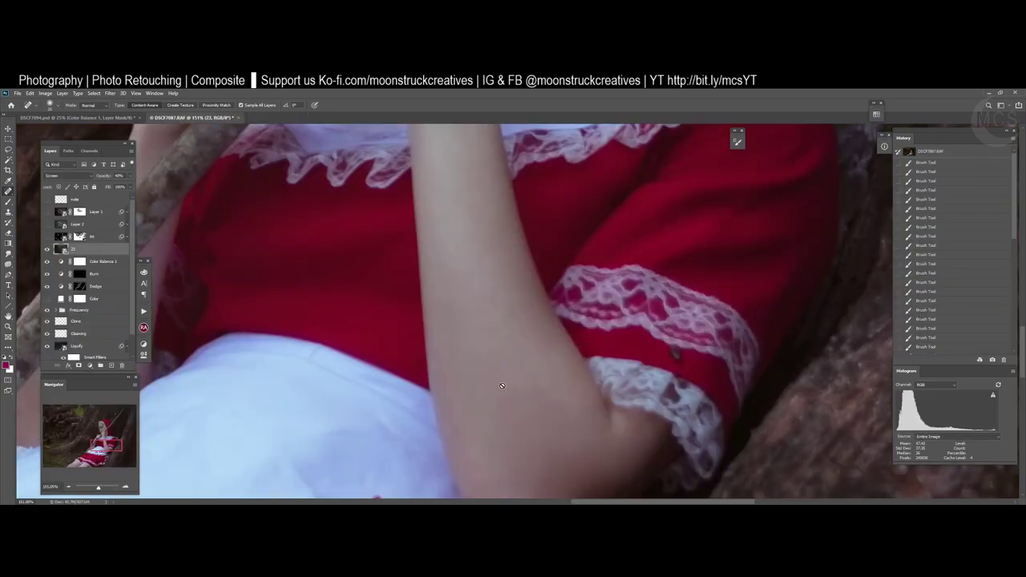
# - Compare the face with layer 23 hidden and shown, leaving the layer visible
pyautogui.moveTo(543, 232); pyautogui.dragTo(477, 358)
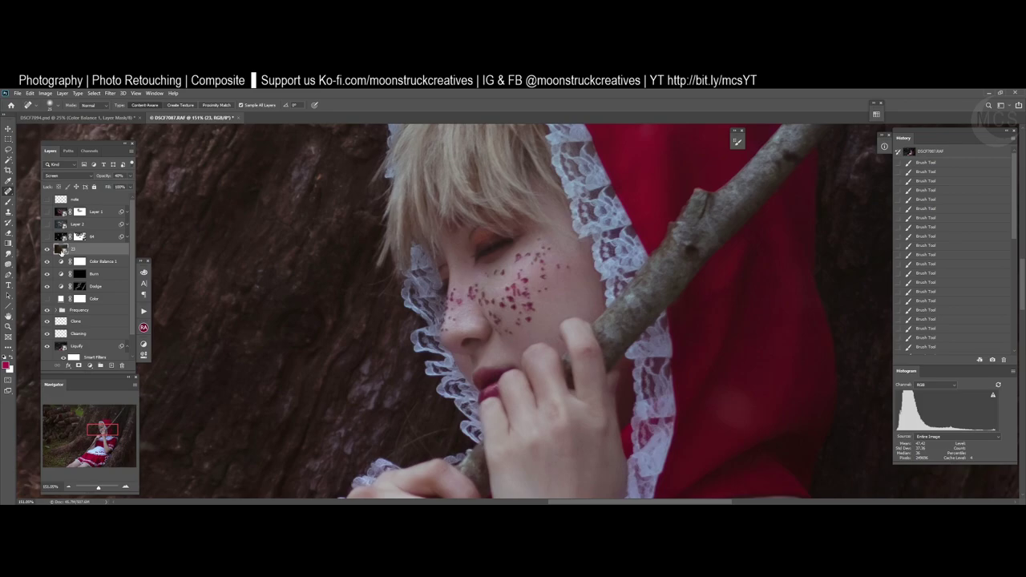
pyautogui.click(47, 250)
pyautogui.click(48, 249)
pyautogui.press('z')
pyautogui.moveTo(498, 295); pyautogui.dragTo(461, 290)
pyautogui.press('j')
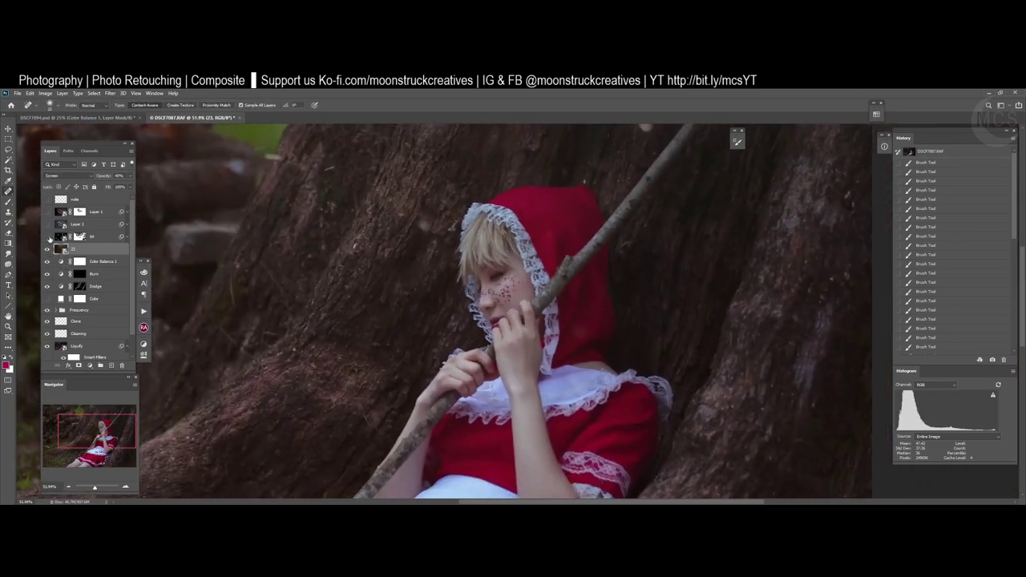
# - Show and select snow overlay layer 64 to preview it over the whole DSCF7087.RAF image
pyautogui.click(46, 236)
pyautogui.scroll(-3, 408, 270)
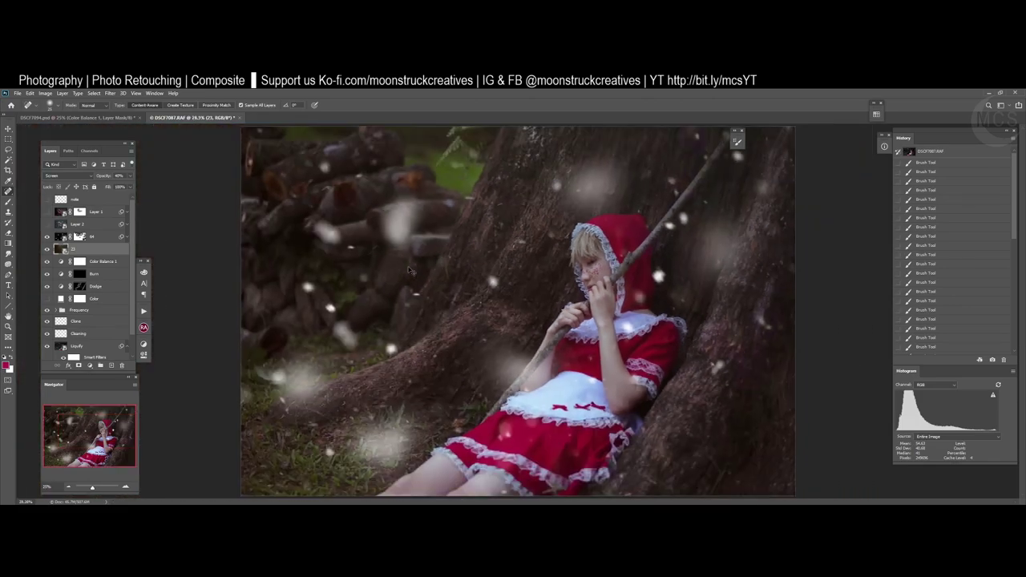
pyautogui.scroll(-1, 409, 270)
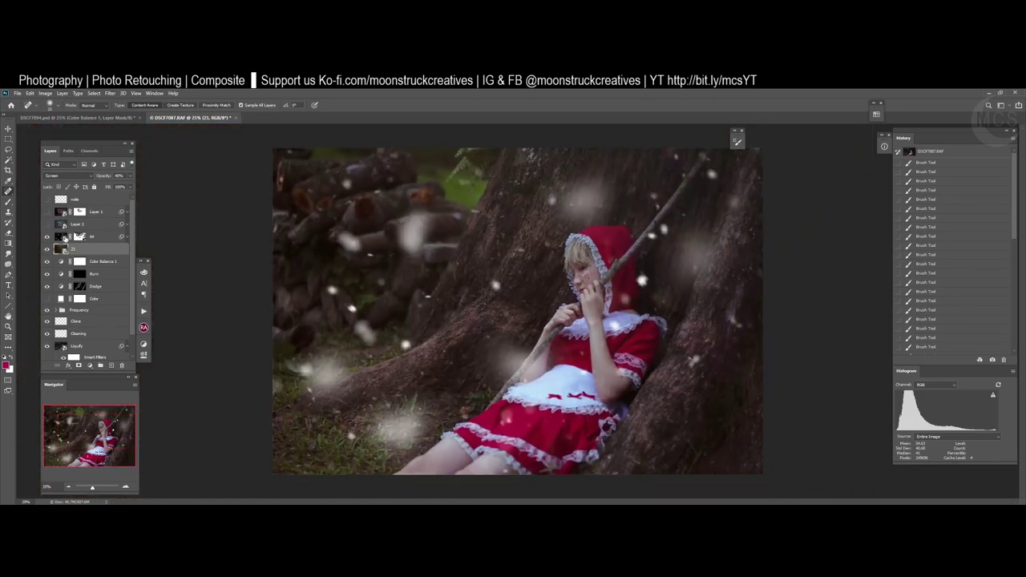
pyautogui.click(63, 239)
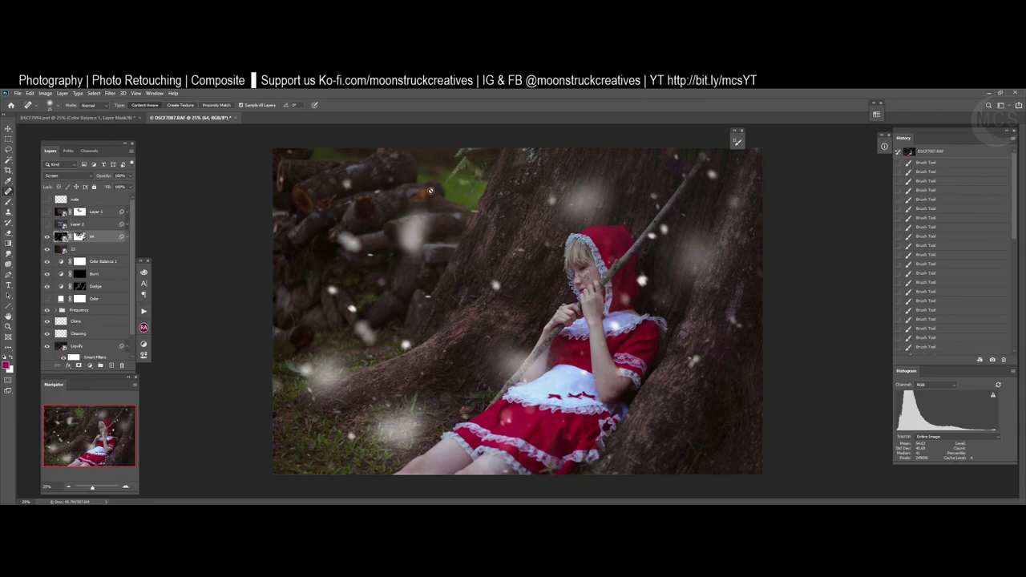
# - Show Layer 1 and overlay layers 23 and 64 in DSCF7094.psd for comparison, and return to DSCF7087.RAF
pyautogui.click(80, 118)
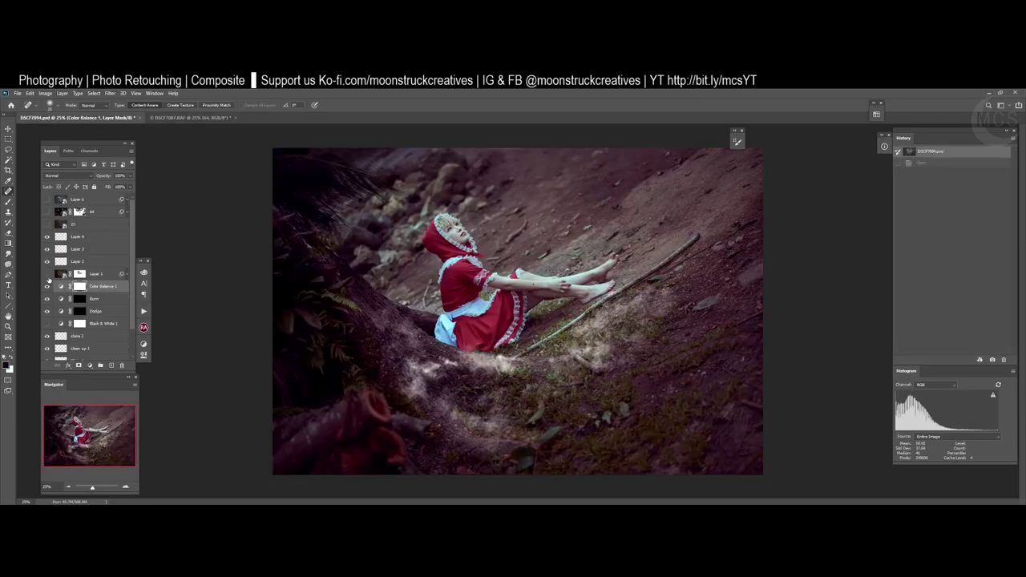
pyautogui.click(47, 274)
pyautogui.click(46, 224)
pyautogui.click(47, 211)
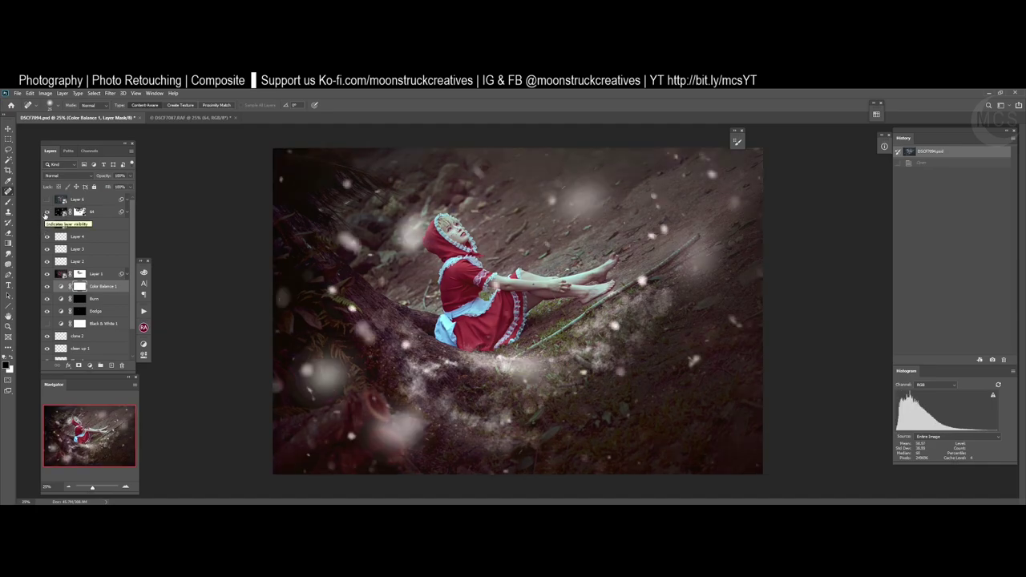
pyautogui.click(192, 118)
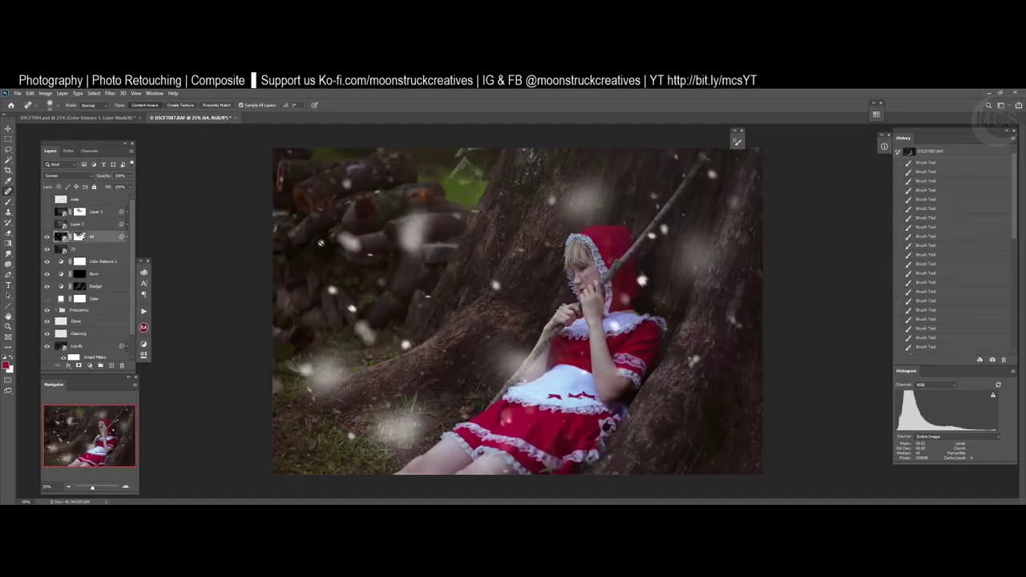
# - Hide layer 64 and create a new layer named screen in Screen blend mode directly above layer 23
pyautogui.click(46, 237)
pyautogui.click(101, 253)
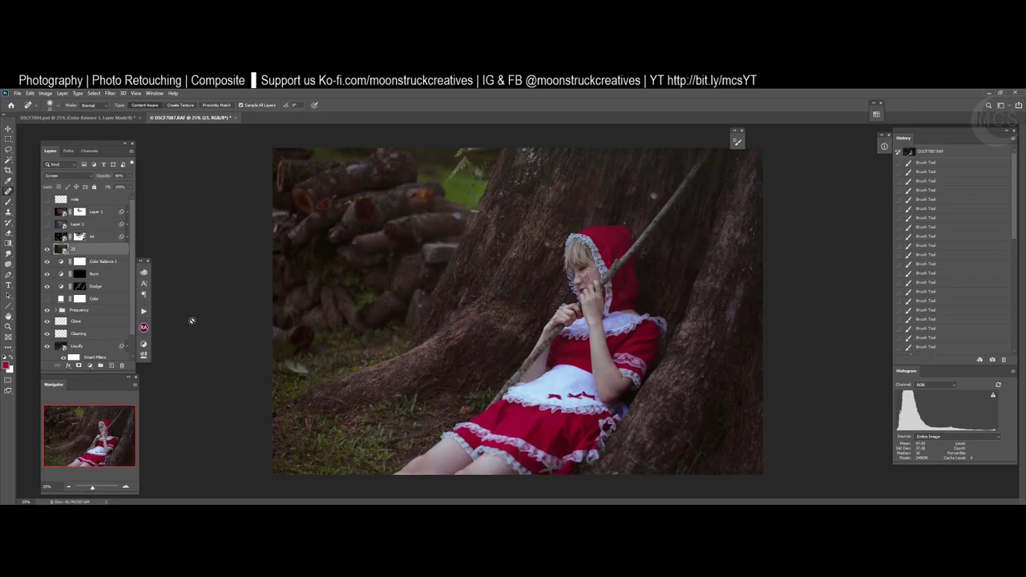
pyautogui.press('Return')
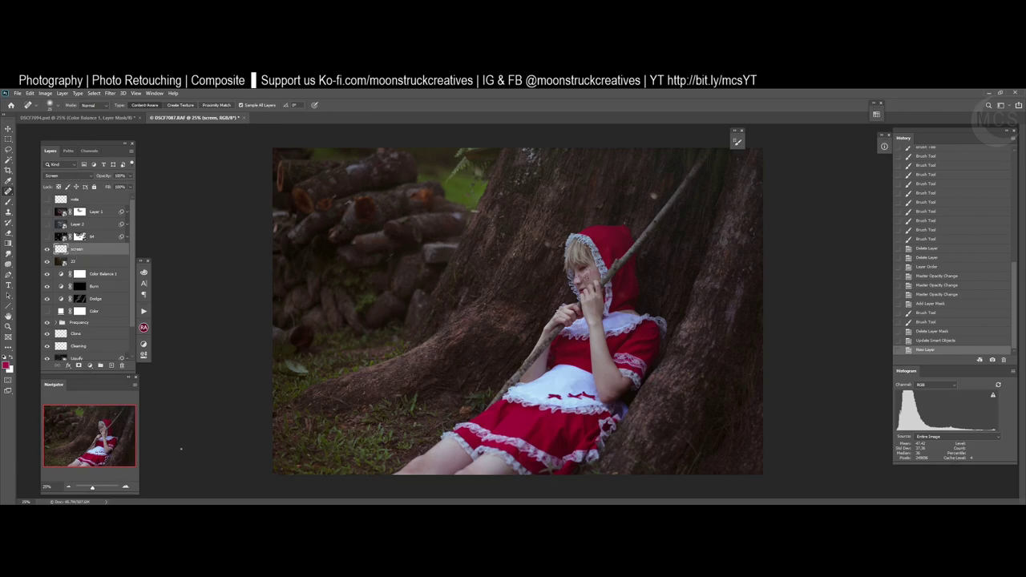
# - Look through the snow images in the Snow_Overlays folder from 1.jpg up to about 66.jpg to choose suitable overlays
pyautogui.hotkey('alt', 'Tab')
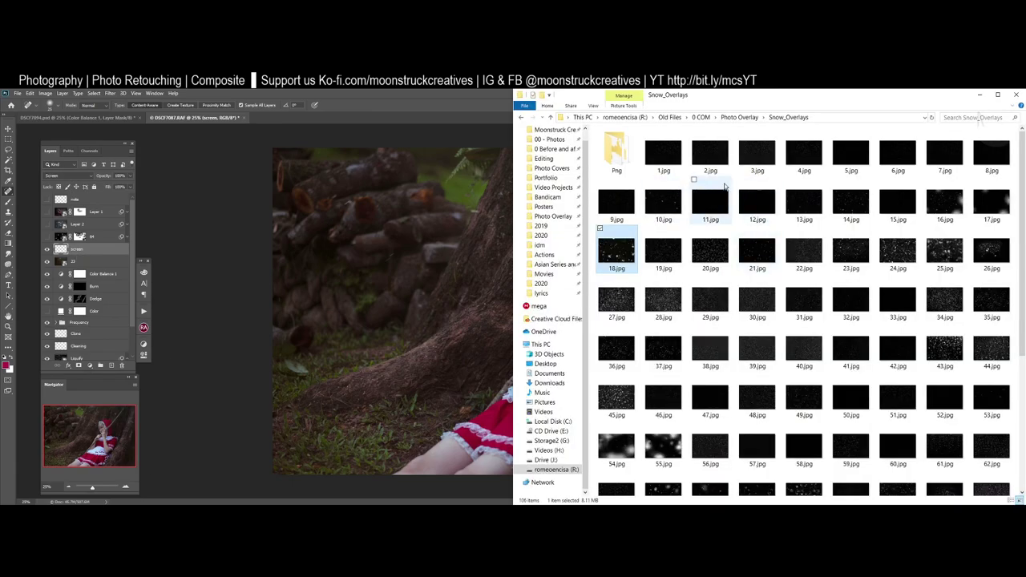
pyautogui.click(670, 153)
pyautogui.doubleClick(670, 153)
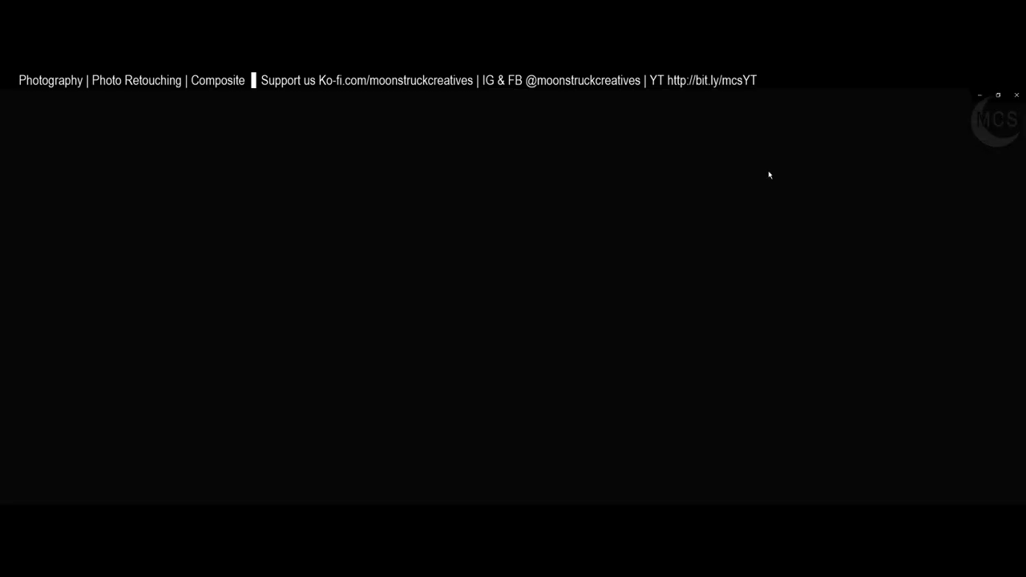
pyautogui.press('Right')
pyautogui.press('Right')
pyautogui.press('Right')
pyautogui.press('Right')
pyautogui.press('Right')
pyautogui.press('Right')
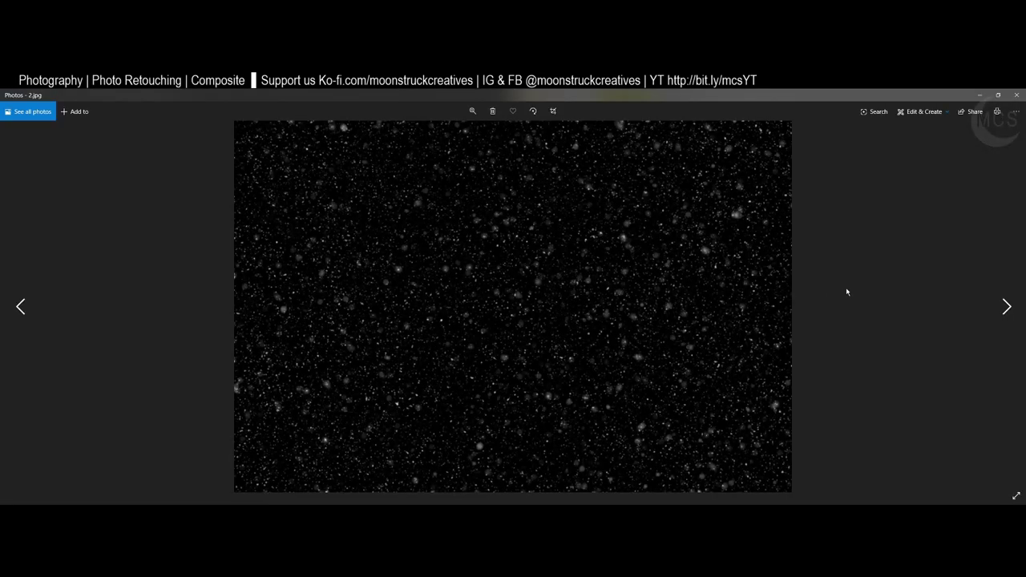
pyautogui.press('Right')
pyautogui.press('Right')
pyautogui.press('Right')
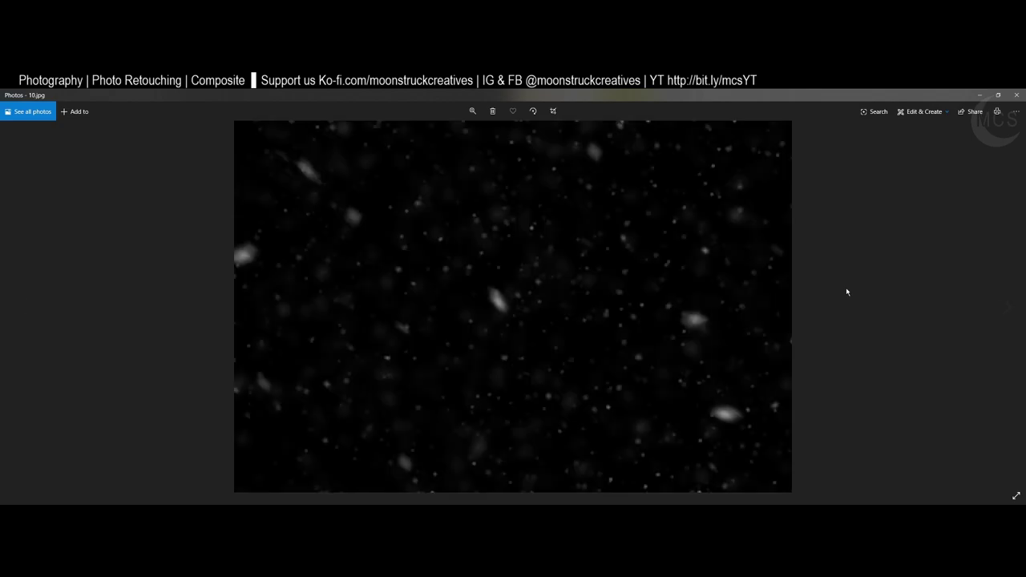
pyautogui.press('Right')
pyautogui.press('Left')
pyautogui.press('Right')
pyautogui.press('Right')
pyautogui.press('Right')
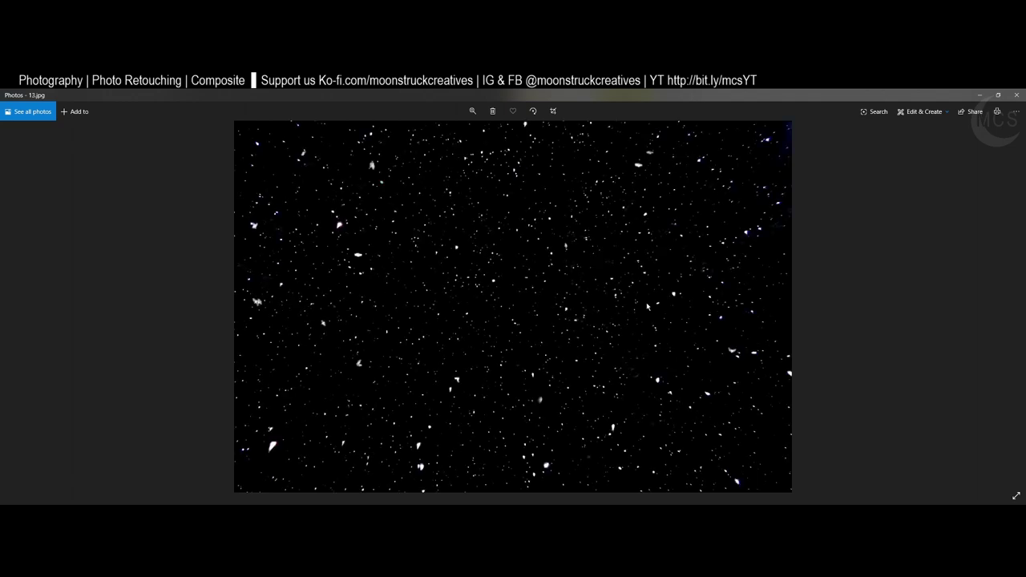
pyautogui.press('Right')
pyautogui.press('Right')
pyautogui.press('Right')
pyautogui.press('Right')
pyautogui.press('Right')
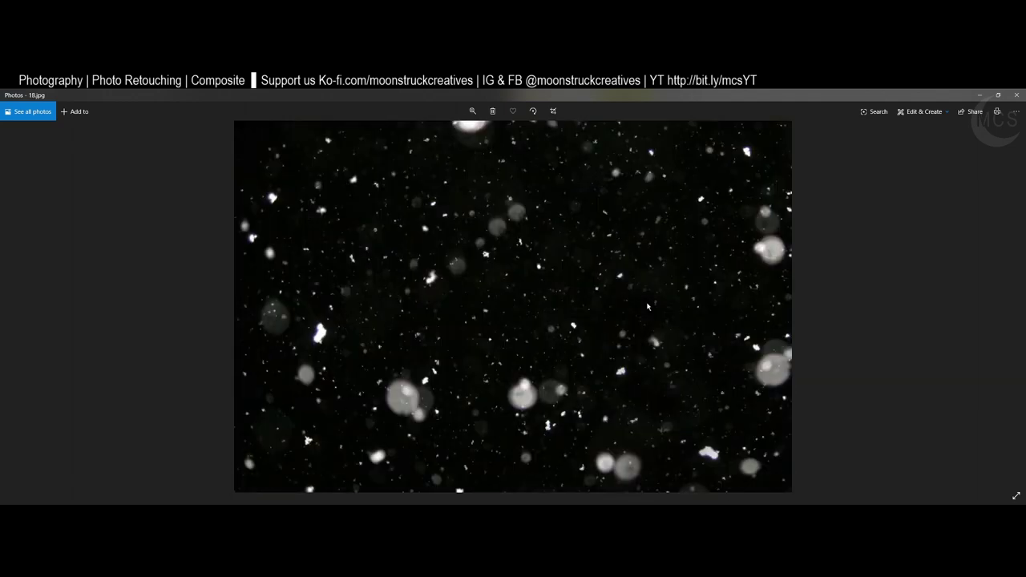
pyautogui.press('Right')
pyautogui.press('Right')
pyautogui.press('Right')
pyautogui.press('Right')
pyautogui.press('Right')
pyautogui.press('Right')
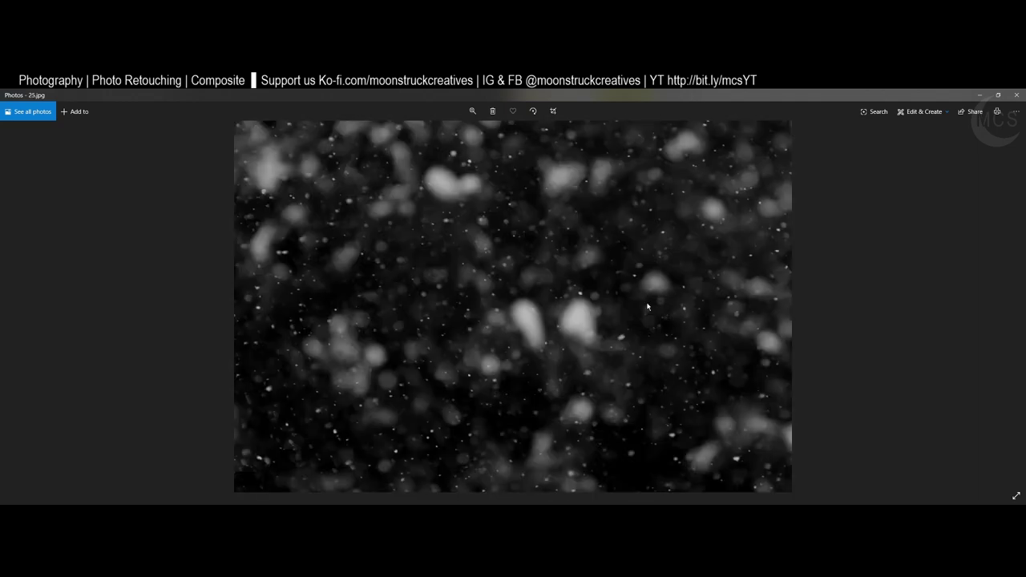
pyautogui.press('Right')
pyautogui.press('Right')
pyautogui.press('Right')
pyautogui.press('Right')
pyautogui.press('Right')
pyautogui.press('Right')
pyautogui.press('Right')
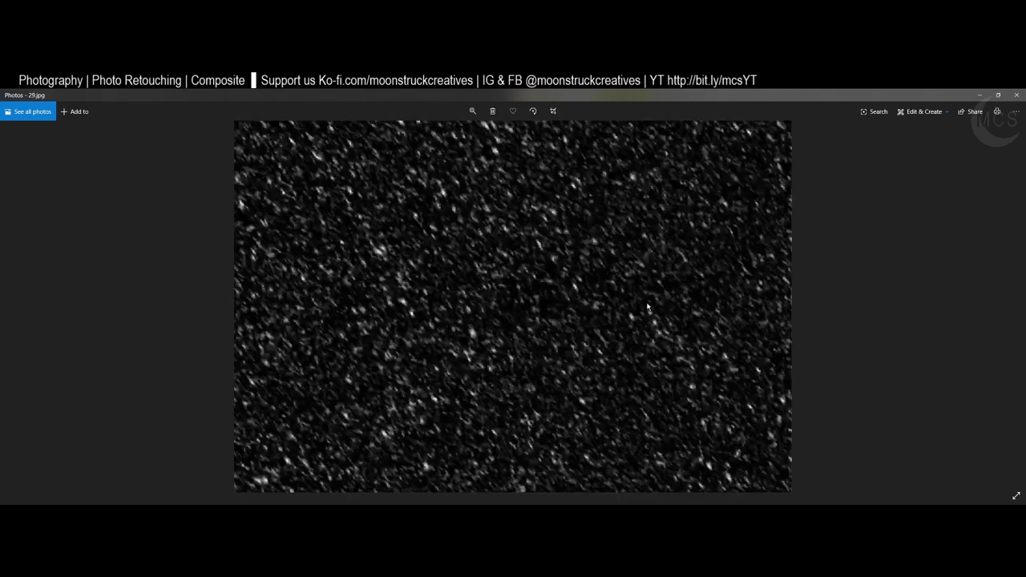
pyautogui.press('Right')
pyautogui.press('Right')
pyautogui.press('Right')
pyautogui.press('Right')
pyautogui.press('Right')
pyautogui.press('Right')
pyautogui.press('Right')
pyautogui.press('Right')
pyautogui.press('Right')
pyautogui.press('Right')
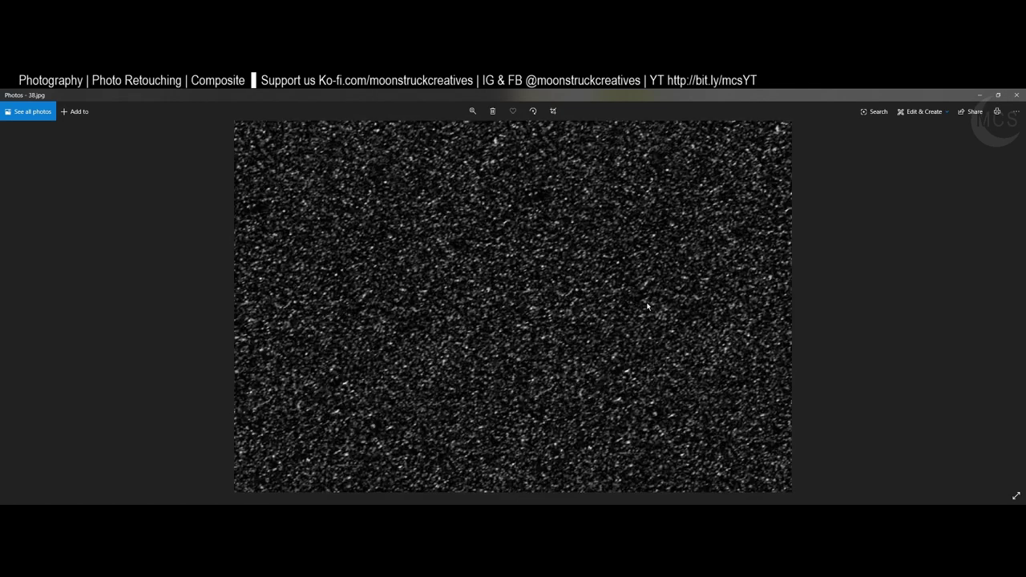
pyautogui.press('Right')
pyautogui.press('Right')
pyautogui.press('Right')
pyautogui.press('Right')
pyautogui.press('Right')
pyautogui.press('Right')
pyautogui.press('Right')
pyautogui.press('Right')
pyautogui.press('Right')
pyautogui.press('Right')
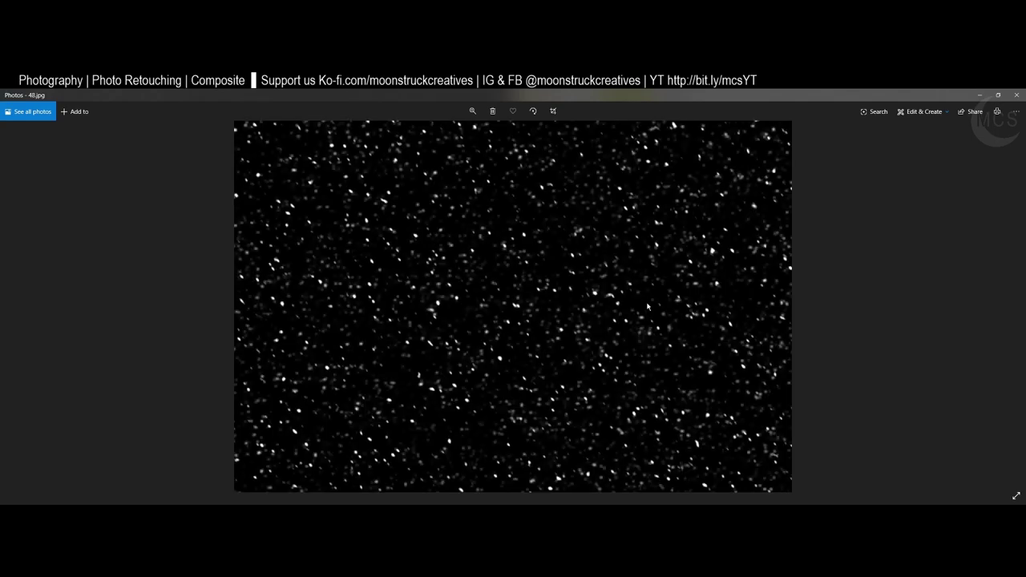
pyautogui.press('Right')
pyautogui.press('Right')
pyautogui.press('Right')
pyautogui.press('Right')
pyautogui.press('Right')
pyautogui.press('Right')
pyautogui.press('Right')
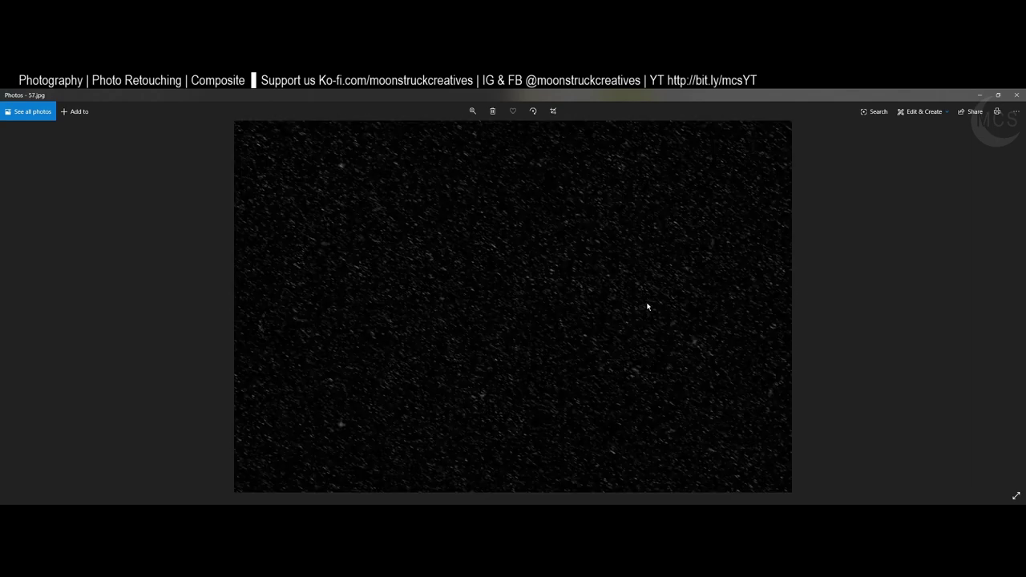
pyautogui.press('Right')
pyautogui.press('Right')
pyautogui.press('Right')
pyautogui.press('Right')
pyautogui.press('Right')
pyautogui.press('Right')
pyautogui.press('Right')
pyautogui.press('Right')
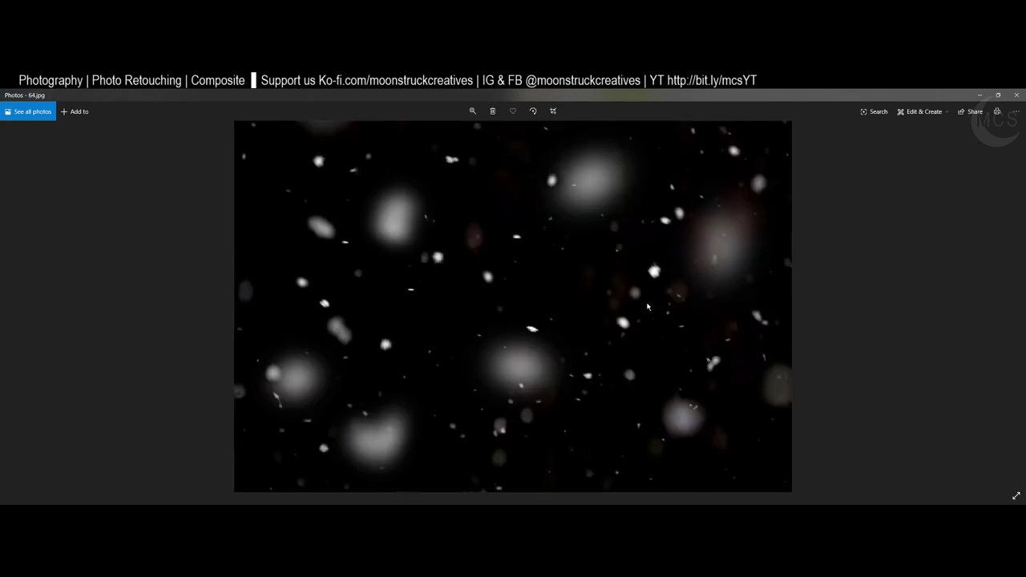
pyautogui.press('Left')
pyautogui.press('Left')
pyautogui.press('Right')
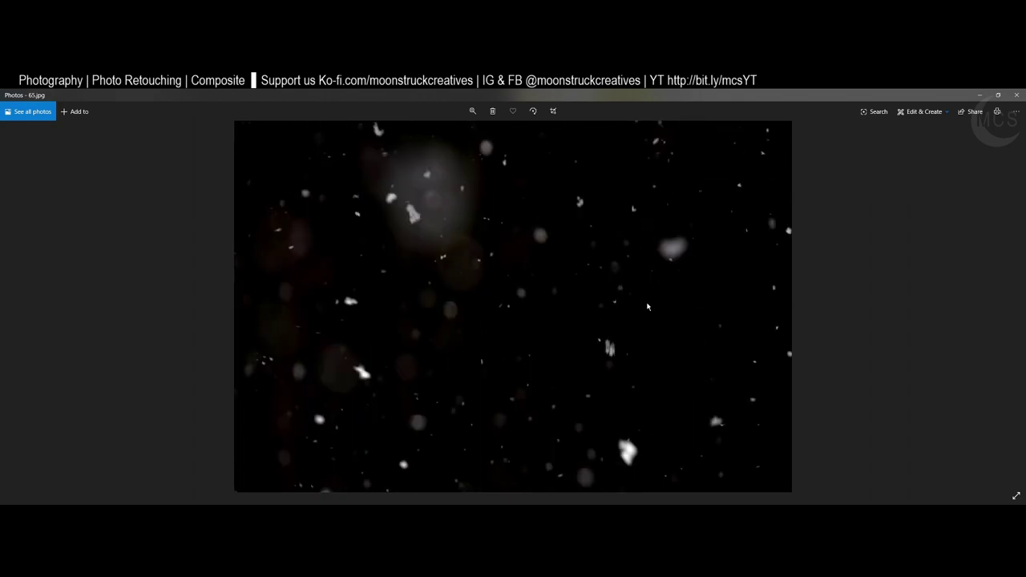
pyautogui.press('Right')
pyautogui.press('Right')
pyautogui.press('Left')
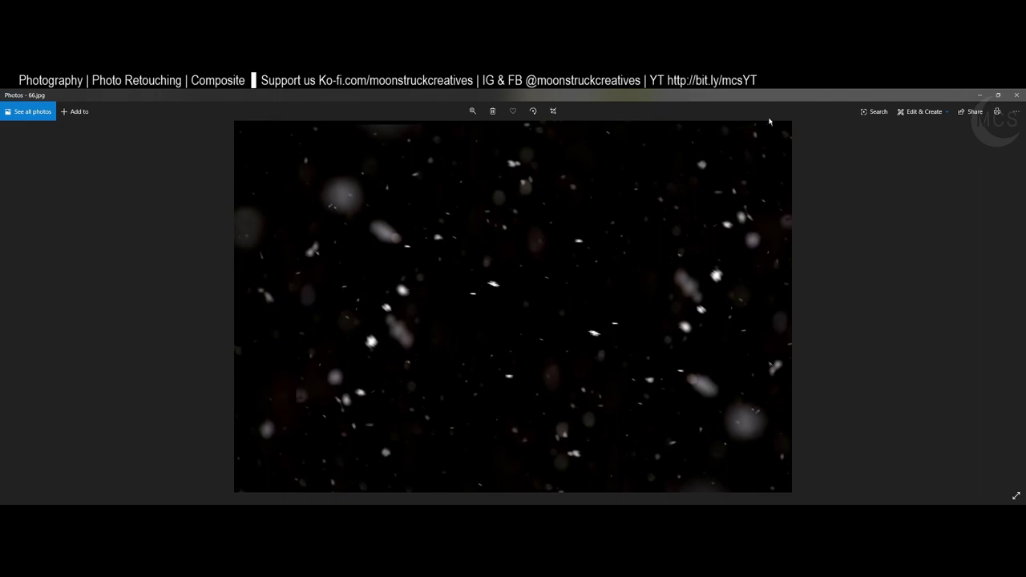
pyautogui.click(979, 94)
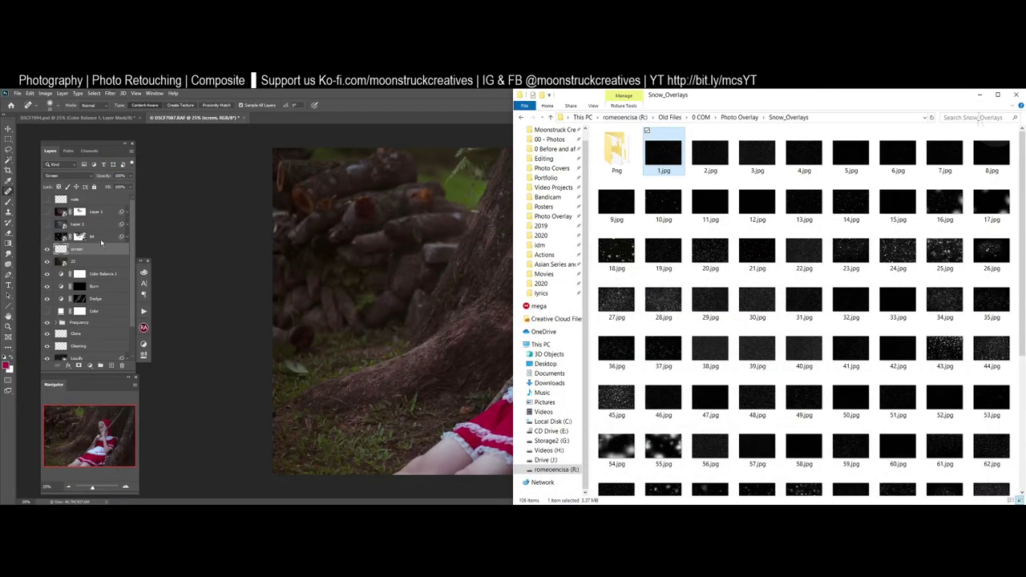
# - Place snow overlay 10.jpg from the Snow_Overlays folder over the whole DSCF7087.RAF image in Screen blend mode
pyautogui.click(848, 349)
pyautogui.scroll(-3, 841, 353)
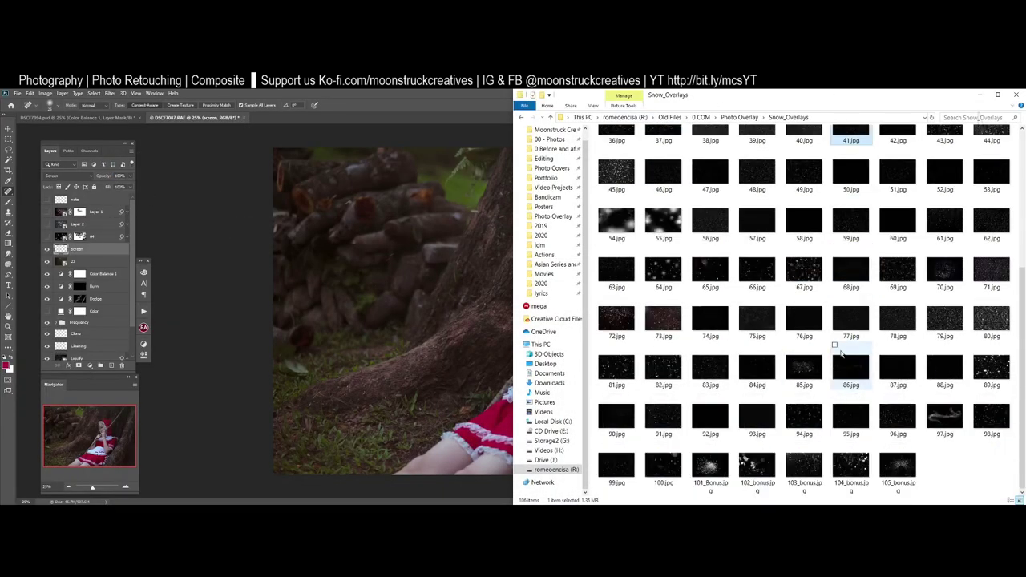
pyautogui.press('6')
pyautogui.click(842, 352)
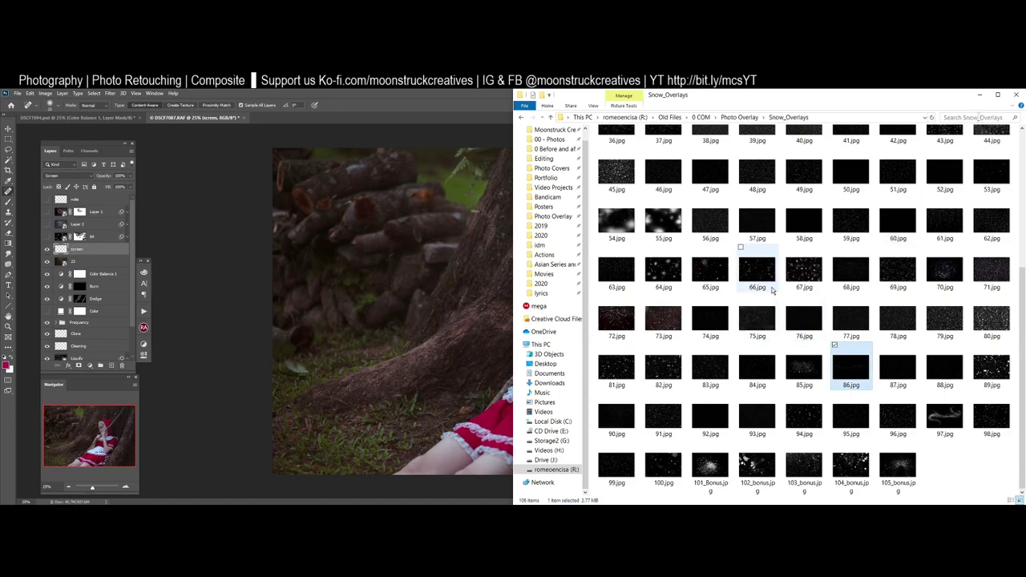
pyautogui.write('121')
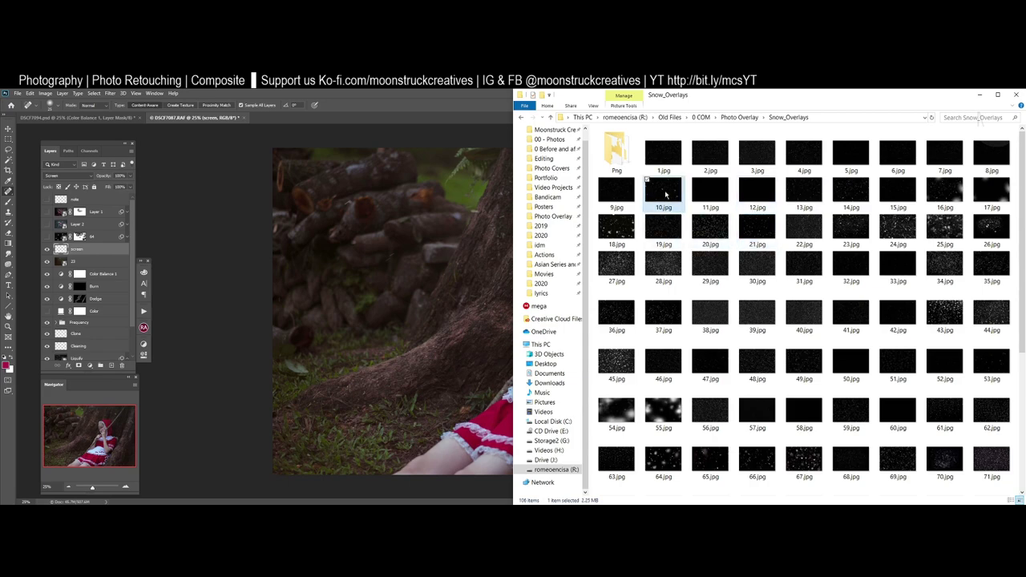
pyautogui.click(374, 275)
pyautogui.moveTo(536, 293); pyautogui.dragTo(693, 323)
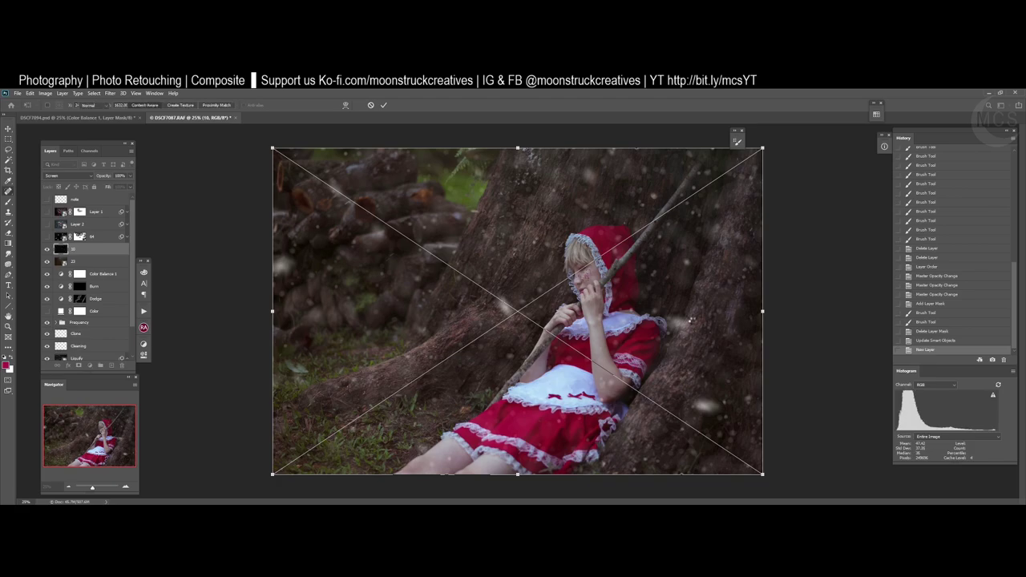
pyautogui.press('Return')
# - Hide overlay layer 10 and place snow overlay 66.jpg over the whole image, using a new Screen-mode layer named screen
pyautogui.hotkey('ctrl', 'shift', 'alt', 'n')
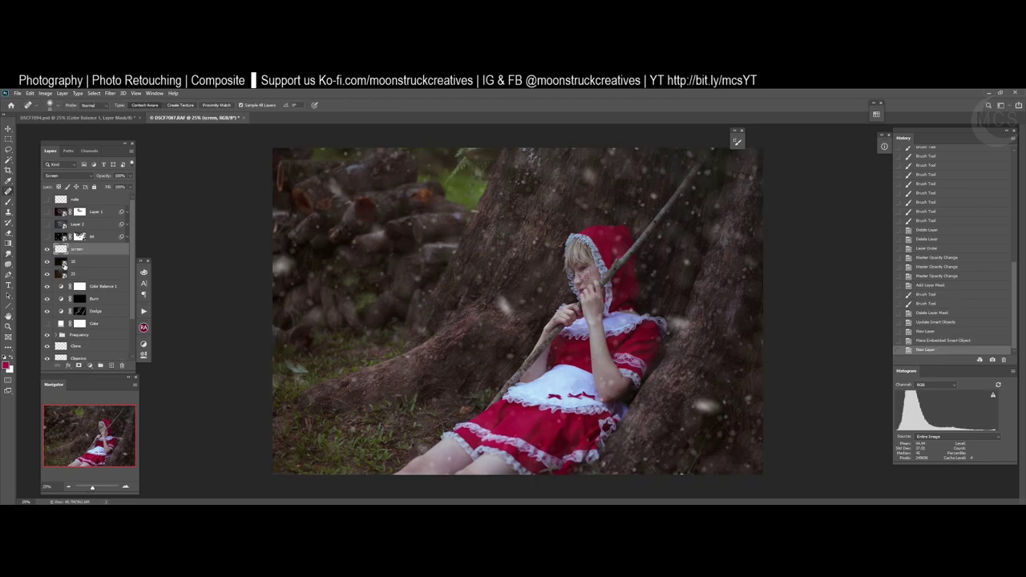
pyautogui.click(47, 262)
pyautogui.hotkey('alt', 'Tab')
pyautogui.scroll(-5, 733, 332)
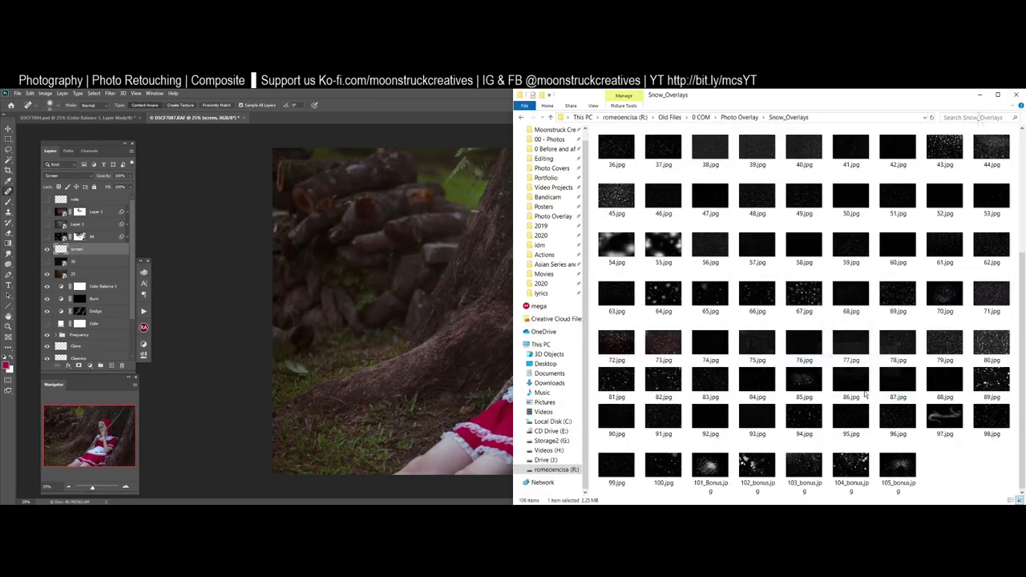
pyautogui.click(823, 379)
pyautogui.scroll(4, 822, 380)
pyautogui.click(914, 423)
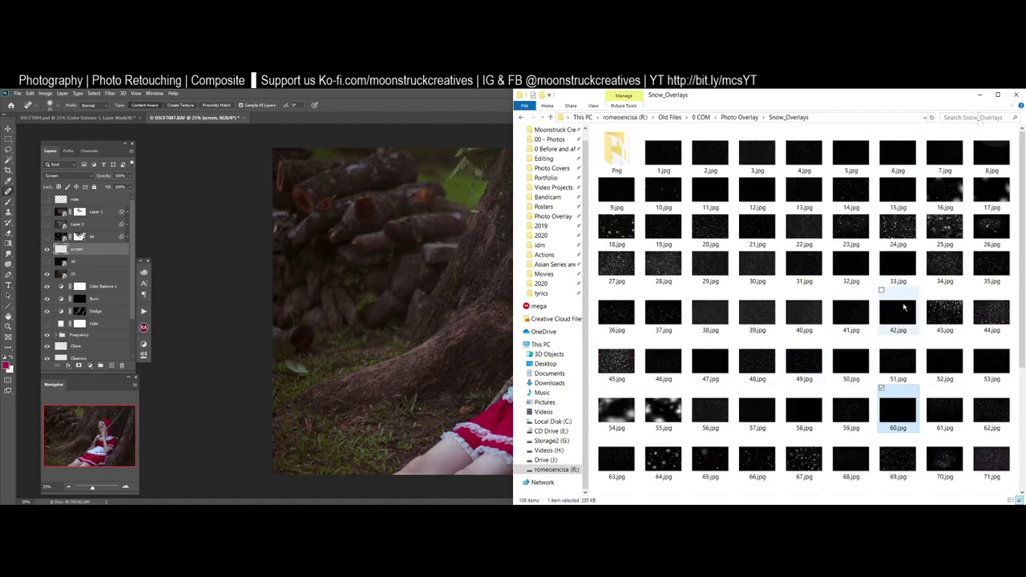
pyautogui.moveTo(766, 462); pyautogui.dragTo(392, 287)
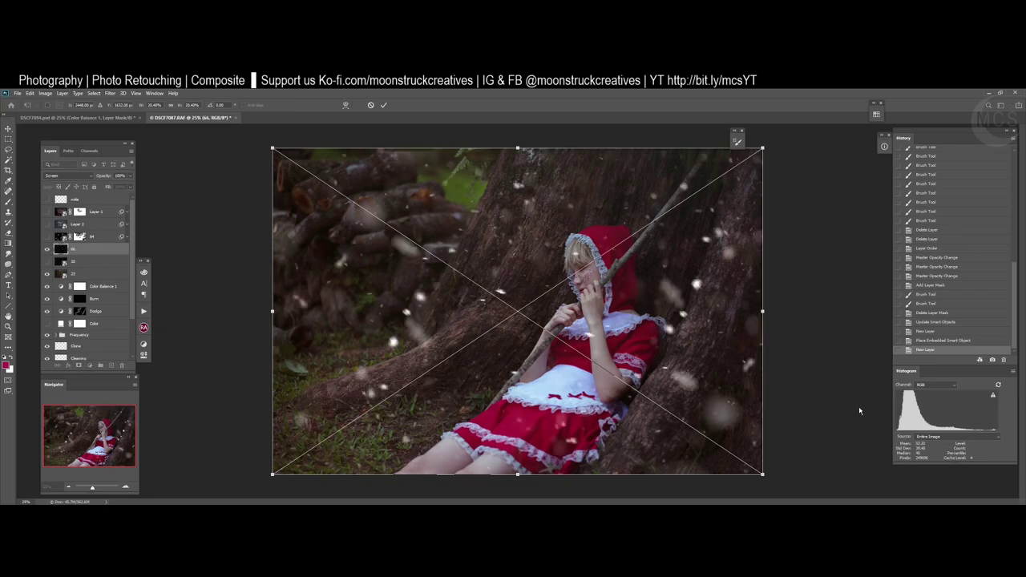
pyautogui.press('Return')
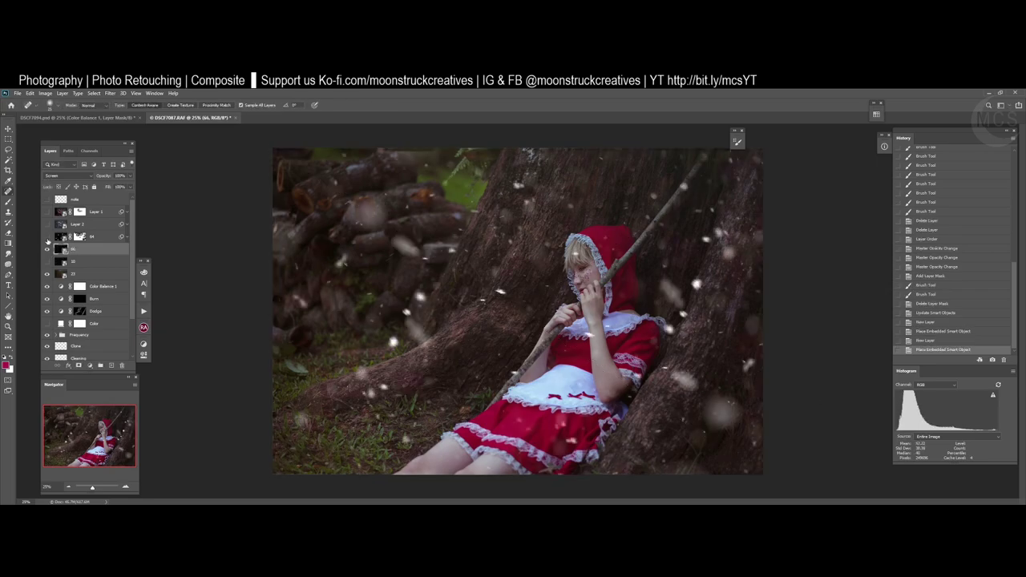
# - Compare the snow effect with overlays 64, 66 and 10 shown and hidden, leaving 64 and 66 visible and 10 hidden
pyautogui.click(46, 237)
pyautogui.click(47, 237)
pyautogui.click(46, 237)
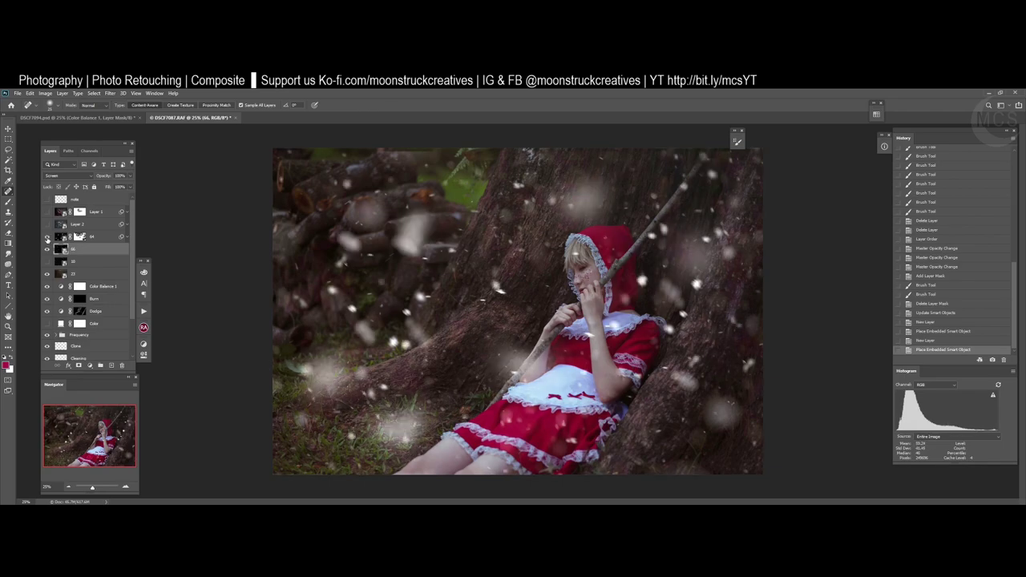
pyautogui.click(47, 237)
pyautogui.click(46, 237)
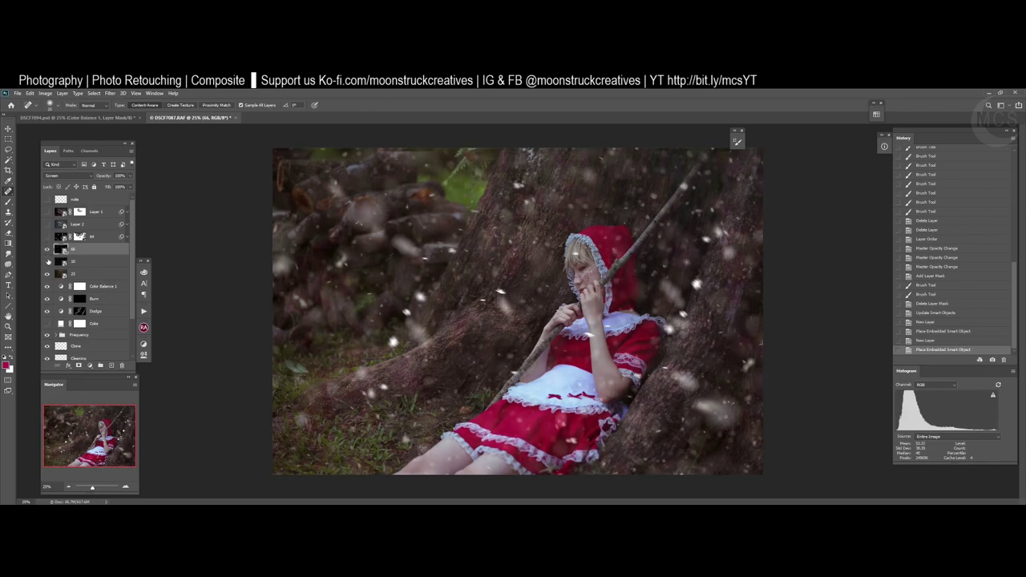
pyautogui.click(46, 238)
pyautogui.click(47, 237)
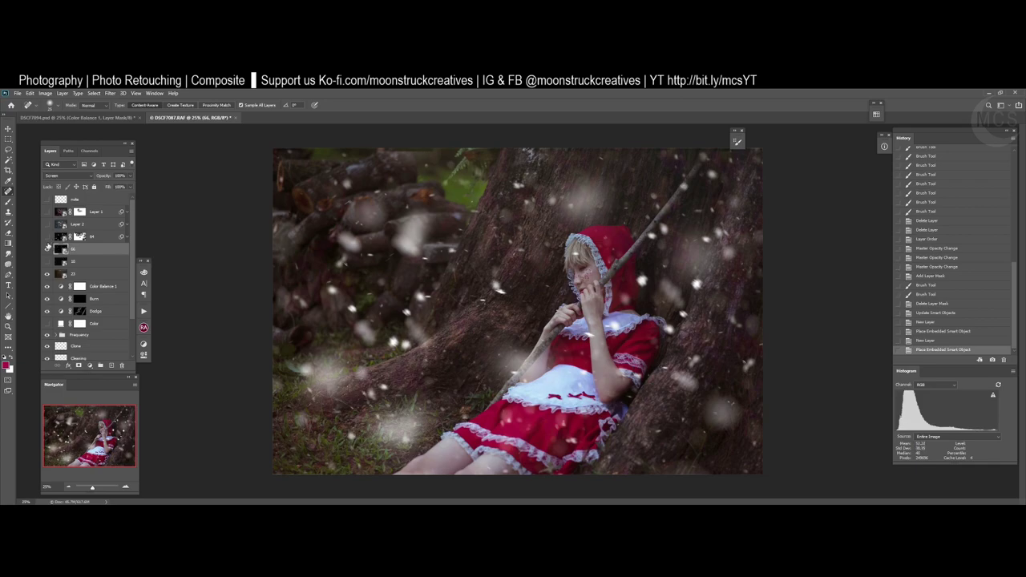
pyautogui.click(47, 237)
pyautogui.click(47, 237)
pyautogui.click(46, 237)
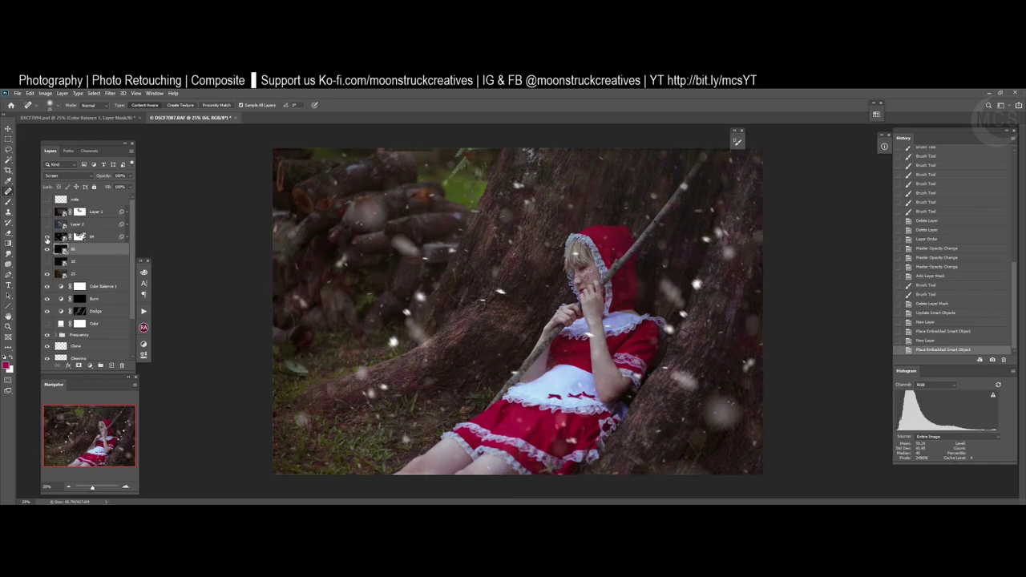
pyautogui.click(47, 238)
pyautogui.click(46, 237)
pyautogui.click(47, 237)
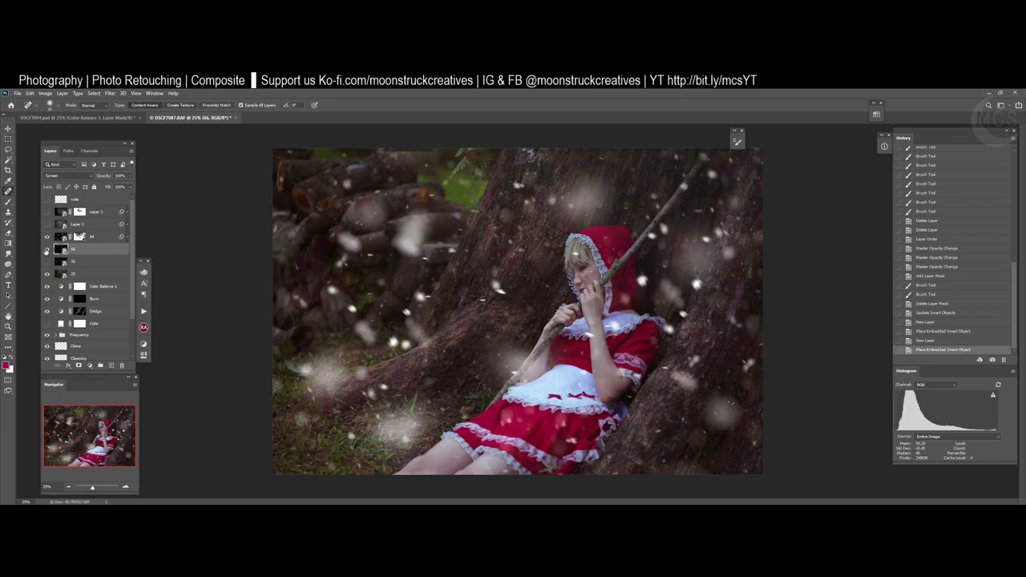
pyautogui.click(46, 251)
pyautogui.click(45, 250)
pyautogui.click(47, 239)
pyautogui.click(46, 239)
# - Add a layer mask to snow layer 66 and fill the mask of layer 64 with black
pyautogui.click(79, 367)
pyautogui.click(80, 237)
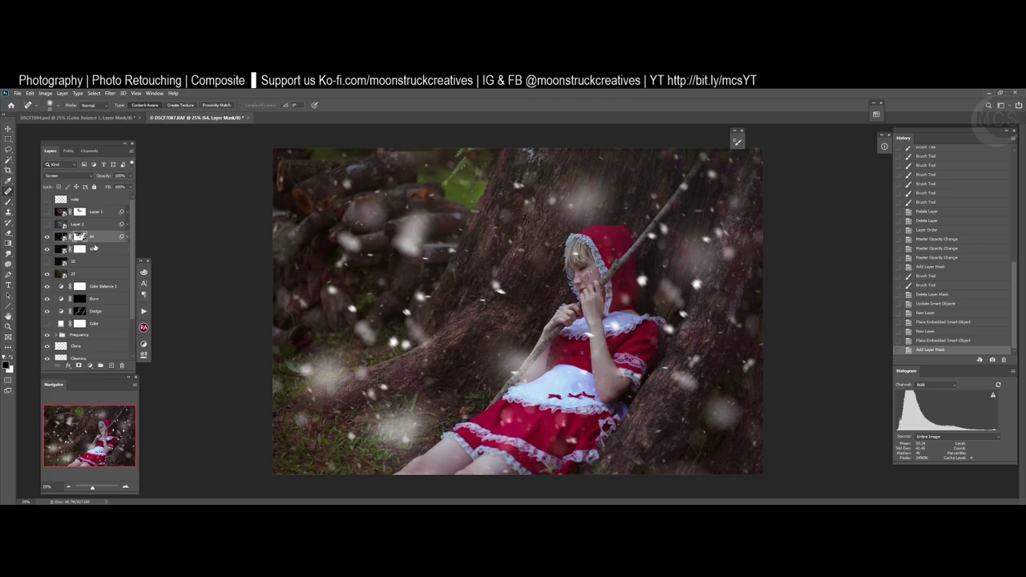
pyautogui.hotkey('ctrl', 'BackSpace')
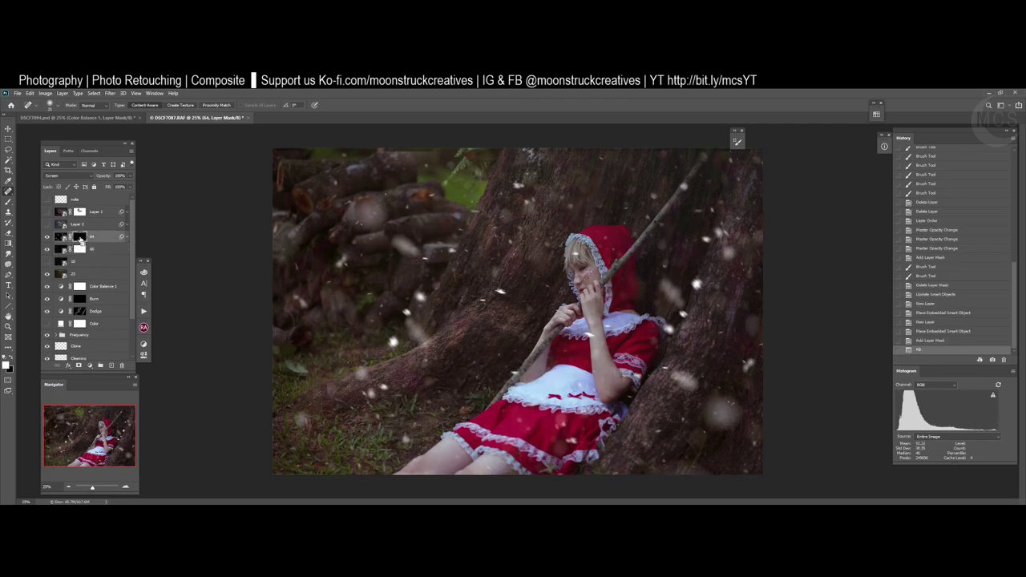
# - Try filling layer 64's mask with white and deleting a layer, and undo the deletion
pyautogui.press('x')
pyautogui.hotkey('ctrl', 'BackSpace')
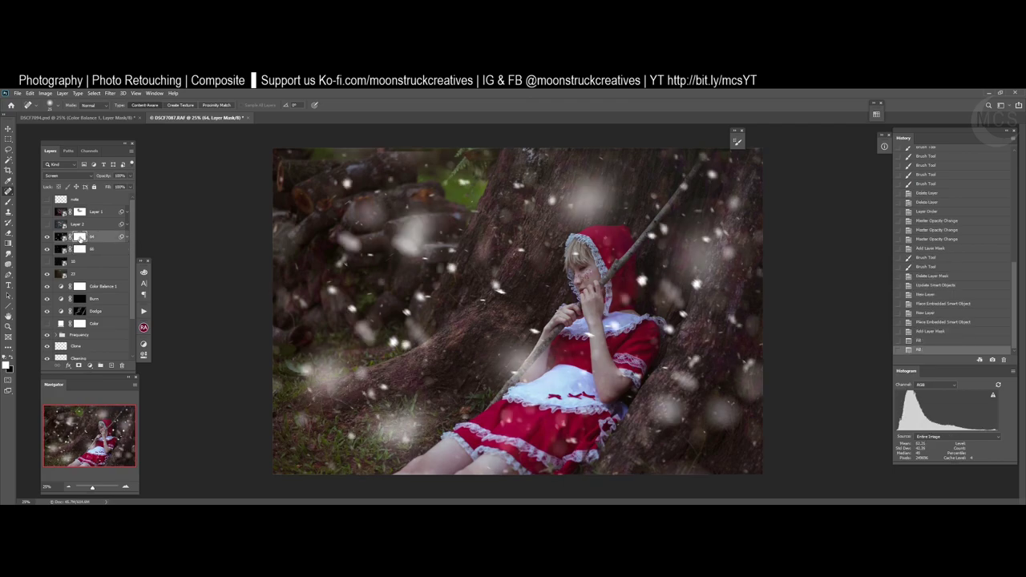
pyautogui.press('Delete')
pyautogui.hotkey('ctrl', 'z')
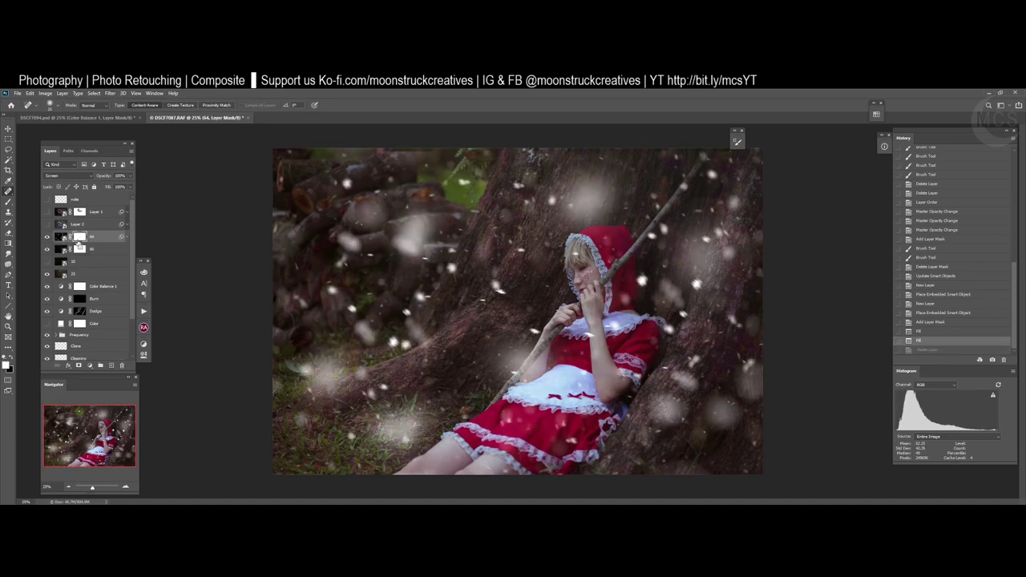
# - Fill layer 64's mask with black and select the mask of snow layer 66
pyautogui.hotkey('alt', 'BackSpace')
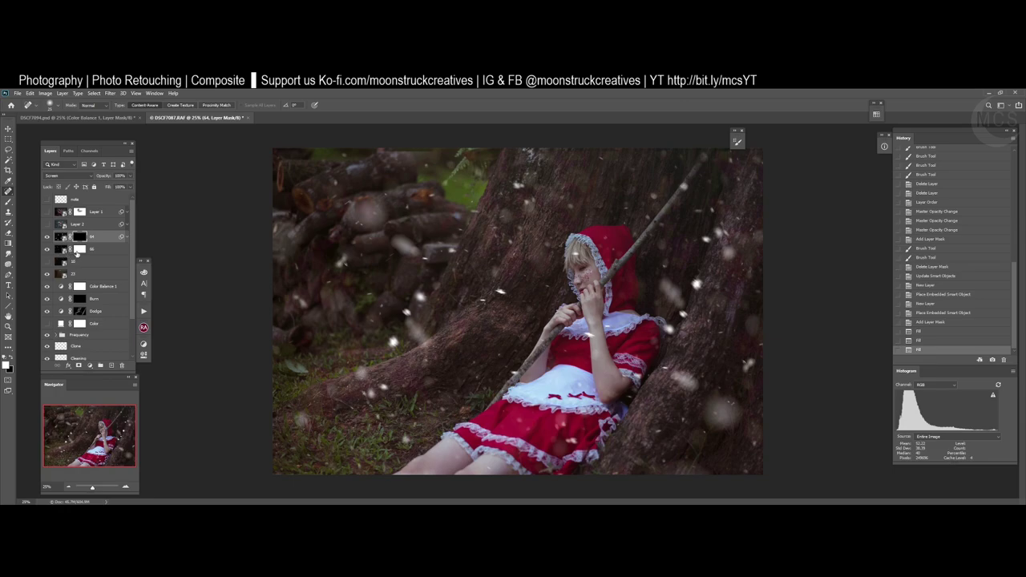
pyautogui.click(76, 253)
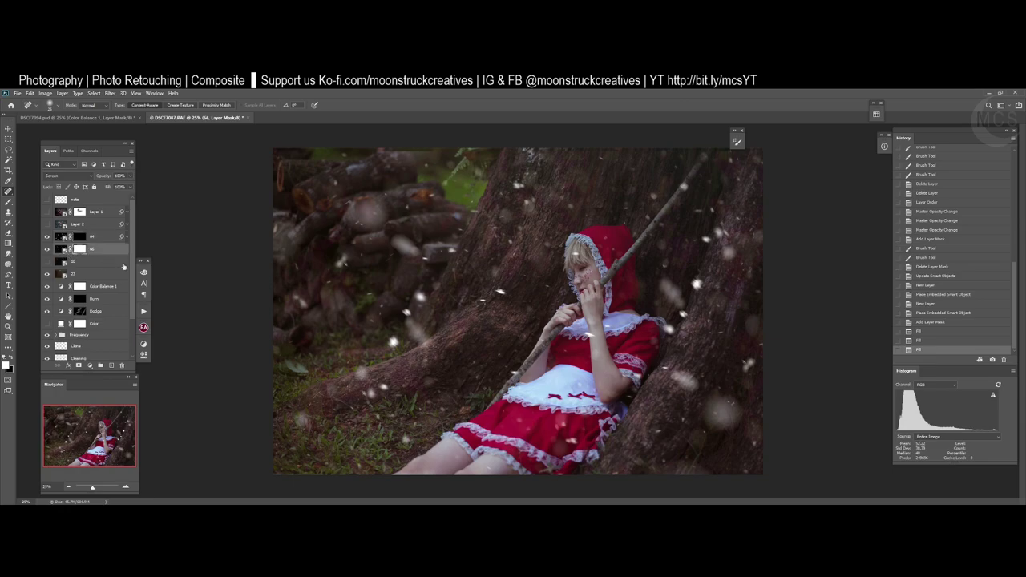
# - Select the image of snow layer 66 and examine its flakes against the trunk and logs at 100% zoom, with the layer shown and hidden
pyautogui.press('b')
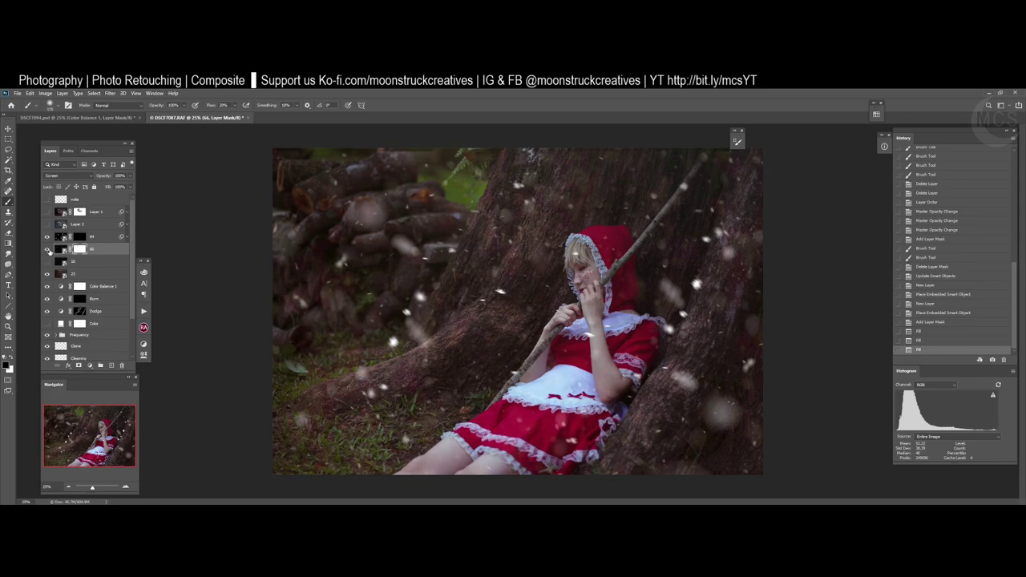
pyautogui.click(59, 252)
pyautogui.hotkey('ctrl', '1')
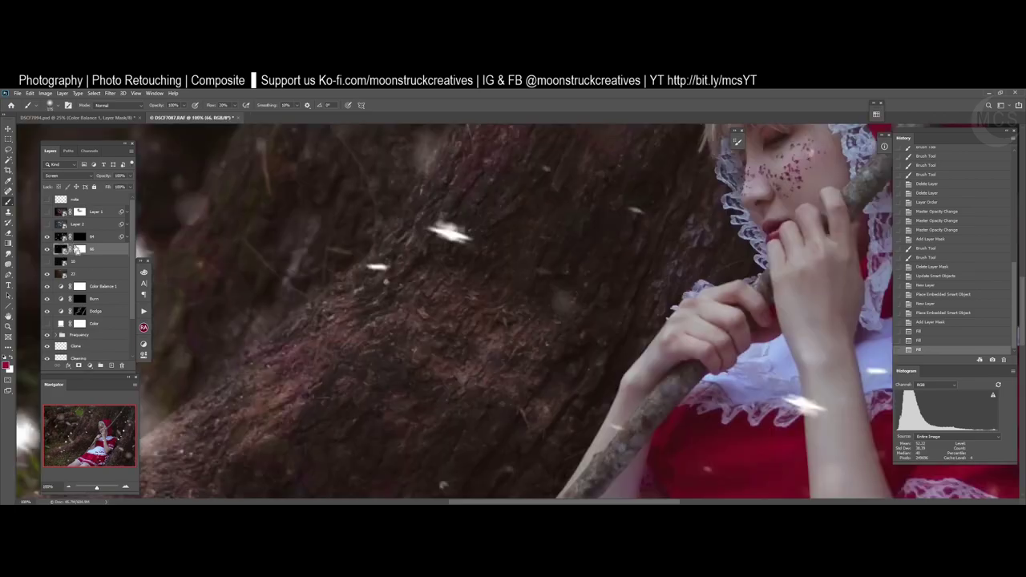
pyautogui.moveTo(424, 242); pyautogui.dragTo(657, 306)
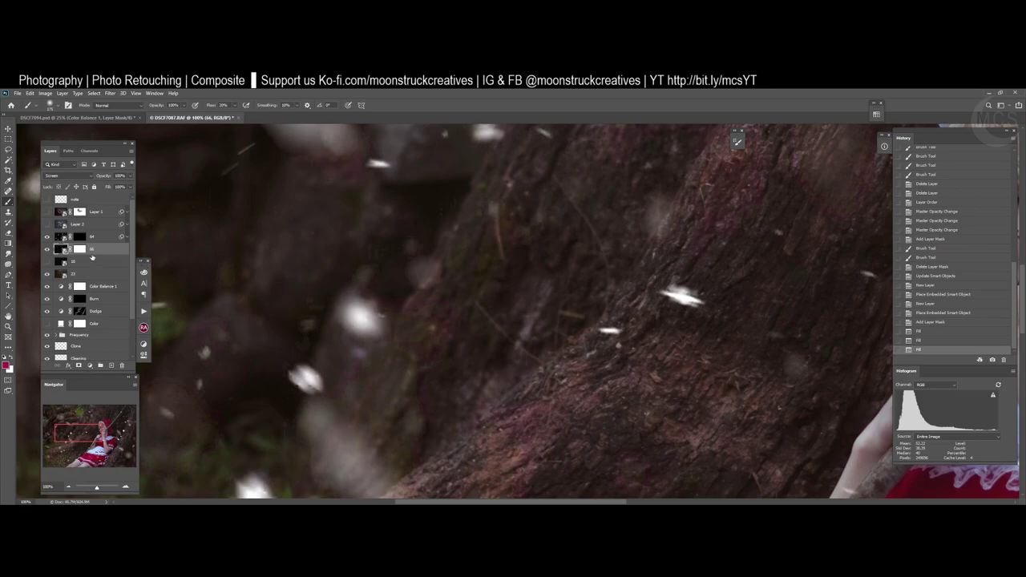
pyautogui.click(48, 250)
pyautogui.click(48, 250)
pyautogui.moveTo(377, 284); pyautogui.dragTo(404, 287)
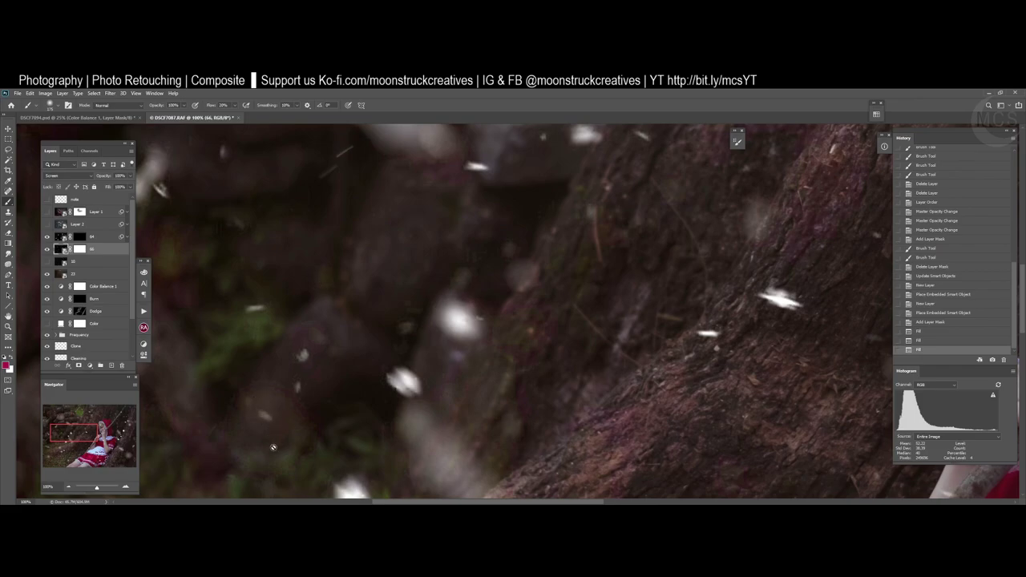
pyautogui.moveTo(253, 401); pyautogui.dragTo(296, 338)
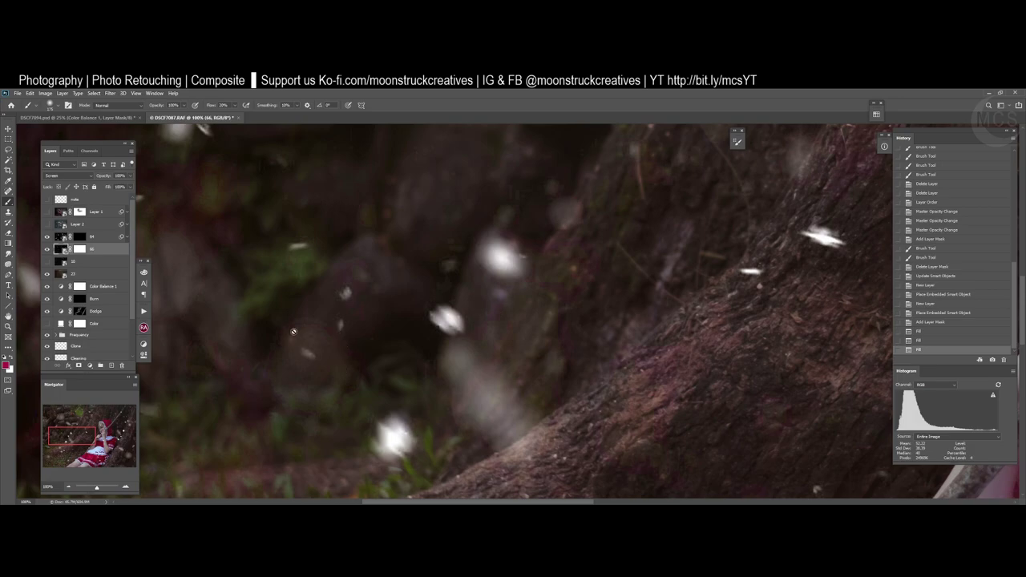
# - Apply a Gaussian Blur with a 4.0-pixel radius to snow layer 66, comparing the preview on and off
pyautogui.click(110, 93)
pyautogui.moveTo(160, 214)
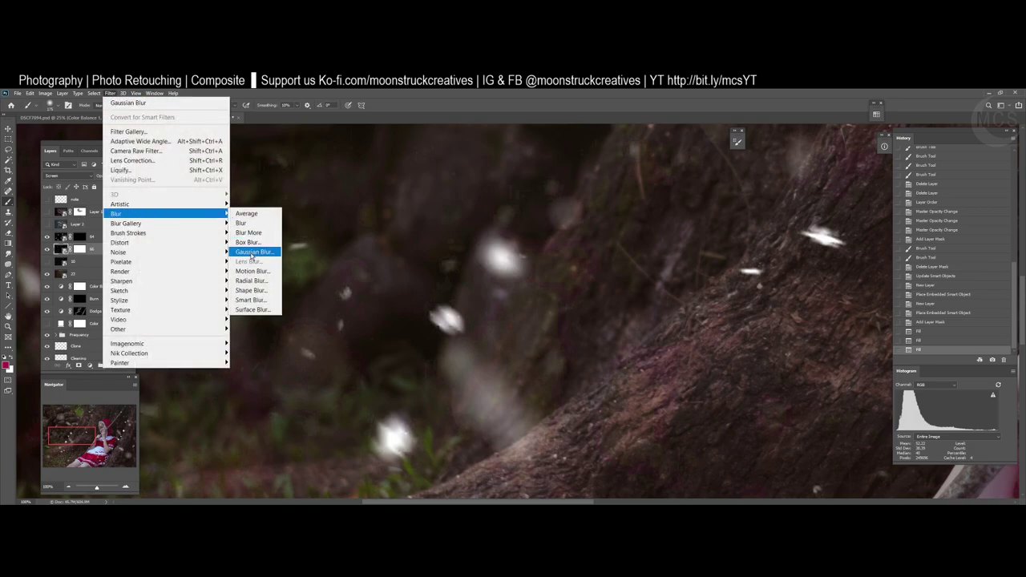
pyautogui.click(252, 255)
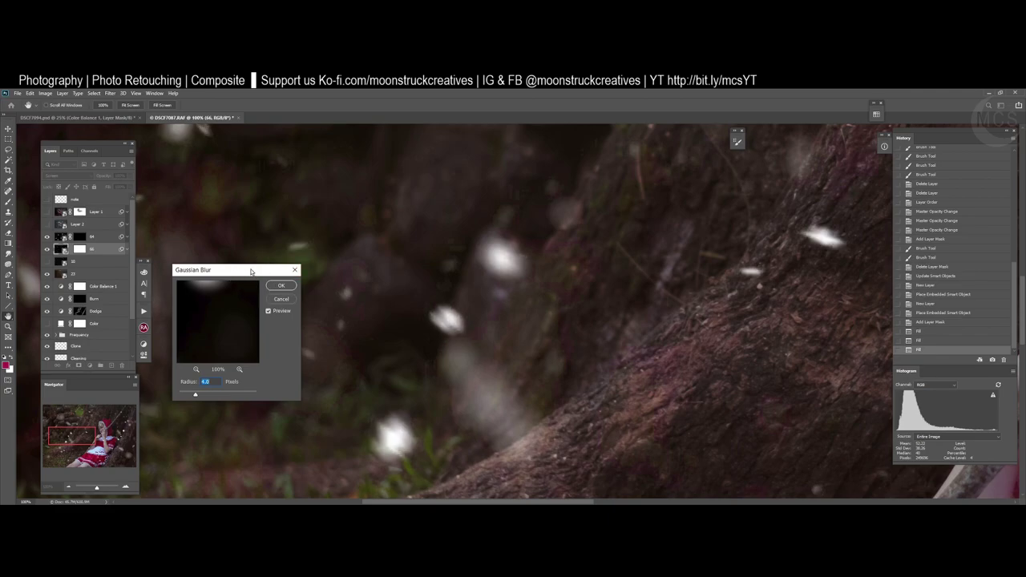
pyautogui.moveTo(251, 271); pyautogui.dragTo(717, 256)
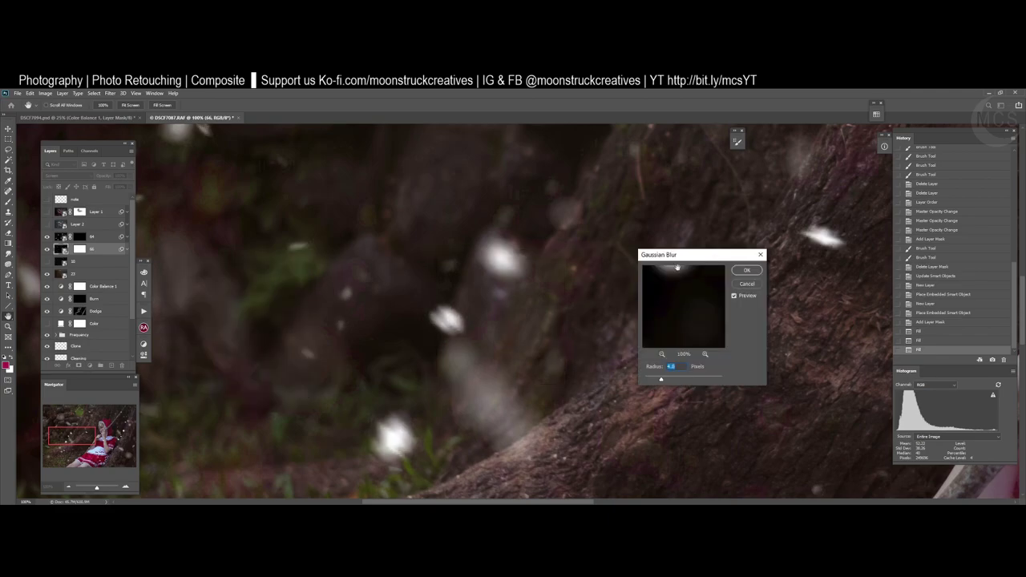
pyautogui.click(734, 296)
pyautogui.click(734, 295)
pyautogui.click(747, 271)
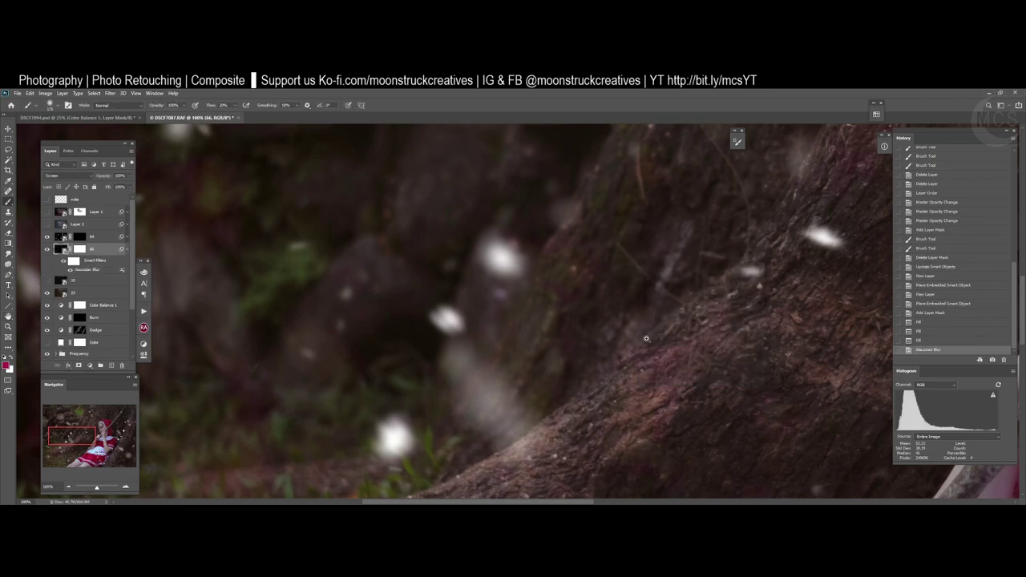
# - Brush black on layer 66's mask to remove the bright snowflakes on the trunk just right of the red hood
pyautogui.moveTo(646, 338); pyautogui.dragTo(632, 298)
pyautogui.press('z')
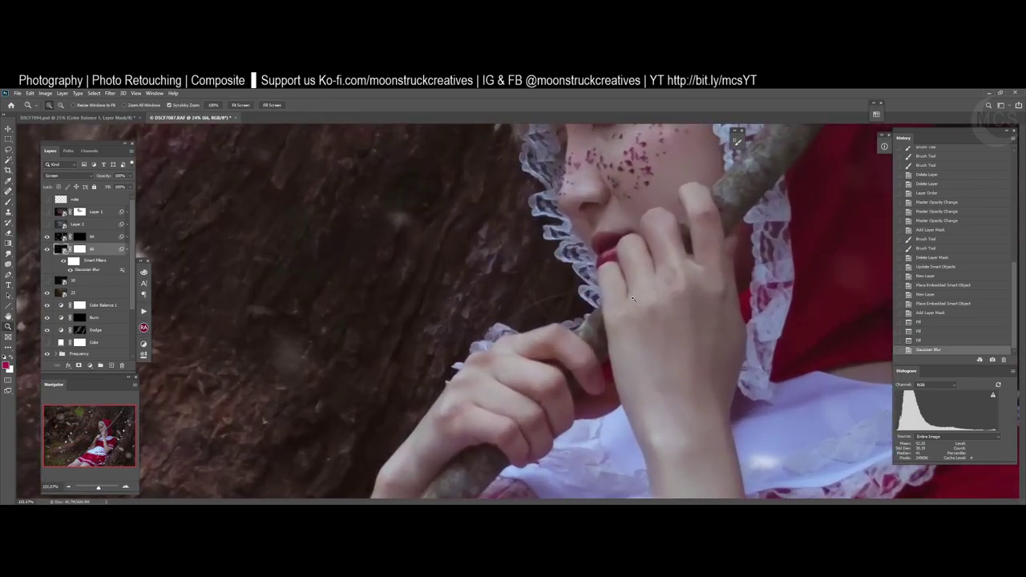
pyautogui.press('b')
pyautogui.moveTo(361, 262)
pyautogui.mouseDown()
pyautogui.moveTo(584, 343)
pyautogui.moveTo(446, 337)
pyautogui.mouseUp()
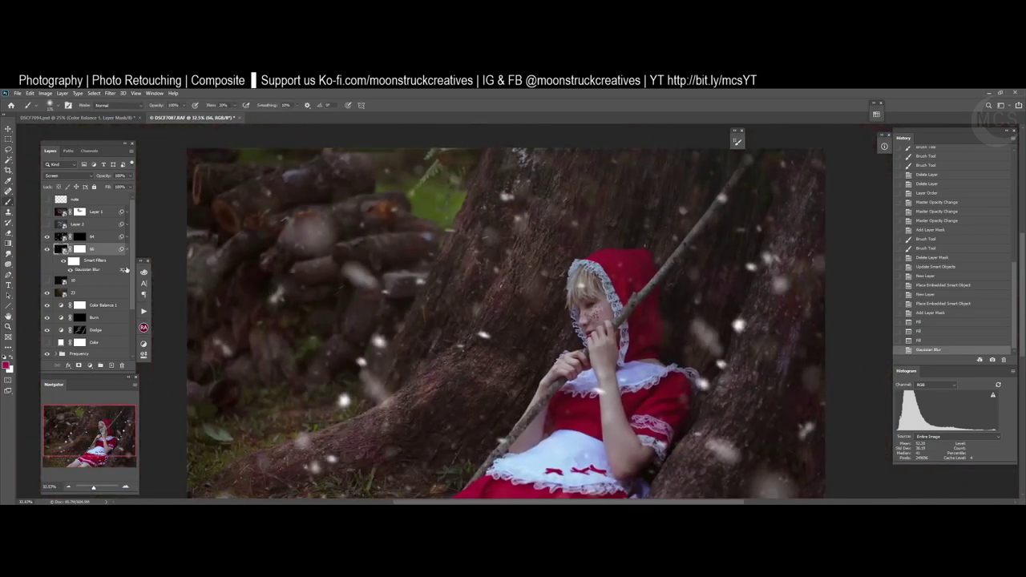
pyautogui.click(77, 251)
pyautogui.press('z')
pyautogui.scroll(-2, 484, 301)
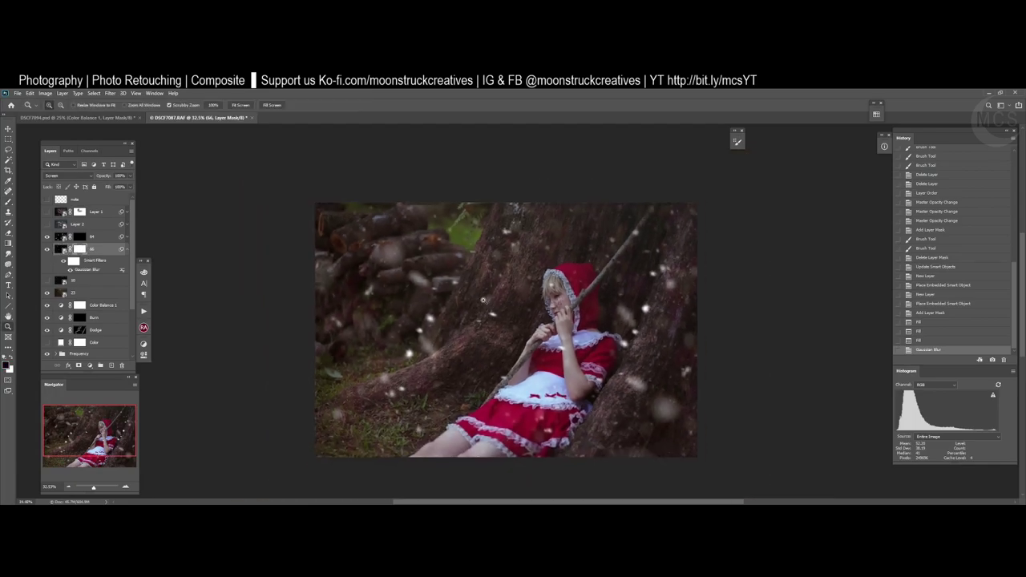
pyautogui.moveTo(483, 301); pyautogui.dragTo(481, 300)
pyautogui.scroll(2, 542, 345)
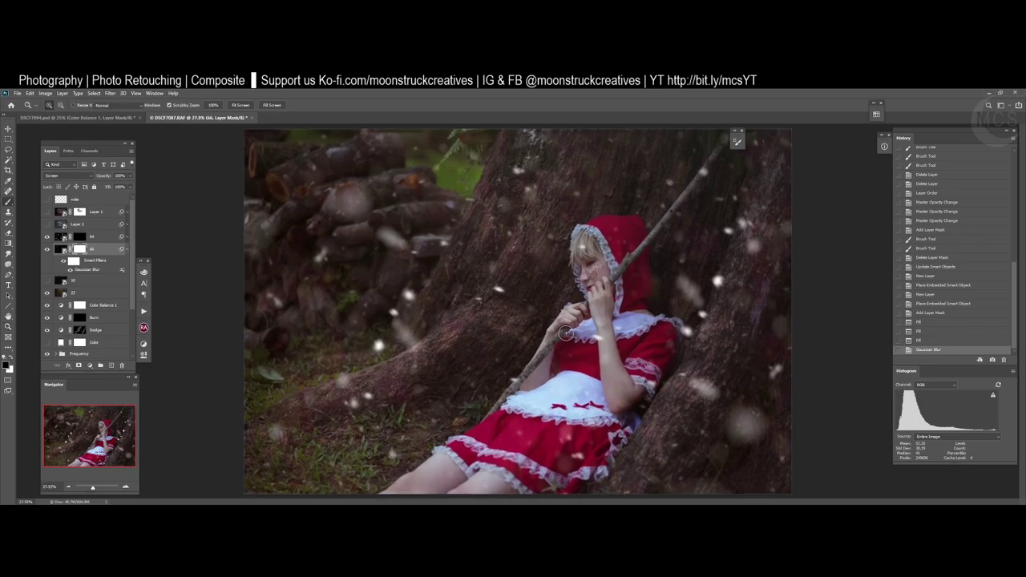
pyautogui.press('b')
pyautogui.moveTo(715, 292); pyautogui.dragTo(701, 235)
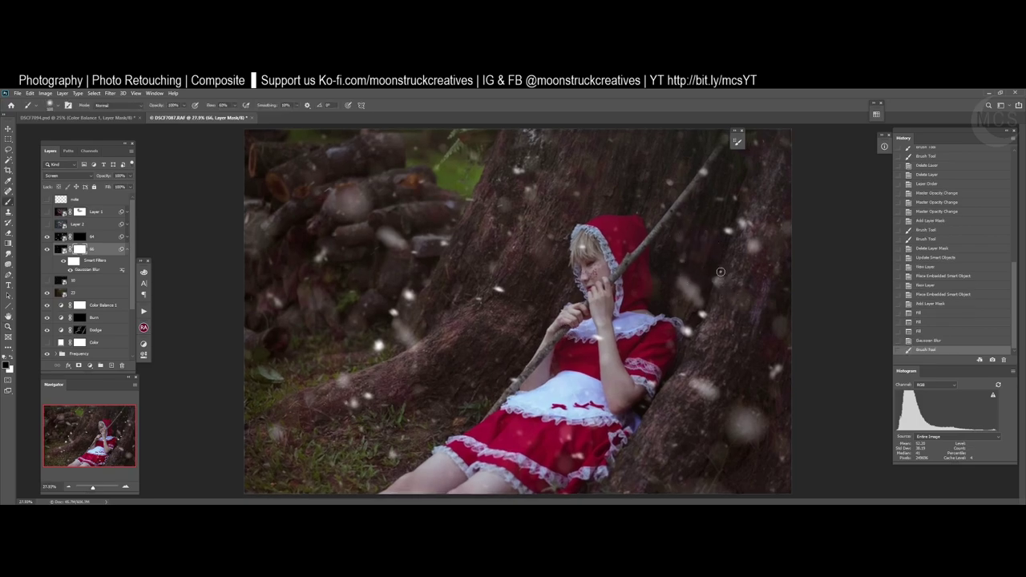
pyautogui.moveTo(719, 286)
pyautogui.mouseDown()
pyautogui.moveTo(712, 324)
pyautogui.moveTo(696, 338)
pyautogui.moveTo(743, 264)
pyautogui.mouseUp()
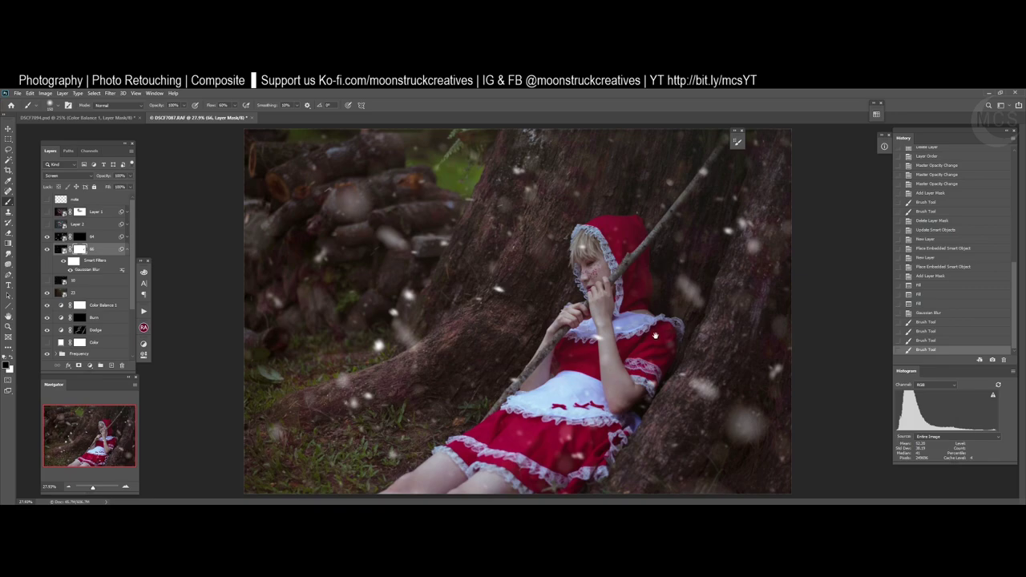
# - Fill the mask of snow layer 64 with white
pyautogui.click(81, 238)
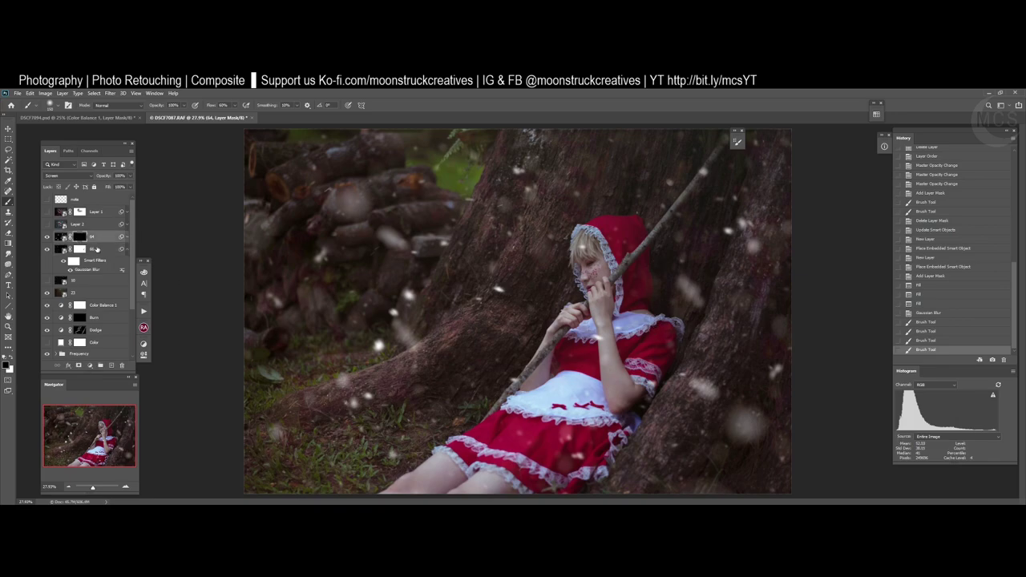
pyautogui.press('x')
pyautogui.hotkey('alt', 'BackSpace')
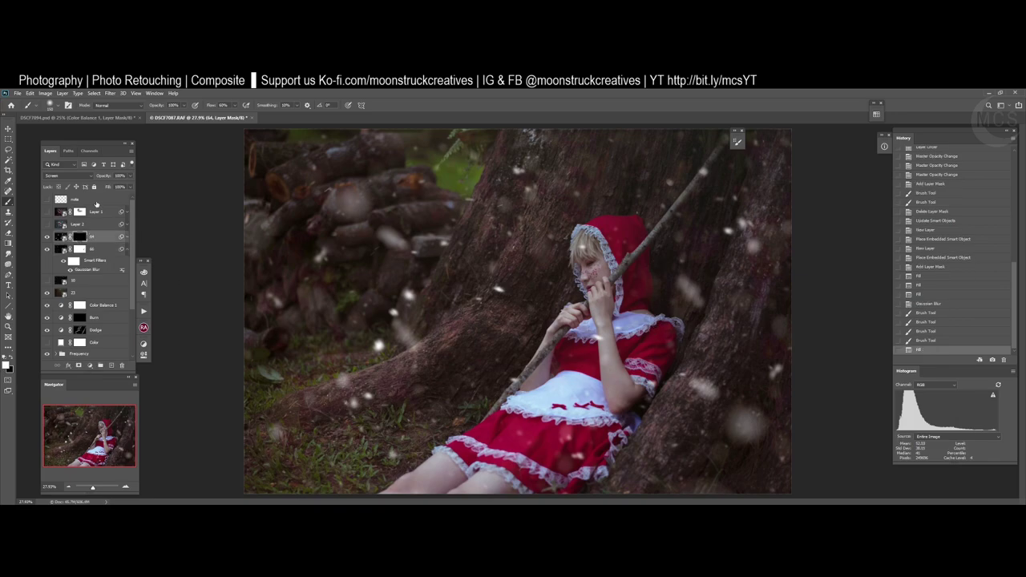
pyautogui.press('x')
pyautogui.hotkey('alt', 'BackSpace')
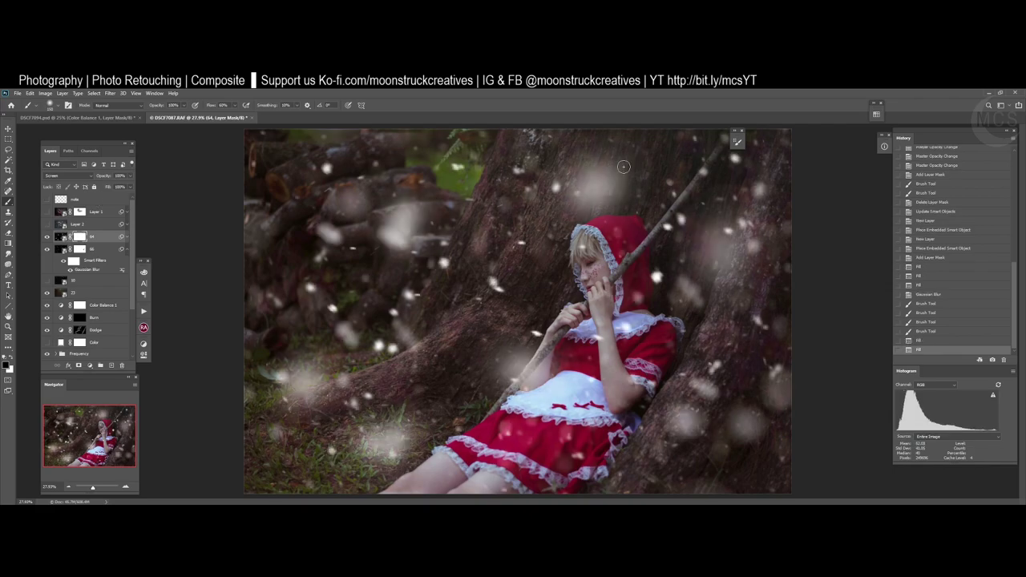
# - Try a much larger brush on layer 64's mask, painting the snow around the hood out and back in
pyautogui.press(']')
pyautogui.press(']')
pyautogui.press(']')
pyautogui.press(']')
pyautogui.press(']')
pyautogui.press(']')
pyautogui.press(']')
pyautogui.press(']')
pyautogui.moveTo(637, 165)
pyautogui.mouseDown()
pyautogui.moveTo(542, 210)
pyautogui.moveTo(575, 216)
pyautogui.moveTo(615, 246)
pyautogui.mouseUp()
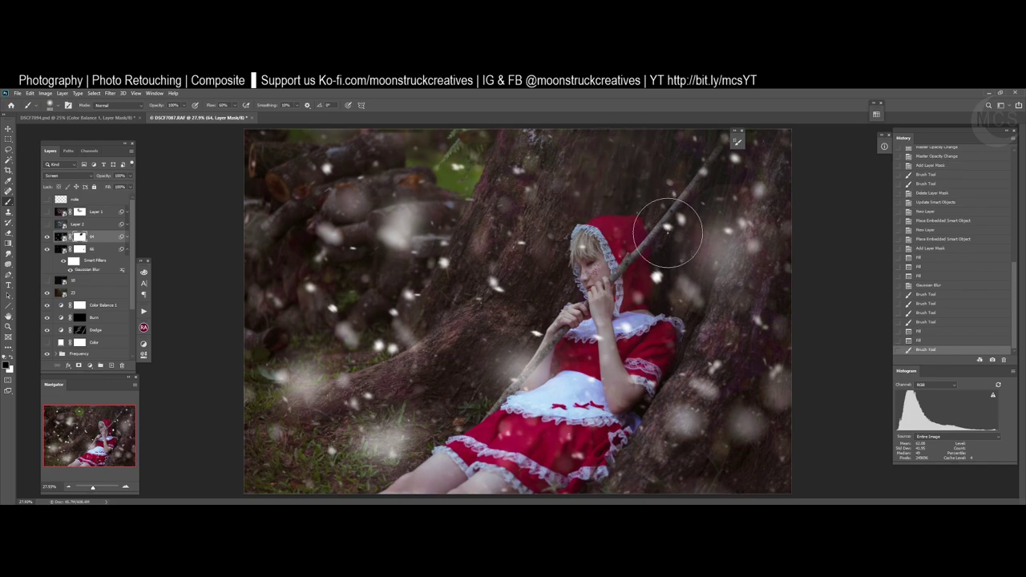
pyautogui.click(579, 268)
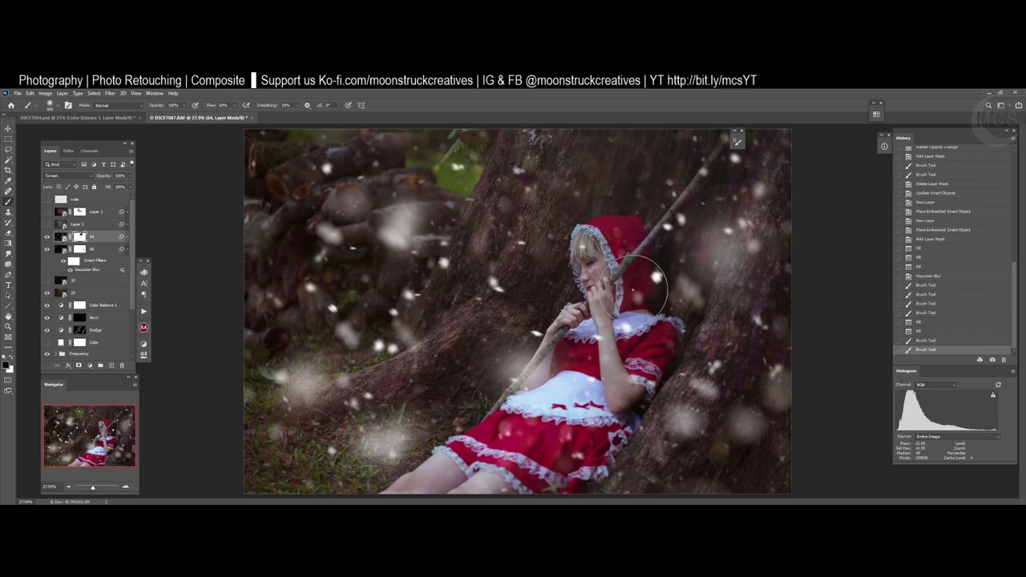
pyautogui.moveTo(629, 288); pyautogui.dragTo(624, 272)
pyautogui.moveTo(624, 265)
pyautogui.mouseDown()
pyautogui.moveTo(580, 176)
pyautogui.moveTo(614, 176)
pyautogui.moveTo(537, 240)
pyautogui.moveTo(609, 229)
pyautogui.mouseUp()
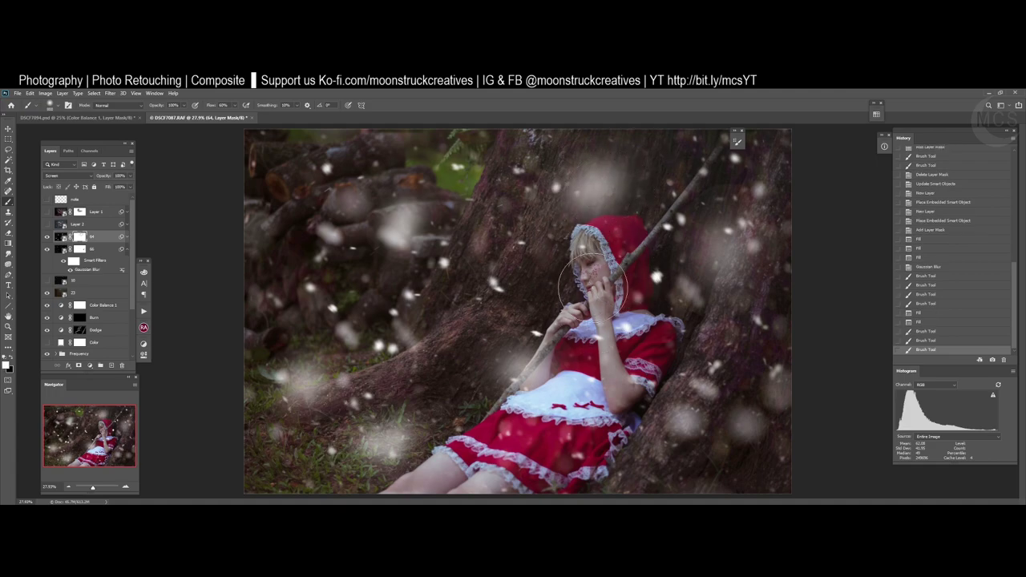
# - Paint black on layer 64's mask over the large blurred flakes above the hood, on the right trunk, the grass, the roots and the log pile
pyautogui.press('x')
pyautogui.click(606, 184)
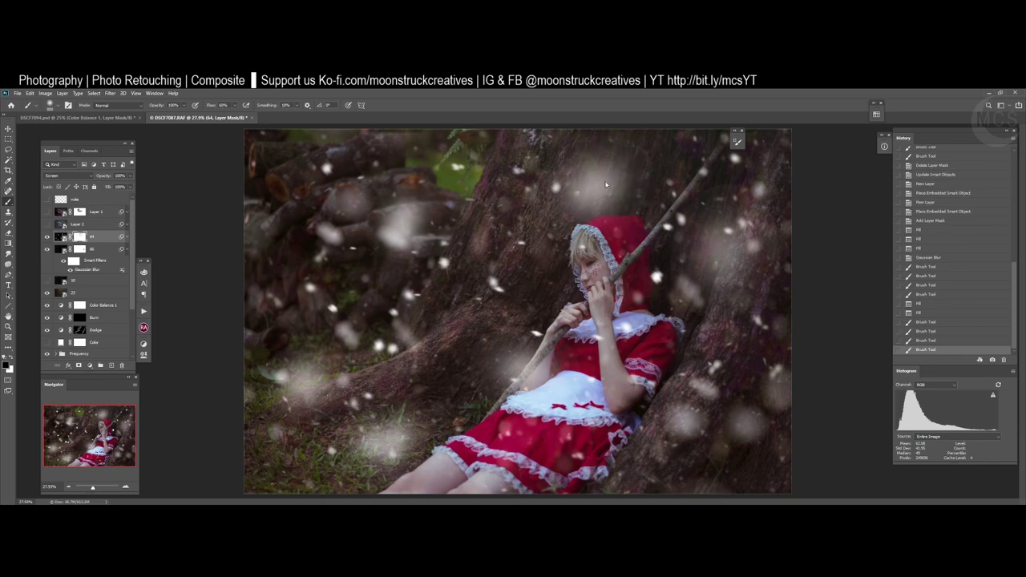
pyautogui.moveTo(606, 186)
pyautogui.mouseDown()
pyautogui.moveTo(569, 213)
pyautogui.moveTo(553, 193)
pyautogui.moveTo(564, 202)
pyautogui.moveTo(552, 213)
pyautogui.moveTo(593, 271)
pyautogui.moveTo(640, 269)
pyautogui.moveTo(660, 224)
pyautogui.mouseUp()
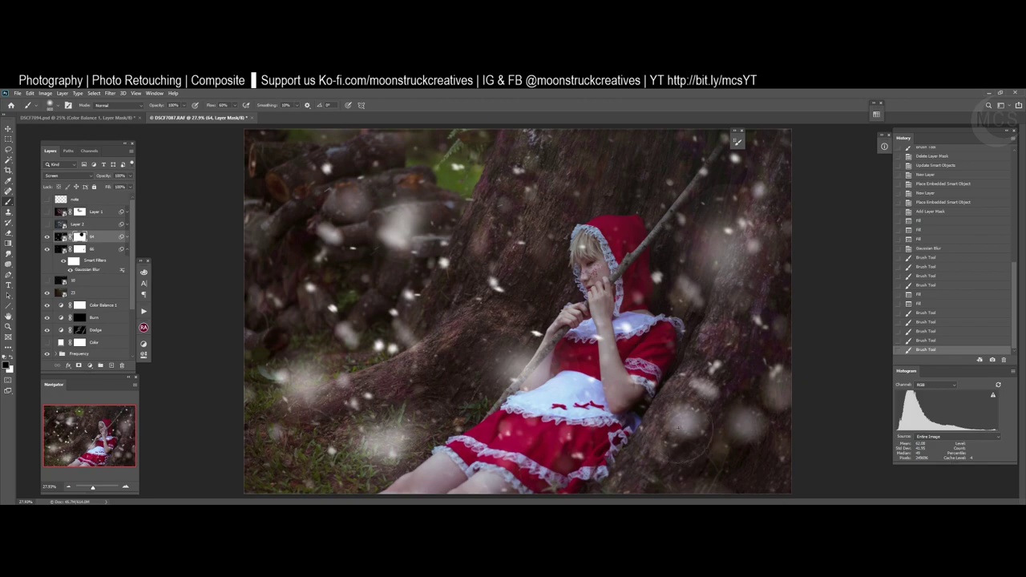
pyautogui.moveTo(686, 425)
pyautogui.mouseDown()
pyautogui.moveTo(756, 436)
pyautogui.moveTo(632, 440)
pyautogui.moveTo(678, 417)
pyautogui.mouseUp()
pyautogui.moveTo(384, 444); pyautogui.dragTo(402, 427)
pyautogui.moveTo(297, 371); pyautogui.dragTo(301, 379)
pyautogui.moveTo(418, 214); pyautogui.dragTo(401, 218)
pyautogui.moveTo(353, 211)
pyautogui.mouseDown()
pyautogui.moveTo(343, 219)
pyautogui.moveTo(375, 209)
pyautogui.mouseUp()
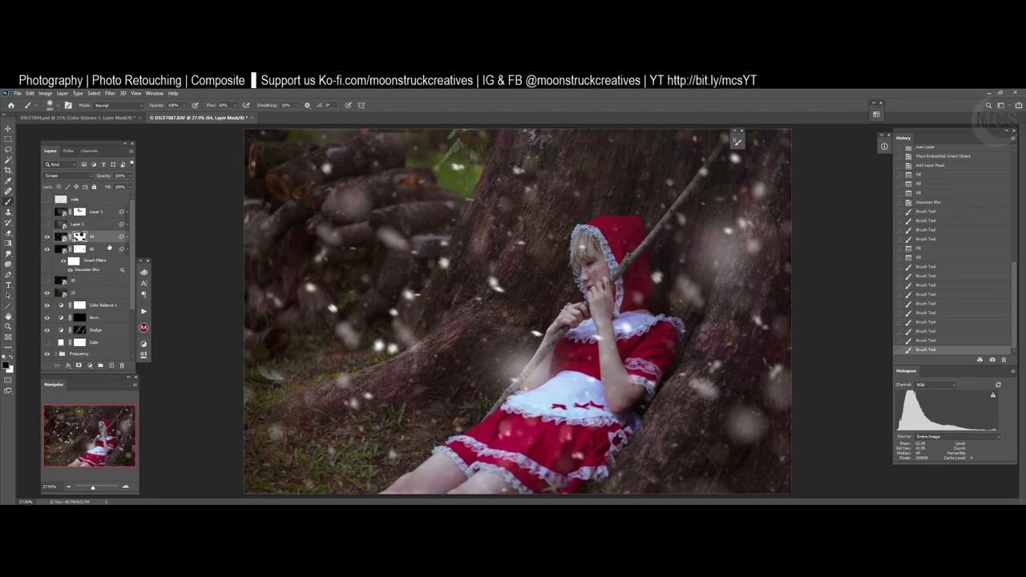
# - Paint out the snowflake covering the model's hair on layer 66's mask with a much smaller black brush
pyautogui.press('z')
pyautogui.hotkey('ctrl', '1')
pyautogui.moveTo(675, 265); pyautogui.dragTo(476, 343)
pyautogui.moveTo(570, 246); pyautogui.dragTo(449, 271)
pyautogui.press('space')
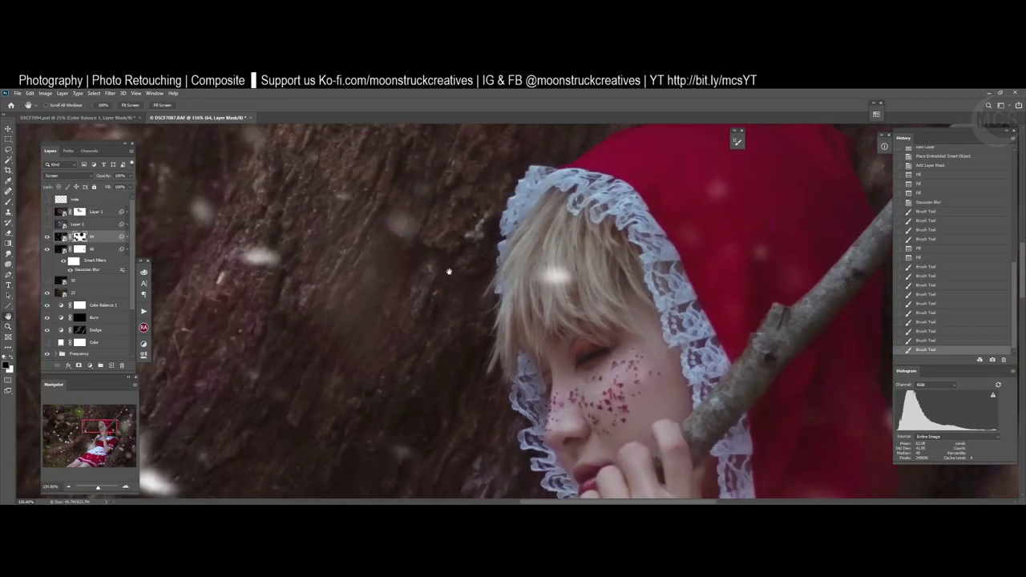
pyautogui.click(47, 251)
pyautogui.click(47, 250)
pyautogui.click(80, 249)
pyautogui.press('b')
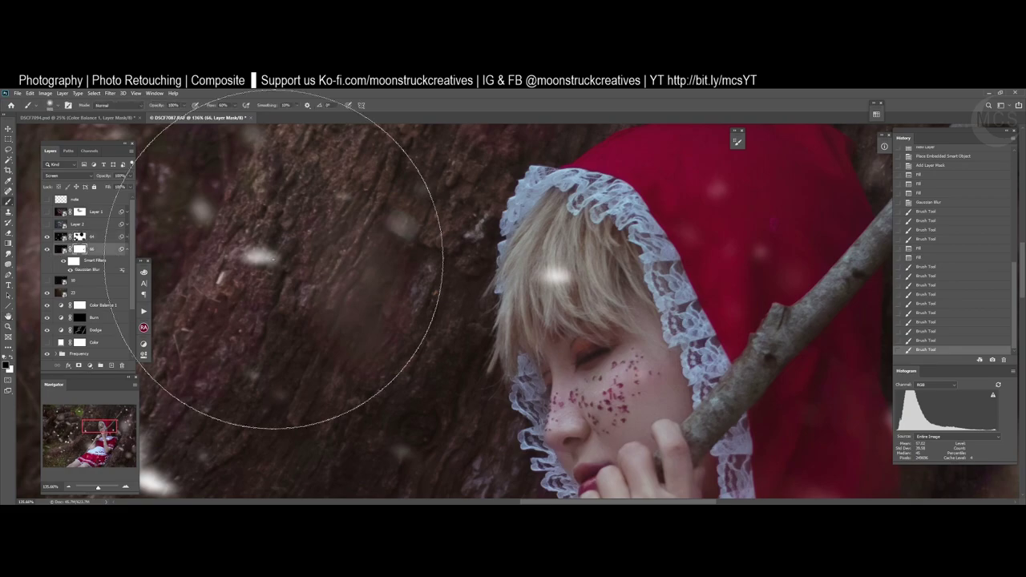
pyautogui.press('[')
pyautogui.press('[')
pyautogui.press('[')
pyautogui.press('[')
pyautogui.press('[')
pyautogui.press('[')
pyautogui.press('[')
pyautogui.press('[')
pyautogui.press('[')
pyautogui.press('[')
pyautogui.moveTo(551, 274); pyautogui.dragTo(568, 273)
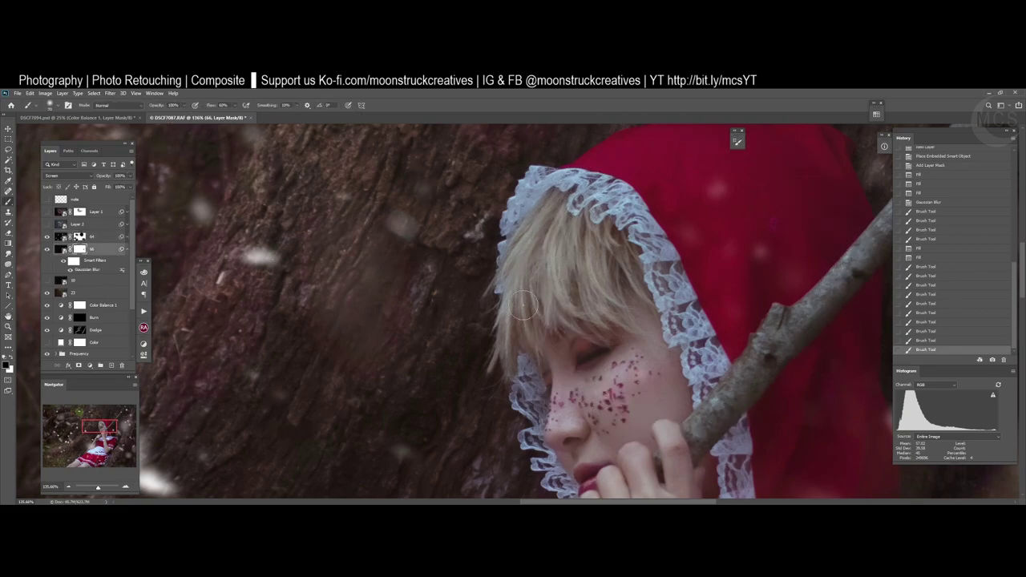
# - Compare layer 66 shown and hidden around the model, and mask out its snow near the face and raised hand
pyautogui.hotkey('ctrl', 'space')
pyautogui.moveTo(649, 356); pyautogui.dragTo(614, 361)
pyautogui.hotkey('ctrl', 'space')
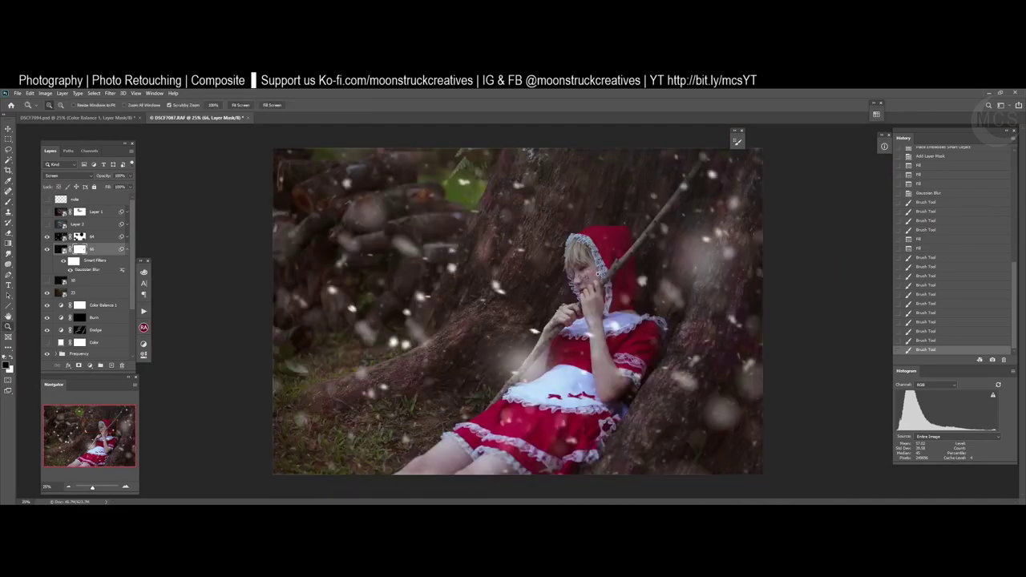
pyautogui.moveTo(641, 320); pyautogui.dragTo(678, 238)
pyautogui.press('b')
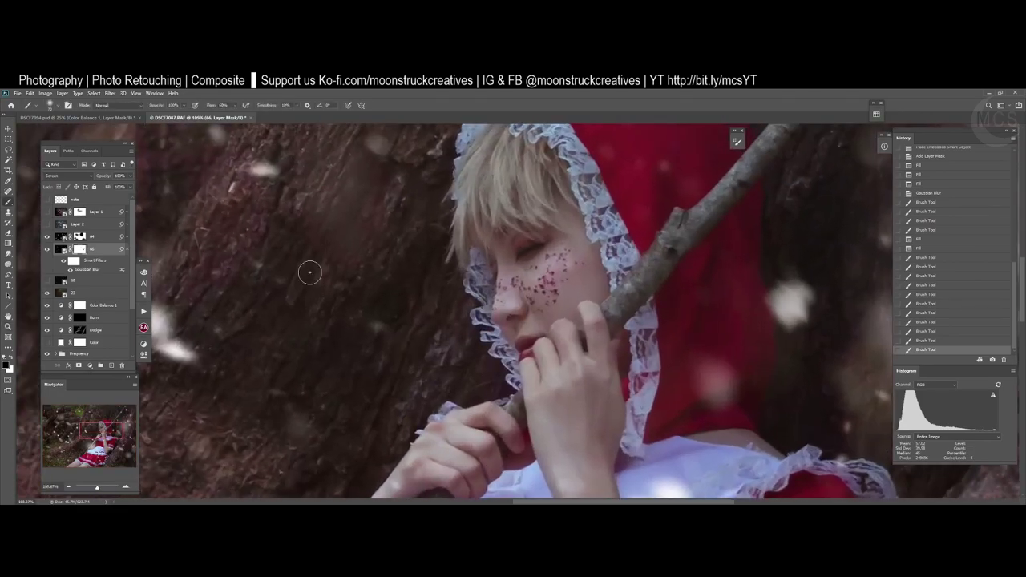
pyautogui.click(47, 250)
pyautogui.click(46, 249)
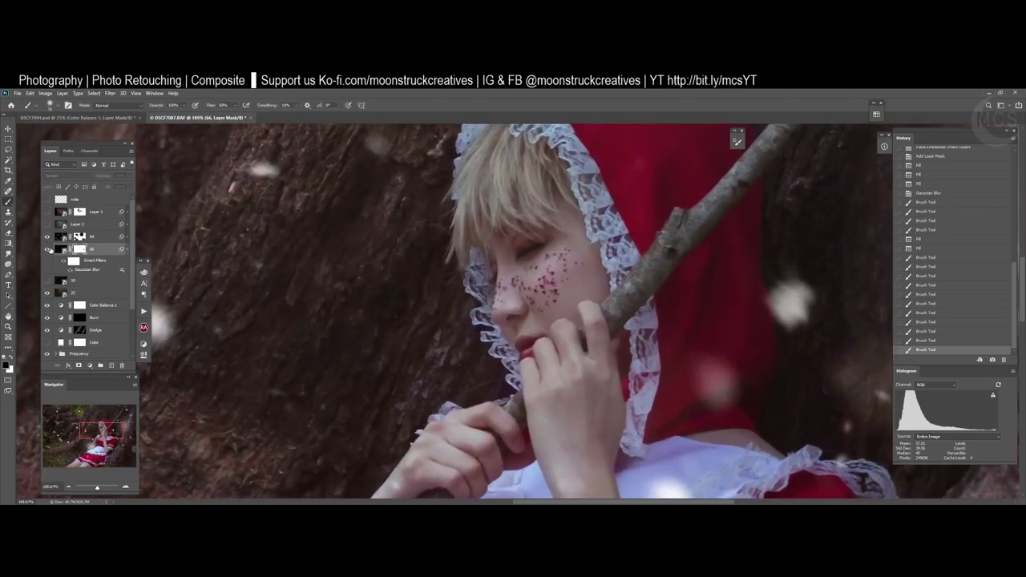
pyautogui.click(537, 296)
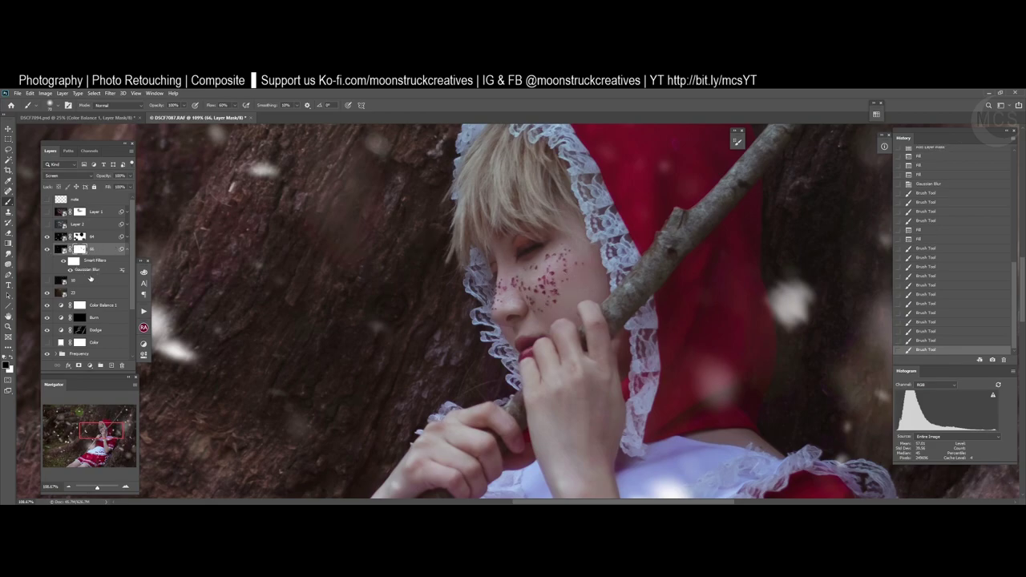
# - Check overlay layer 10 shown and hidden, and delete it
pyautogui.click(89, 282)
pyautogui.click(48, 282)
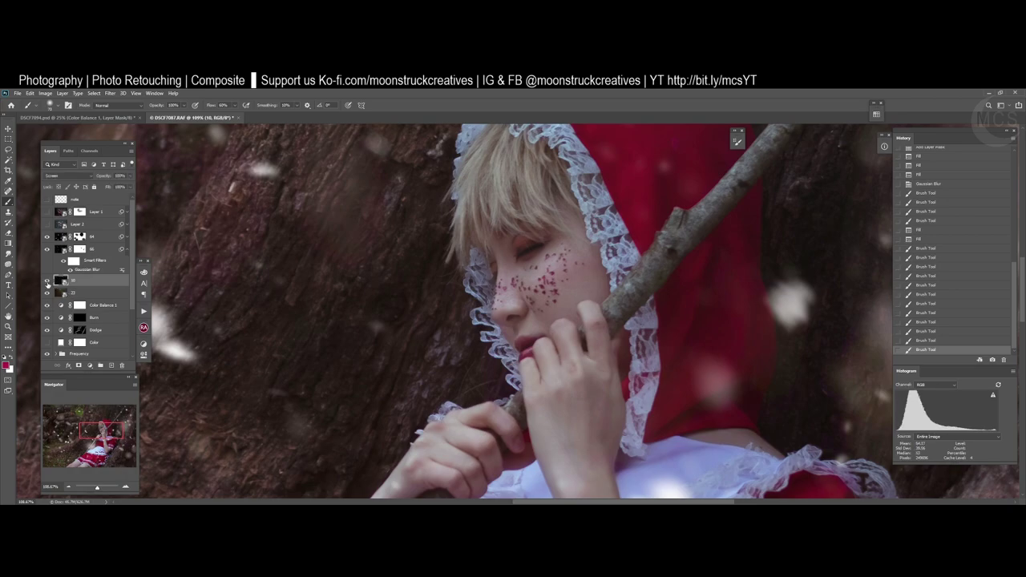
pyautogui.click(47, 282)
pyautogui.click(121, 364)
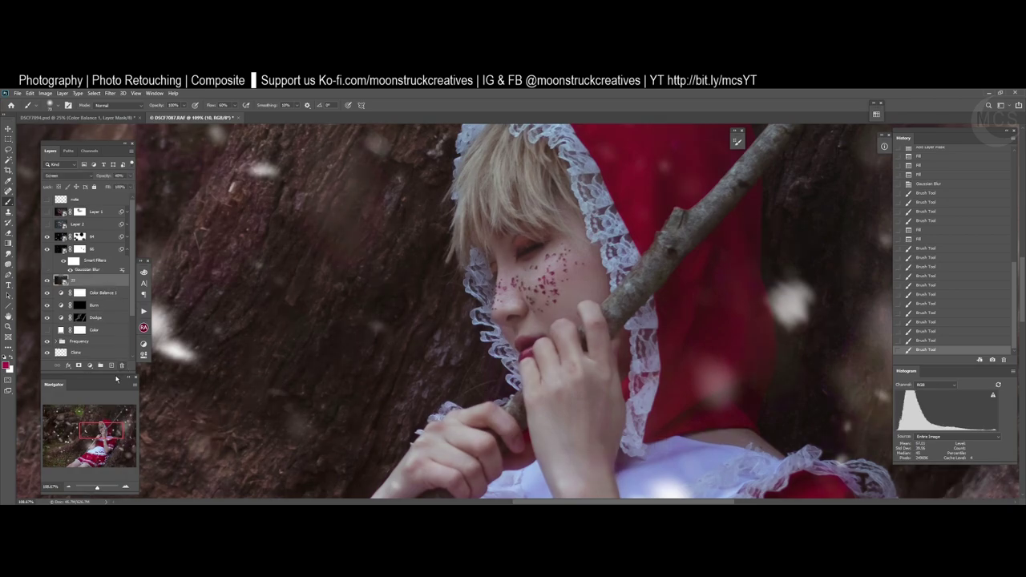
# - Add a new empty layer above overlay 23 and name it "snow patch"
pyautogui.click(112, 365)
pyautogui.doubleClick(78, 281)
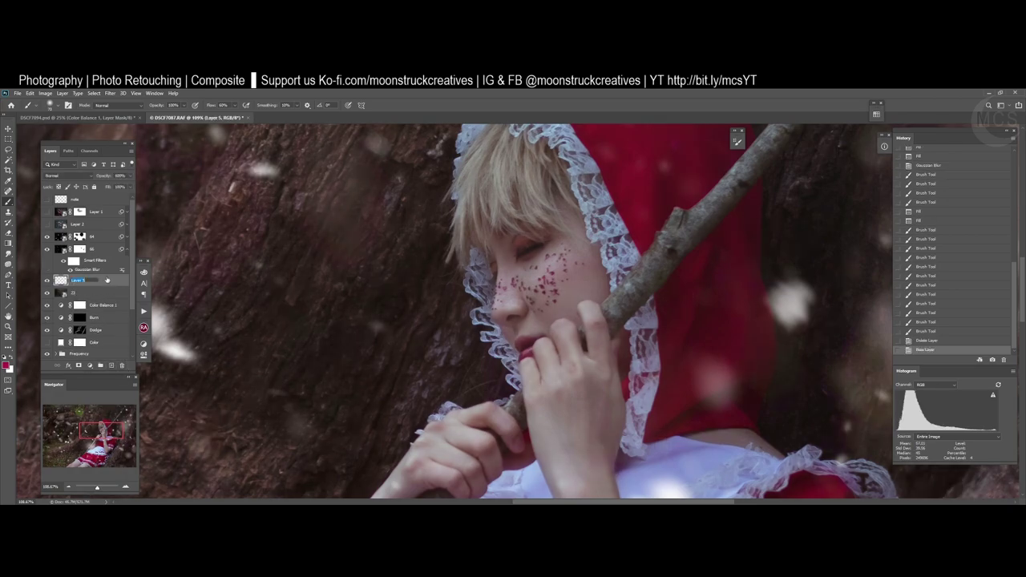
pyautogui.write('snow patch')
pyautogui.press('Return')
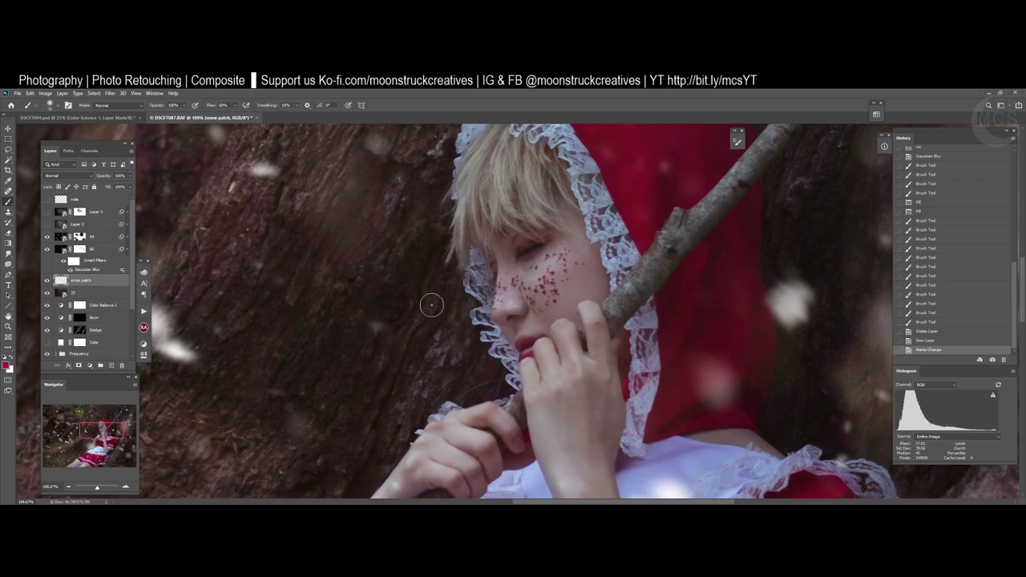
# - Try stamping white snow on the bark beside the model's hands with the large patchy brush preset
pyautogui.rightClick(539, 265)
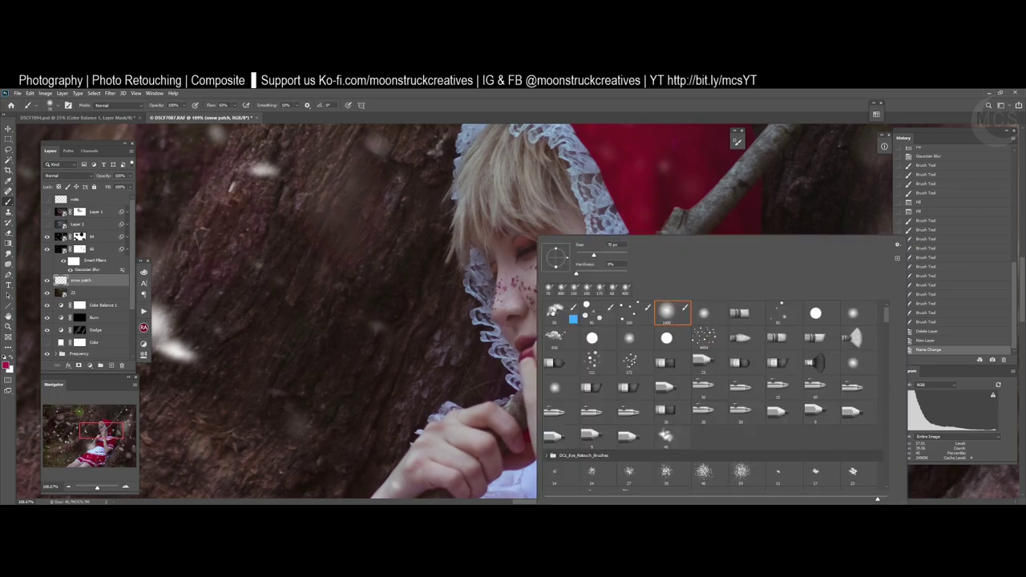
pyautogui.click(559, 312)
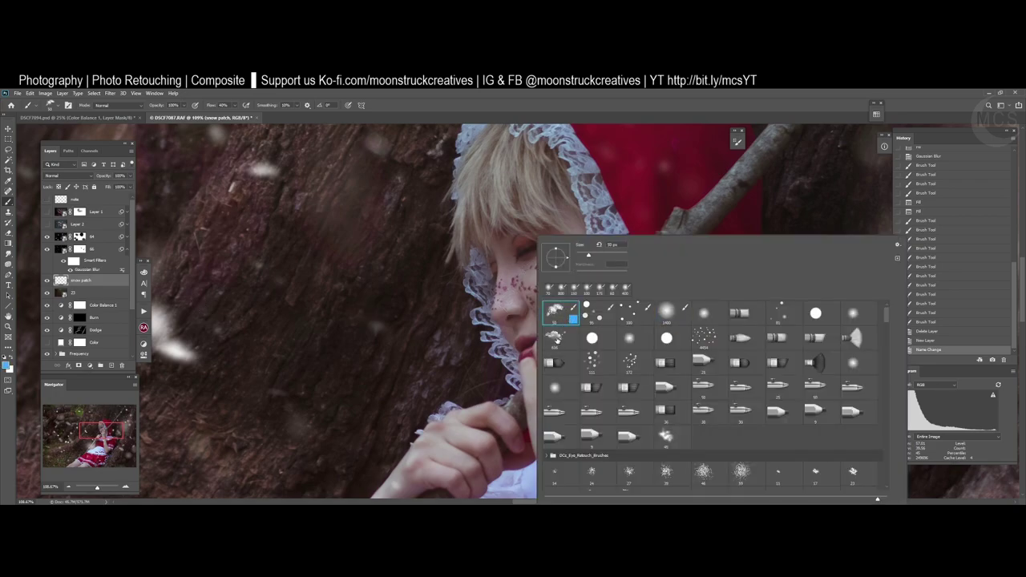
pyautogui.click(559, 338)
pyautogui.click(554, 101)
pyautogui.hotkey('ctrl', '-')
pyautogui.hotkey('ctrl', '-')
pyautogui.hotkey('ctrl', '-')
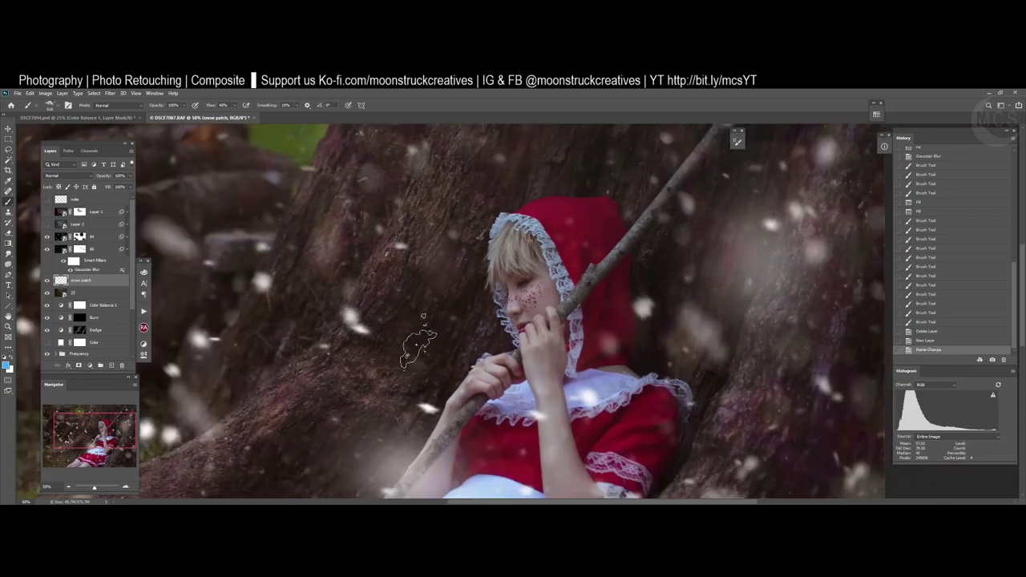
pyautogui.click(441, 344)
pyautogui.hotkey('ctrl', 'z')
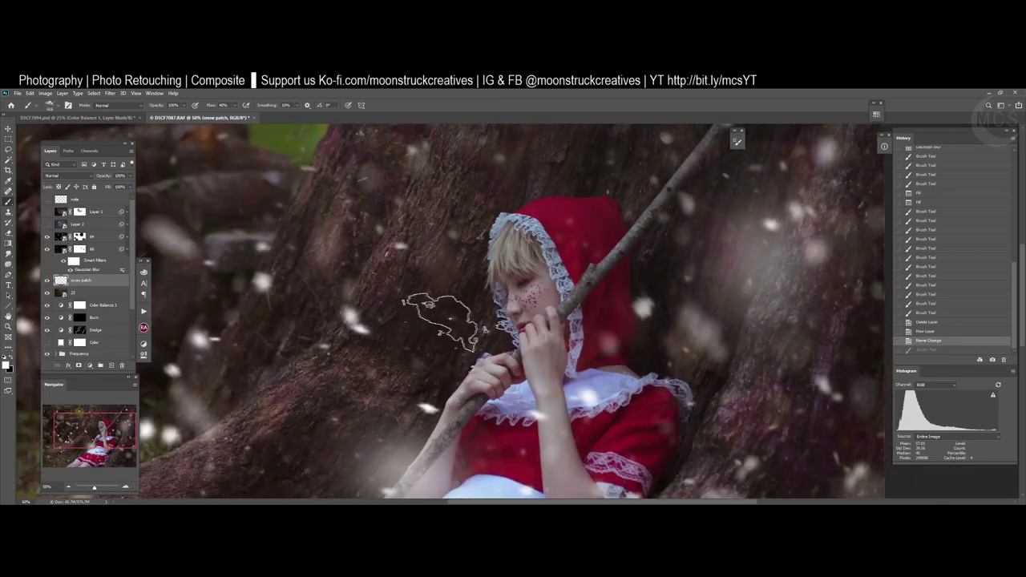
pyautogui.click(441, 341)
pyautogui.click(449, 340)
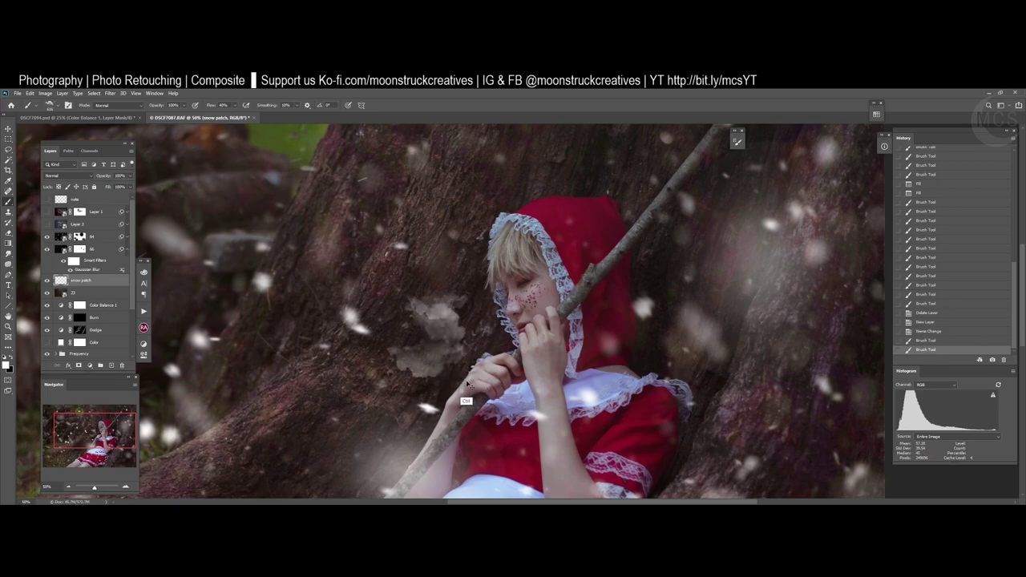
pyautogui.hotkey('ctrl', 'z')
pyautogui.hotkey('ctrl', 'z')
# - Choose the first textured snow brush preset and make white the foreground colour
pyautogui.rightClick(462, 295)
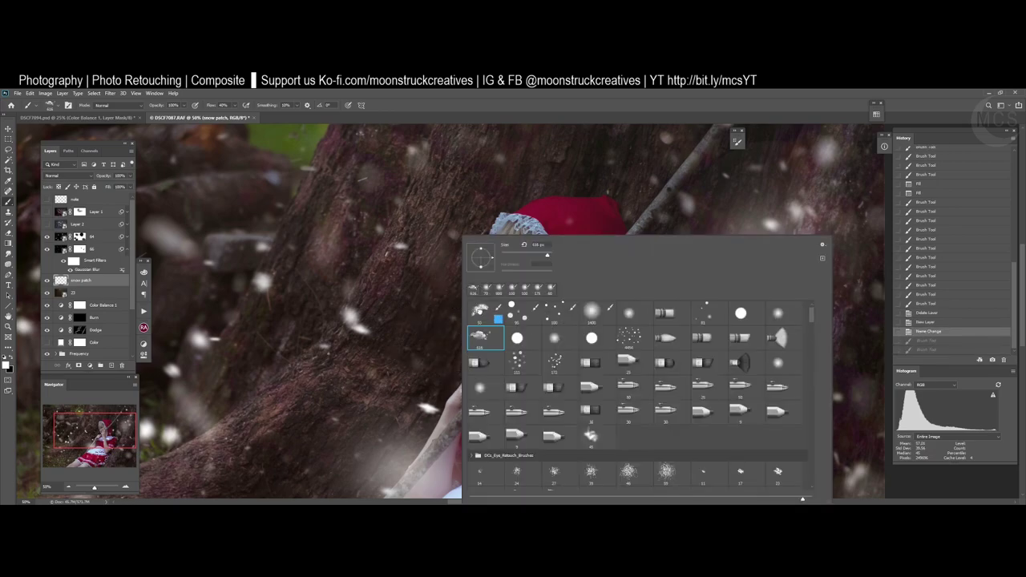
pyautogui.click(480, 311)
pyautogui.click(484, 223)
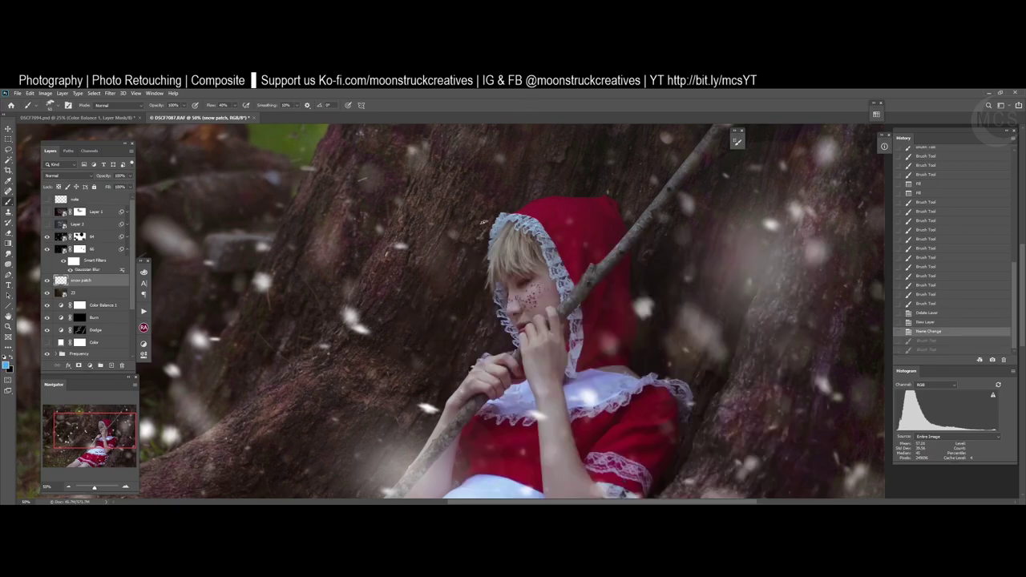
pyautogui.press('x')
# - Try dabbing small white snow specks on the bark beside the hands, and clear them with undo and the Eraser
pyautogui.click(426, 345)
pyautogui.click(435, 345)
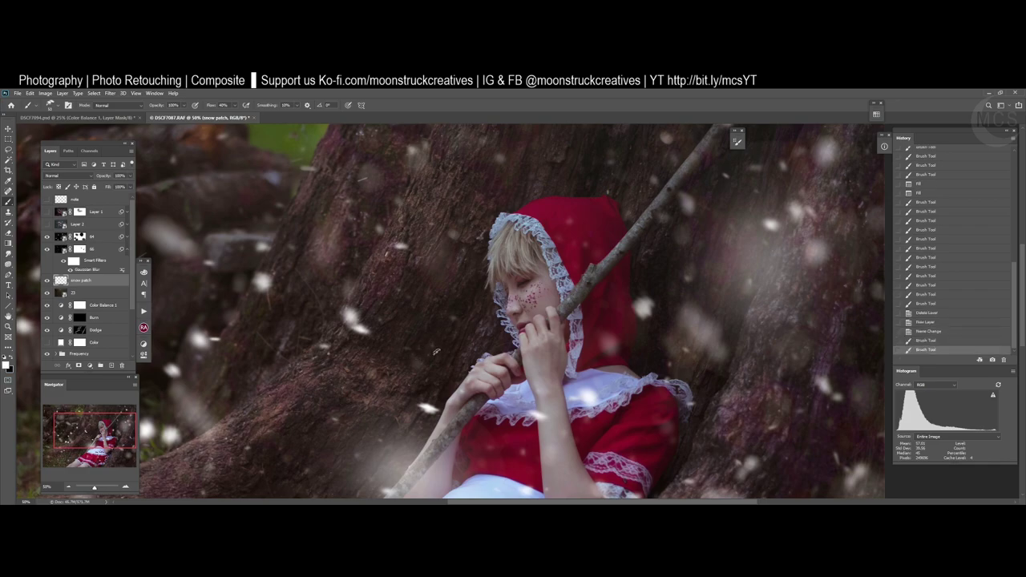
pyautogui.click(436, 356)
pyautogui.click(430, 357)
pyautogui.click(430, 351)
pyautogui.click(432, 353)
pyautogui.click(435, 349)
pyautogui.click(440, 346)
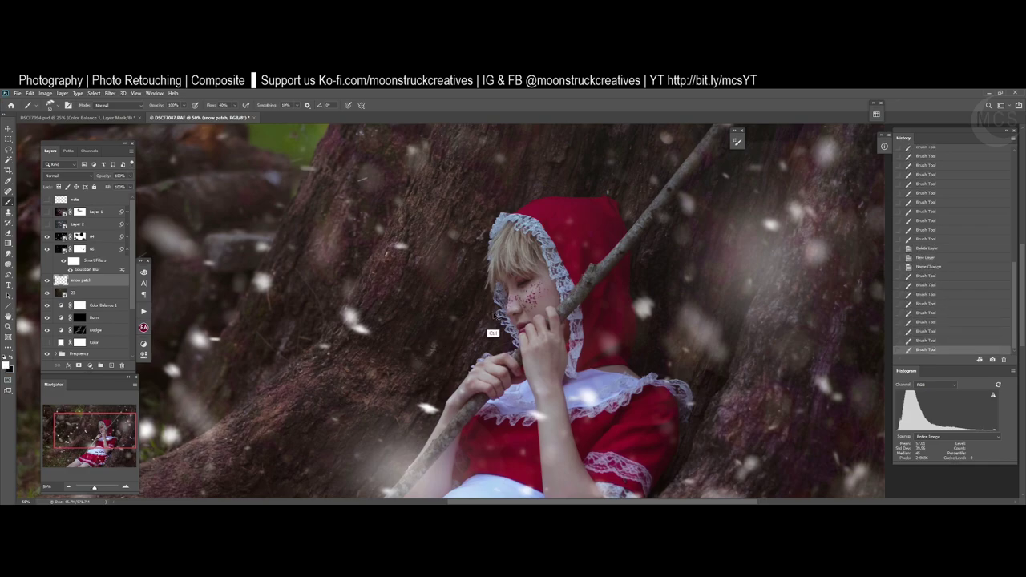
pyautogui.hotkey('ctrl', 'z')
pyautogui.hotkey('ctrl', 'z')
pyautogui.hotkey('ctrl', 'z')
pyautogui.hotkey('ctrl', 'z')
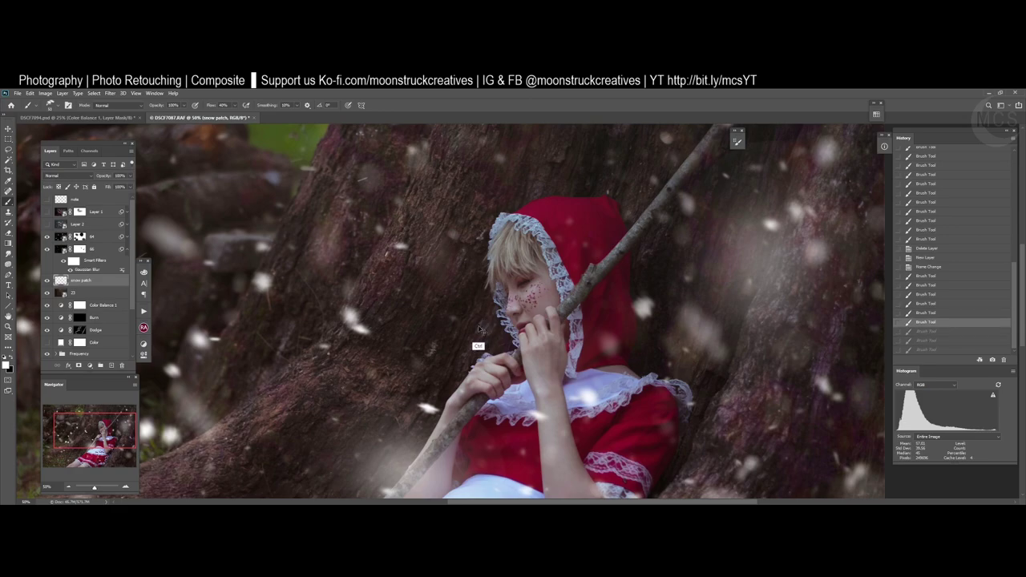
pyautogui.press('e')
pyautogui.click(430, 383)
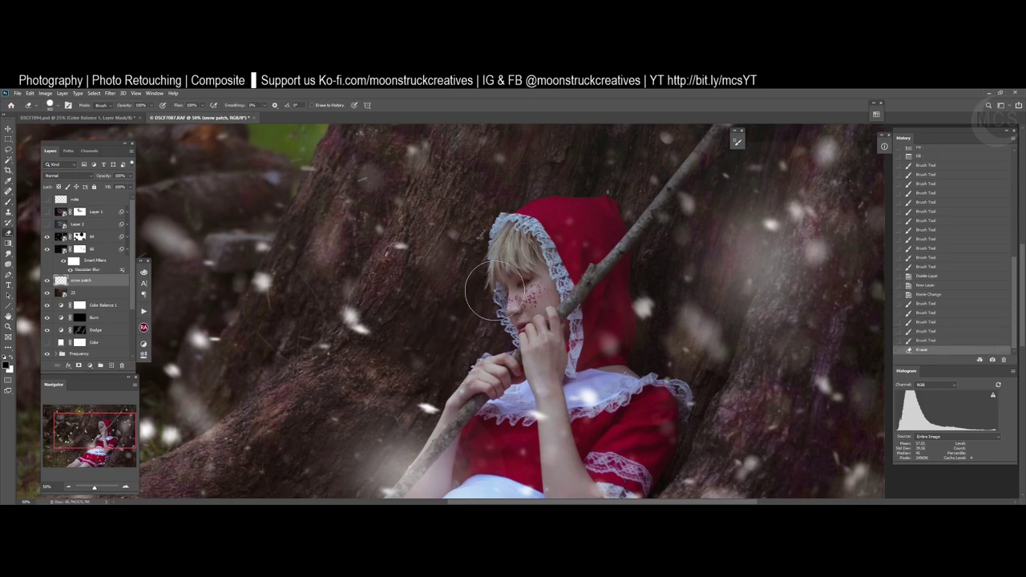
pyautogui.press('b')
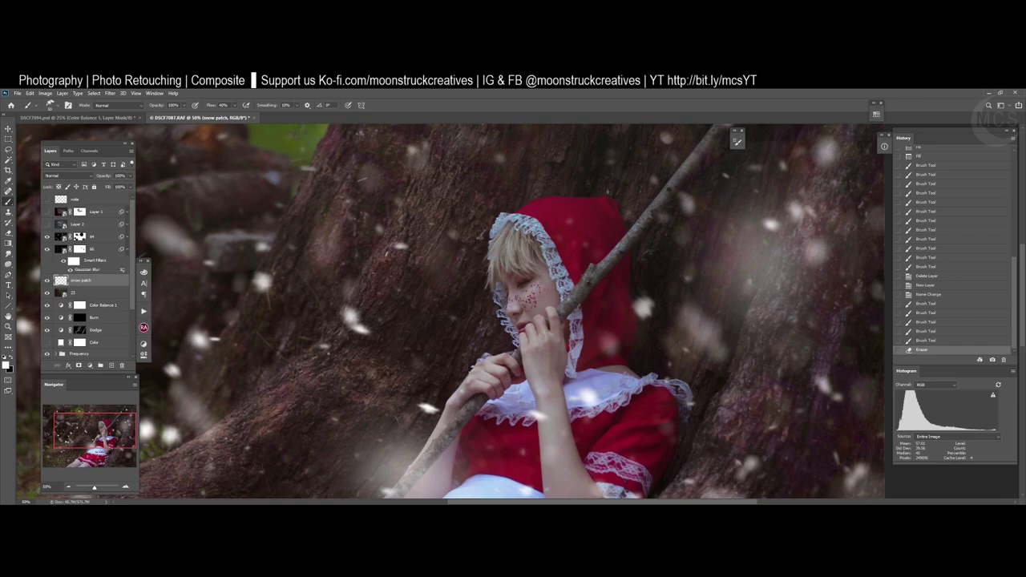
# - Set the brush flow to 100% and dab small bits of snow onto the model's blond hair
pyautogui.hotkey('shift', '0')
pyautogui.moveTo(518, 239); pyautogui.dragTo(519, 251)
pyautogui.click(519, 239)
pyautogui.click(518, 239)
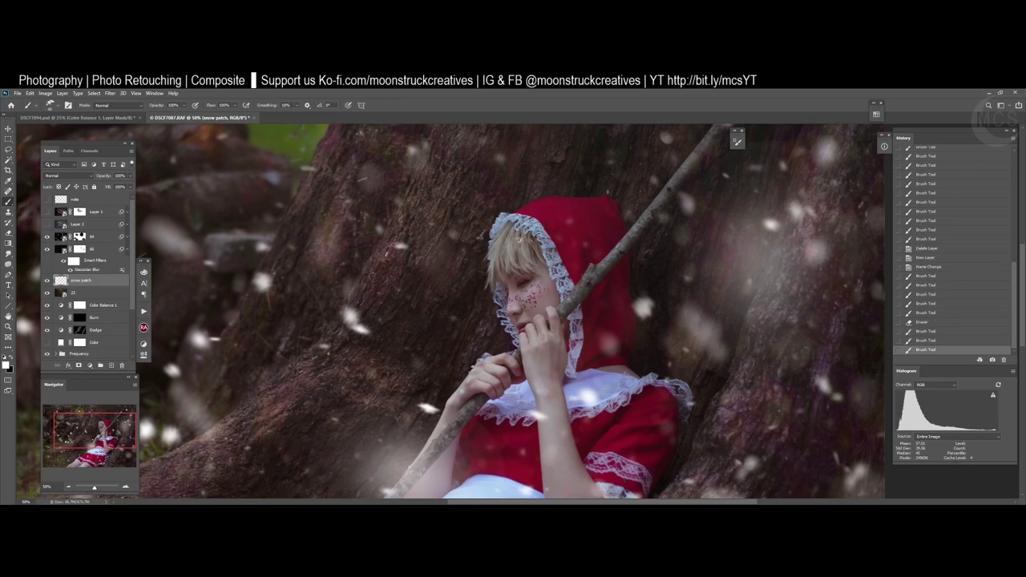
pyautogui.click(520, 238)
pyautogui.click(520, 239)
pyautogui.click(531, 259)
pyautogui.click(533, 259)
pyautogui.click(533, 257)
pyautogui.click(530, 253)
pyautogui.click(530, 253)
# - Dab small bits of white snow along the lace edge of the red hood
pyautogui.click(563, 244)
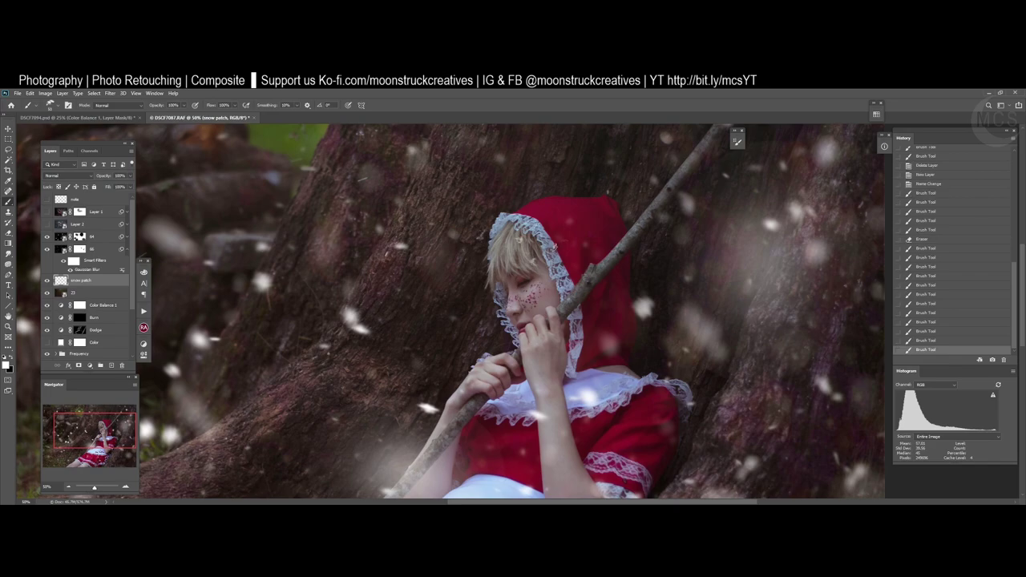
pyautogui.click(558, 252)
pyautogui.click(558, 255)
pyautogui.click(560, 258)
pyautogui.click(560, 258)
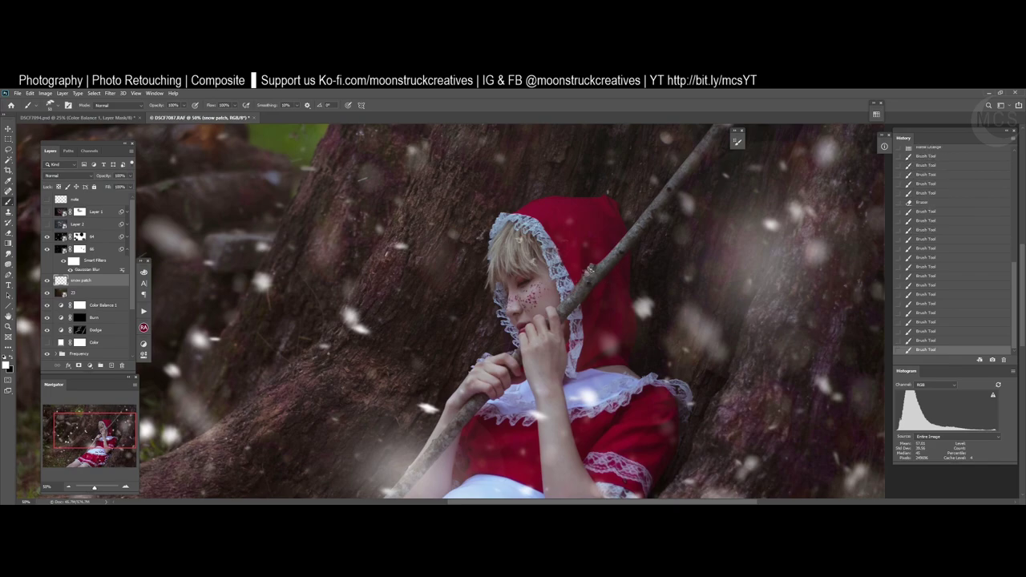
# - Dab white snow onto the knot of the wooden branch beside the hood
pyautogui.click(590, 269)
pyautogui.click(594, 266)
pyautogui.click(595, 265)
pyautogui.click(600, 264)
pyautogui.click(599, 264)
pyautogui.click(599, 264)
# - Paint a patch of snow over the grass in the image's lower-left corner with a much larger snow brush
pyautogui.hotkey('ctrl', '-')
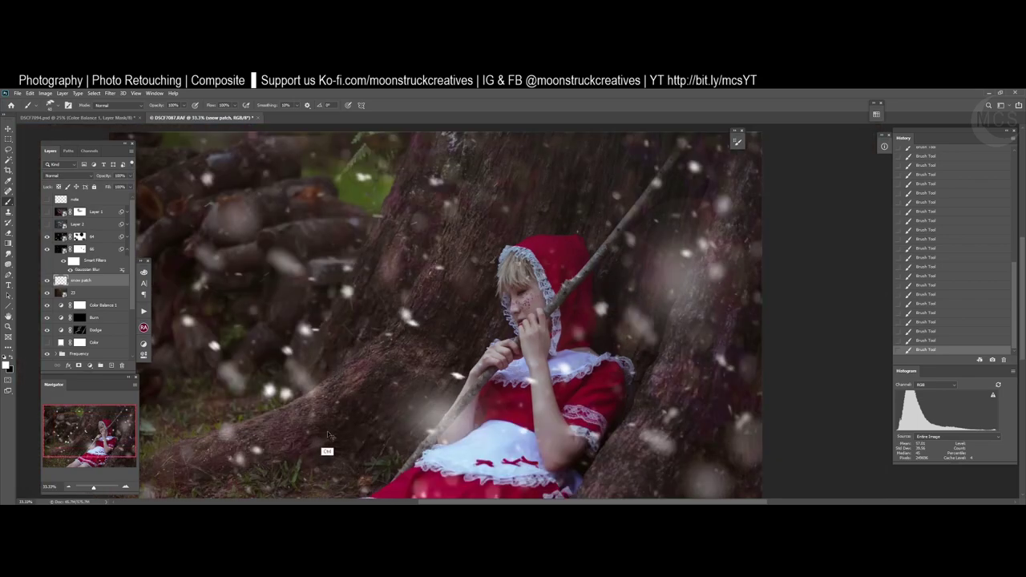
pyautogui.hotkey('ctrl', '-')
pyautogui.press(']')
pyautogui.press(']')
pyautogui.press(']')
pyautogui.press(']')
pyautogui.press(']')
pyautogui.press(']')
pyautogui.press(']')
pyautogui.press(']')
pyautogui.press(']')
pyautogui.press(']')
pyautogui.press(']')
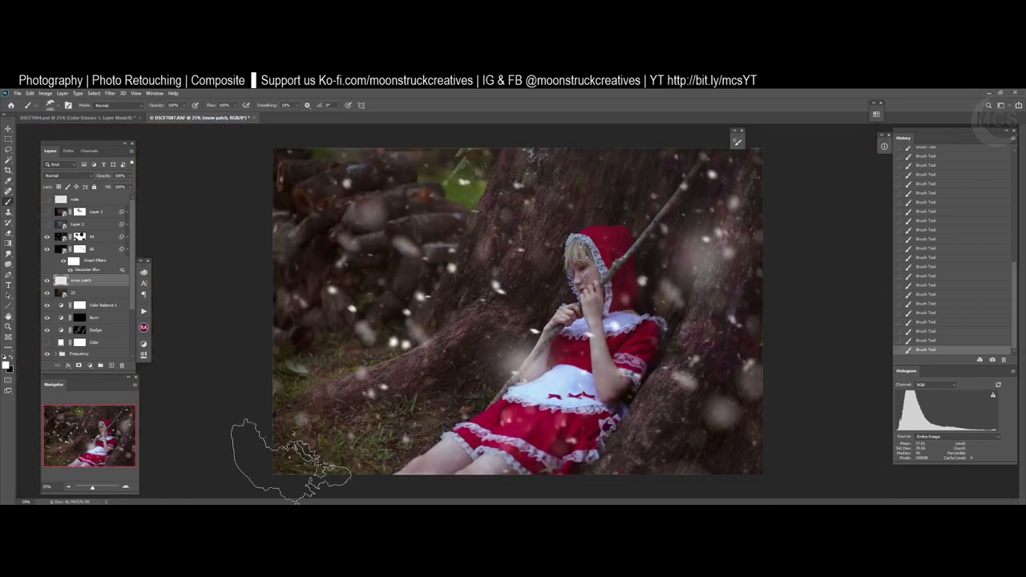
pyautogui.click(293, 455)
pyautogui.press('[')
pyautogui.press('[')
pyautogui.press('[')
pyautogui.press('[')
pyautogui.press('[')
pyautogui.press('[')
pyautogui.press('[')
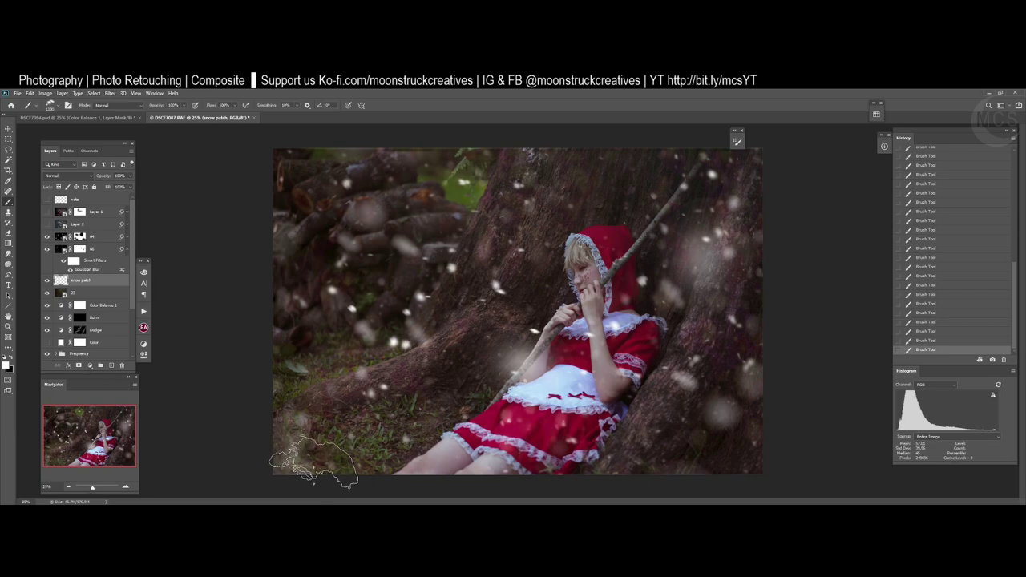
pyautogui.moveTo(319, 466)
pyautogui.mouseDown()
pyautogui.moveTo(345, 457)
pyautogui.moveTo(284, 465)
pyautogui.moveTo(340, 462)
pyautogui.moveTo(358, 467)
pyautogui.moveTo(348, 480)
pyautogui.moveTo(373, 461)
pyautogui.moveTo(277, 449)
pyautogui.mouseUp()
# - Paint snow along the tree root left of the model with a smaller brush and over the grass below with a larger one
pyautogui.press('[')
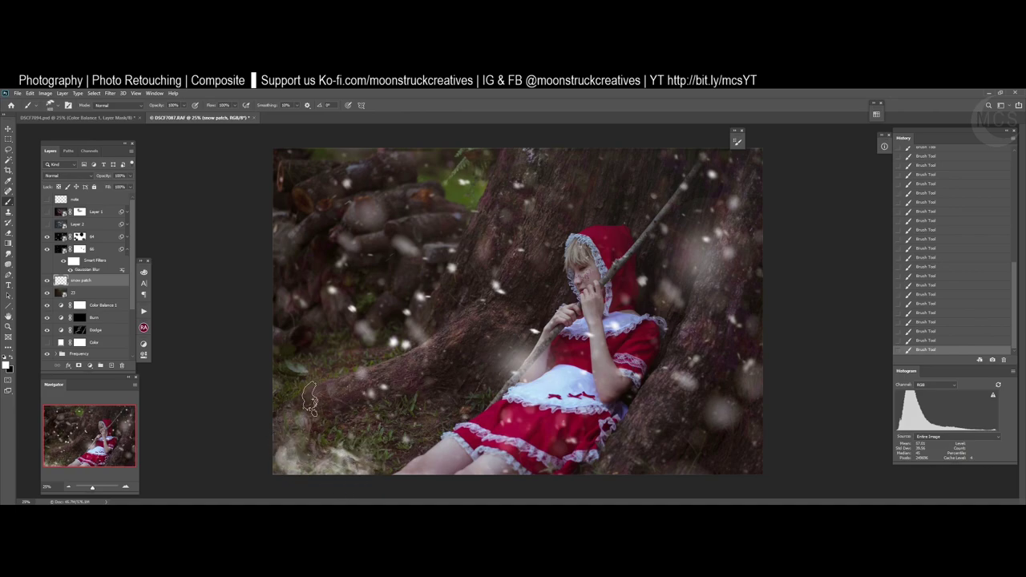
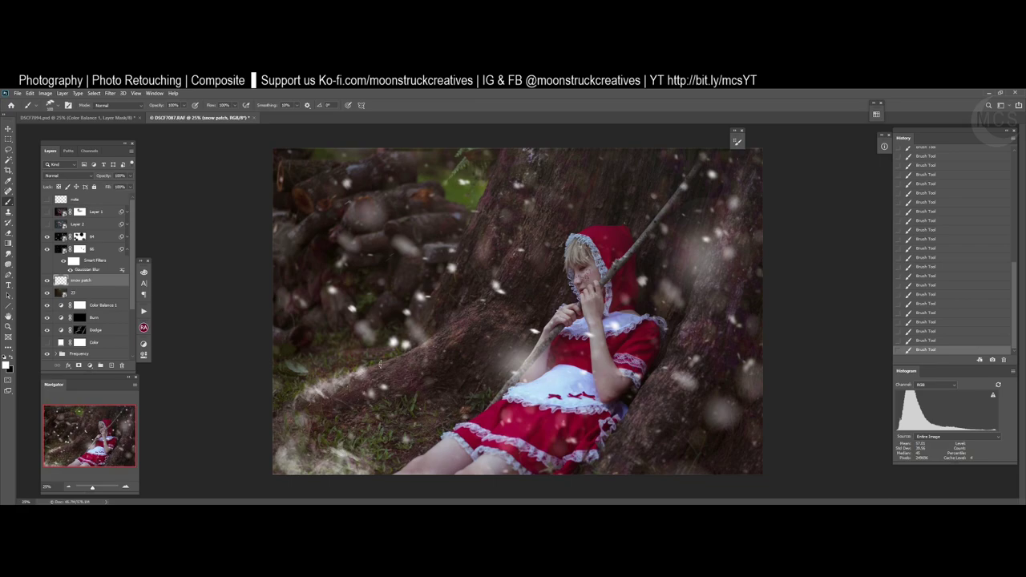
pyautogui.press(']')
pyautogui.press(']')
pyautogui.press(']')
pyautogui.press(']')
pyautogui.press(']')
pyautogui.press(']')
pyautogui.press(']')
pyautogui.press(']')
pyautogui.press(']')
pyautogui.press(']')
pyautogui.press(']')
pyautogui.press(']')
pyautogui.press(']')
pyautogui.press(']')
pyautogui.press(']')
pyautogui.click(363, 393)
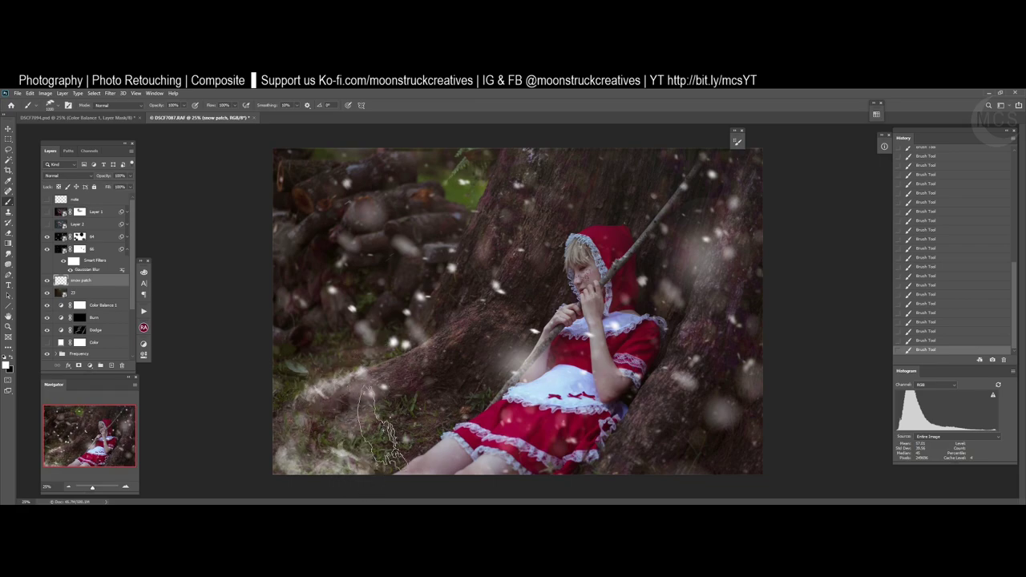
pyautogui.click(372, 447)
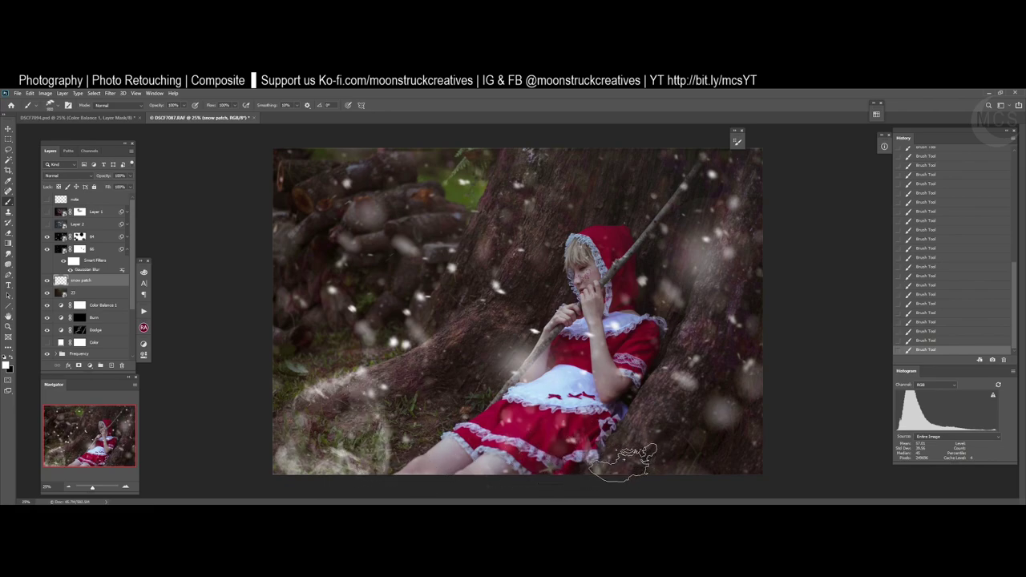
# - Undo the last large stamp and paint snow on the ground beside the dress hem with a smaller brush
pyautogui.press('ctrl')
pyautogui.hotkey('ctrl', 'z')
pyautogui.press('[')
pyautogui.press('[')
pyautogui.press('[')
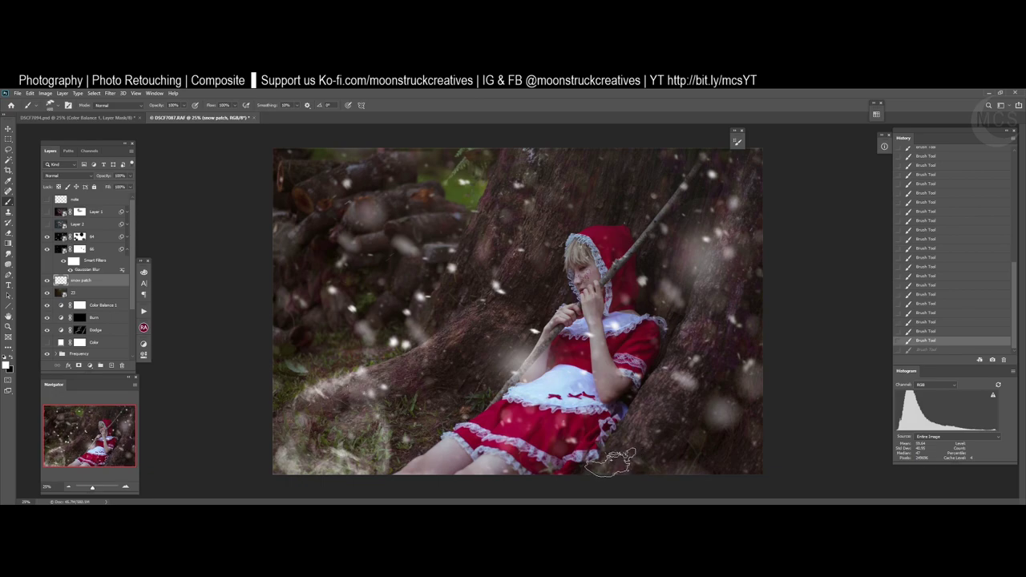
pyautogui.click(609, 463)
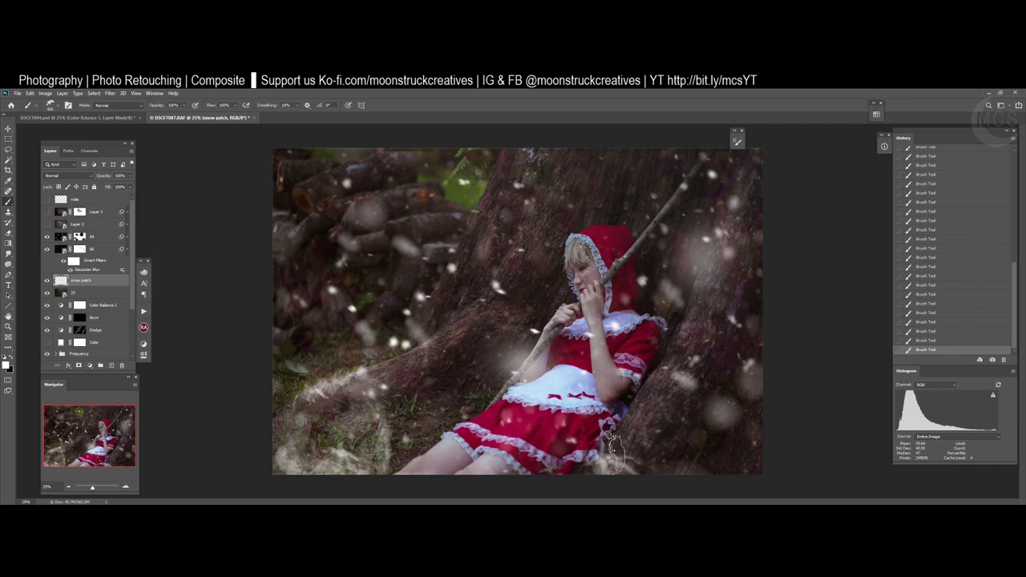
# - Reduce the angle jitter and roundness jitter in the snow brush's Shape Dynamics
pyautogui.click(737, 142)
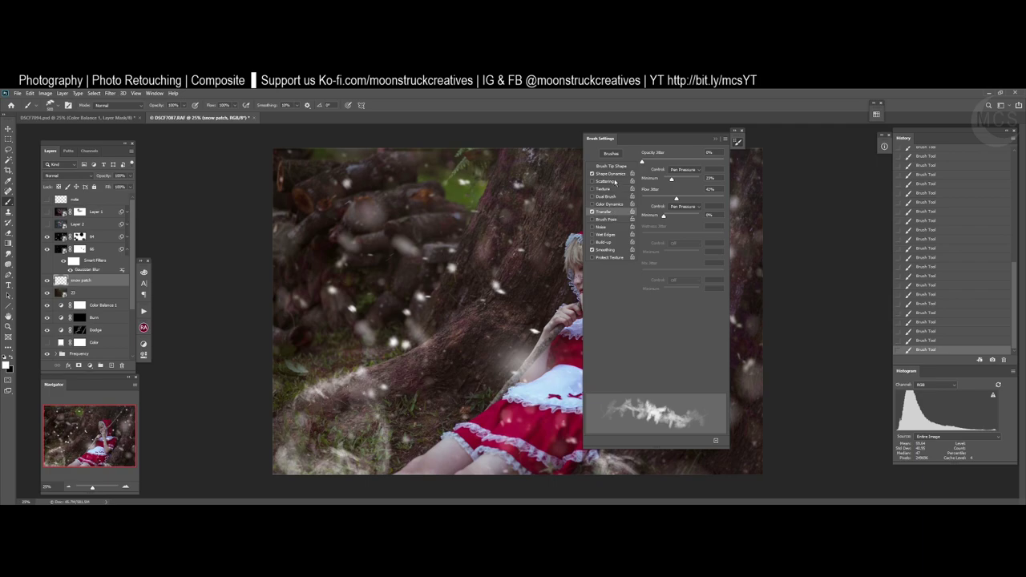
pyautogui.click(617, 174)
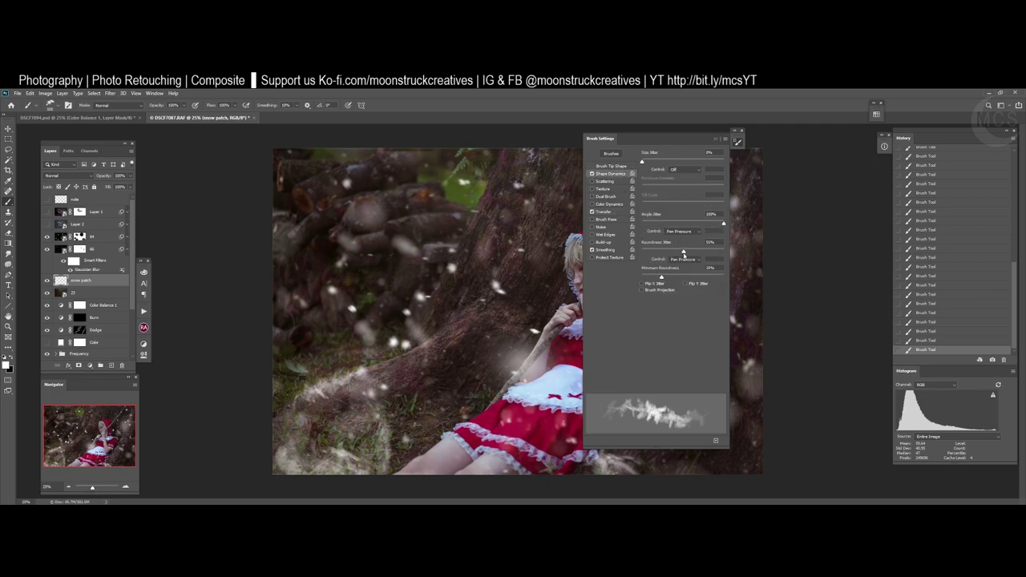
pyautogui.moveTo(687, 252)
pyautogui.mouseDown()
pyautogui.moveTo(659, 254)
pyautogui.moveTo(681, 252)
pyautogui.mouseUp()
pyautogui.moveTo(722, 225); pyautogui.dragTo(702, 223)
pyautogui.click(738, 143)
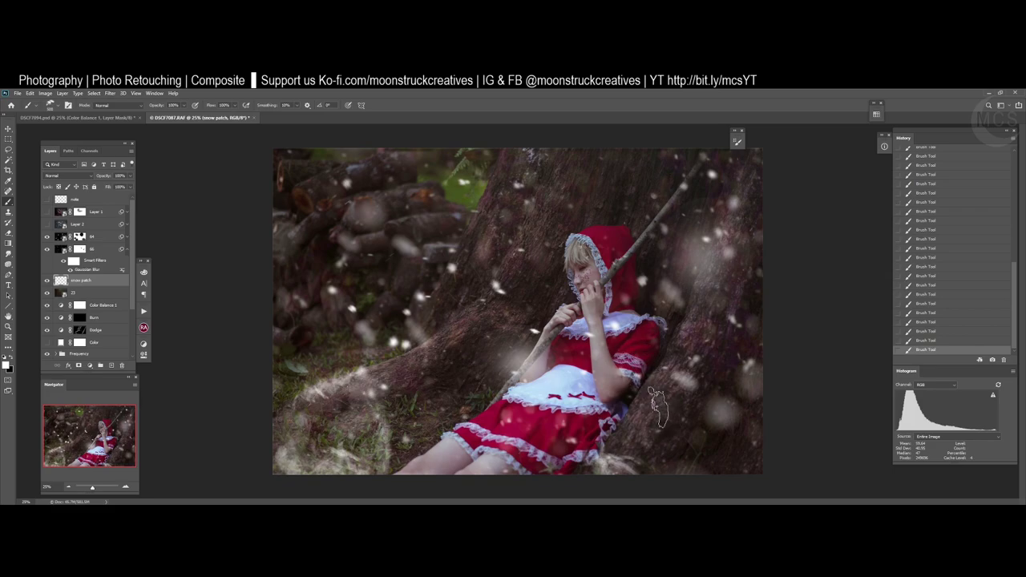
# - Clear the snow beside the dress hem and repaint it with the adjusted snow brush
pyautogui.hotkey('ctrl', 'z')
pyautogui.press('e')
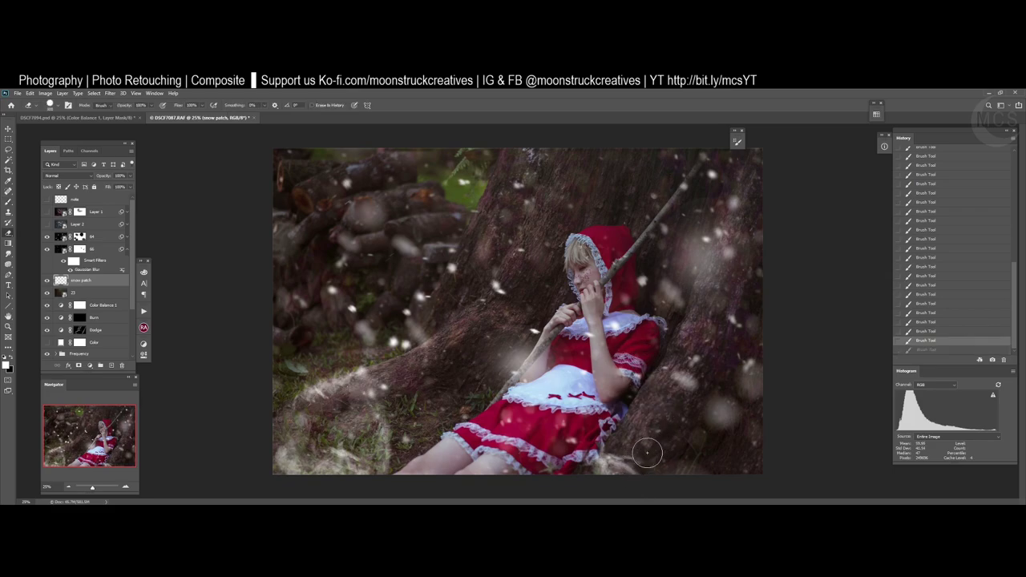
pyautogui.moveTo(611, 442)
pyautogui.mouseDown()
pyautogui.moveTo(573, 497)
pyautogui.moveTo(643, 489)
pyautogui.moveTo(622, 470)
pyautogui.mouseUp()
pyautogui.press('b')
pyautogui.click(614, 468)
pyautogui.click(612, 463)
# - Dab overlapping snow patches onto the base of the tree trunk to the right of the dress
pyautogui.click(646, 455)
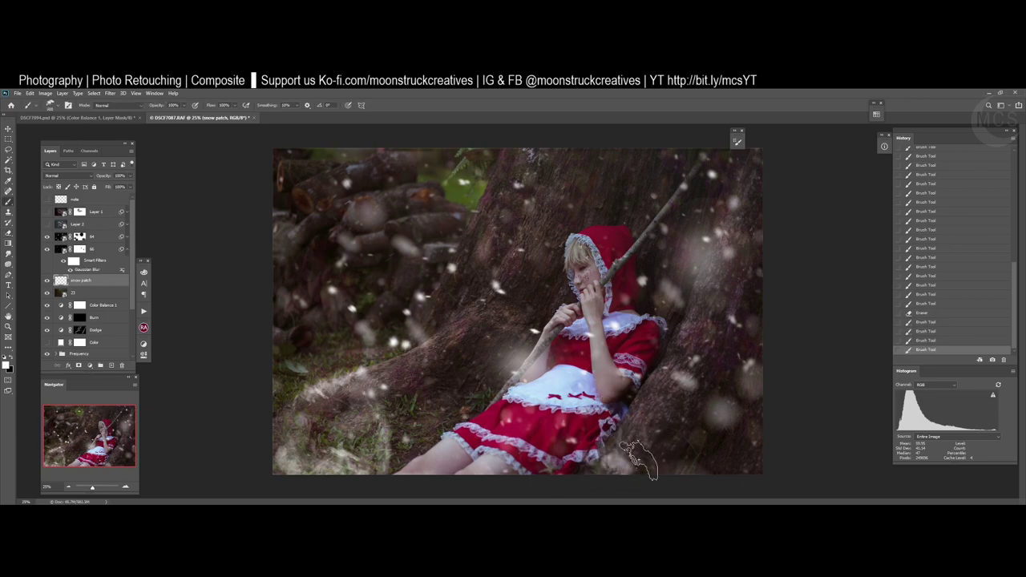
pyautogui.click(642, 457)
pyautogui.click(644, 463)
pyautogui.click(649, 457)
pyautogui.click(653, 447)
pyautogui.click(656, 443)
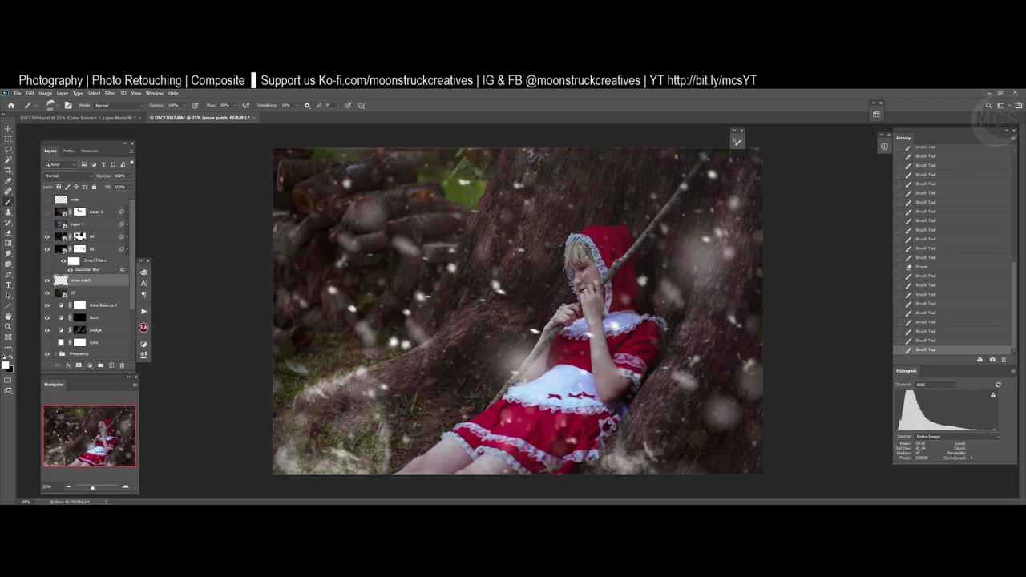
pyautogui.click(651, 454)
pyautogui.click(648, 452)
pyautogui.click(651, 441)
pyautogui.click(645, 444)
pyautogui.click(656, 436)
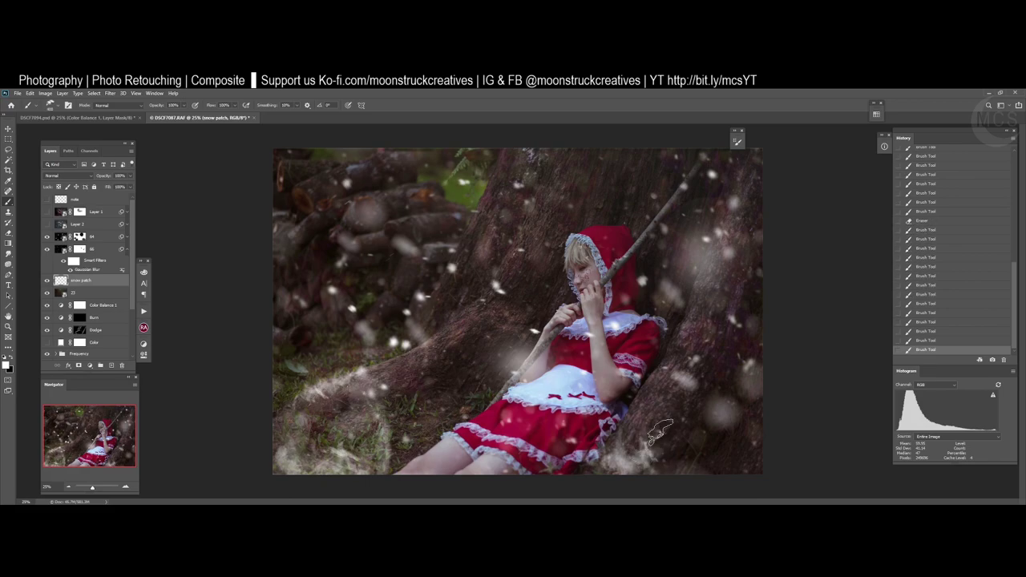
# - Extend the snow upward along the trunk's base and fill the gap toward the dress
pyautogui.click(663, 430)
pyautogui.click(666, 415)
pyautogui.click(659, 430)
pyautogui.click(655, 433)
pyautogui.click(648, 440)
pyautogui.click(641, 446)
pyautogui.click(651, 415)
pyautogui.click(632, 439)
pyautogui.click(635, 433)
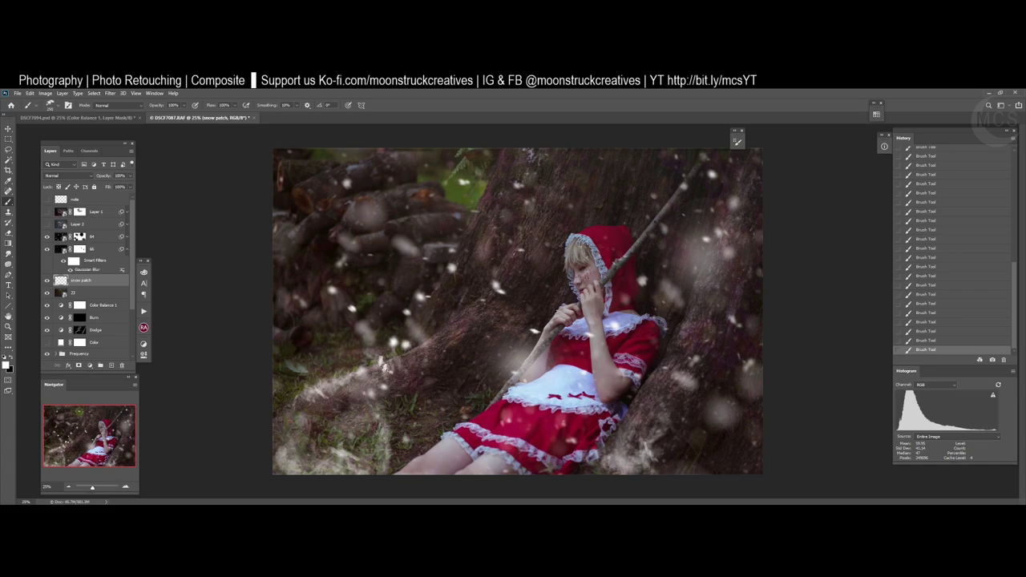
# - Try extending the snow along the left tree root toward the model with the smaller brush
pyautogui.click(430, 363)
pyautogui.click(412, 365)
pyautogui.hotkey('ctrl', 'z')
pyautogui.hotkey('ctrl', 'z')
pyautogui.hotkey('ctrl', 'z')
pyautogui.hotkey('ctrl', 'z')
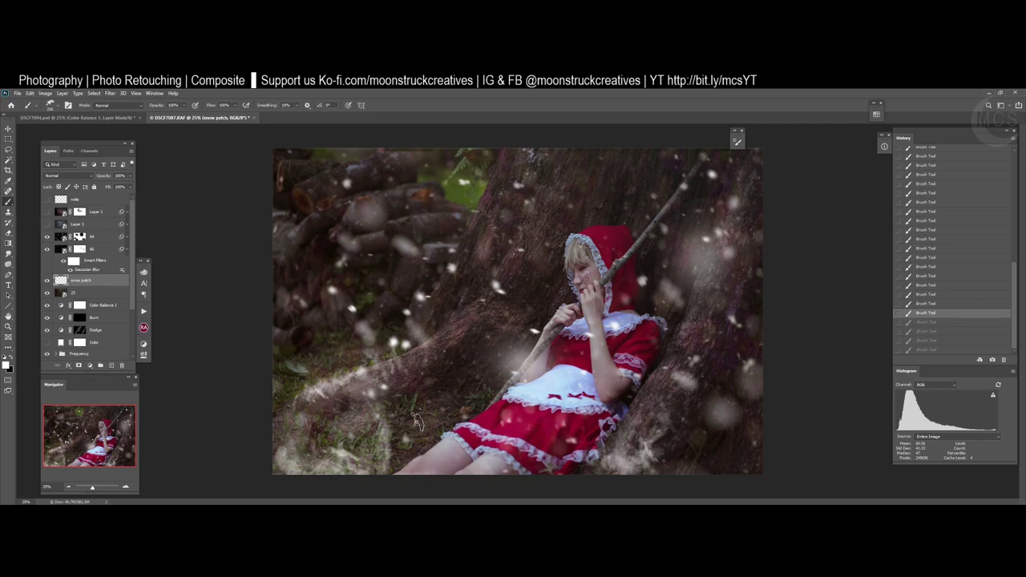
# - Try dabbing extra snow at the model's end of the left tree root, and revert to an earlier brush state
pyautogui.click(488, 399)
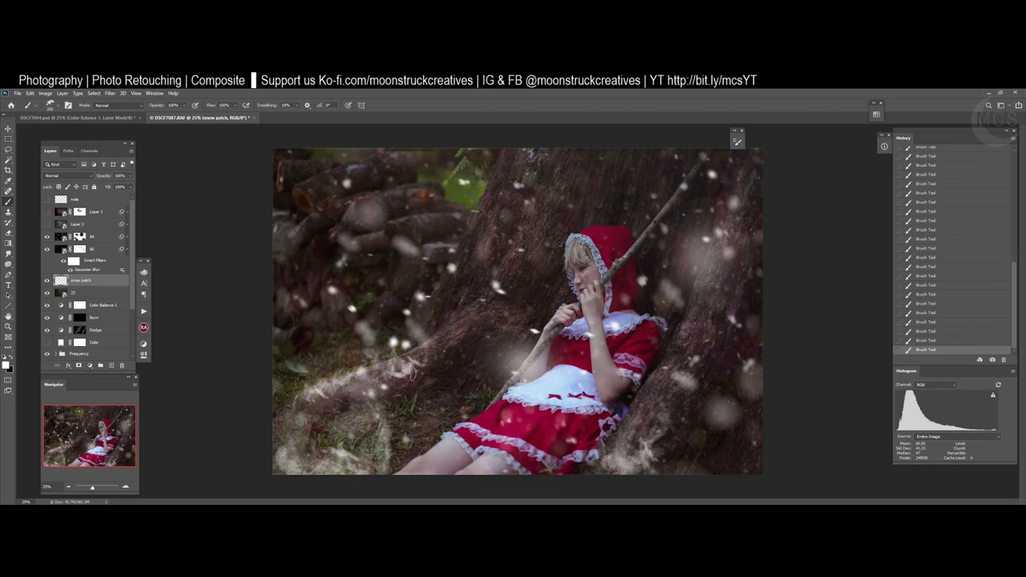
pyautogui.click(404, 370)
pyautogui.click(410, 370)
pyautogui.press('e')
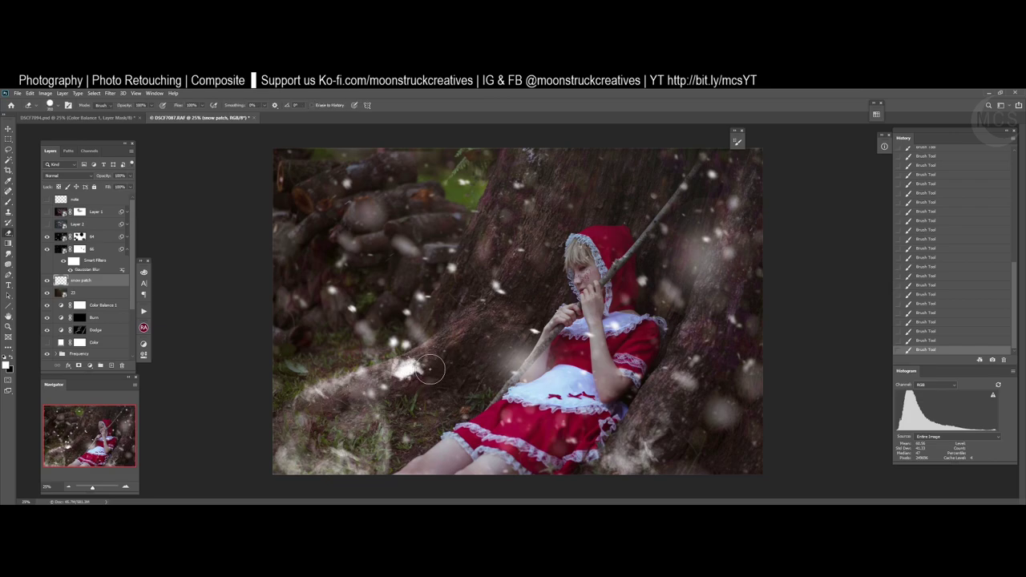
pyautogui.moveTo(929, 303); pyautogui.dragTo(942, 198)
pyautogui.click(946, 184)
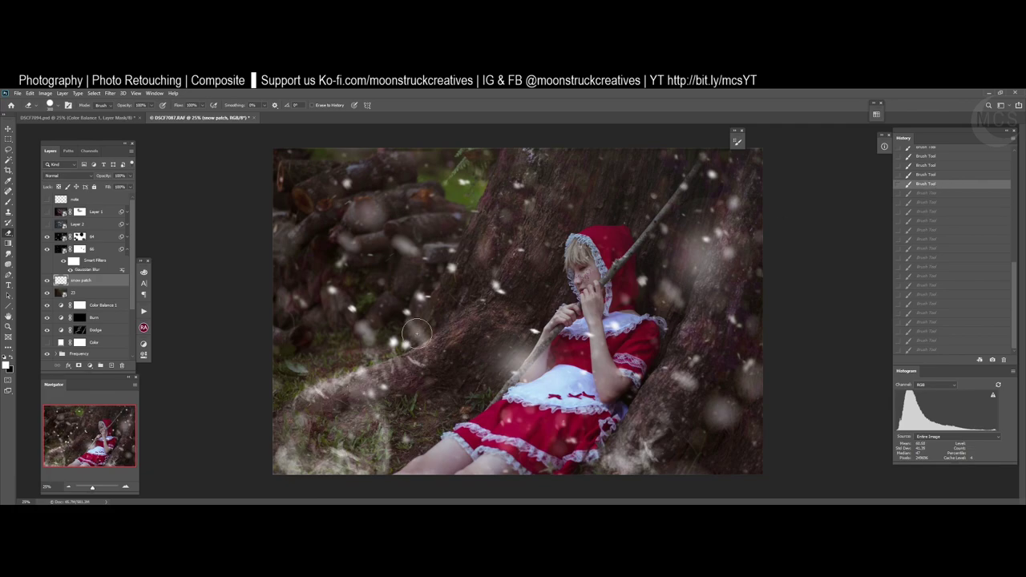
# - Try softening the snow edge on the left root with the Eraser using a cloud-shaped tip, and undo the strokes
pyautogui.rightClick(441, 310)
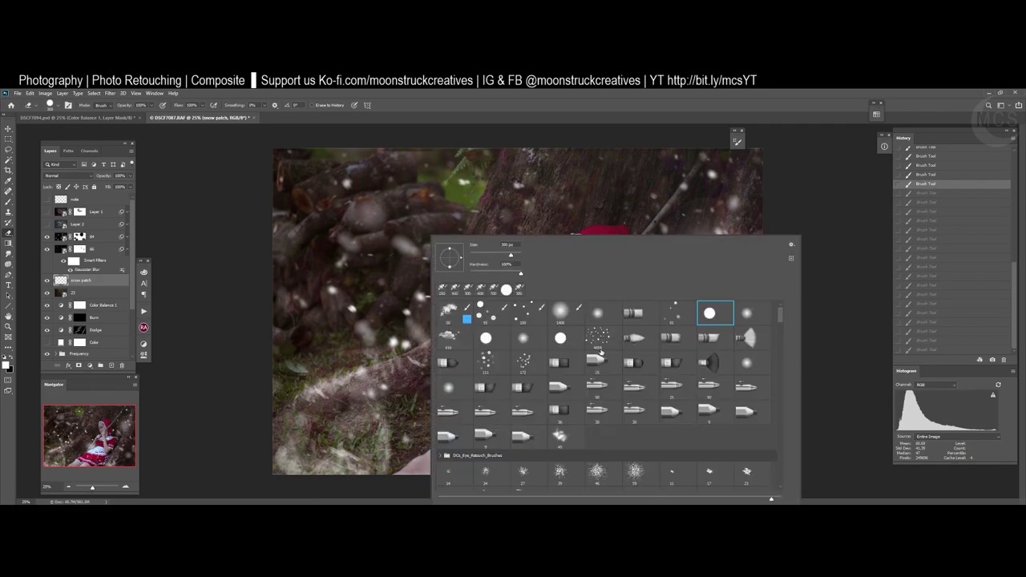
pyautogui.click(560, 435)
pyautogui.click(540, 120)
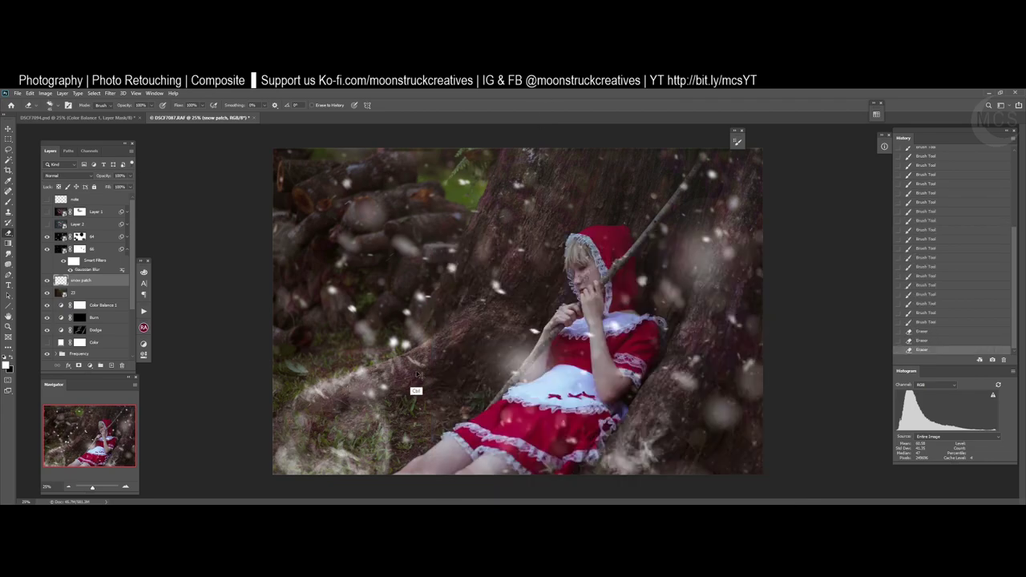
pyautogui.click(389, 368)
pyautogui.hotkey('ctrl', 'z')
pyautogui.hotkey('ctrl', 'z')
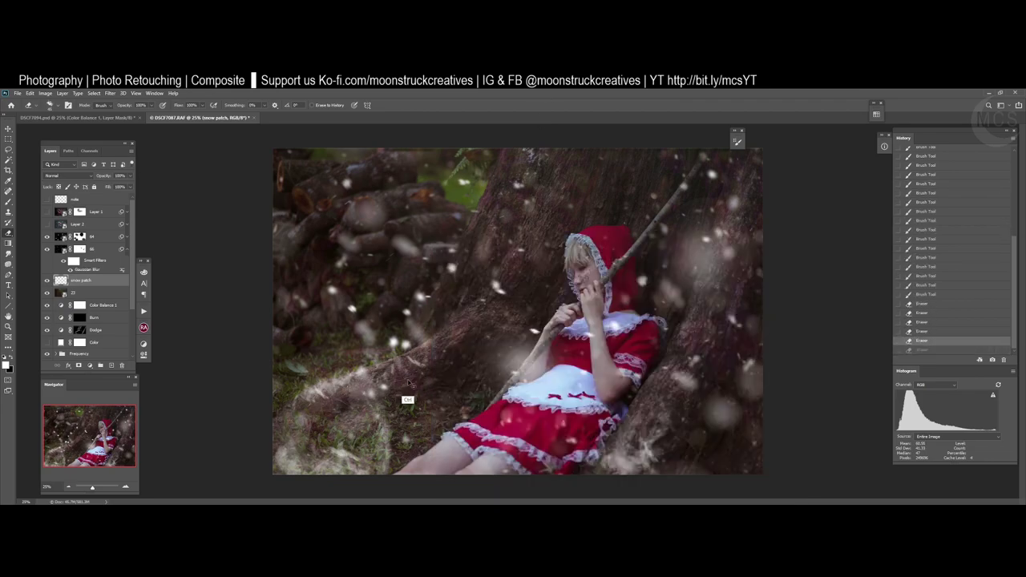
pyautogui.hotkey('ctrl', 'z')
pyautogui.hotkey('ctrl', 'z')
pyautogui.hotkey('ctrl', 'z')
pyautogui.hotkey('ctrl', 'z')
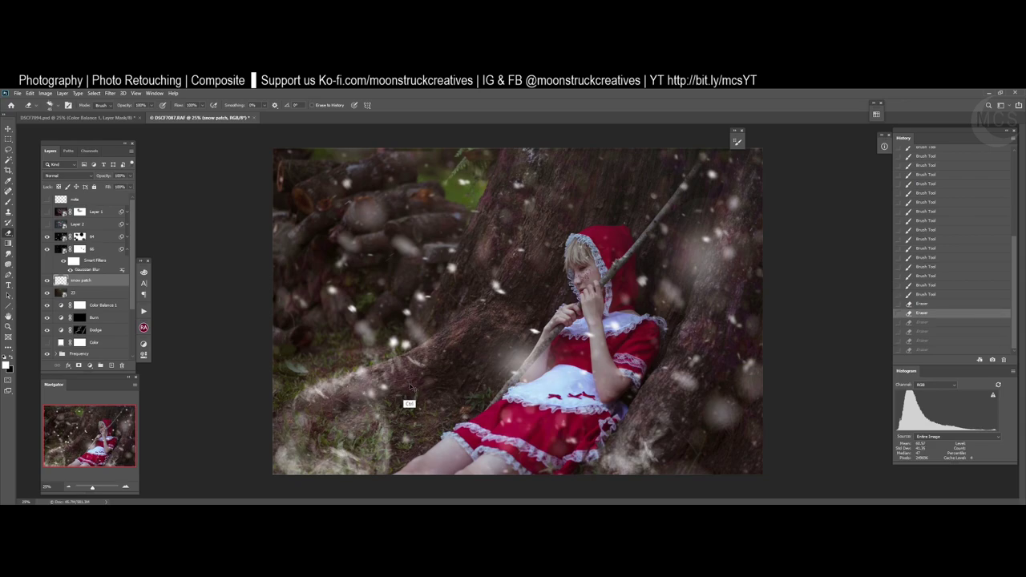
pyautogui.hotkey('ctrl', 'z')
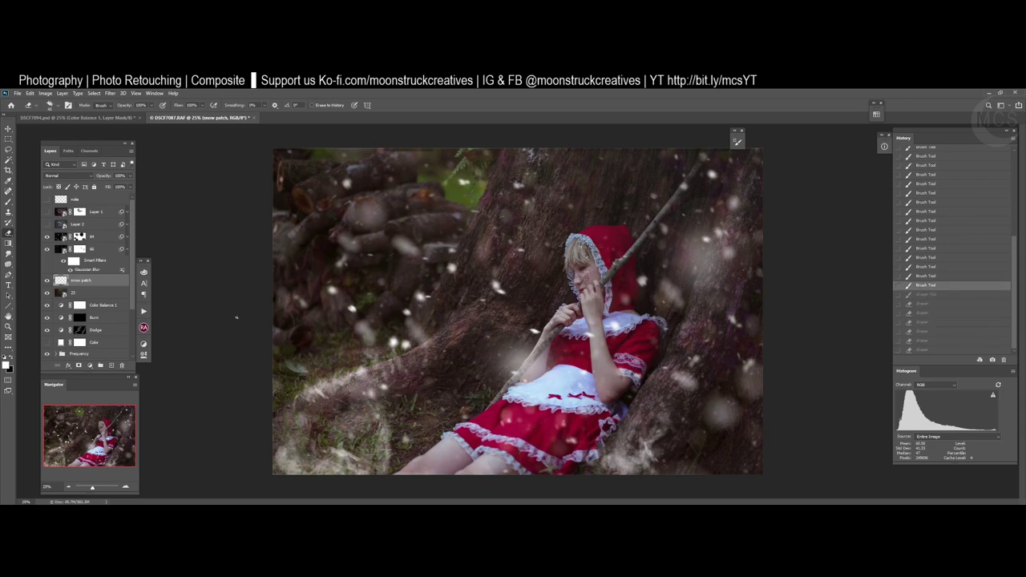
# - Paint light snow along the upper part of the left root with the Brush using the cloud-shaped 45 px tip
pyautogui.press('b')
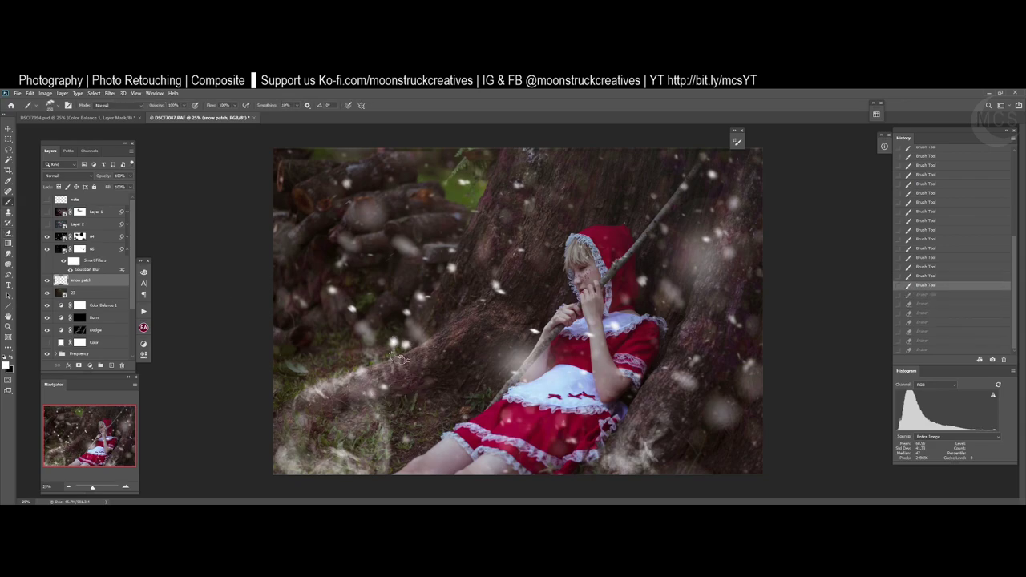
pyautogui.rightClick(440, 274)
pyautogui.click(566, 438)
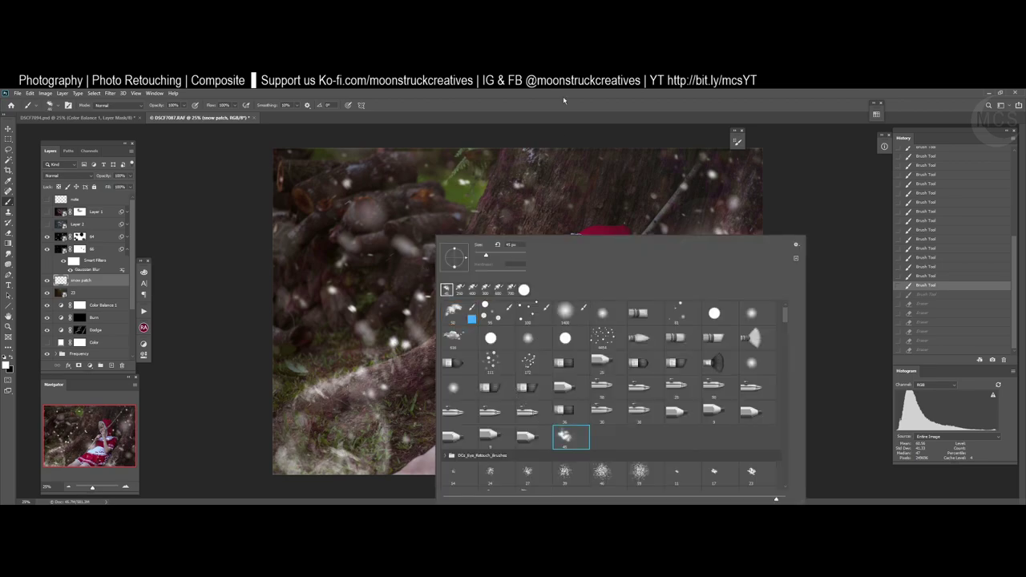
pyautogui.click(566, 98)
pyautogui.click(372, 373)
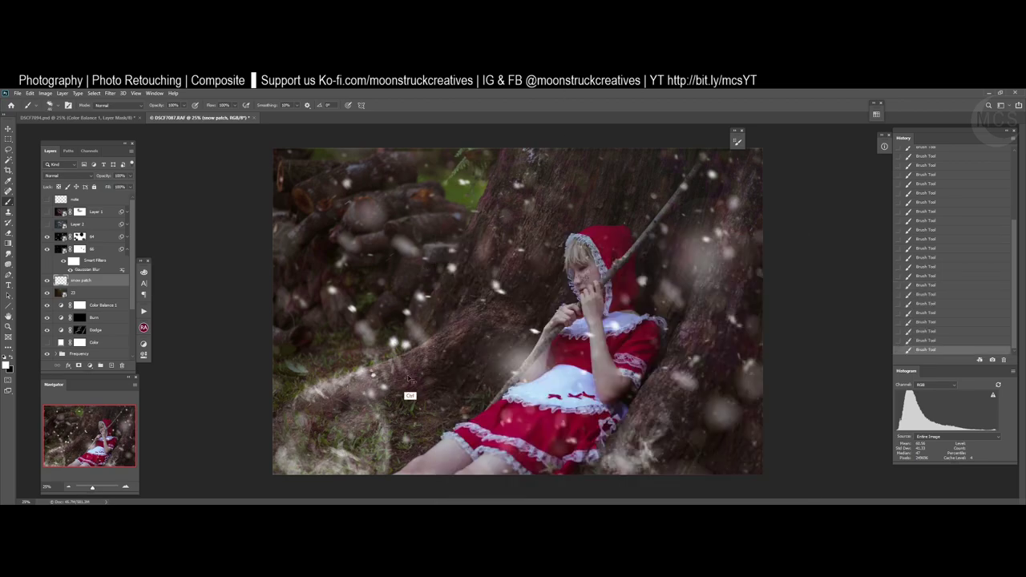
pyautogui.hotkey('ctrl', 'z')
pyautogui.hotkey('ctrl', 'z')
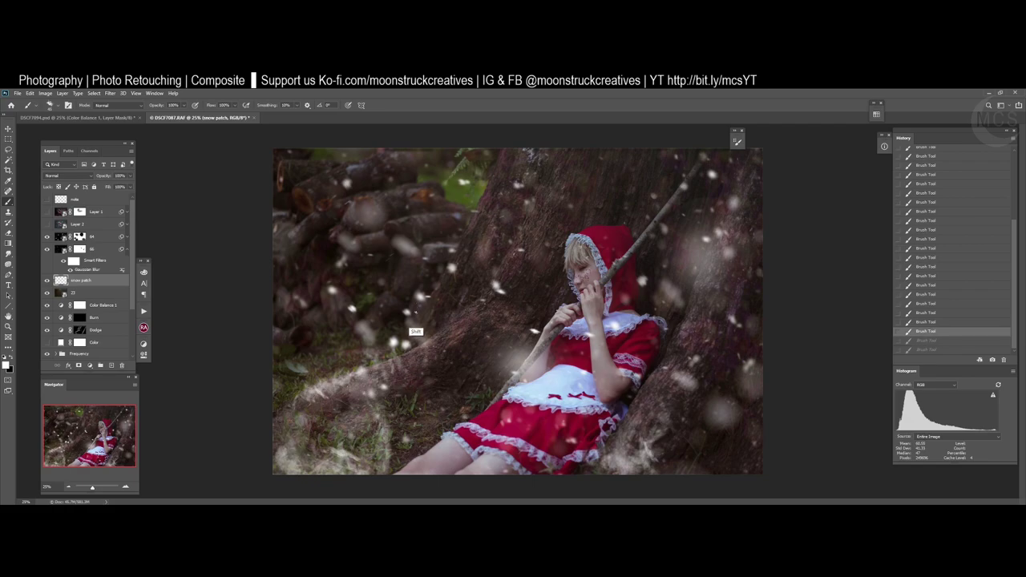
pyautogui.hotkey('ctrl', 'shift', 'z')
pyautogui.hotkey('ctrl', 'shift', 'z')
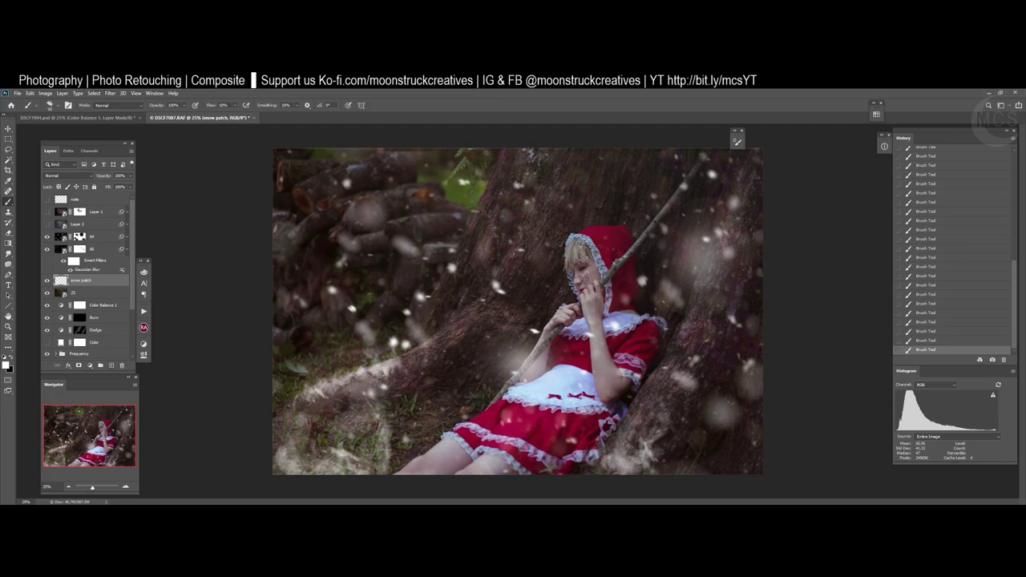
# - Switch back to the snow patch brush at 40% flow and blend snow along the lower part of the left root
pyautogui.rightClick(410, 319)
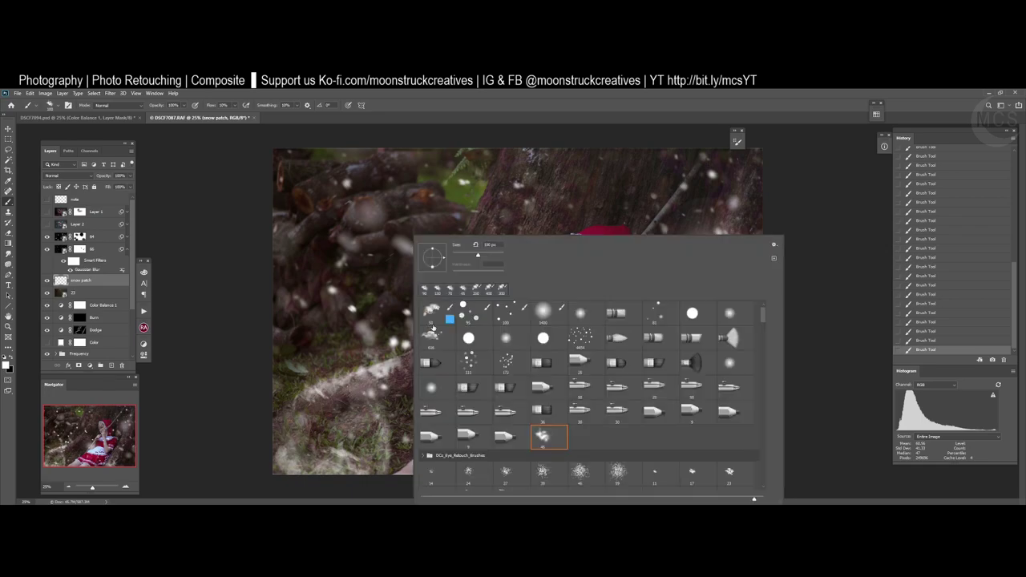
pyautogui.click(433, 312)
pyautogui.click(11, 362)
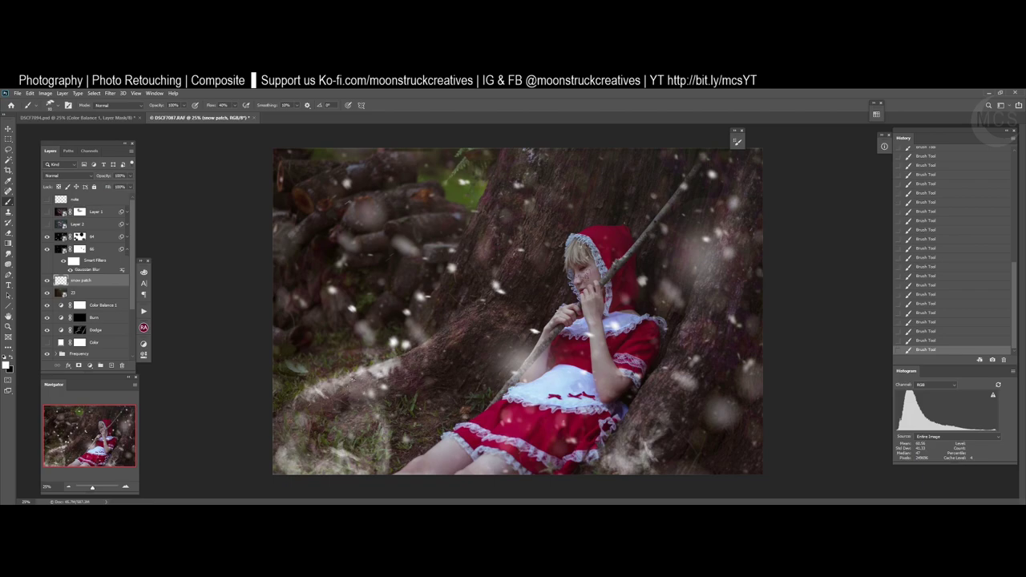
pyautogui.moveTo(356, 381)
pyautogui.mouseDown()
pyautogui.moveTo(330, 399)
pyautogui.moveTo(319, 394)
pyautogui.mouseUp()
# - Enlarge the snow brush and paint soft snow over the grass between the left root and the model's legs
pyautogui.press(']')
pyautogui.press(']')
pyautogui.press(']')
pyautogui.press(']')
pyautogui.press(']')
pyautogui.press(']')
pyautogui.press(']')
pyautogui.press(']')
pyautogui.press(']')
pyautogui.press(']')
pyautogui.press(']')
pyautogui.press(']')
pyautogui.press(']')
pyautogui.press(']')
pyautogui.press(']')
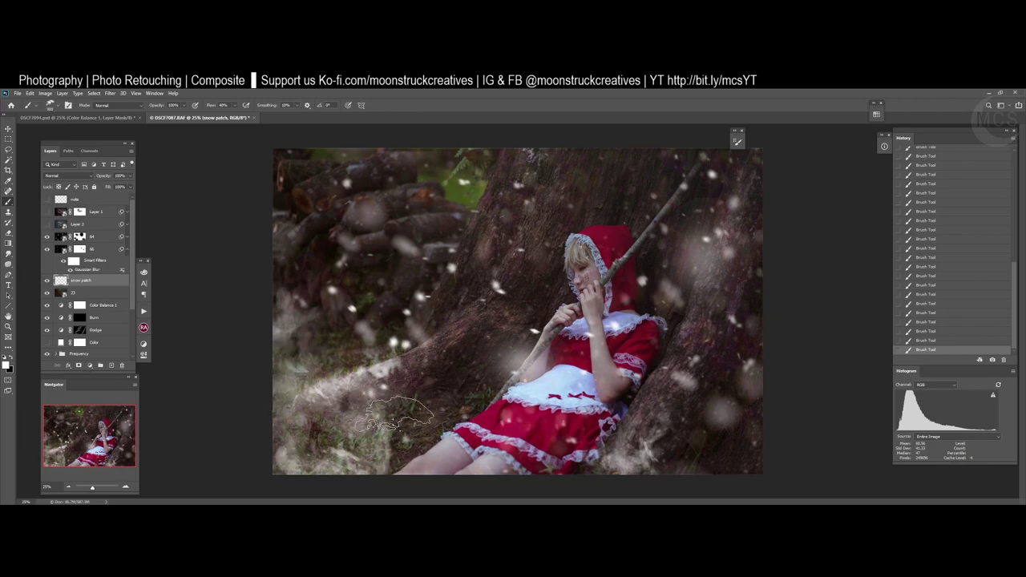
pyautogui.moveTo(401, 409)
pyautogui.mouseDown()
pyautogui.moveTo(378, 419)
pyautogui.moveTo(388, 427)
pyautogui.mouseUp()
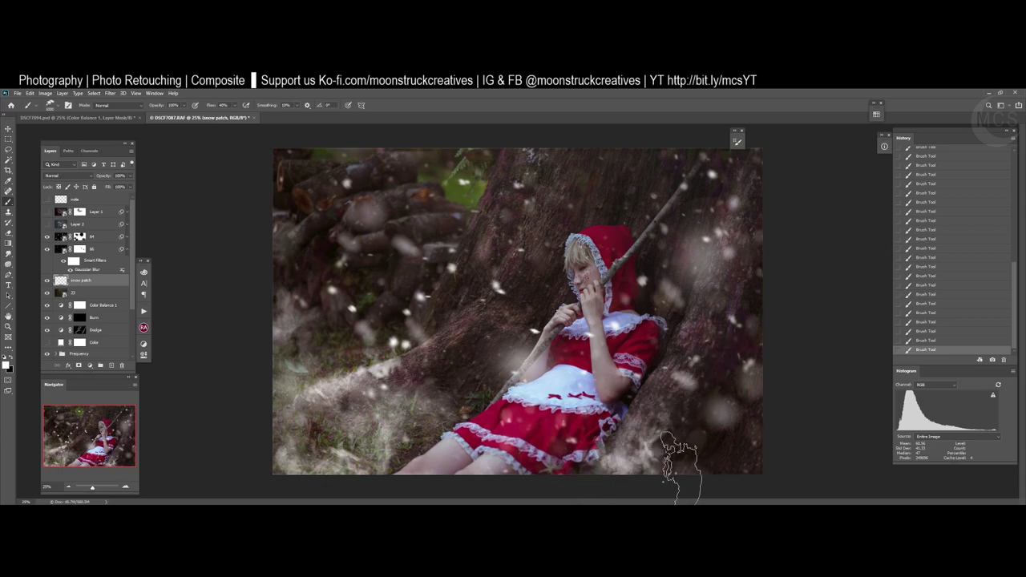
# - Paint large, soft snow patches across the trunk base and ground to the right of the dress
pyautogui.press(']')
pyautogui.press(']')
pyautogui.press(']')
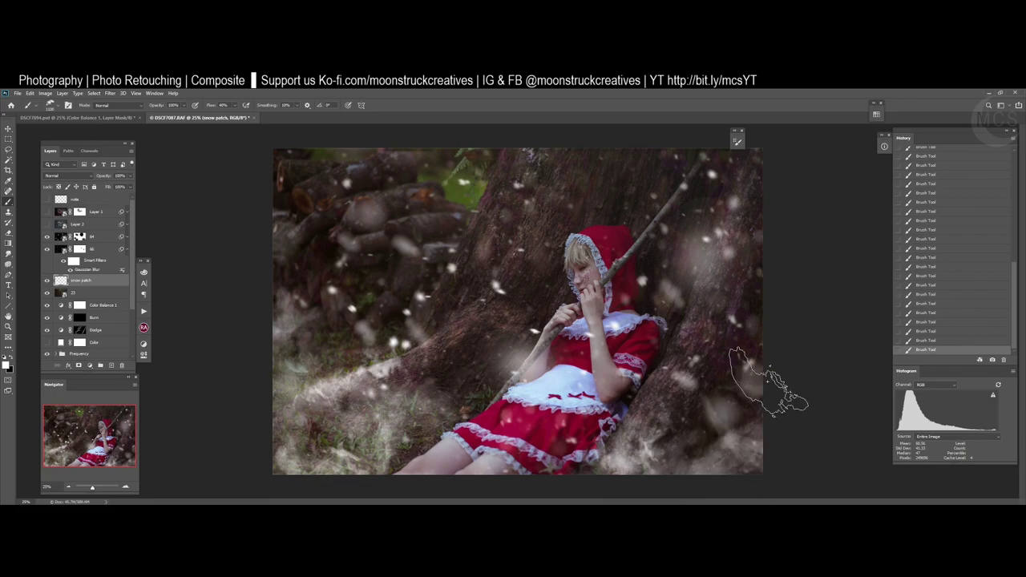
pyautogui.press('[')
pyautogui.press('[')
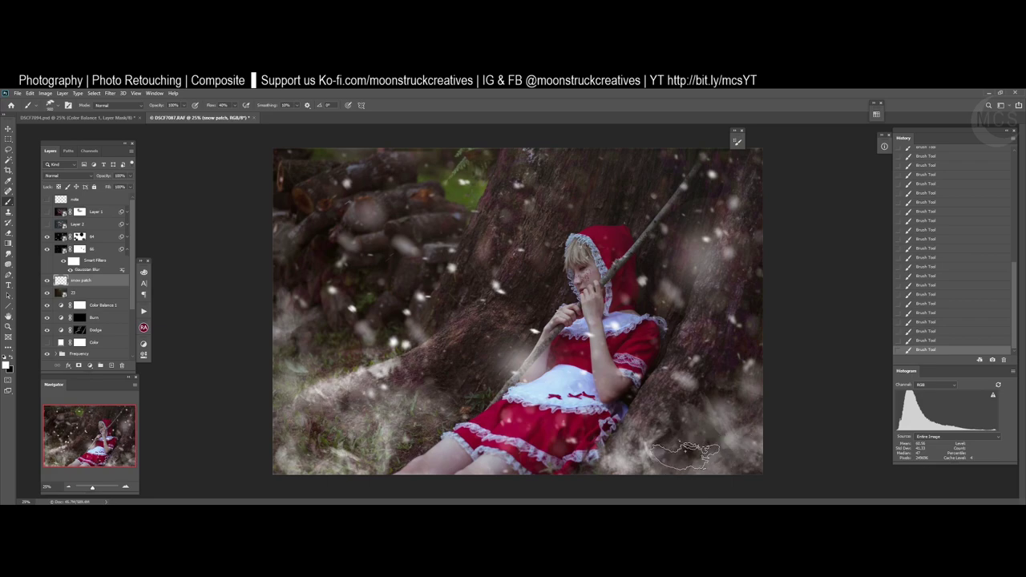
pyautogui.click(686, 450)
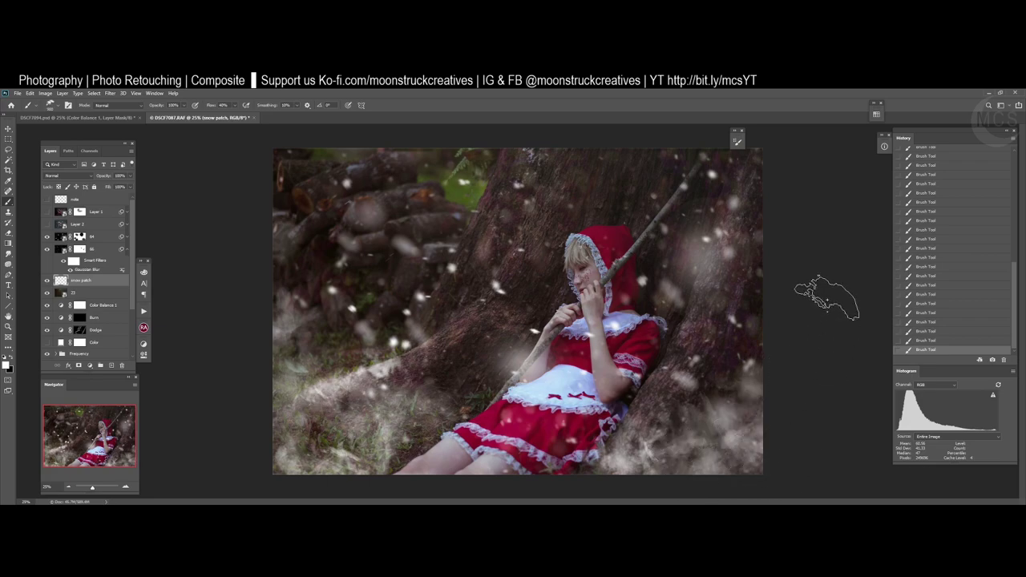
# - Convert the snow patch layer to a smart object and apply a Gaussian Blur to it
pyautogui.press('space')
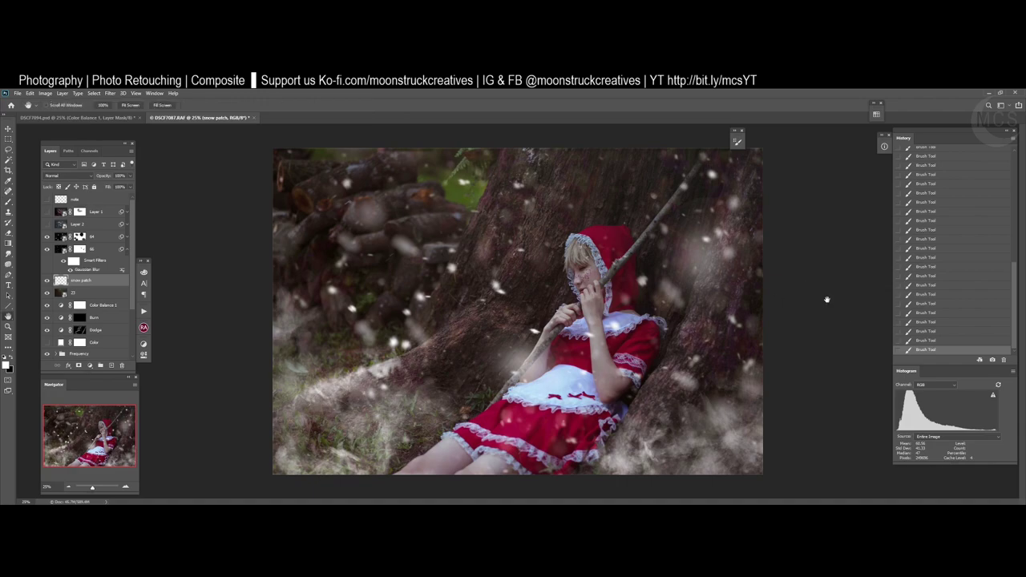
pyautogui.rightClick(82, 285)
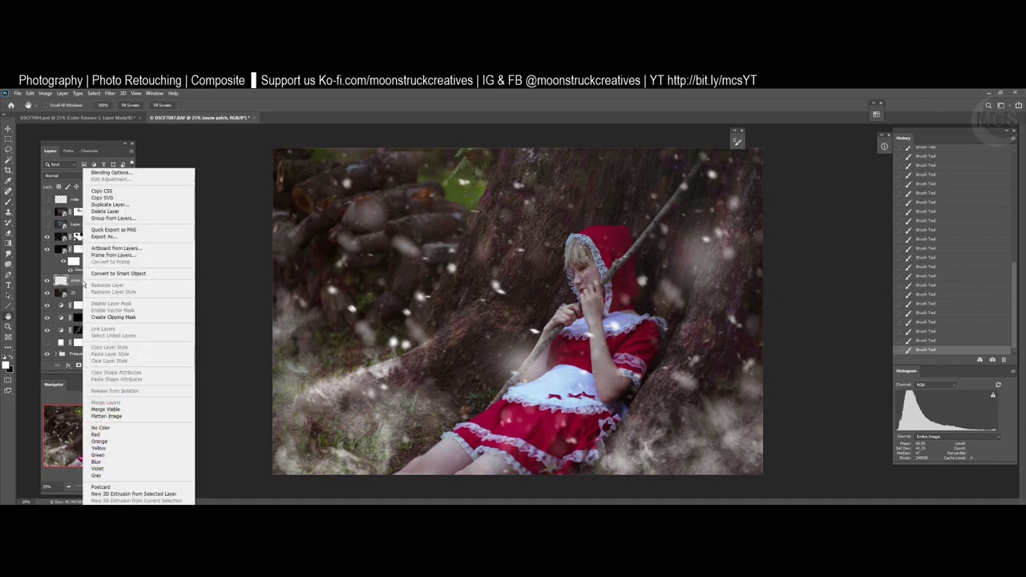
pyautogui.click(99, 274)
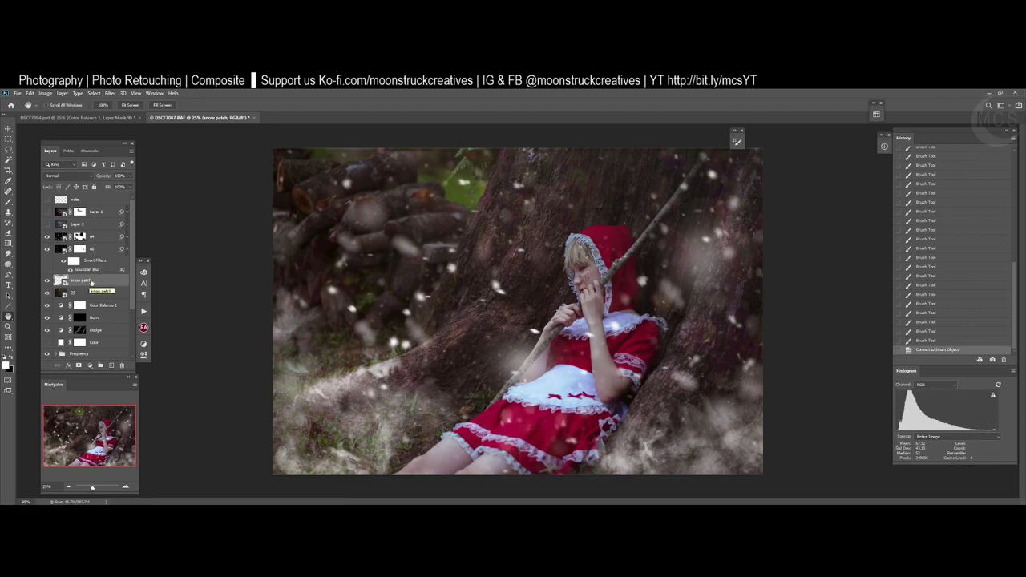
pyautogui.click(110, 93)
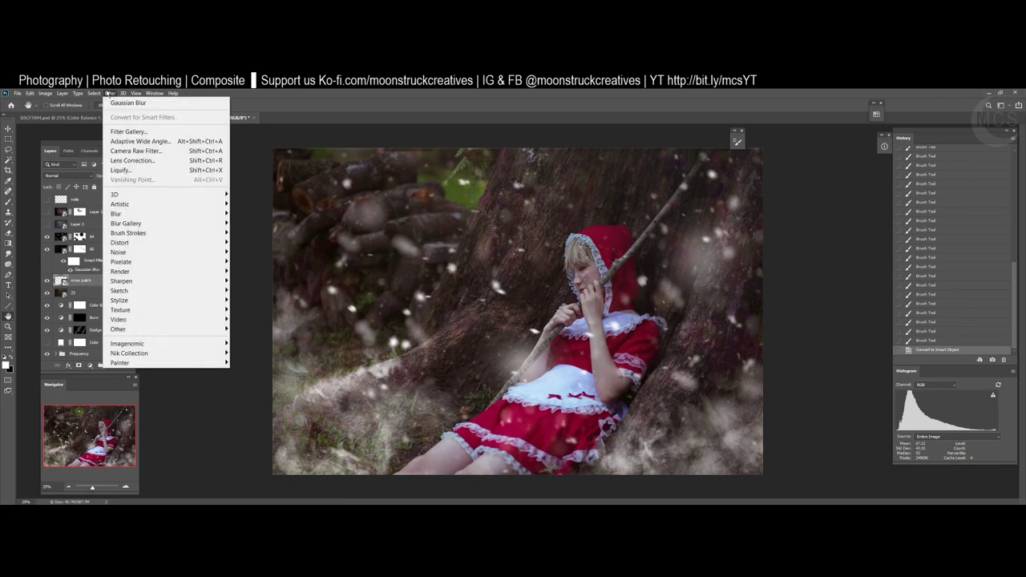
pyautogui.moveTo(131, 215)
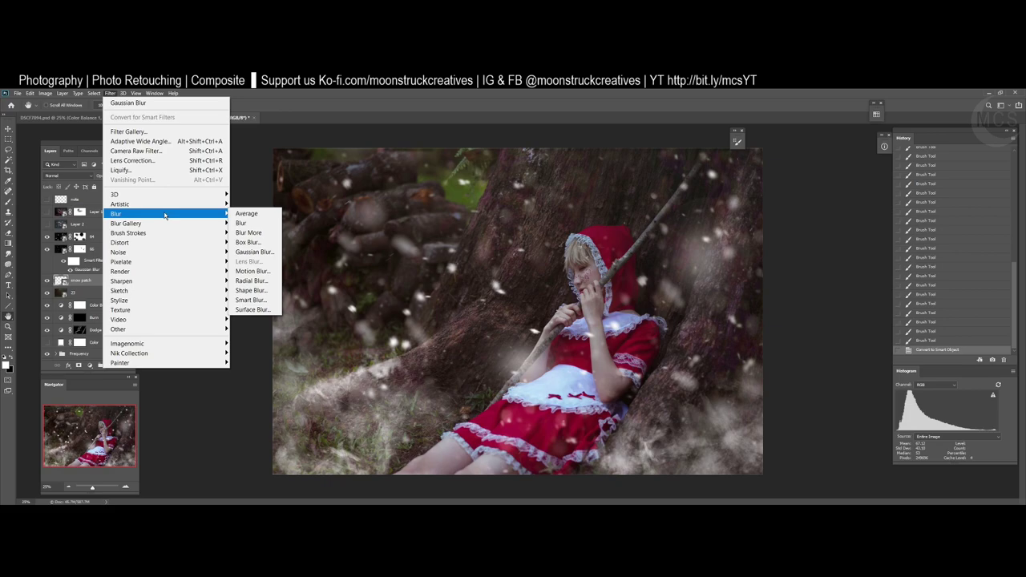
pyautogui.click(249, 252)
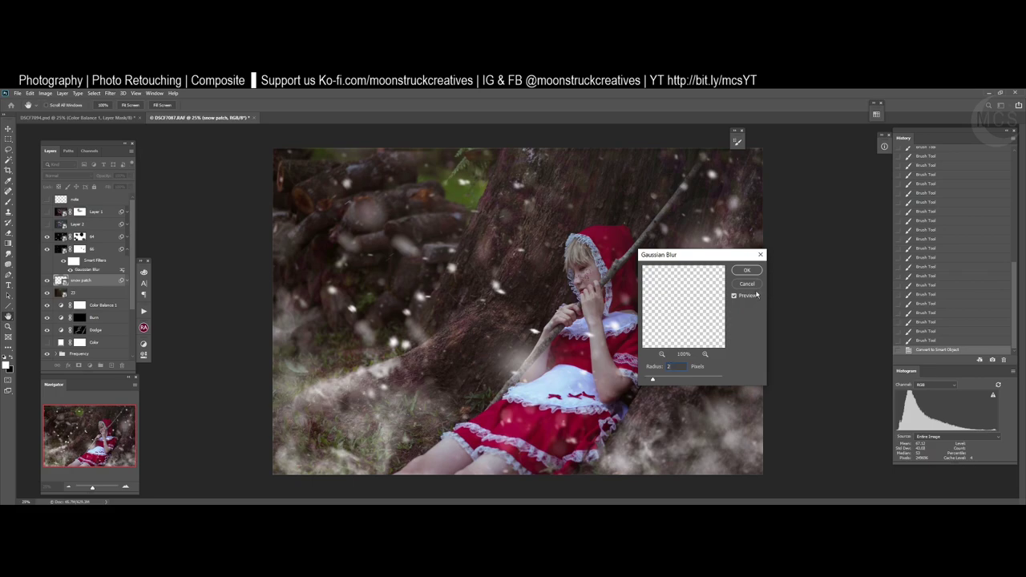
pyautogui.write('3')
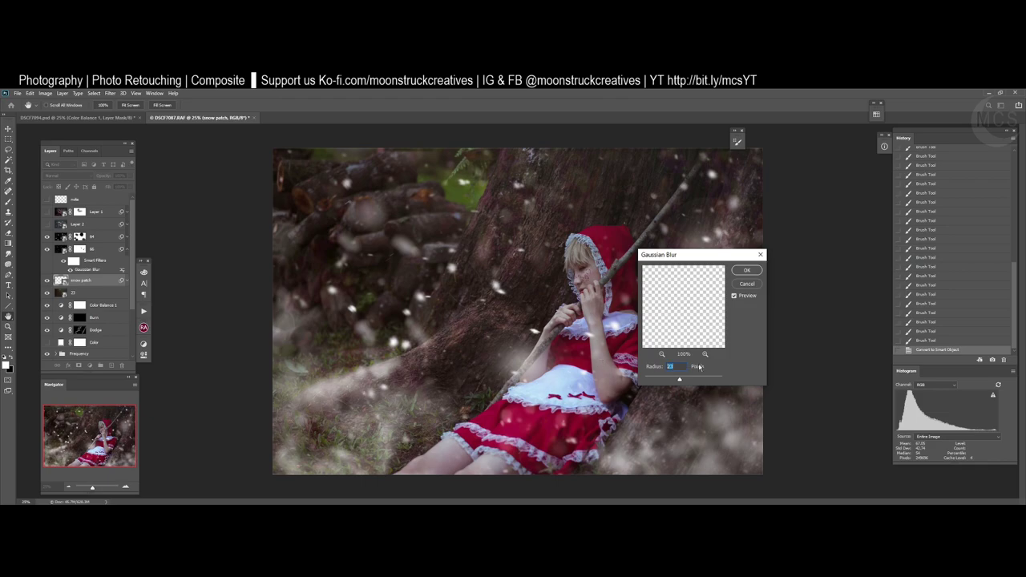
pyautogui.click(746, 271)
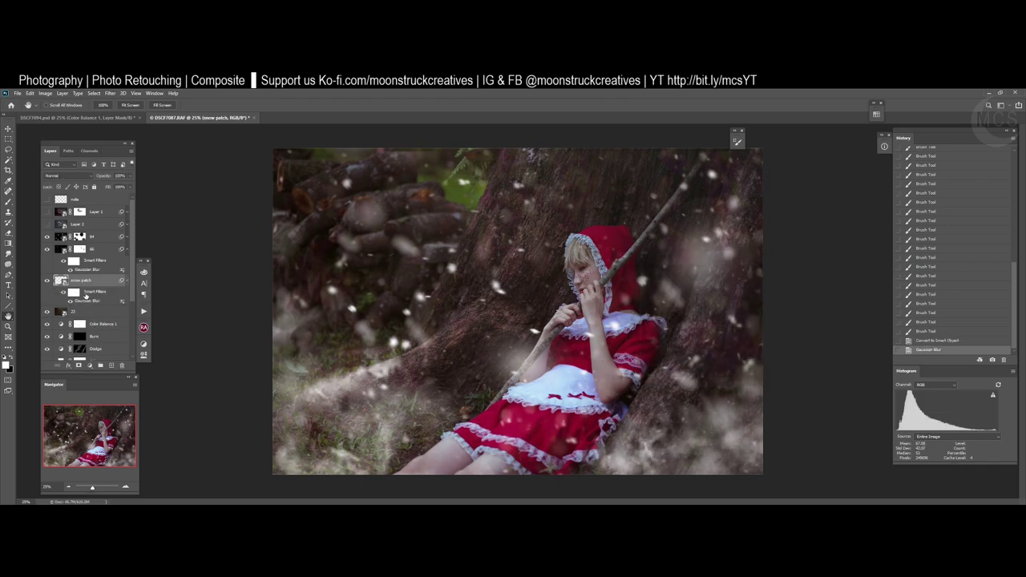
# - Check the snow patch smart object's contents, and add a new empty layer beneath it in DSCF7087.RAF
pyautogui.doubleClick(67, 287)
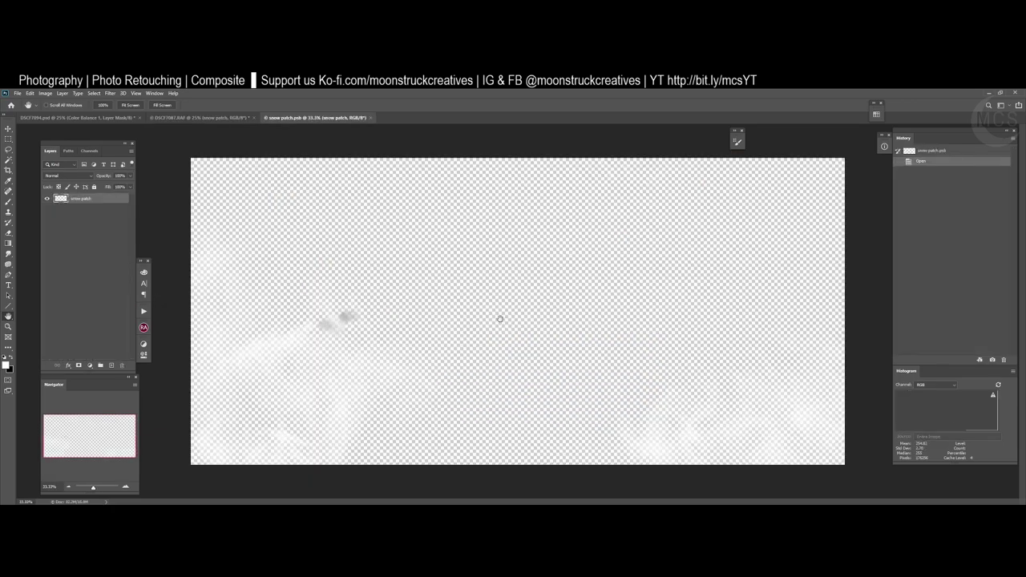
pyautogui.click(371, 118)
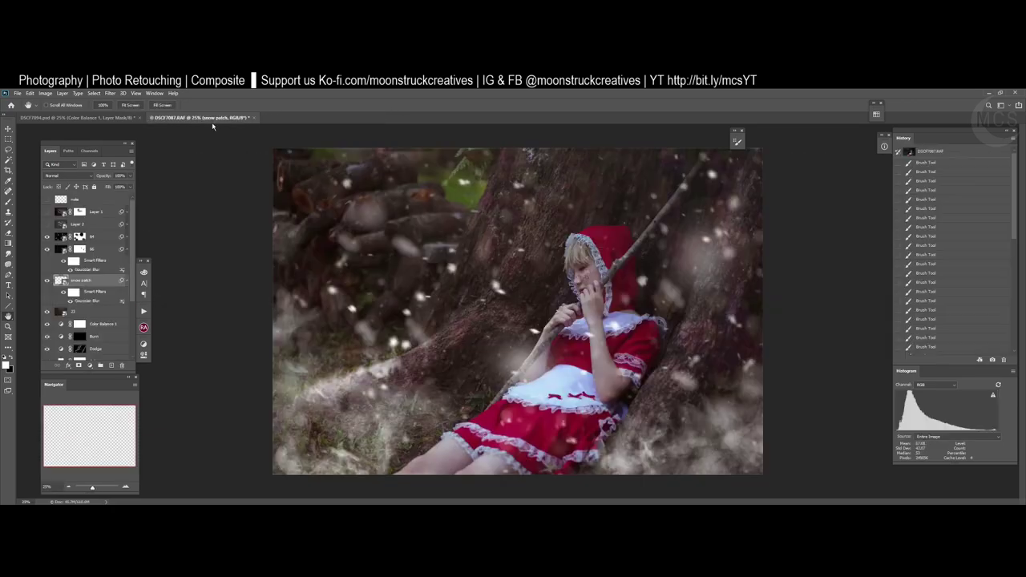
pyautogui.click(111, 366)
pyautogui.press('b')
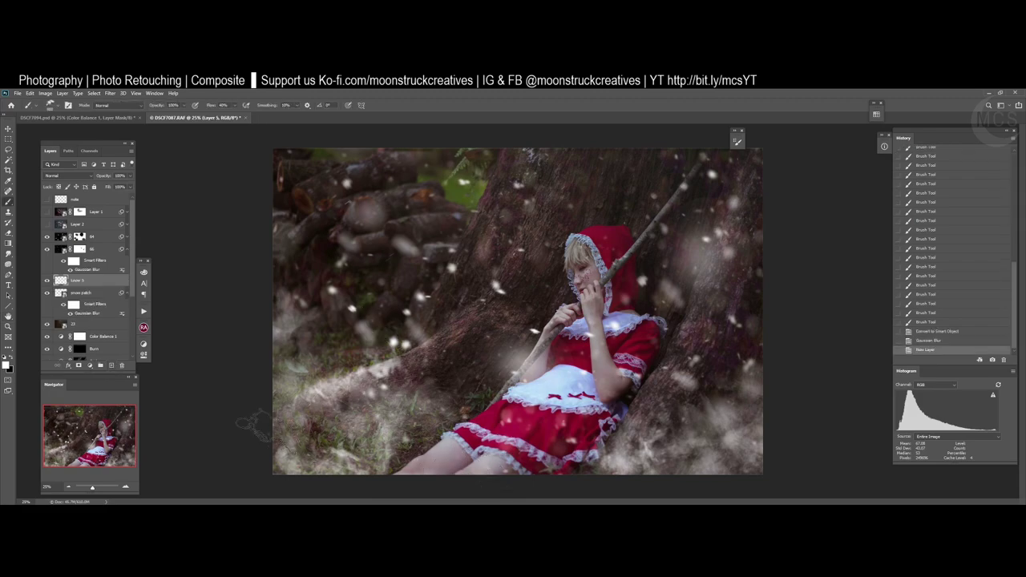
pyautogui.moveTo(93, 283); pyautogui.dragTo(93, 316)
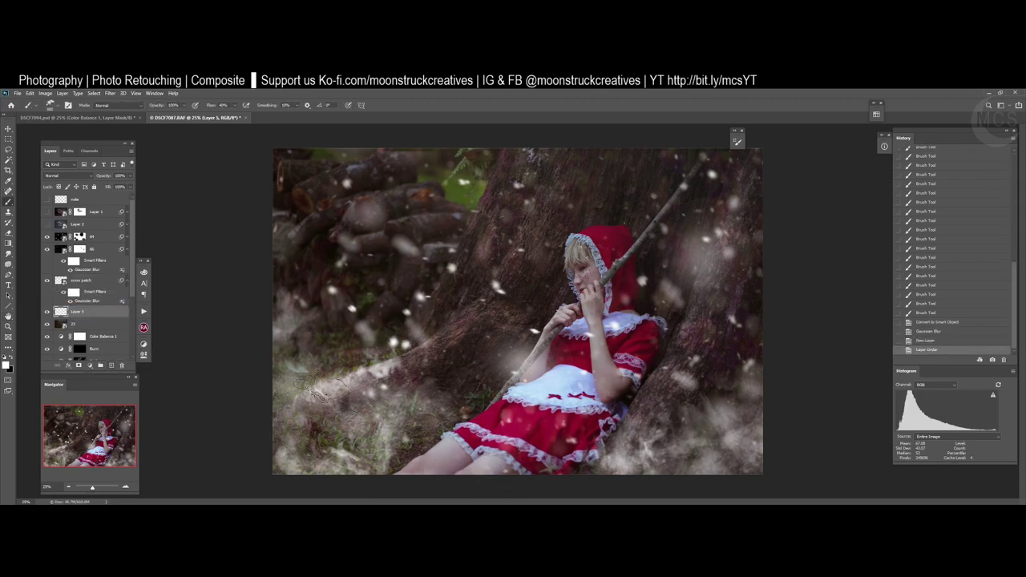
# - Dab snow patches over the grass in the image's lower-left corner on the new layer
pyautogui.click(321, 417)
pyautogui.click(309, 421)
pyautogui.click(309, 413)
pyautogui.click(307, 441)
pyautogui.click(295, 439)
pyautogui.click(284, 444)
# - Reduce the snow brush size and build up finer snow on the grass below the left root and along its edge
pyautogui.press('[')
pyautogui.press('[')
pyautogui.press('[')
pyautogui.press('[')
pyautogui.press('[')
pyautogui.press('[')
pyautogui.press('[')
pyautogui.press('[')
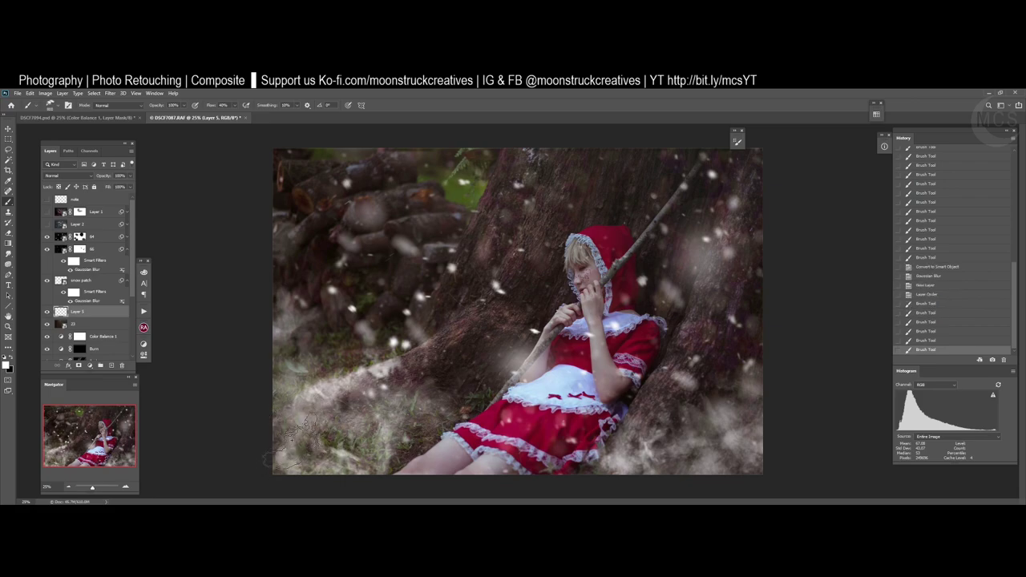
pyautogui.click(316, 413)
pyautogui.click(317, 410)
pyautogui.click(317, 410)
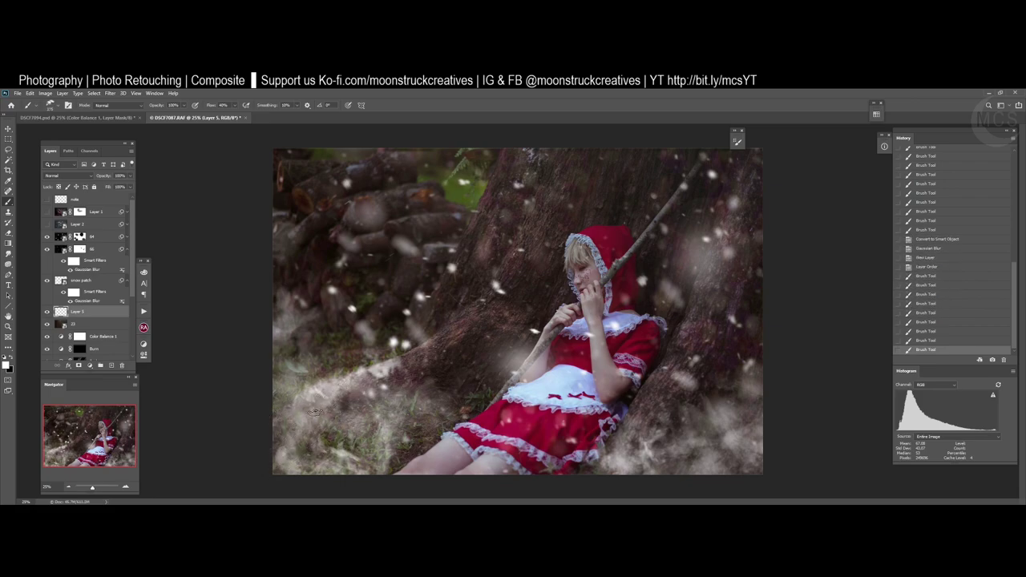
pyautogui.click(318, 411)
pyautogui.click(318, 412)
pyautogui.click(319, 412)
pyautogui.click(339, 407)
pyautogui.click(319, 412)
pyautogui.moveTo(316, 410); pyautogui.dragTo(353, 387)
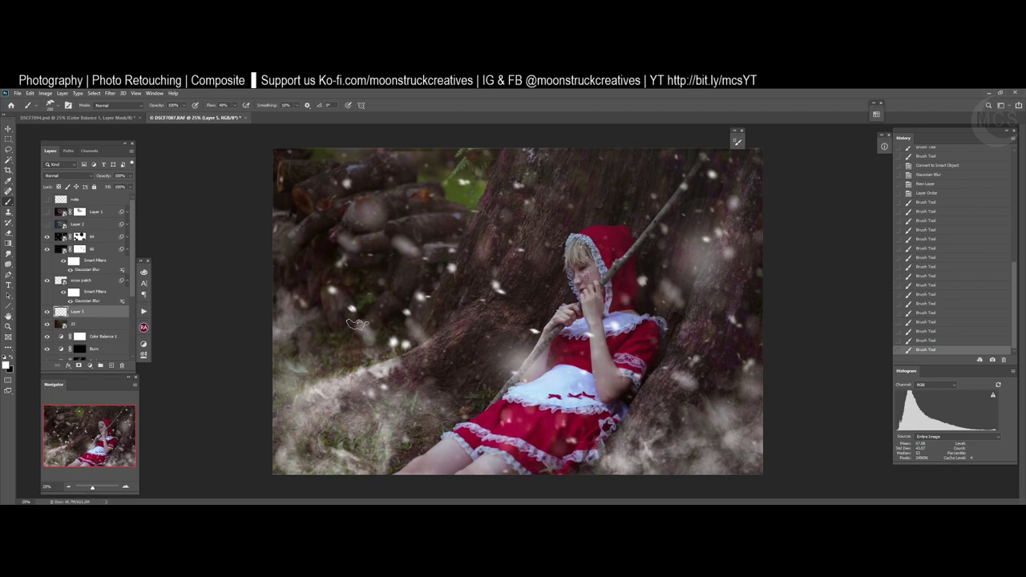
# - Pick a pale cyan swatch as the snow colour and dab snow on the grass below the left root
pyautogui.rightClick(358, 325)
pyautogui.click(877, 116)
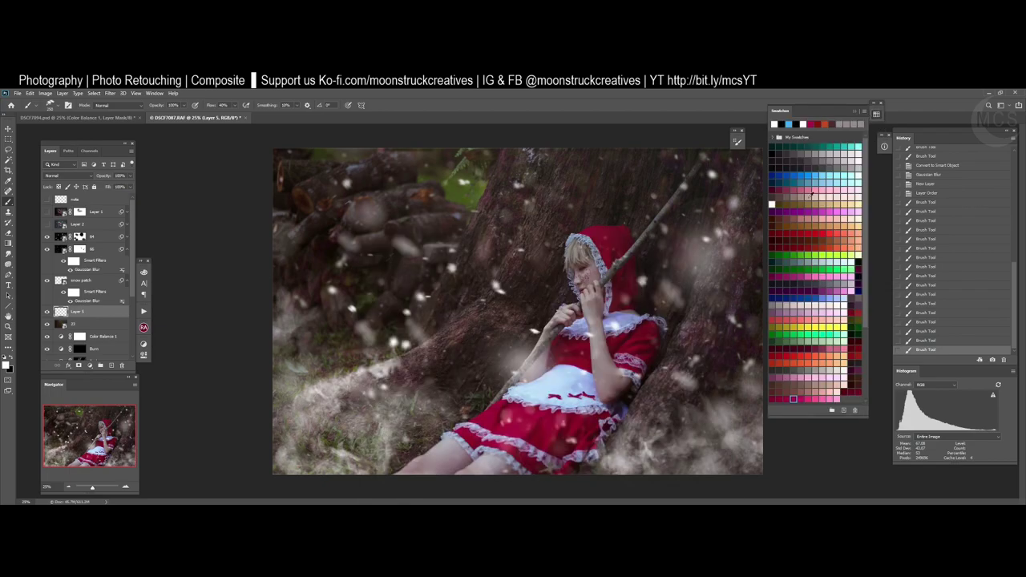
pyautogui.click(845, 175)
pyautogui.moveTo(340, 414)
pyautogui.mouseDown()
pyautogui.moveTo(324, 404)
pyautogui.moveTo(335, 402)
pyautogui.mouseUp()
pyautogui.click(328, 408)
pyautogui.click(332, 397)
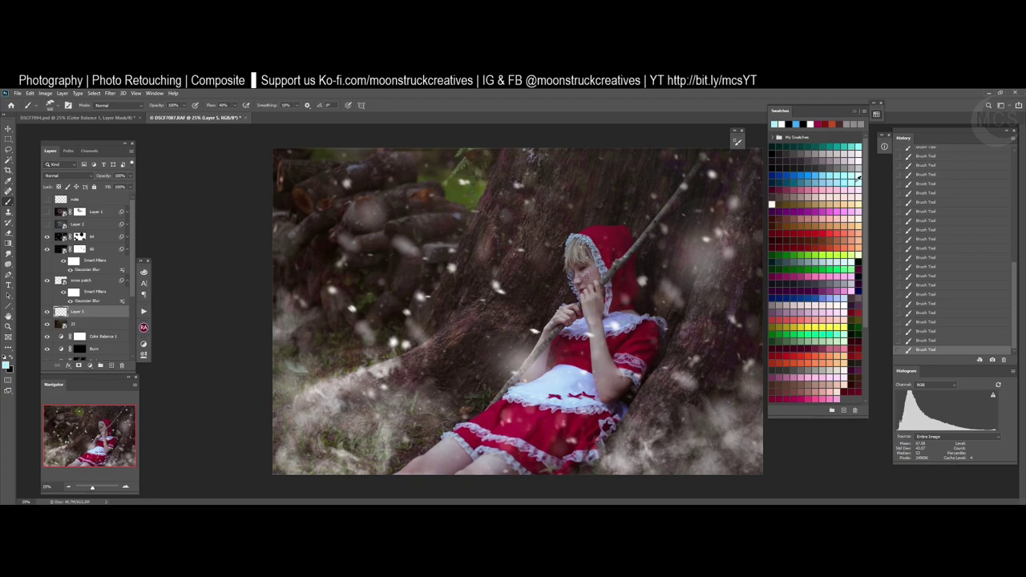
pyautogui.click(856, 179)
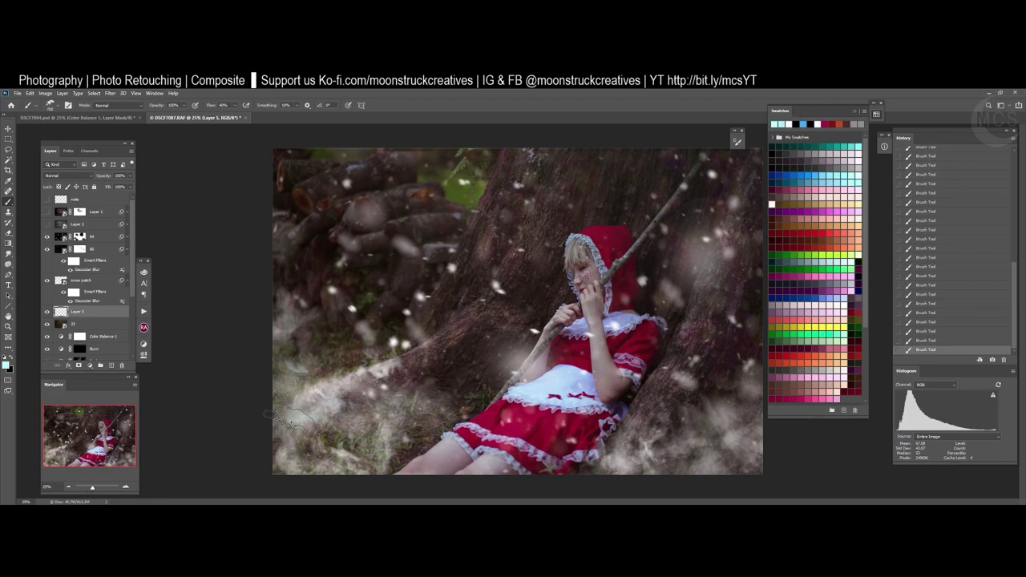
pyautogui.moveTo(298, 407); pyautogui.dragTo(277, 433)
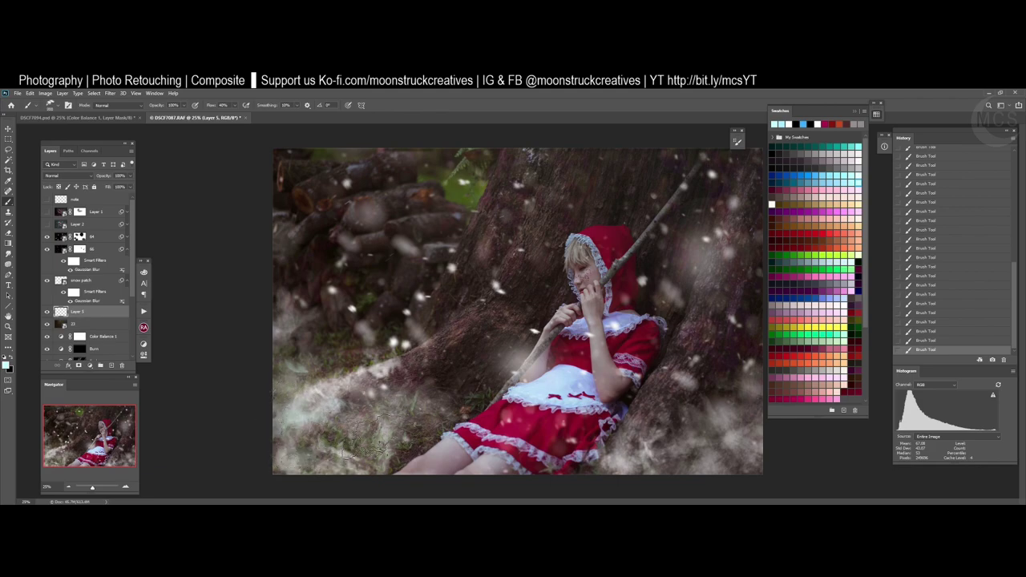
# - Enlarge the snow brush and paint pale cyan snow over the lower-left grass and the lower-right ground
pyautogui.press(']')
pyautogui.press(']')
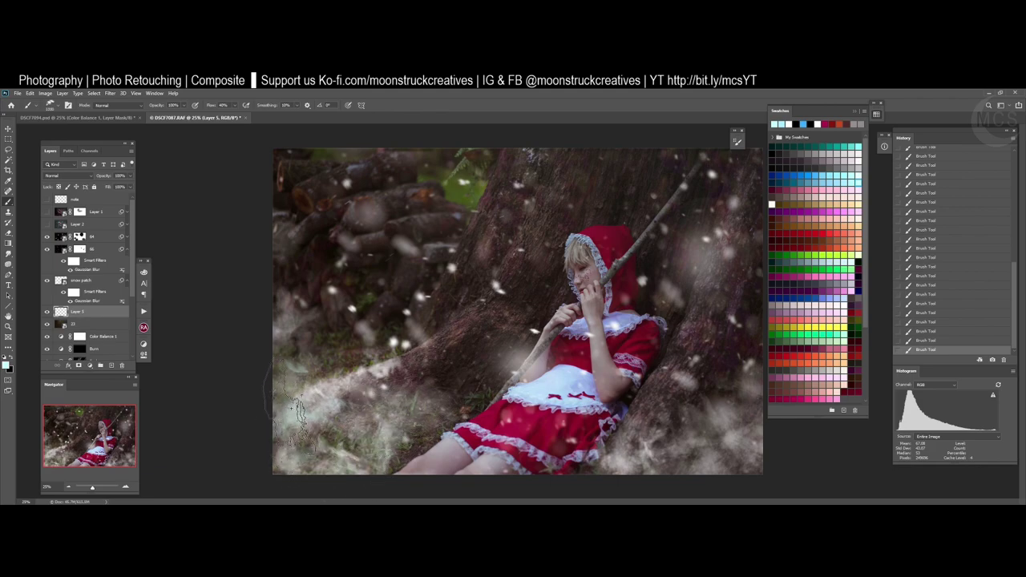
pyautogui.moveTo(293, 423)
pyautogui.mouseDown()
pyautogui.moveTo(280, 312)
pyautogui.moveTo(281, 383)
pyautogui.moveTo(370, 415)
pyautogui.mouseUp()
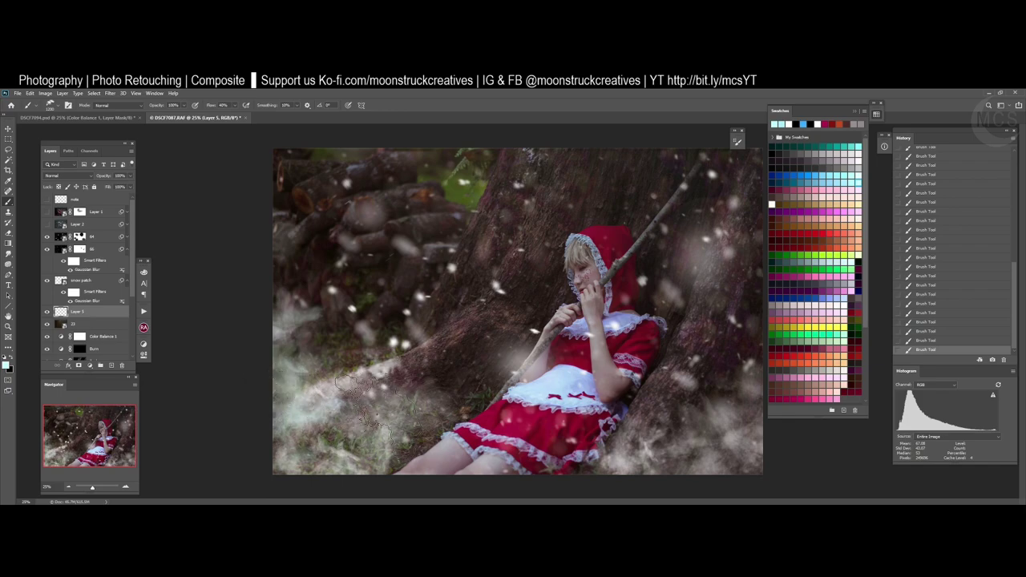
pyautogui.moveTo(678, 465)
pyautogui.mouseDown()
pyautogui.moveTo(649, 467)
pyautogui.moveTo(731, 462)
pyautogui.mouseUp()
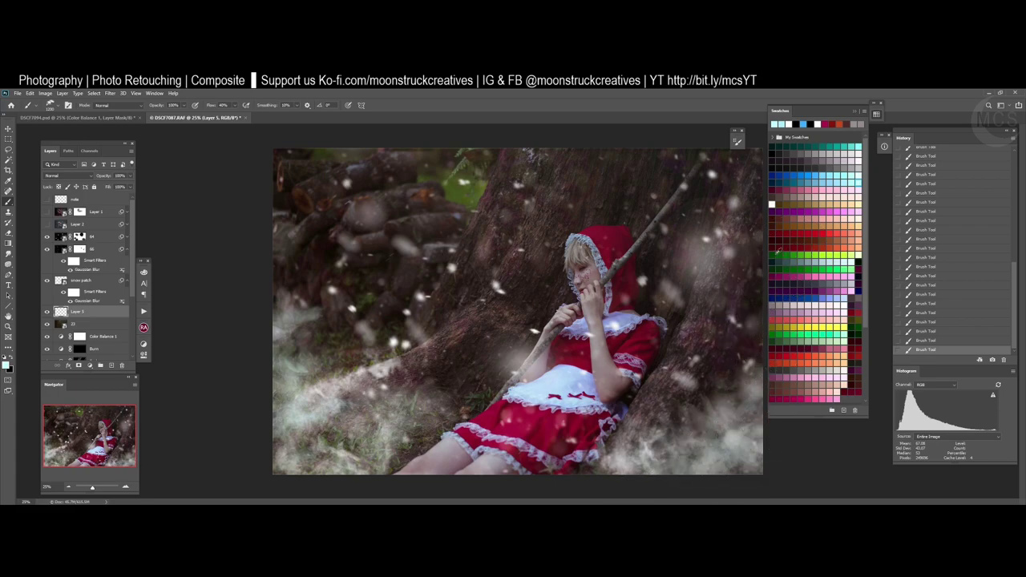
# - Set the painted snow layer's opacity to 70% and put the colour swatches away
pyautogui.press('h')
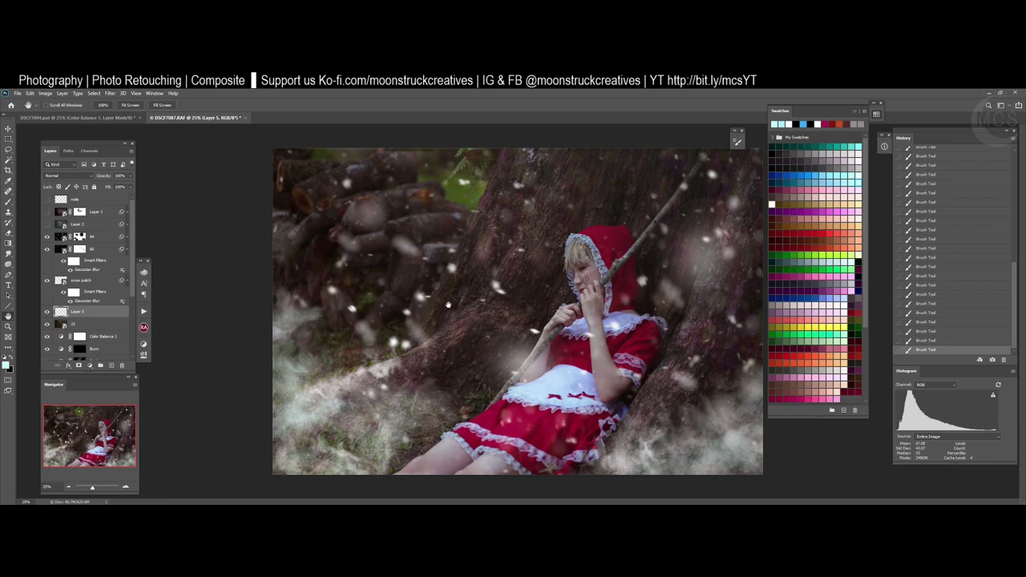
pyautogui.press('8')
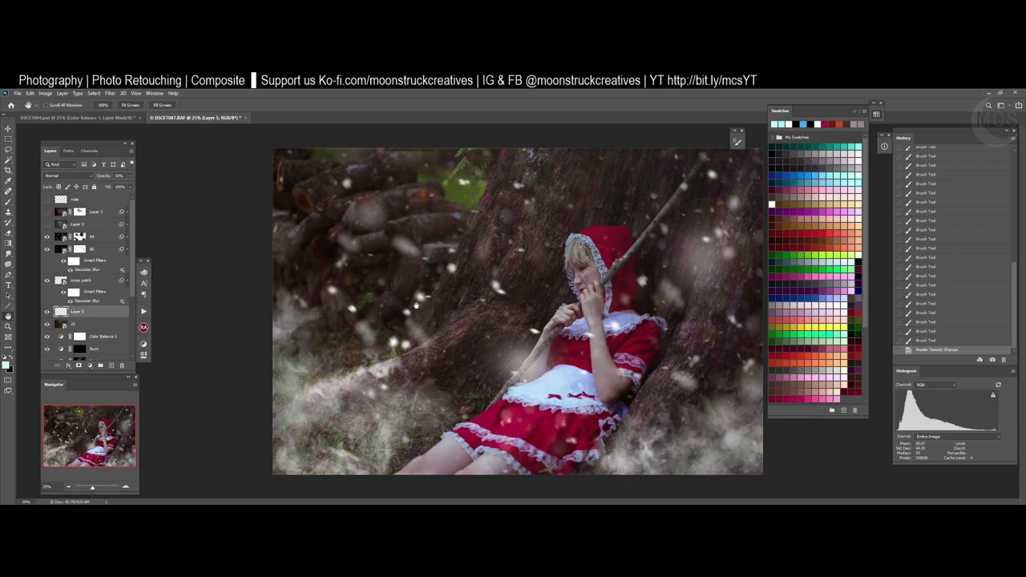
pyautogui.press('7')
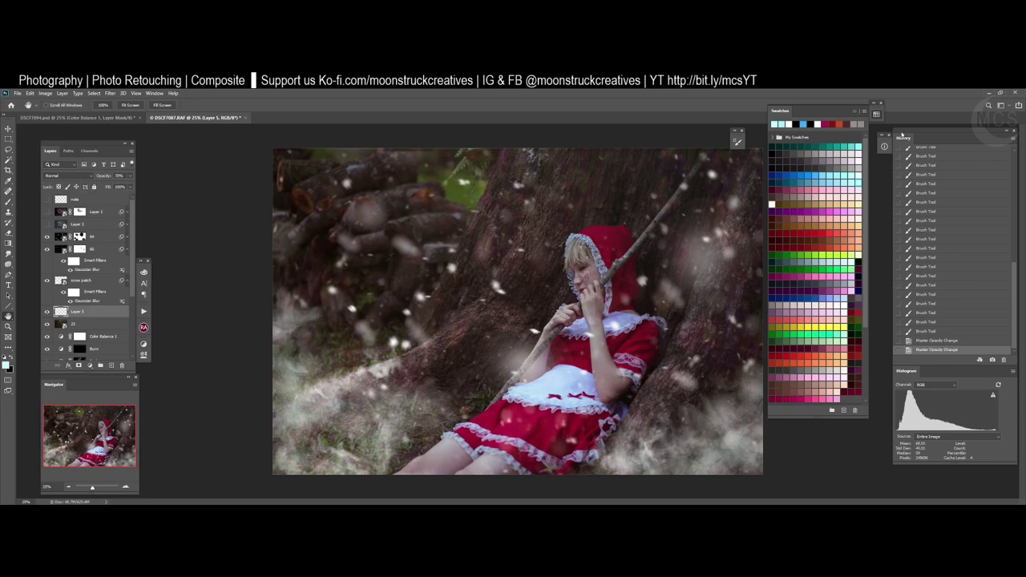
pyautogui.click(876, 114)
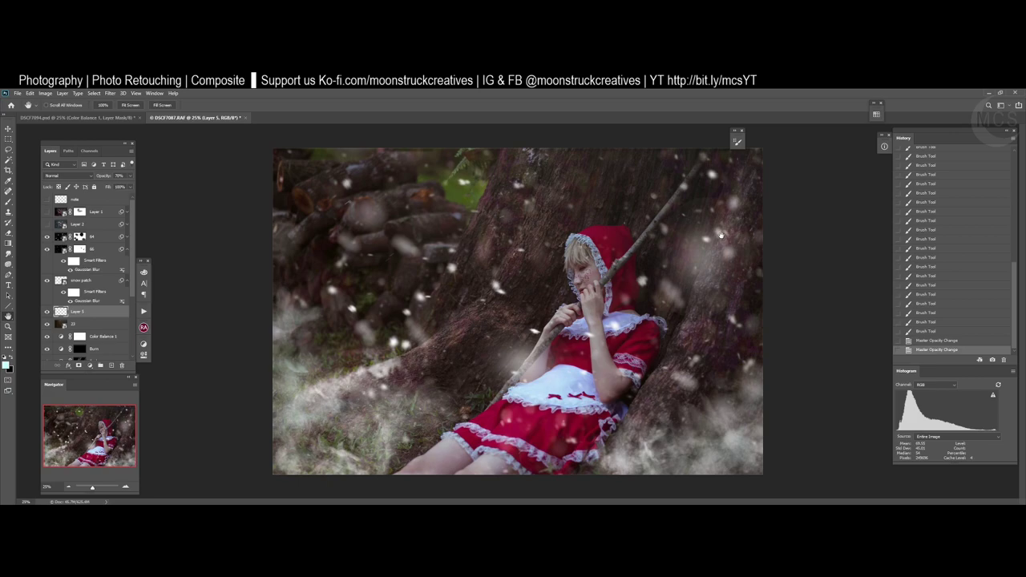
# - Show Layer 6 in DSCF7094.psd to review its colour grade, and return to DSCF7087.RAF
pyautogui.click(104, 118)
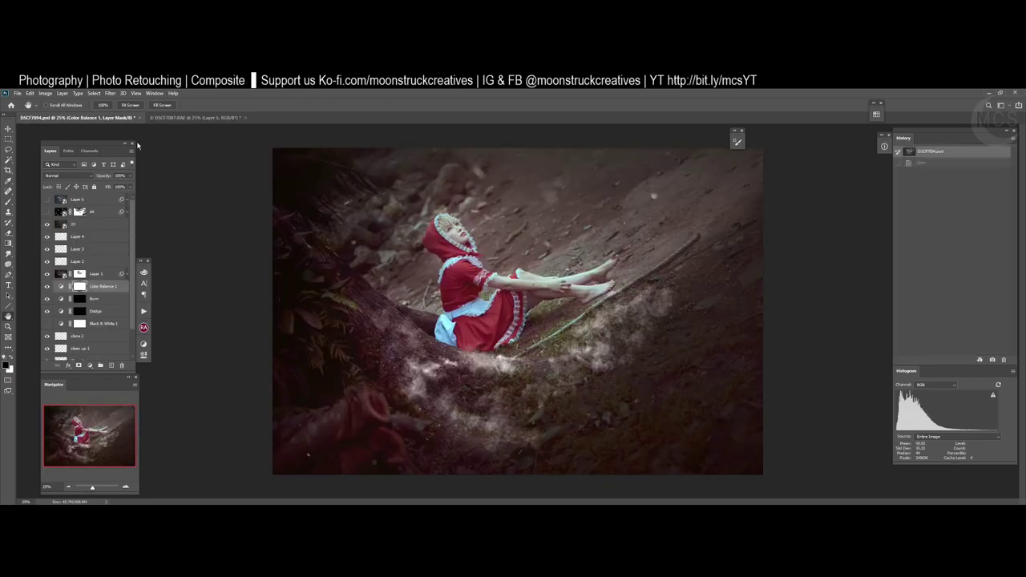
pyautogui.click(47, 200)
pyautogui.click(47, 212)
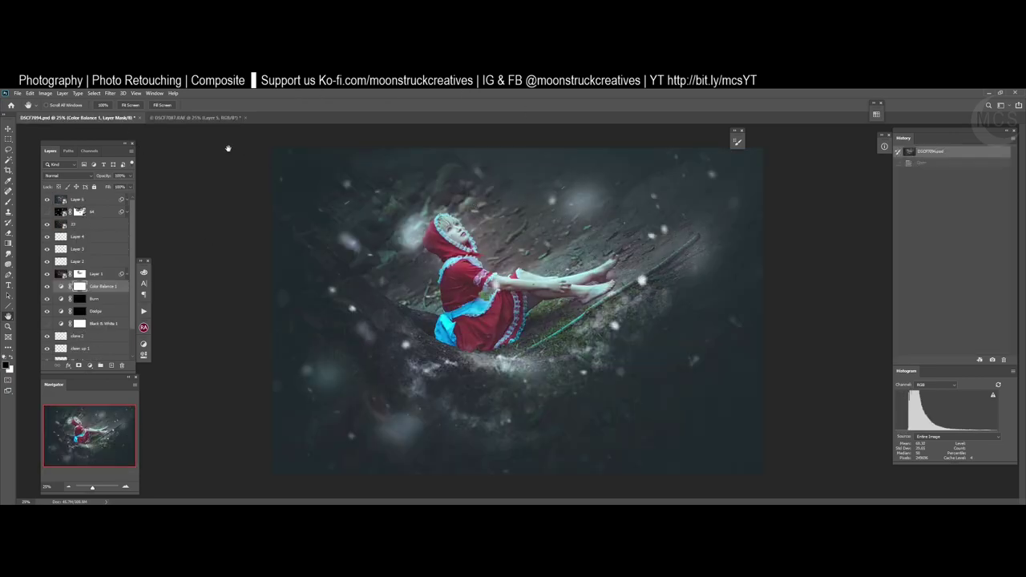
pyautogui.click(192, 119)
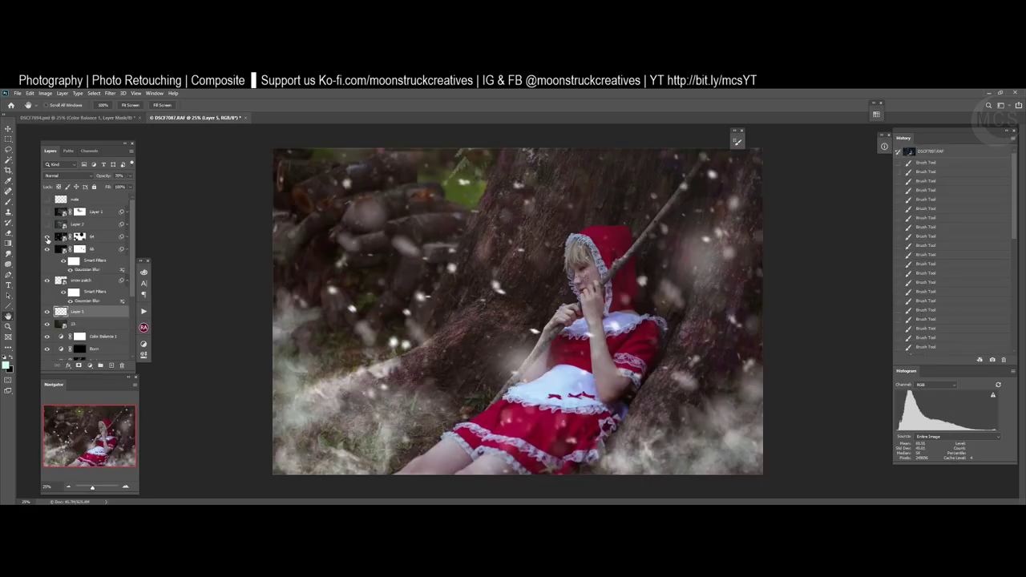
# - Inspect Layer 2's smart filters in DSCF7087.RAF and hide that layer again
pyautogui.click(47, 224)
pyautogui.click(47, 225)
pyautogui.click(47, 225)
pyautogui.click(125, 227)
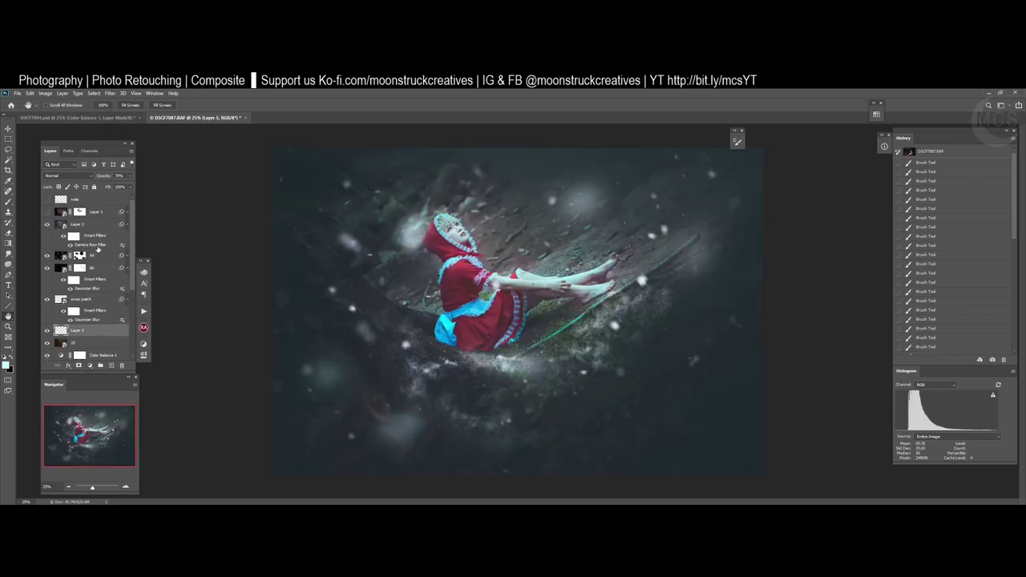
pyautogui.click(62, 237)
pyautogui.click(46, 225)
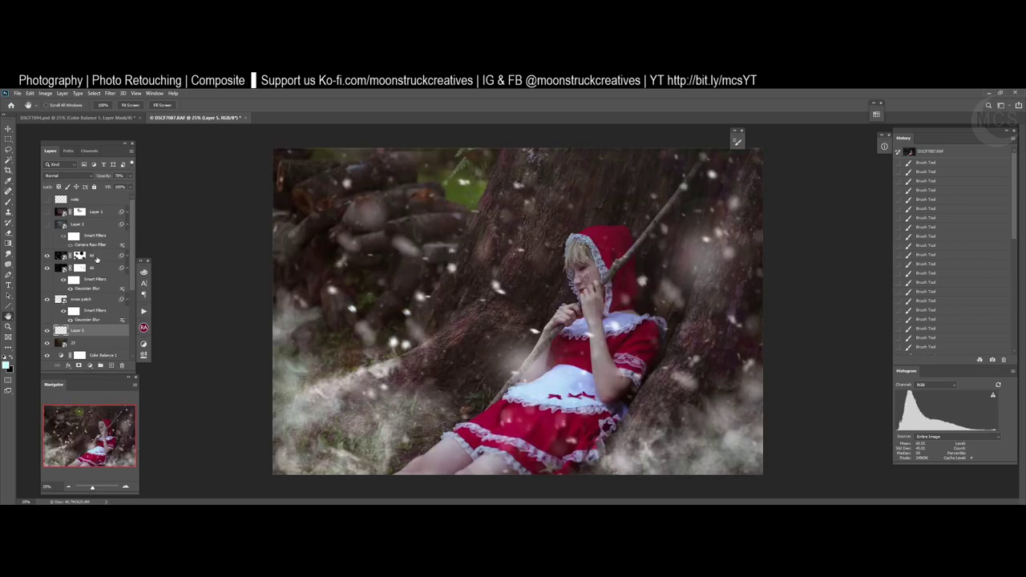
# - Stamp the visible layers above layer 64, convert the stamp to a smart object, and move Layer 2's Camera Raw filter onto it
pyautogui.click(95, 256)
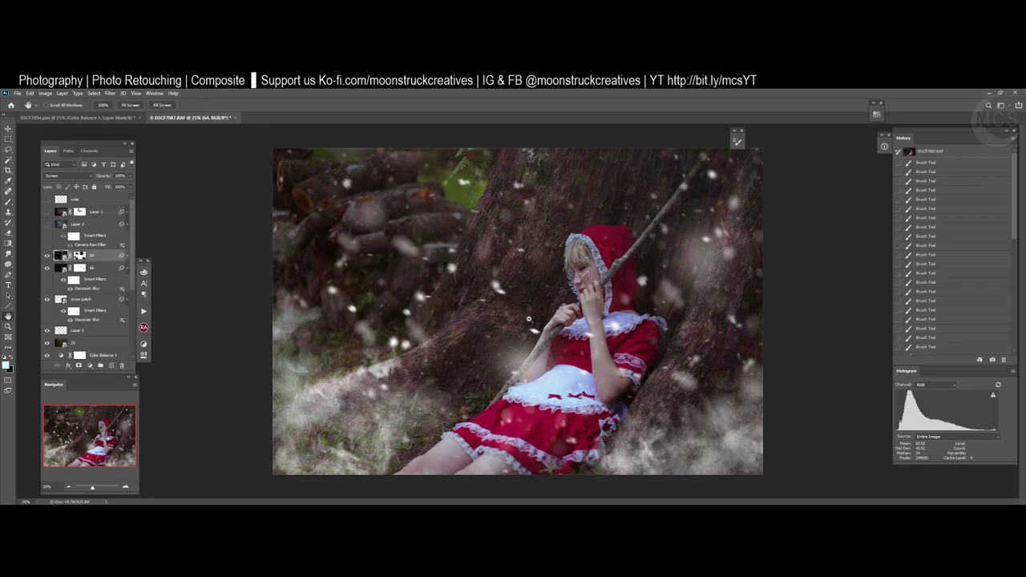
pyautogui.hotkey('ctrl', 'shift', 'alt', 'e')
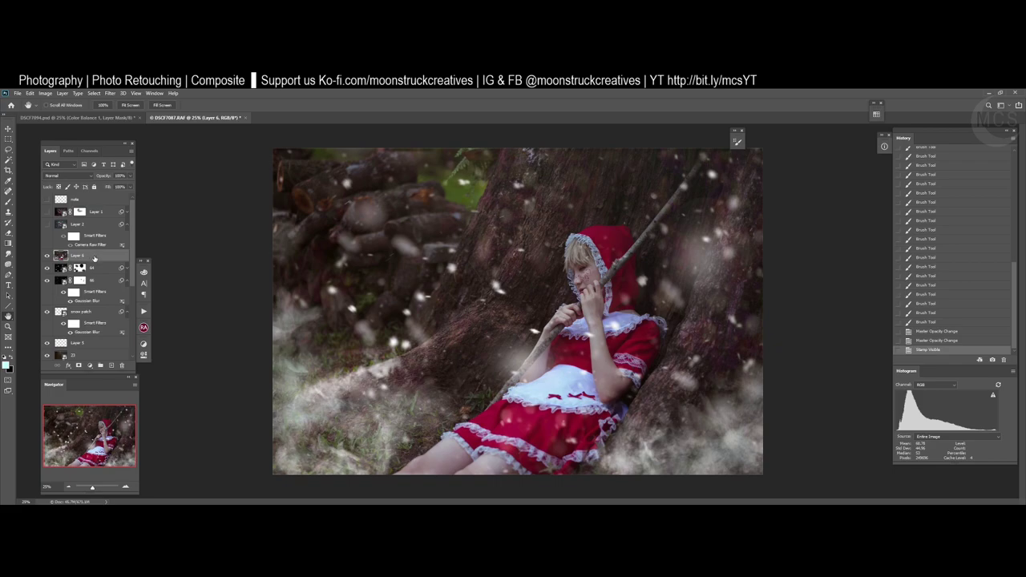
pyautogui.rightClick(95, 259)
pyautogui.click(248, 272)
pyautogui.moveTo(95, 244); pyautogui.dragTo(87, 255)
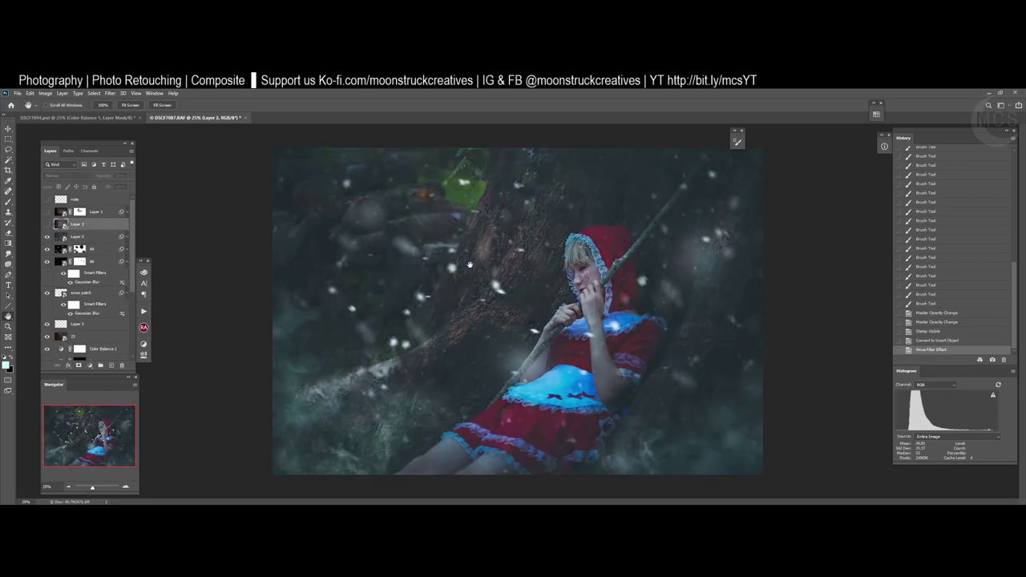
pyautogui.click(127, 238)
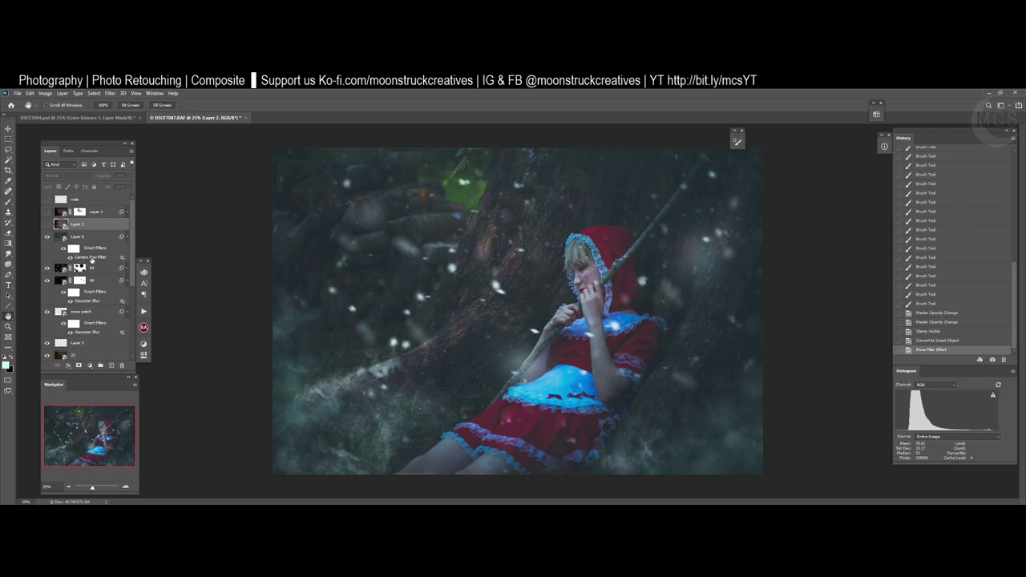
# - In the stamped layer's Camera Raw filter, darken the whole image using an adjustment brush with exposure -2.95, size 100 and feather 100
pyautogui.click(91, 258)
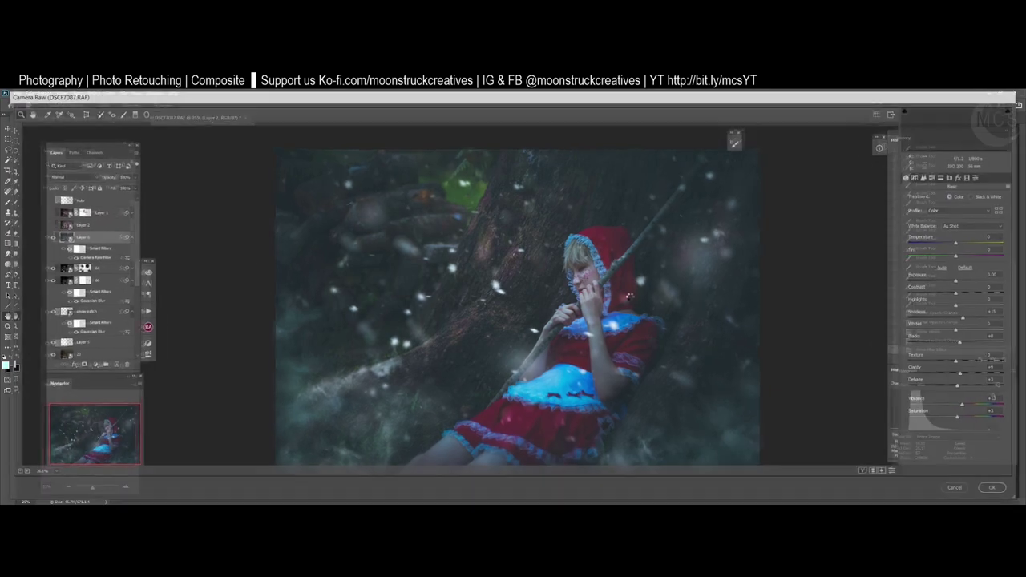
pyautogui.press('k')
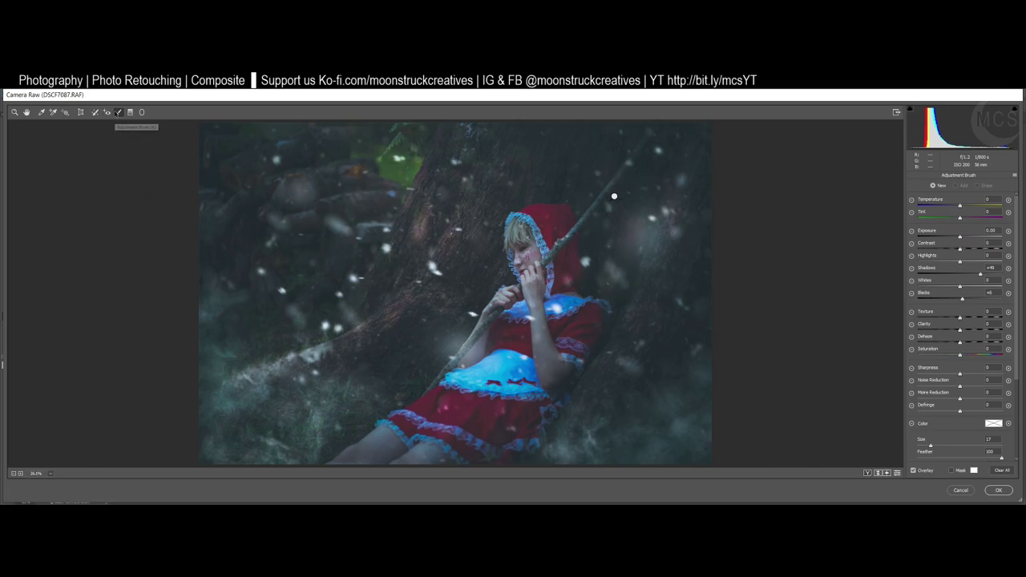
pyautogui.click(614, 197)
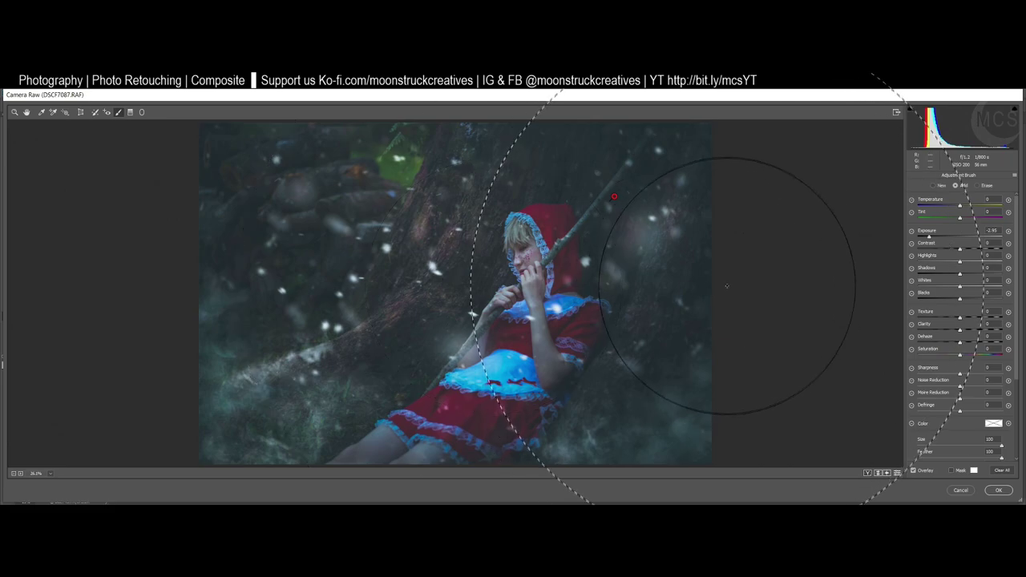
pyautogui.moveTo(726, 284)
pyautogui.mouseDown()
pyautogui.moveTo(812, 356)
pyautogui.moveTo(296, 104)
pyautogui.mouseUp()
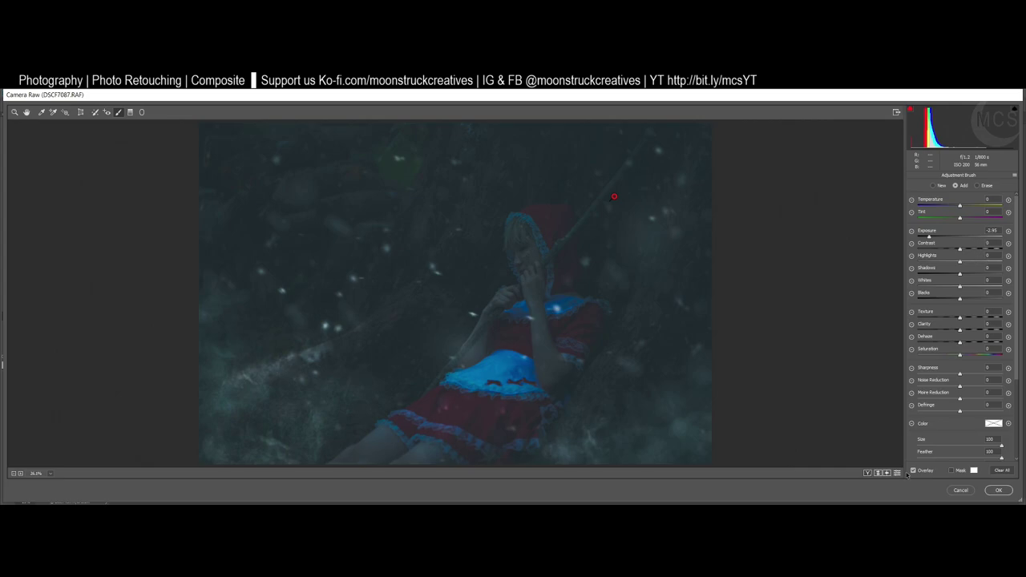
pyautogui.scroll(-1, 951, 424)
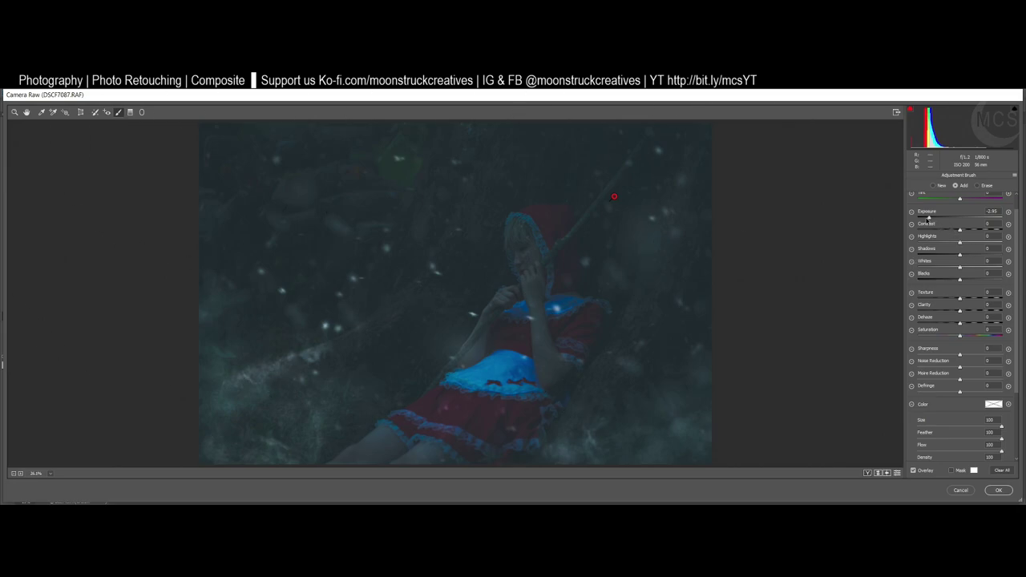
pyautogui.moveTo(929, 217)
pyautogui.mouseDown()
pyautogui.moveTo(1012, 218)
pyautogui.moveTo(883, 209)
pyautogui.moveTo(929, 218)
pyautogui.mouseUp()
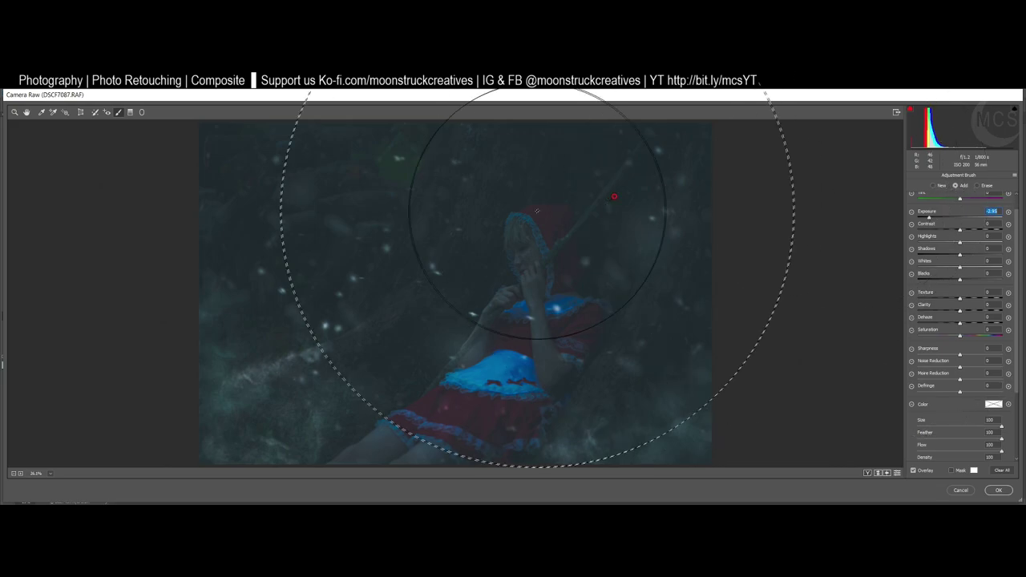
# - Switch the adjustment brush to erasing, with its flow at 100
pyautogui.click(955, 186)
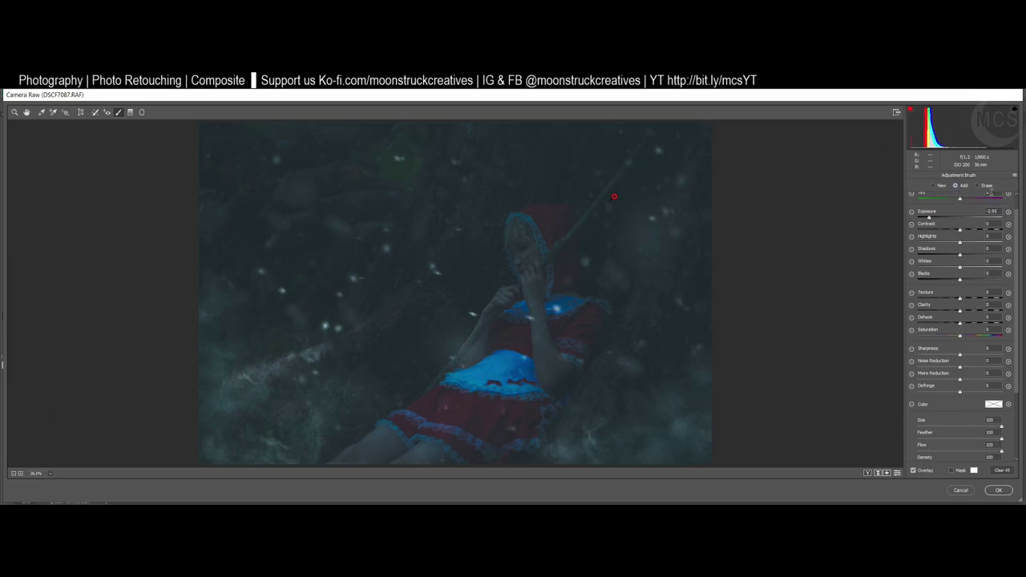
pyautogui.click(978, 186)
pyautogui.moveTo(926, 451); pyautogui.dragTo(1003, 452)
pyautogui.moveTo(383, 263); pyautogui.dragTo(895, 323)
# - Switch to Capture One and view the first DSCF7087.RAF variant as a lighting reference
pyautogui.moveTo(148, 502)
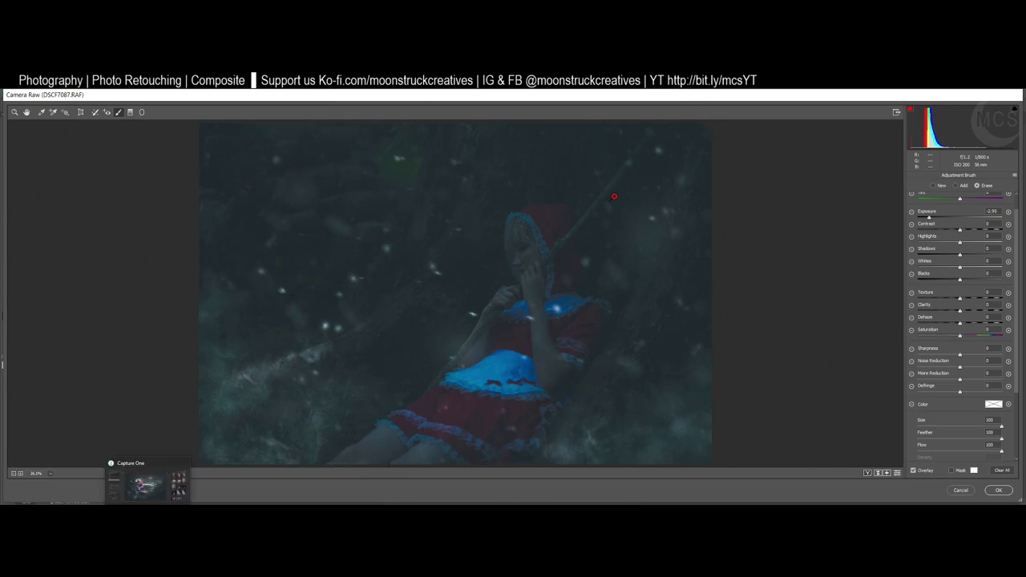
pyautogui.click(147, 503)
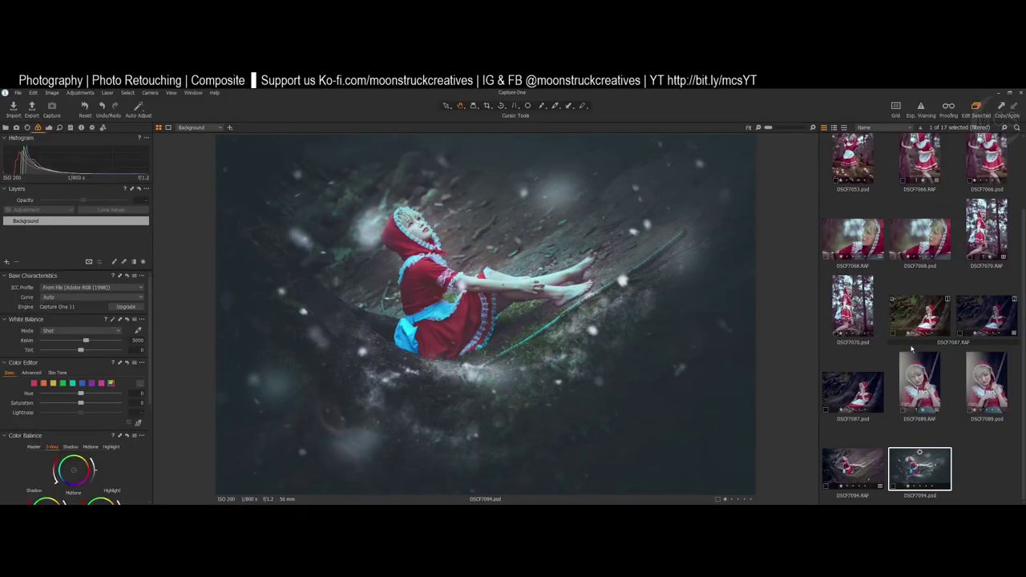
pyautogui.click(919, 319)
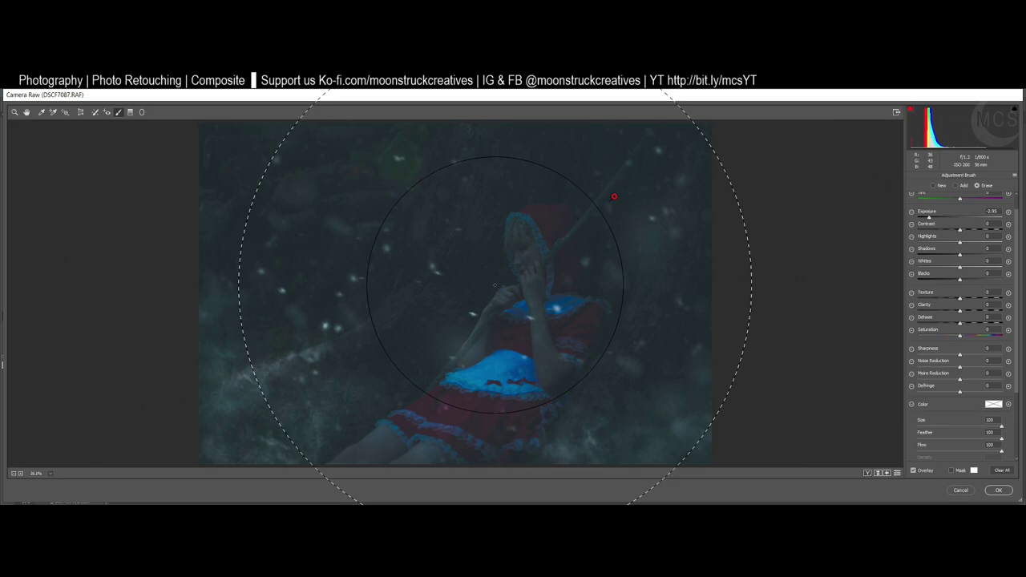
# - Try erasing the dark exposure adjustment with single large dabs at different spots around the girl, undoing each one
pyautogui.click(495, 285)
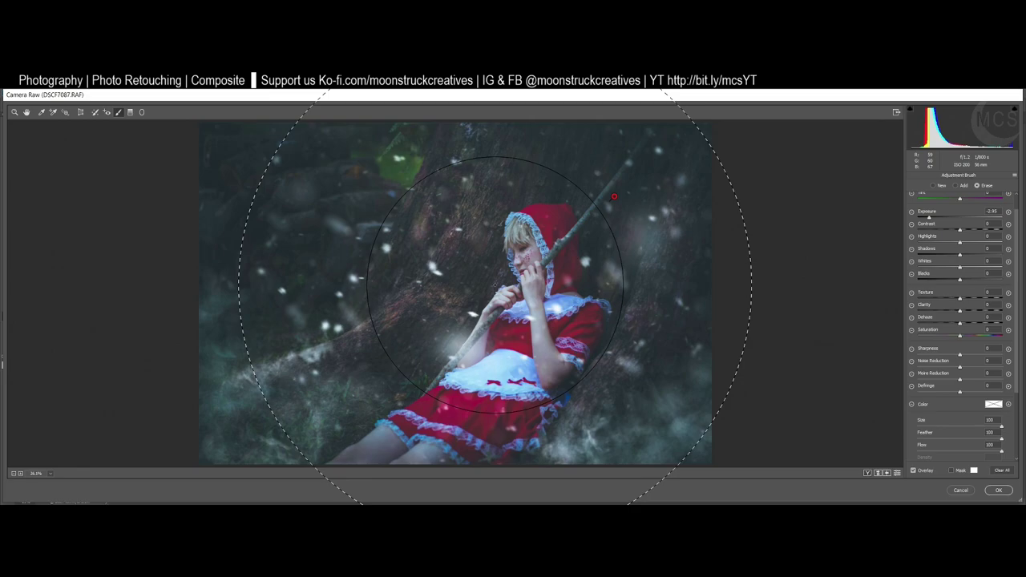
pyautogui.hotkey('ctrl', 'z')
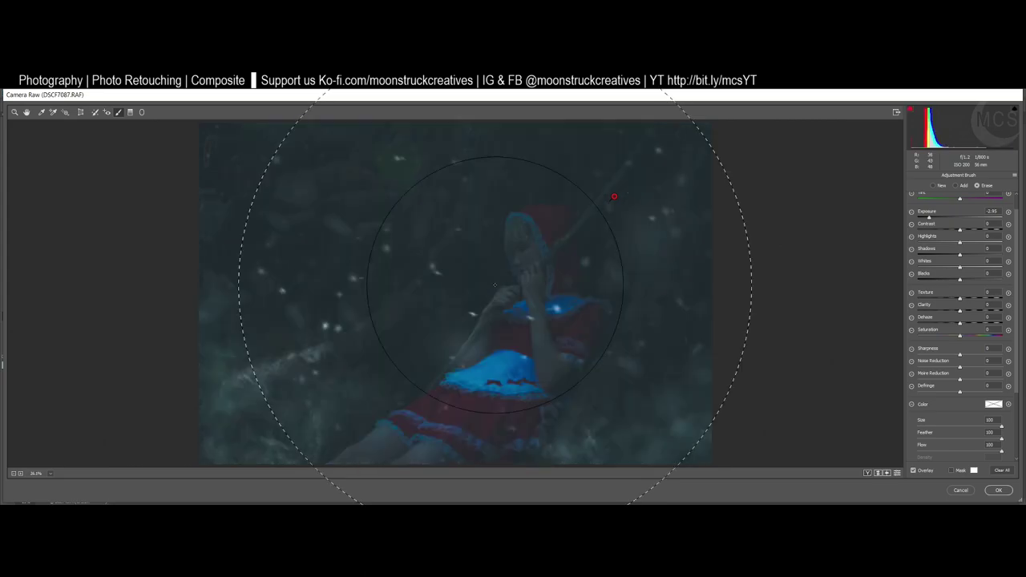
pyautogui.click(463, 335)
pyautogui.hotkey('ctrl', 'z')
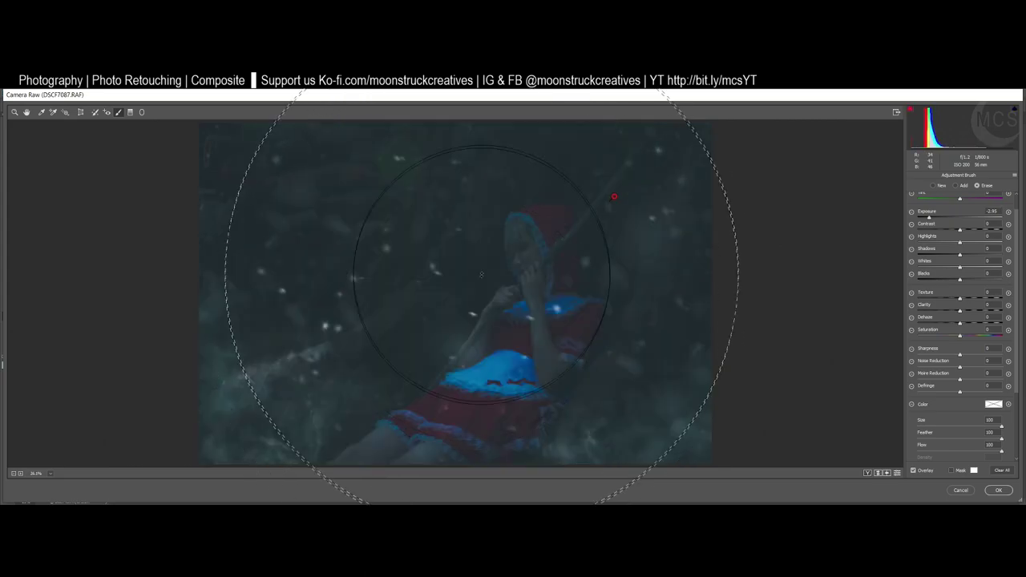
pyautogui.click(484, 245)
pyautogui.hotkey('ctrl', 'z')
pyautogui.click(590, 284)
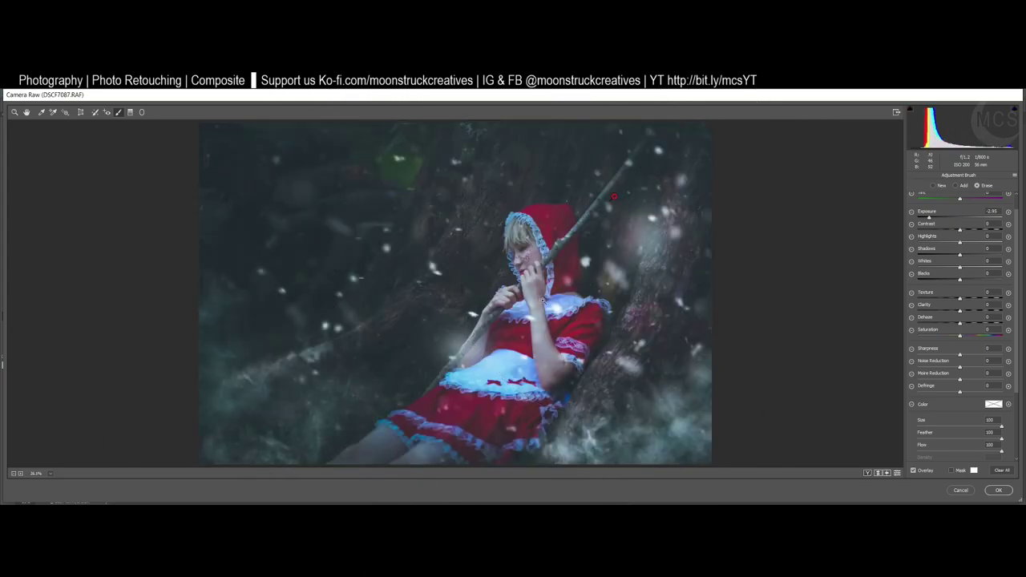
pyautogui.hotkey('ctrl', 'z')
pyautogui.click(475, 309)
pyautogui.hotkey('ctrl', 'z')
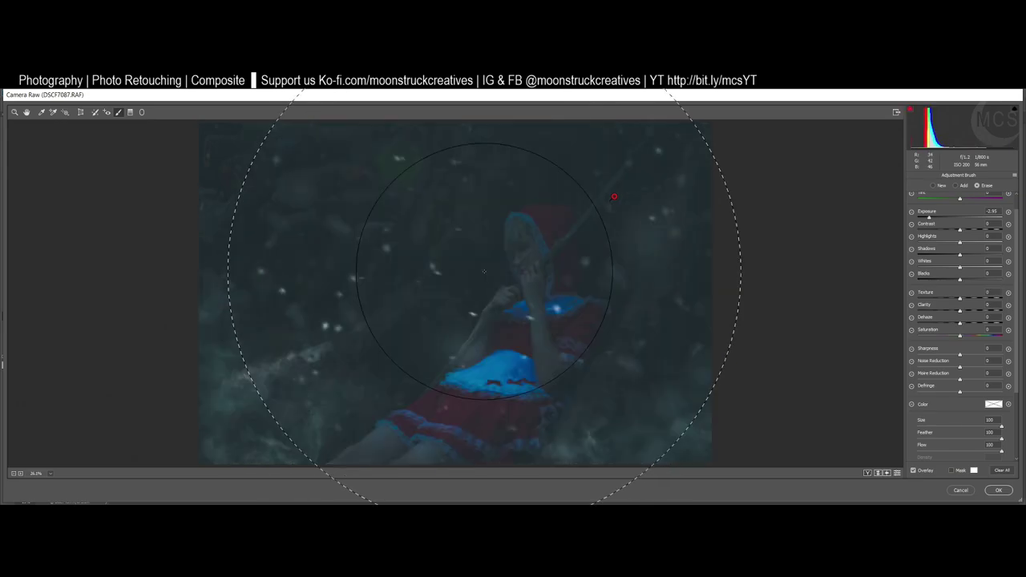
# - Erase the dark exposure adjustment over the girl with size 100 brush strokes at flow 100
pyautogui.click(484, 272)
pyautogui.moveTo(484, 277); pyautogui.dragTo(486, 309)
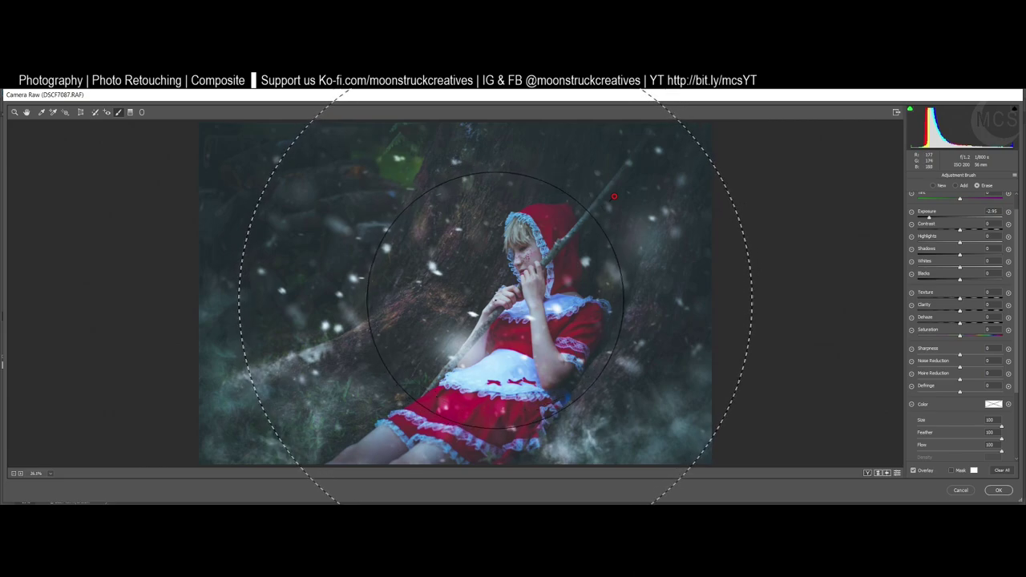
# - Set the eraser's flow to 10 and size to 40, and erase more darkening from the girl's face towards the trunk
pyautogui.moveTo(927, 450); pyautogui.dragTo(921, 450)
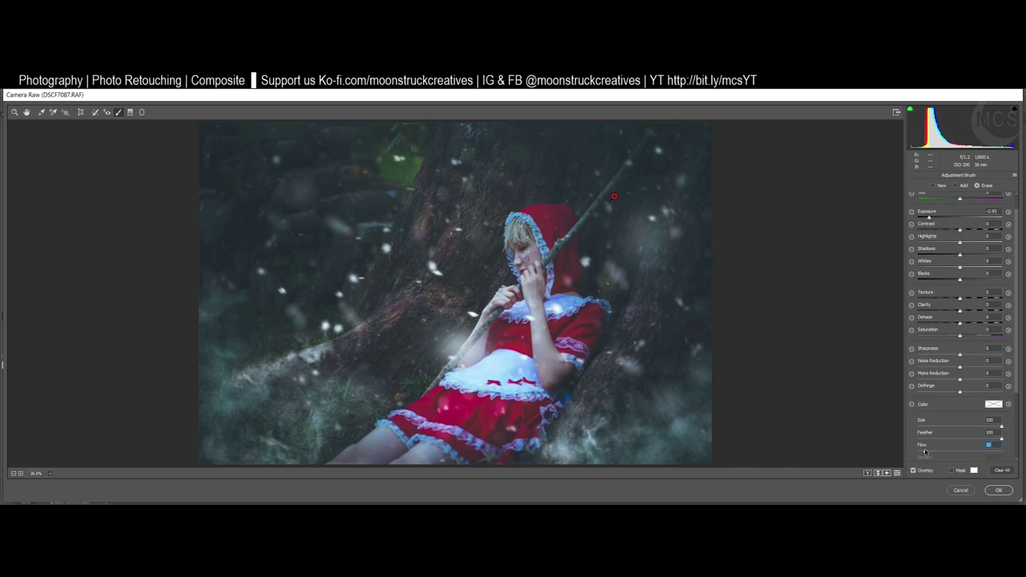
pyautogui.press('[')
pyautogui.press('[')
pyautogui.press('[')
pyautogui.press('[')
pyautogui.press('[')
pyautogui.press('[')
pyautogui.press('[')
pyautogui.press('[')
pyautogui.press('[')
pyautogui.press('[')
pyautogui.press('[')
pyautogui.press('[')
pyautogui.press('[')
pyautogui.moveTo(517, 250); pyautogui.dragTo(470, 265)
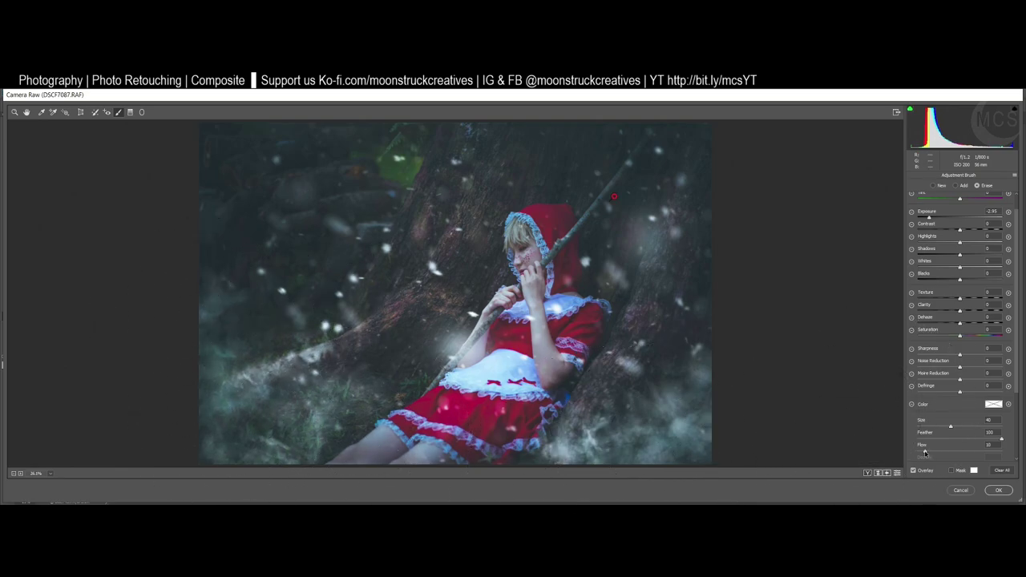
# - At flow 5, erase some darkening over the background logs, and at size 15 over the foreground grass, the girl's legs and the tree root
pyautogui.moveTo(925, 450); pyautogui.dragTo(923, 454)
pyautogui.moveTo(294, 201)
pyautogui.mouseDown()
pyautogui.moveTo(277, 267)
pyautogui.moveTo(244, 187)
pyautogui.mouseUp()
pyautogui.press('[')
pyautogui.press('[')
pyautogui.press('[')
pyautogui.press('[')
pyautogui.press('[')
pyautogui.moveTo(313, 357)
pyautogui.mouseDown()
pyautogui.moveTo(232, 398)
pyautogui.moveTo(260, 374)
pyautogui.moveTo(139, 456)
pyautogui.moveTo(281, 391)
pyautogui.moveTo(336, 393)
pyautogui.moveTo(271, 429)
pyautogui.moveTo(269, 453)
pyautogui.mouseUp()
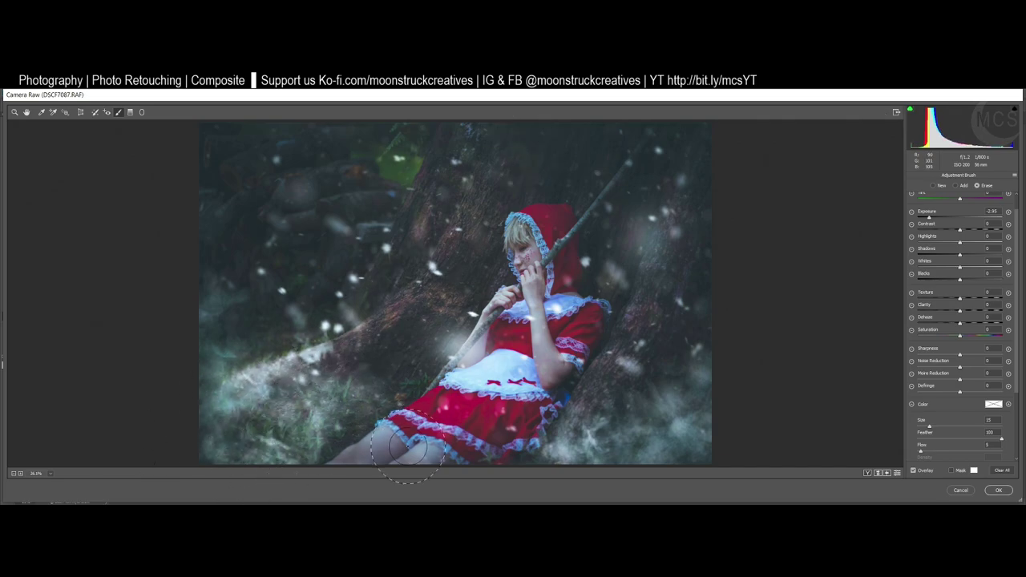
pyautogui.moveTo(422, 442)
pyautogui.mouseDown()
pyautogui.moveTo(357, 465)
pyautogui.moveTo(406, 443)
pyautogui.moveTo(371, 454)
pyautogui.mouseUp()
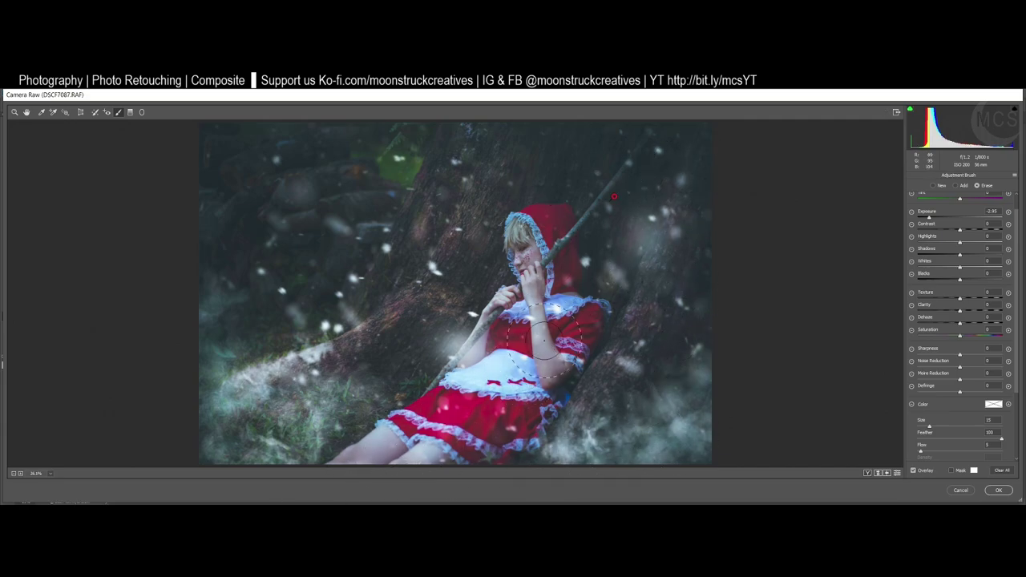
pyautogui.moveTo(294, 365)
pyautogui.mouseDown()
pyautogui.moveTo(222, 347)
pyautogui.moveTo(211, 308)
pyautogui.moveTo(340, 217)
pyautogui.moveTo(503, 141)
pyautogui.moveTo(409, 307)
pyautogui.mouseUp()
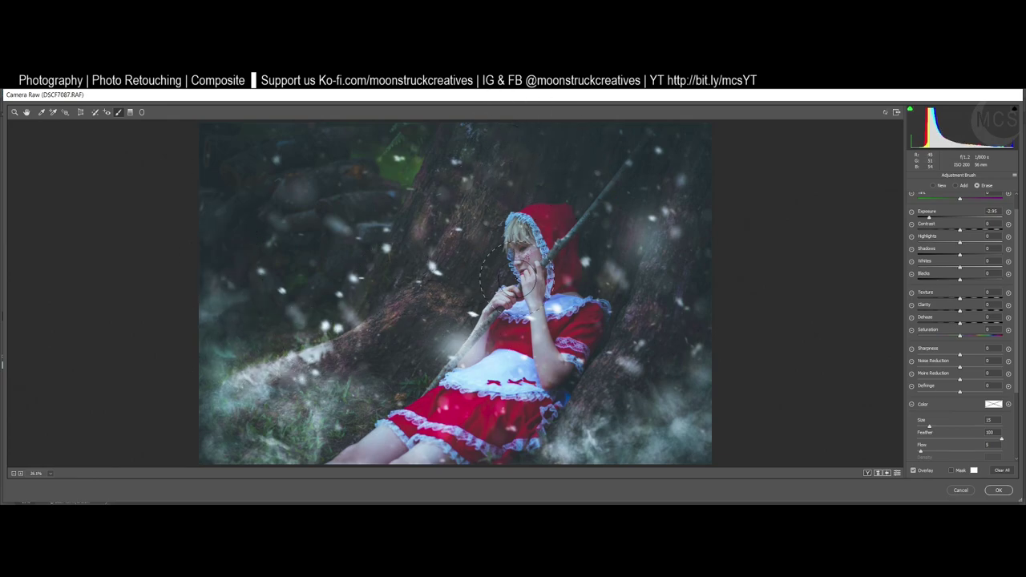
# - Reduce the adjustment eraser's size to 5
pyautogui.press('[')
pyautogui.press('[')
pyautogui.press('[')
pyautogui.press('[')
pyautogui.press('[')
pyautogui.press('[')
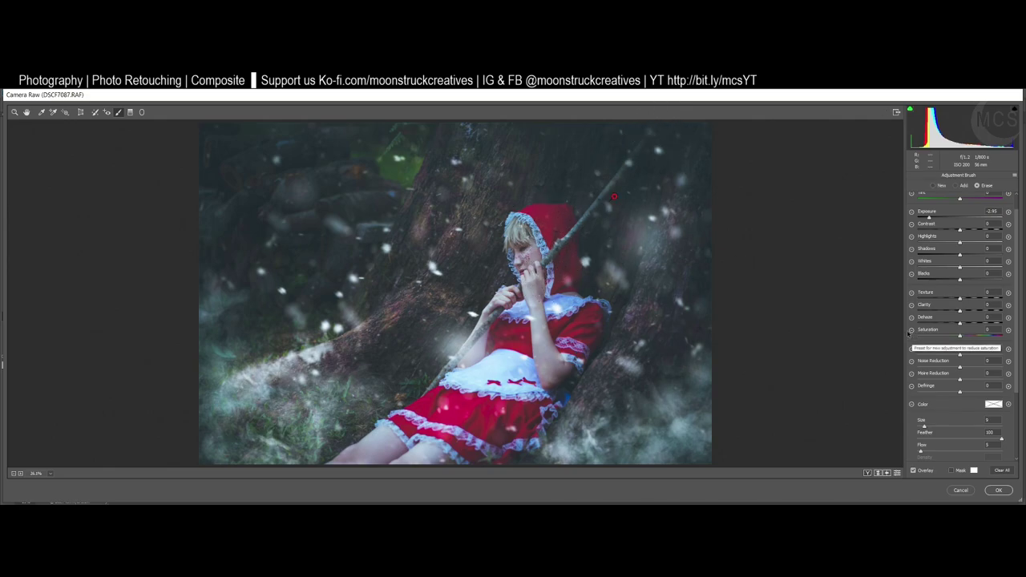
# - Compare the image with and without the brushed exposure adjustment, and leave the adjustment brush
pyautogui.click(898, 473)
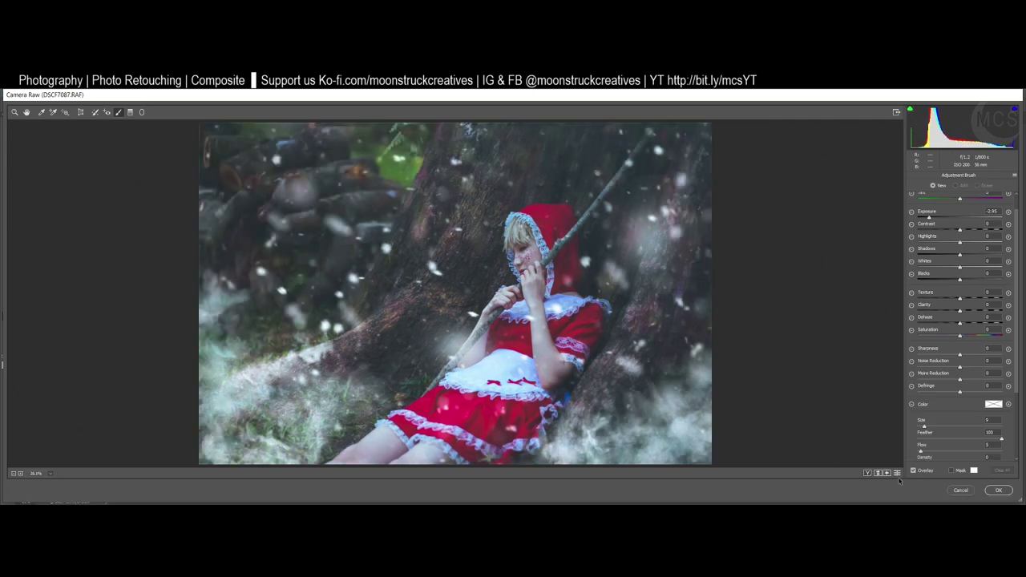
pyautogui.click(897, 473)
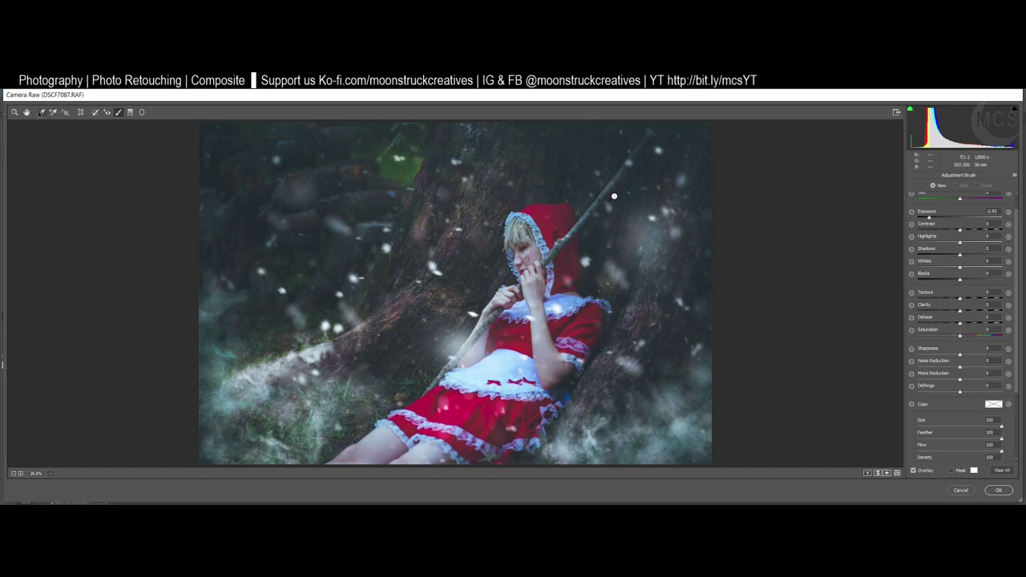
pyautogui.click(27, 112)
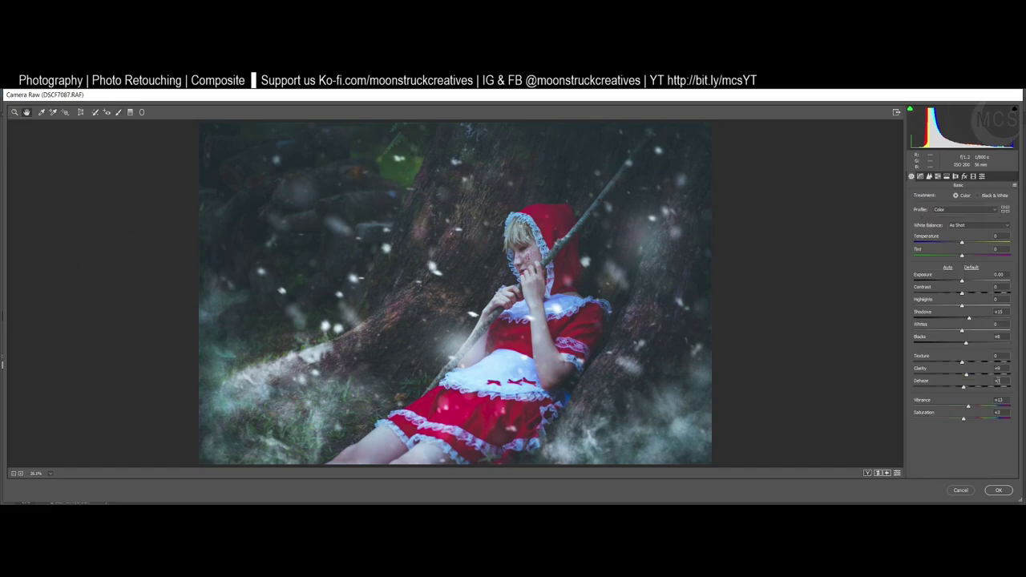
# - Fine-tune the Blue Primary saturation in Calibration and the highlight and shadow saturation in Split Toning
pyautogui.click(974, 177)
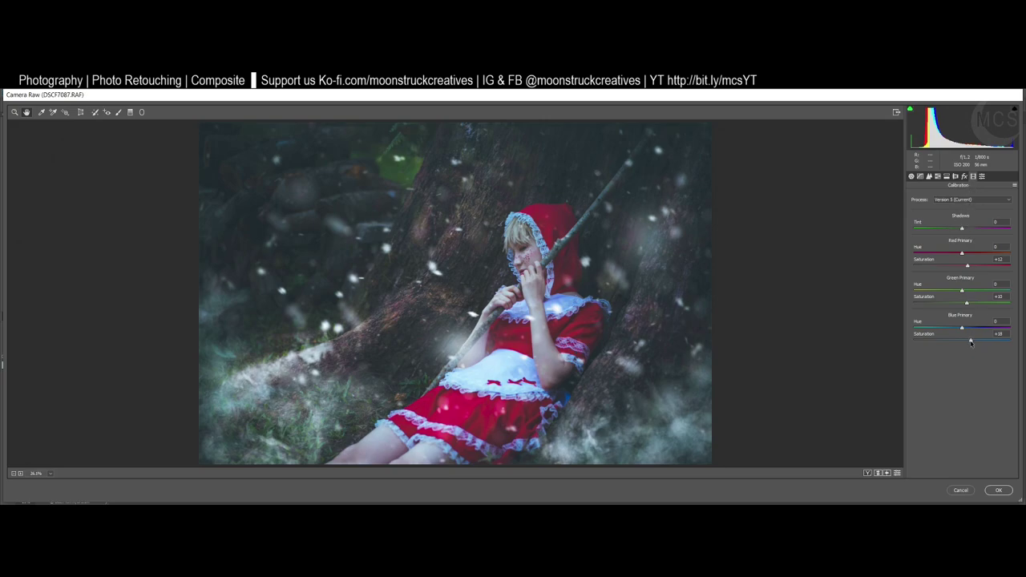
pyautogui.moveTo(971, 343); pyautogui.dragTo(968, 343)
pyautogui.click(955, 176)
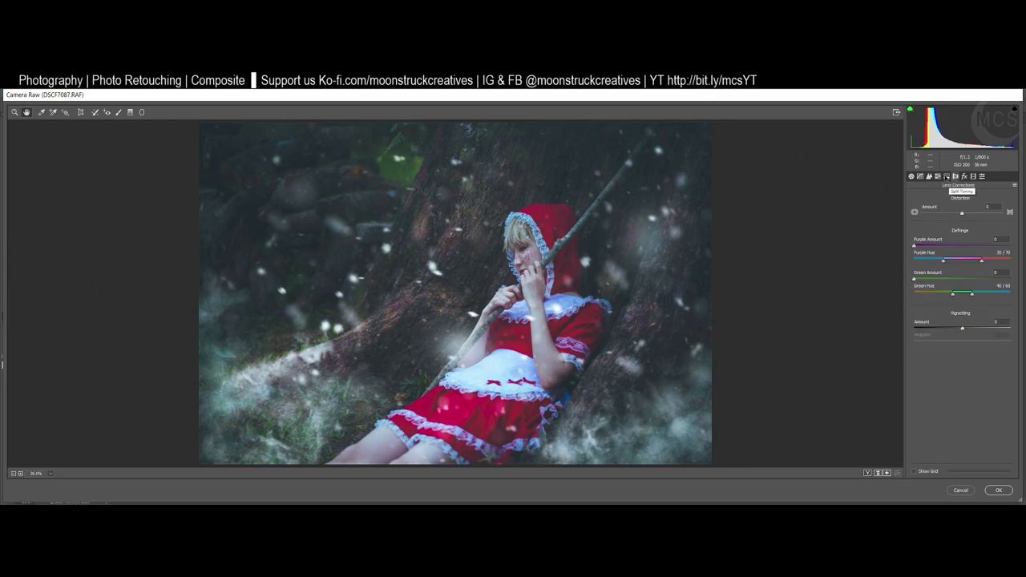
pyautogui.click(964, 176)
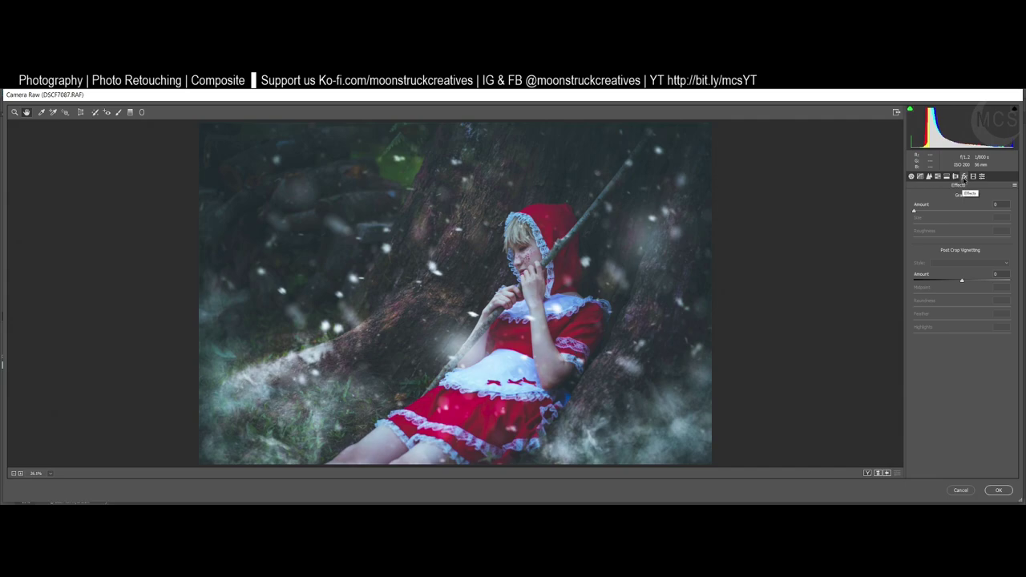
pyautogui.click(946, 177)
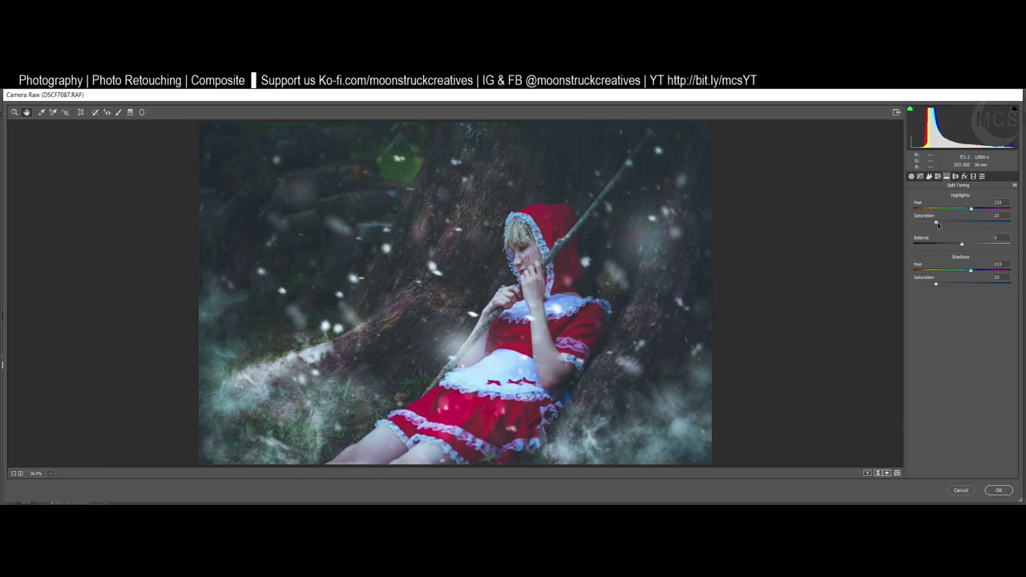
pyautogui.moveTo(938, 226); pyautogui.dragTo(937, 226)
pyautogui.moveTo(935, 284)
pyautogui.mouseDown()
pyautogui.moveTo(951, 286)
pyautogui.moveTo(934, 284)
pyautogui.mouseUp()
# - Sharpen the image with an amount of 23 and a masking of 61, previewing the masked edges
pyautogui.click(930, 176)
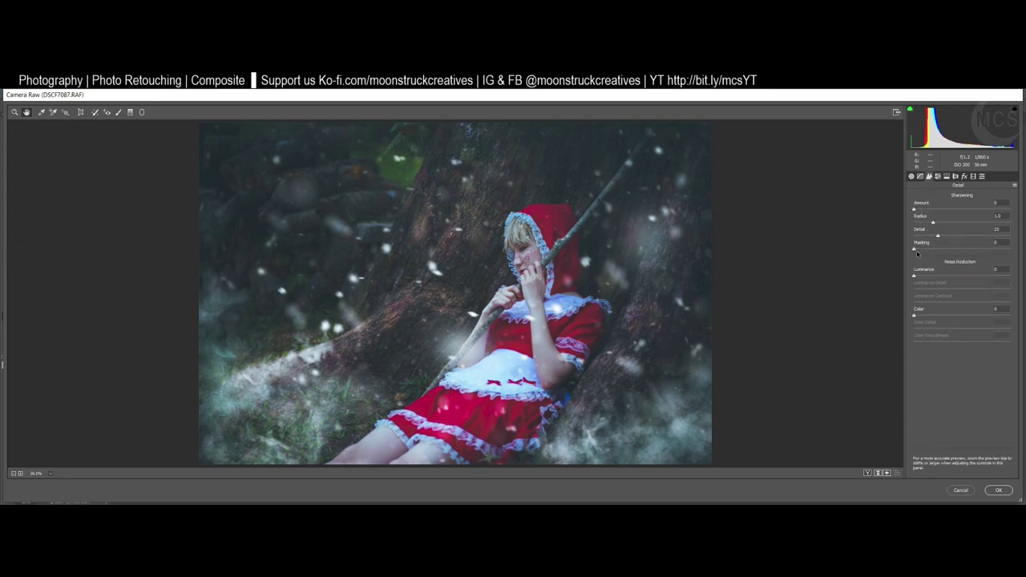
pyautogui.press('alt')
pyautogui.moveTo(914, 249); pyautogui.dragTo(978, 255)
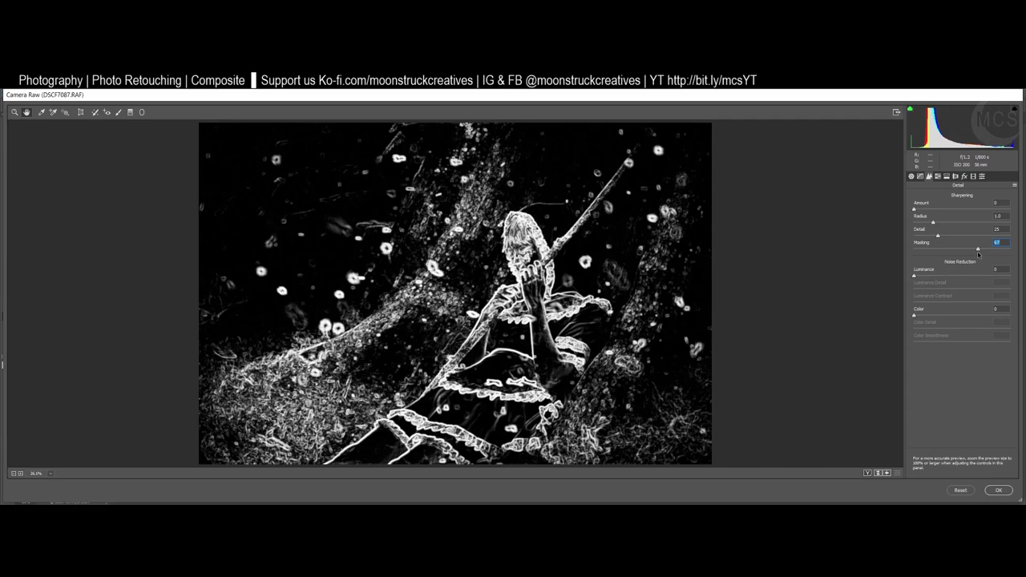
pyautogui.moveTo(978, 255); pyautogui.dragTo(888, 245)
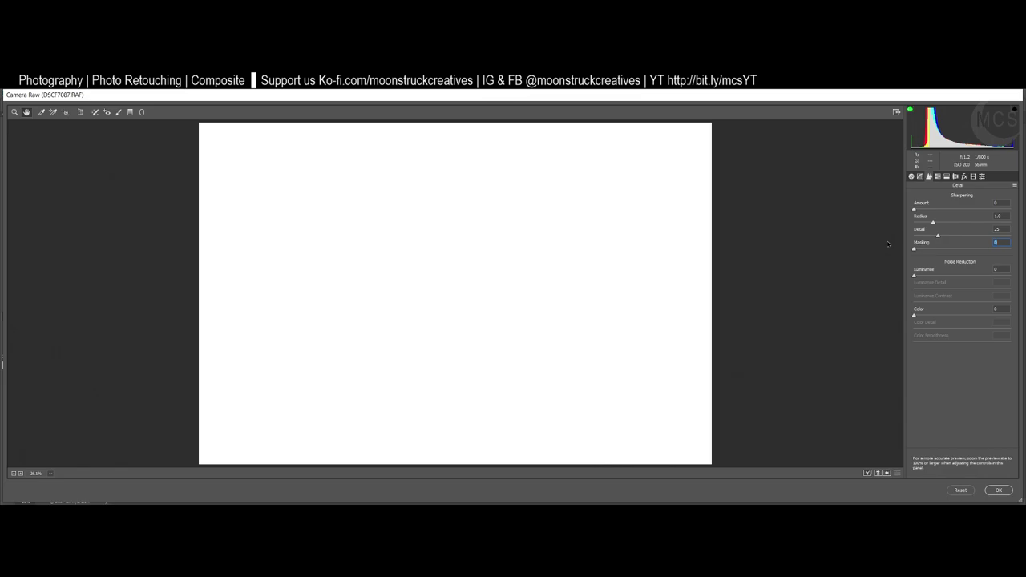
pyautogui.moveTo(898, 244); pyautogui.dragTo(973, 247)
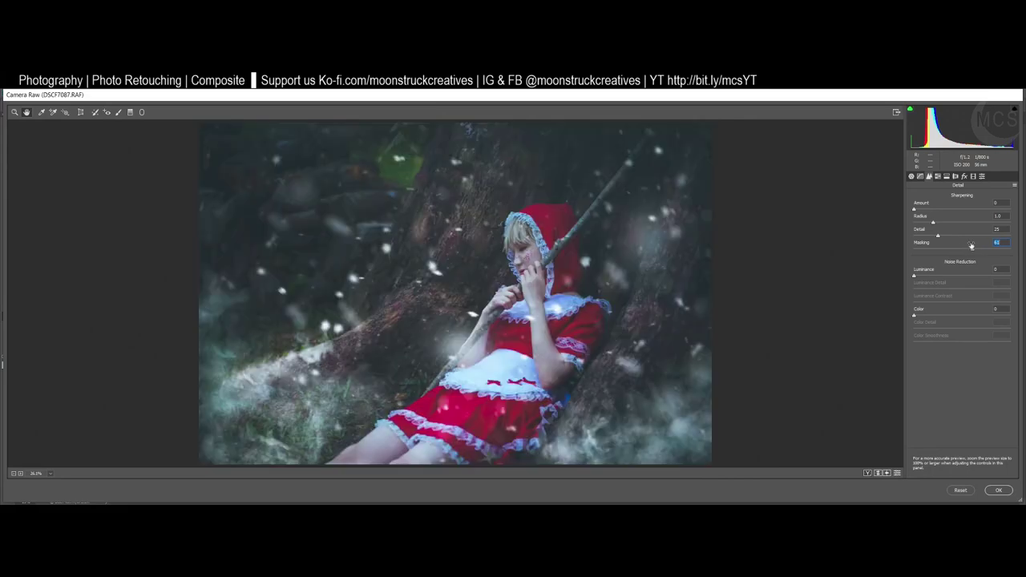
pyautogui.moveTo(914, 208); pyautogui.dragTo(922, 210)
pyautogui.moveTo(923, 210); pyautogui.dragTo(927, 210)
# - Set the noise reduction to Luminance 10 and Color 13, checking the girl's face at 100%
pyautogui.click(51, 475)
pyautogui.click(65, 398)
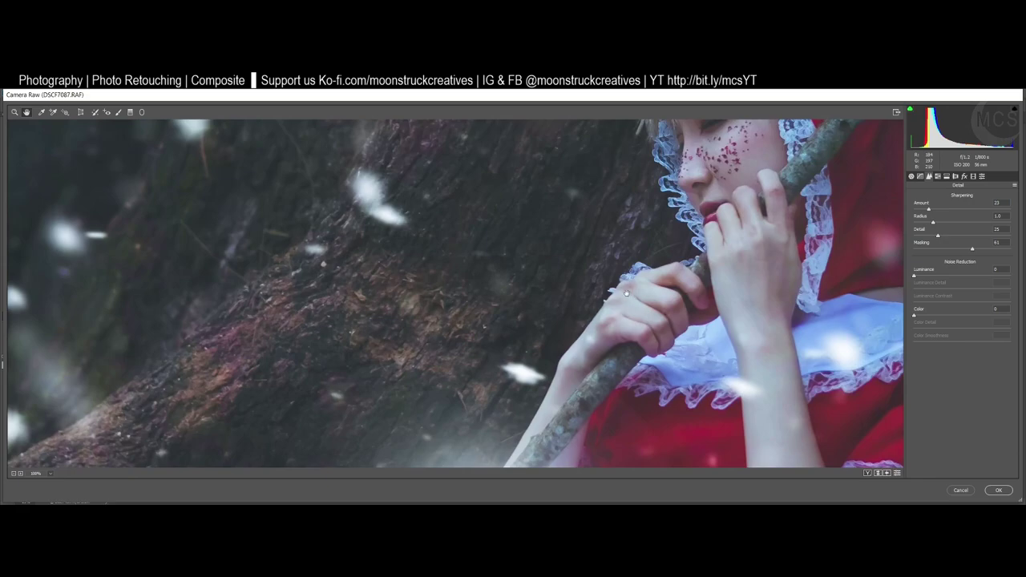
pyautogui.moveTo(647, 254); pyautogui.dragTo(520, 382)
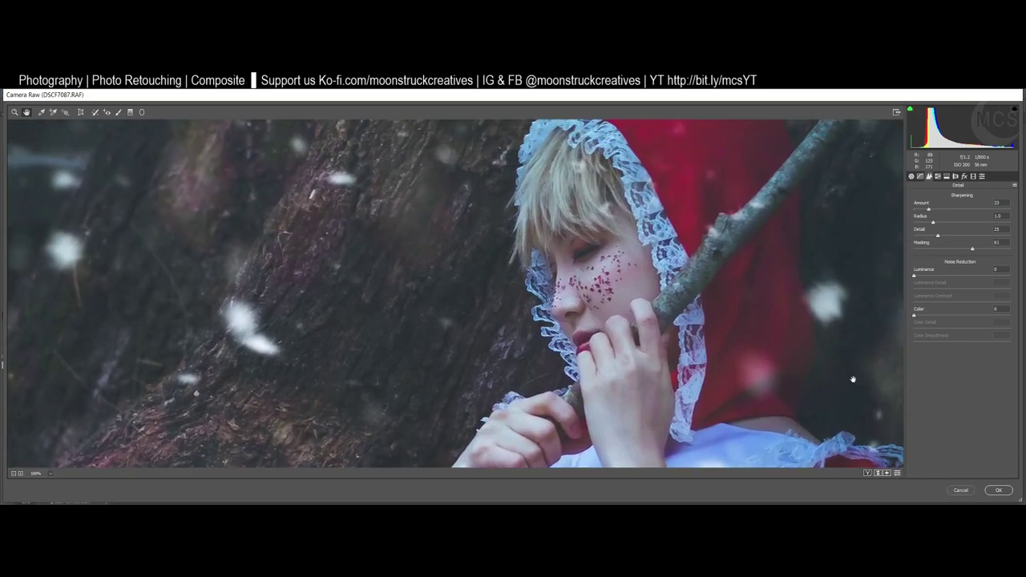
pyautogui.click(928, 277)
pyautogui.moveTo(929, 276); pyautogui.dragTo(924, 277)
pyautogui.click(928, 315)
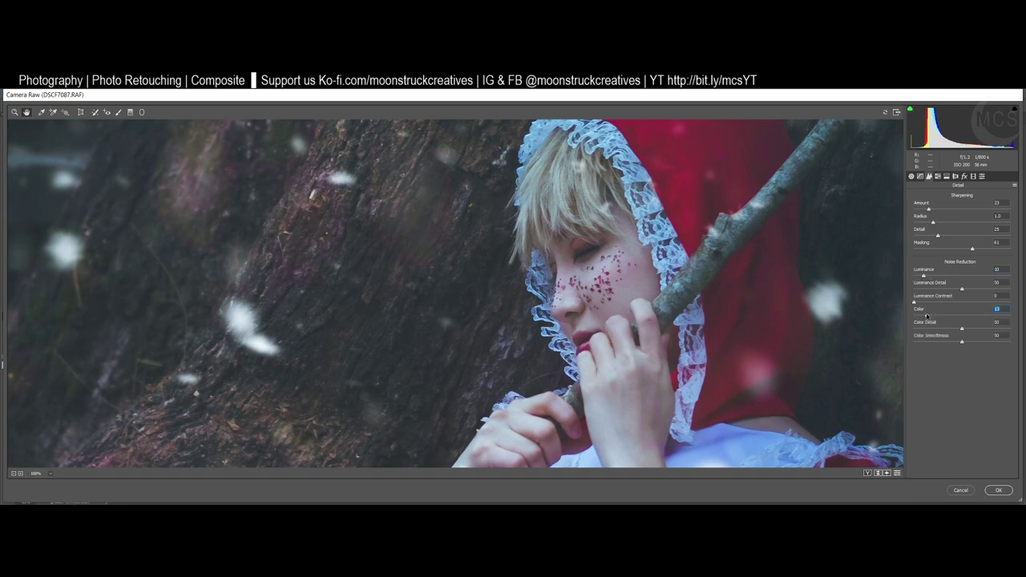
# - Compare the image with and without the sharpening and noise reduction
pyautogui.click(897, 473)
pyautogui.click(897, 472)
pyautogui.hotkey('ctrl', '0')
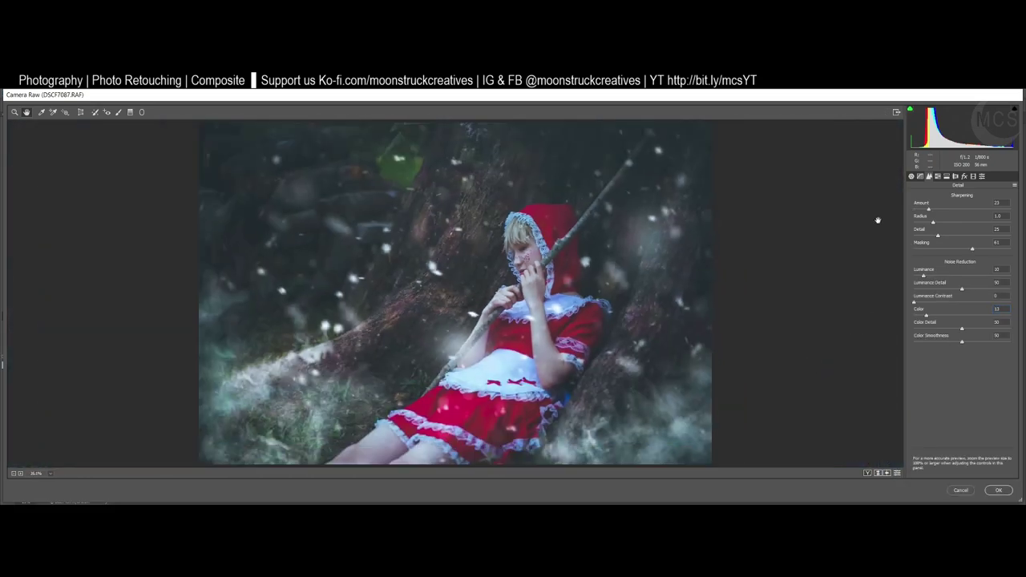
# - Rebuild the RGB point curve from linear with midtones raised to output 147, slightly lowered darks and the black point lifted to output 39
pyautogui.click(920, 176)
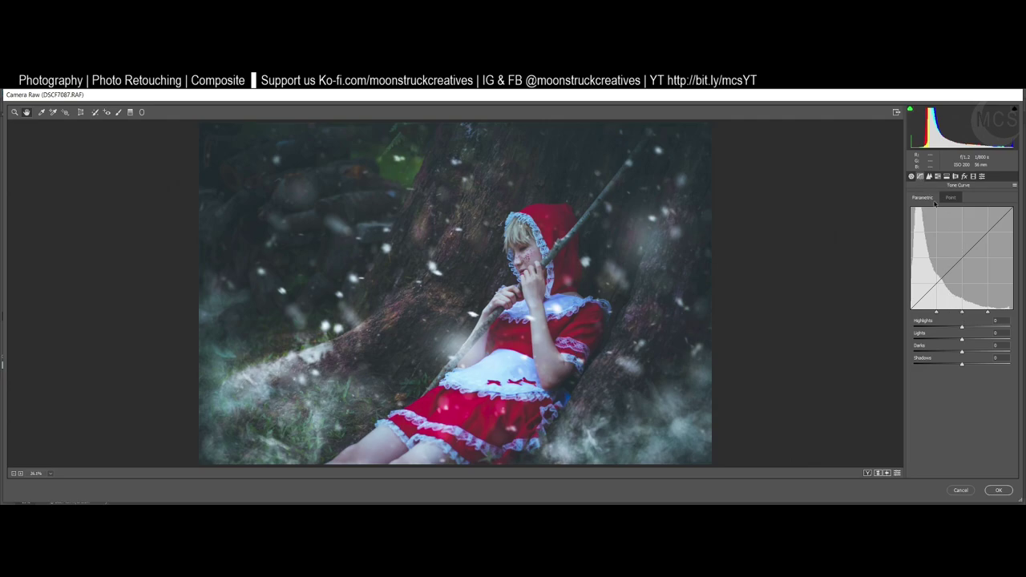
pyautogui.click(950, 197)
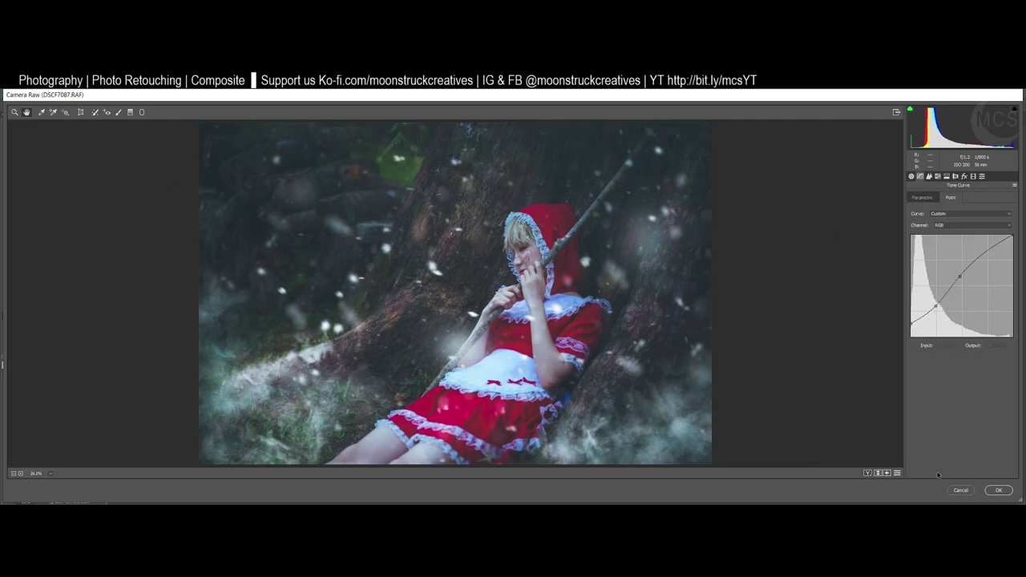
pyautogui.click(897, 473)
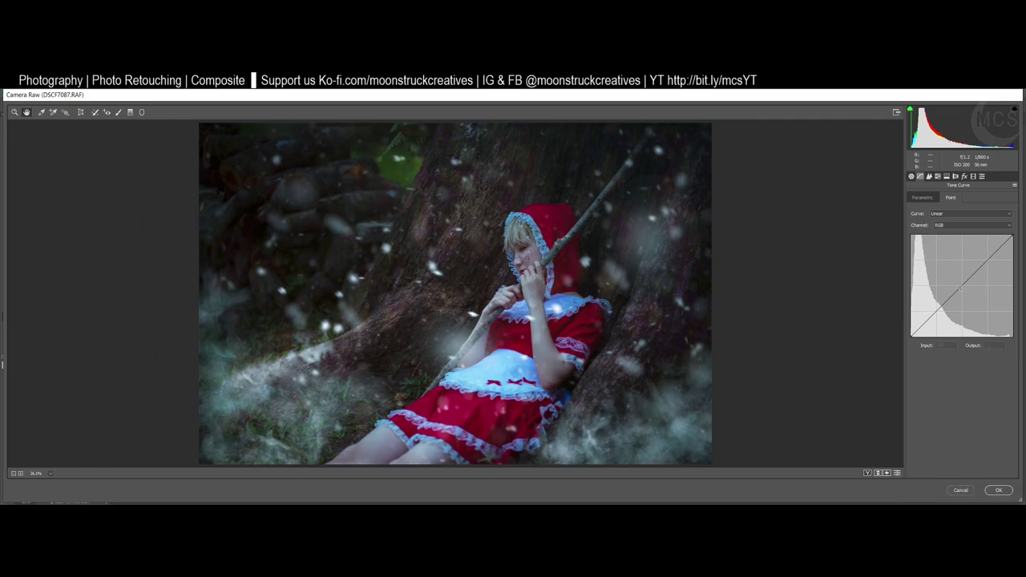
pyautogui.moveTo(963, 284); pyautogui.dragTo(962, 277)
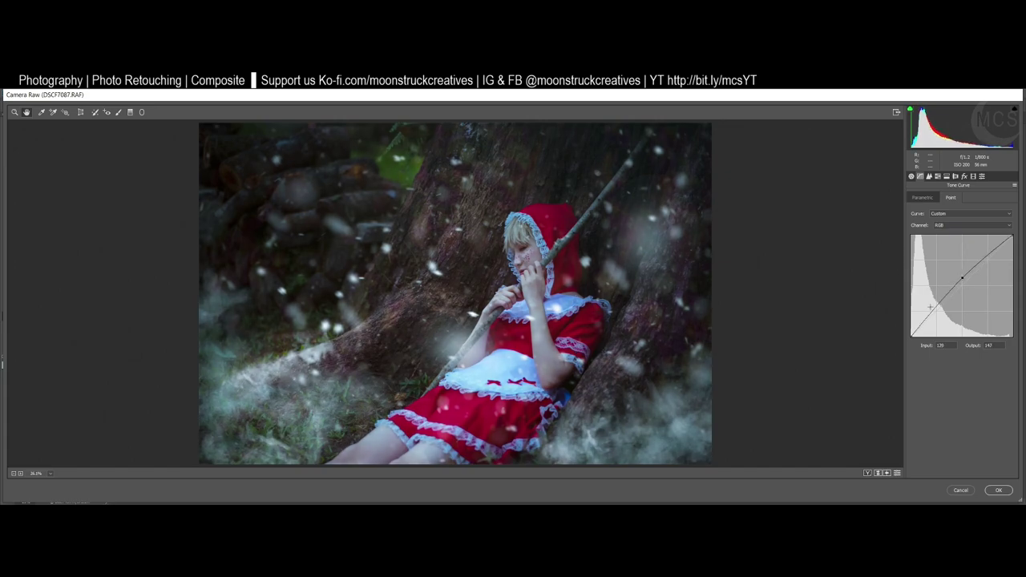
pyautogui.click(936, 305)
pyautogui.moveTo(936, 304); pyautogui.dragTo(936, 306)
pyautogui.moveTo(911, 338); pyautogui.dragTo(906, 321)
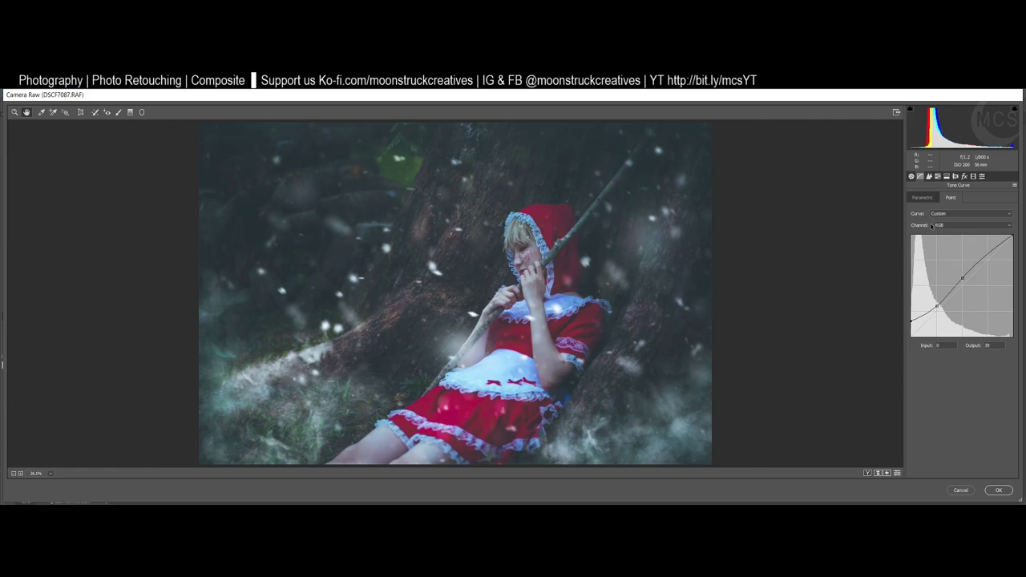
# - Raise the parametric tone curve's Highlights to +10 and turn on the highlight clipping warning
pyautogui.click(922, 200)
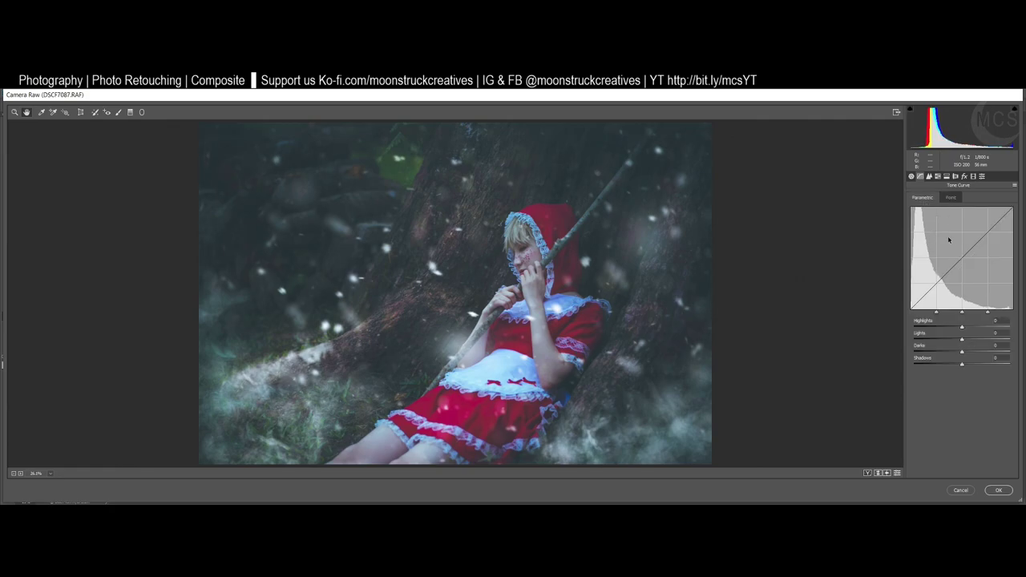
pyautogui.moveTo(962, 328)
pyautogui.mouseDown()
pyautogui.moveTo(977, 327)
pyautogui.moveTo(950, 328)
pyautogui.moveTo(983, 327)
pyautogui.moveTo(954, 328)
pyautogui.moveTo(967, 327)
pyautogui.mouseUp()
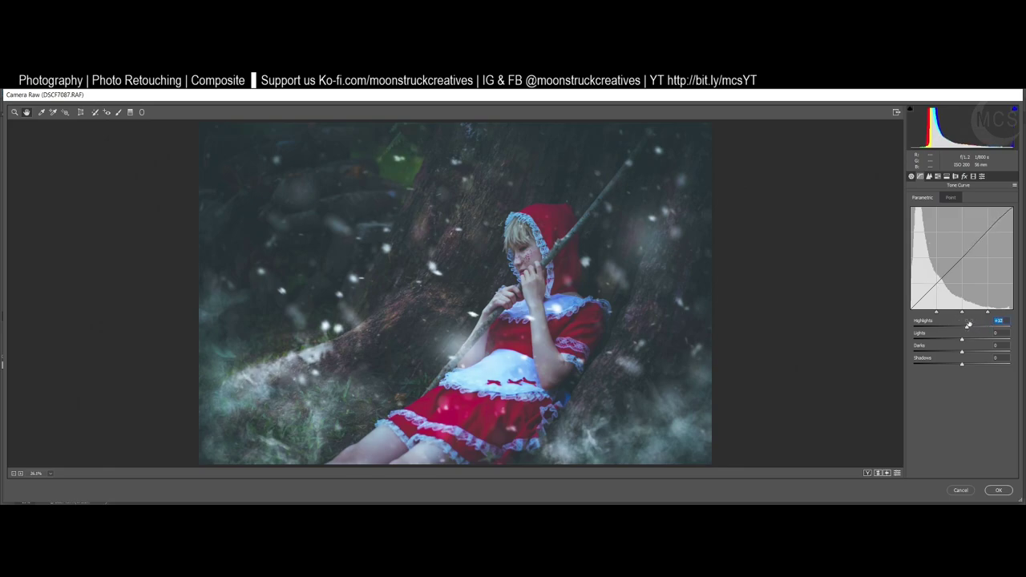
pyautogui.click(1014, 109)
# - Try Shadows at -100 and Darks at -83 in the parametric tone curve, resetting both to 0
pyautogui.moveTo(963, 367); pyautogui.dragTo(922, 353)
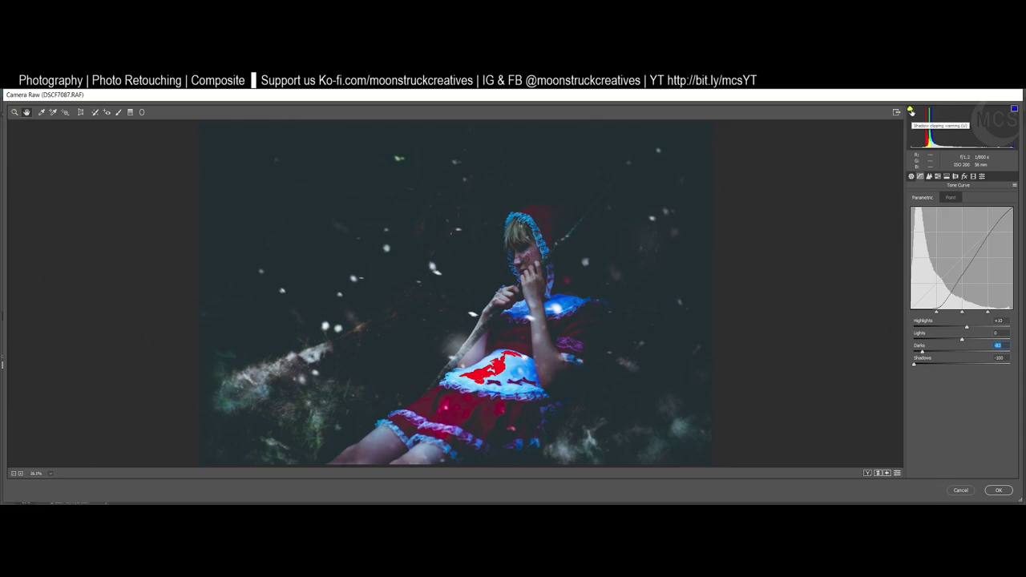
pyautogui.doubleClick(922, 352)
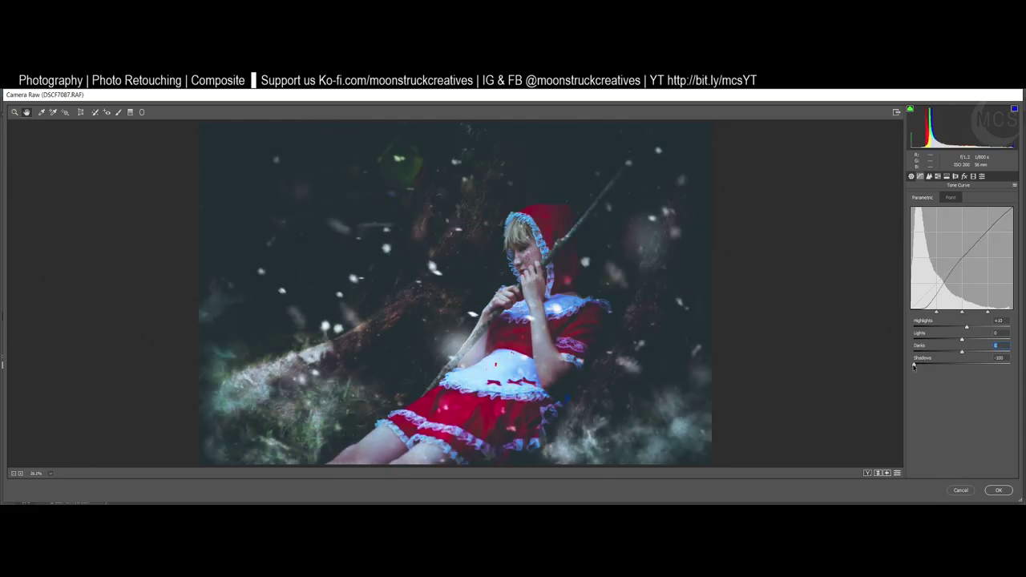
pyautogui.doubleClick(914, 365)
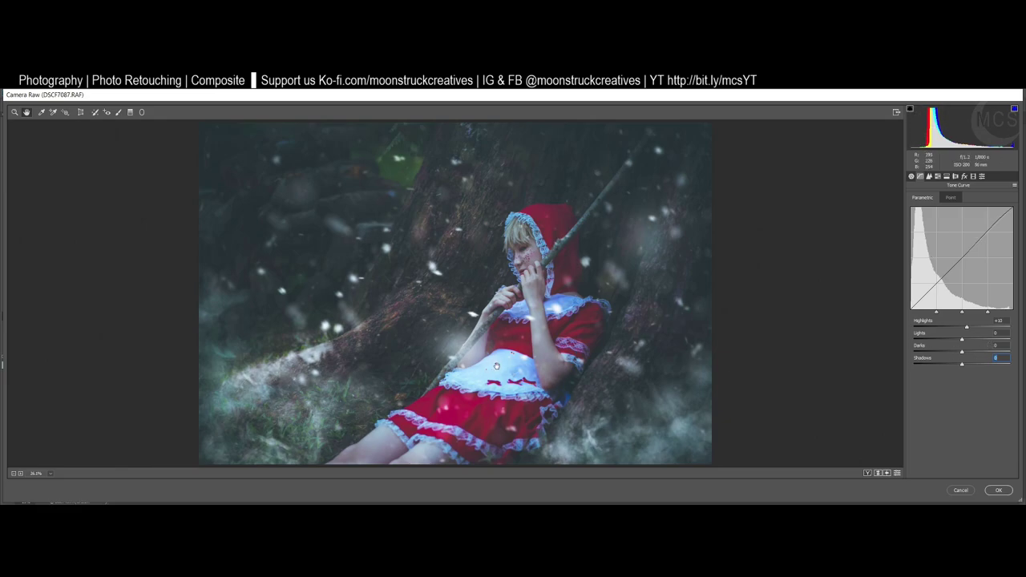
# - Set the parametric curve to Highlights +20, Lights +10, Darks +10 and Shadows +5, with the highlight clipping warning turned off
pyautogui.moveTo(967, 327); pyautogui.dragTo(972, 328)
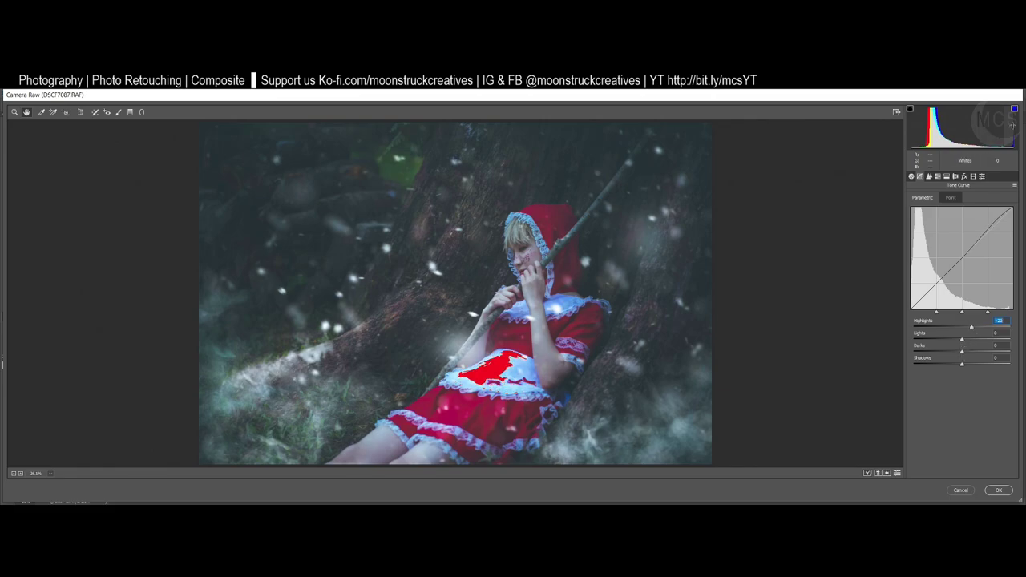
pyautogui.click(1014, 109)
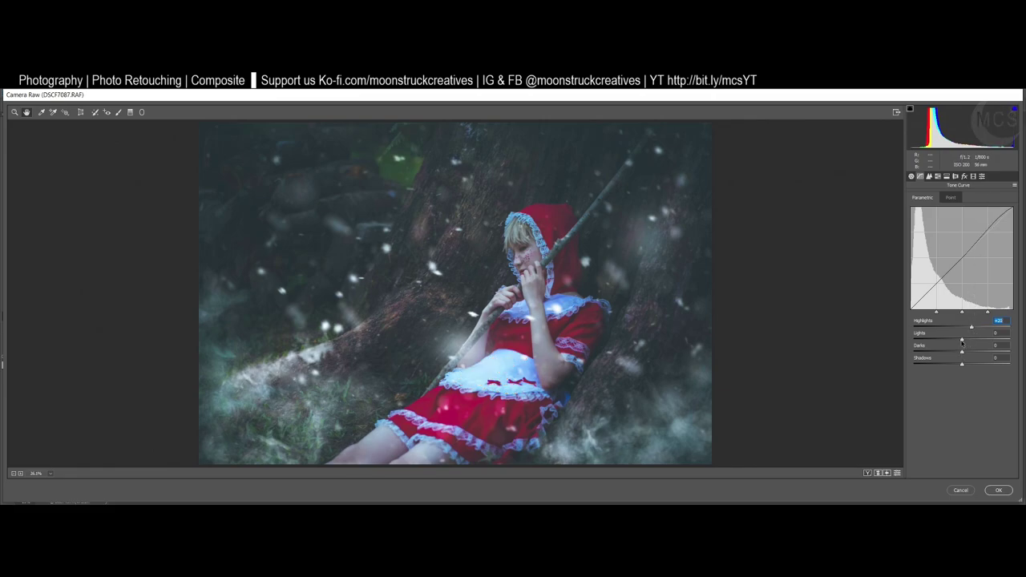
pyautogui.moveTo(963, 340); pyautogui.dragTo(963, 365)
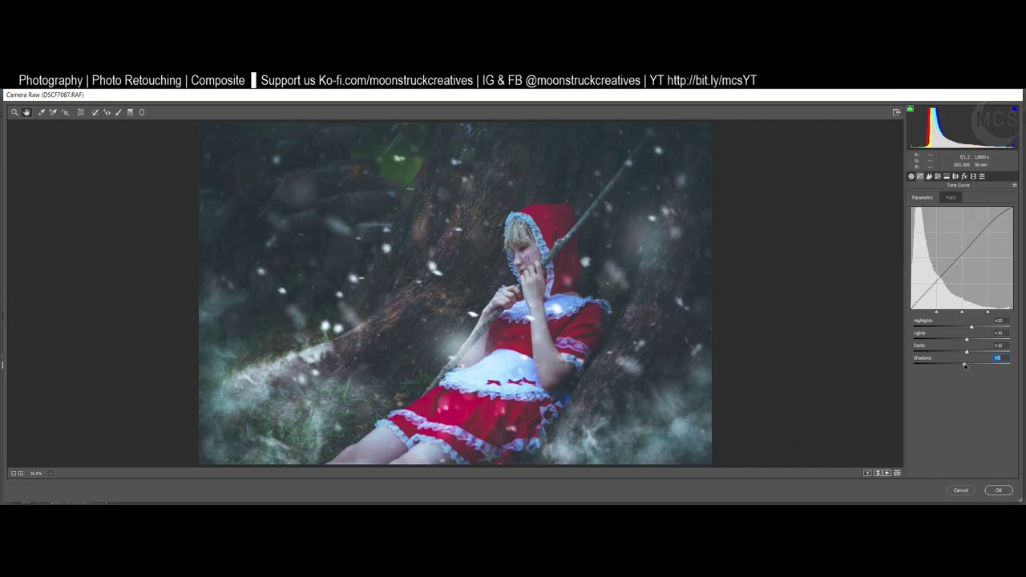
# - Raise the parametric tone curve's Shadows to +7
pyautogui.moveTo(965, 365); pyautogui.dragTo(967, 367)
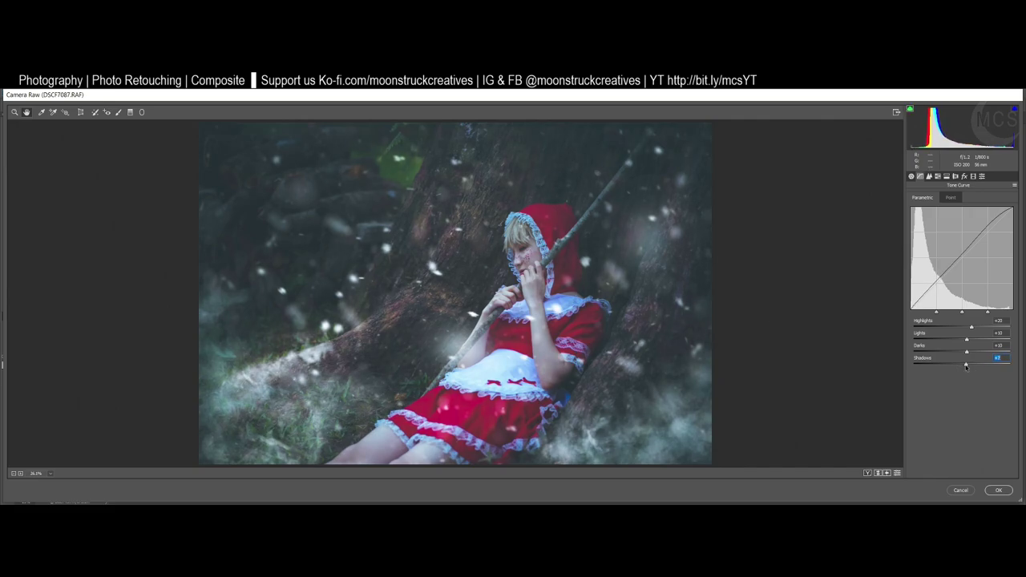
# - Compare the image with and without the Basic adjustments, then return to the parametric tone curve
pyautogui.click(912, 176)
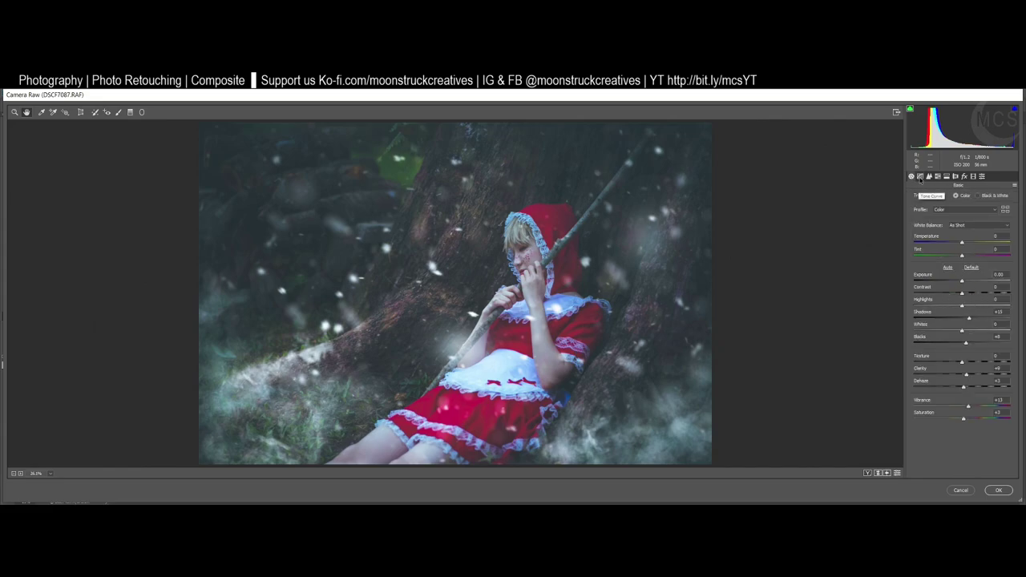
pyautogui.click(899, 473)
pyautogui.click(899, 473)
pyautogui.click(899, 473)
pyautogui.click(899, 473)
pyautogui.click(899, 473)
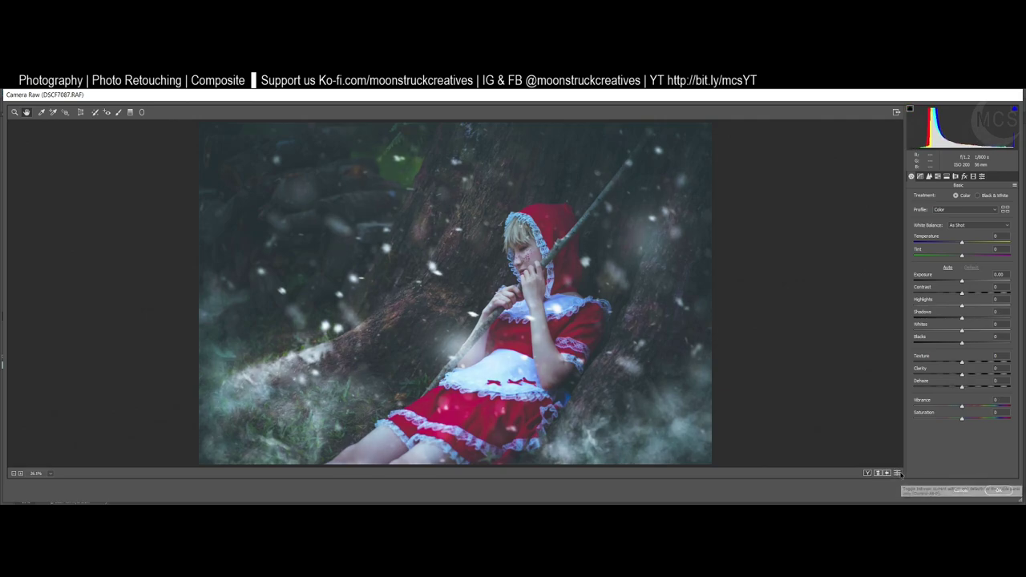
pyautogui.click(899, 473)
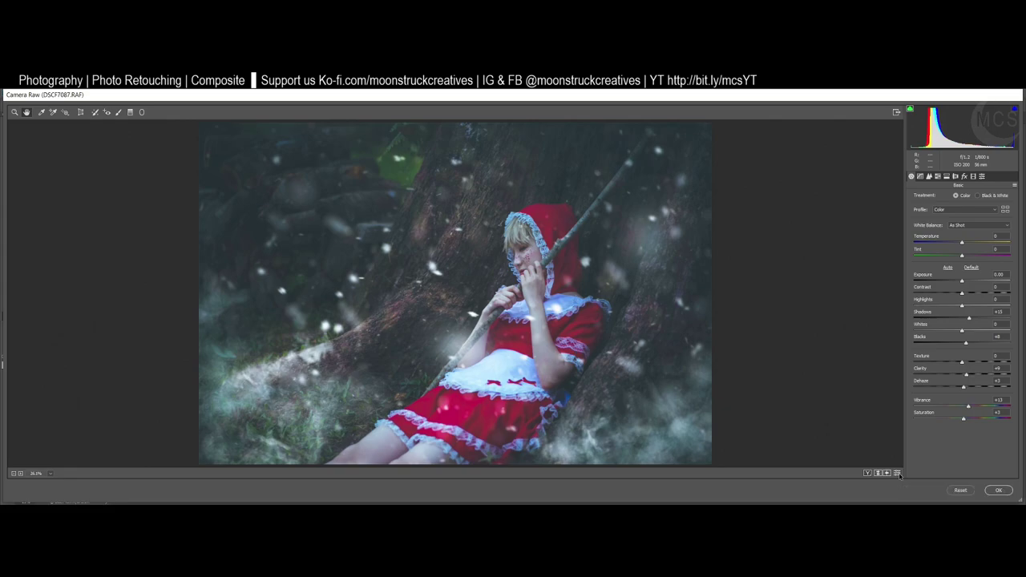
pyautogui.click(898, 474)
pyautogui.click(899, 473)
pyautogui.press('alt')
pyautogui.click(899, 474)
pyautogui.click(899, 474)
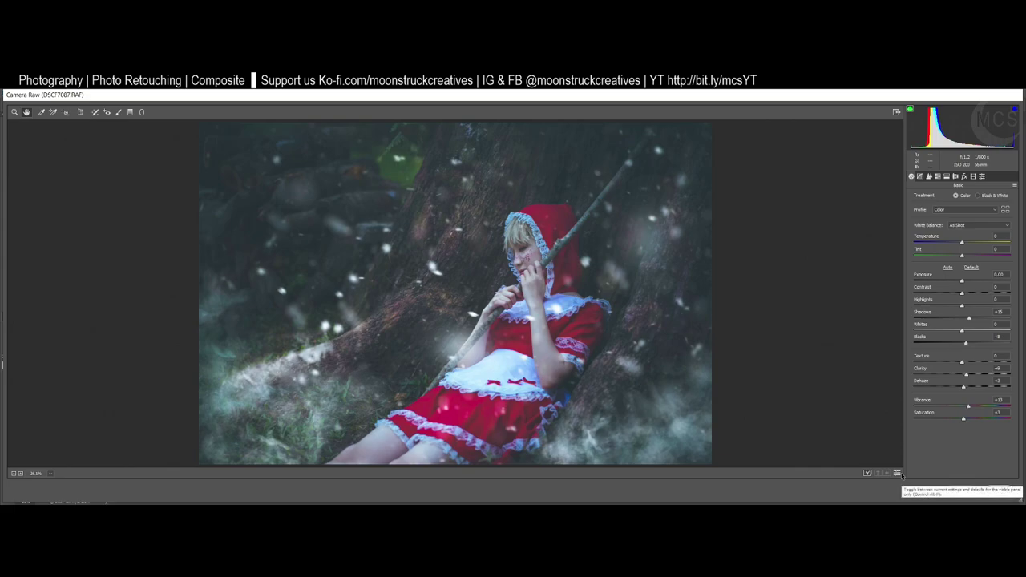
pyautogui.click(900, 474)
pyautogui.click(900, 474)
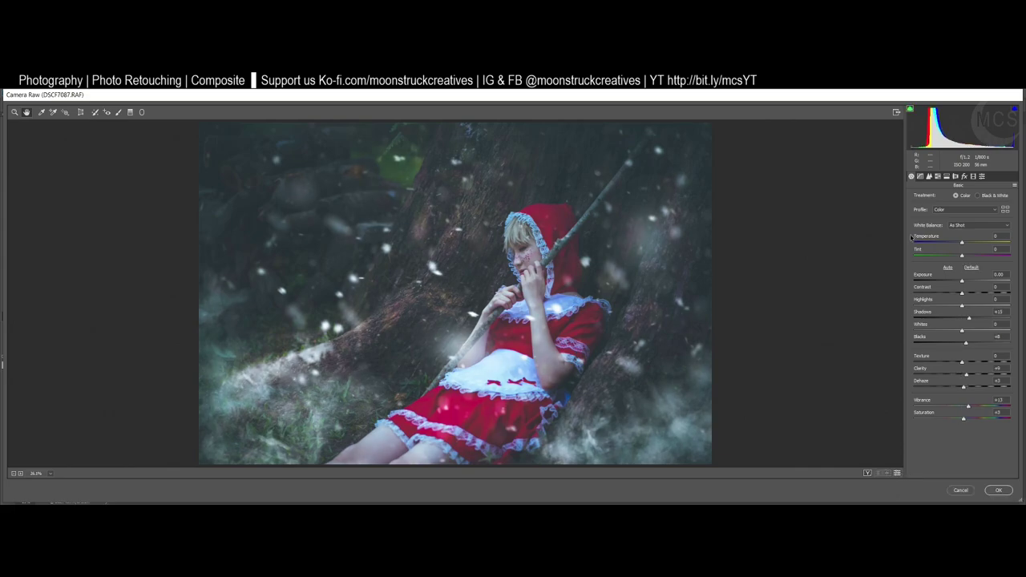
pyautogui.click(922, 177)
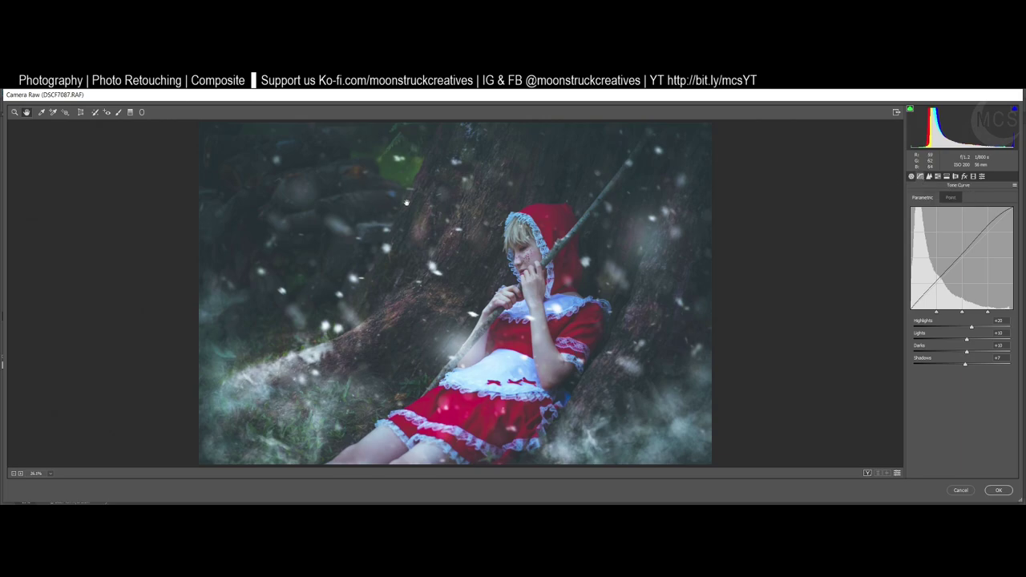
# - Set the Adjustment Brush to Exposure +0.35 and size 35, test it over the face and undo the stroke
pyautogui.press('k')
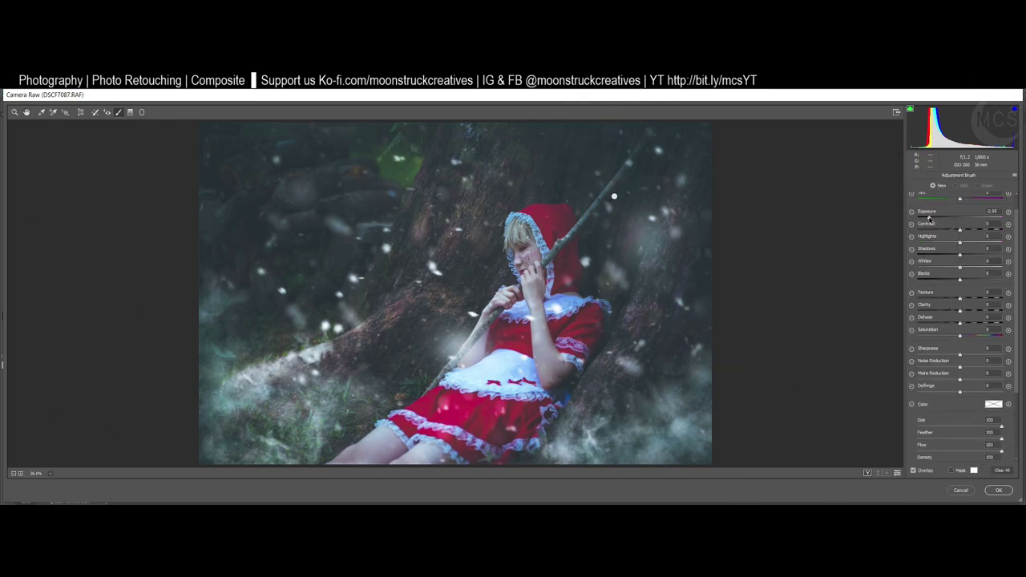
pyautogui.moveTo(931, 222); pyautogui.dragTo(964, 225)
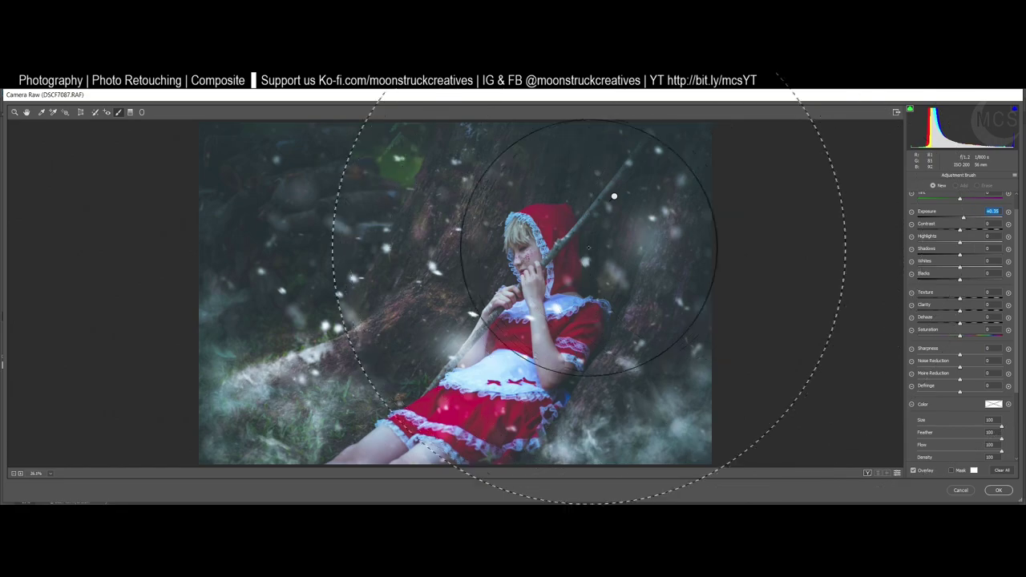
pyautogui.moveTo(588, 248)
pyautogui.mouseDown()
pyautogui.moveTo(537, 256)
pyautogui.moveTo(527, 244)
pyautogui.moveTo(538, 236)
pyautogui.moveTo(554, 252)
pyautogui.mouseUp()
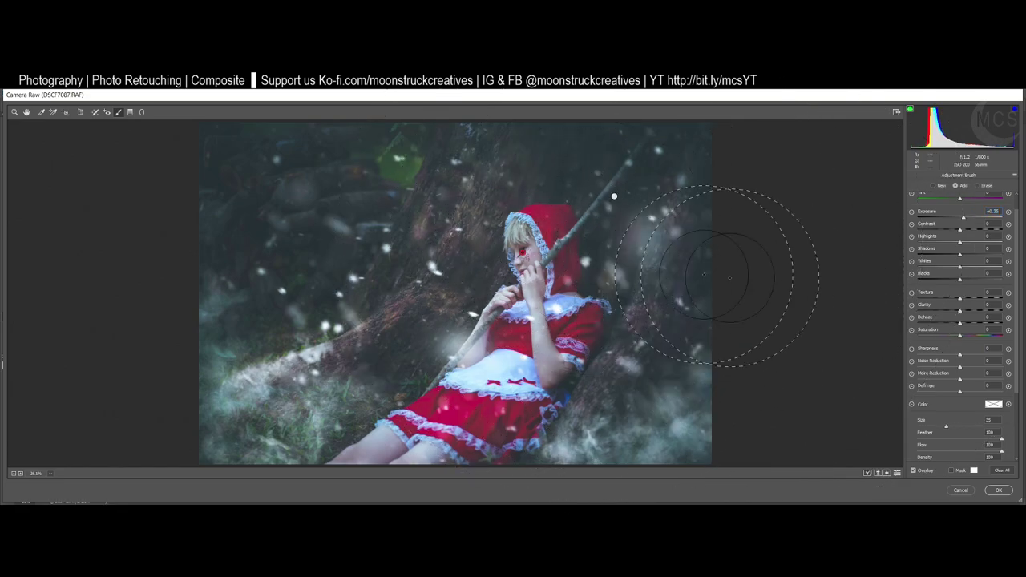
pyautogui.press('h')
pyautogui.press('k')
pyautogui.click(522, 254)
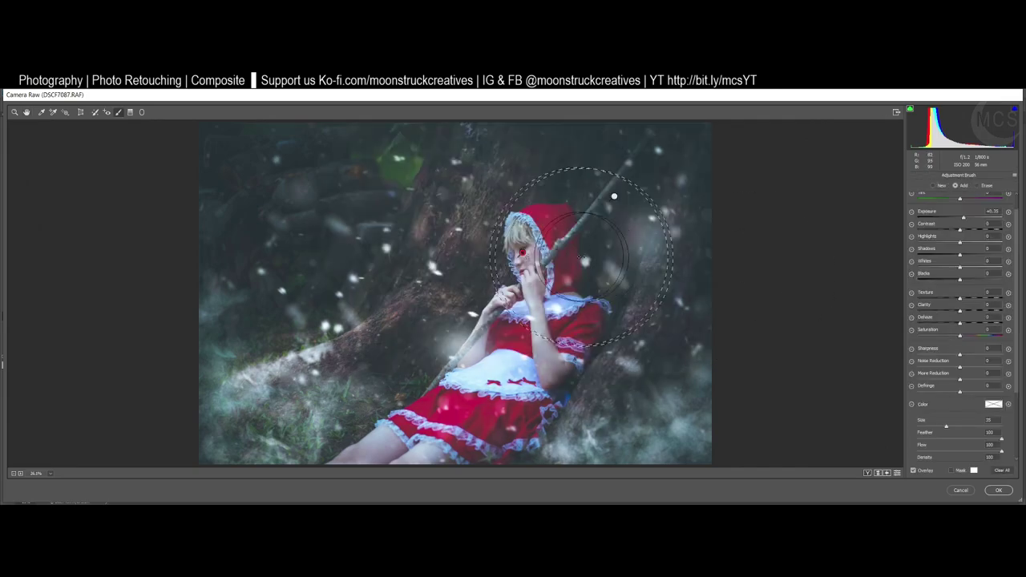
pyautogui.hotkey('ctrl', 'z')
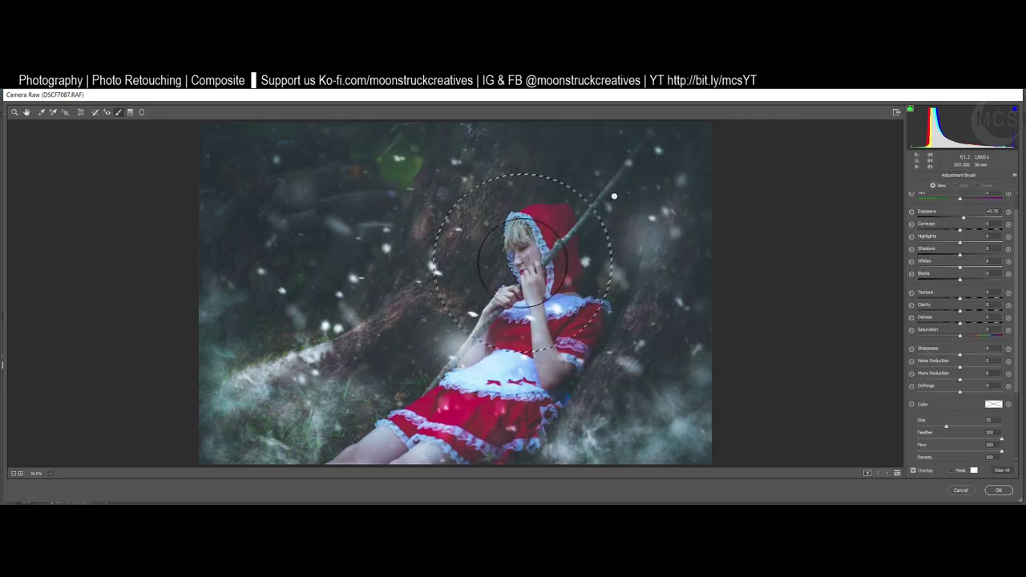
# - Brush the exposure boost onto the tree trunk behind the subject, and with size 20 onto the face and hood
pyautogui.moveTo(668, 281); pyautogui.dragTo(653, 293)
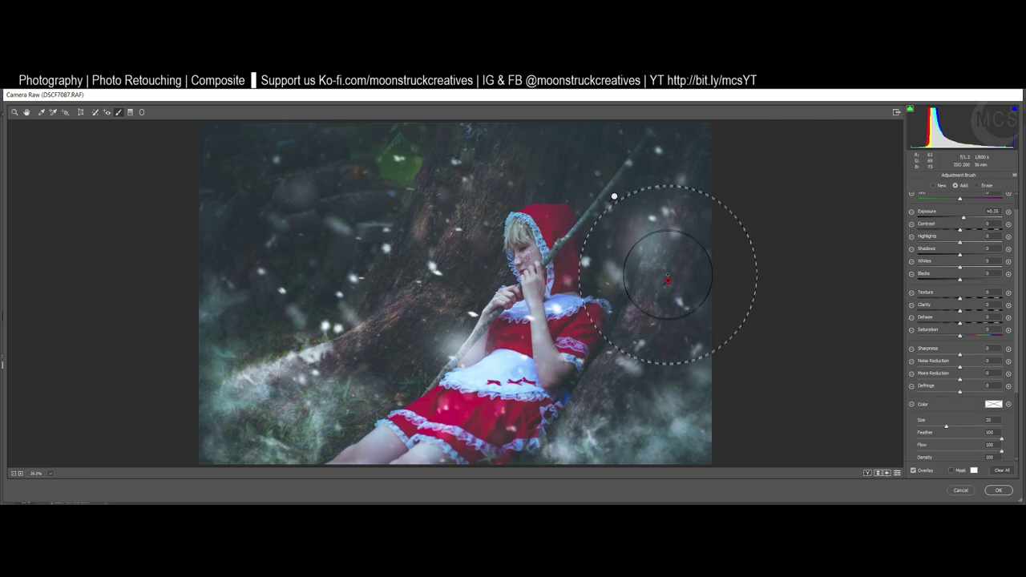
pyautogui.click(981, 189)
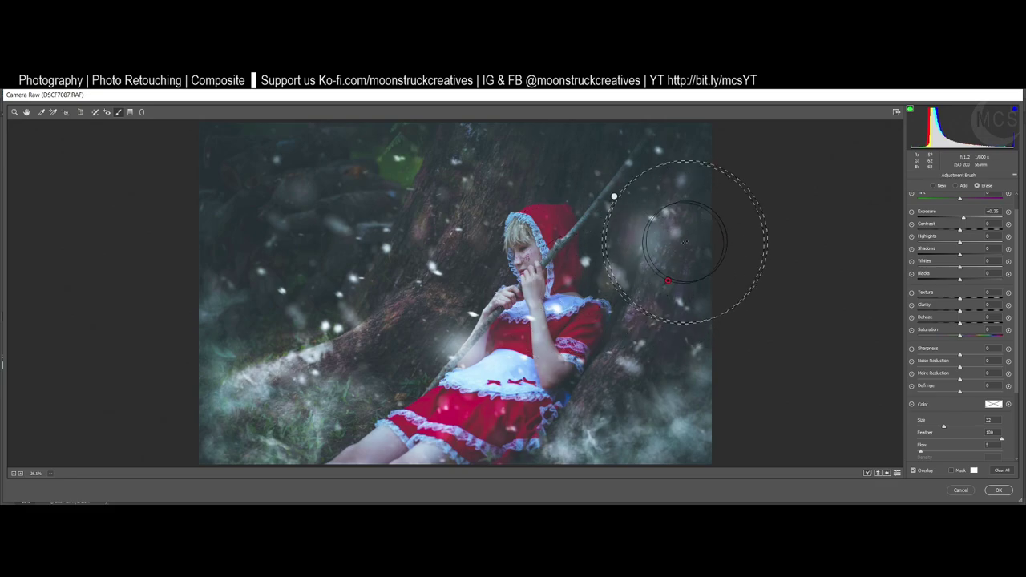
pyautogui.click(955, 185)
pyautogui.press('[')
pyautogui.moveTo(519, 258); pyautogui.dragTo(553, 232)
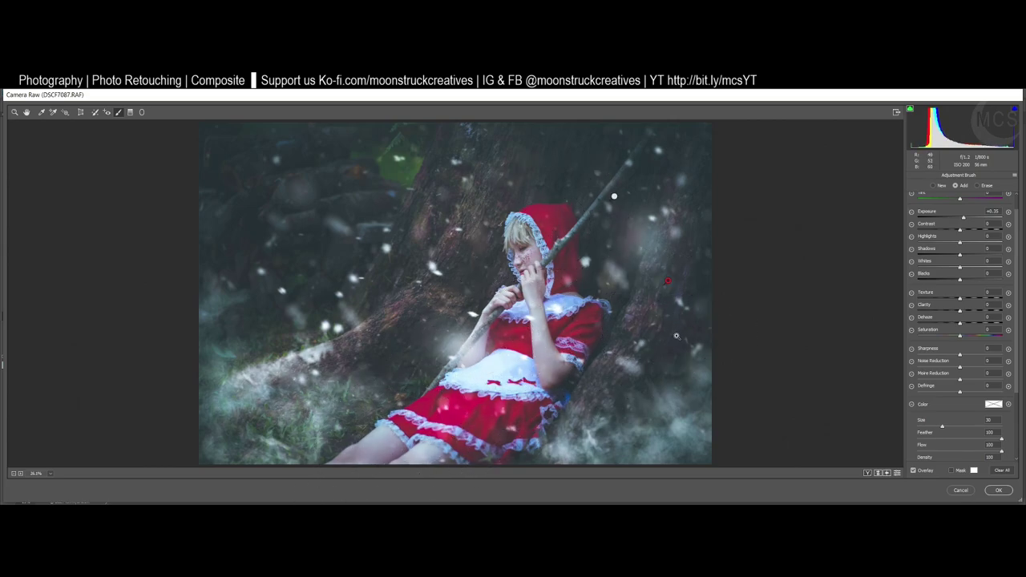
# - Reduce the brush size to 12, brighten the trunk in front of the face and apply the Camera Raw edits
pyautogui.press('[')
pyautogui.press('[')
pyautogui.press('[')
pyautogui.press('[')
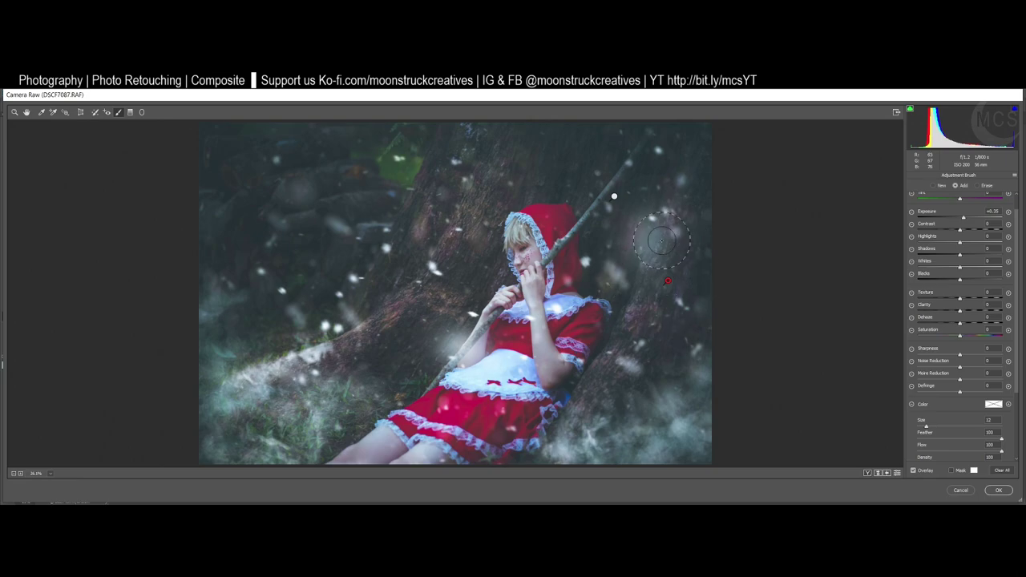
pyautogui.moveTo(476, 226); pyautogui.dragTo(475, 219)
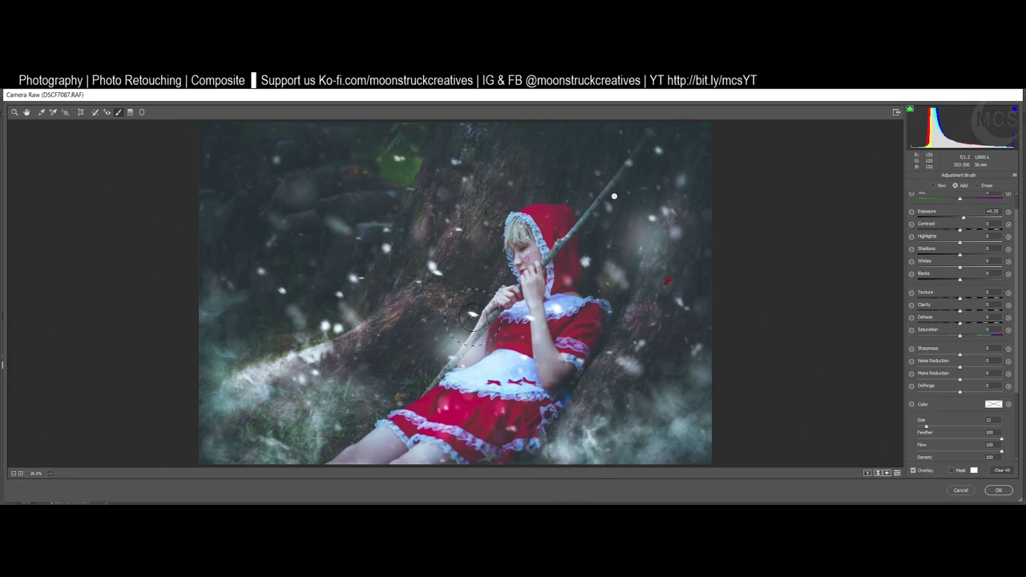
pyautogui.click(999, 491)
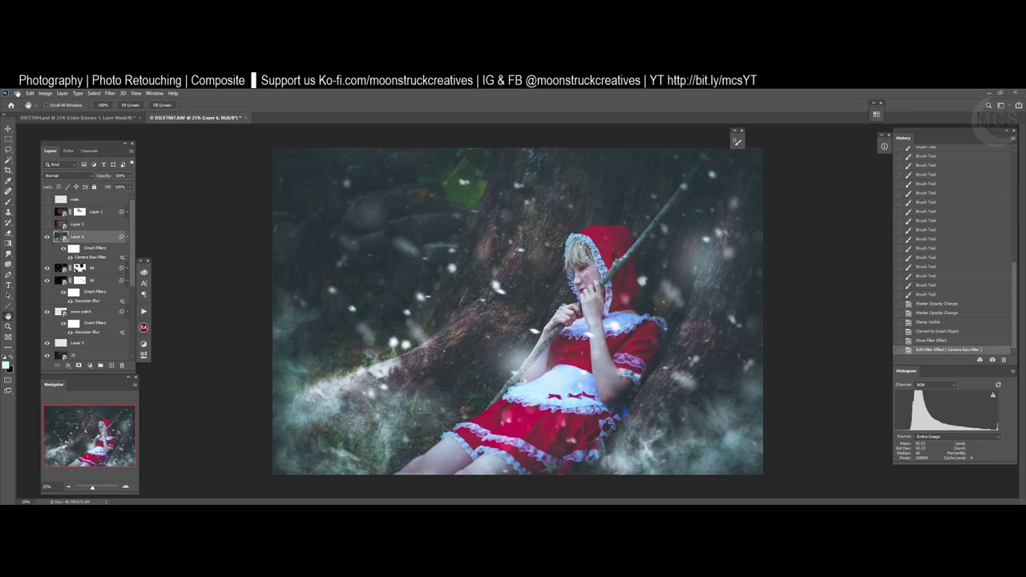
# - Save the layered document as DSCF7087.psd in the Video folder
pyautogui.click(18, 93)
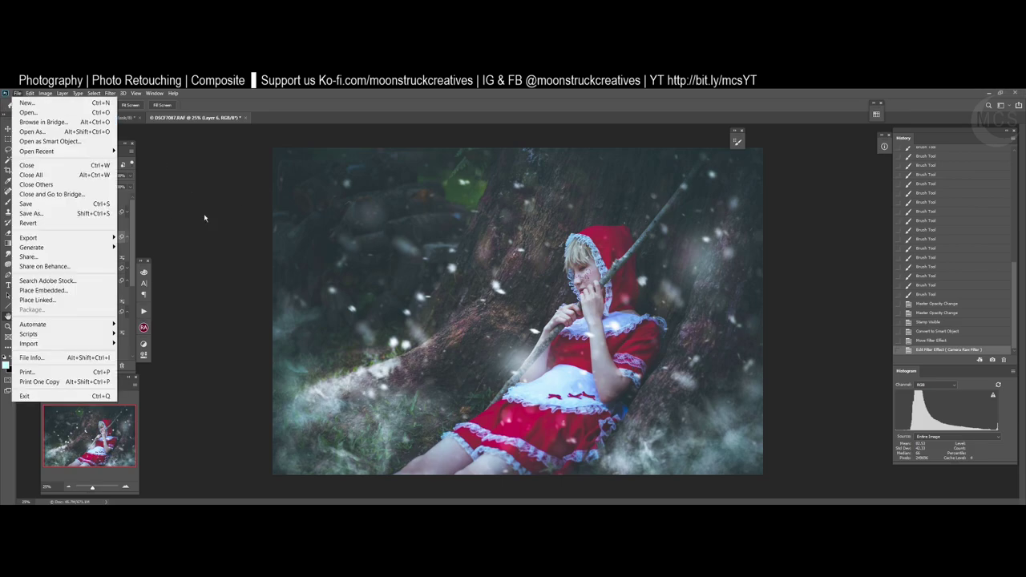
pyautogui.click(58, 205)
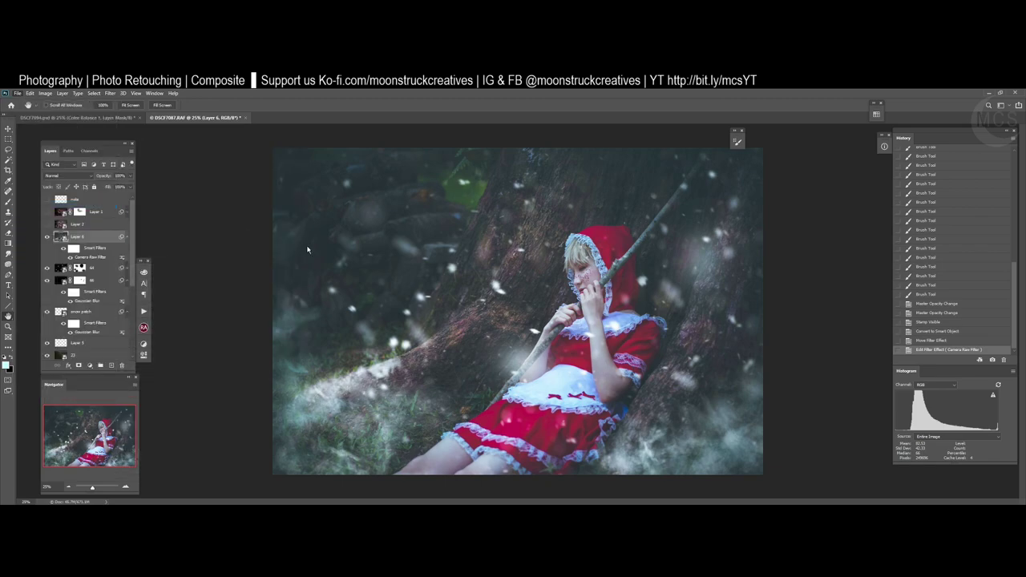
pyautogui.hotkey('ctrl', 'shift', 's')
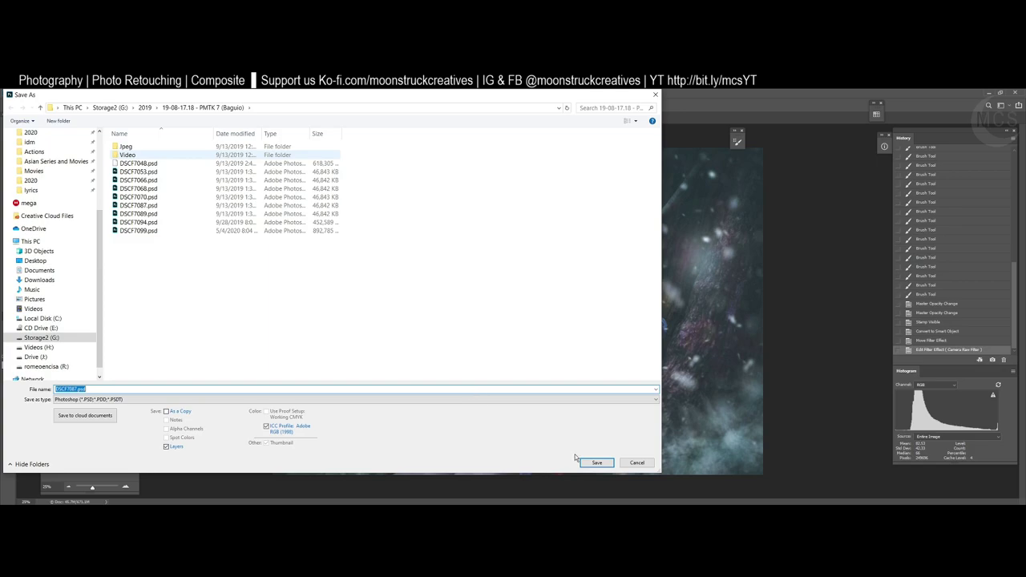
pyautogui.doubleClick(153, 157)
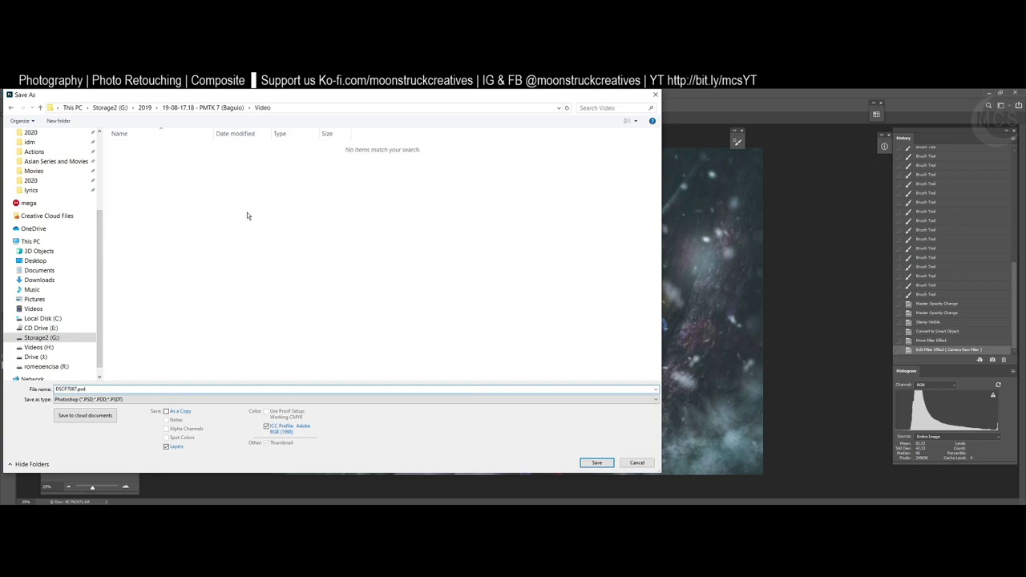
pyautogui.click(597, 464)
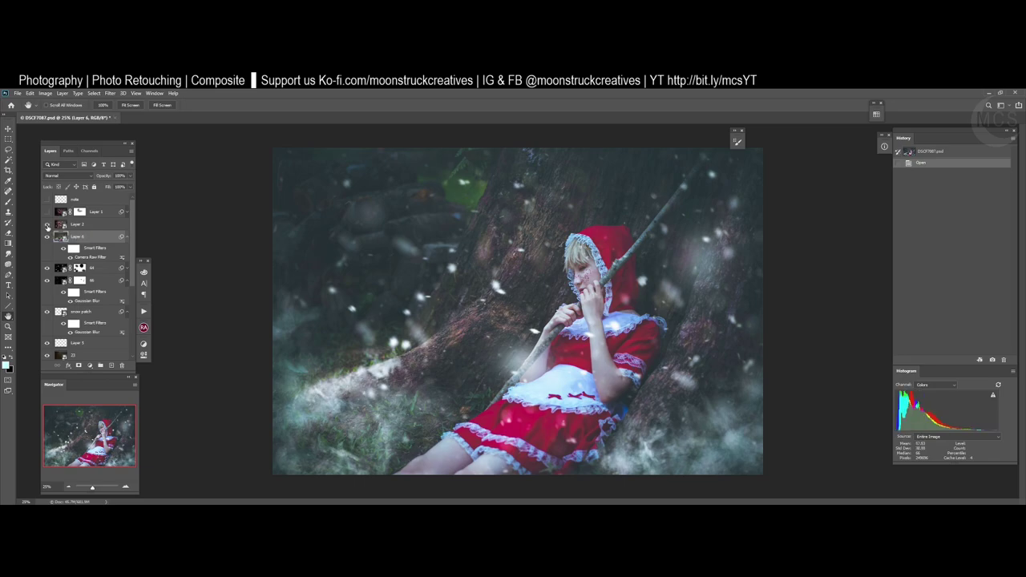
# - Check the reference picture on Layer 2 by toggling its visibility, and delete that layer
pyautogui.click(47, 225)
pyautogui.click(47, 226)
pyautogui.click(46, 226)
pyautogui.click(81, 227)
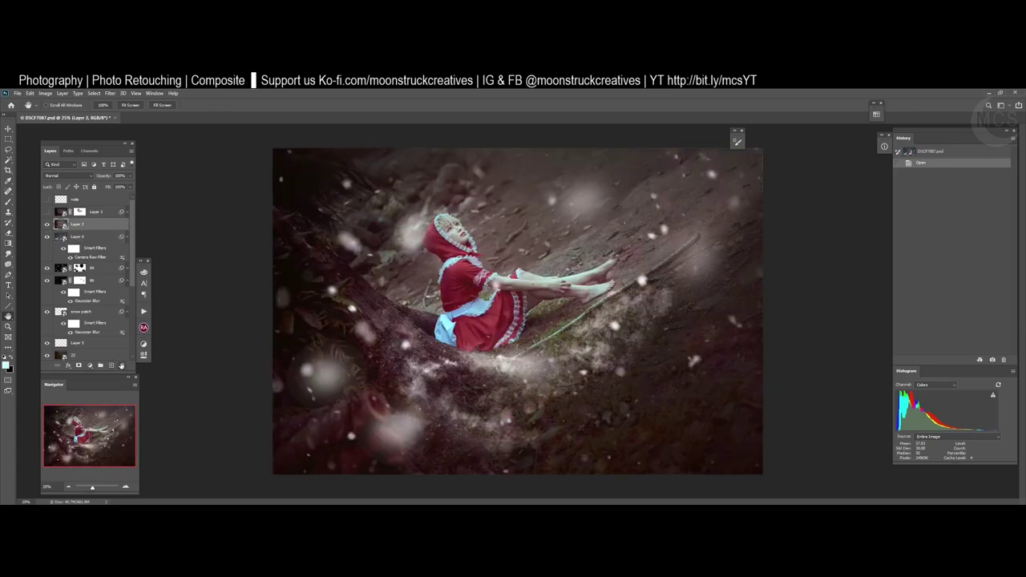
pyautogui.click(122, 366)
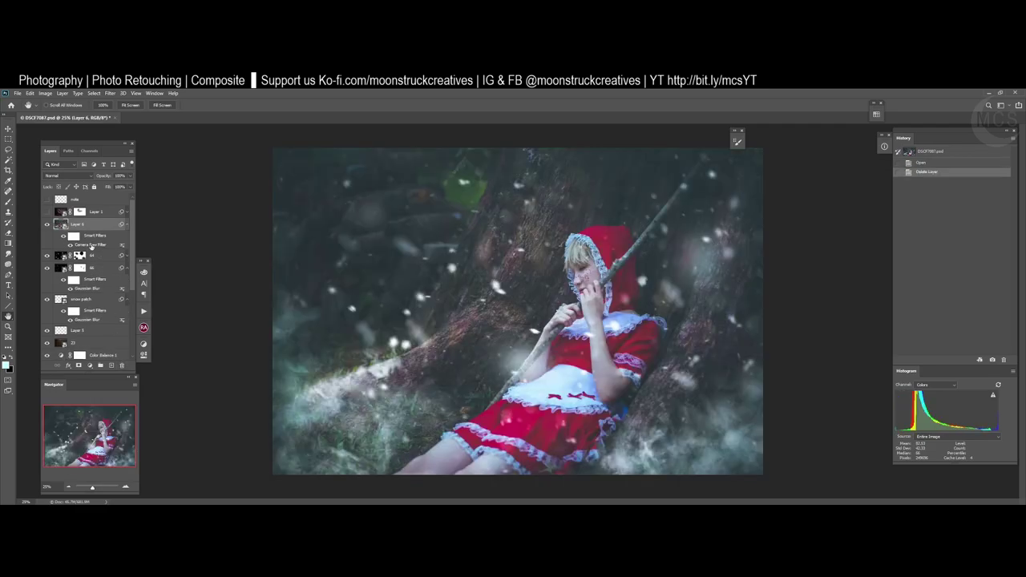
# - Check the contents of Layer 1 by briefly showing it, and reselect Layer 6
pyautogui.click(61, 200)
pyautogui.click(47, 212)
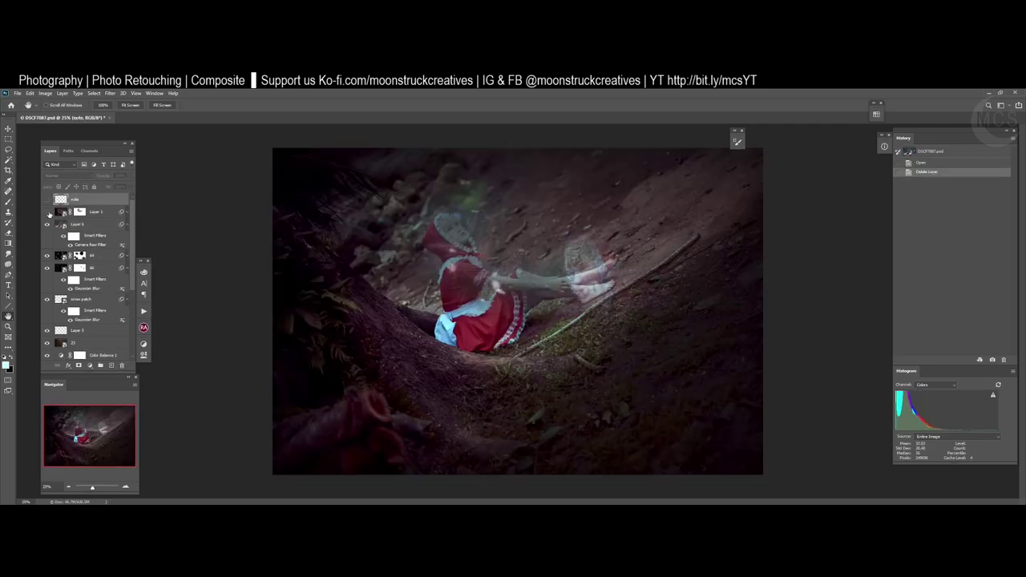
pyautogui.click(47, 212)
pyautogui.click(88, 227)
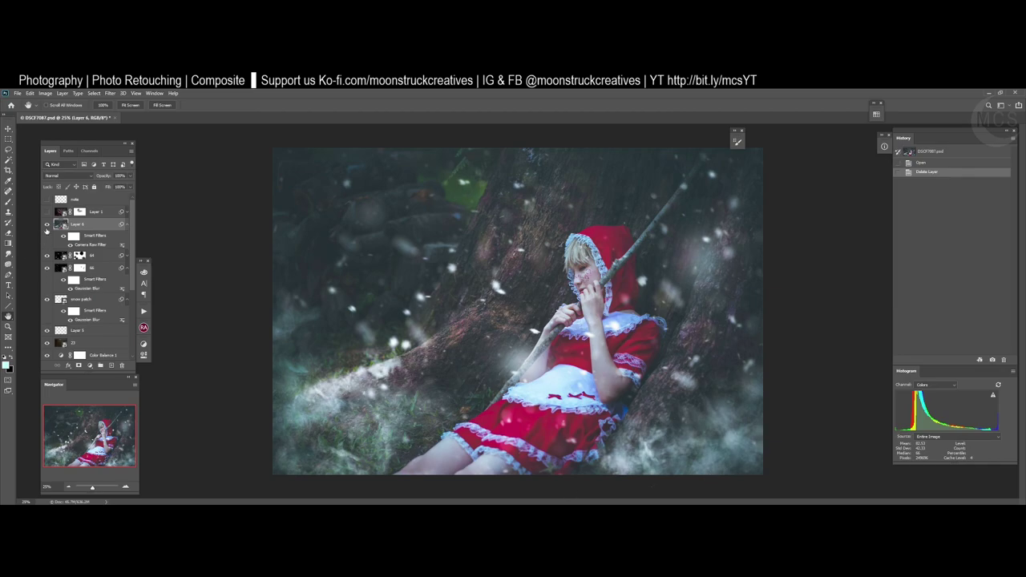
# - Hide Layer 6, check the snow patch layer's effect by toggling it, and hide the layer directly beneath snow patch
pyautogui.click(47, 226)
pyautogui.click(47, 300)
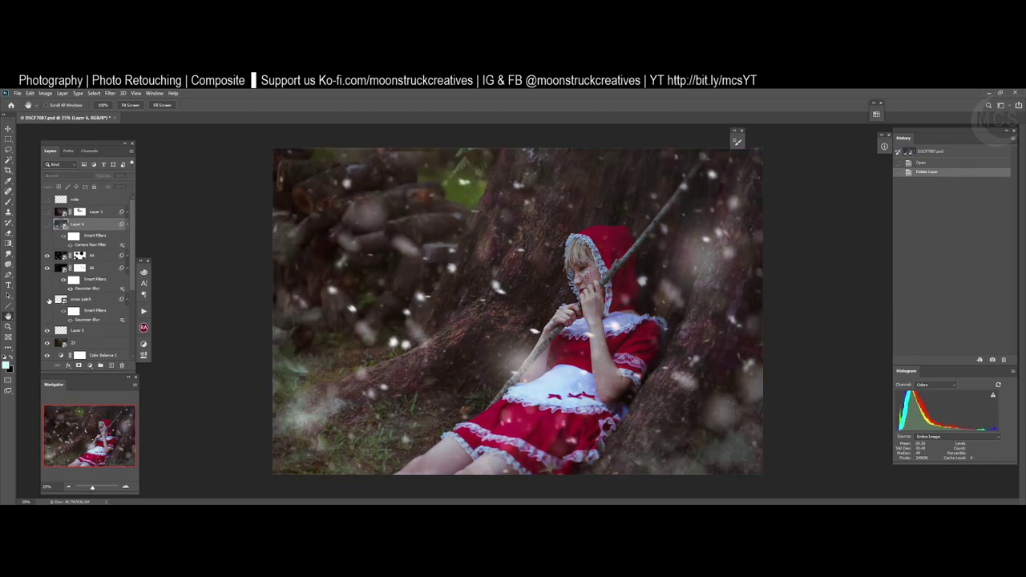
pyautogui.click(48, 299)
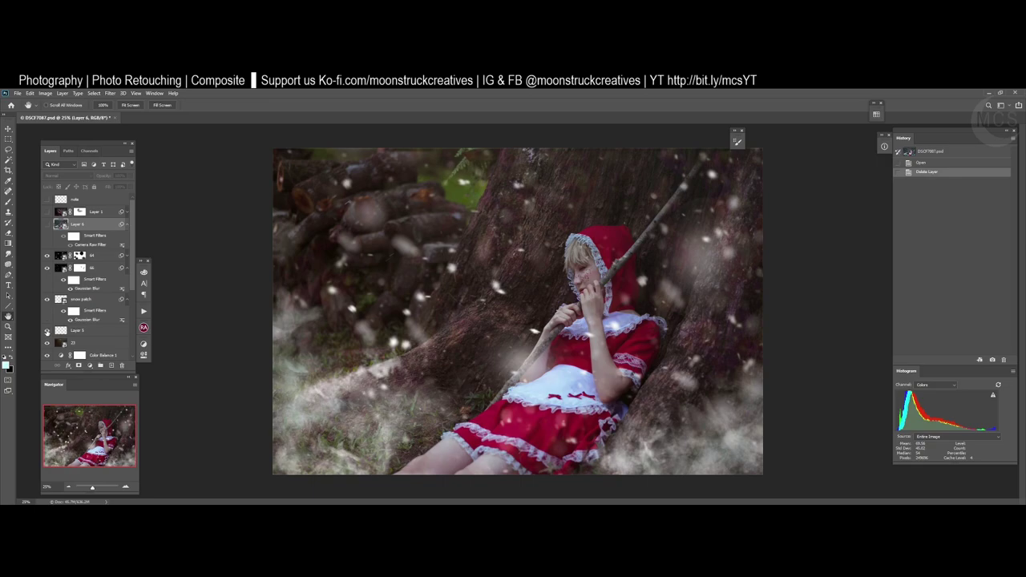
pyautogui.click(46, 330)
# - Try the snow patch layer at 50% opacity and settle on 70%
pyautogui.click(61, 299)
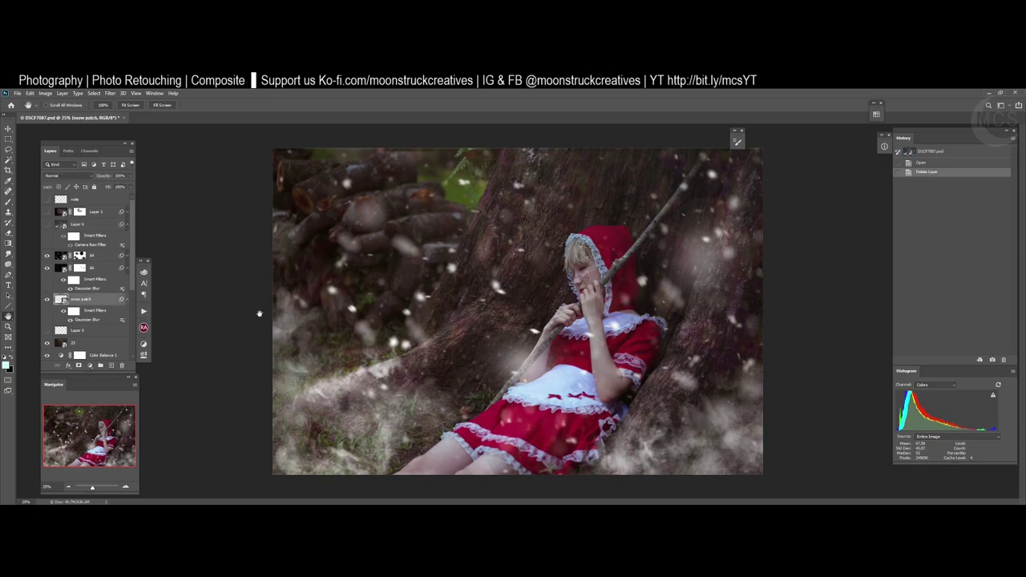
pyautogui.press('5')
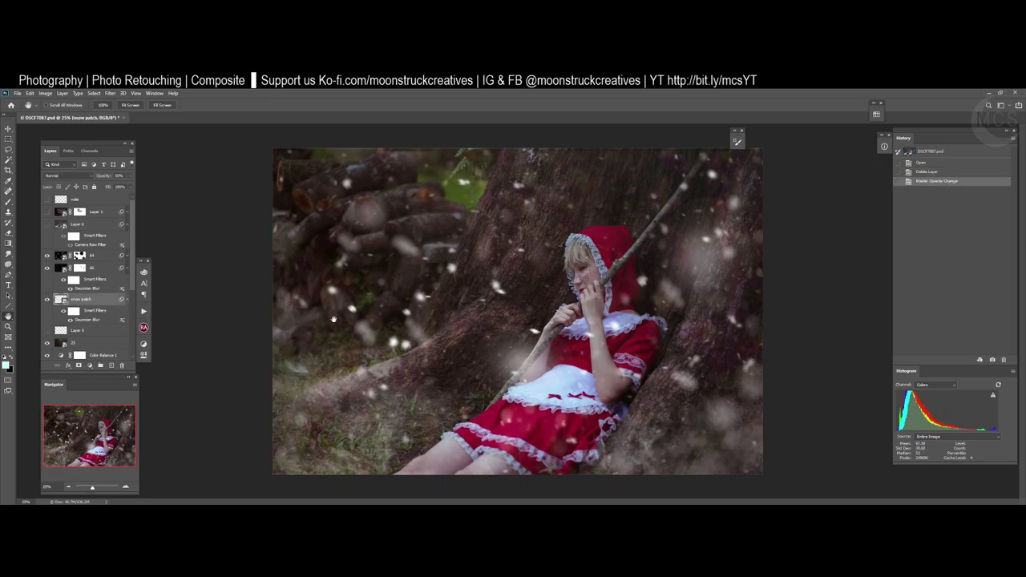
pyautogui.press('7')
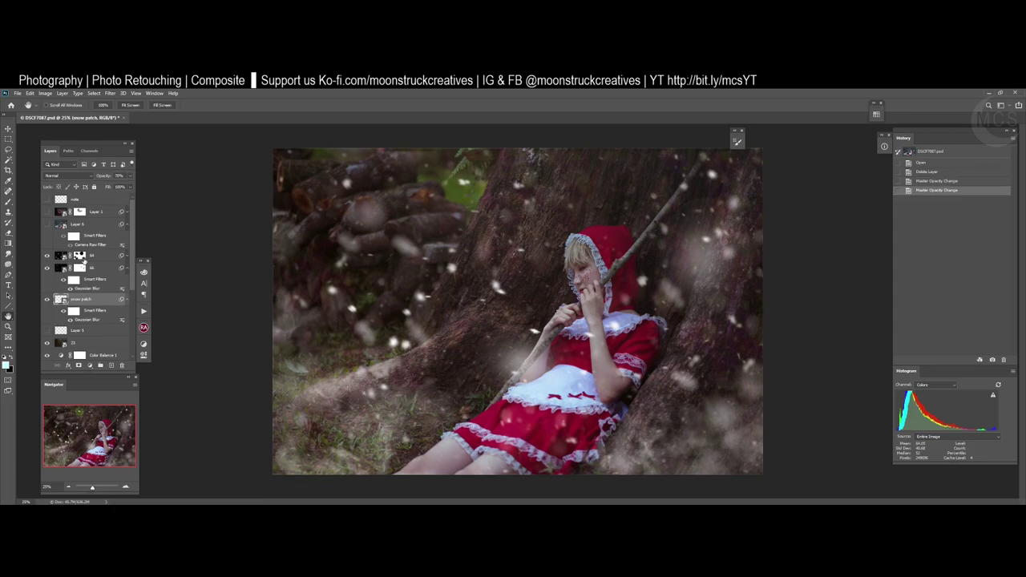
# - Stamp all visible layers into a new layer above layer 64 and convert it to a smart object
pyautogui.click(96, 257)
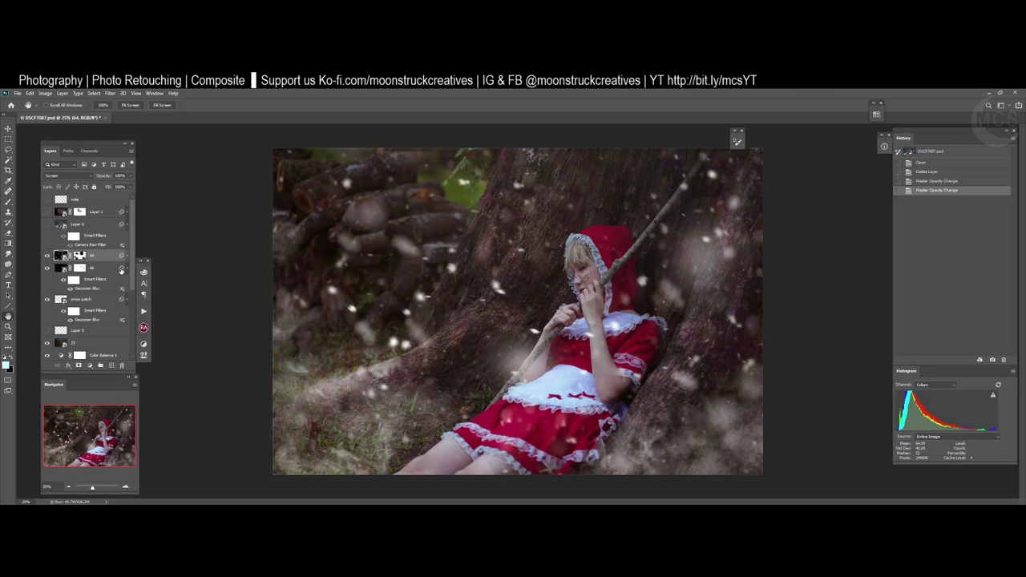
pyautogui.hotkey('ctrl', 'shift', 'alt', 'e')
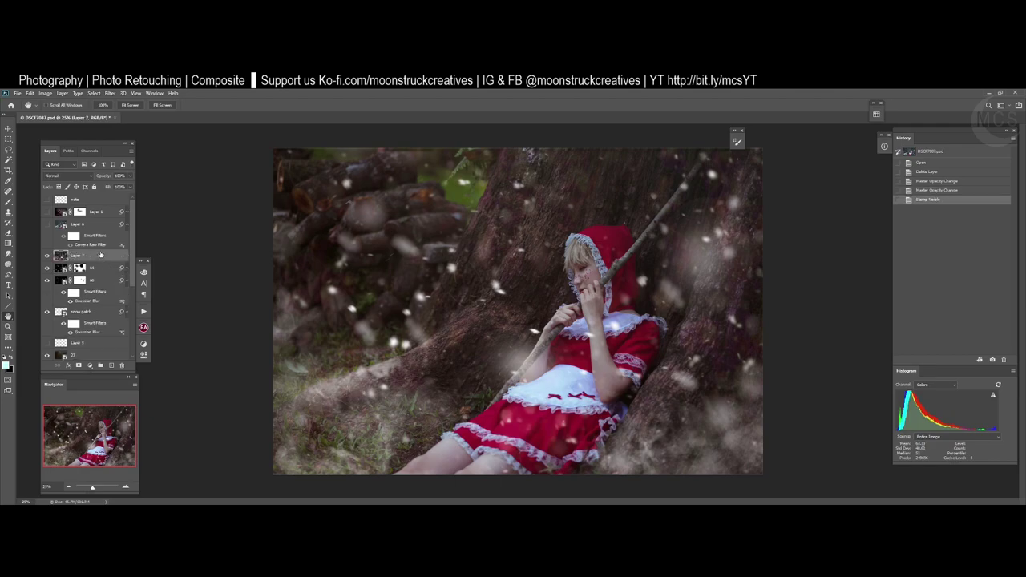
pyautogui.press('F2')
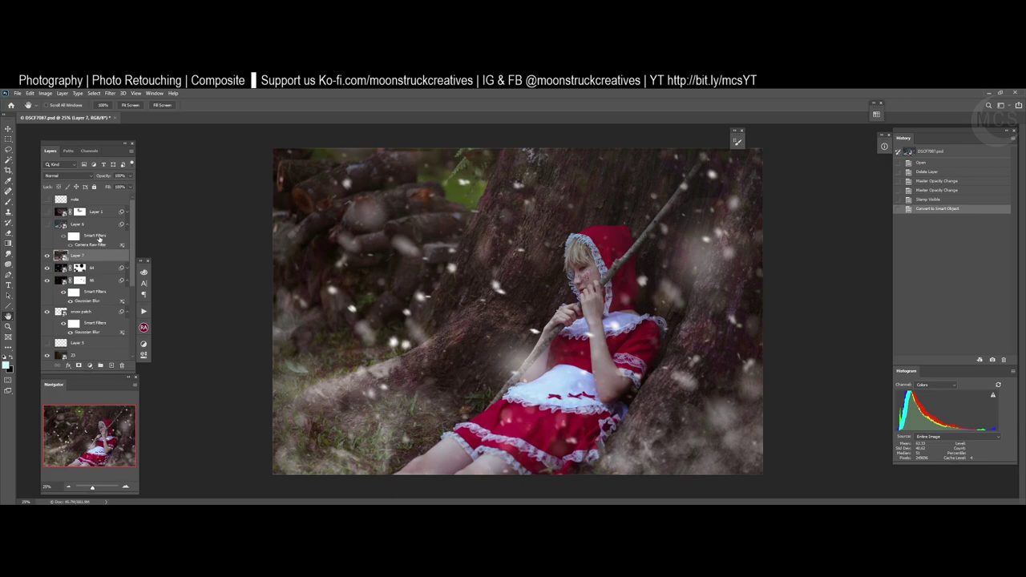
# - Copy Layer 6's Camera Raw filter onto Layer 7, and delete Layer 1 and Layer 6
pyautogui.moveTo(98, 245); pyautogui.dragTo(95, 260)
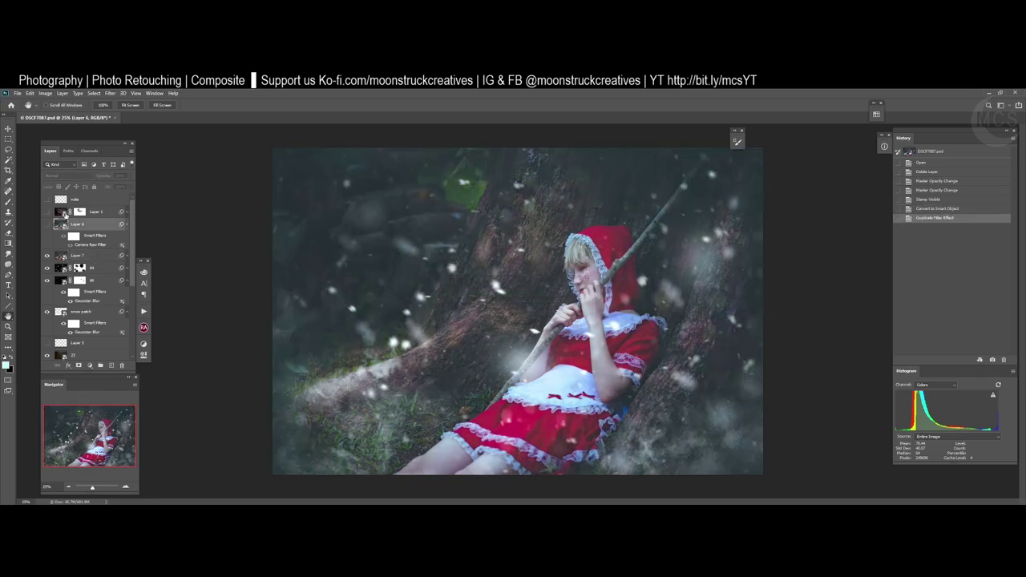
pyautogui.click(65, 214)
pyautogui.keyDown('shift'); pyautogui.click(93, 228); pyautogui.keyUp('shift')
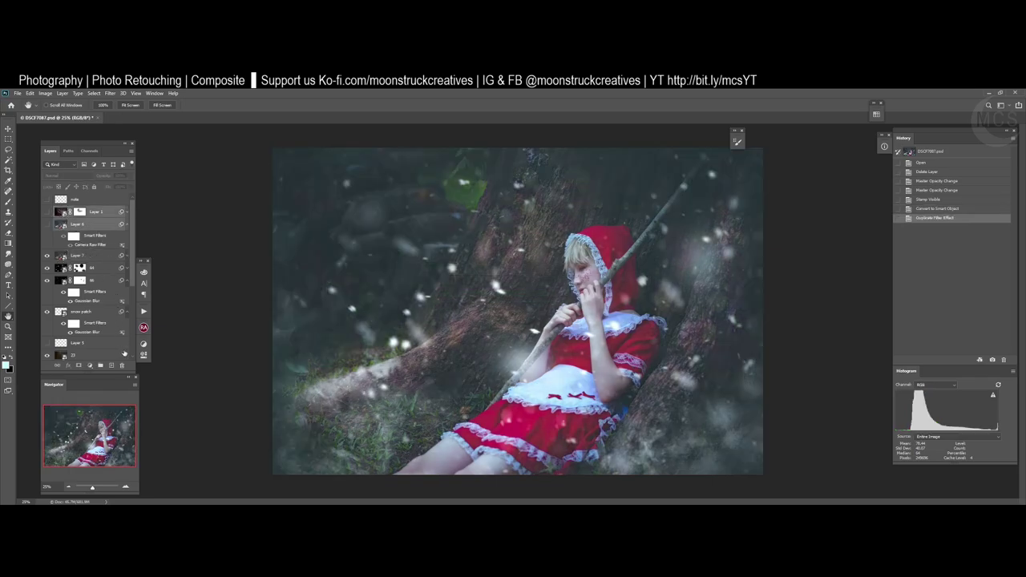
pyautogui.click(122, 365)
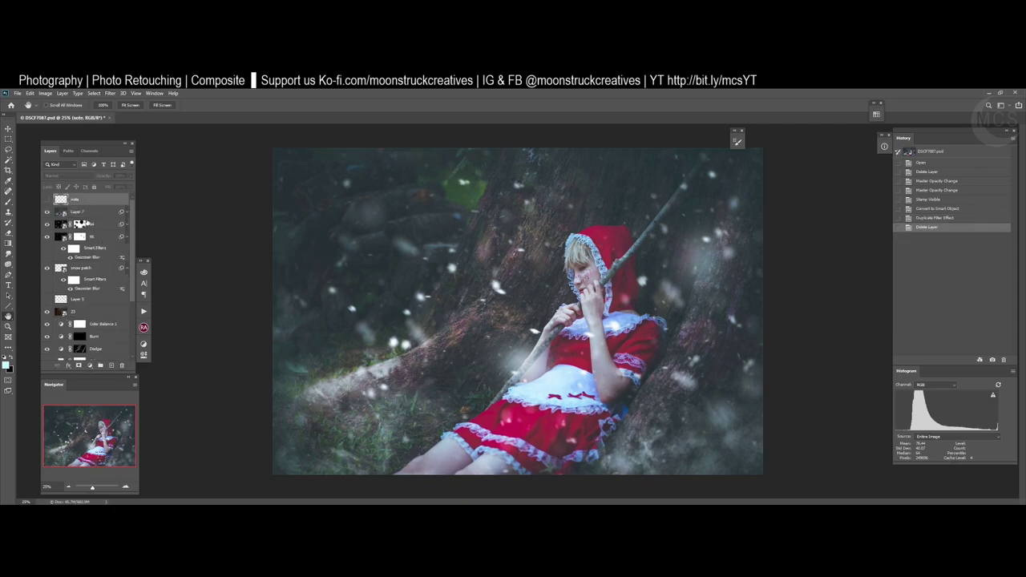
# - Select Layer 7 and display the actions in Button Mode
pyautogui.click(88, 212)
pyautogui.click(144, 311)
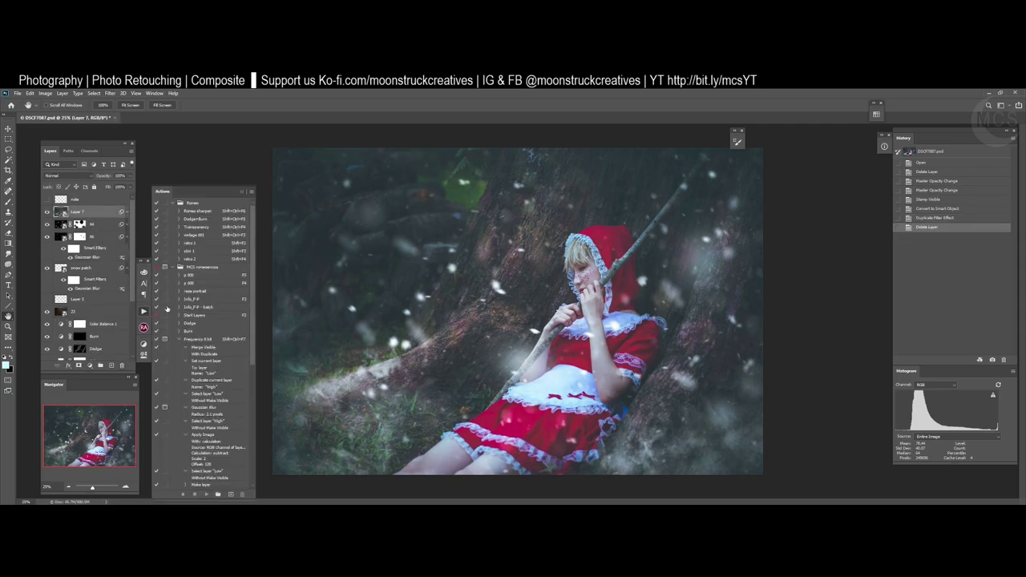
pyautogui.click(251, 192)
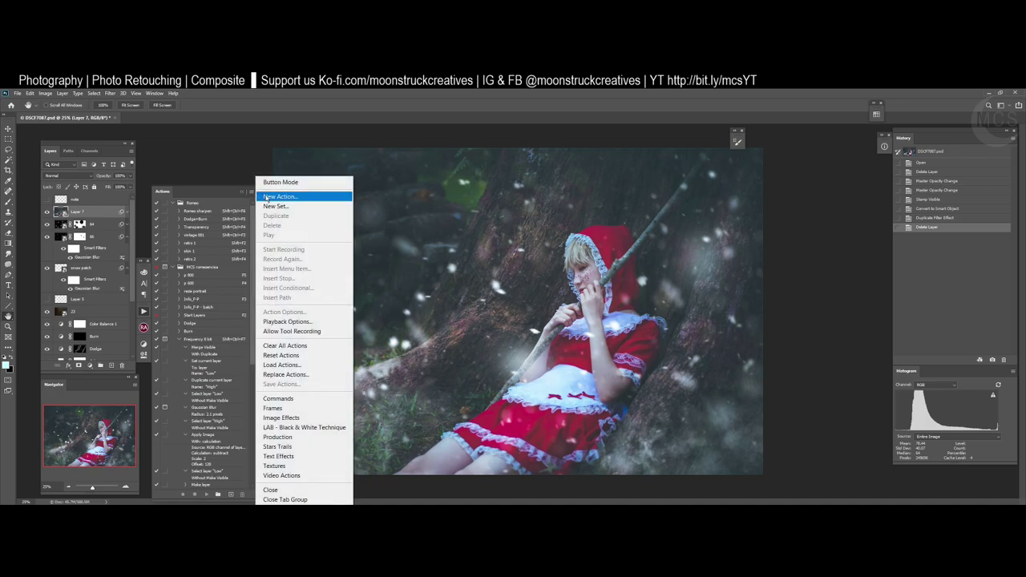
pyautogui.click(281, 183)
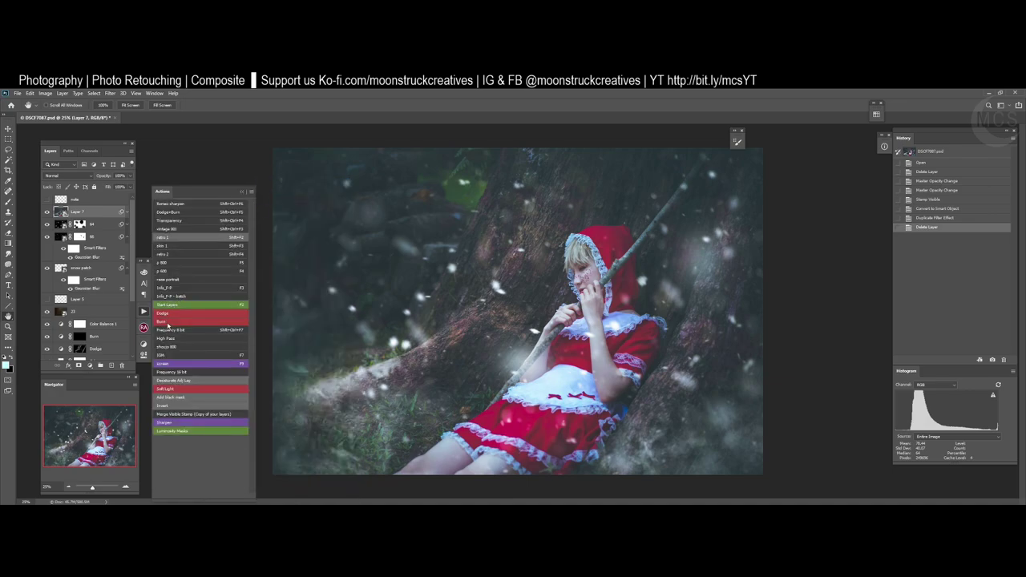
# - Run the Dodge action above Layer 7 and choose a large soft round brush for the new layer's mask
pyautogui.click(166, 314)
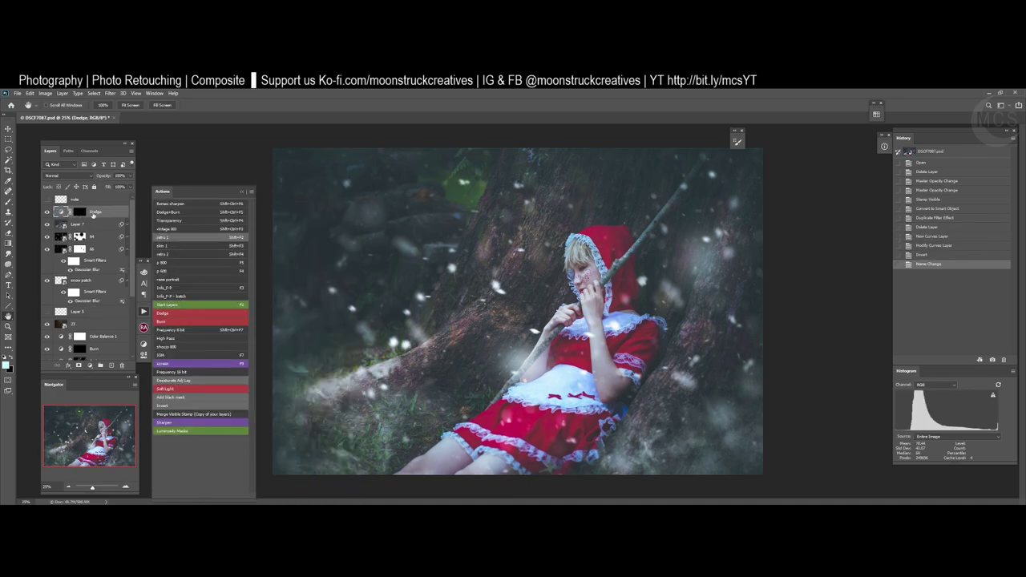
pyautogui.click(93, 214)
pyautogui.press('b')
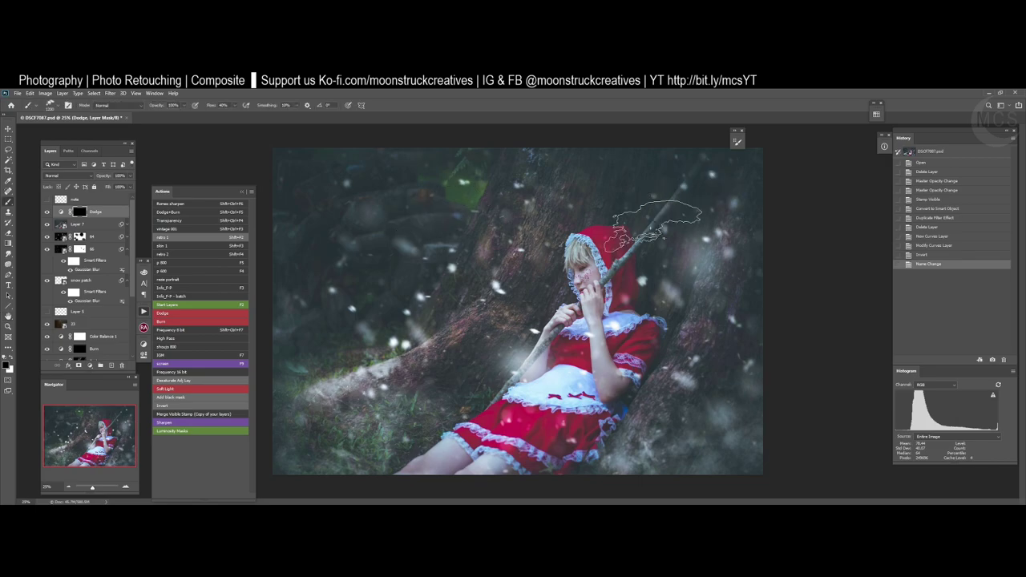
pyautogui.rightClick(653, 226)
pyautogui.click(785, 309)
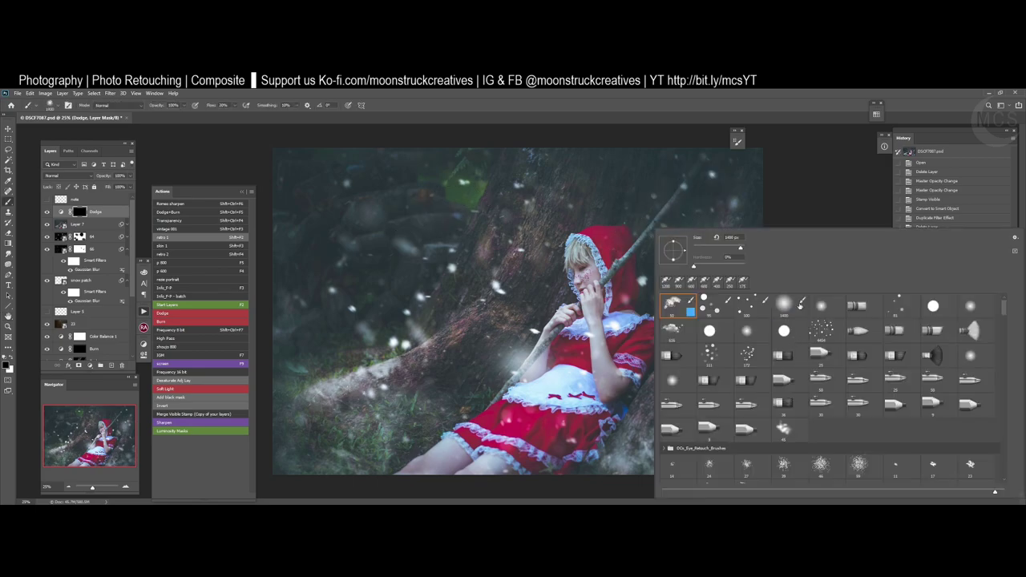
pyautogui.click(681, 100)
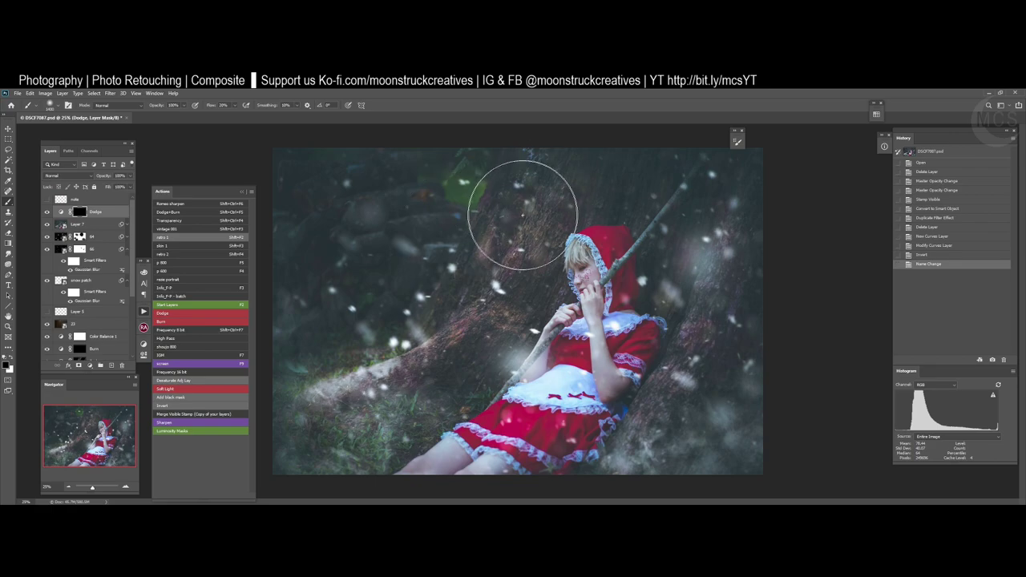
# - Try brightening the background log pile on the new Dodge layer's mask, and delete that layer
pyautogui.moveTo(417, 229)
pyautogui.mouseDown()
pyautogui.moveTo(407, 214)
pyautogui.moveTo(369, 265)
pyautogui.moveTo(336, 279)
pyautogui.mouseUp()
pyautogui.moveTo(337, 279)
pyautogui.mouseDown()
pyautogui.moveTo(381, 201)
pyautogui.moveTo(330, 195)
pyautogui.mouseUp()
pyautogui.moveTo(308, 252); pyautogui.dragTo(355, 296)
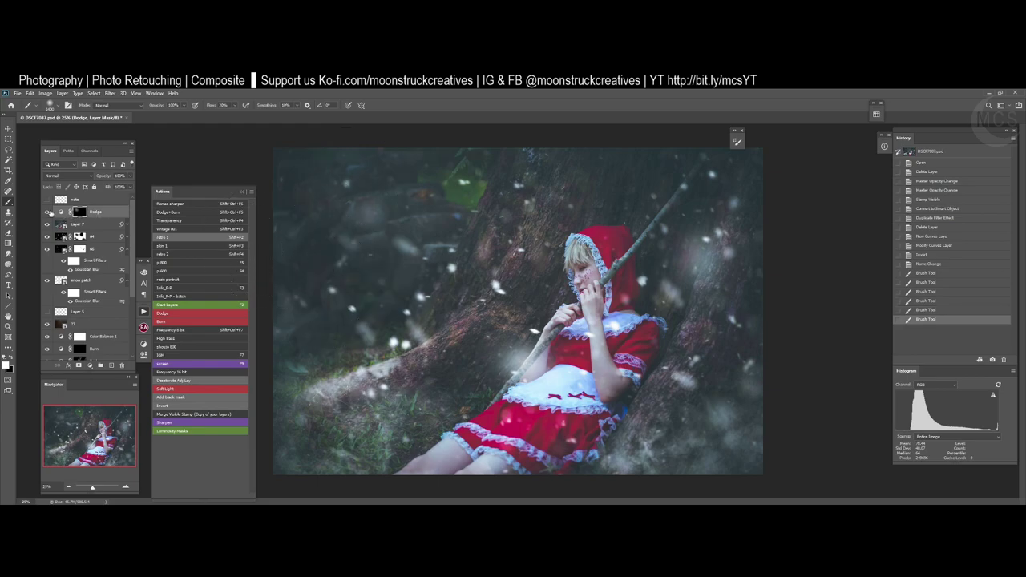
pyautogui.click(48, 212)
pyautogui.moveTo(90, 213)
pyautogui.mouseDown()
pyautogui.moveTo(111, 258)
pyautogui.moveTo(123, 366)
pyautogui.mouseUp()
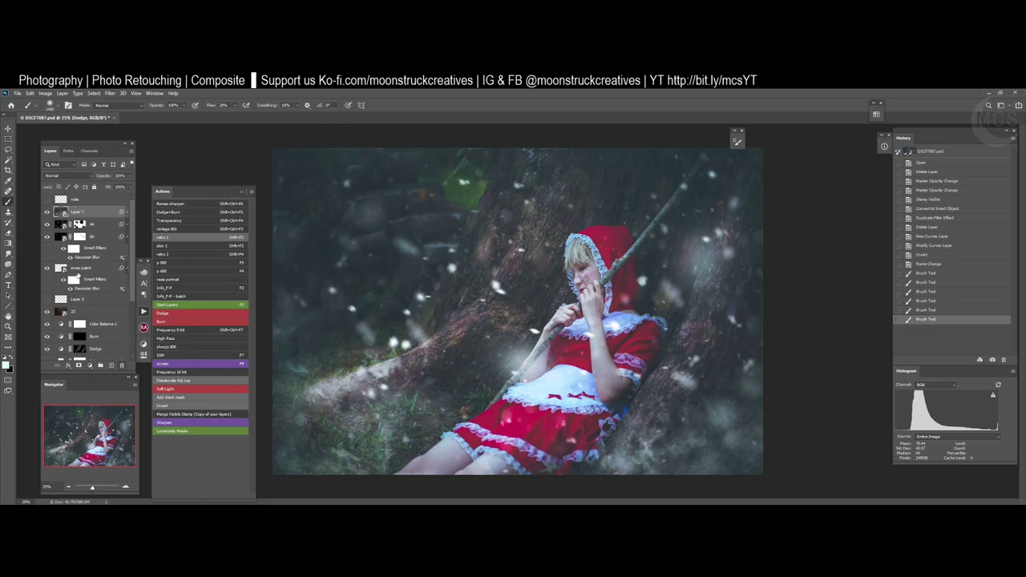
pyautogui.press('Delete')
# - Hide Layer 7, the two falling-snow layers and the snow patch layer
pyautogui.click(46, 213)
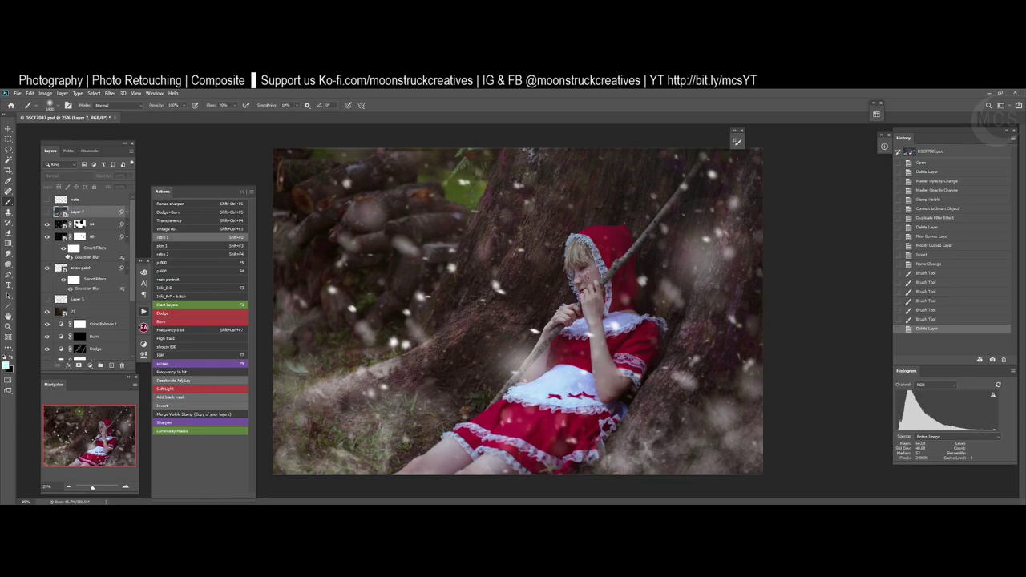
pyautogui.click(47, 226)
pyautogui.click(47, 269)
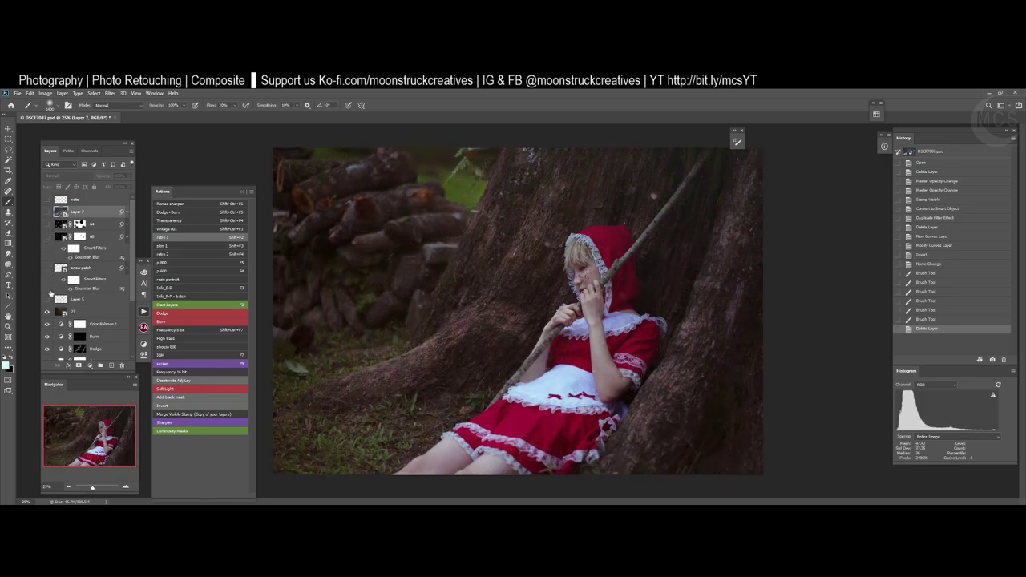
# - Check the layer directly beneath snow patch by toggling its visibility, and delete it
pyautogui.click(47, 300)
pyautogui.click(49, 302)
pyautogui.click(88, 299)
pyautogui.click(122, 365)
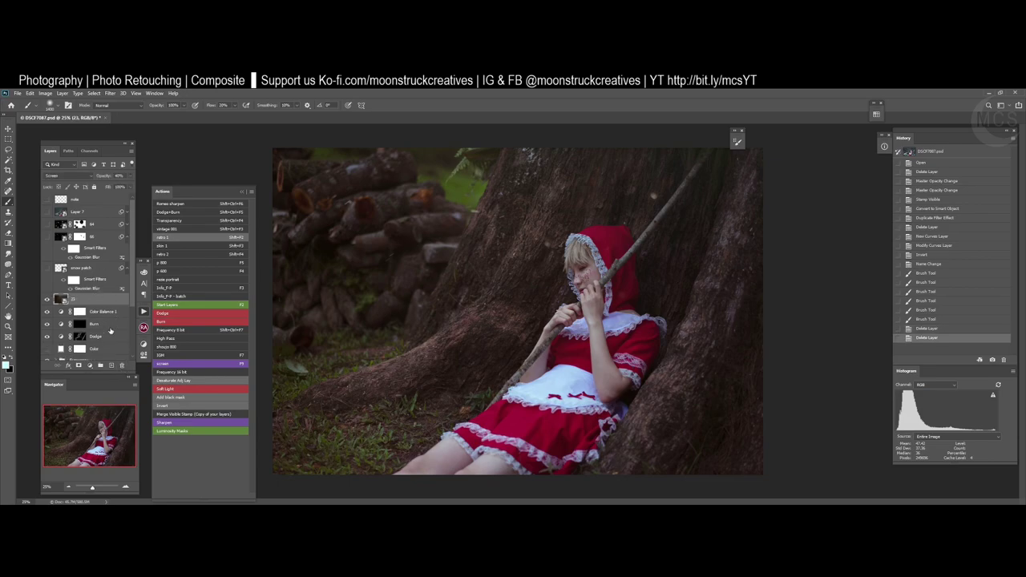
# - Paint white on the original Dodge layer's mask to brighten the log pile, the model and the tree trunk
pyautogui.click(80, 336)
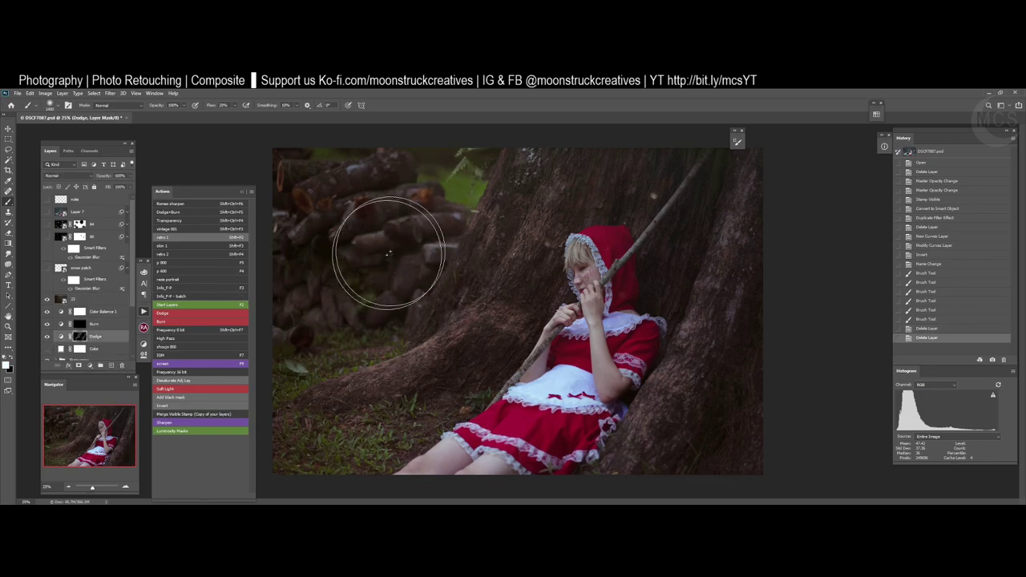
pyautogui.moveTo(389, 254); pyautogui.dragTo(409, 260)
pyautogui.moveTo(409, 260)
pyautogui.mouseDown()
pyautogui.moveTo(371, 224)
pyautogui.moveTo(322, 208)
pyautogui.moveTo(341, 177)
pyautogui.moveTo(401, 241)
pyautogui.mouseUp()
pyautogui.moveTo(409, 280)
pyautogui.mouseDown()
pyautogui.moveTo(410, 235)
pyautogui.moveTo(305, 213)
pyautogui.moveTo(341, 242)
pyautogui.moveTo(442, 283)
pyautogui.moveTo(477, 224)
pyautogui.moveTo(457, 245)
pyautogui.mouseUp()
pyautogui.moveTo(463, 241)
pyautogui.mouseDown()
pyautogui.moveTo(425, 286)
pyautogui.moveTo(389, 287)
pyautogui.mouseUp()
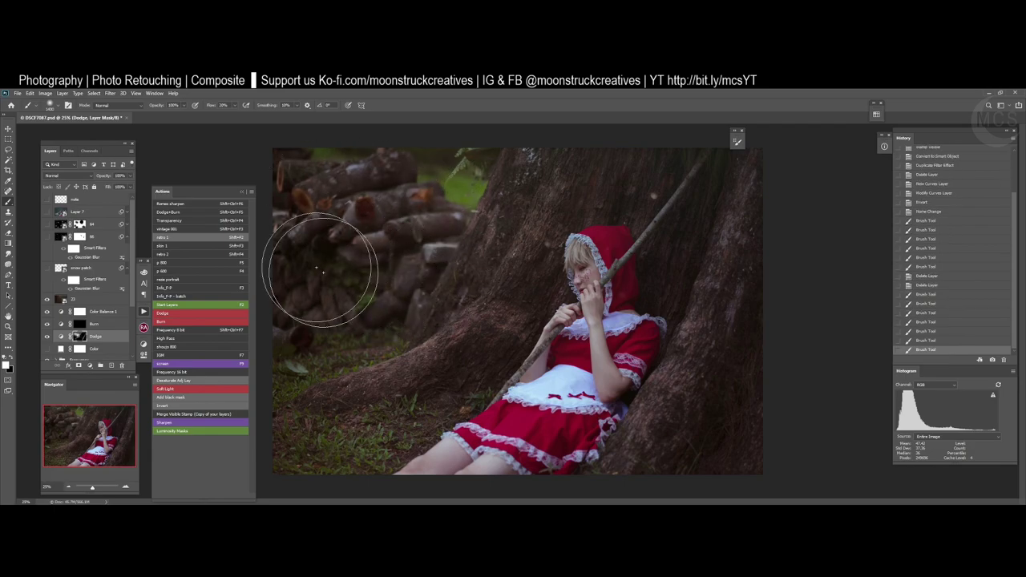
pyautogui.moveTo(323, 272); pyautogui.dragTo(316, 268)
pyautogui.click(316, 268)
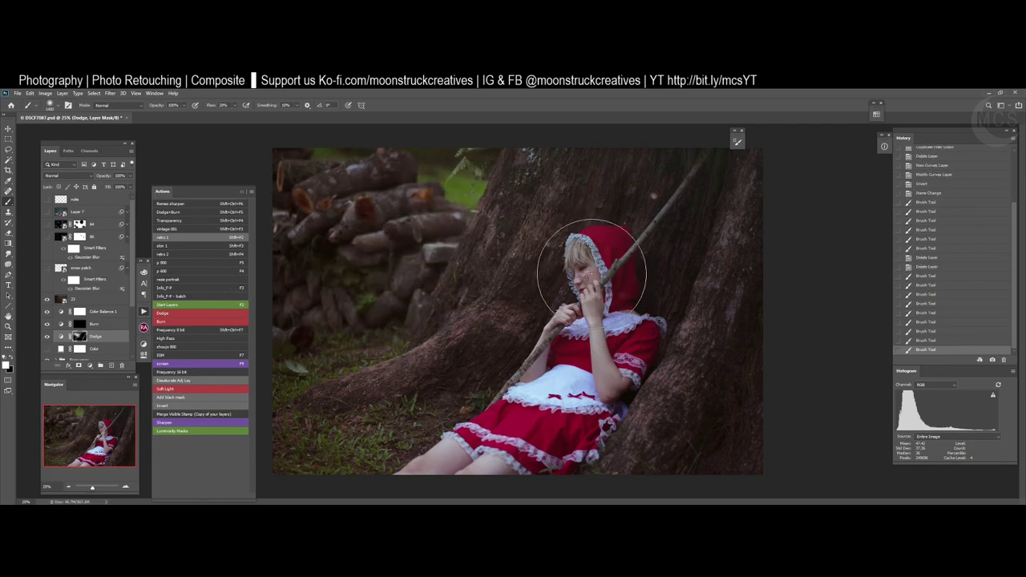
pyautogui.moveTo(592, 273)
pyautogui.mouseDown()
pyautogui.moveTo(562, 321)
pyautogui.moveTo(591, 259)
pyautogui.moveTo(538, 344)
pyautogui.moveTo(542, 355)
pyautogui.moveTo(575, 317)
pyautogui.moveTo(604, 374)
pyautogui.moveTo(607, 407)
pyautogui.moveTo(560, 405)
pyautogui.moveTo(514, 379)
pyautogui.moveTo(582, 412)
pyautogui.moveTo(557, 428)
pyautogui.moveTo(526, 485)
pyautogui.moveTo(478, 455)
pyautogui.mouseUp()
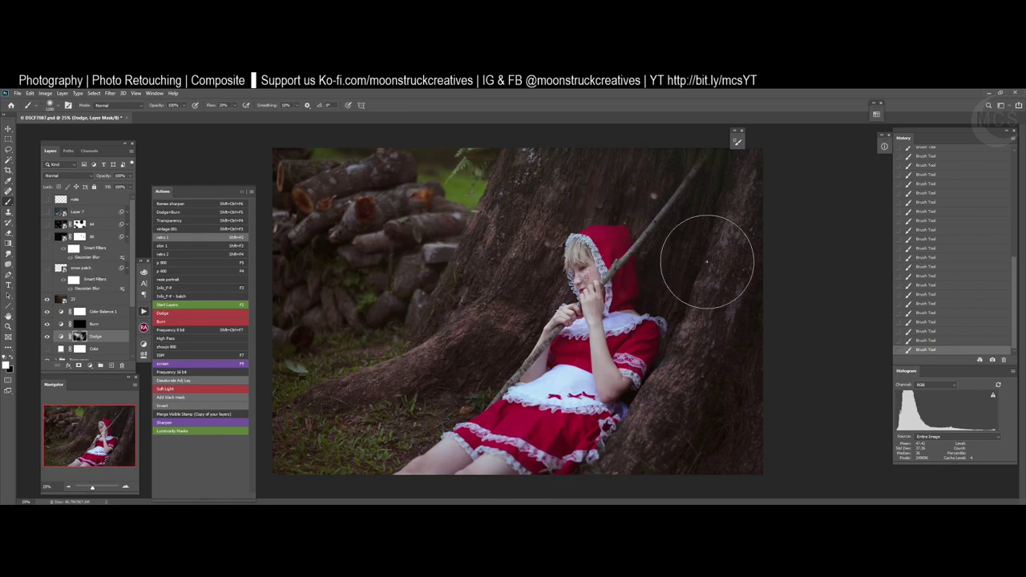
pyautogui.press('h')
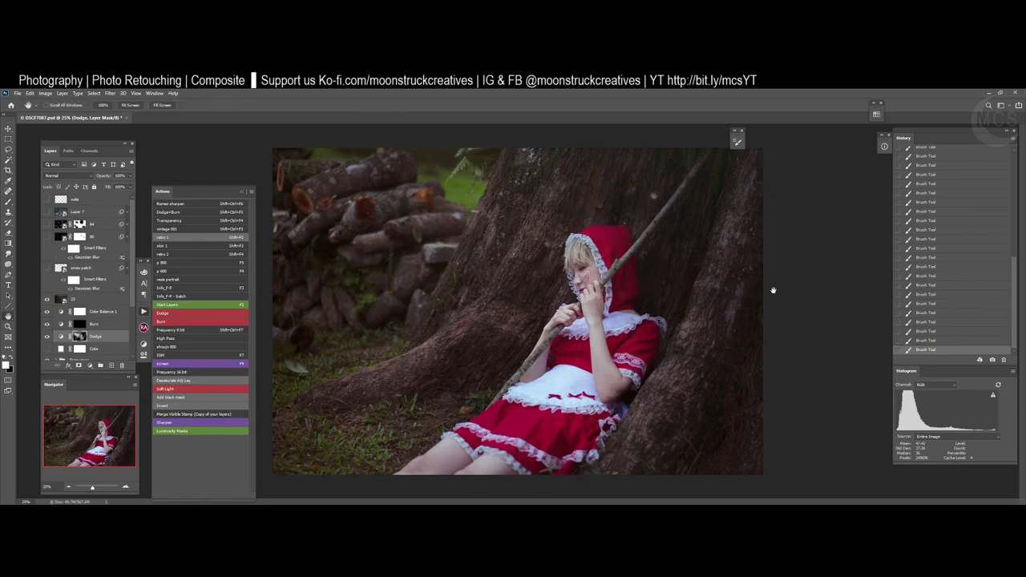
# - With snow patch and both falling-snow layers shown again, stamp everything visible into a smart object above layer 64
pyautogui.click(47, 270)
pyautogui.click(47, 236)
pyautogui.click(48, 224)
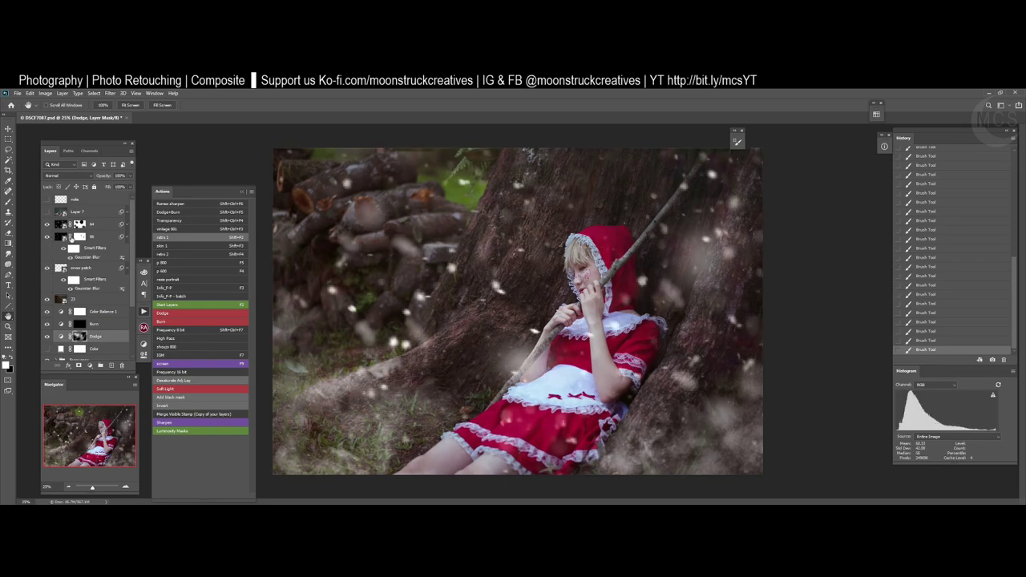
pyautogui.click(97, 229)
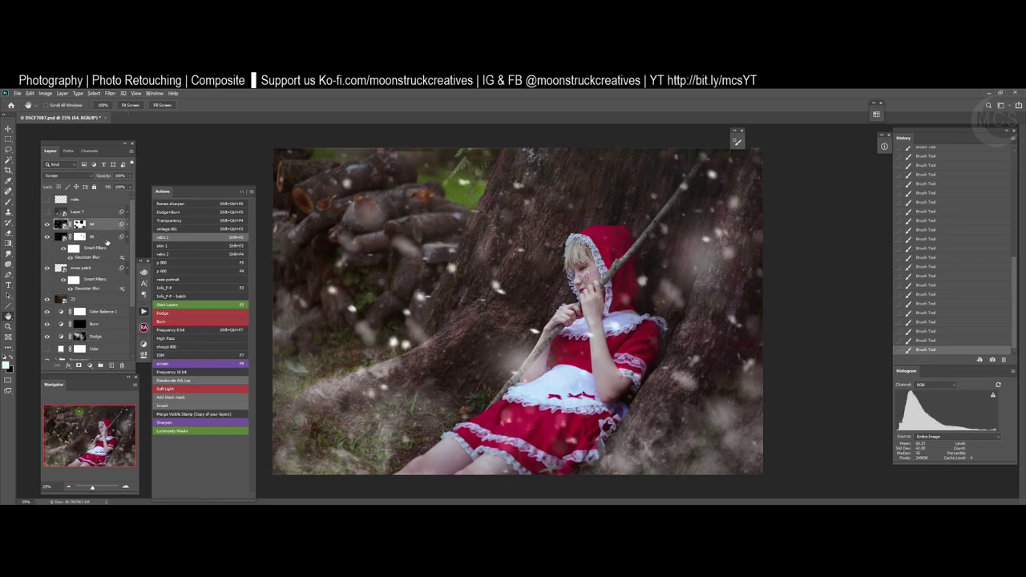
pyautogui.hotkey('ctrl', 'alt', 'shift', 'e')
pyautogui.hotkey('ctrl', 'alt', 's')
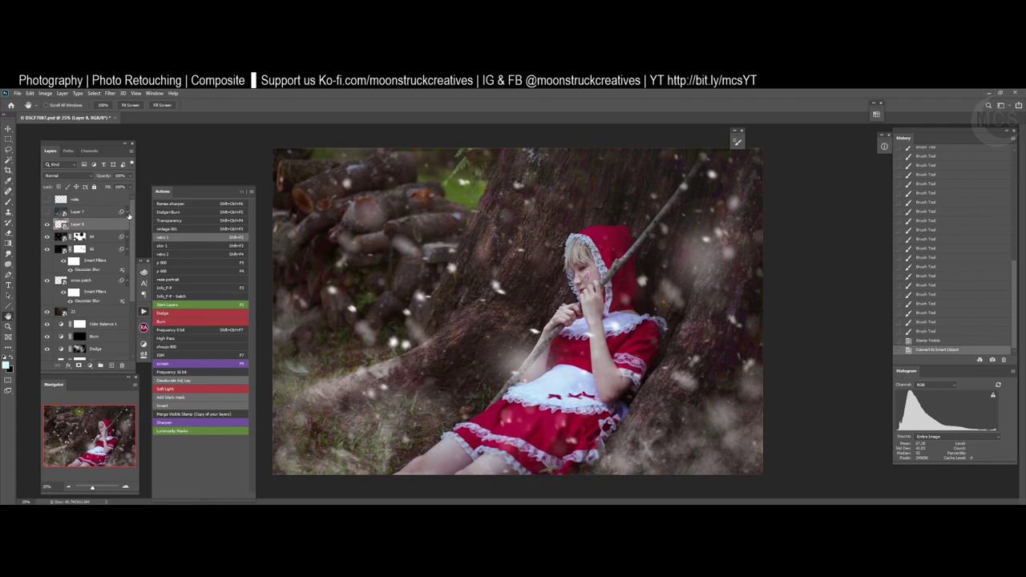
# - Copy Layer 7's Camera Raw filter onto the newly stamped Layer 8, and delete Layer 7
pyautogui.click(128, 214)
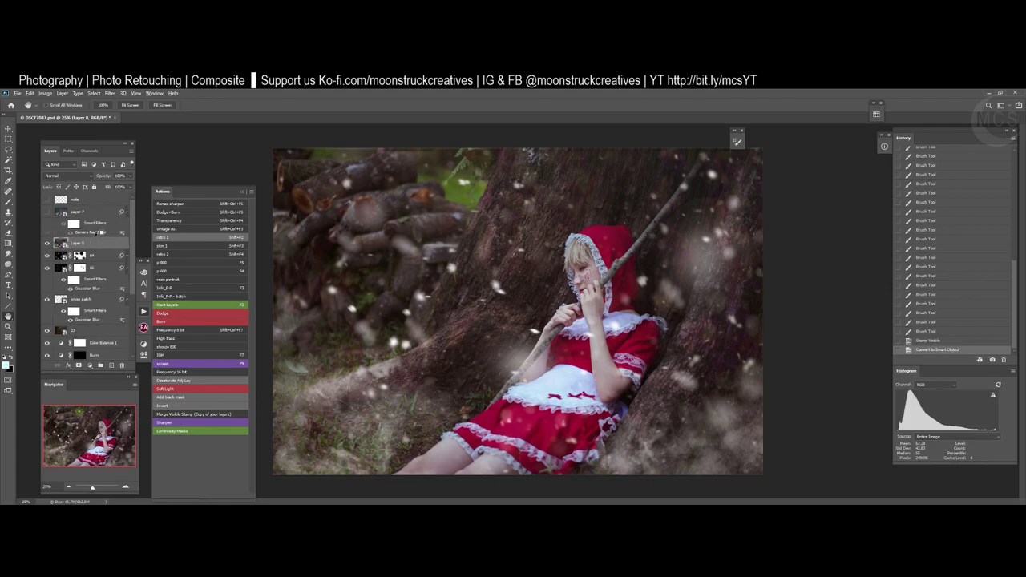
pyautogui.moveTo(97, 233); pyautogui.dragTo(98, 245)
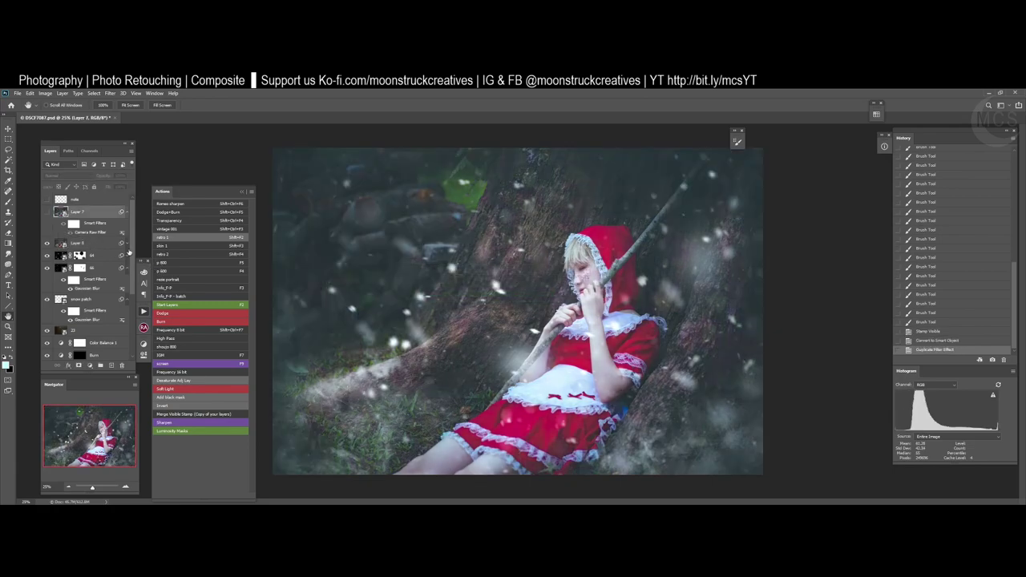
pyautogui.click(122, 365)
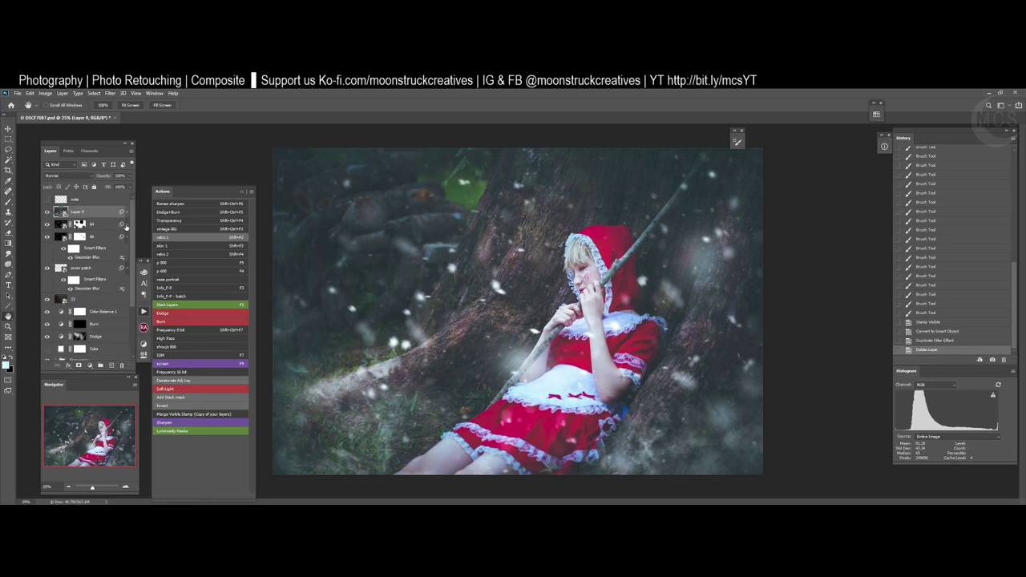
# - Reopen Layer 8's Camera Raw filter settings and inspect the model's face and hands up close
pyautogui.click(126, 226)
pyautogui.click(125, 212)
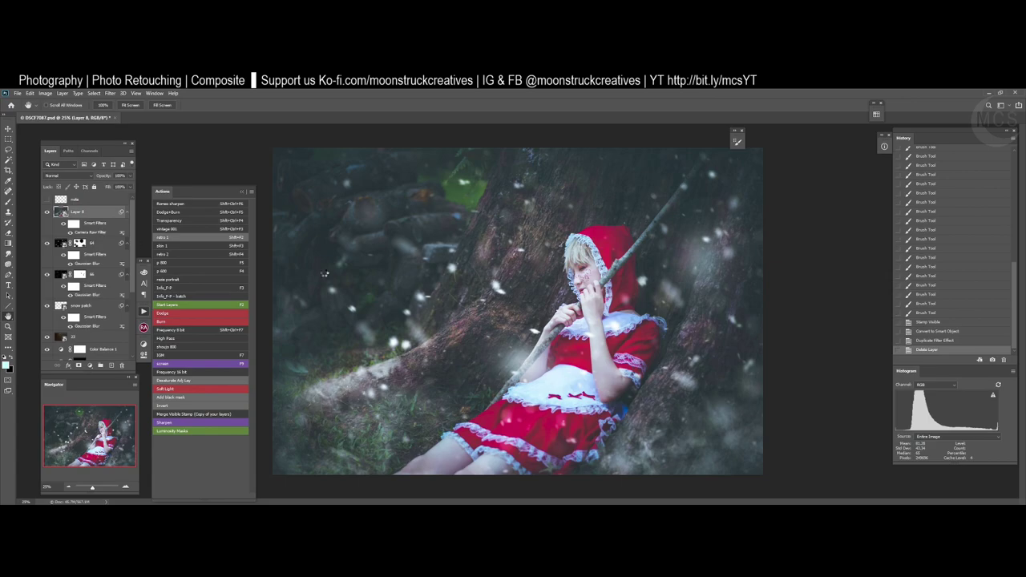
pyautogui.doubleClick(90, 232)
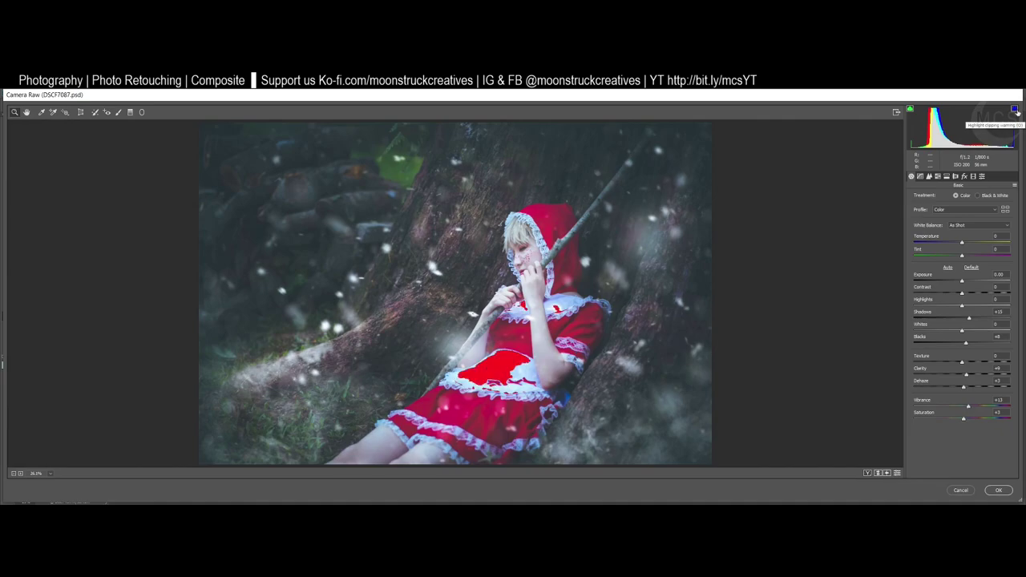
pyautogui.click(526, 258)
pyautogui.click(553, 320)
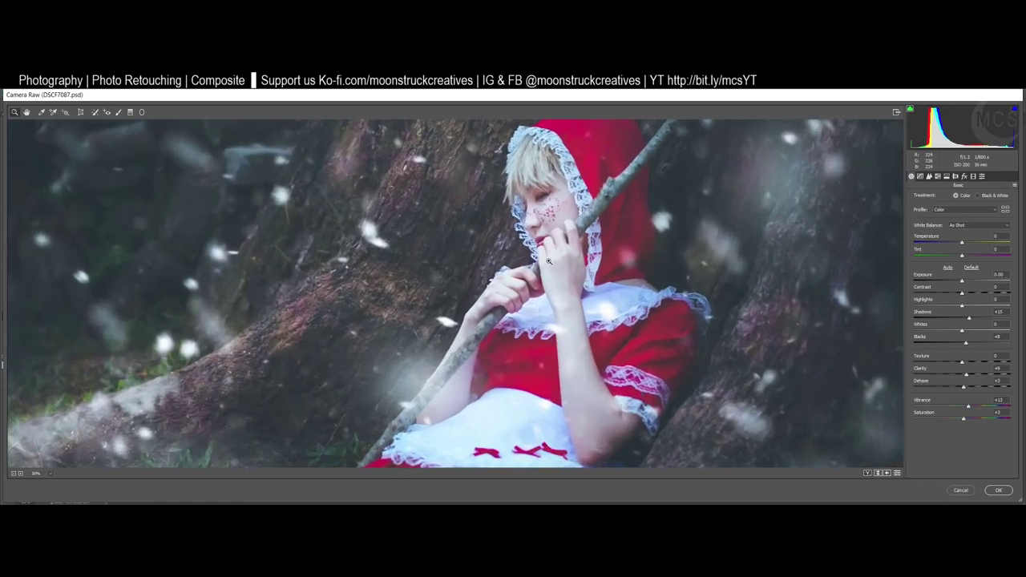
pyautogui.scroll(3, 549, 260)
pyautogui.hotkey('ctrl', '0')
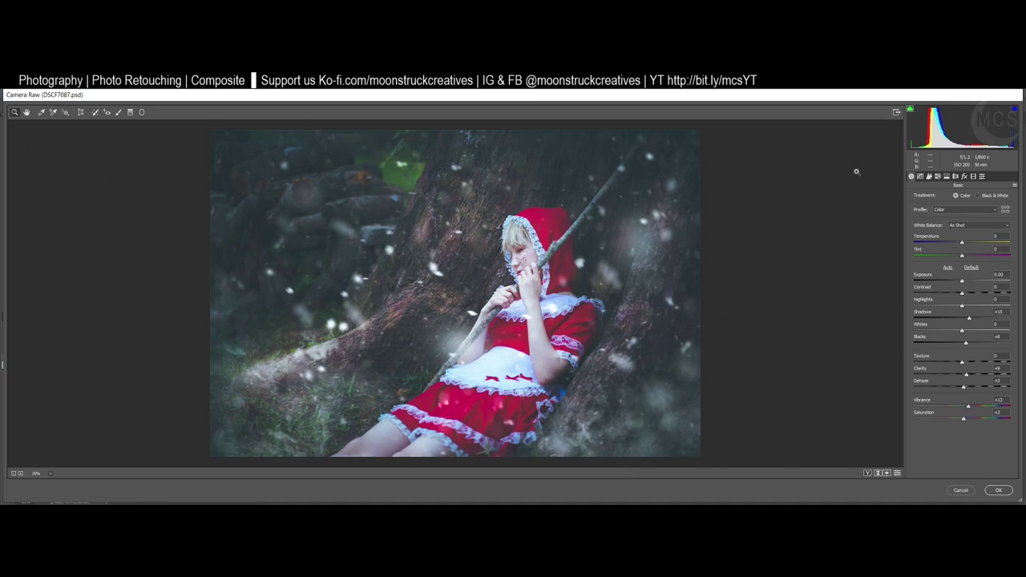
# - Erase the darkening Adjustment Brush mask from the log pile with a soft size 14 eraser, using the pin near the branch
pyautogui.press('k')
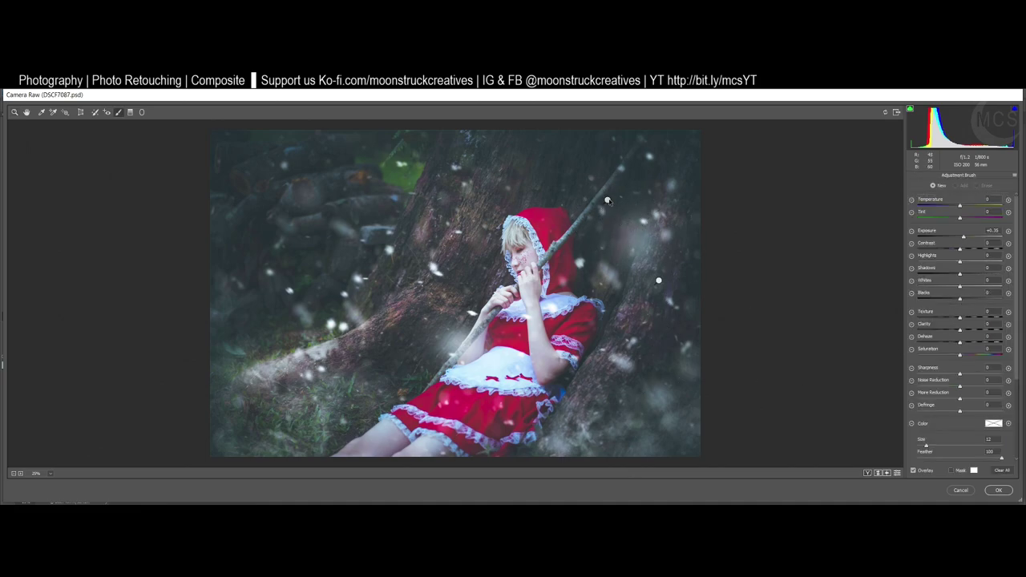
pyautogui.moveTo(607, 201)
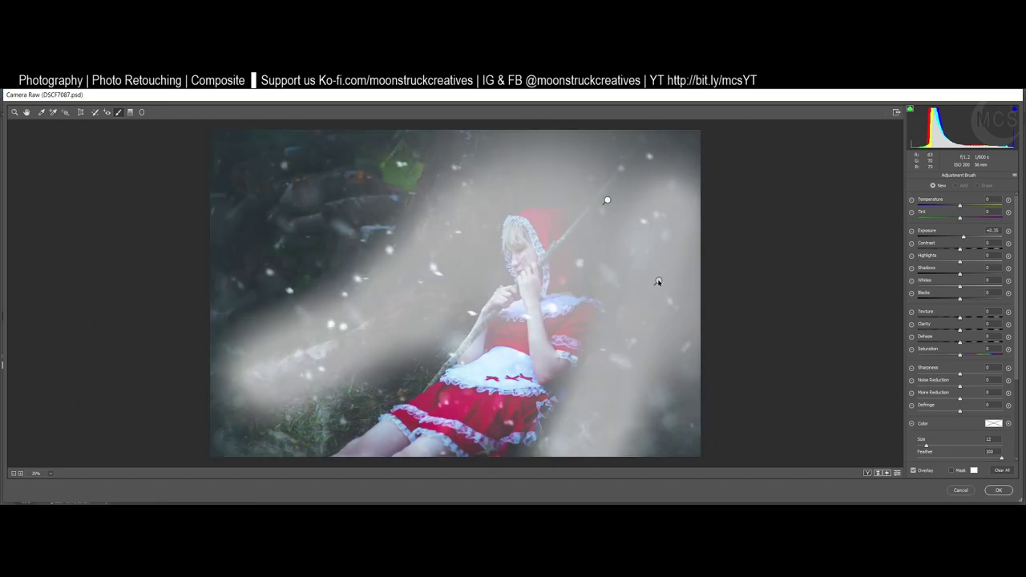
pyautogui.click(607, 200)
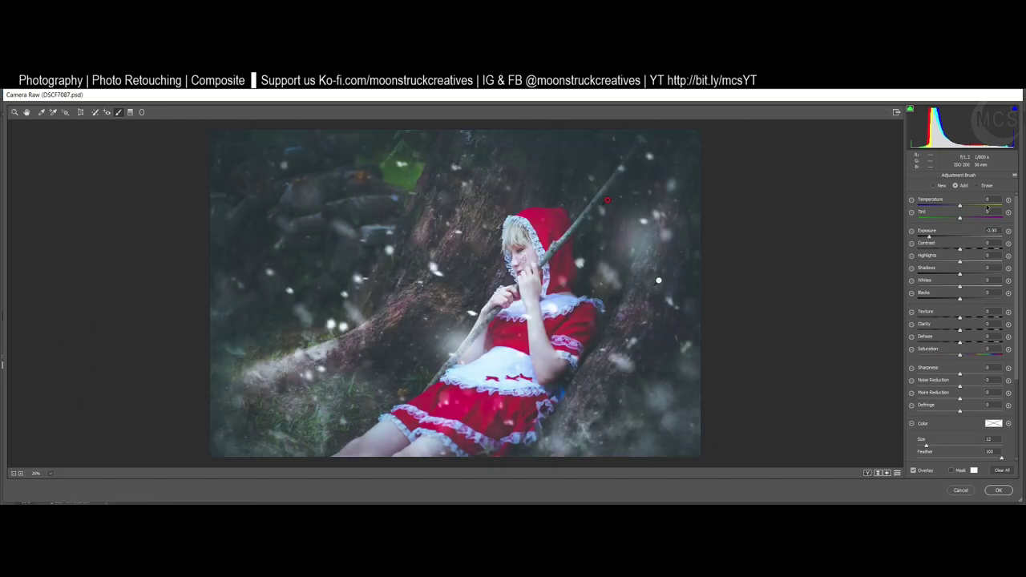
pyautogui.click(978, 187)
pyautogui.scroll(-3, 954, 377)
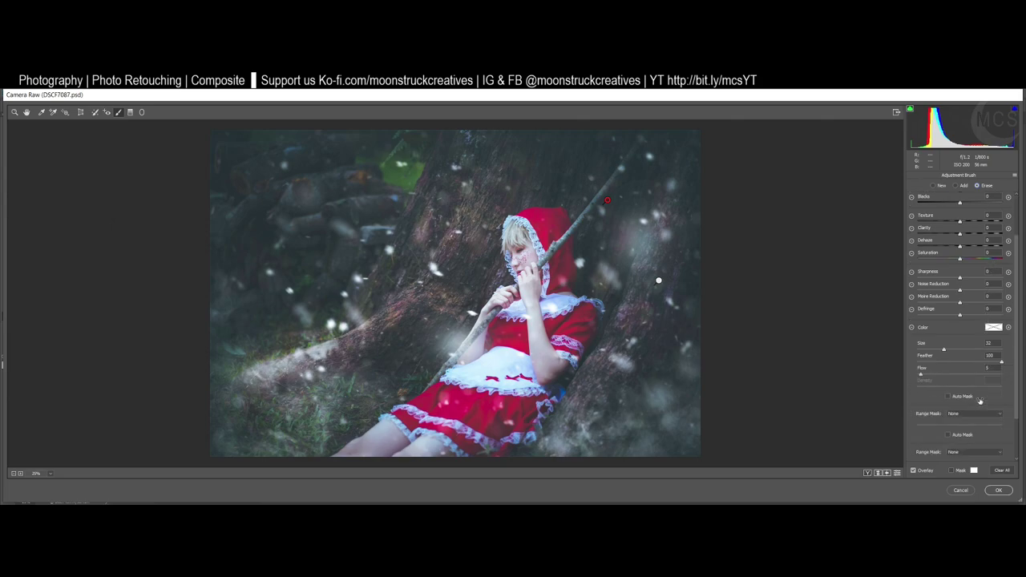
pyautogui.press('[')
pyautogui.press('[')
pyautogui.press('[')
pyautogui.press('[')
pyautogui.press('[')
pyautogui.press('[')
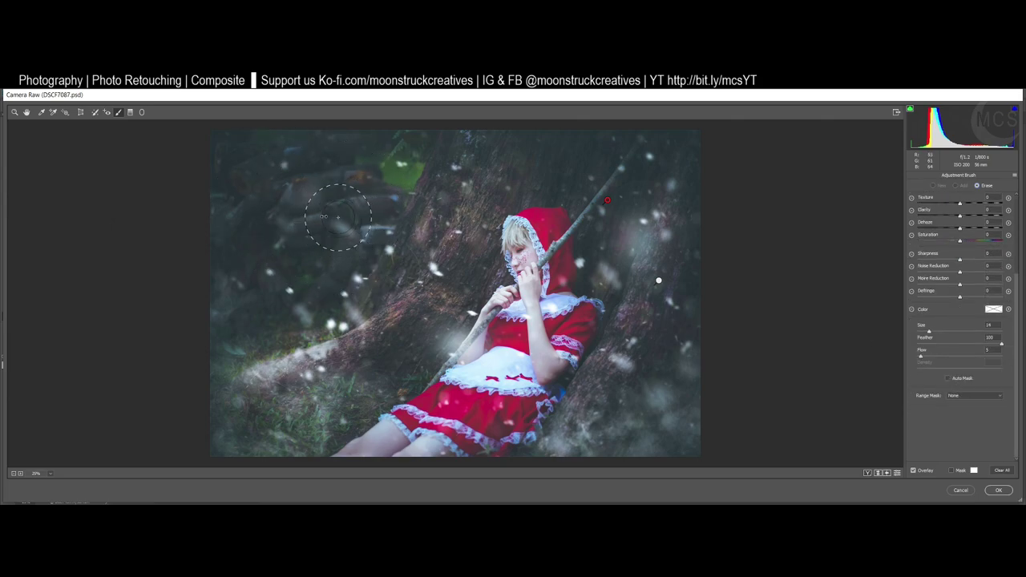
pyautogui.moveTo(371, 219)
pyautogui.mouseDown()
pyautogui.moveTo(379, 210)
pyautogui.moveTo(329, 196)
pyautogui.moveTo(305, 177)
pyautogui.moveTo(222, 196)
pyautogui.moveTo(197, 229)
pyautogui.moveTo(245, 290)
pyautogui.moveTo(248, 321)
pyautogui.moveTo(380, 224)
pyautogui.moveTo(341, 144)
pyautogui.moveTo(402, 170)
pyautogui.moveTo(414, 158)
pyautogui.moveTo(359, 137)
pyautogui.moveTo(287, 133)
pyautogui.moveTo(307, 153)
pyautogui.mouseUp()
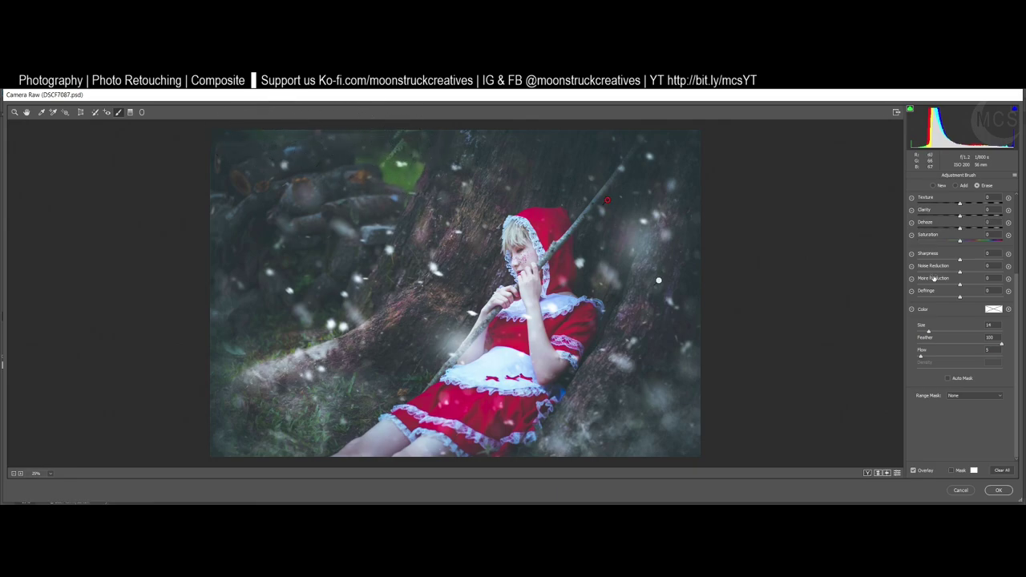
# - Add to the same darkening mask over the bright green leaf, using brush size 6 and flow 4
pyautogui.click(955, 185)
pyautogui.press('[')
pyautogui.press('[')
pyautogui.press('[')
pyautogui.moveTo(1002, 356); pyautogui.dragTo(920, 356)
pyautogui.moveTo(387, 165)
pyautogui.mouseDown()
pyautogui.moveTo(359, 159)
pyautogui.moveTo(429, 159)
pyautogui.moveTo(393, 197)
pyautogui.moveTo(400, 177)
pyautogui.moveTo(368, 179)
pyautogui.moveTo(398, 158)
pyautogui.mouseUp()
pyautogui.click(397, 159)
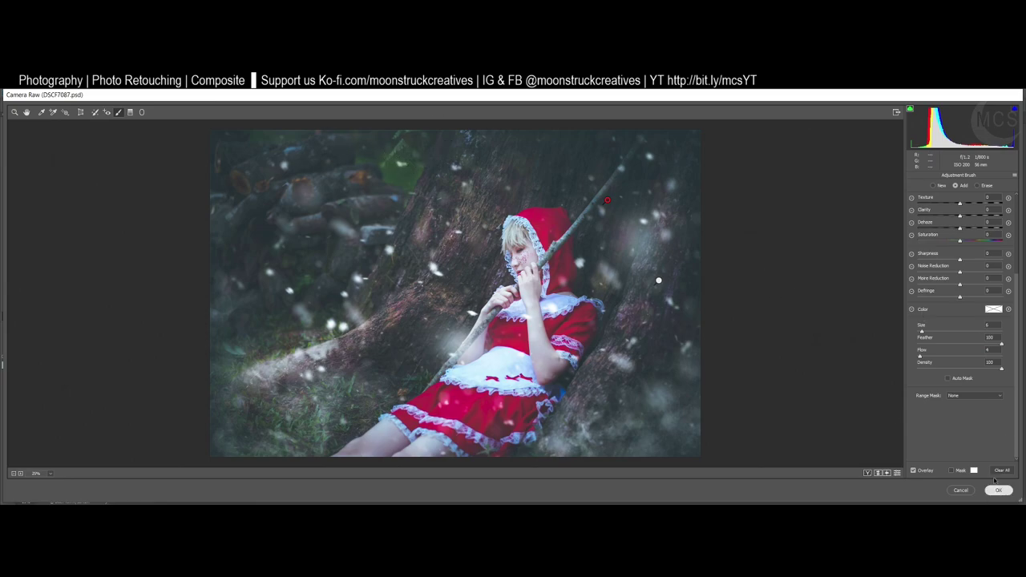
# - Apply the Camera Raw edits to Layer 8 and compare the image with the history state before them
pyautogui.click(998, 490)
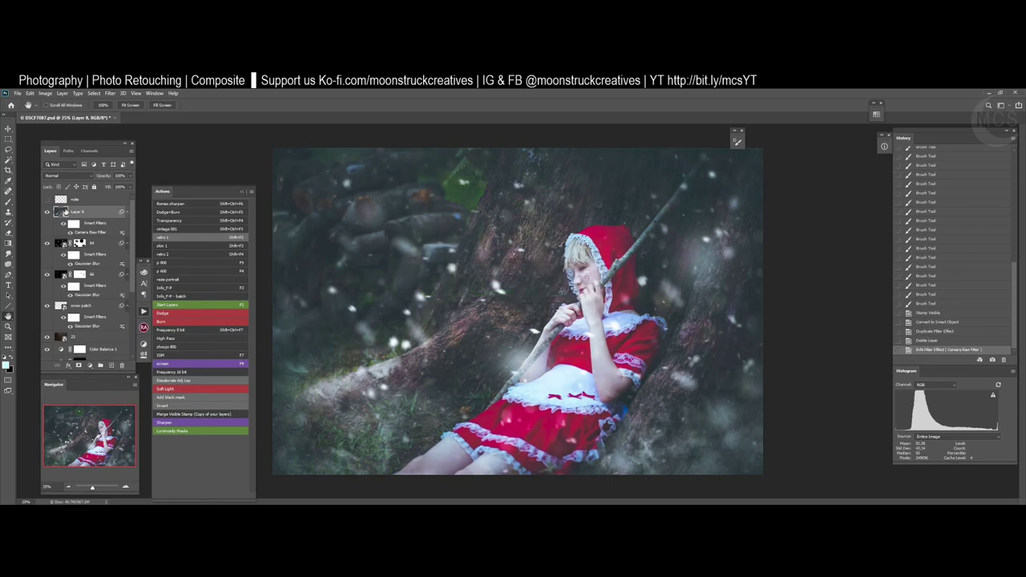
pyautogui.click(927, 341)
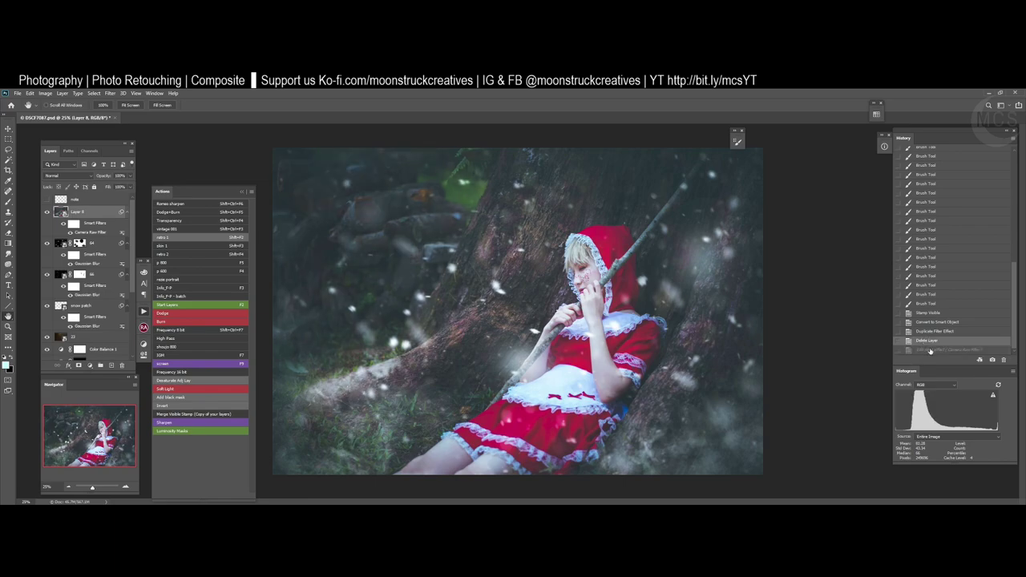
pyautogui.click(930, 351)
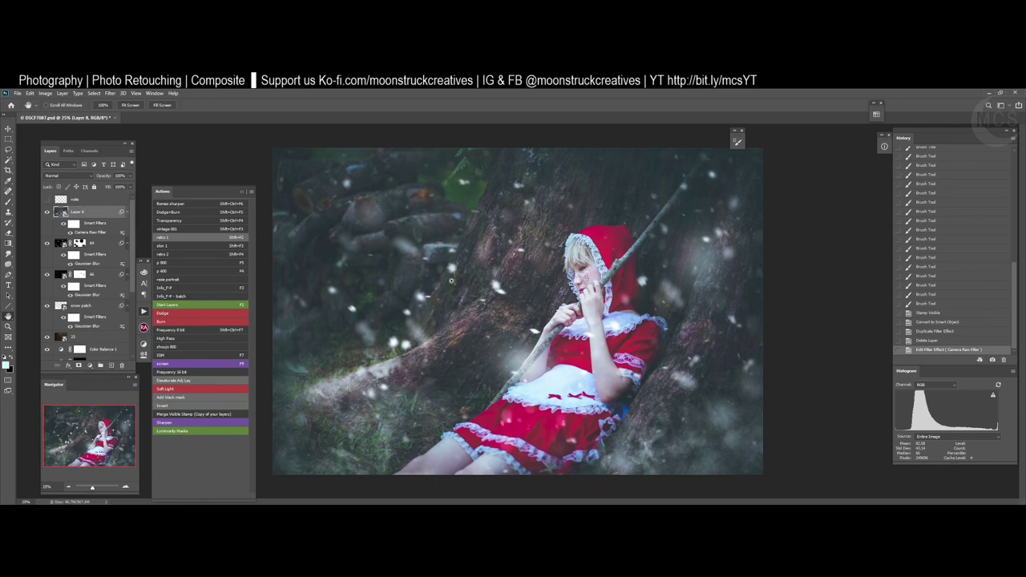
# - Save the document over the existing DSCF7087.psd in the 19-08-17.18 - PMTK 7 (Baguio) folder
pyautogui.hotkey('ctrl', 's')
pyautogui.hotkey('ctrl', 'shift', 's')
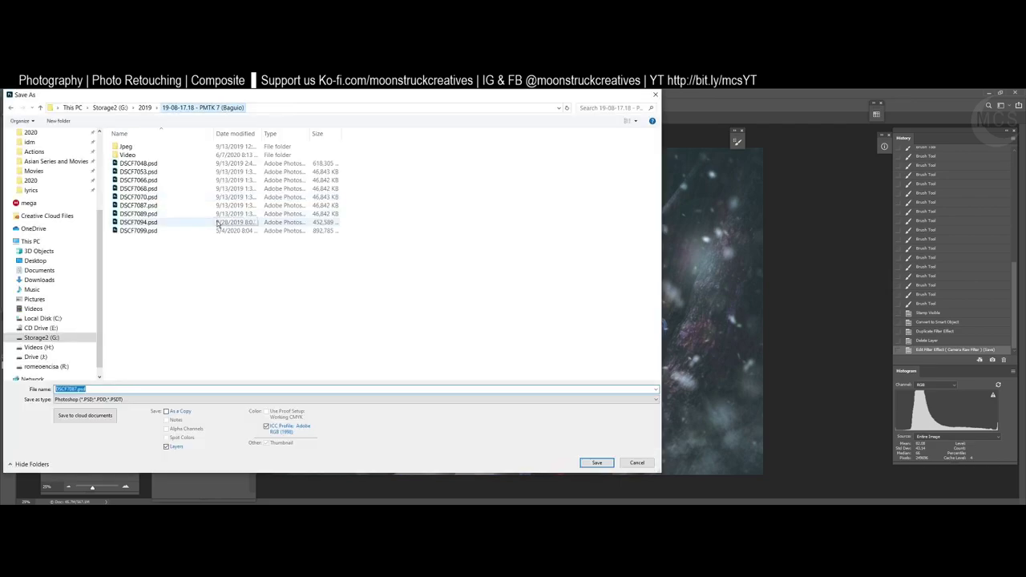
pyautogui.click(596, 463)
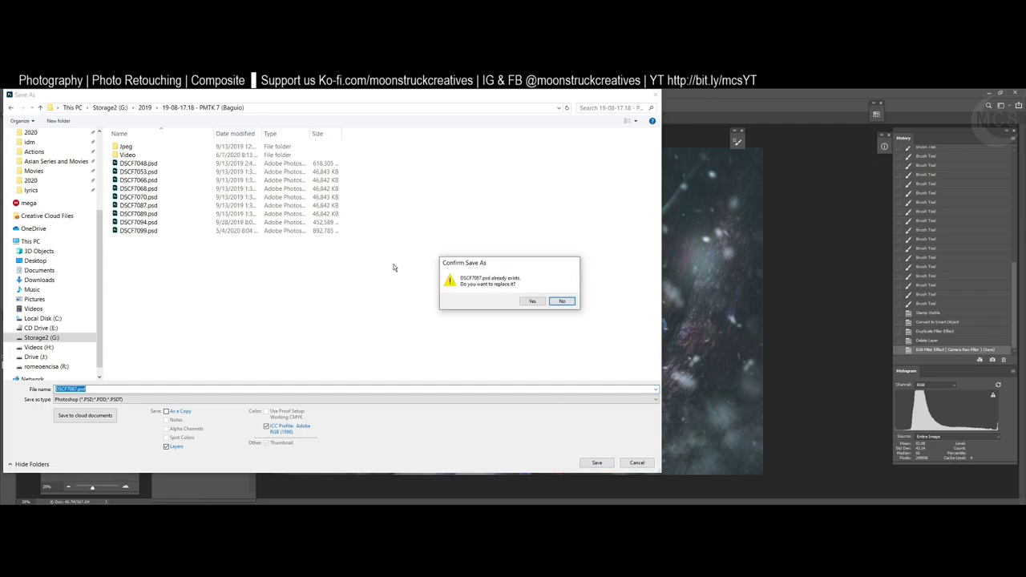
pyautogui.click(528, 302)
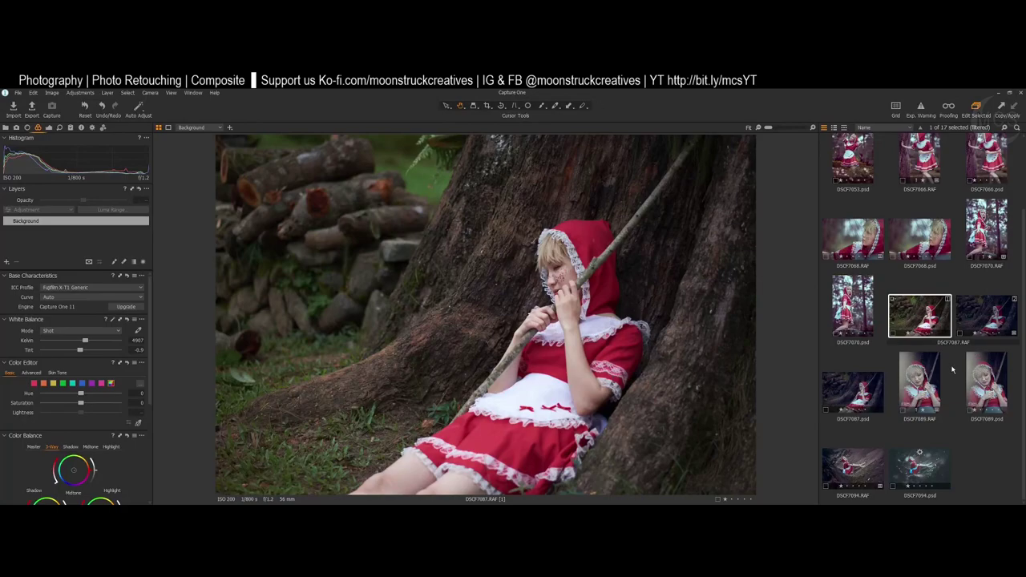
# - Switch to Capture One and compare both DSCF7087.RAF variants with the finished DSCF7087.psd
pyautogui.click(960, 434)
pyautogui.click(973, 323)
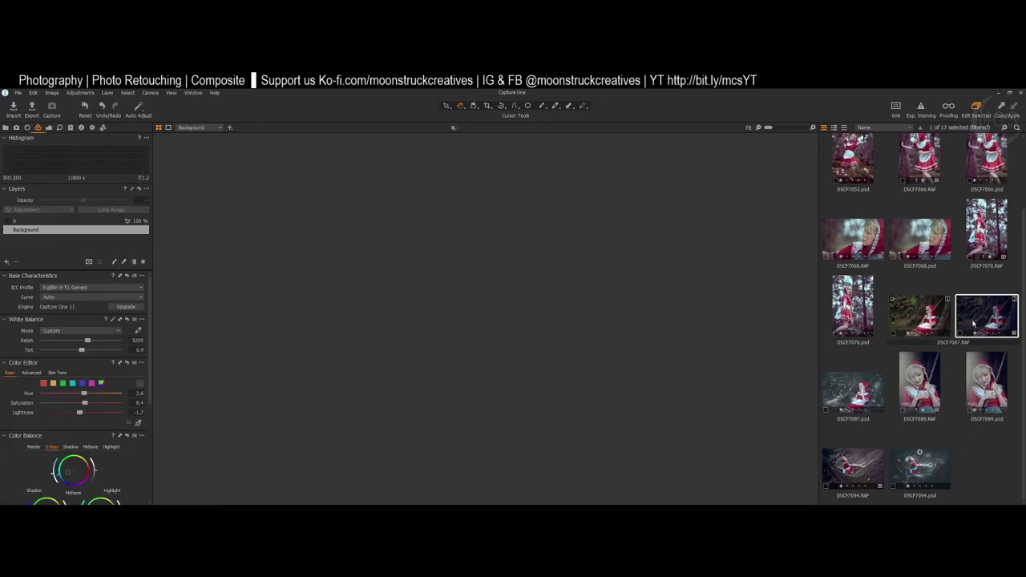
pyautogui.click(937, 322)
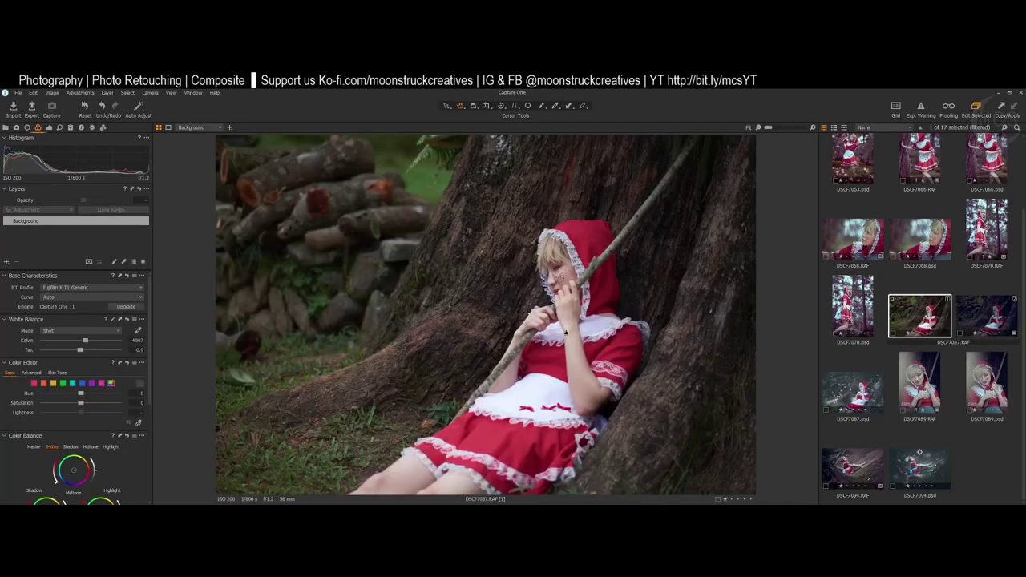
pyautogui.click(987, 319)
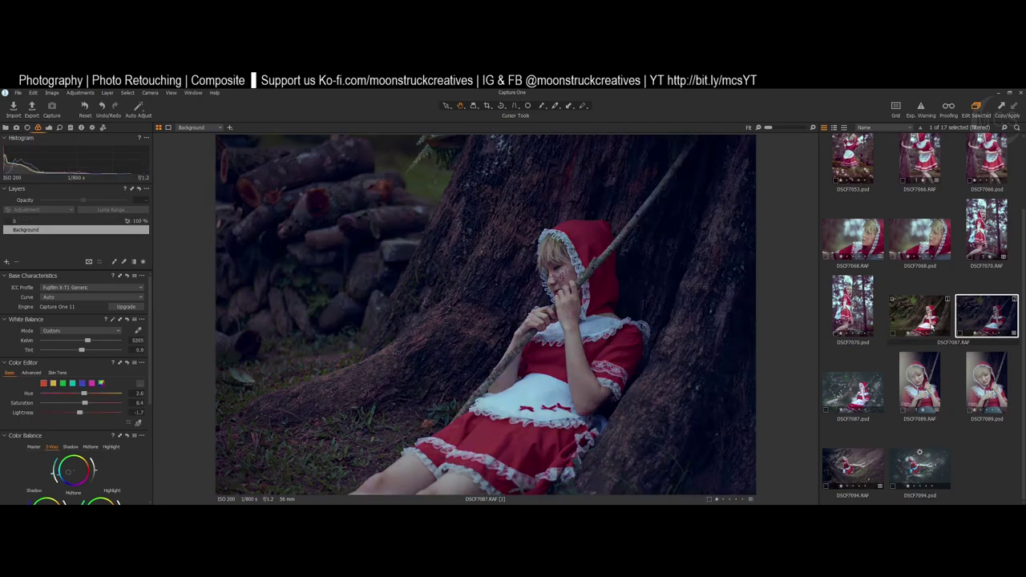
pyautogui.click(858, 393)
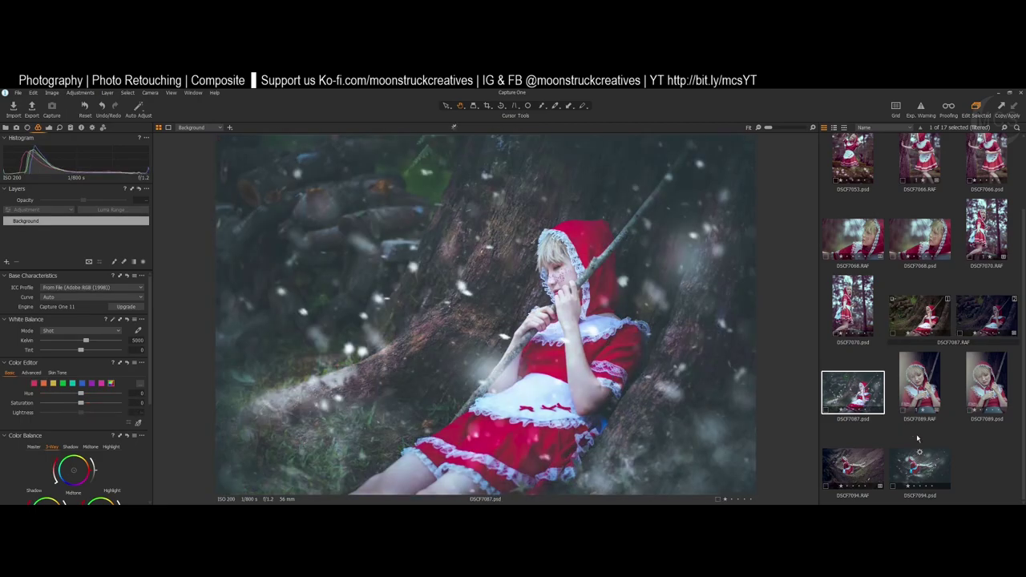
# - Display DSCF7087.psd and DSCF7094.psd side by side with the adjustment tools hidden
pyautogui.keyDown('ctrl'); pyautogui.click(926, 476); pyautogui.keyUp('ctrl')
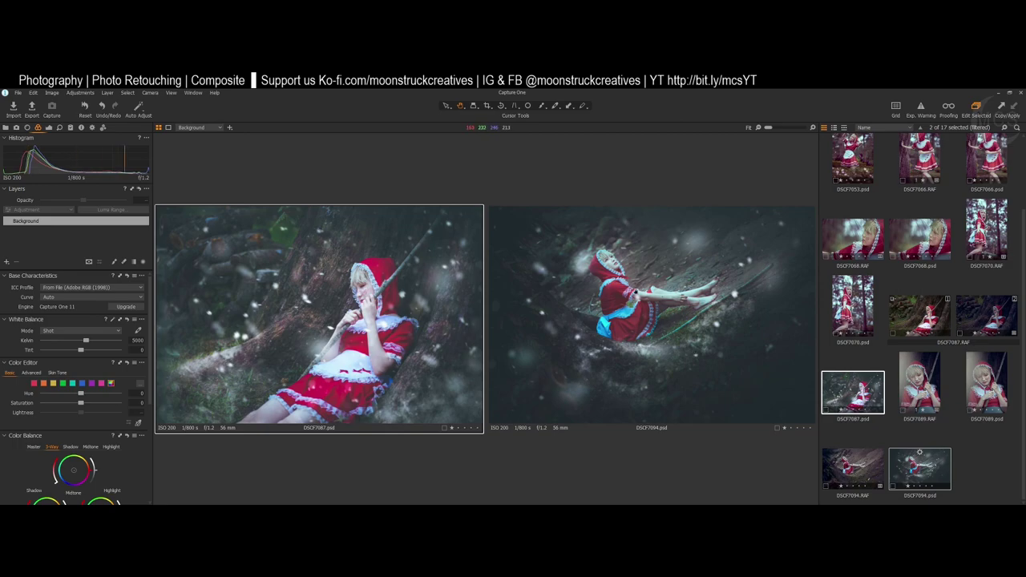
pyautogui.hotkey('ctrl', 't')
pyautogui.hotkey('ctrl', 'b')
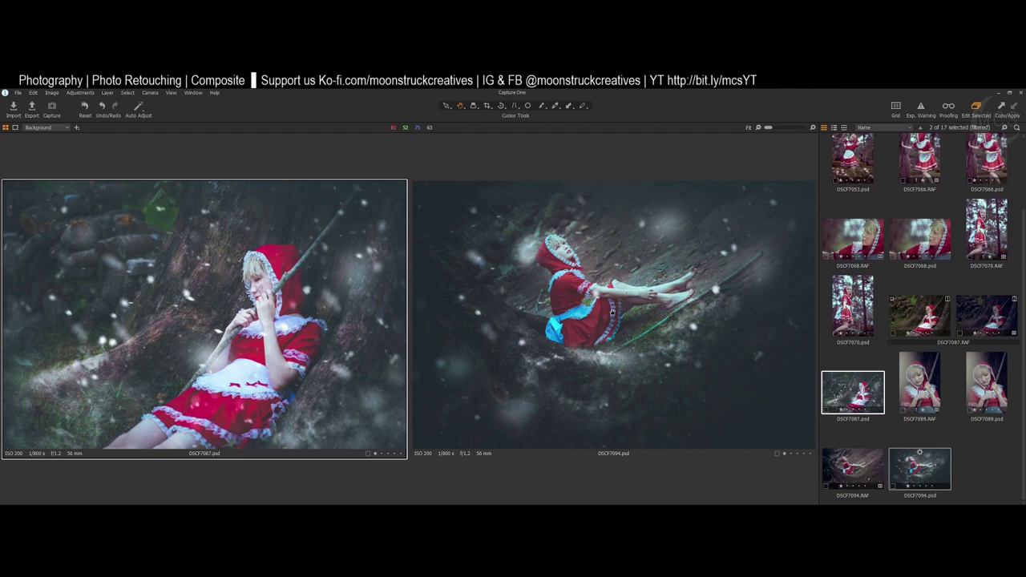
# - View the DSCF7089 RAF and PSD versions, and alternate between DSCF7087.psd and DSCF7094.psd to compare their grades
pyautogui.click(921, 383)
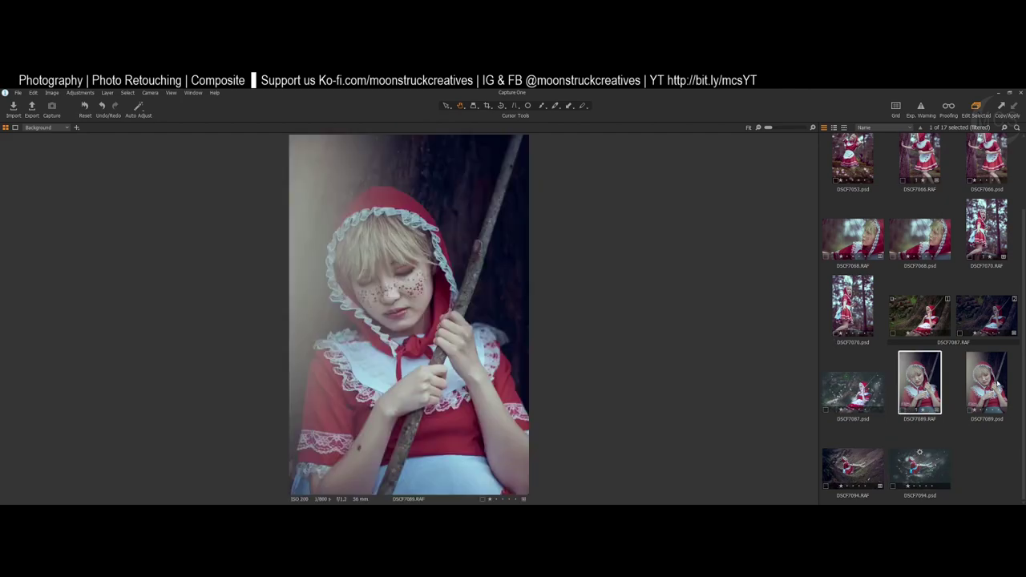
pyautogui.click(998, 384)
pyautogui.click(917, 389)
pyautogui.click(863, 398)
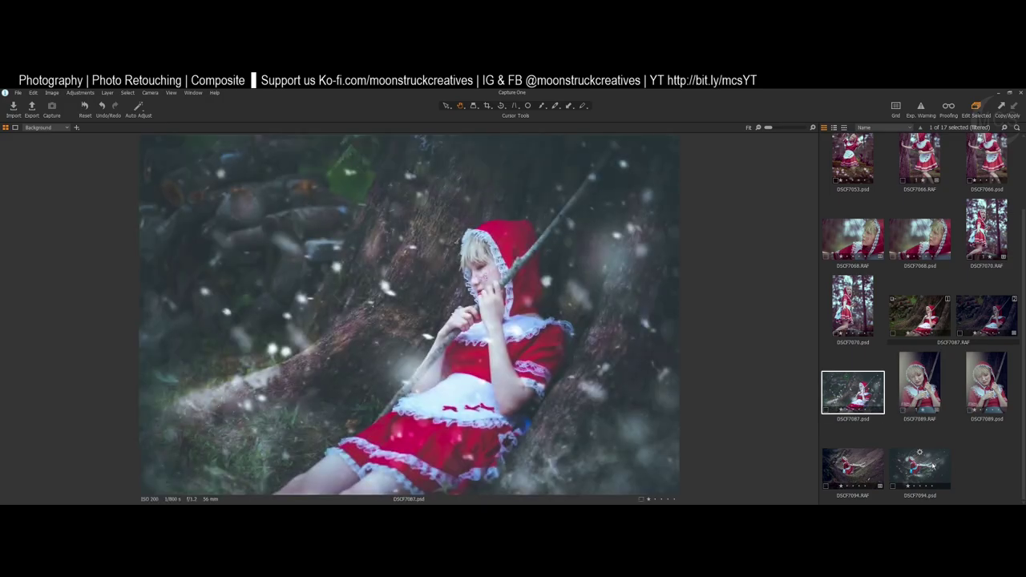
pyautogui.click(930, 467)
pyautogui.click(875, 403)
pyautogui.click(929, 476)
pyautogui.click(856, 401)
# - Compare the RAF and PSD versions of DSCF7070 and view DSCF7048.psd from the same shoot
pyautogui.click(981, 235)
pyautogui.click(871, 302)
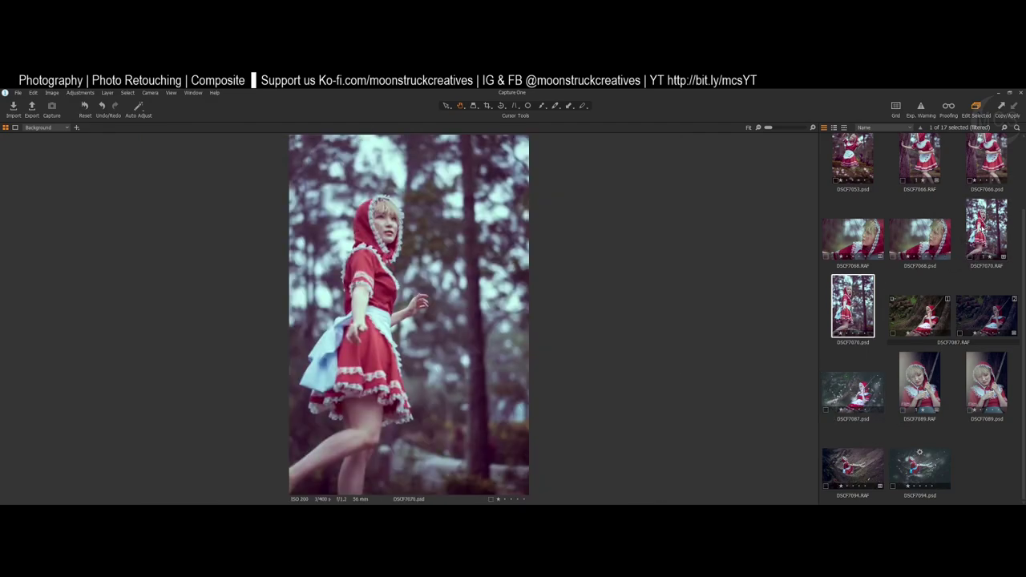
pyautogui.click(981, 229)
pyautogui.scroll(2, 943, 257)
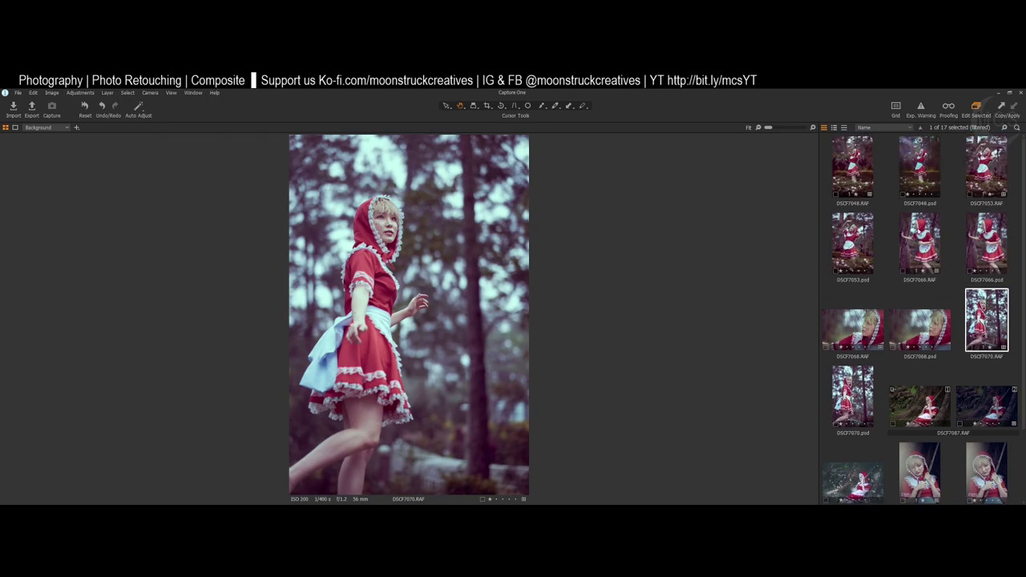
pyautogui.click(919, 186)
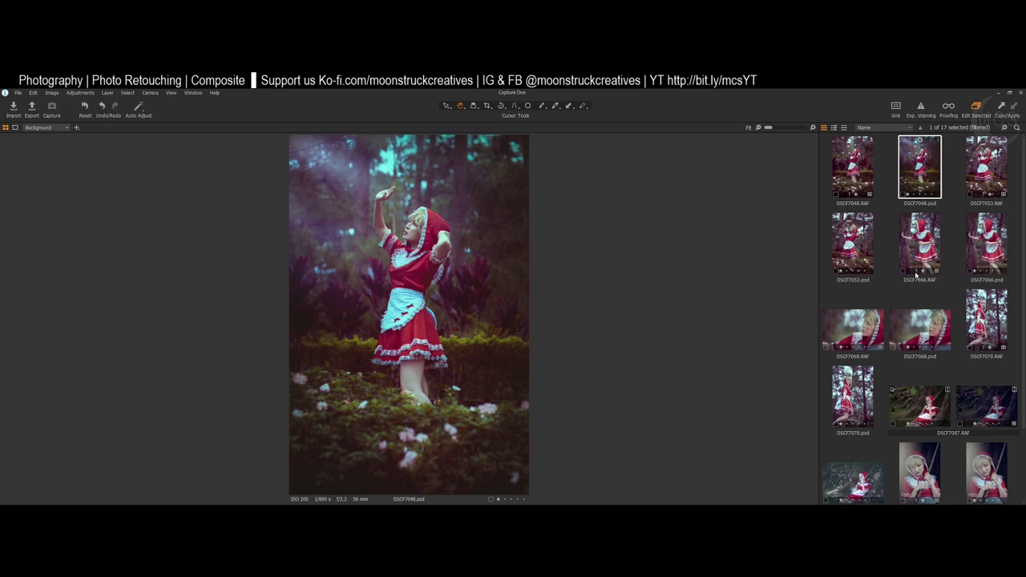
# - Check DSCF7087.psd against DSCF7094.psd once more, finishing on DSCF7087.psd
pyautogui.scroll(-2, 916, 275)
pyautogui.click(853, 391)
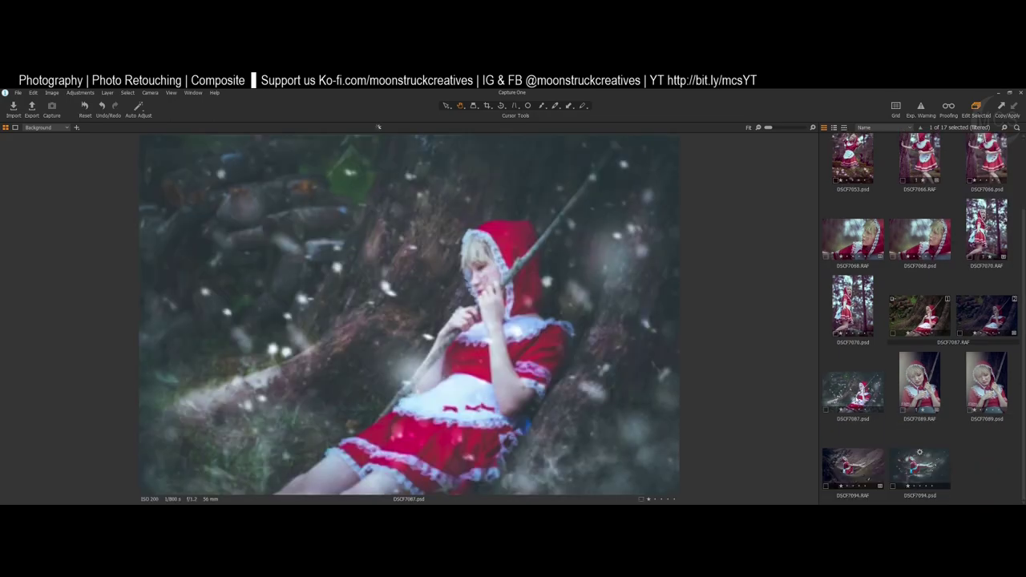
pyautogui.click(920, 467)
pyautogui.click(853, 396)
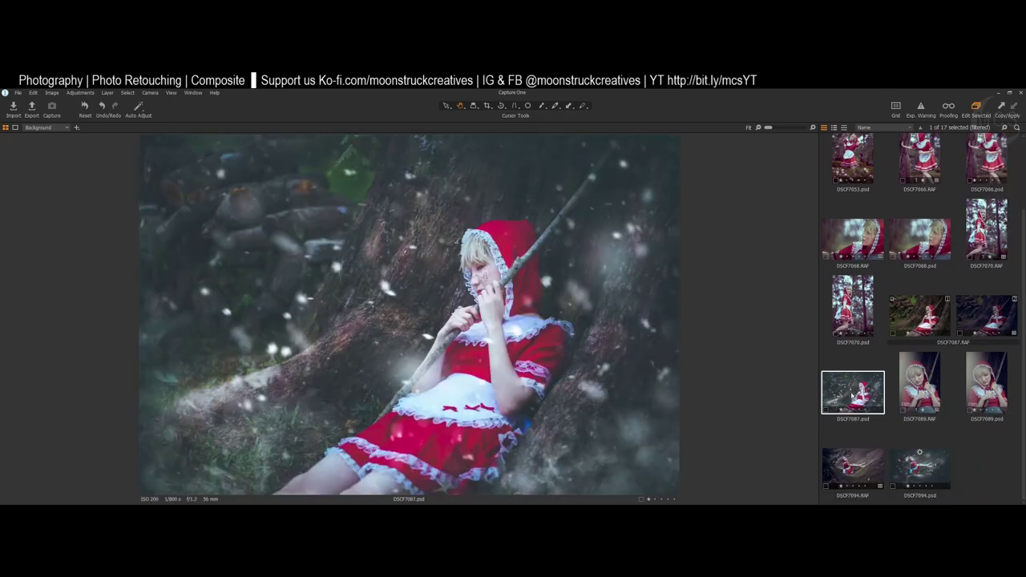